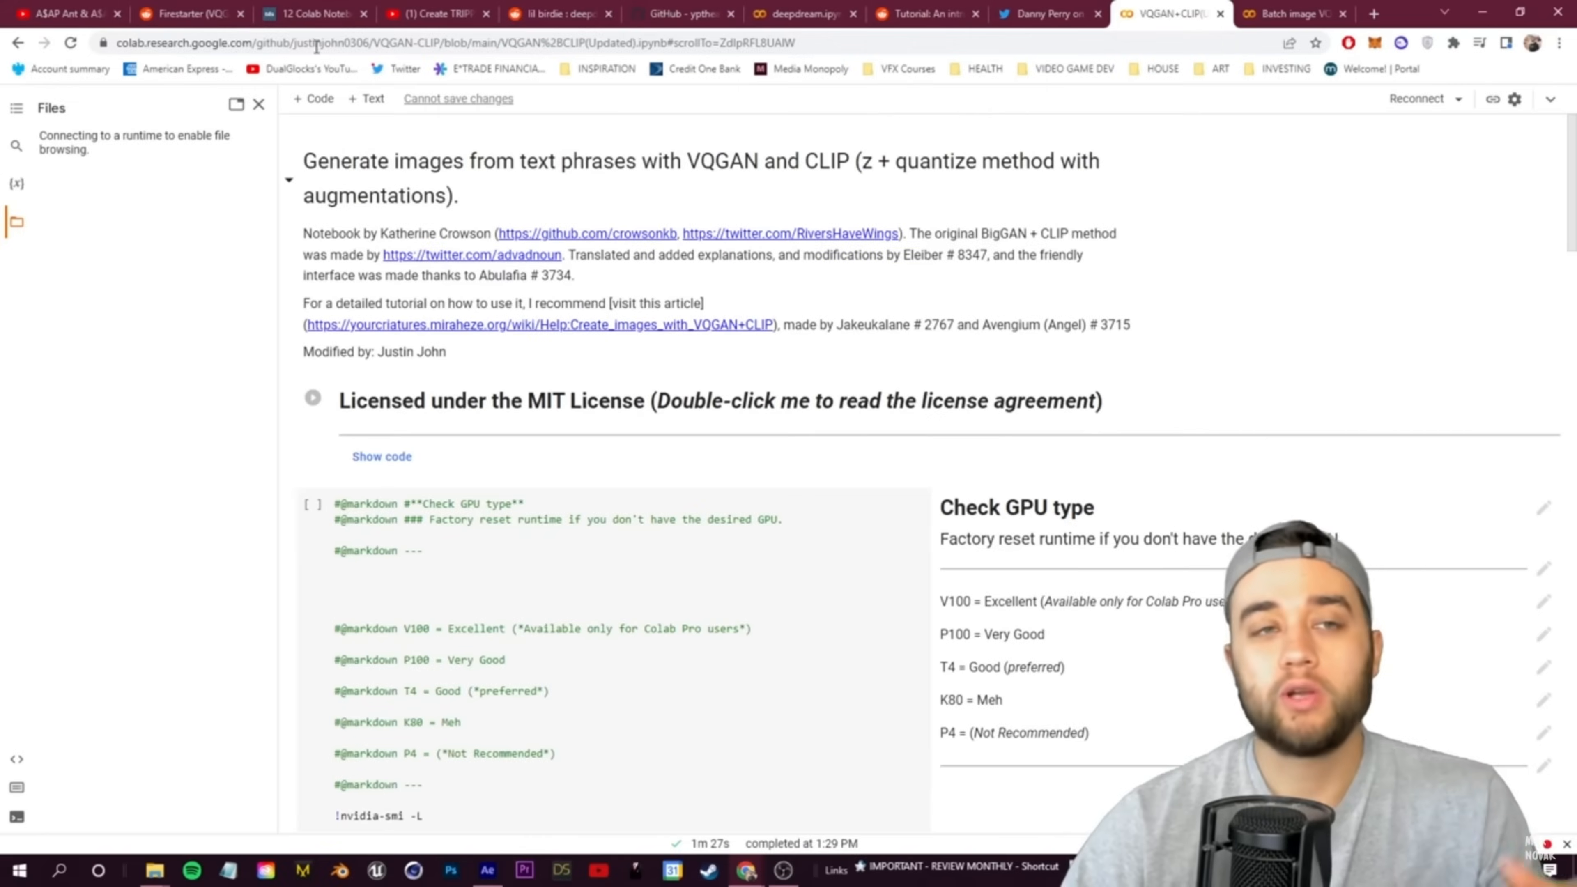
Open the Firestarter (VQGAN video) post on Reddit and watch its video in full screen
left_click(168, 9)
left_click(664, 474)
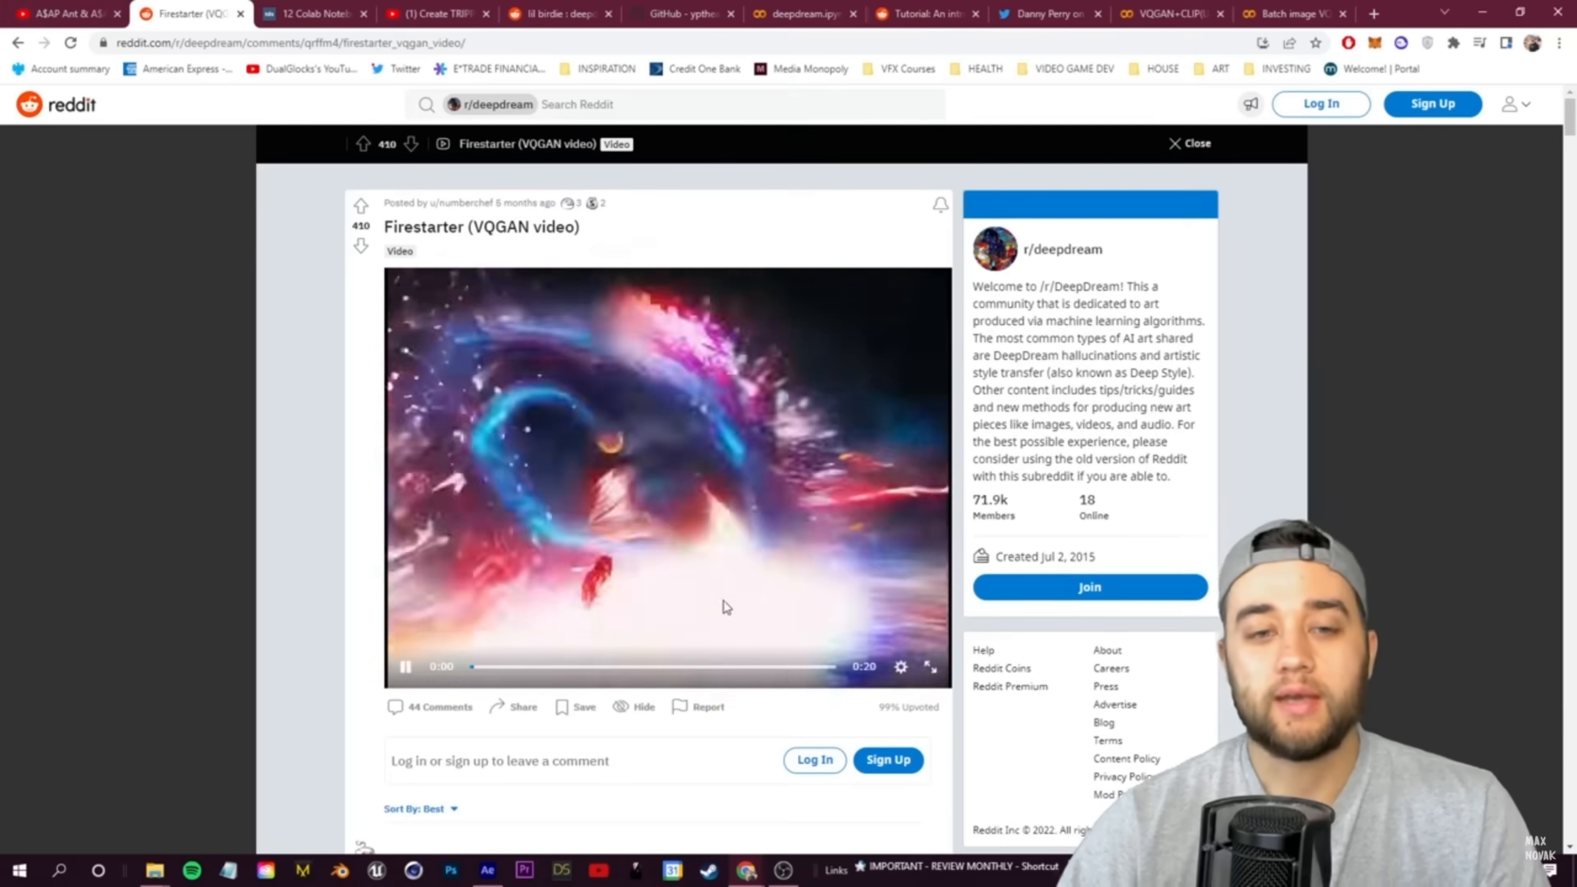
left_click(929, 667)
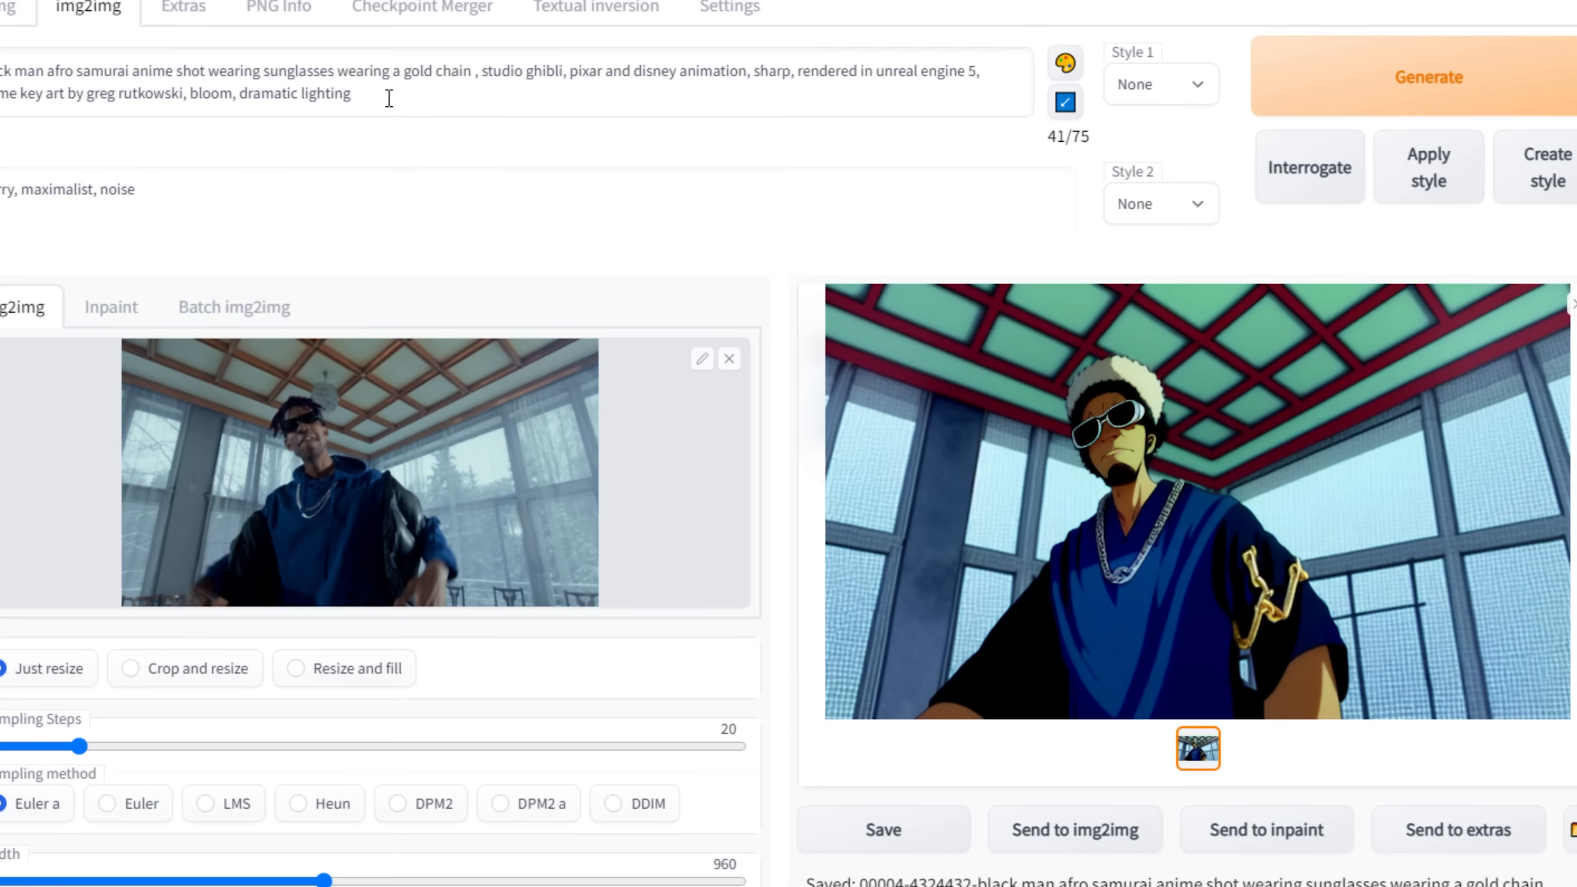
triple_click(389, 98)
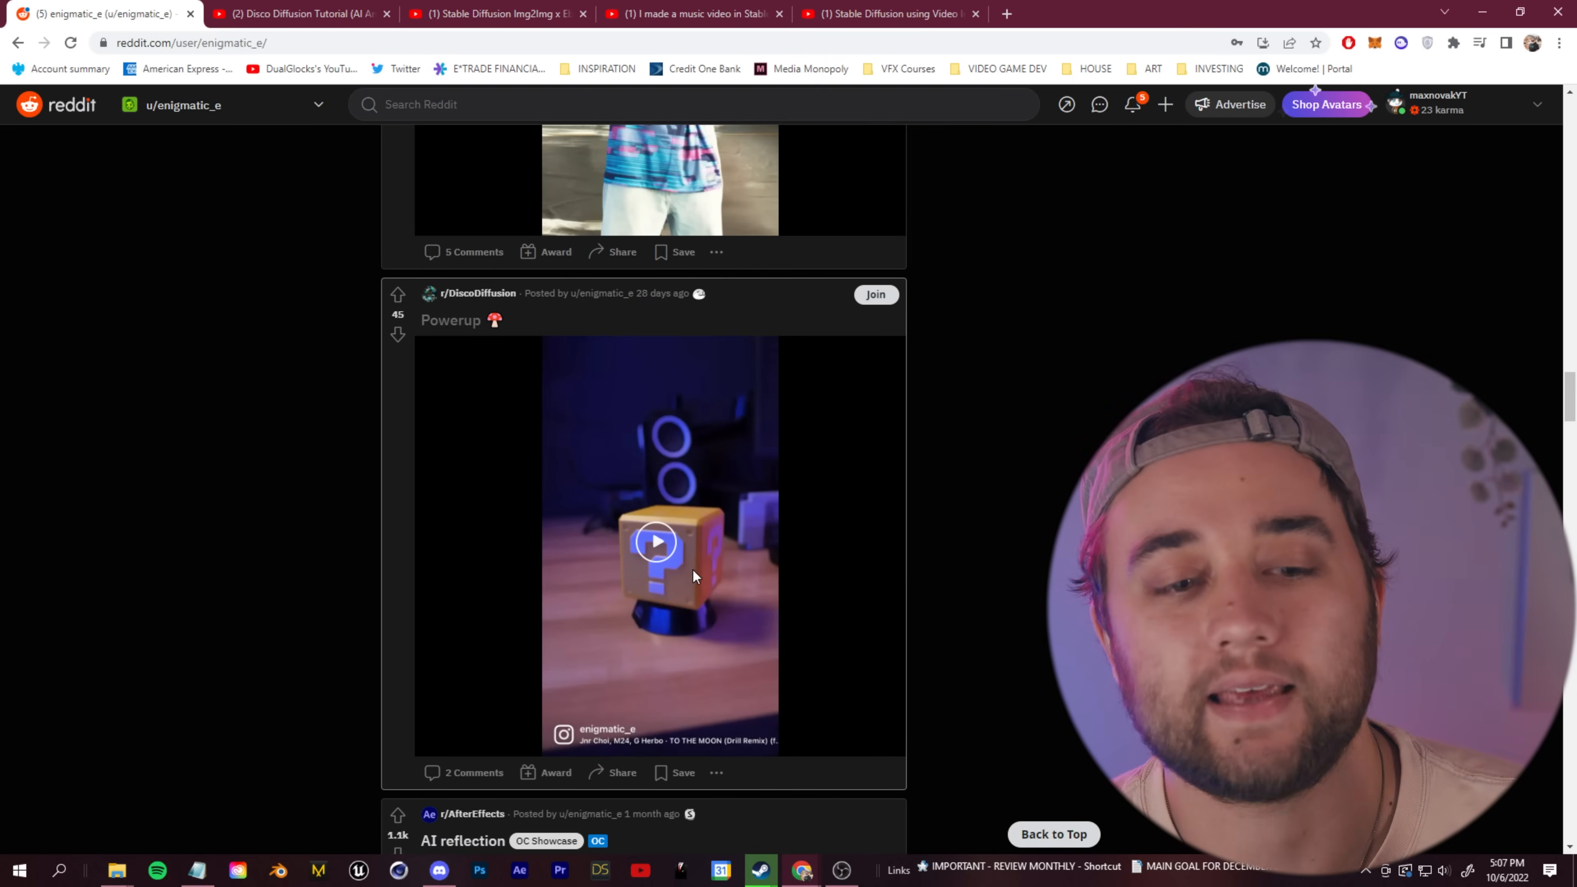
Play the Powerup post's video in full screen, replay it, and return to the profile feed
left_click(671, 574)
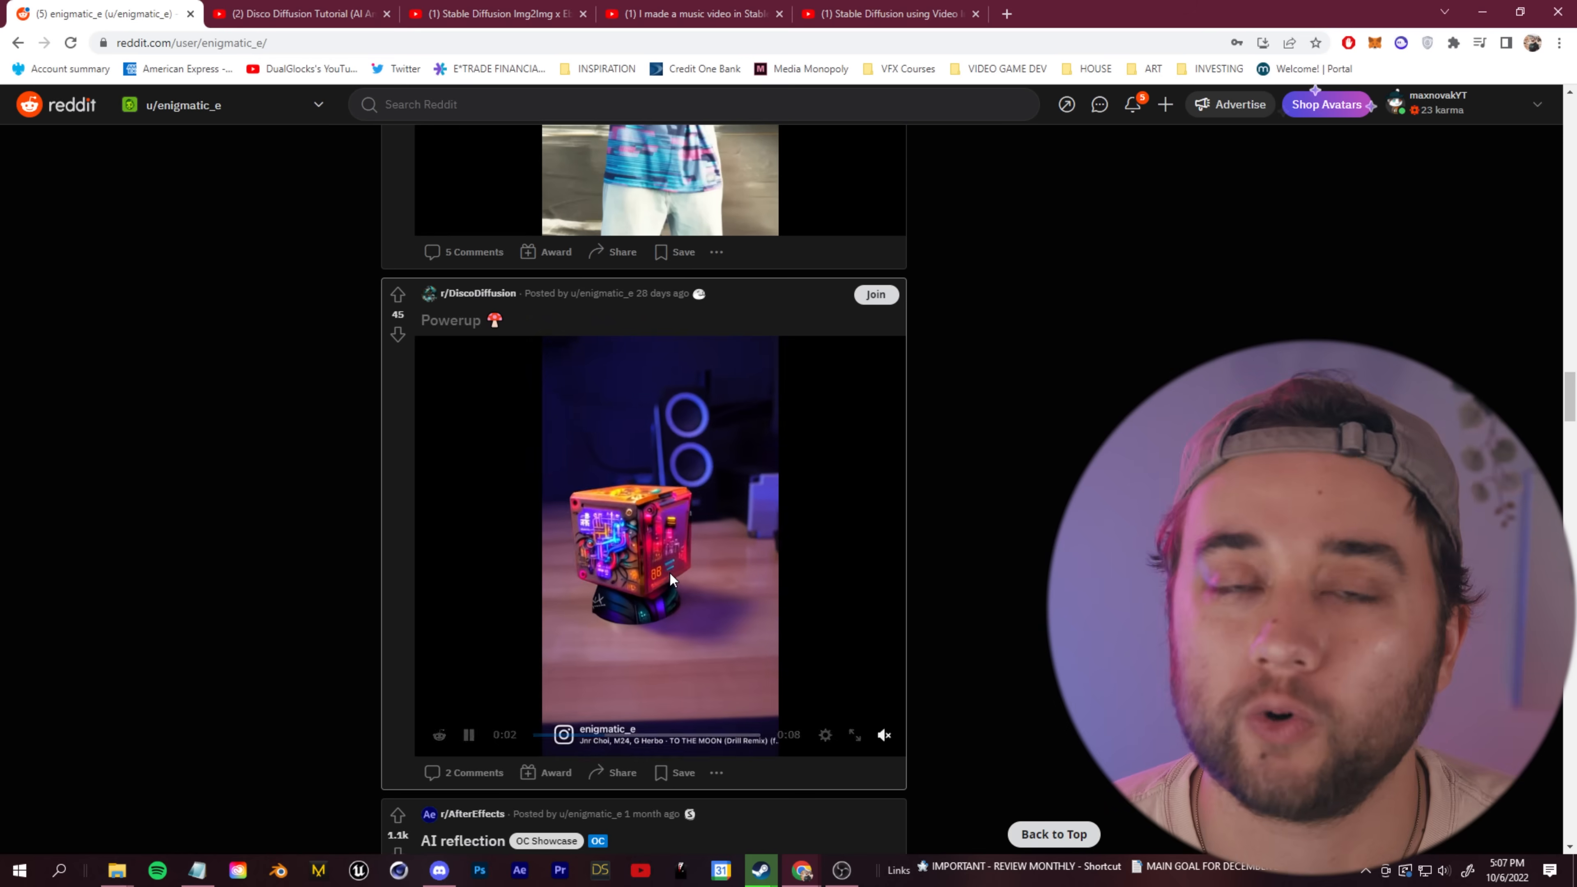
left_click(855, 736)
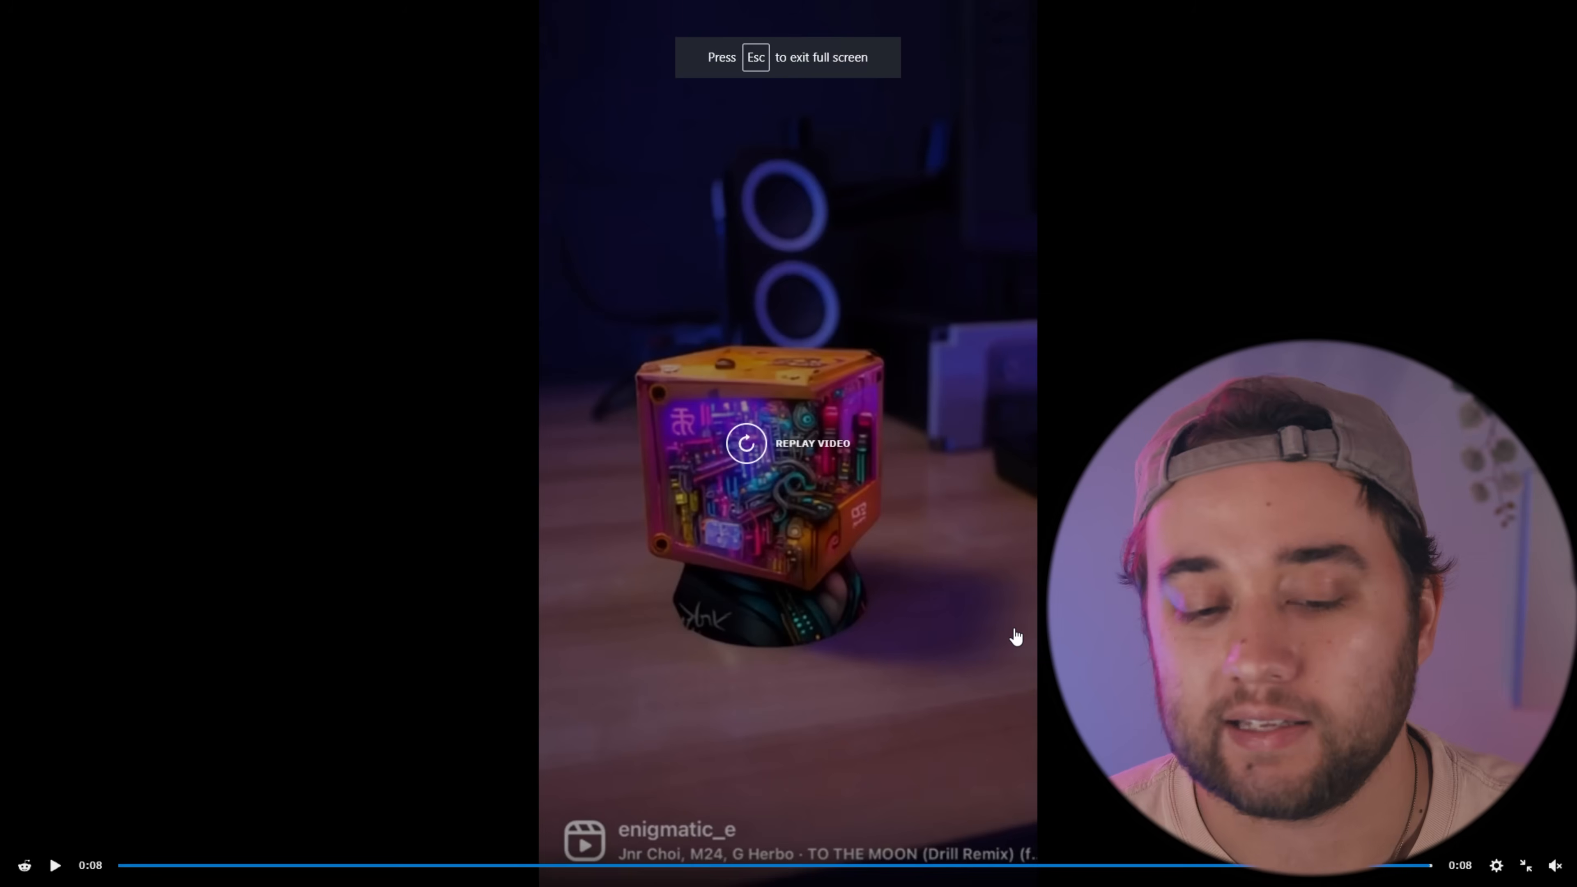
left_click(801, 444)
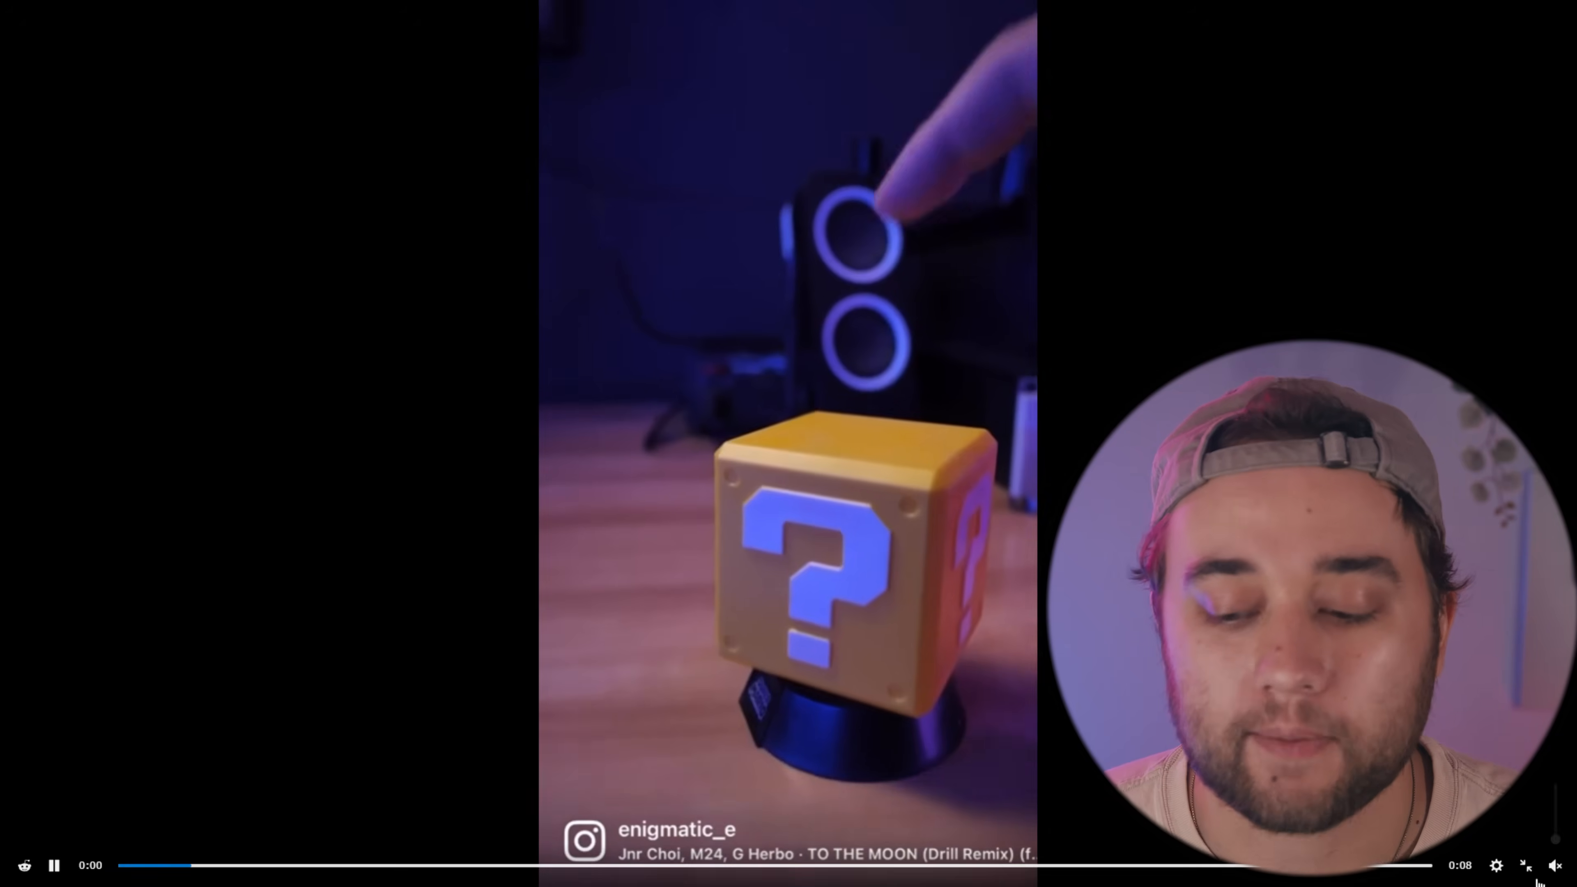
key("Escape")
Watch the AI reflection post's video in full screen, then return to the feed
scroll(652, 574, "down", 9)
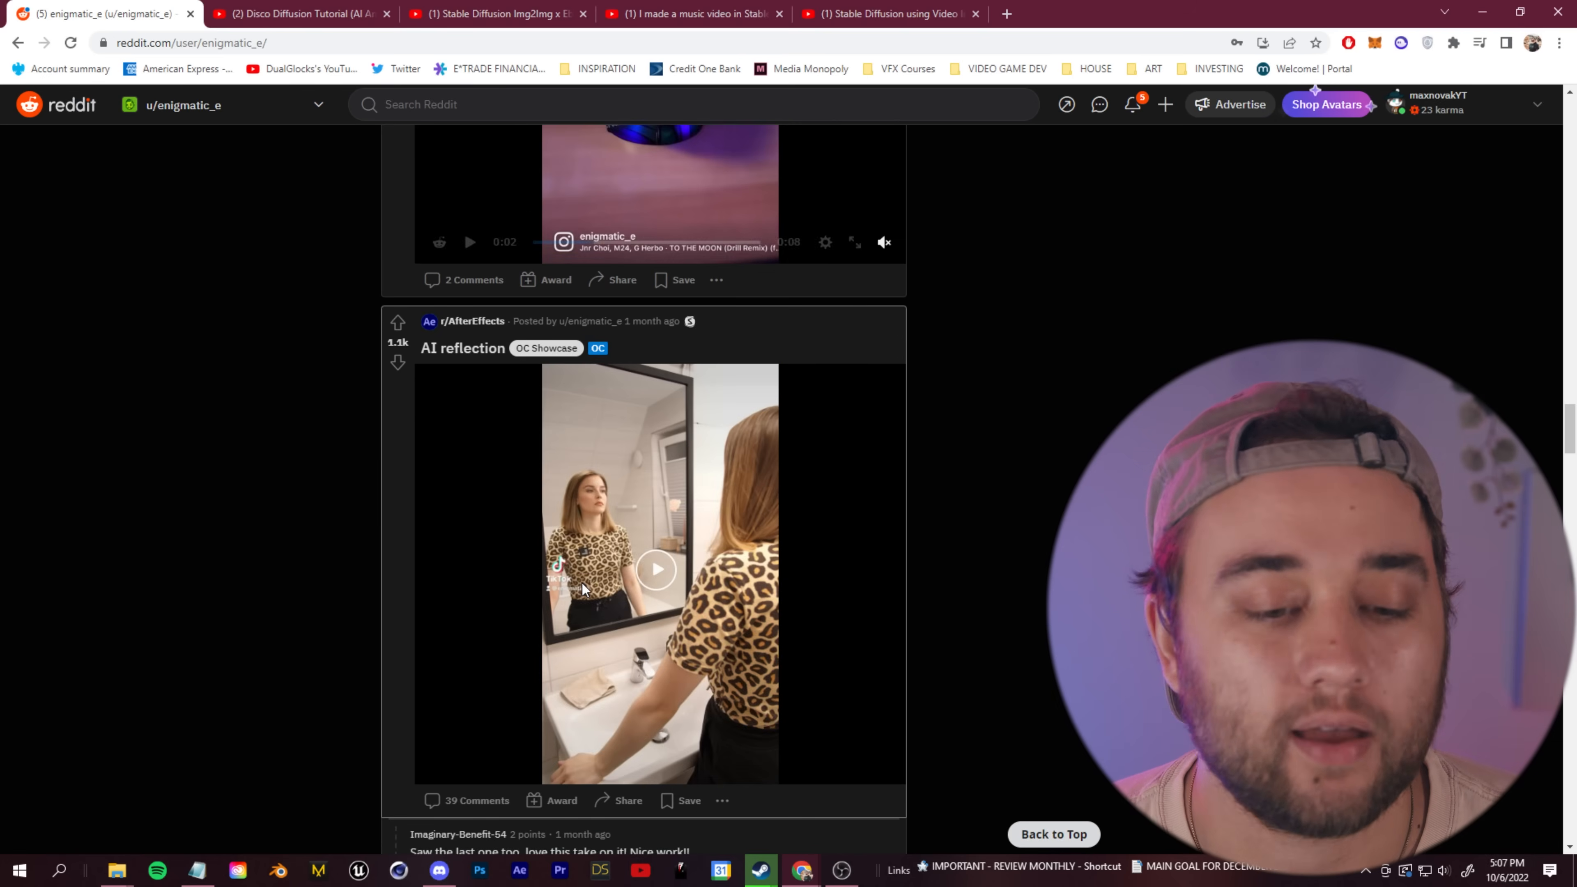
left_click(855, 680)
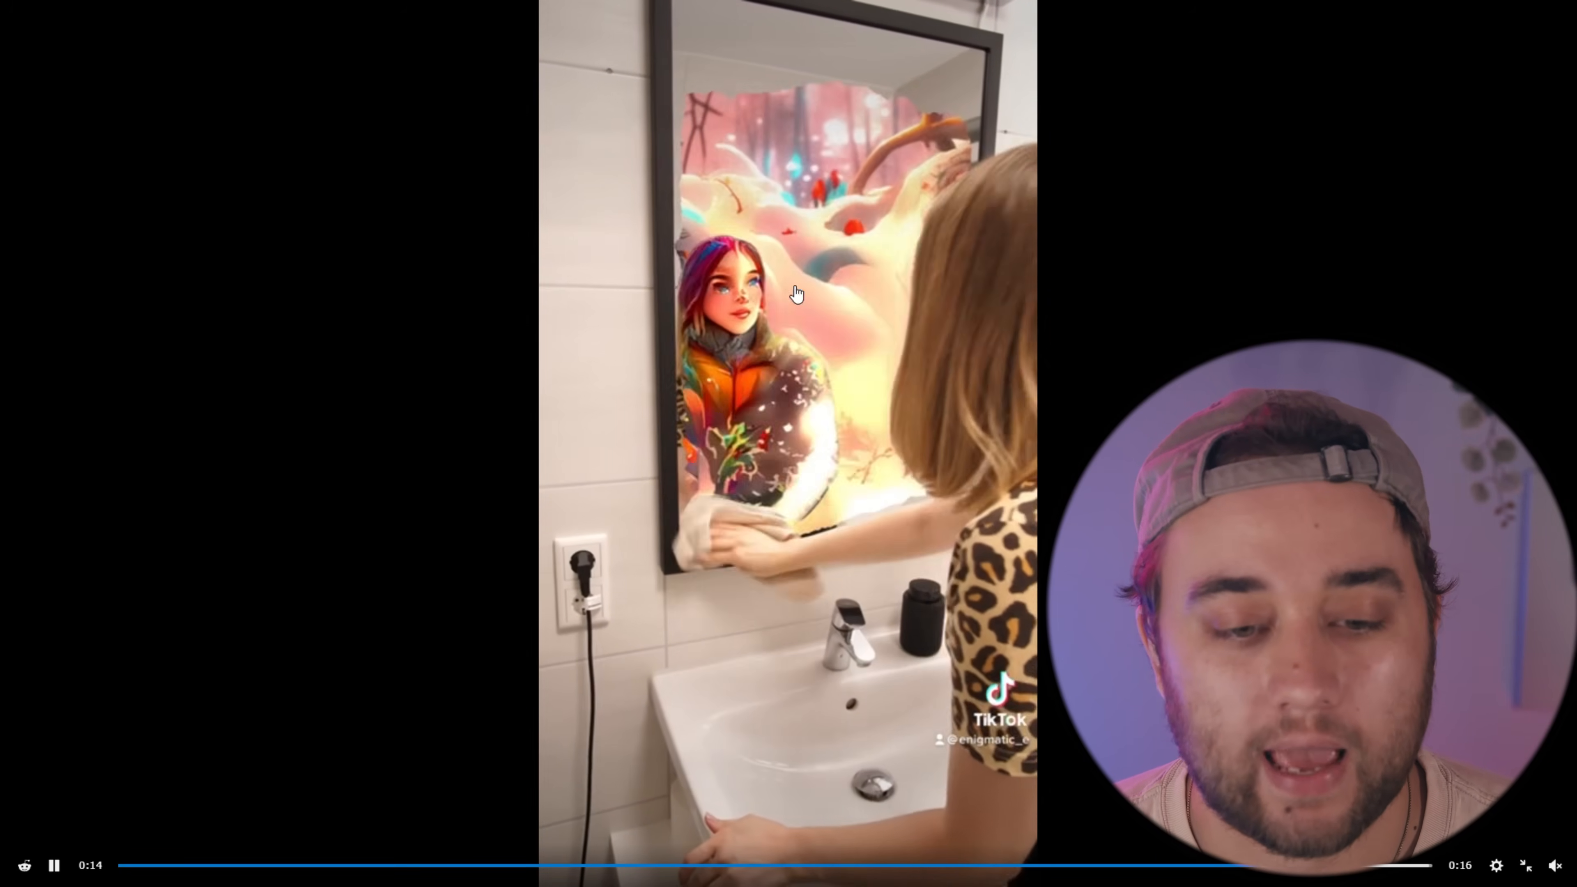
key("Escape")
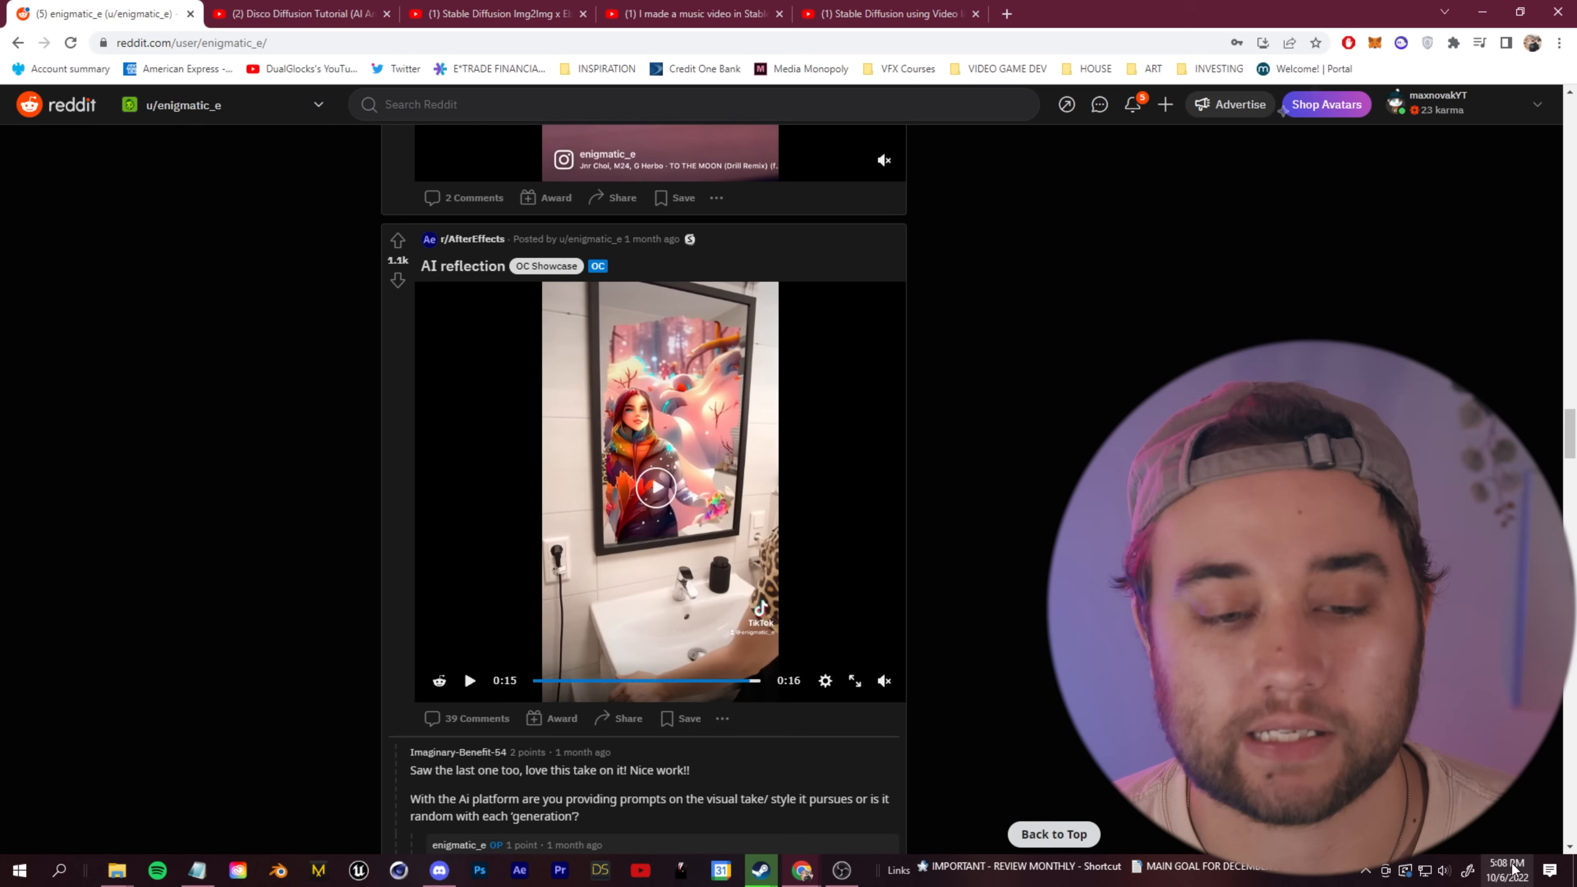
Switch to the Disco Diffusion Tutorial on YouTube, mute it, and skip ahead to about 9:00
left_click(252, 11)
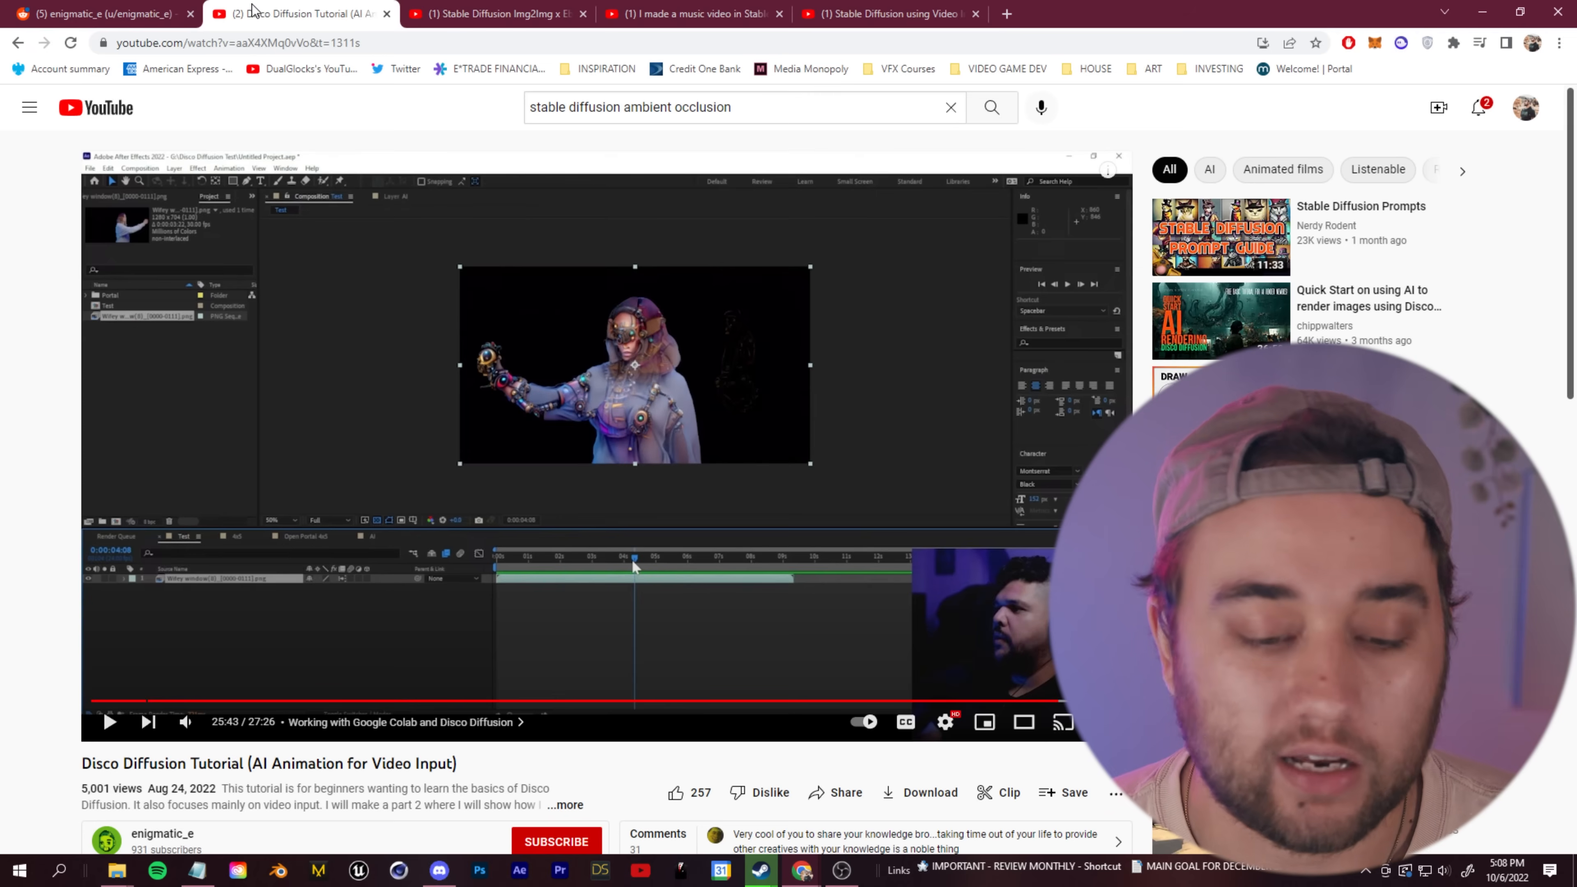
scroll(344, 727, "down", 4)
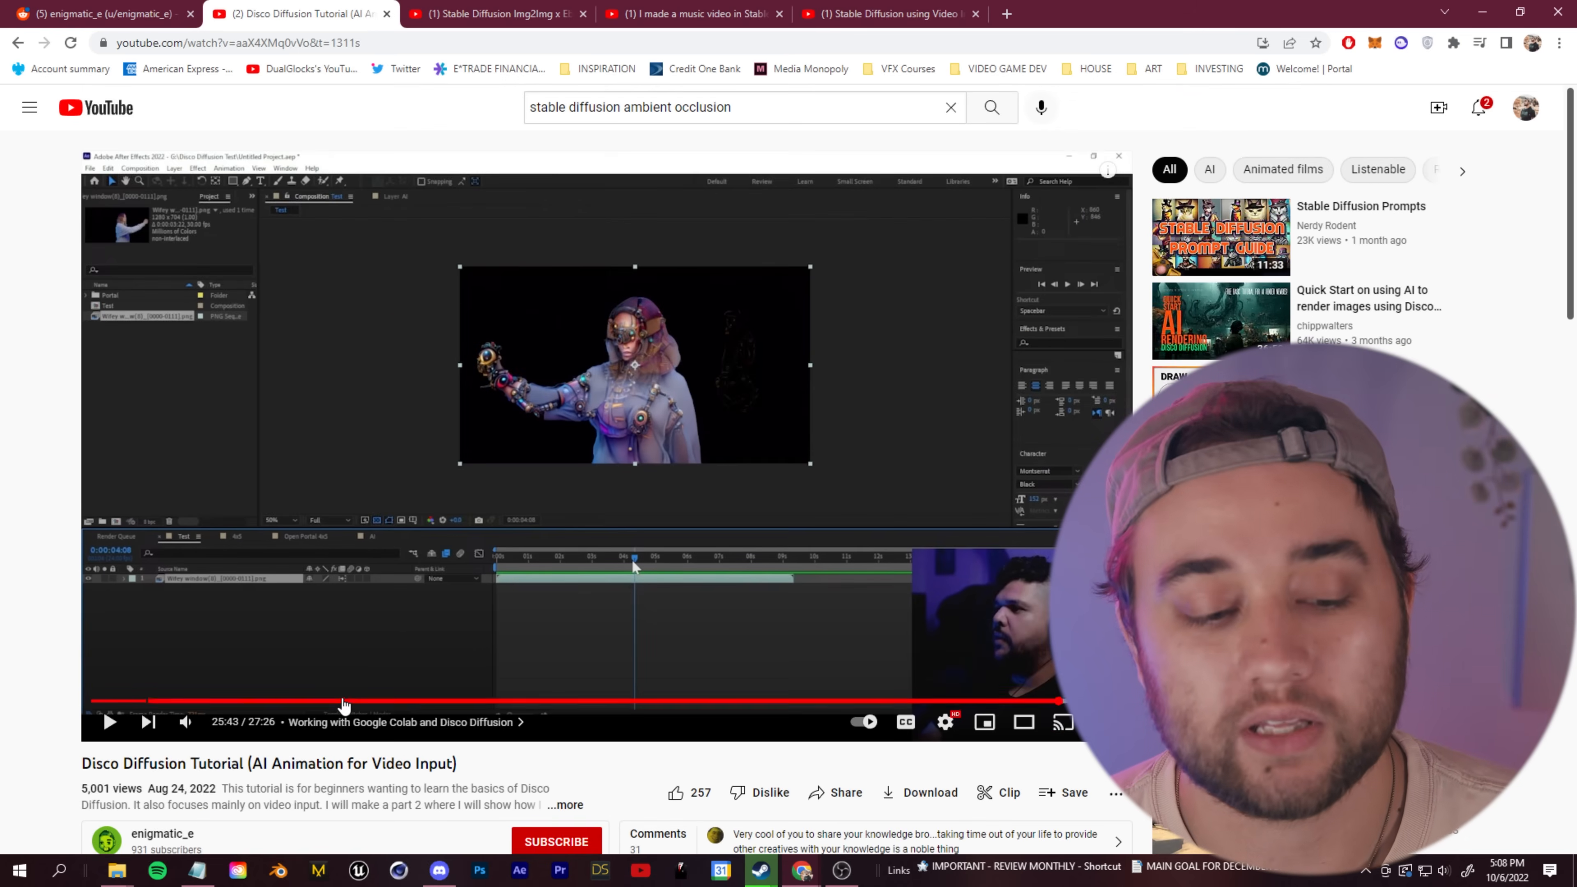
left_click(184, 728)
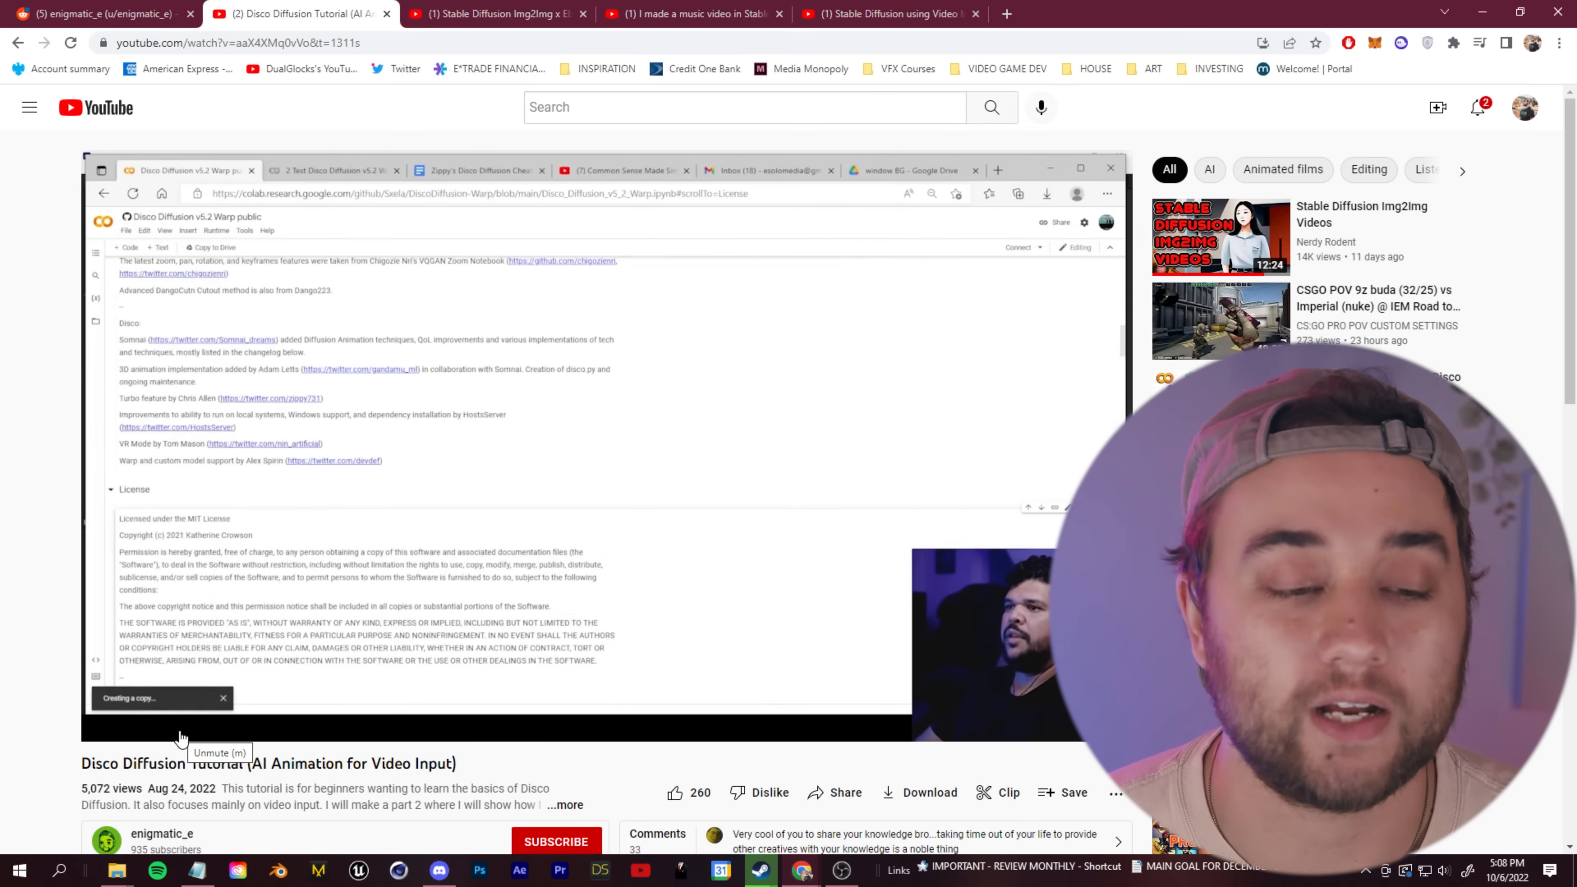
left_click(389, 702)
left_click(433, 702)
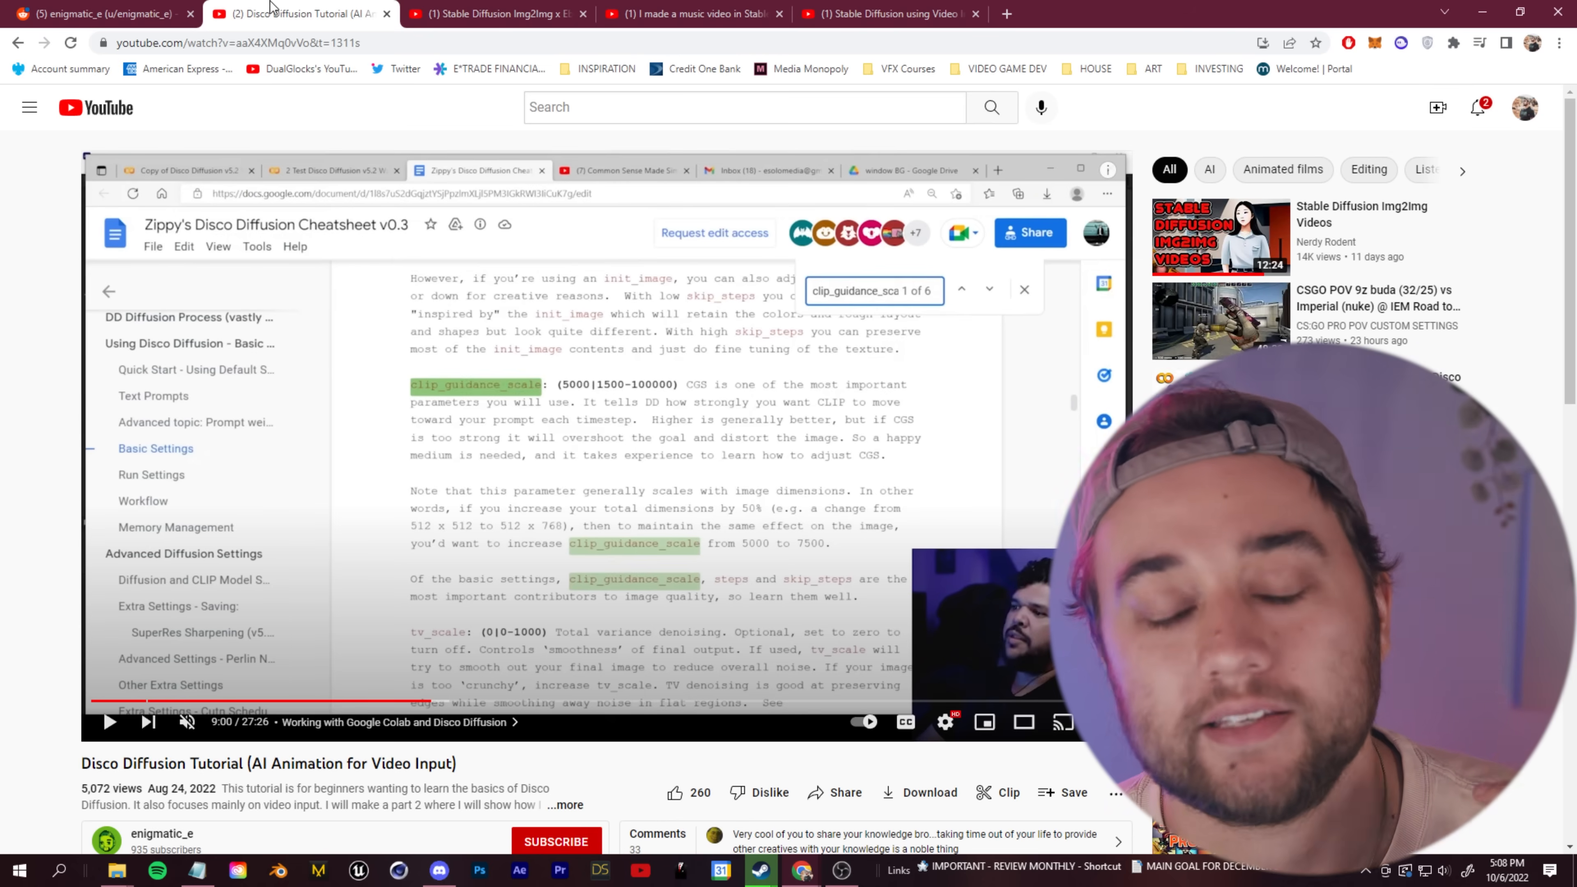
Play the Stable Diffusion Img2Img x EbSynth x Koe Recast TEST video muted and view its channel details
left_click(472, 8)
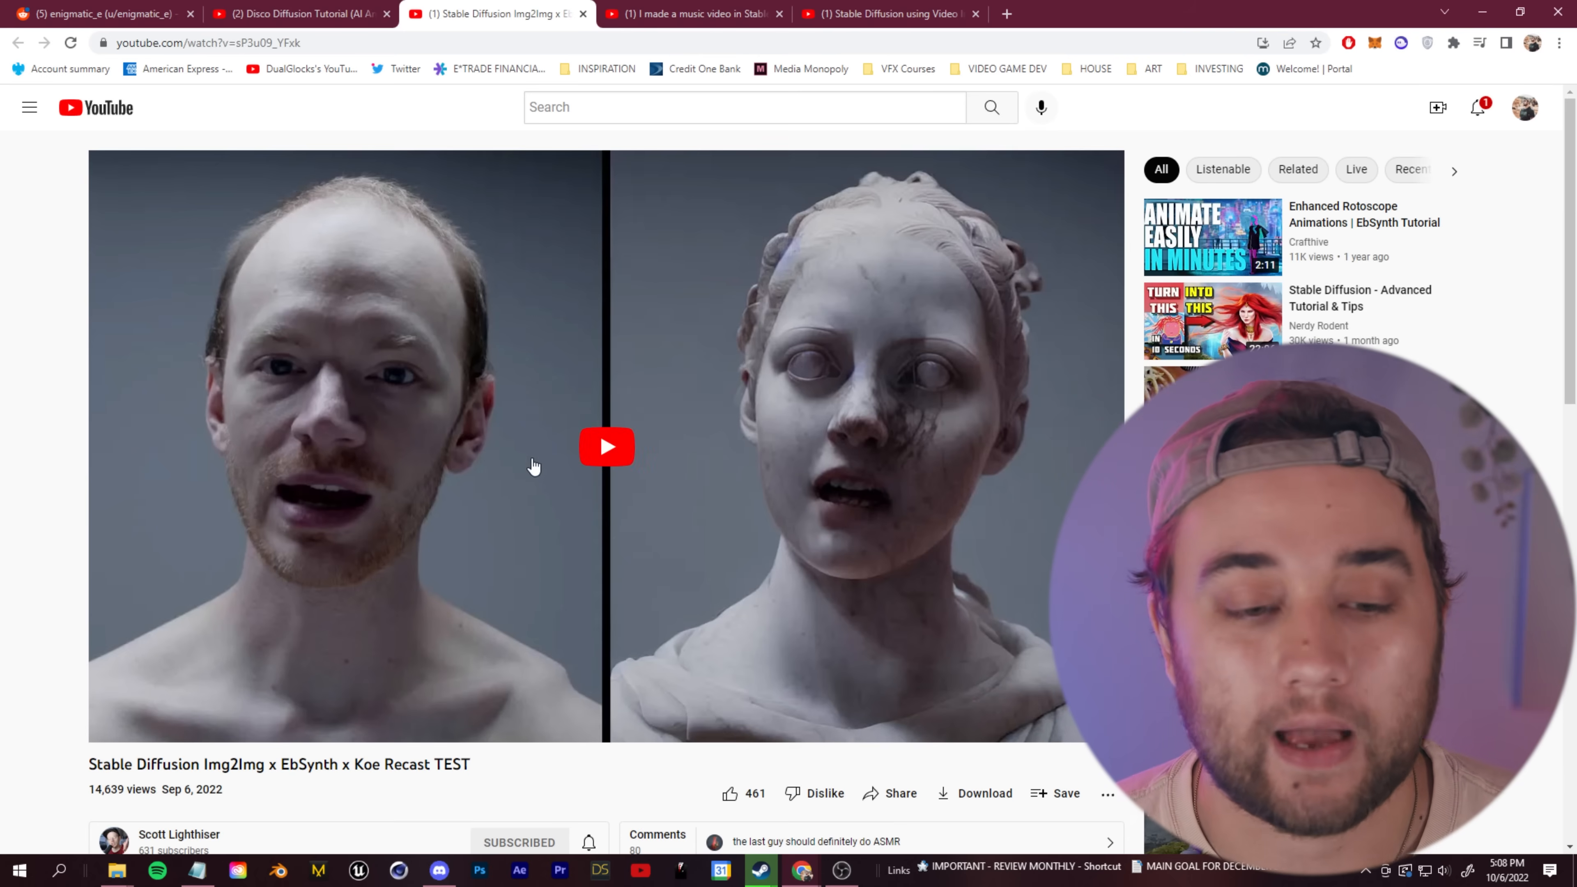
left_click(541, 447)
left_click(192, 723)
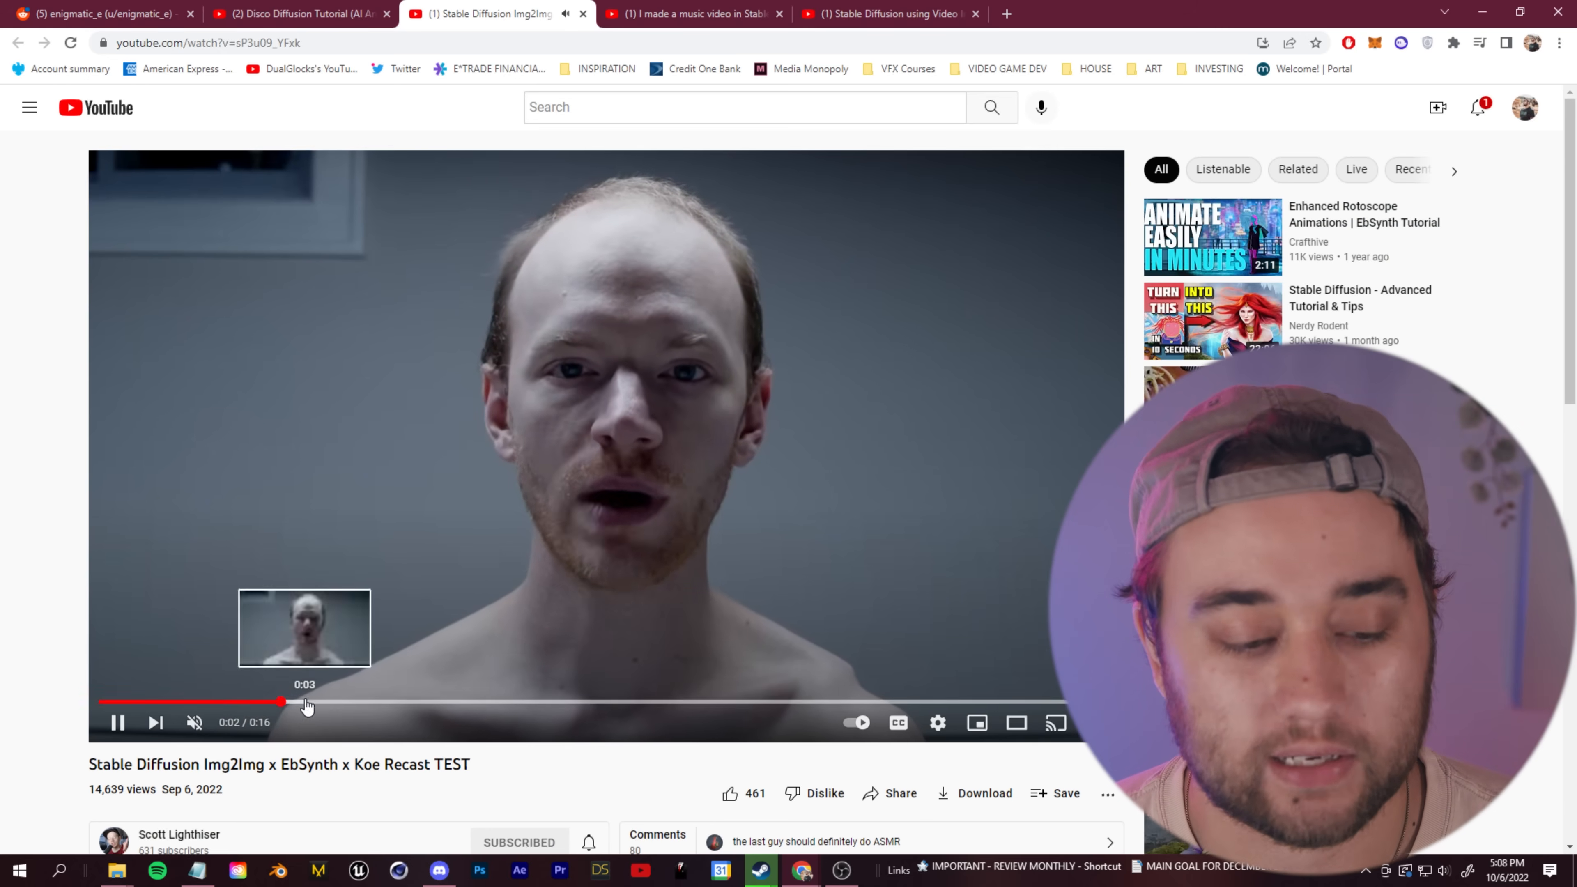
scroll(348, 729, "down", 2)
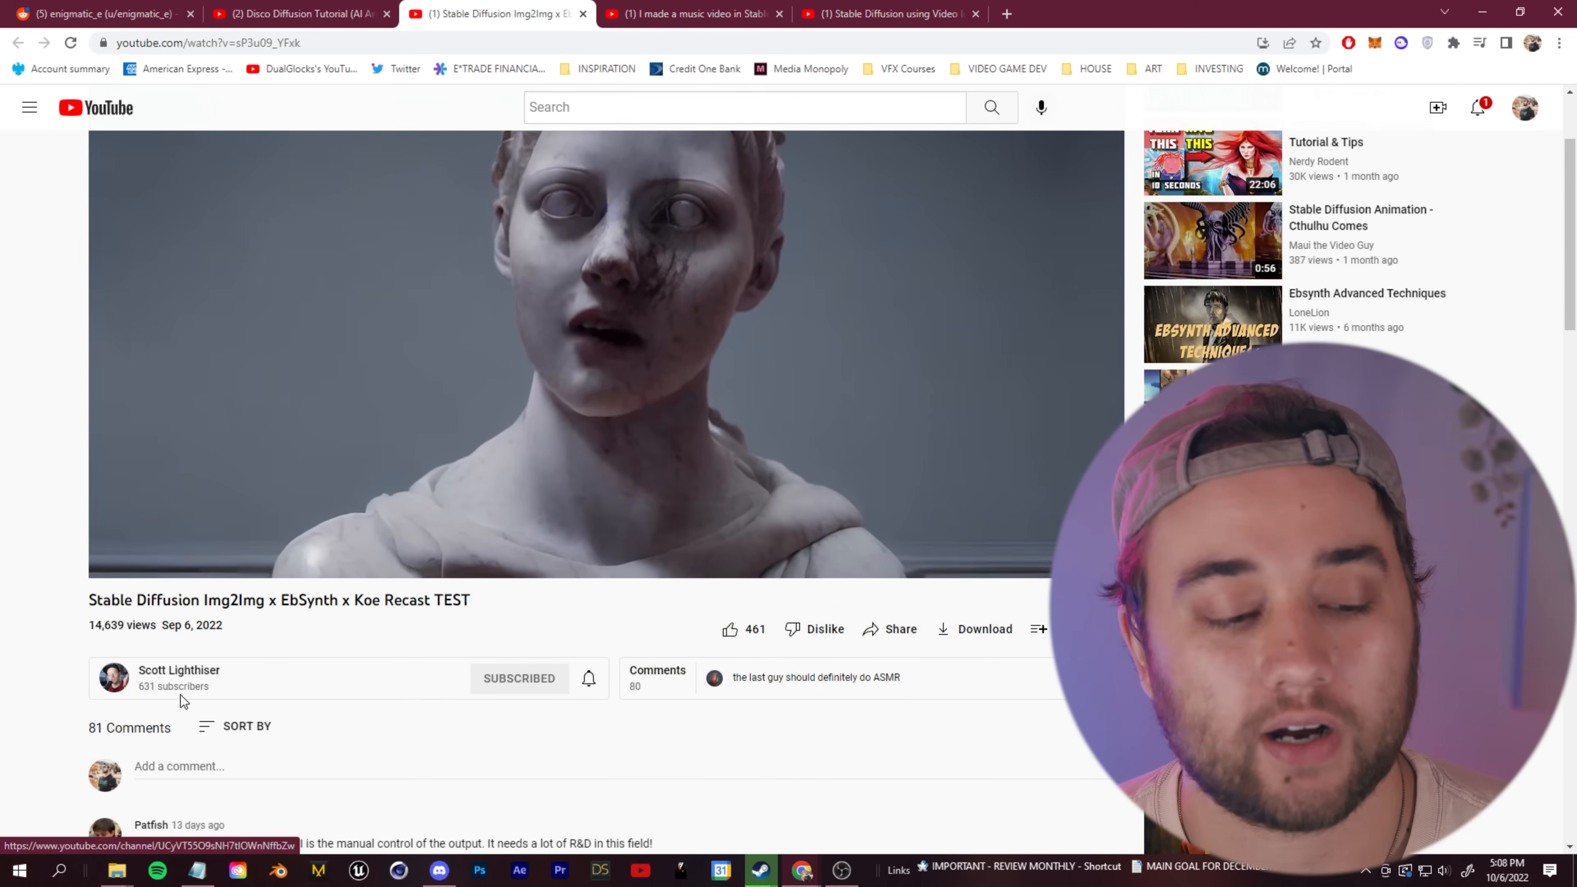
scroll(235, 689, "up", 2)
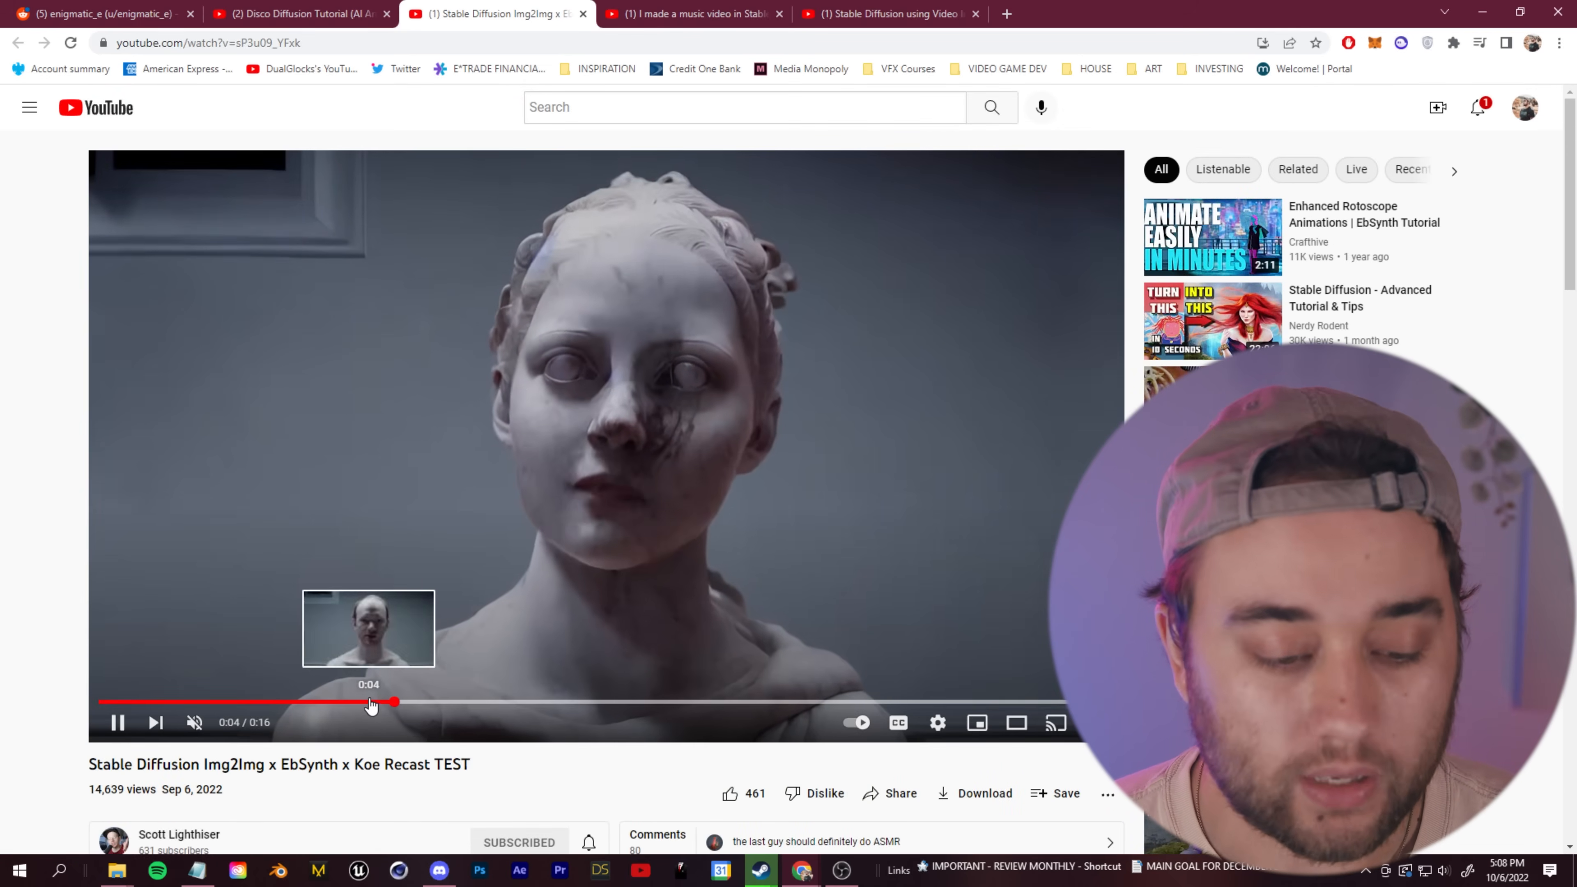
Replay the statue section of the Koe Recast TEST video, pause it, and highlight EbSynth in the title
left_click(268, 701)
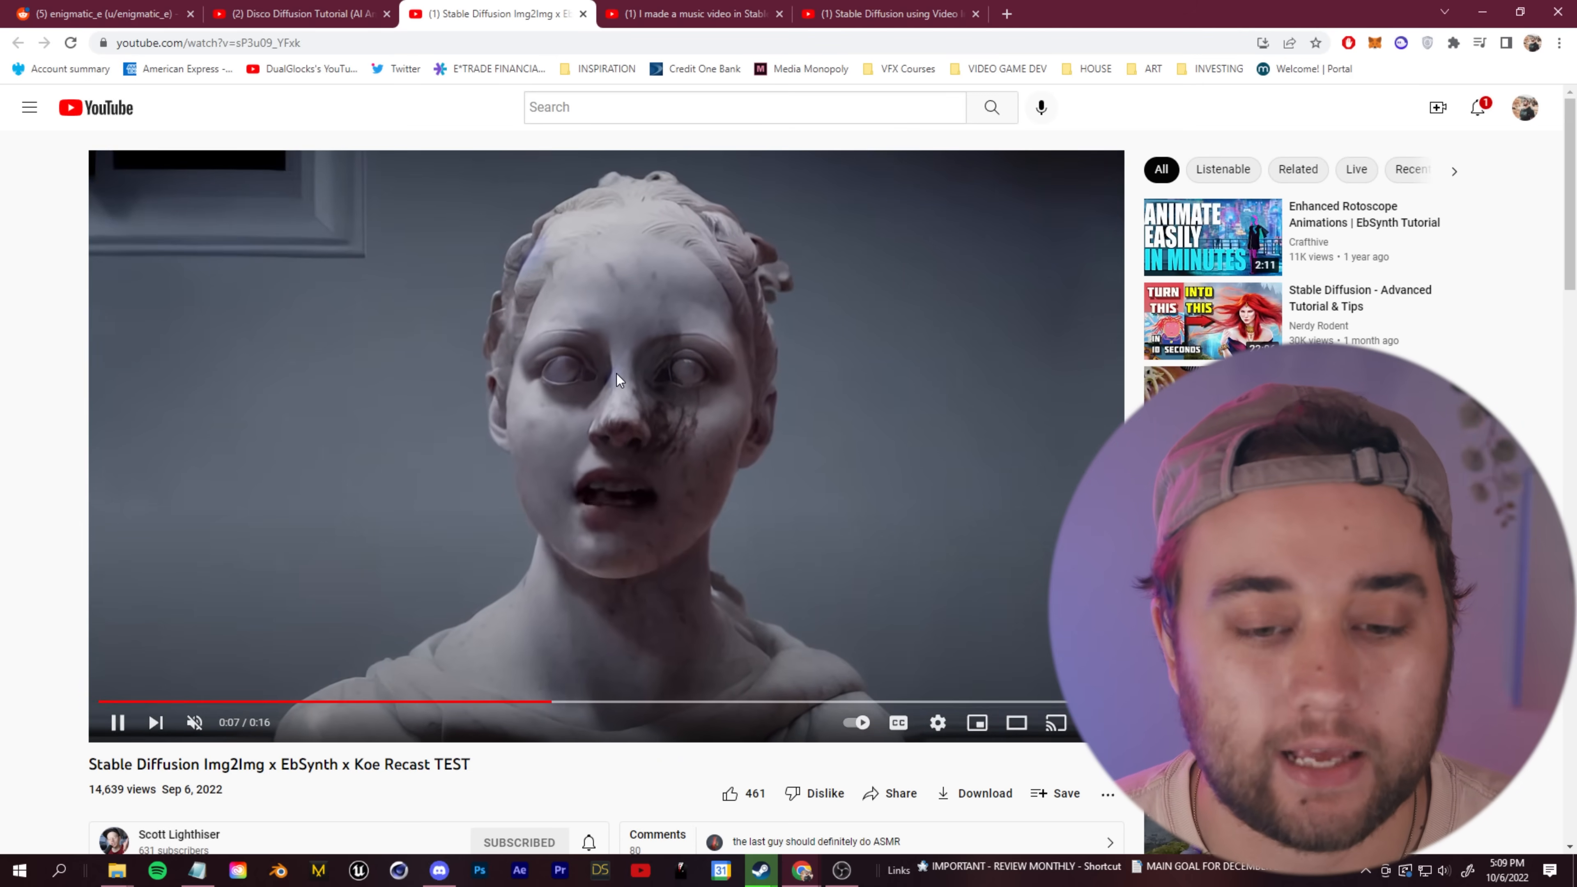
left_click(436, 702)
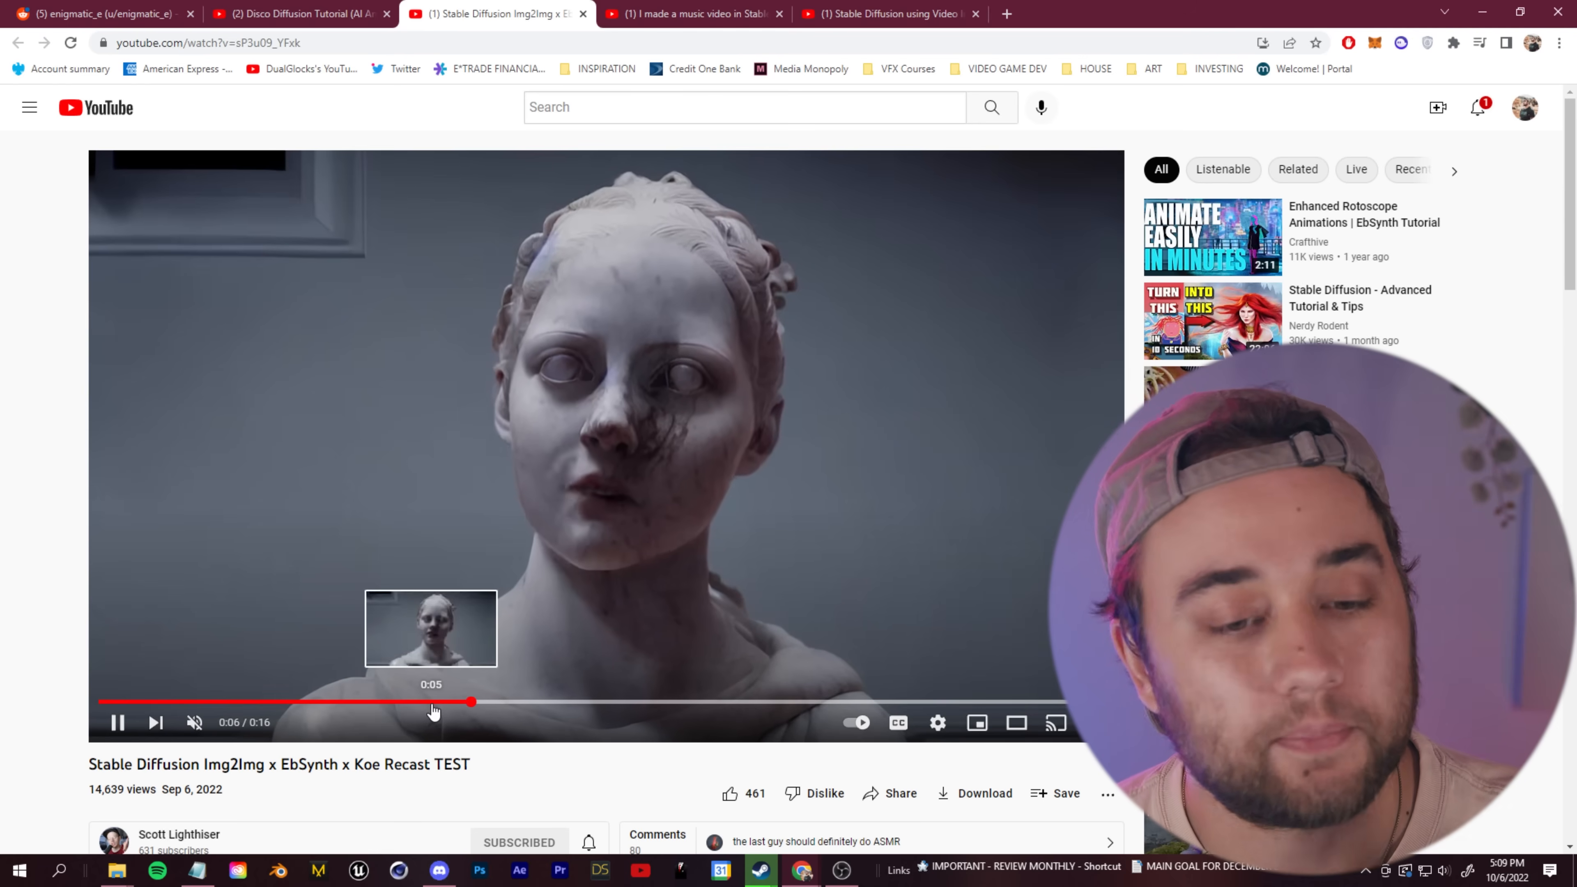
left_click(451, 606)
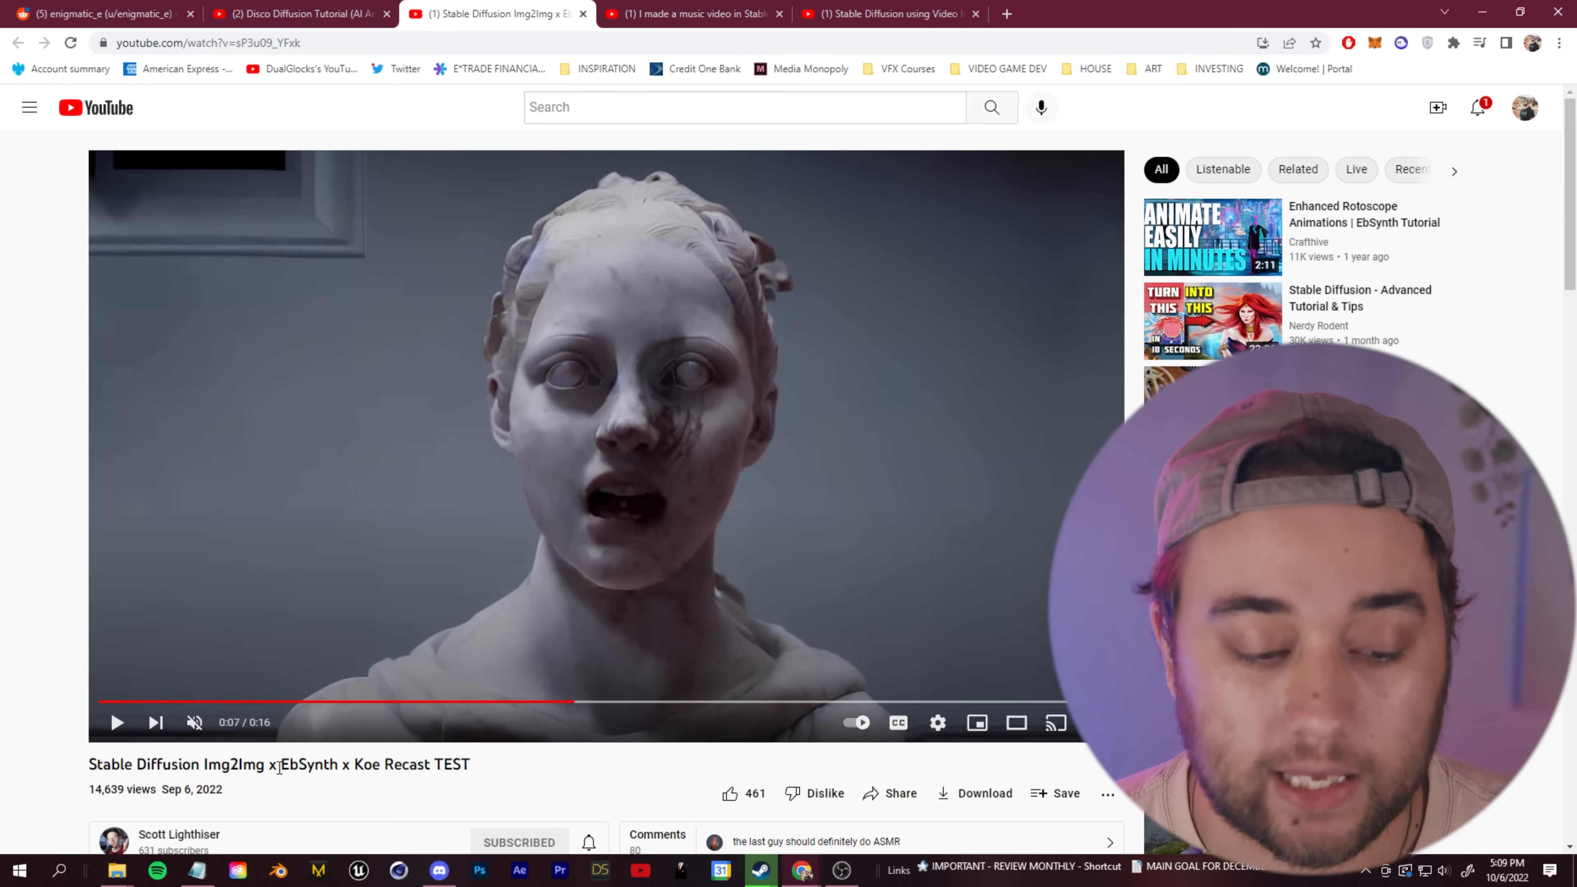
left_click_drag(277, 766, 333, 766)
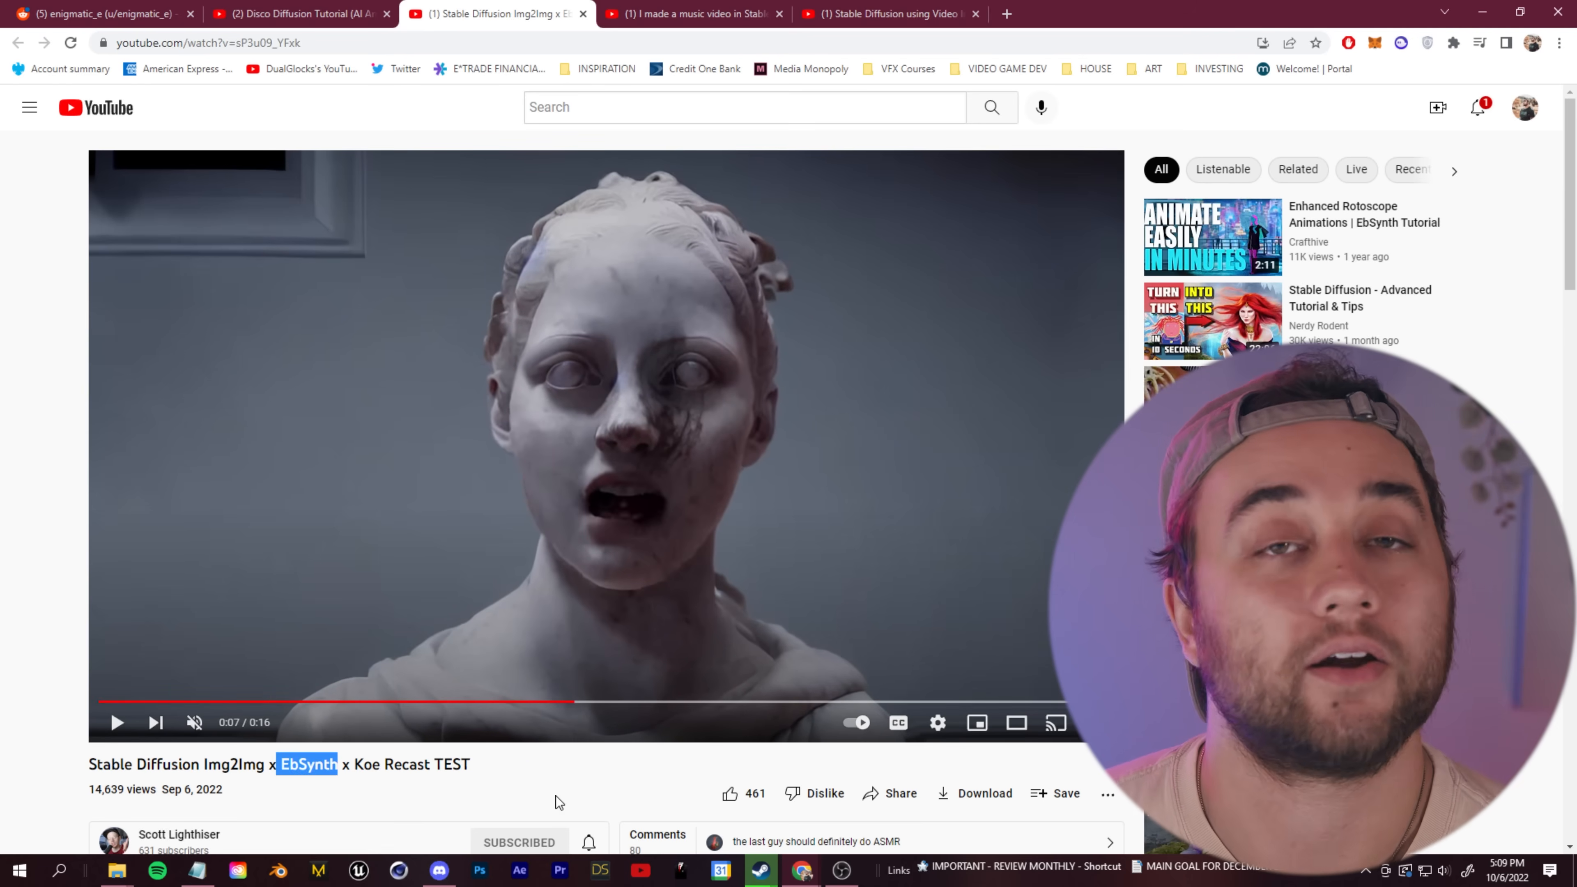
left_click(585, 508)
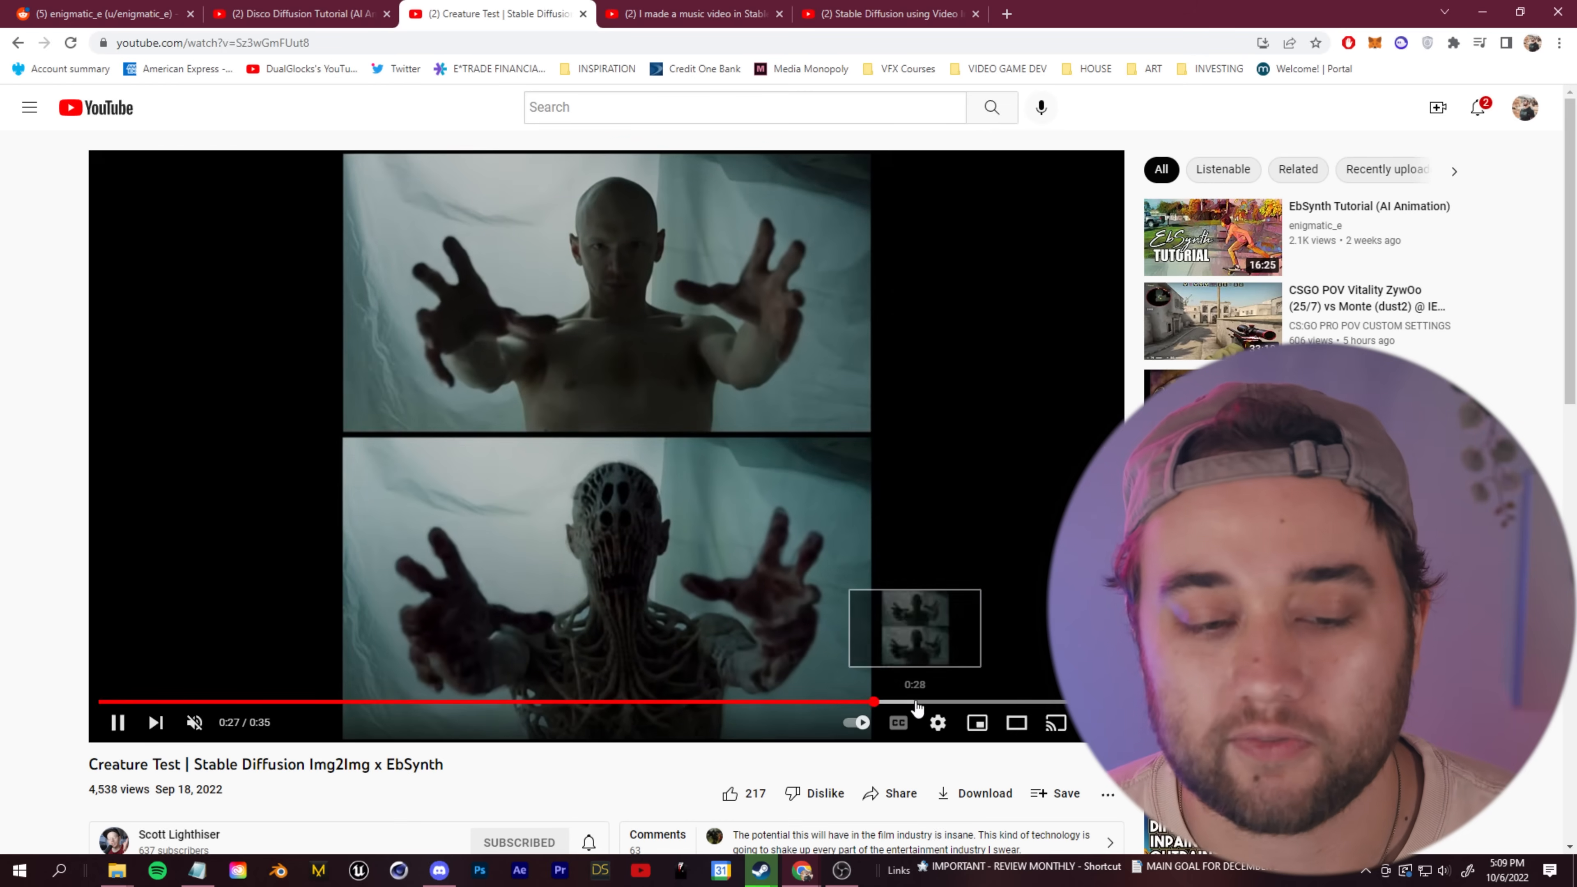
Pause the Creature Test video and skim through the "I made a music video in Stable Diffusion AI" video
left_click(566, 607)
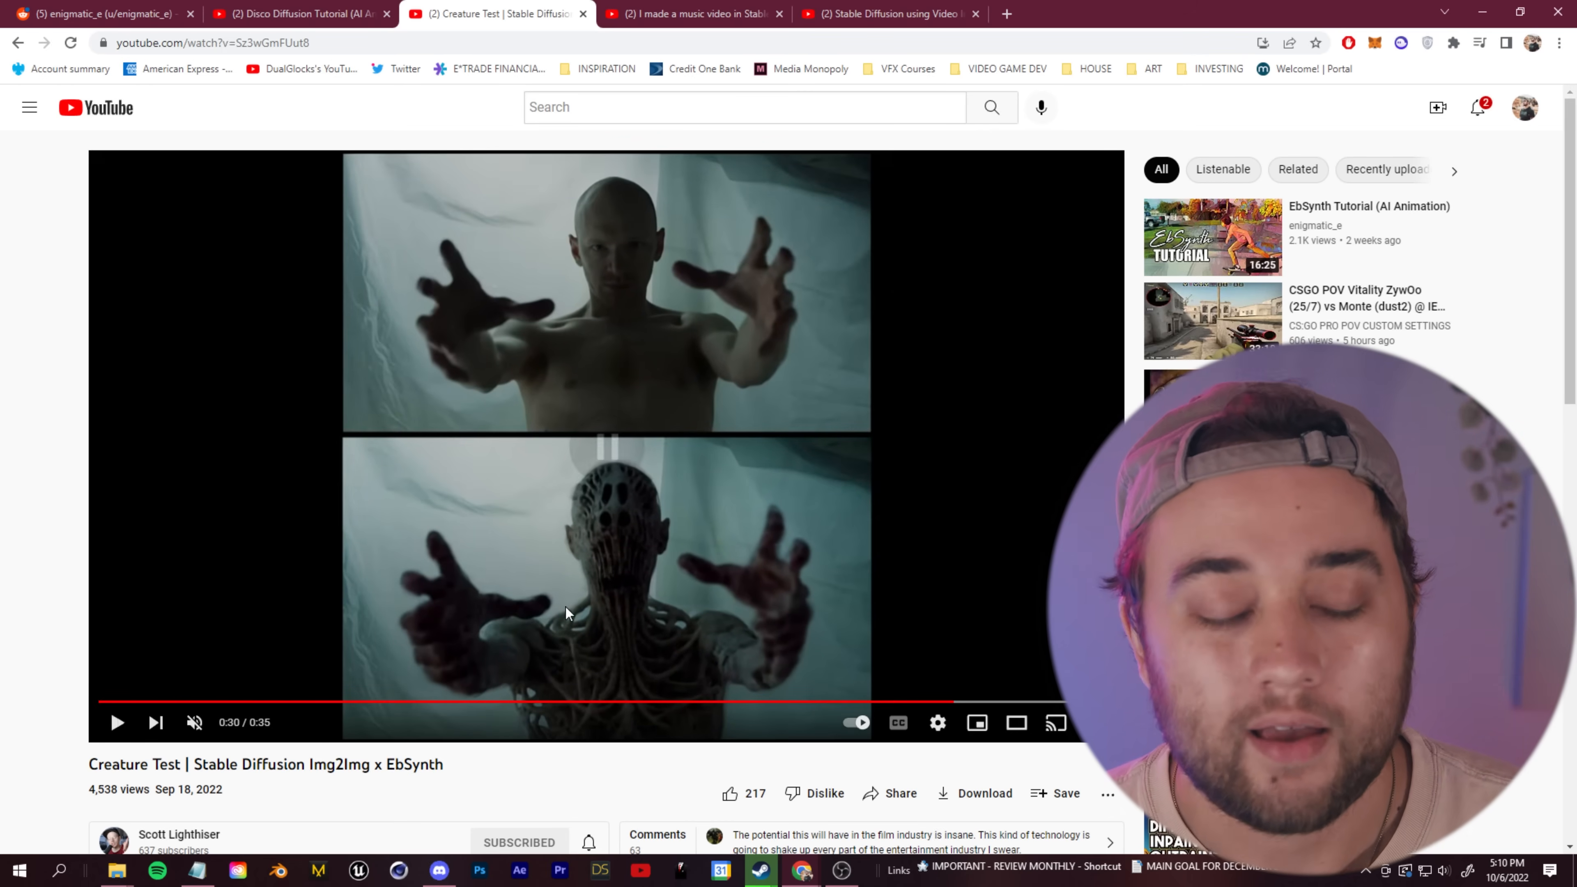
key("ctrl+Tab")
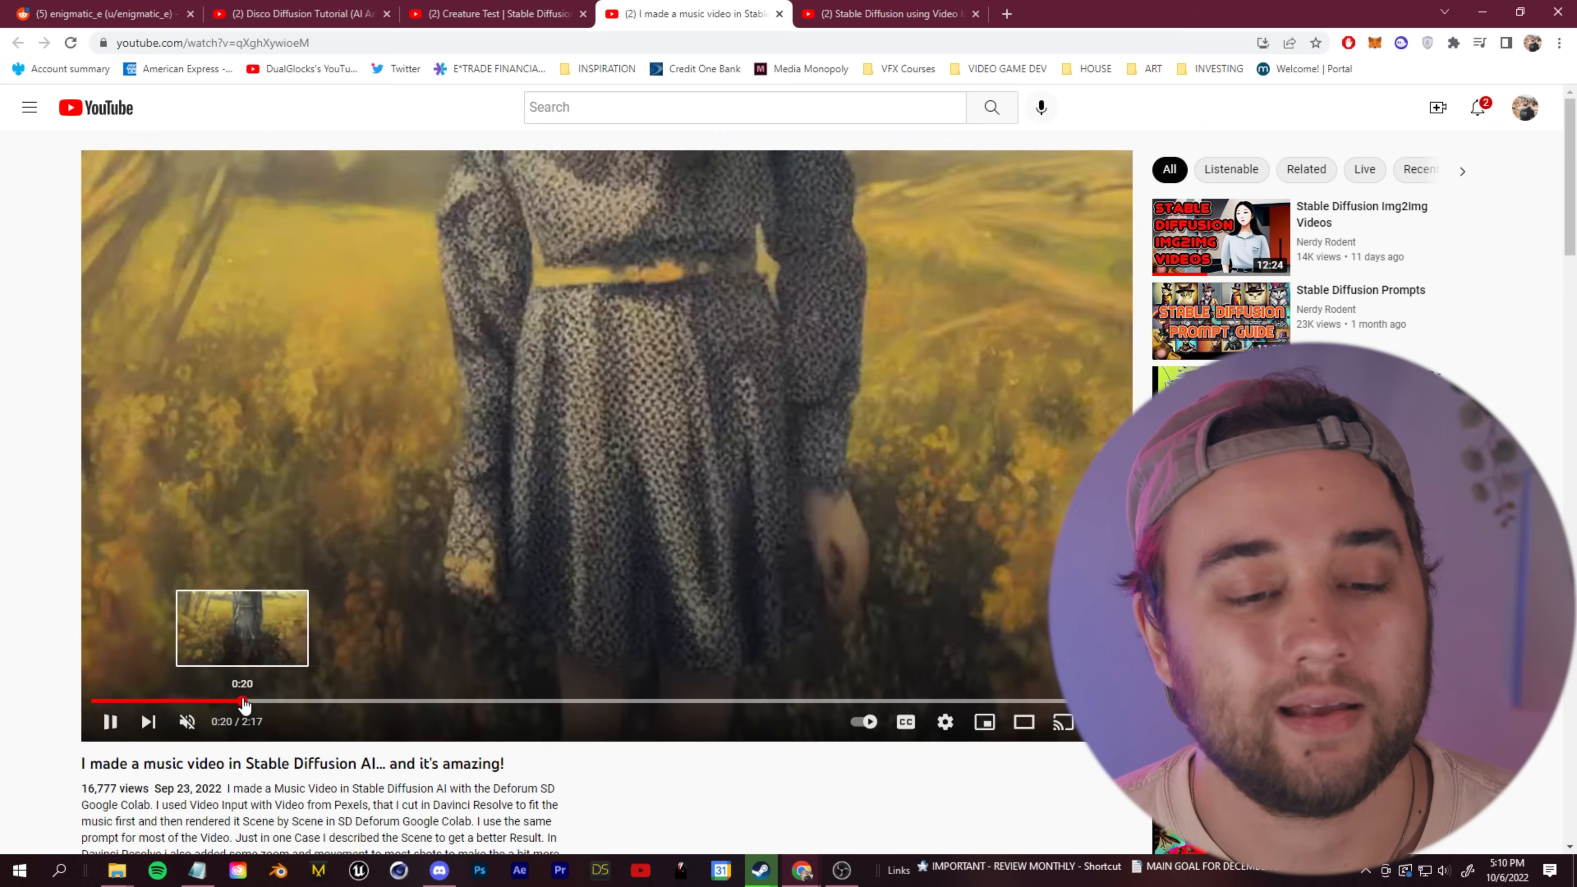
left_click(281, 700)
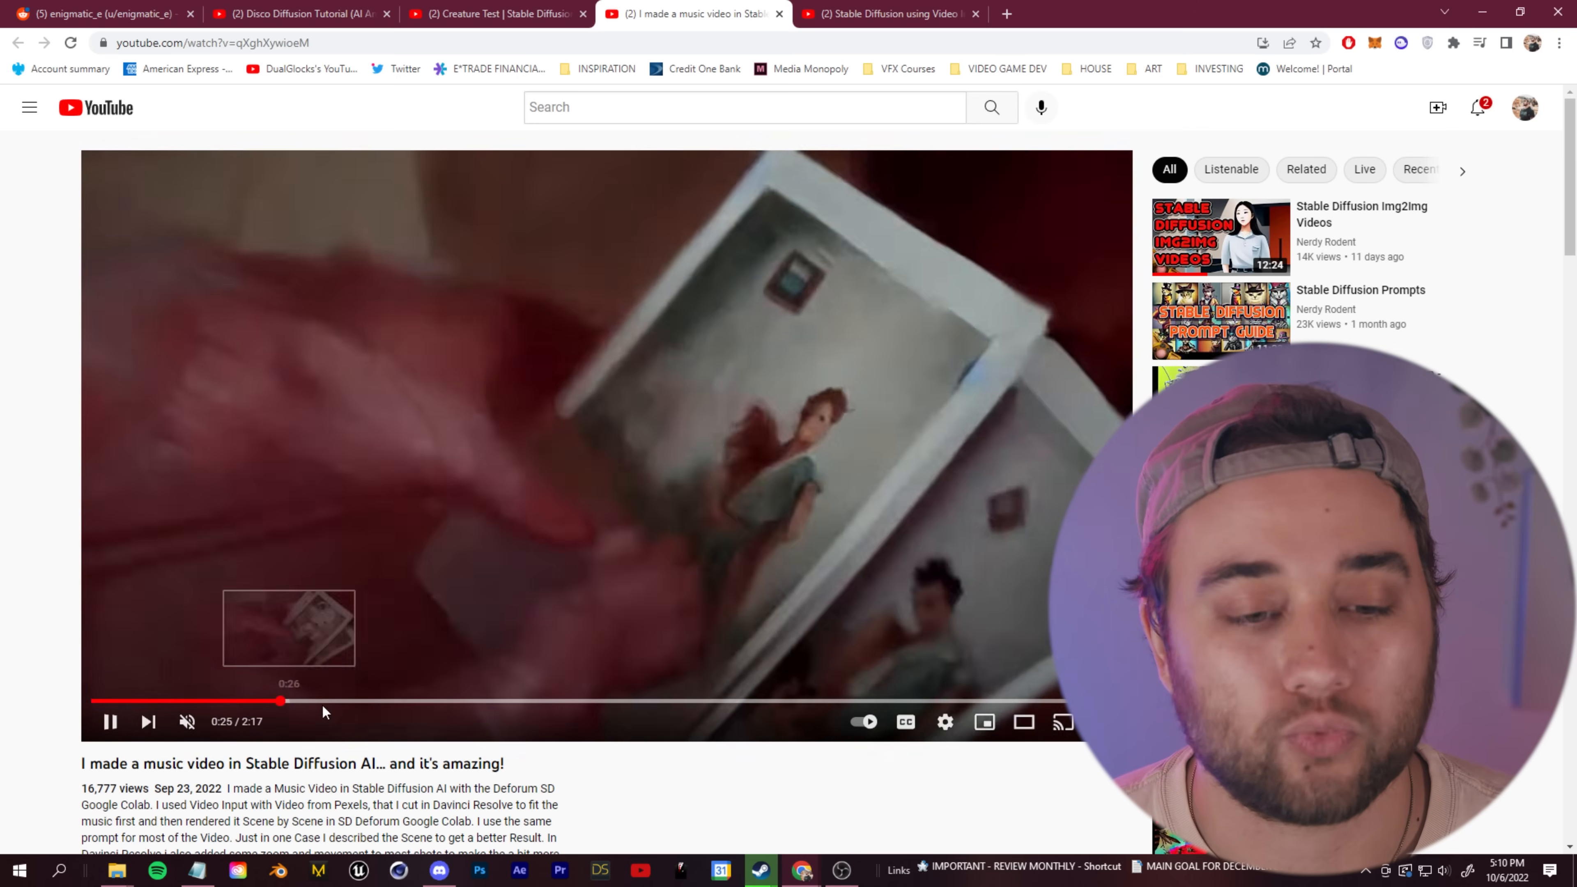
left_click(350, 701)
Review the Stable Diffusion using Video Input video, skipping ahead to its Watercolor and Pencil Sketch examples
key("ctrl+Tab")
scroll(164, 470, "up", 4)
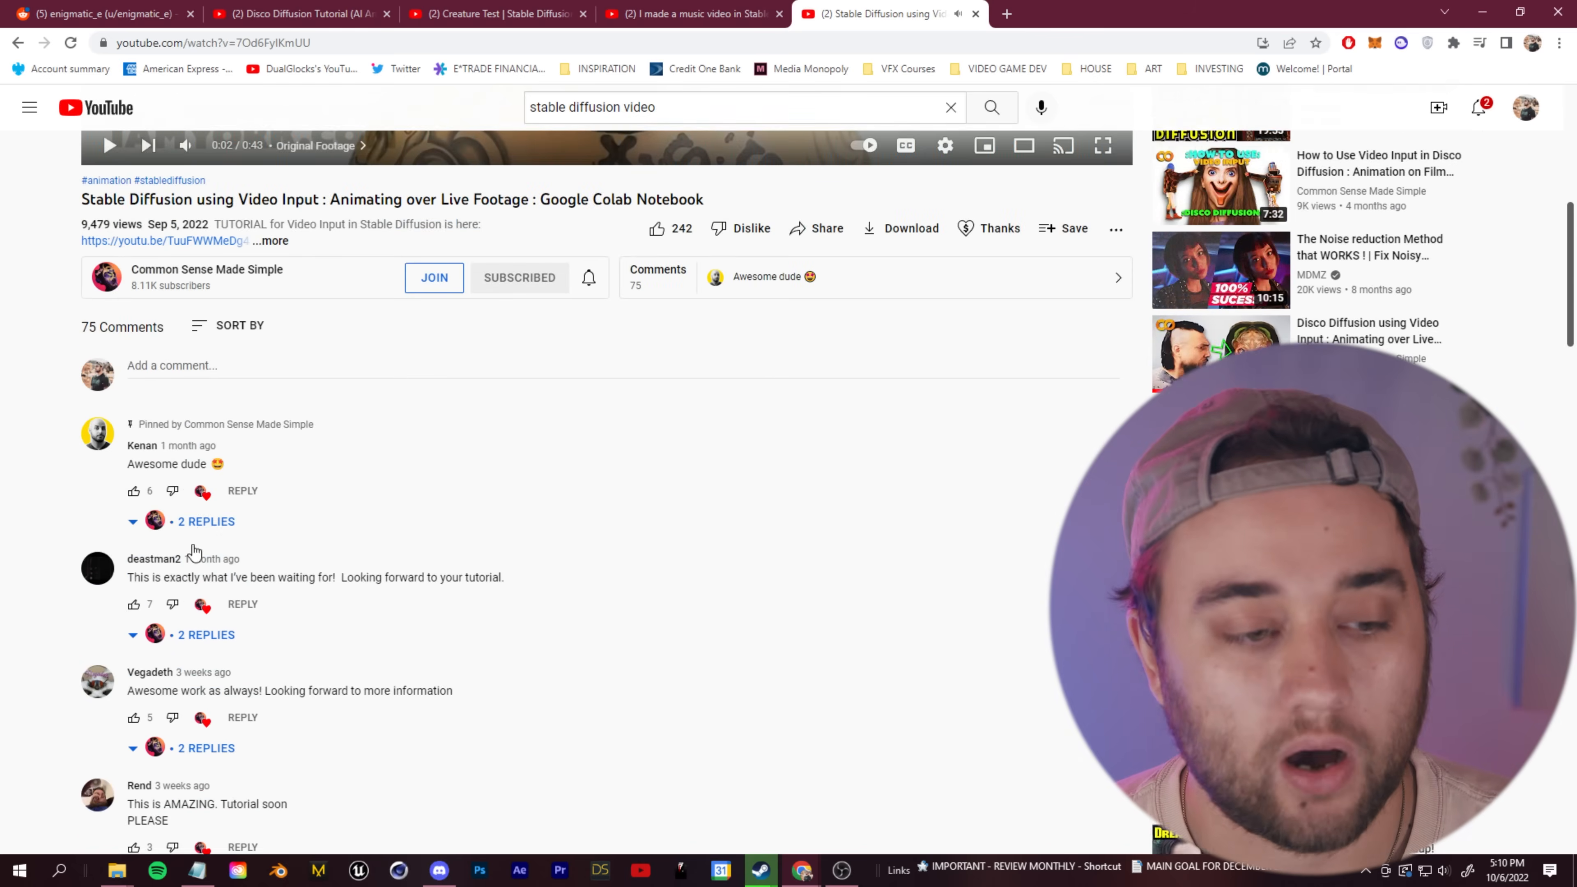
scroll(277, 719, "up", 4)
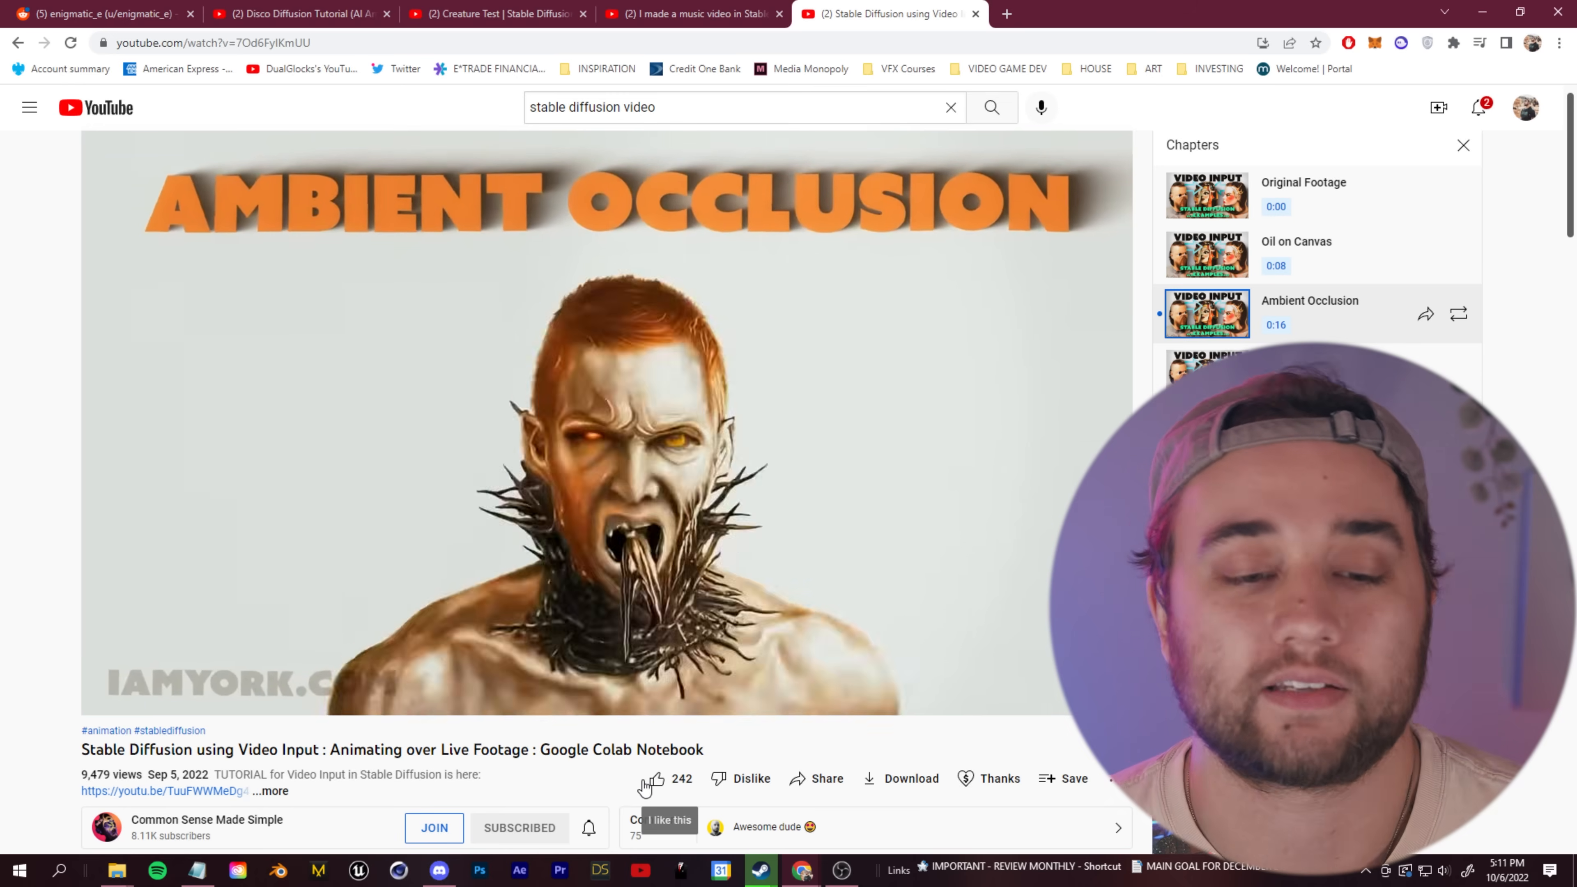
left_click(671, 535)
left_click(674, 593)
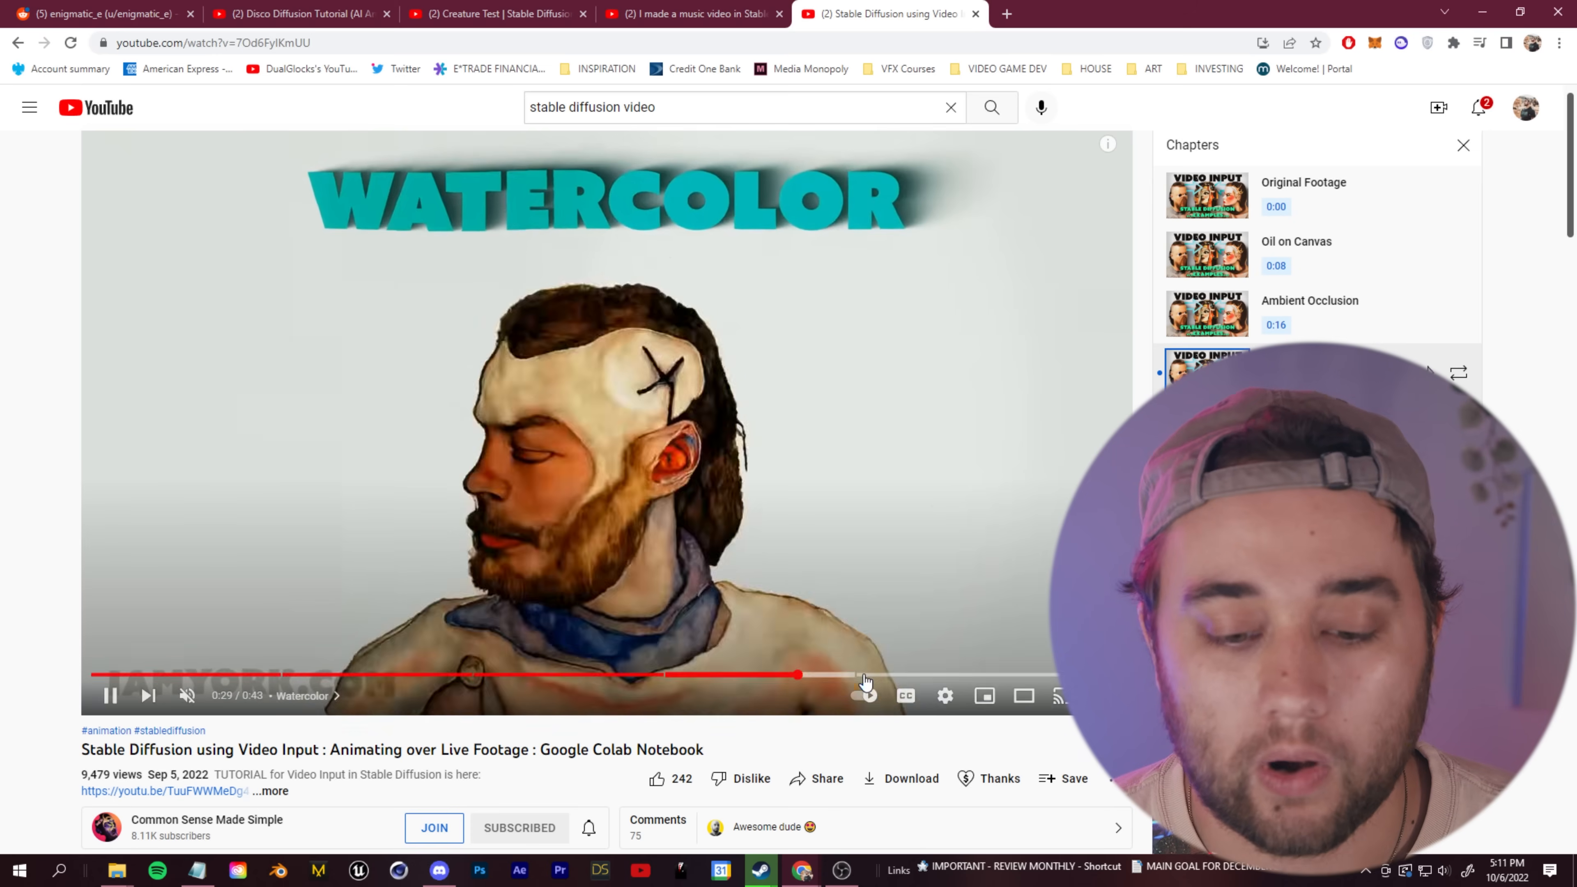
left_click(863, 674)
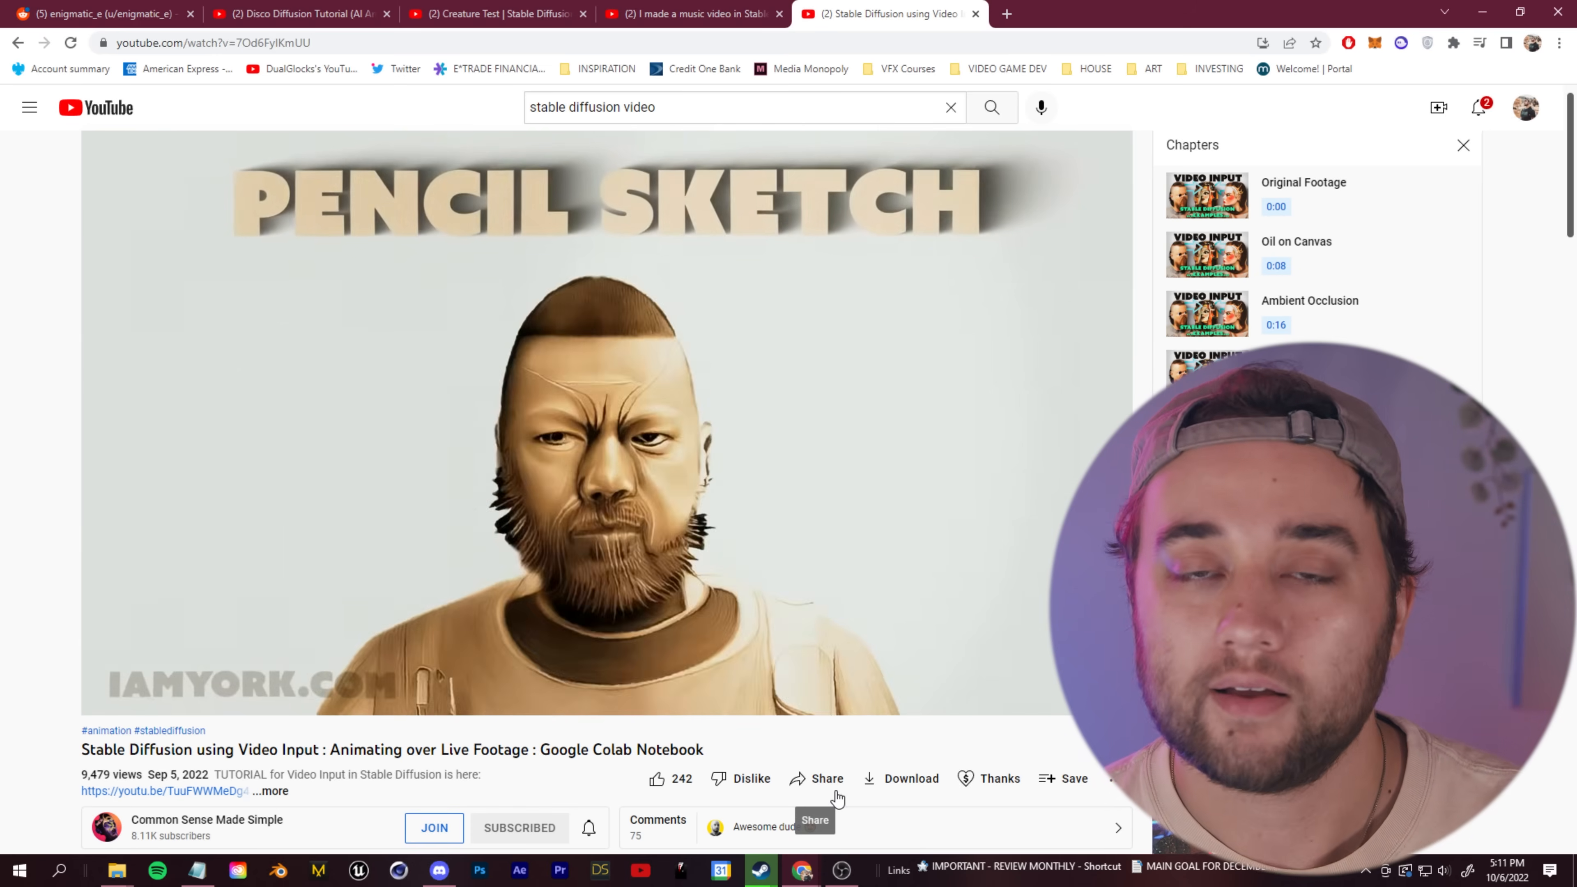
left_click(781, 453)
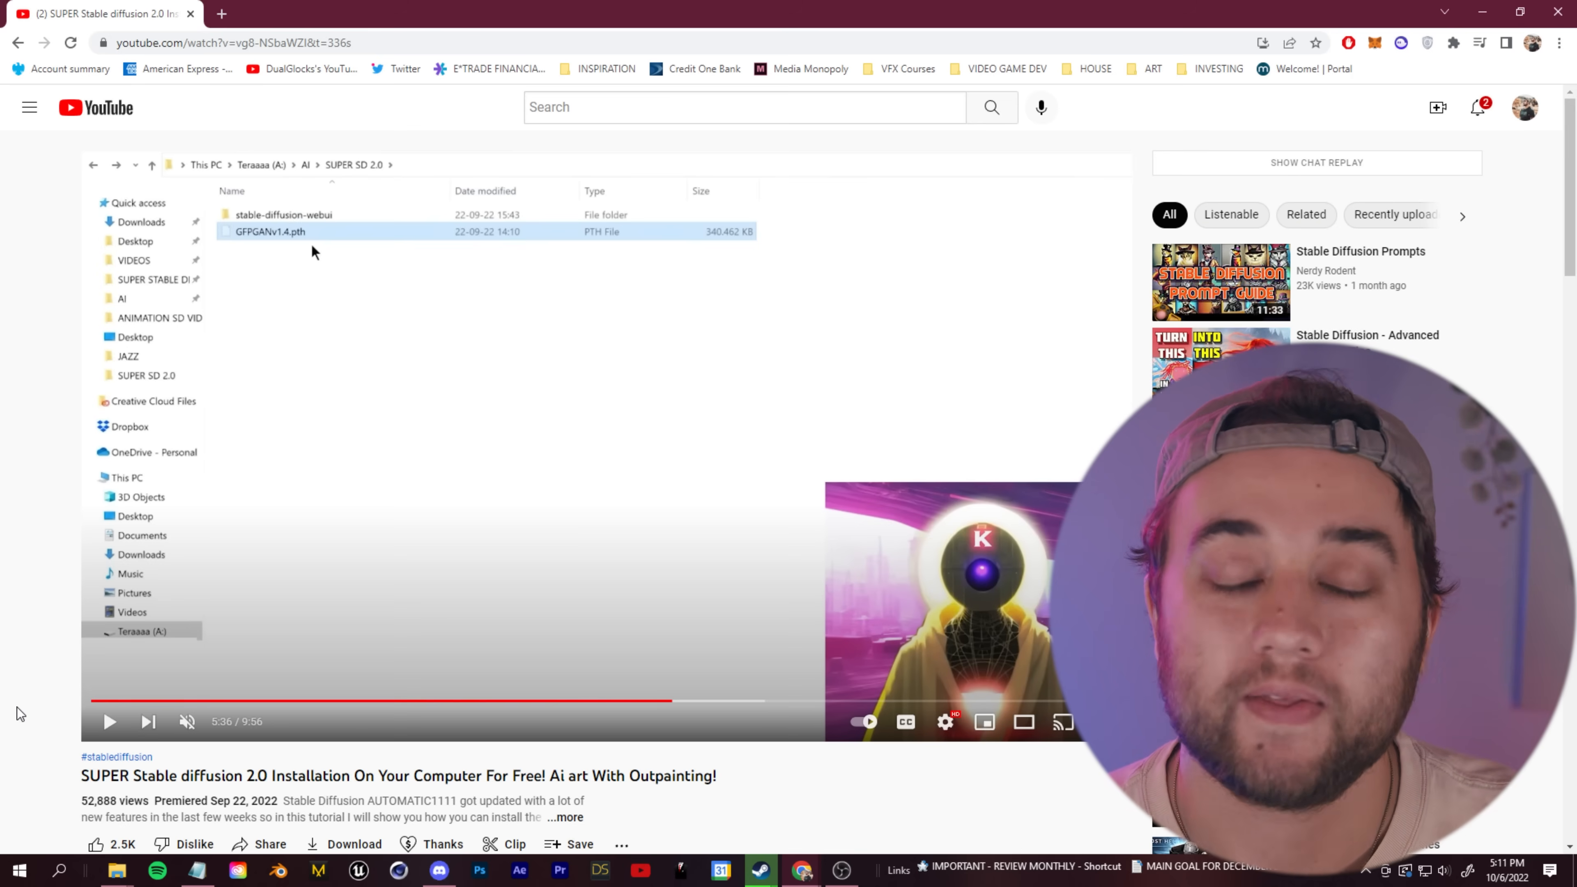
From the SUPER Stable diffusion 2.0 installation video, open the Aitrepreneur channel and browse its uploaded videos
scroll(176, 573, "down", 5)
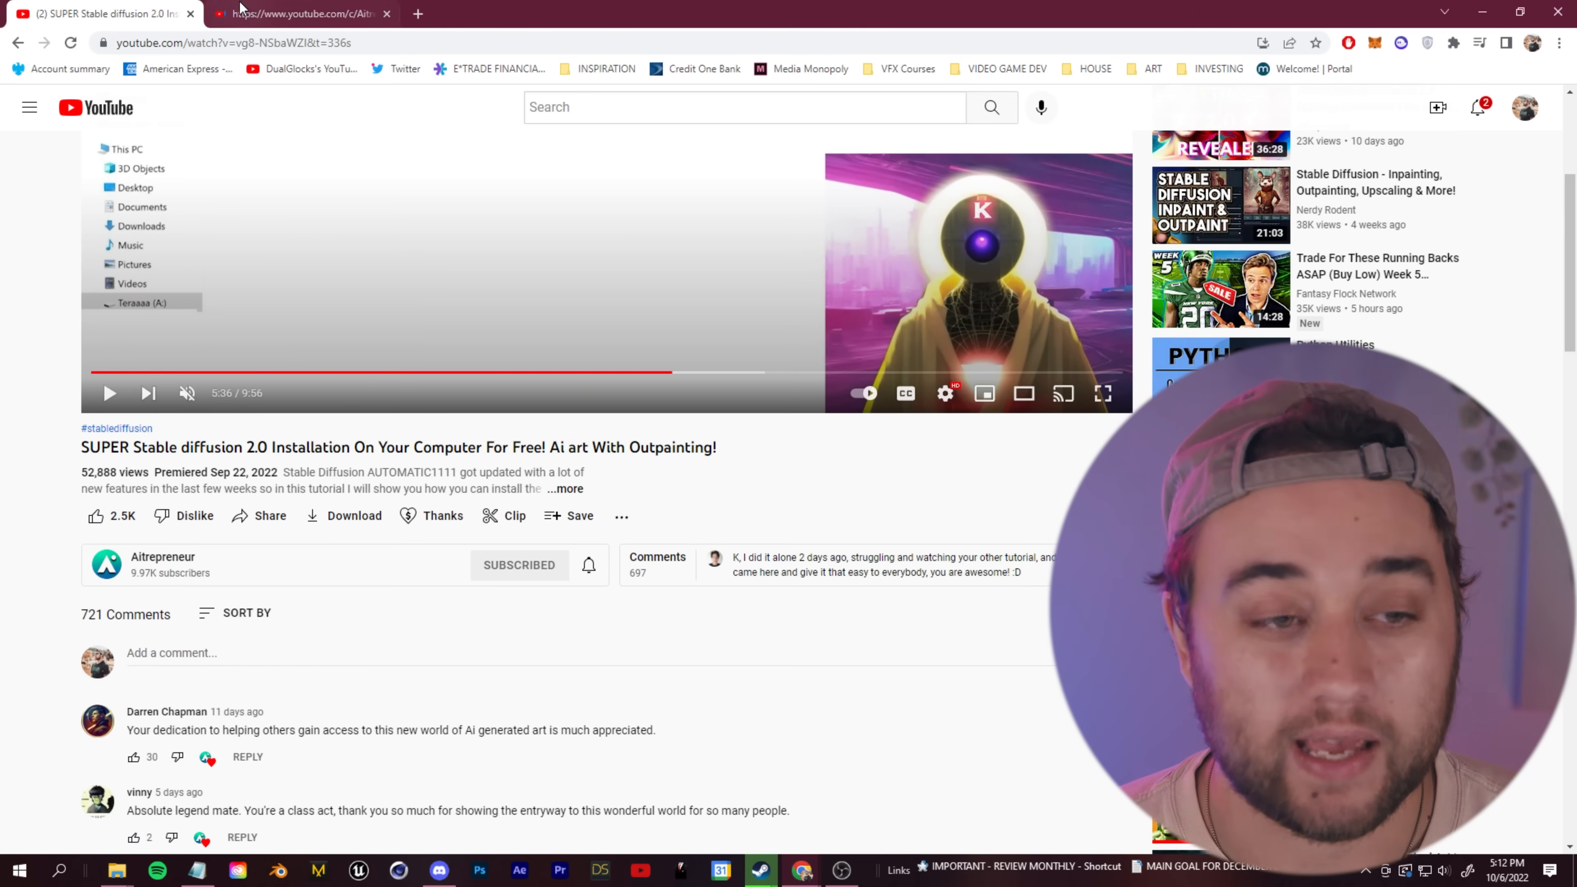
left_click(240, 9)
left_click(511, 458)
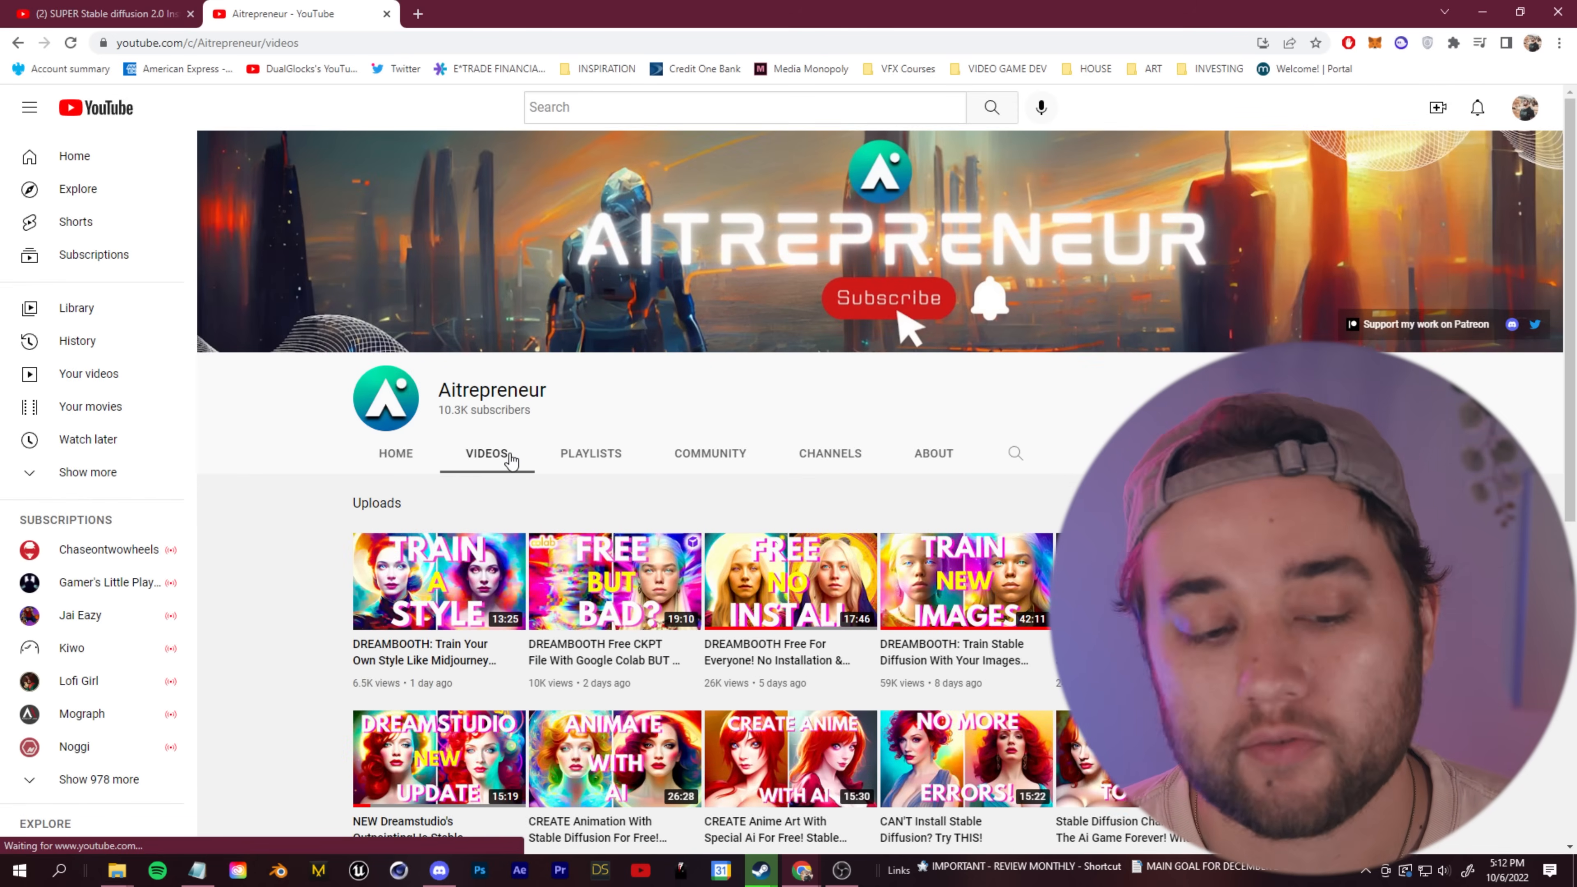
scroll(311, 416, "down", 3)
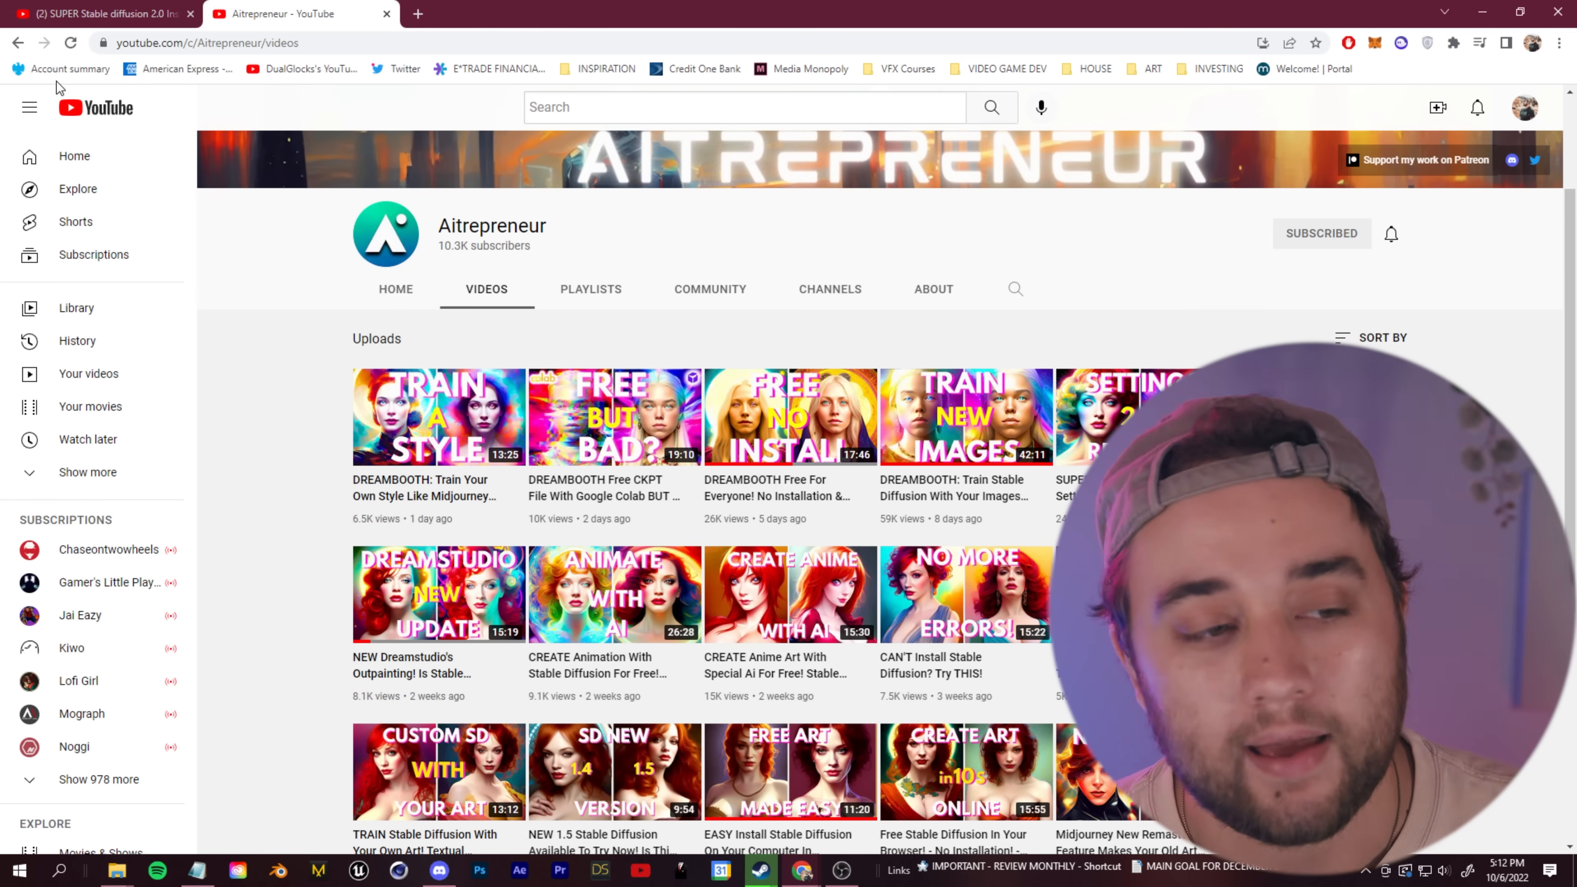
Return to the SUPER Stable diffusion 2.0 installation video and look over its description
left_click(81, 14)
scroll(258, 596, "up", 2)
scroll(257, 603, "up", 2)
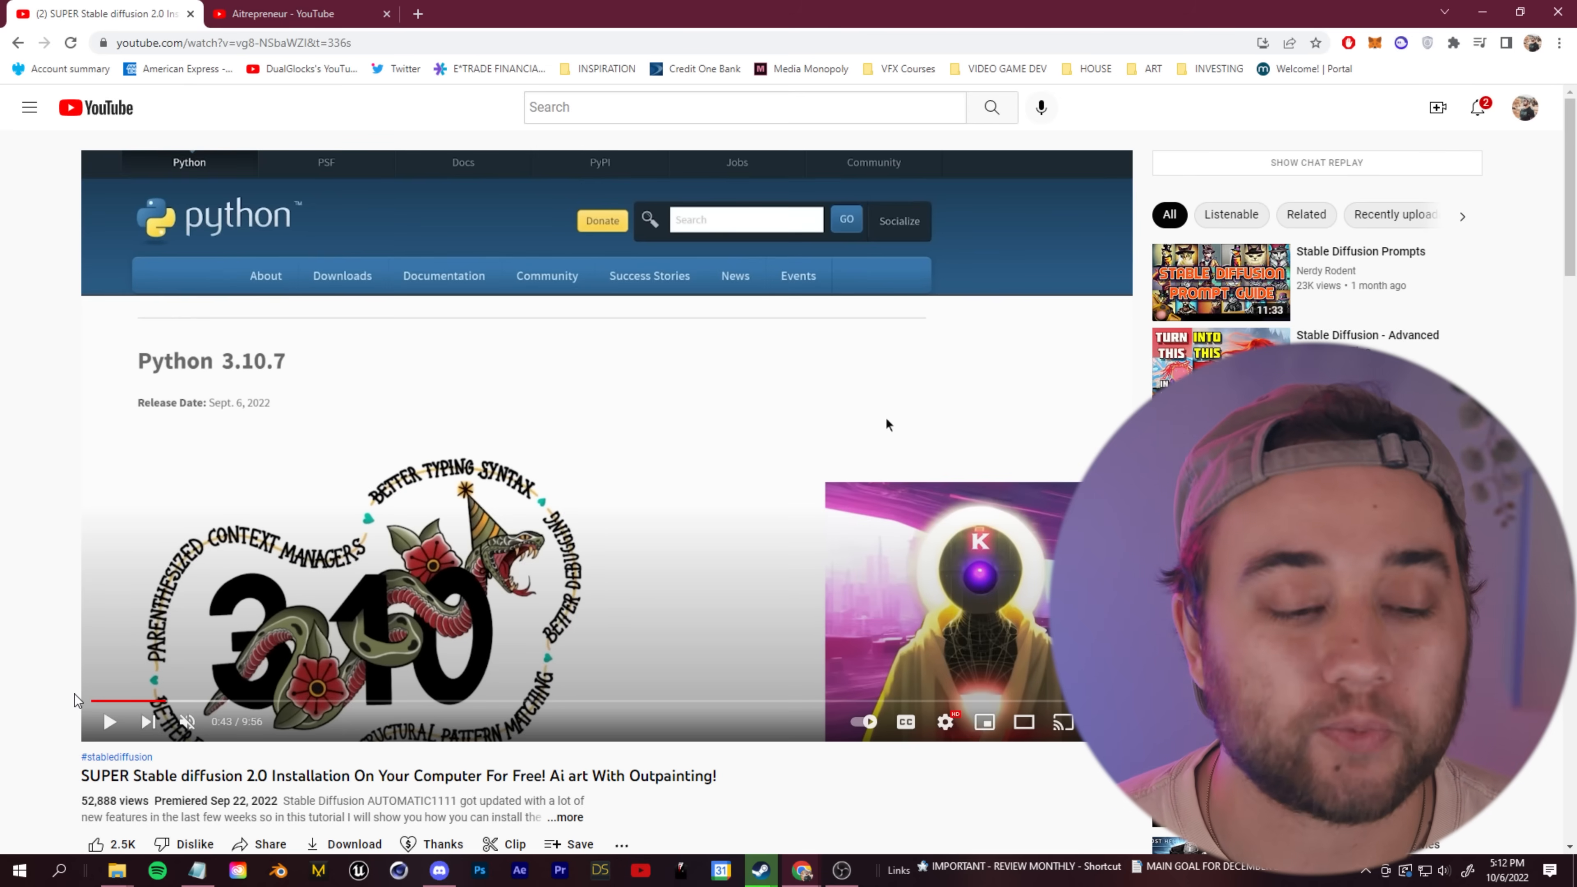
scroll(74, 694, "down", 4)
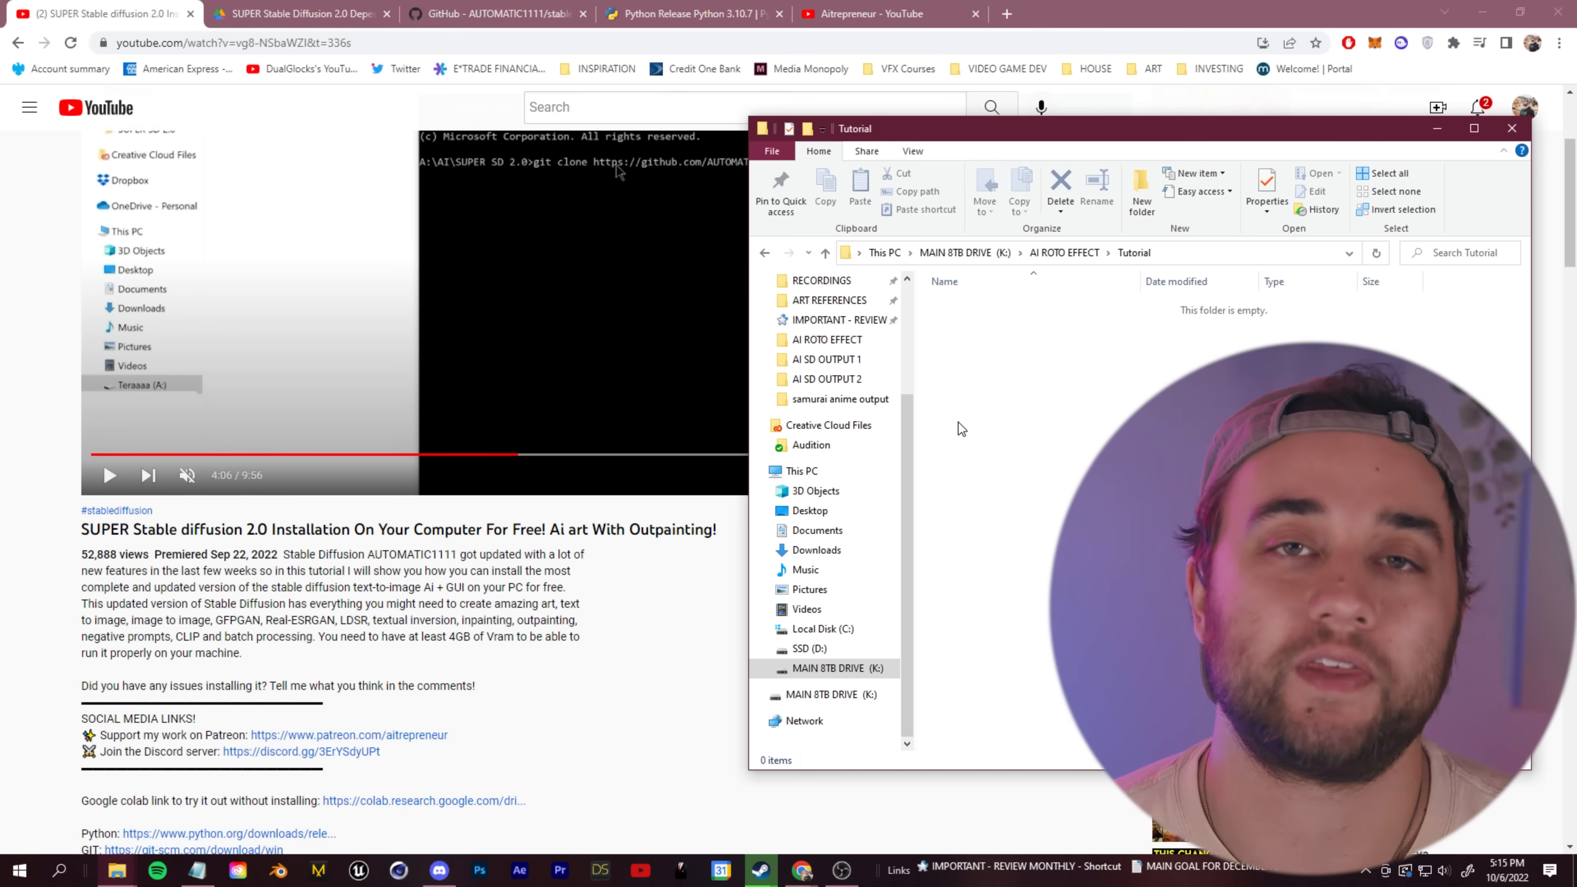
Open the Python 3.10.7 release page linked in the video description and download the Windows installer (64-bit)
scroll(411, 596, "down", 5)
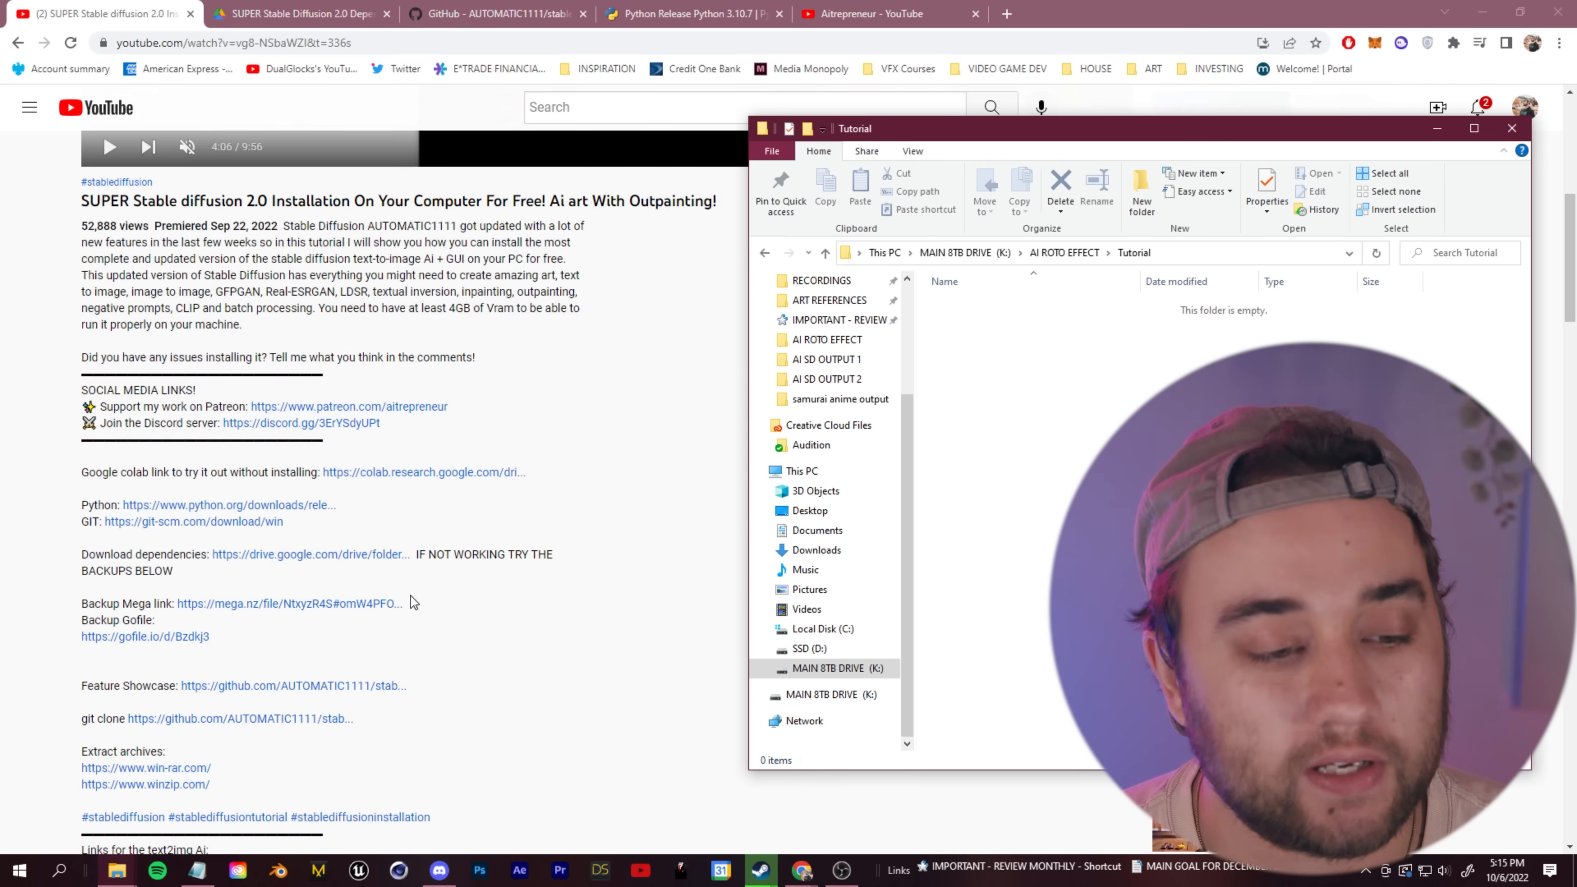
left_click(300, 504)
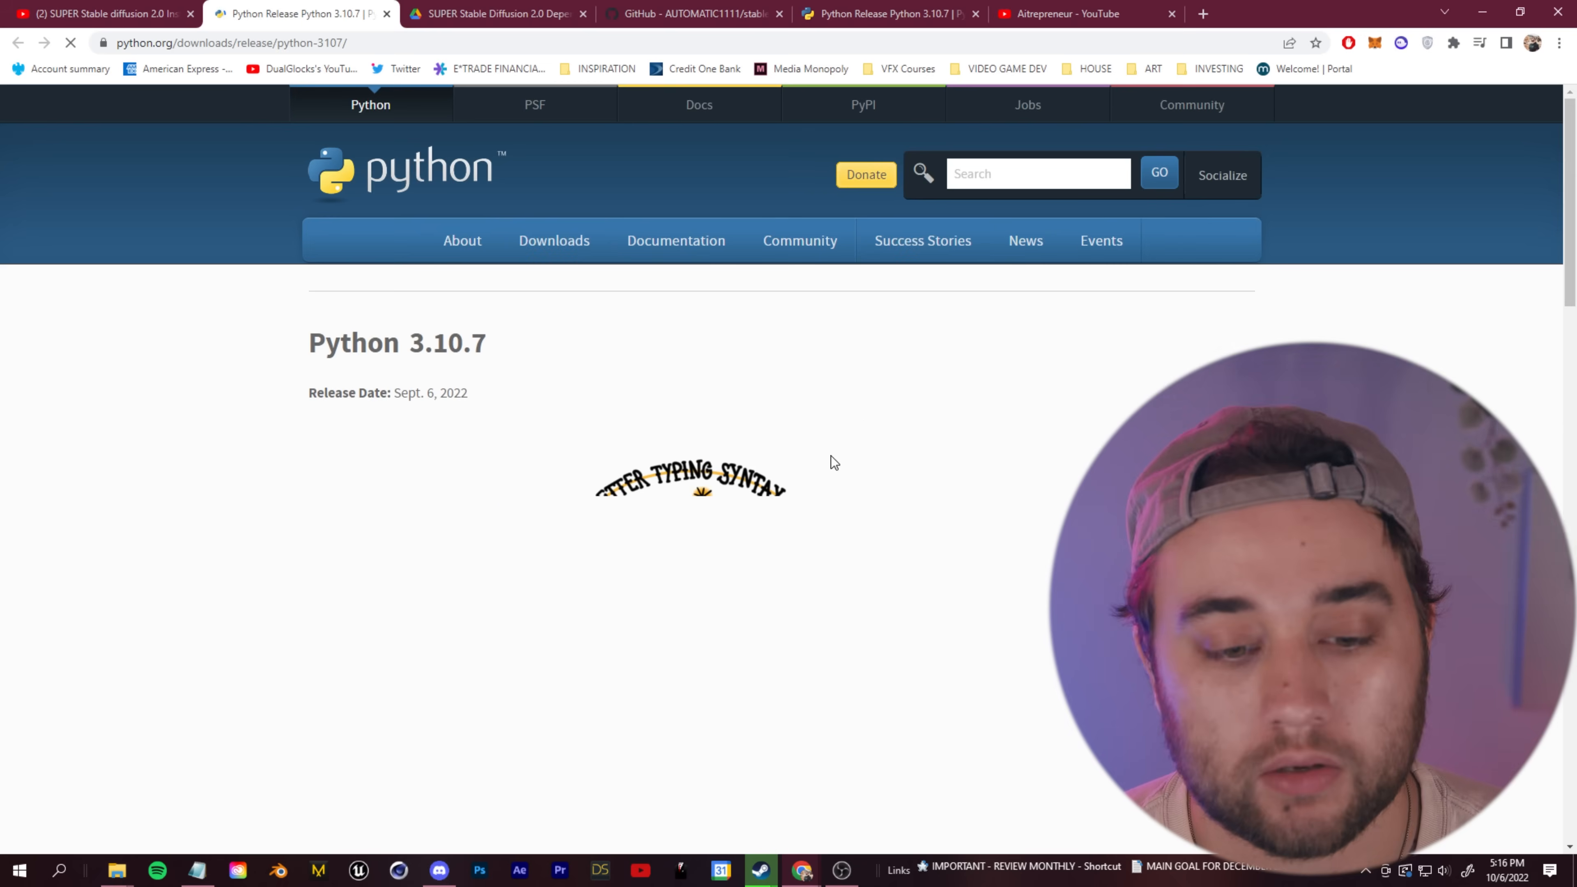
scroll(390, 439, "down", 5)
scroll(389, 439, "down", 15)
scroll(269, 473, "up", 2)
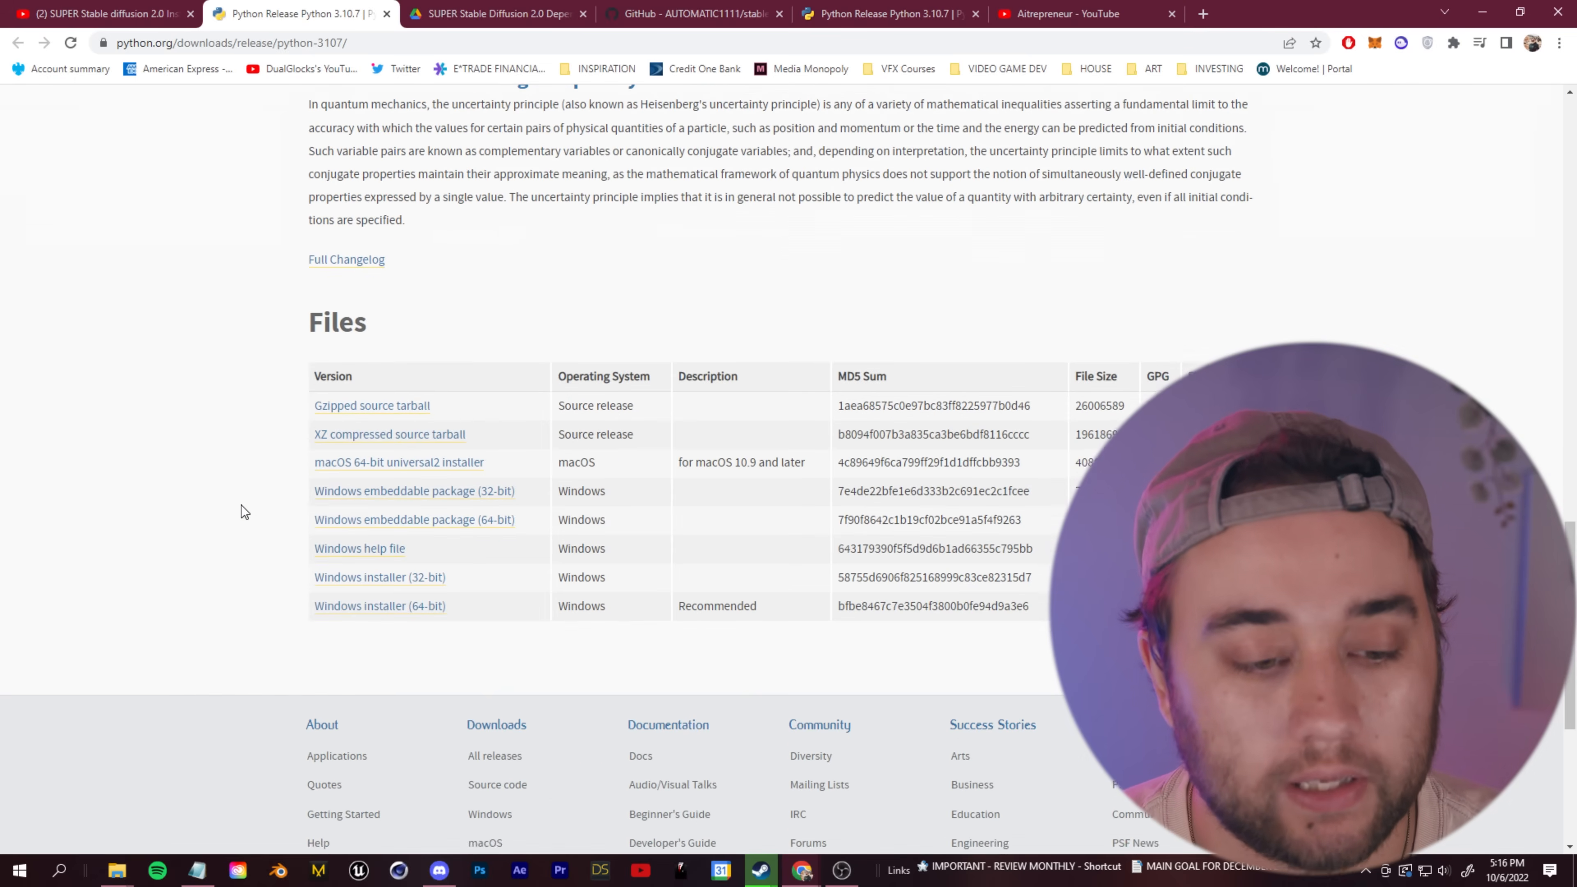
left_click(369, 625)
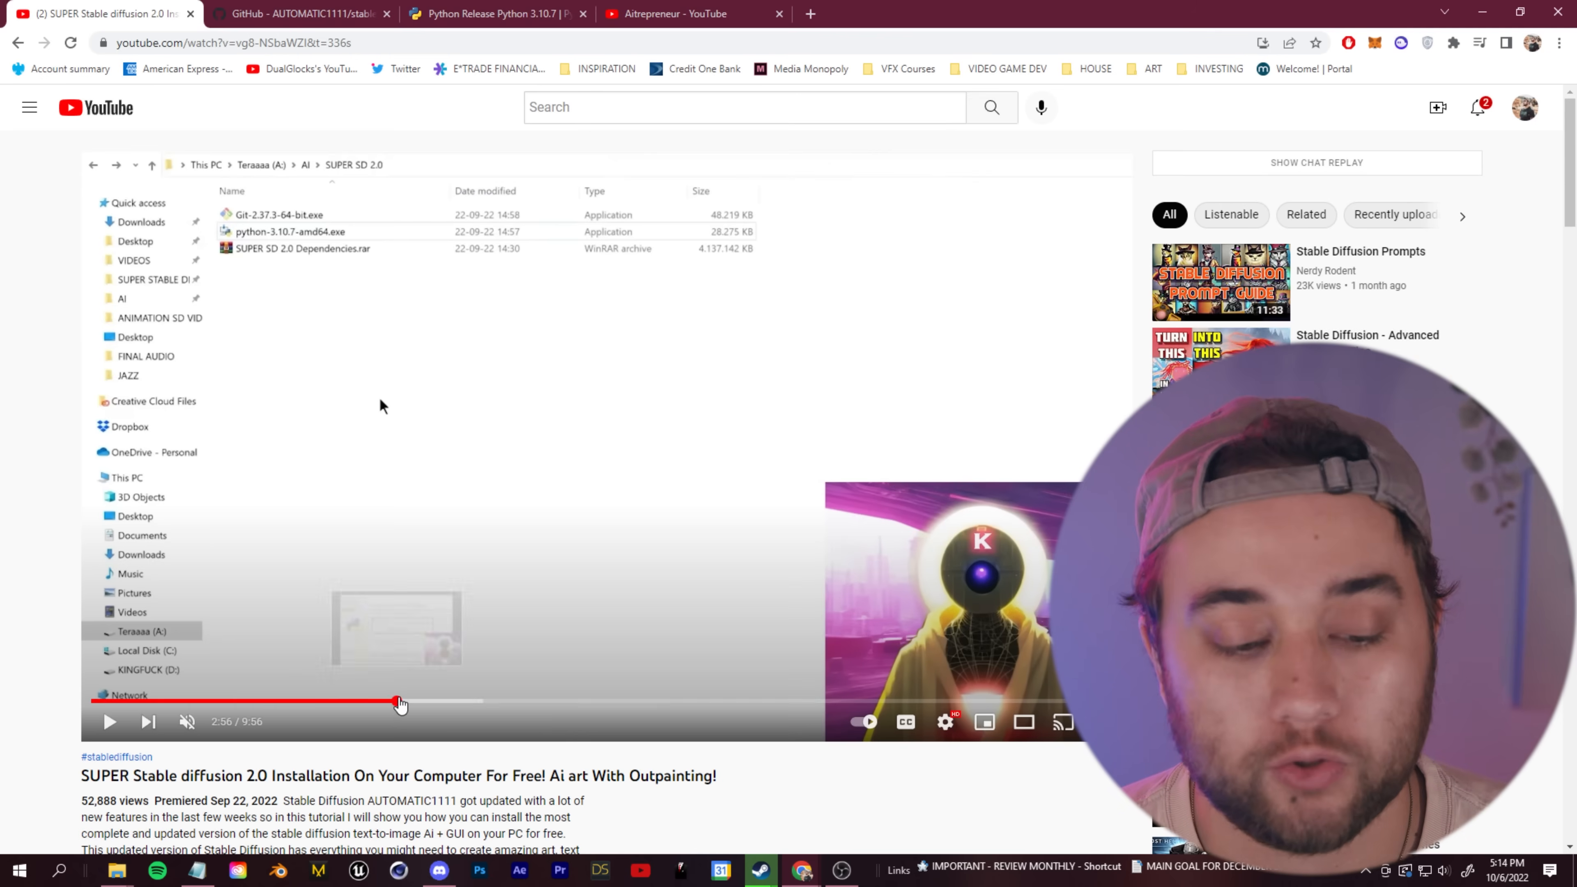
Open the AUTOMATIC1111 stable-diffusion-webui repository from the git clone link in the video description and show its code download options
left_click(397, 701)
left_click(518, 597)
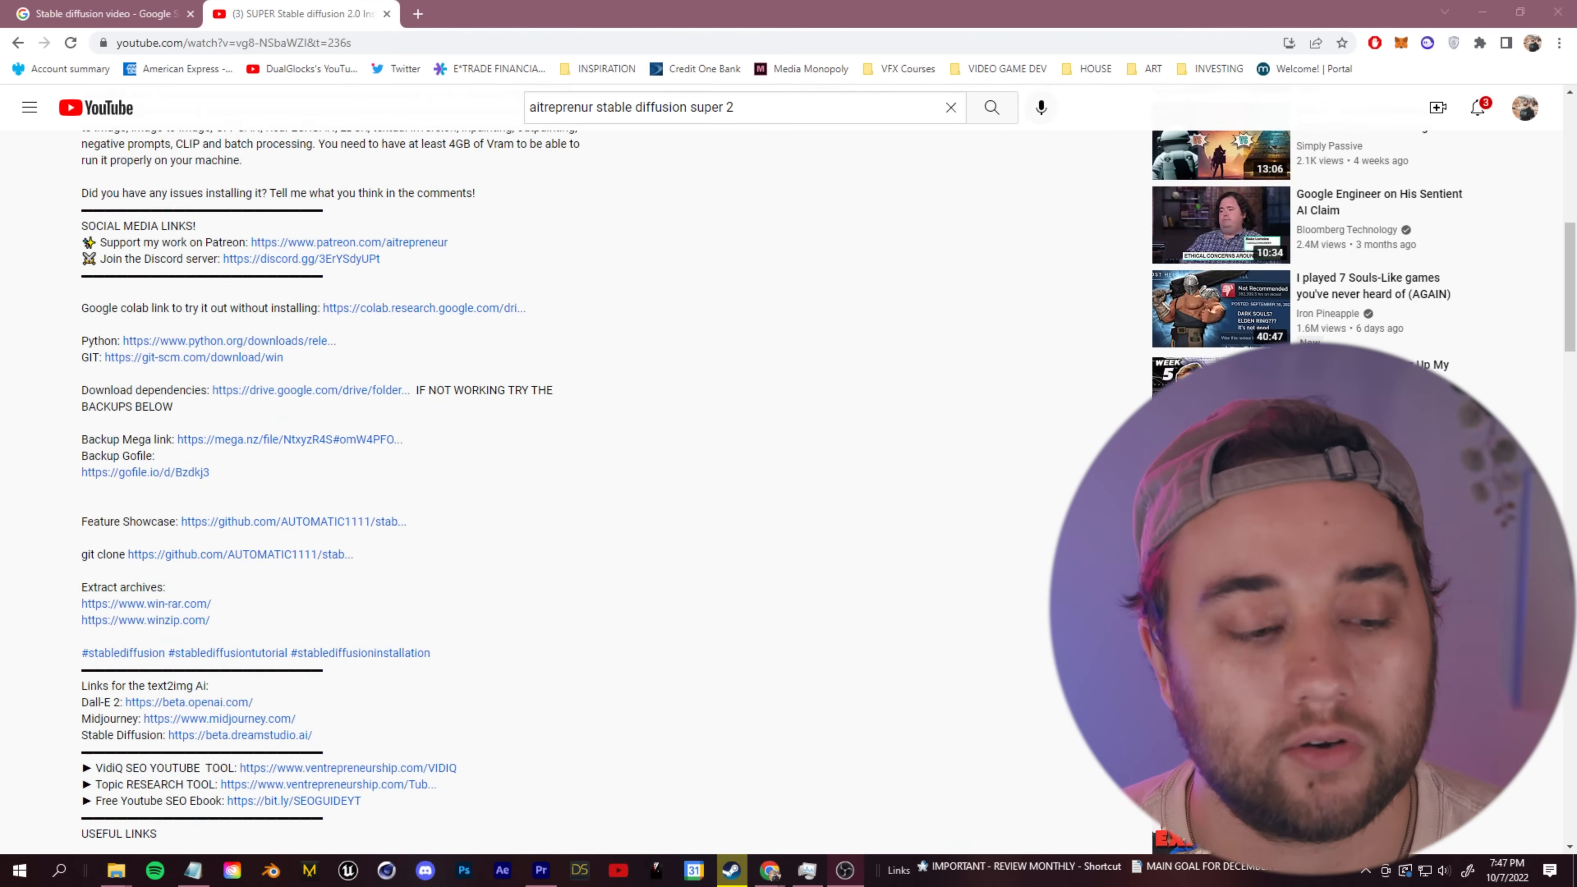
scroll(370, 645, "up", 2)
scroll(84, 463, "down", 3)
left_click_drag(81, 467, 419, 492)
left_click(254, 474)
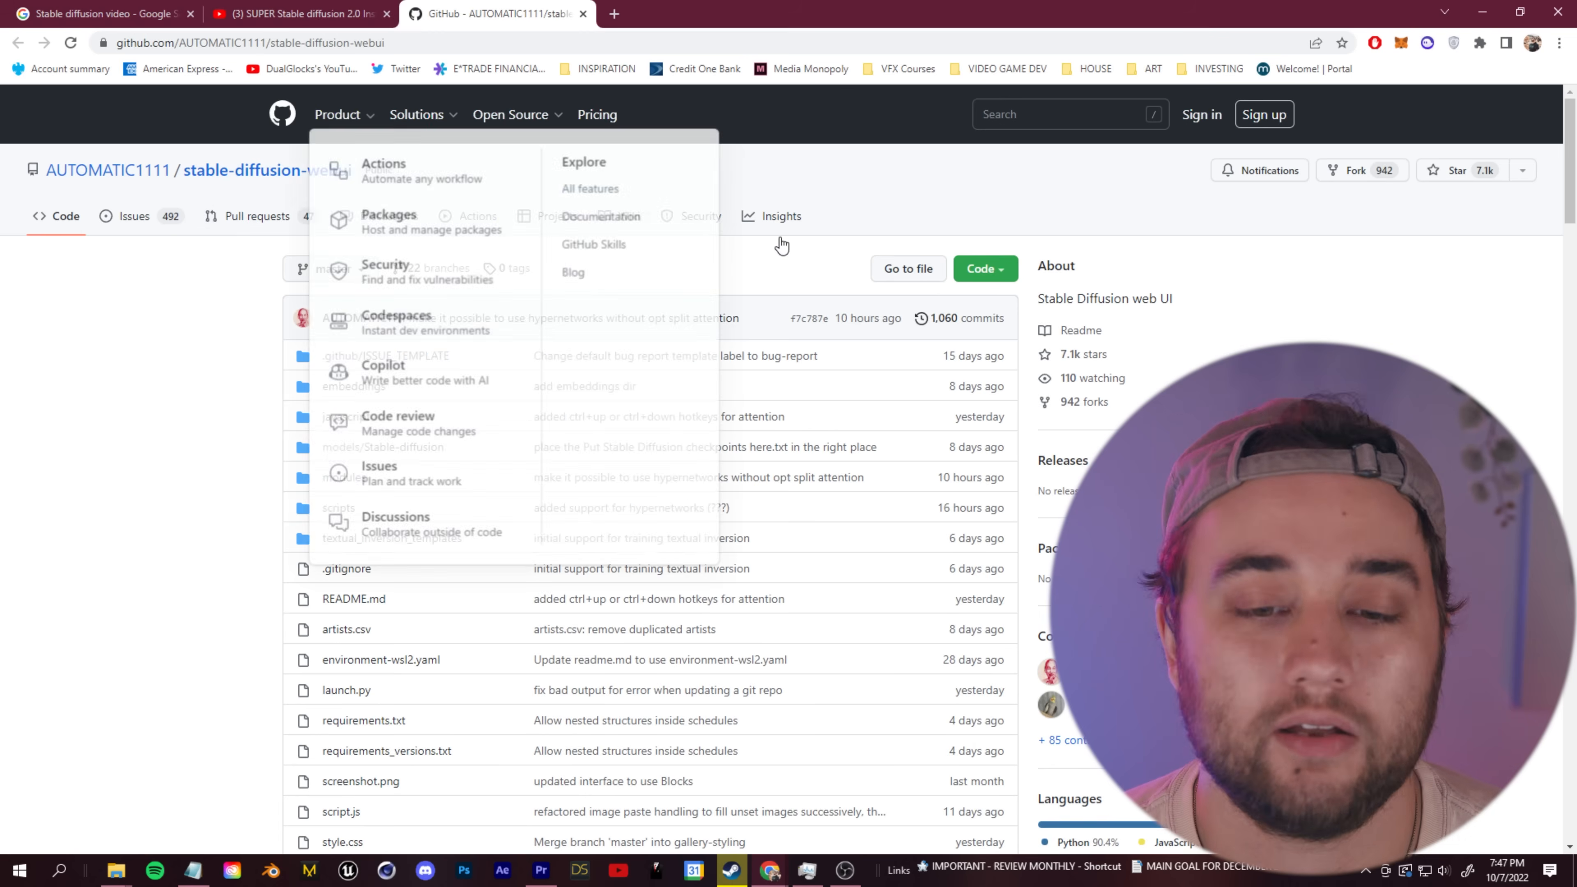
left_click(1007, 281)
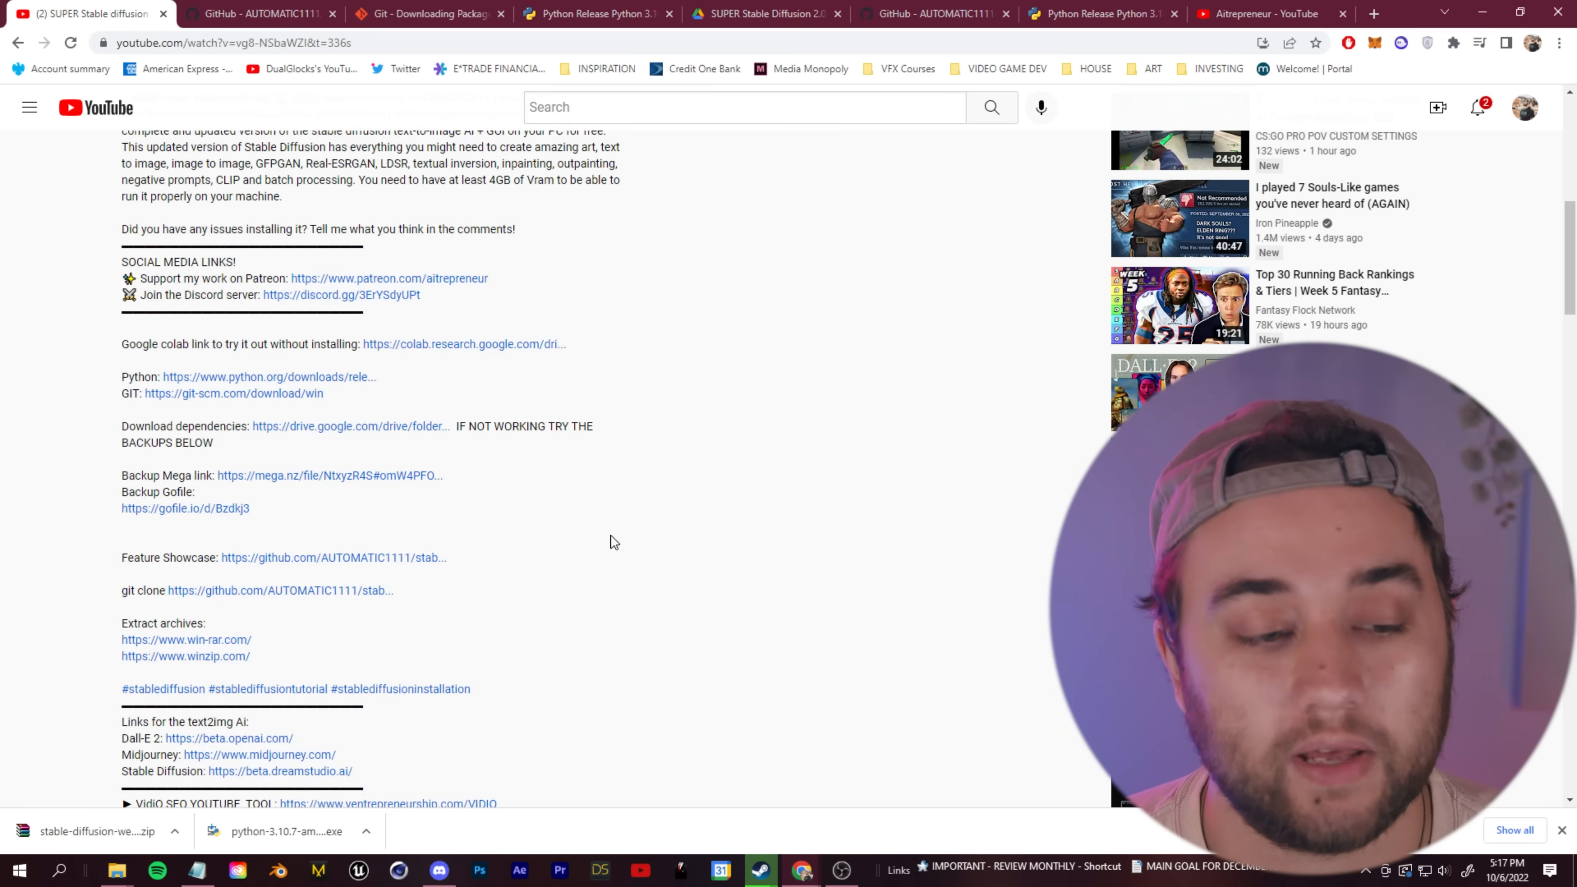
Review the installation video's description and open its Google Drive link for downloading the dependencies
scroll(611, 535, "up", 10)
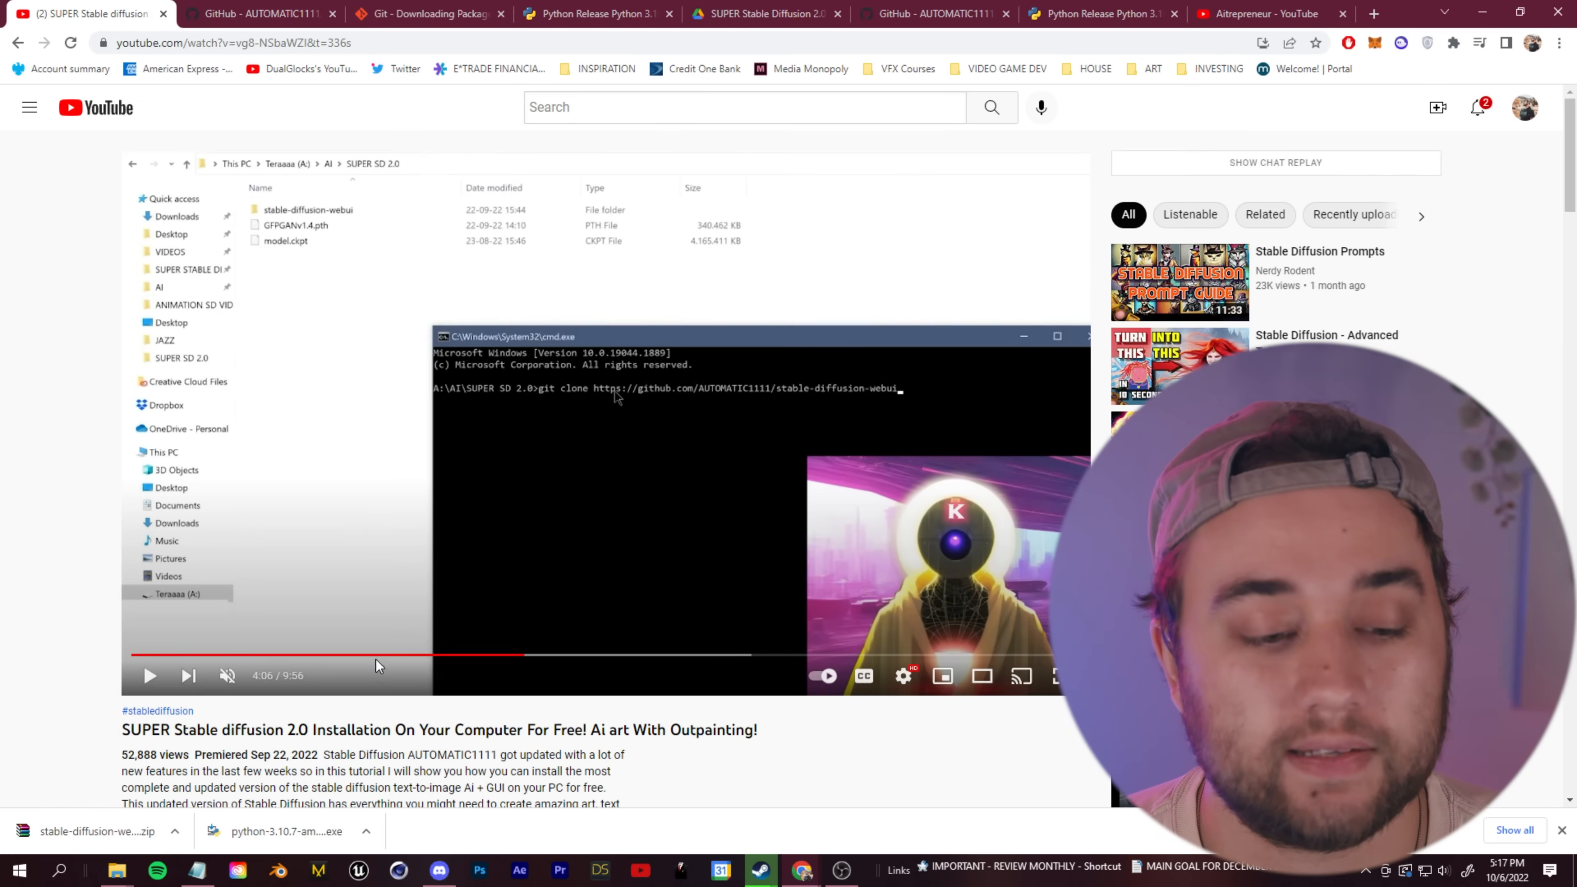
scroll(390, 491, "down", 15)
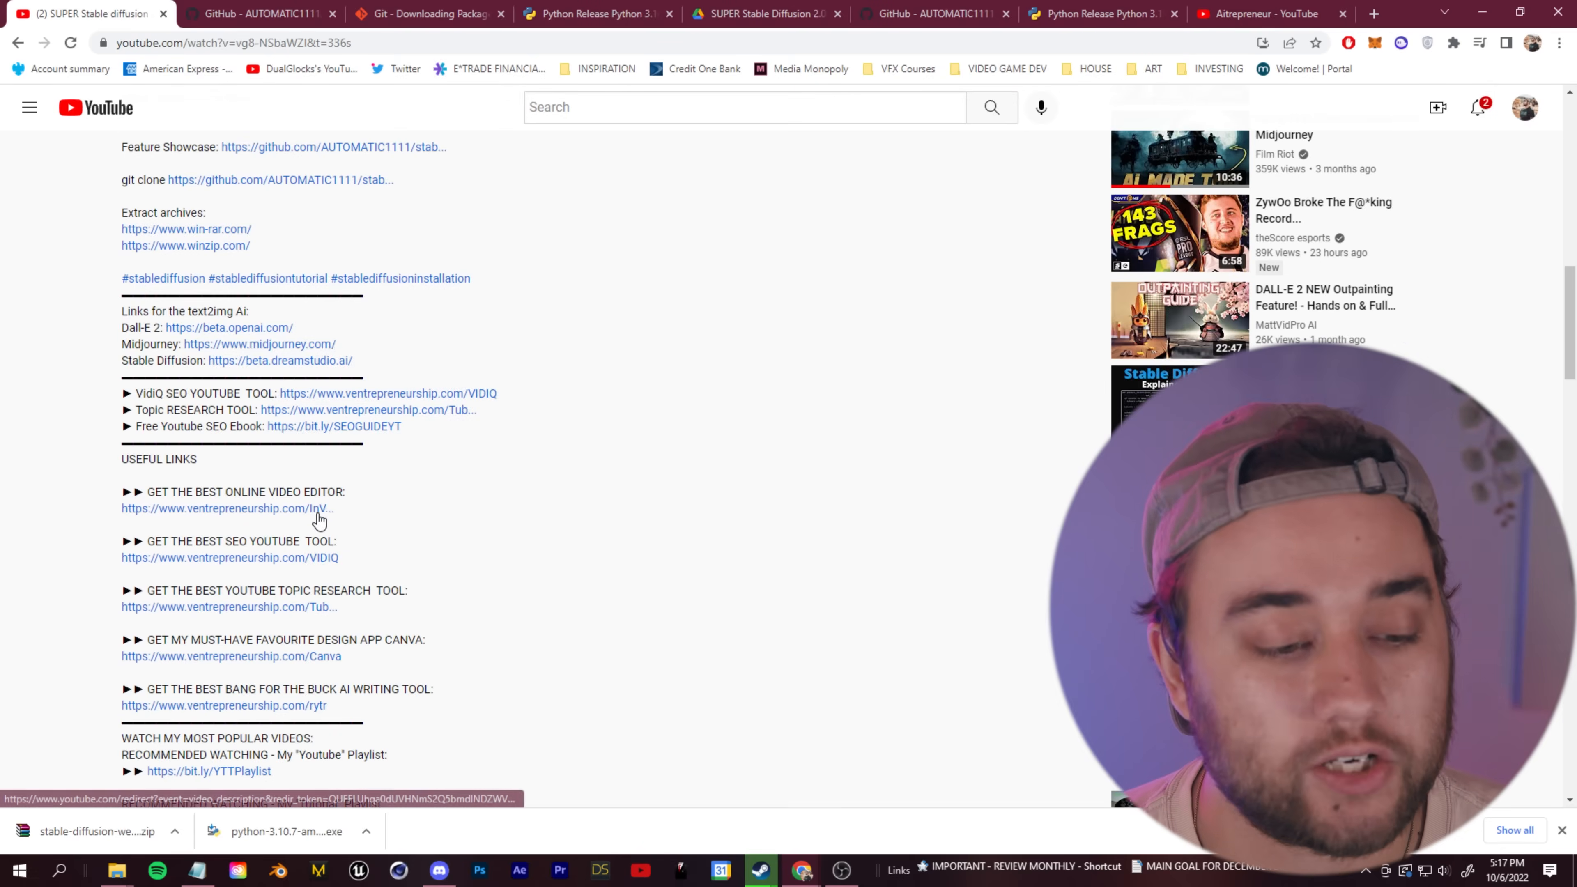
scroll(349, 539, "up", 15)
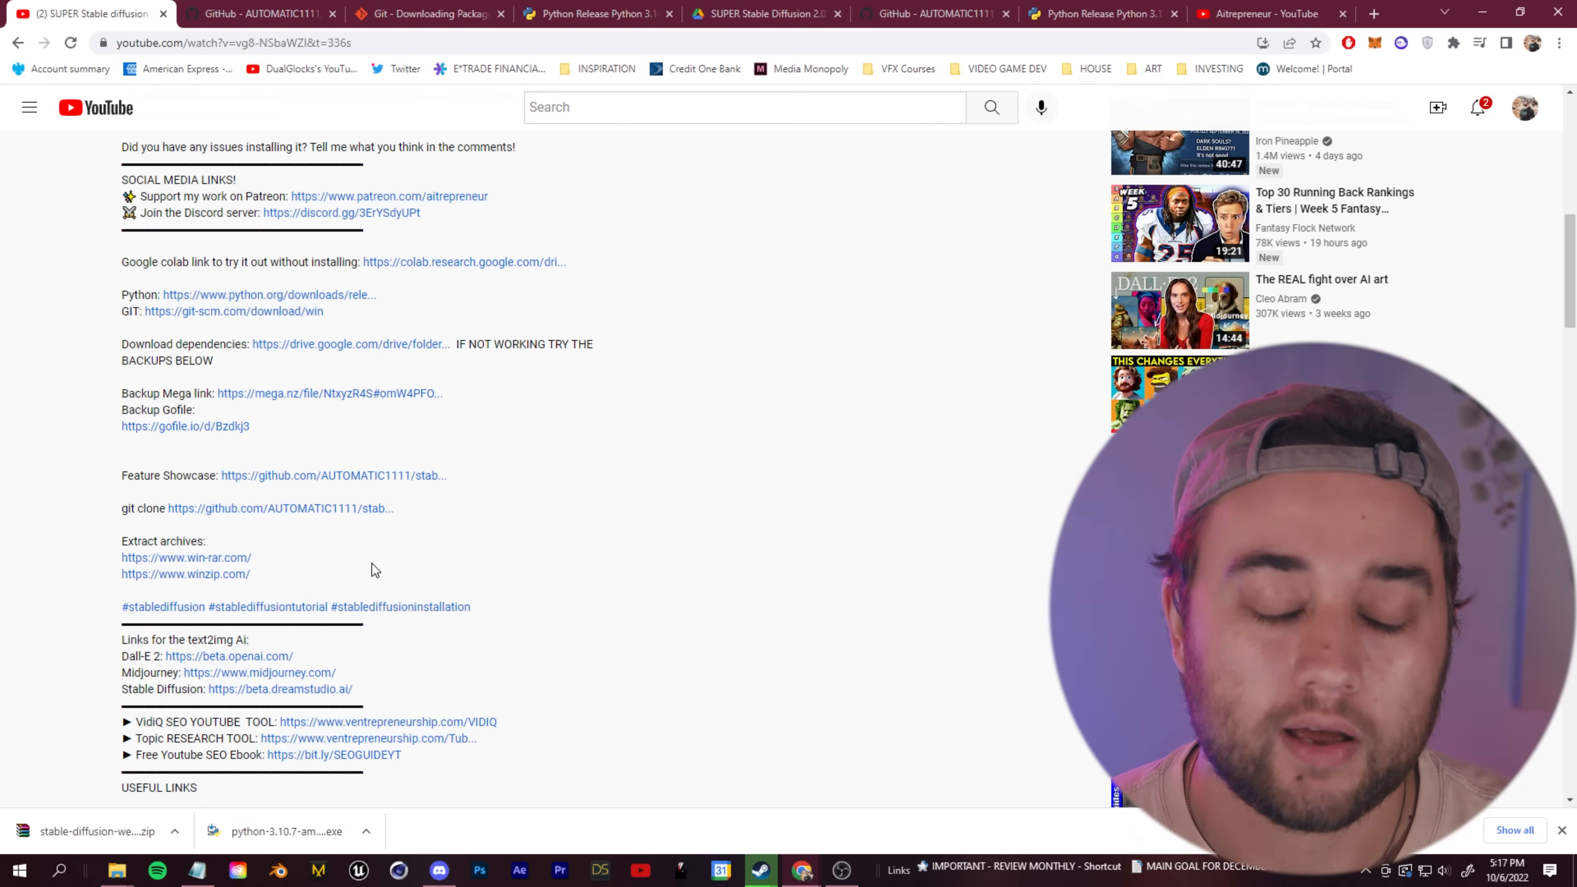
left_click(350, 344)
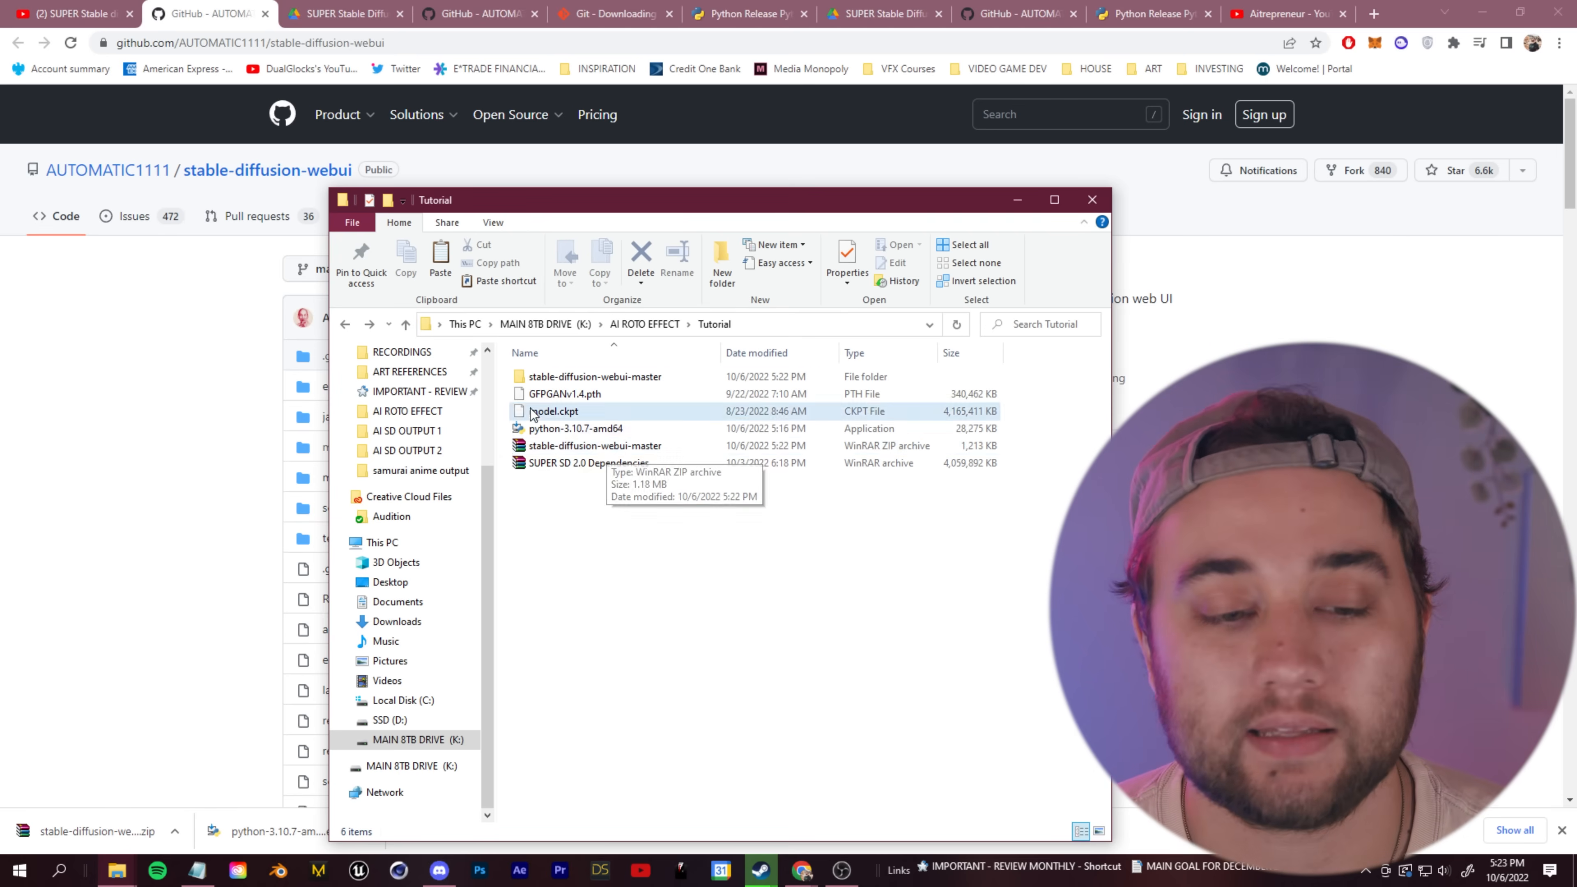
Copy model.ckpt from the Tutorial folder into the models\Stable-diffusion folder of stable-diffusion-webui-master
left_click(572, 415)
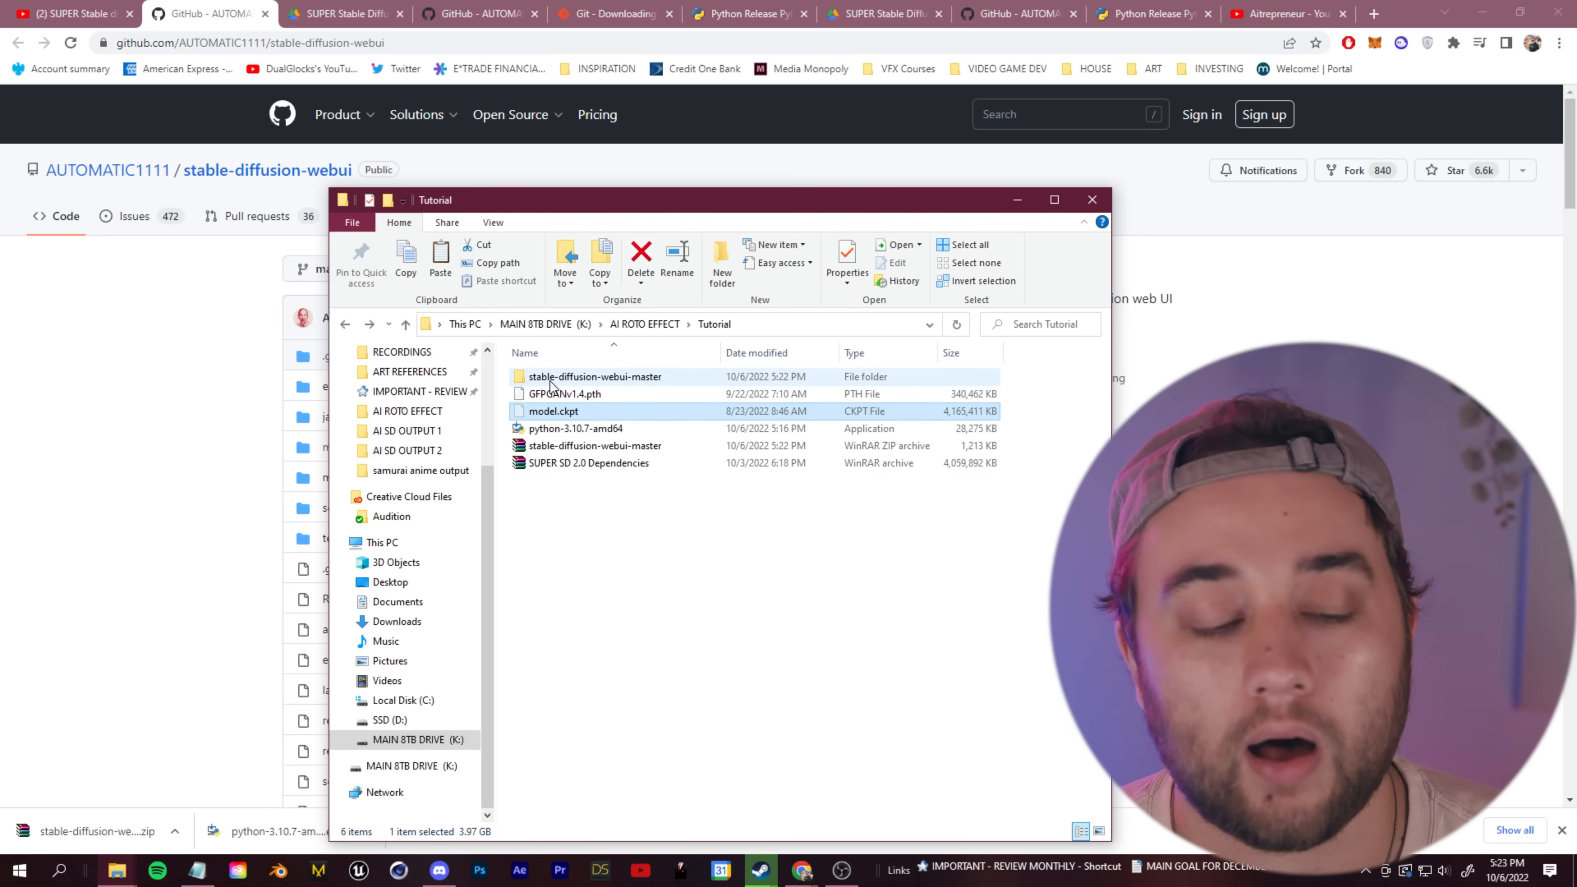
double_click(586, 380)
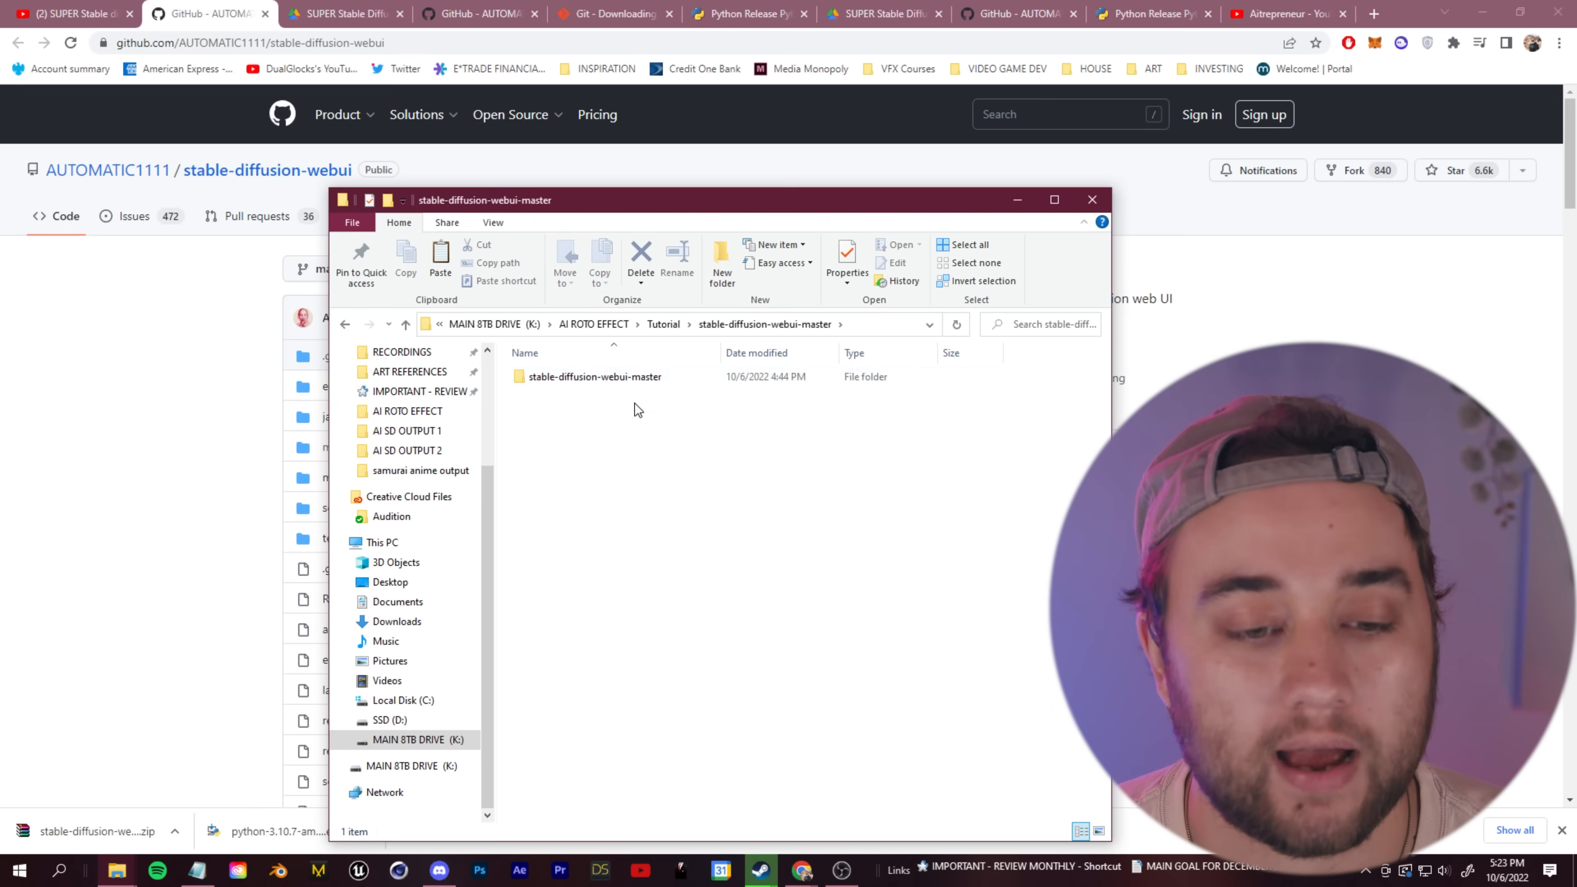
double_click(585, 378)
left_click(564, 430)
double_click(564, 430)
left_click(577, 378)
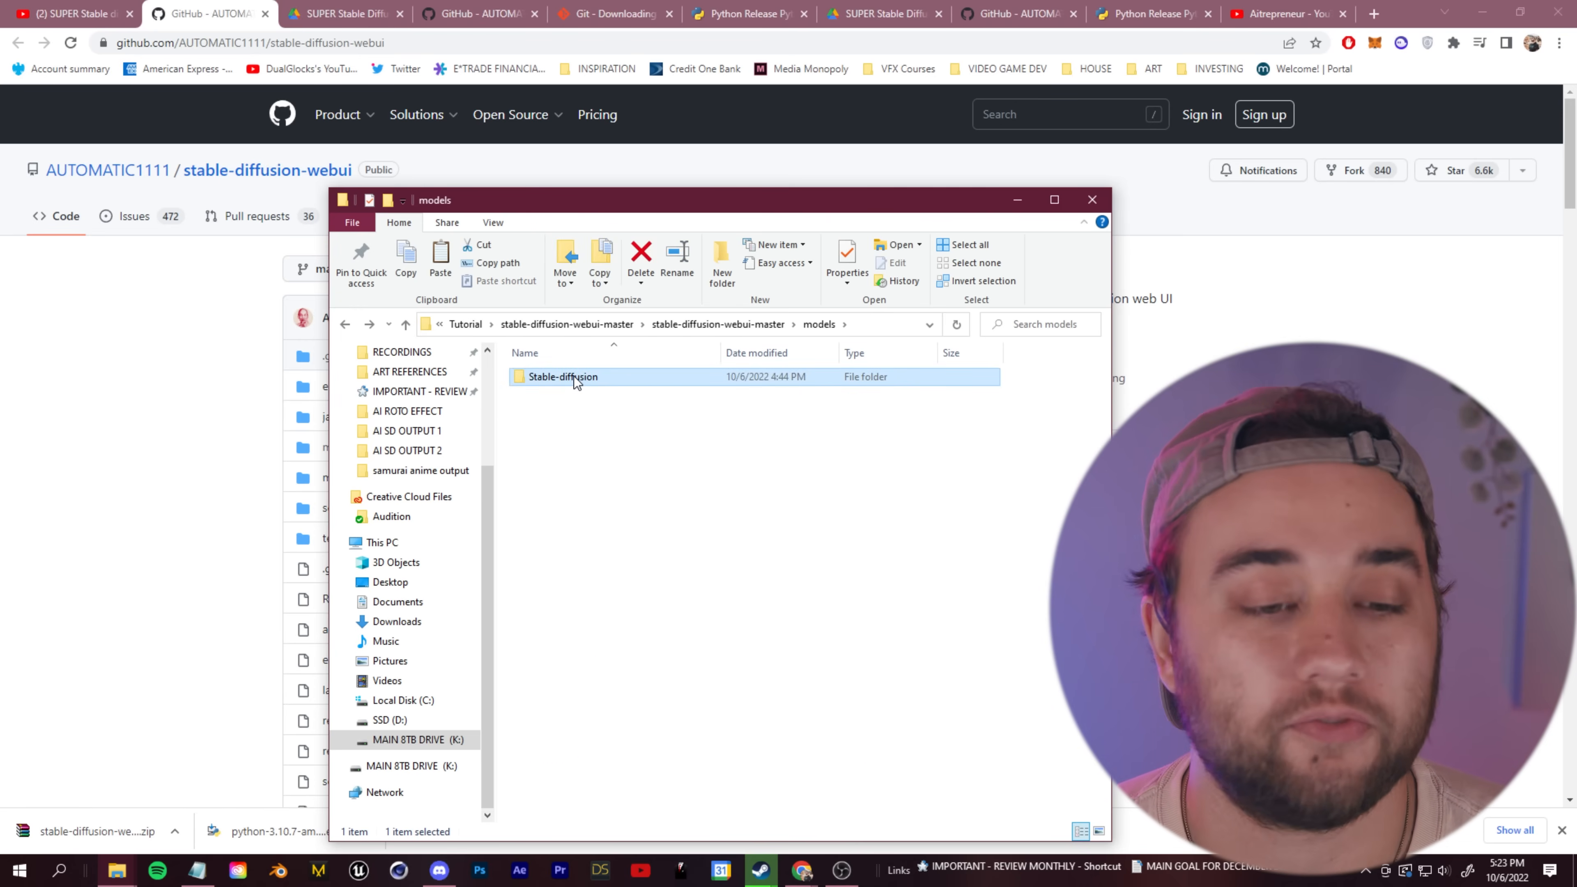
double_click(575, 380)
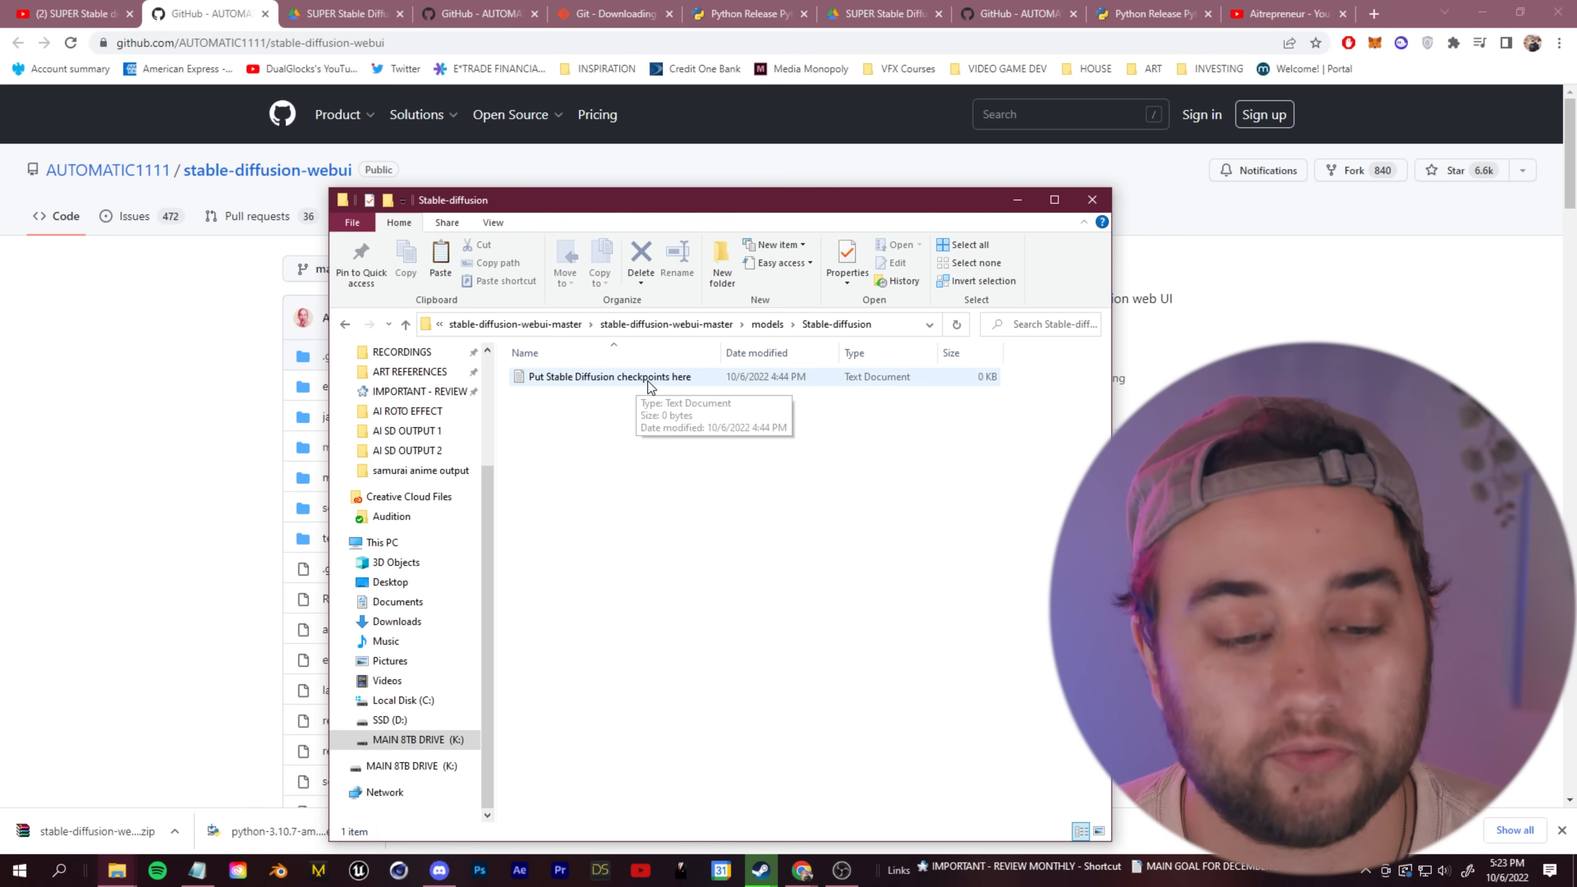
left_click_drag(536, 432, 744, 495)
key("ctrl+v")
left_click(687, 490)
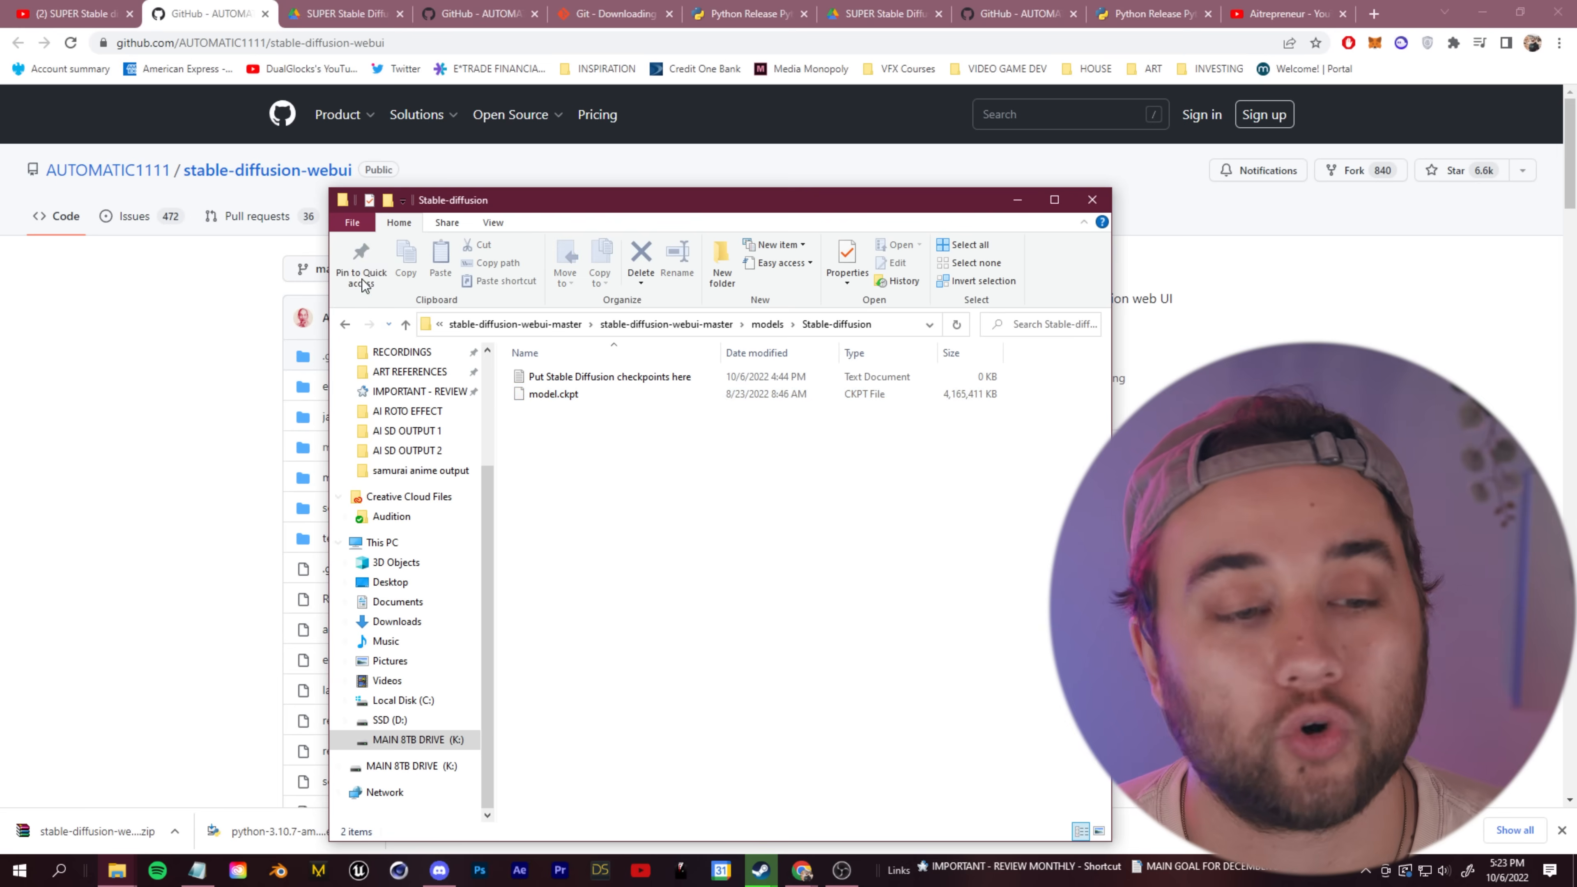
Go back to the stable-diffusion-webui-master folder and run the webui-user Windows batch file
left_click(346, 323)
left_click(345, 324)
left_click_drag(721, 188, 602, 34)
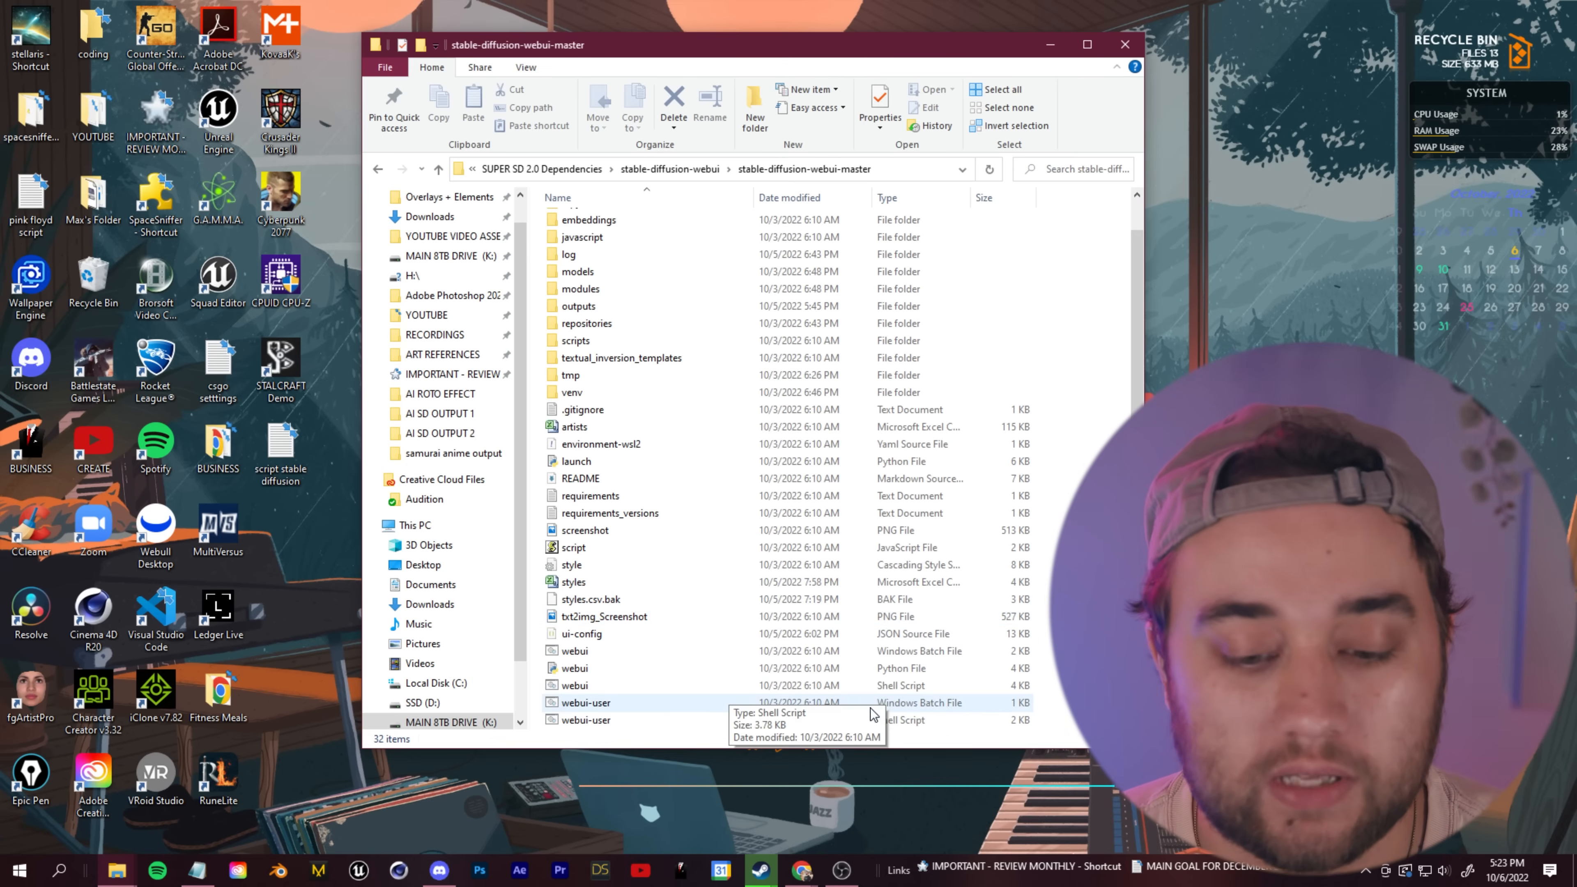
double_click(621, 703)
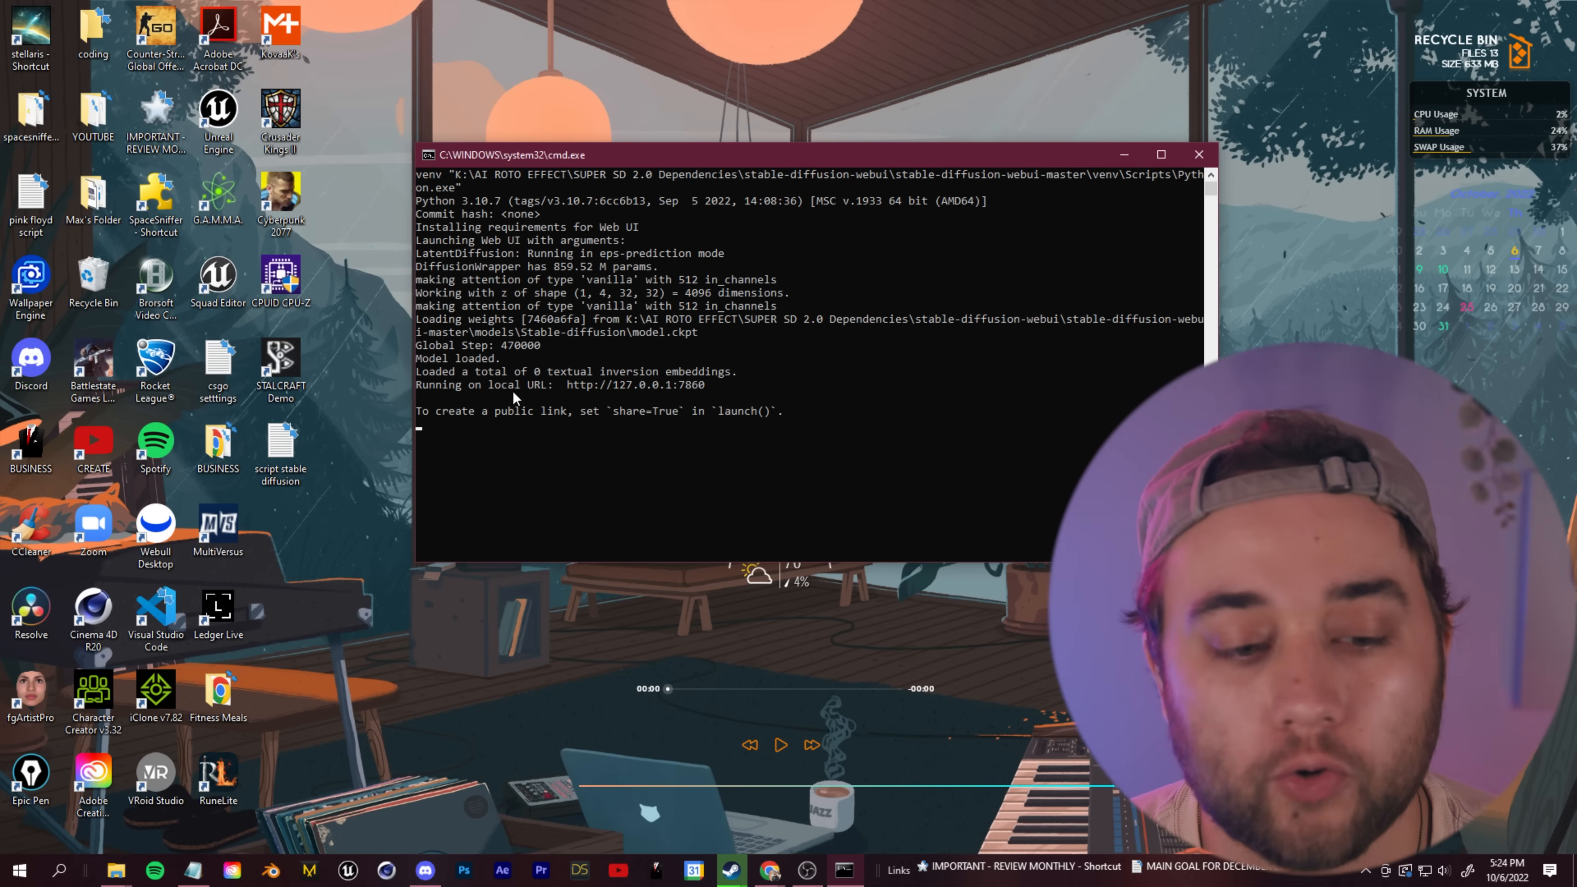
left_click_drag(565, 384, 707, 386)
key("ctrl+c")
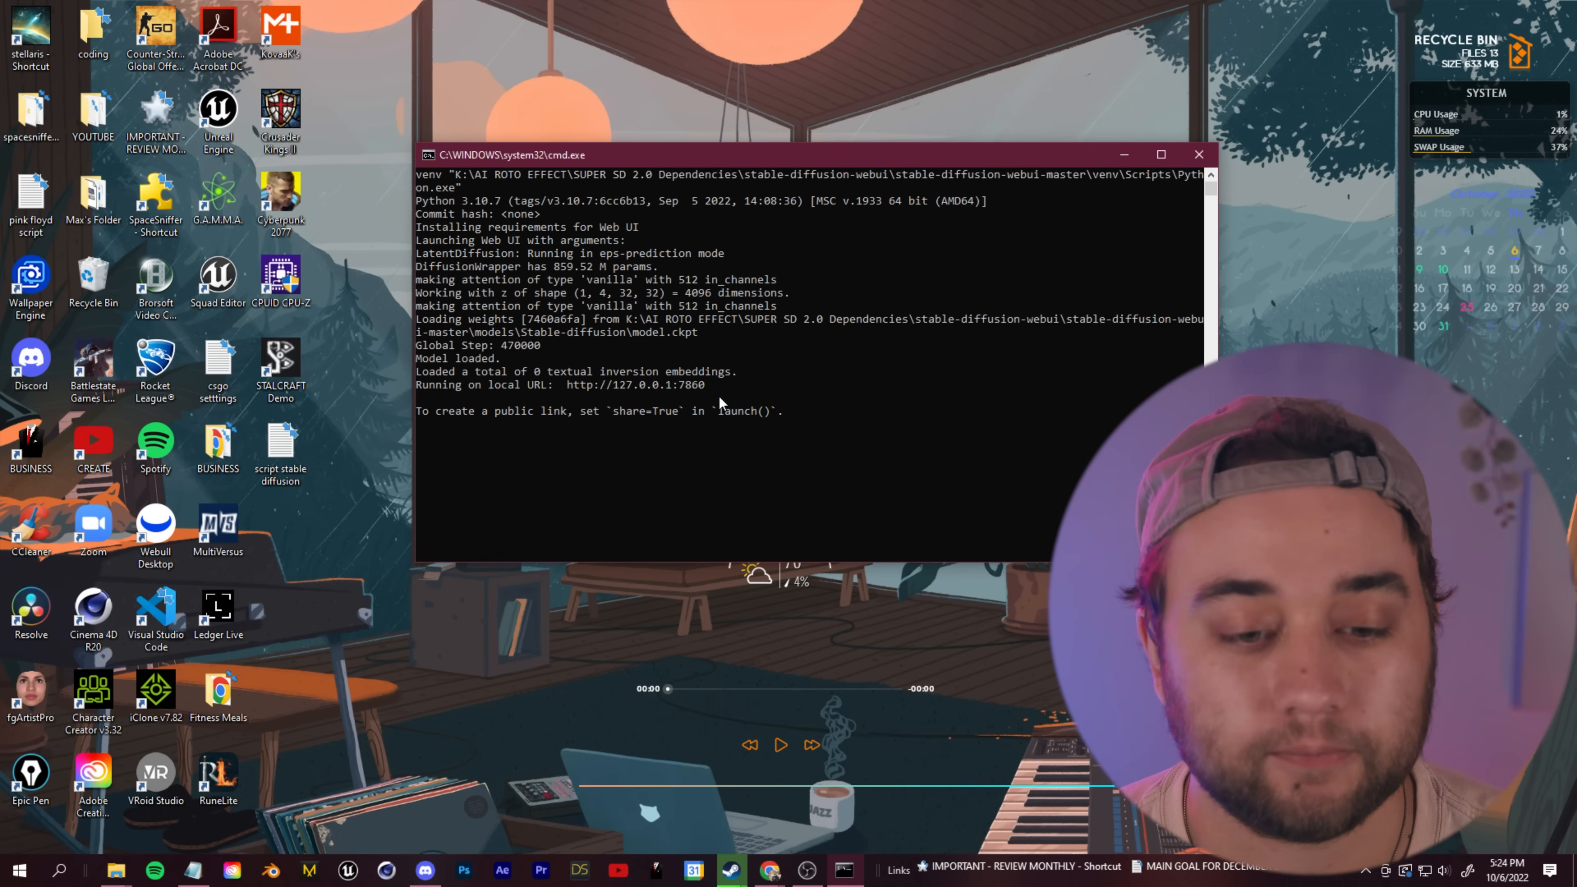
left_click_drag(0, 112, 629, 138)
key("ctrl+v")
key("Return")
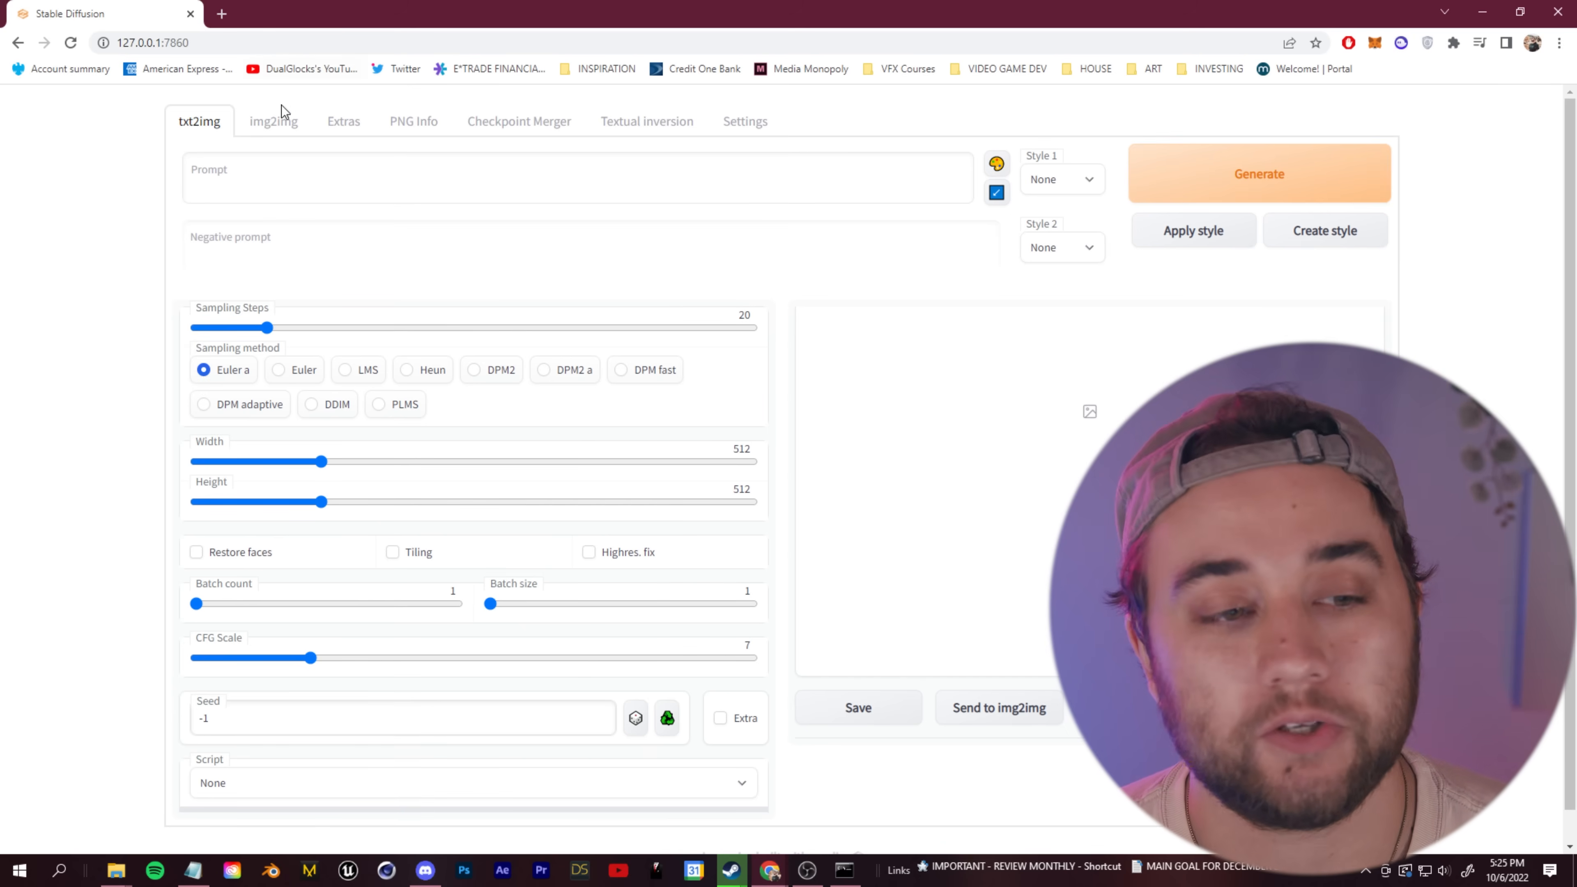
Look over the img2img and txt2img pages of the web interface
left_click(273, 120)
left_click(224, 119)
left_click(267, 121)
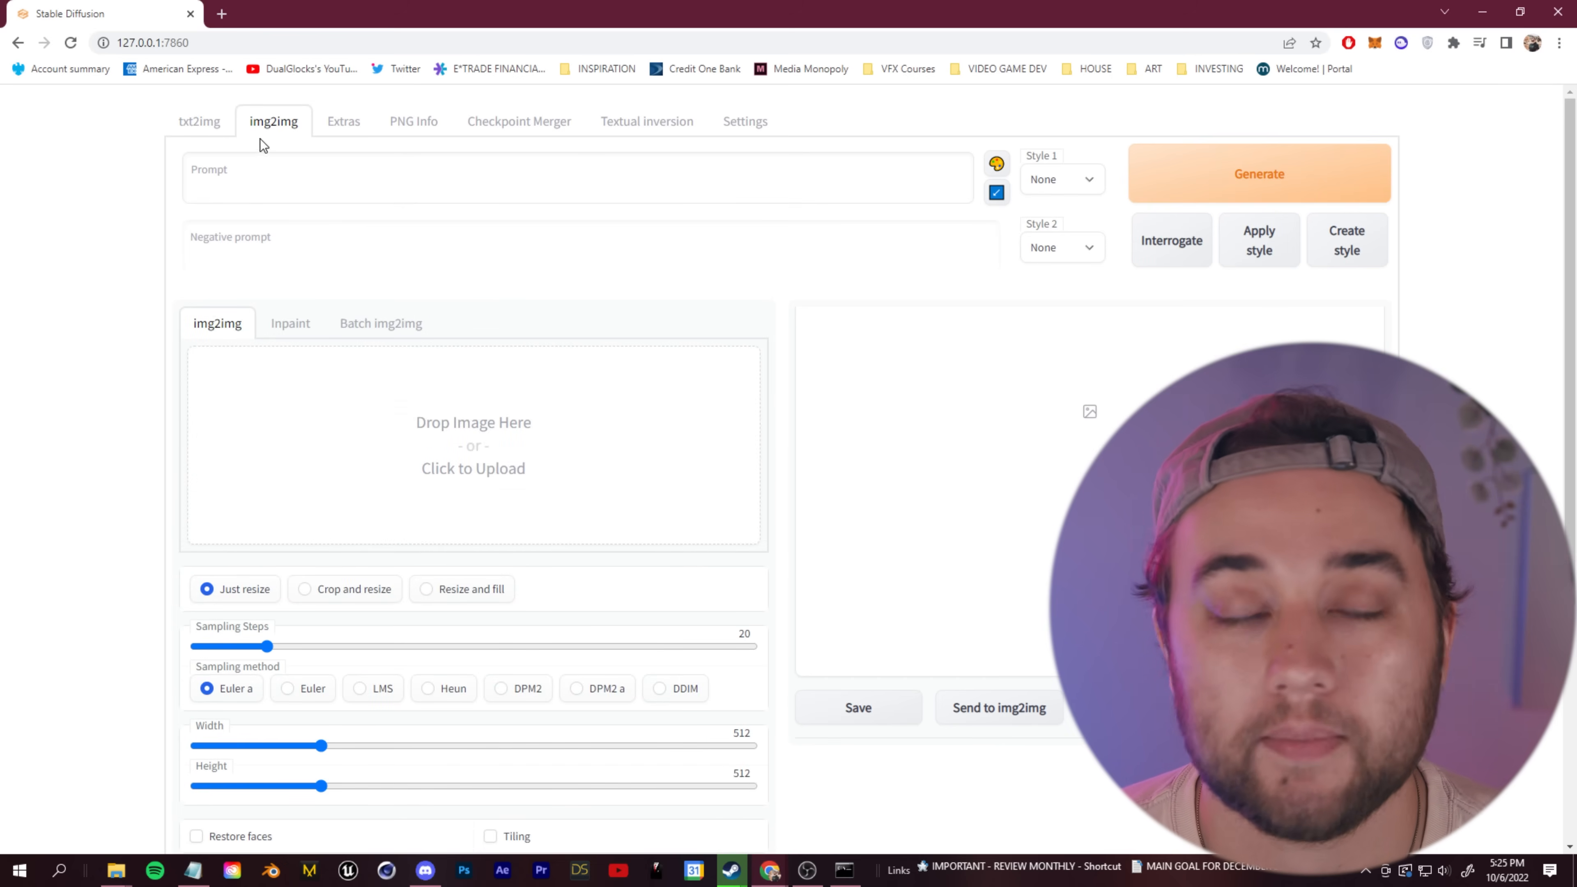
left_click(194, 125)
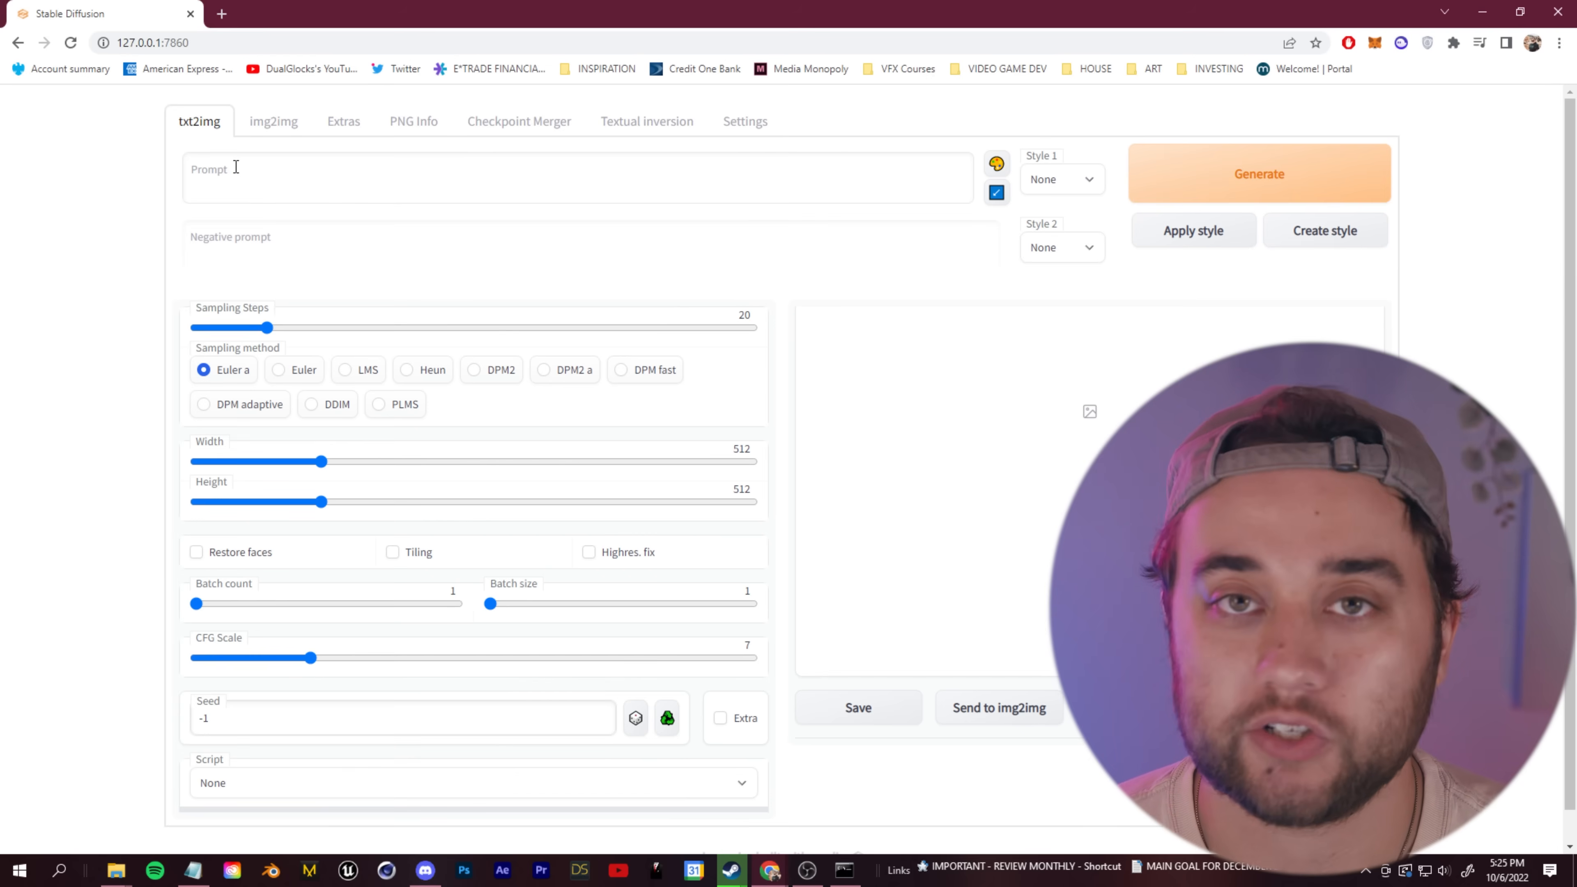
Generate a txt2img image from the prompt "Lord of the rings portrait" and enlarge the result
left_click(234, 165)
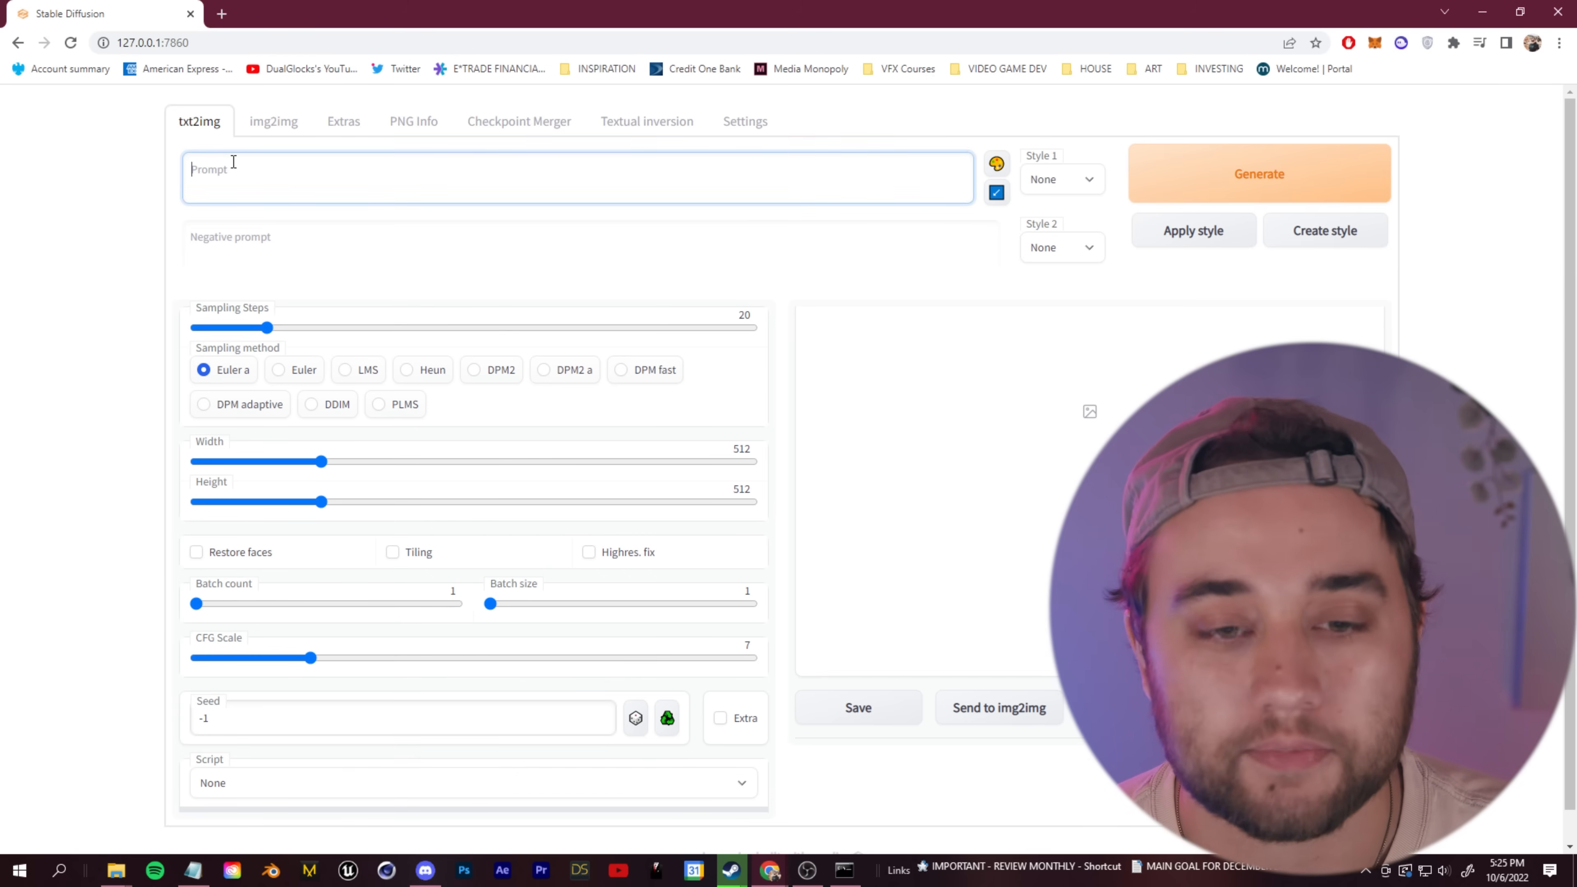
key("ctrl+v")
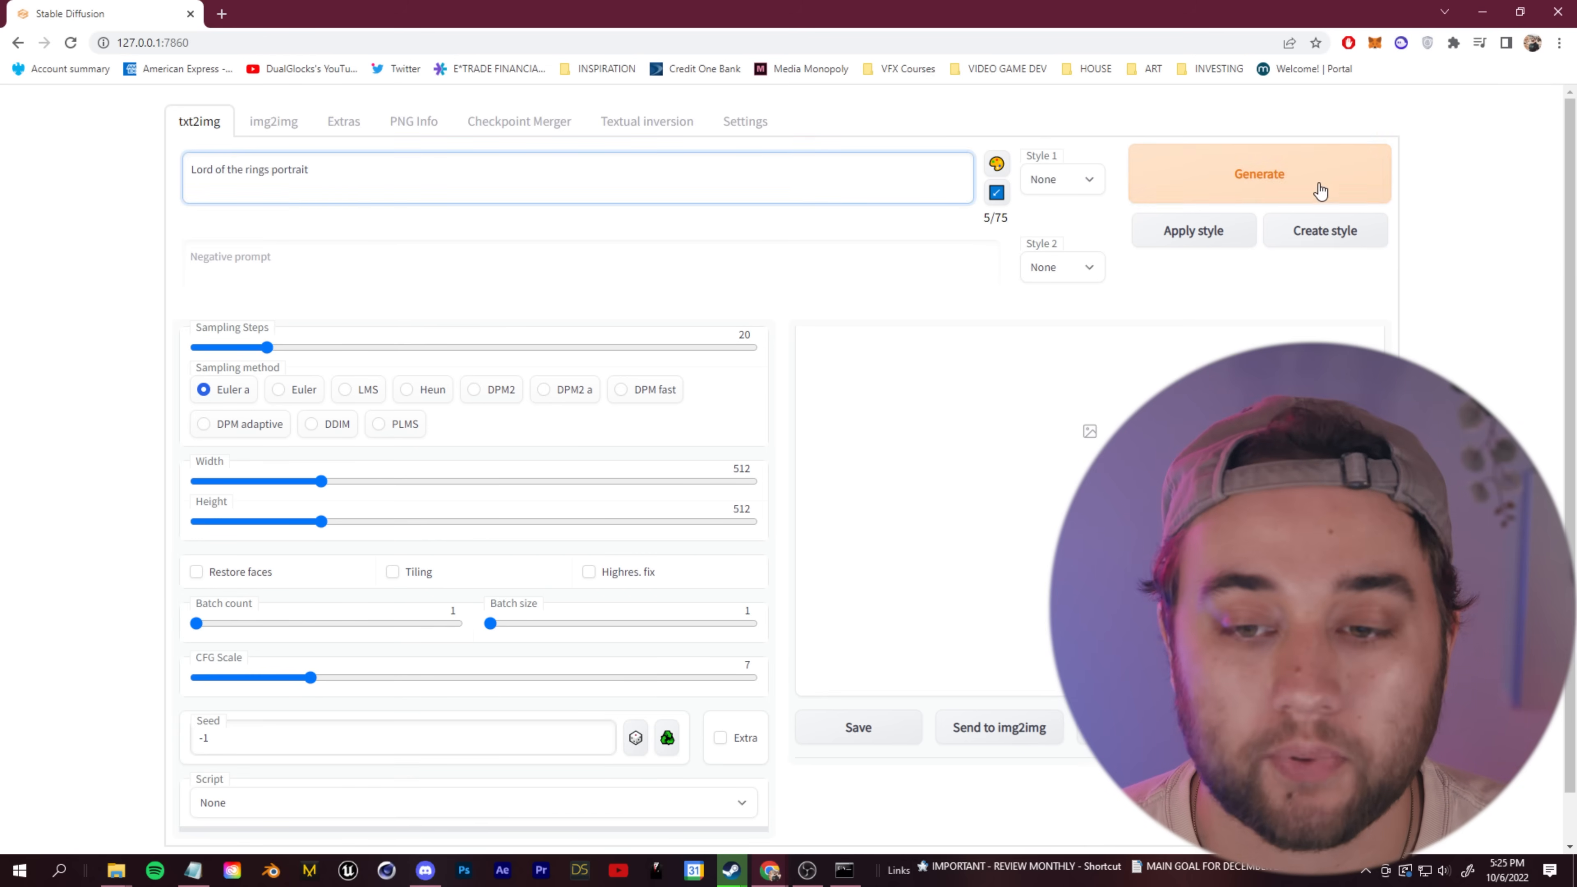
left_click(1320, 189)
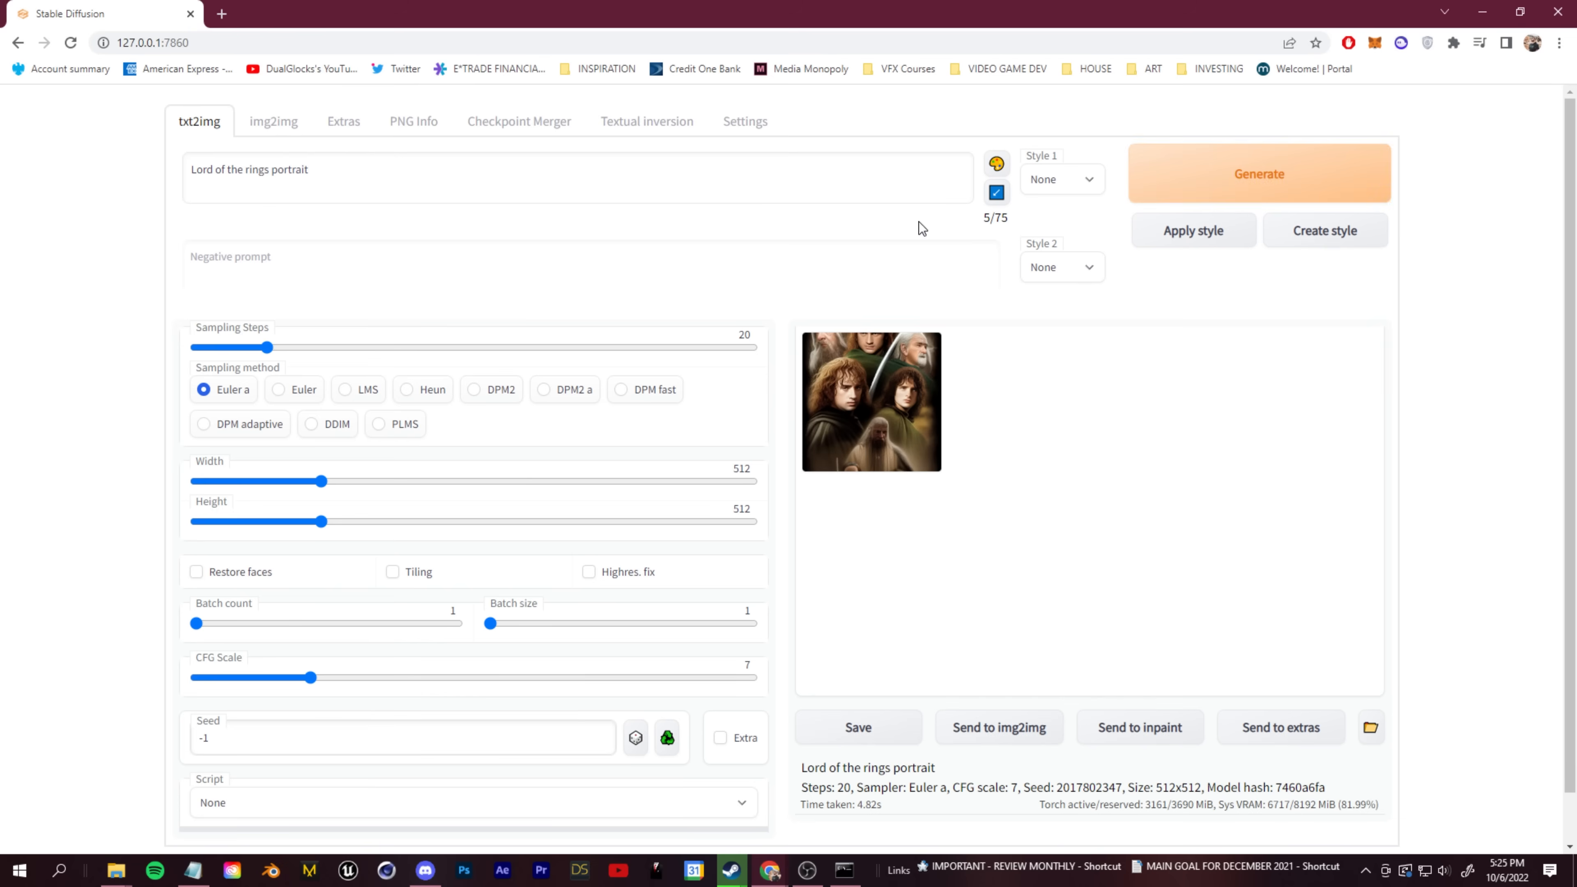
left_click(845, 388)
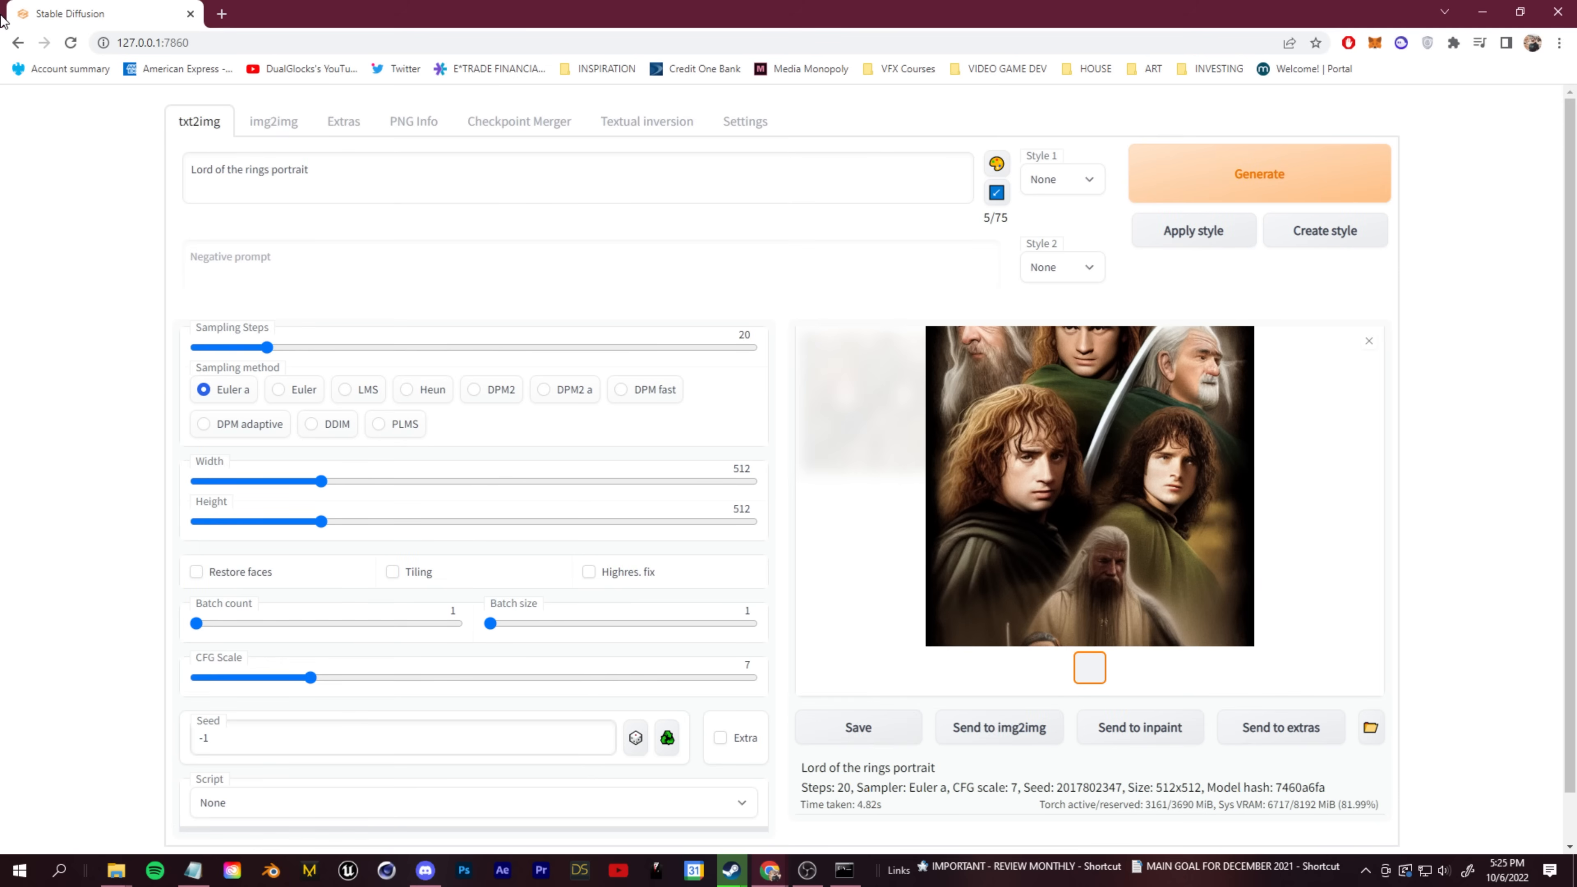
Show the img2img page, switch to After Effects, and create a new composition with the HDTV 1080 25 preset
left_click(275, 126)
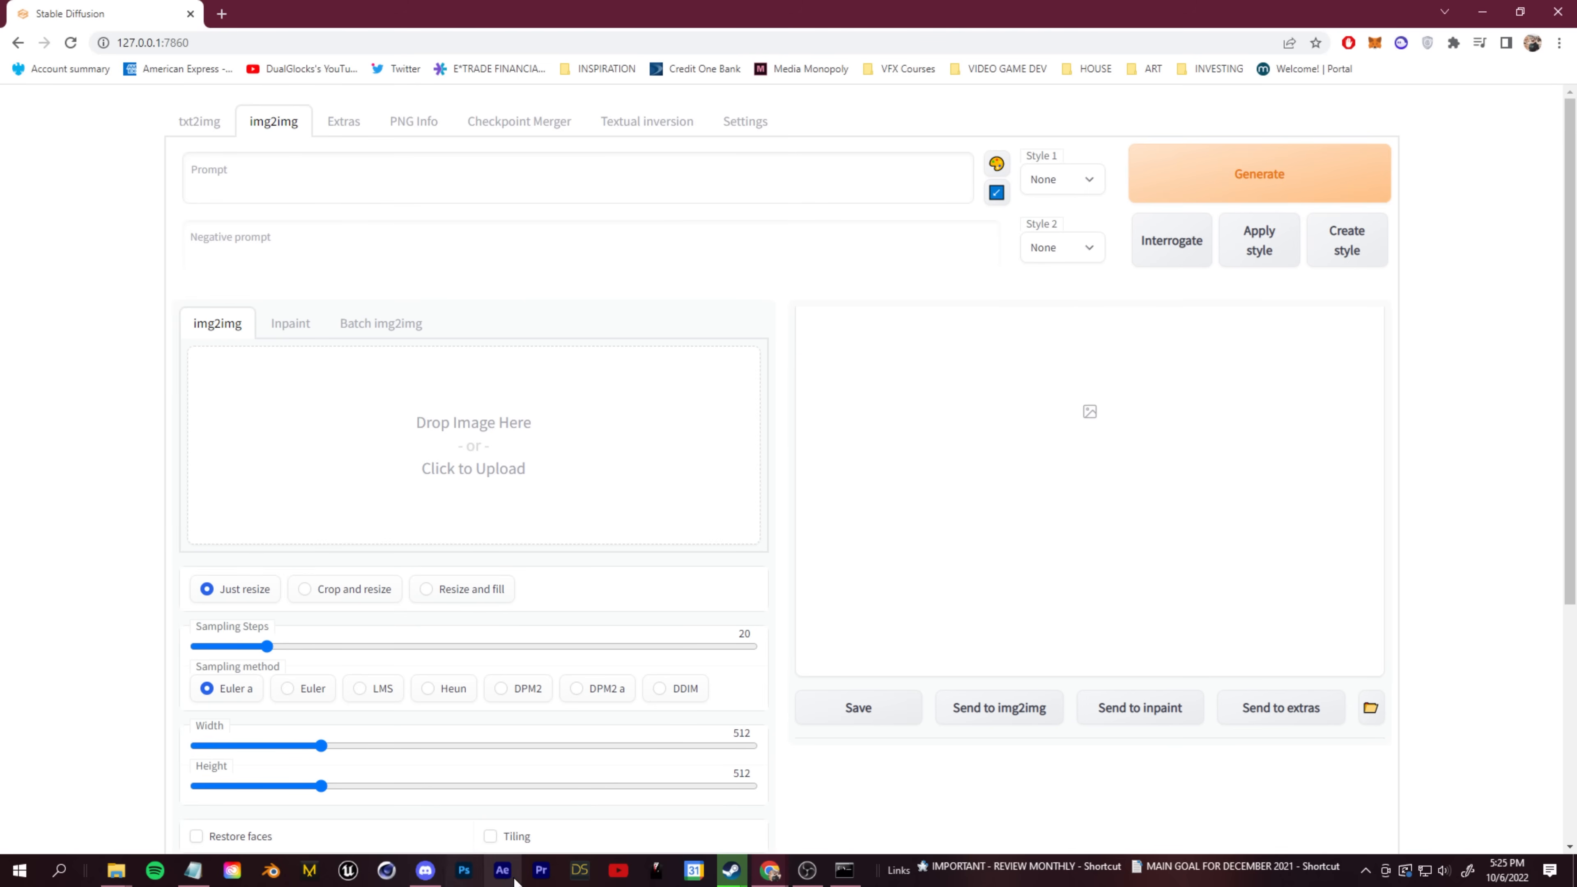
left_click(504, 872)
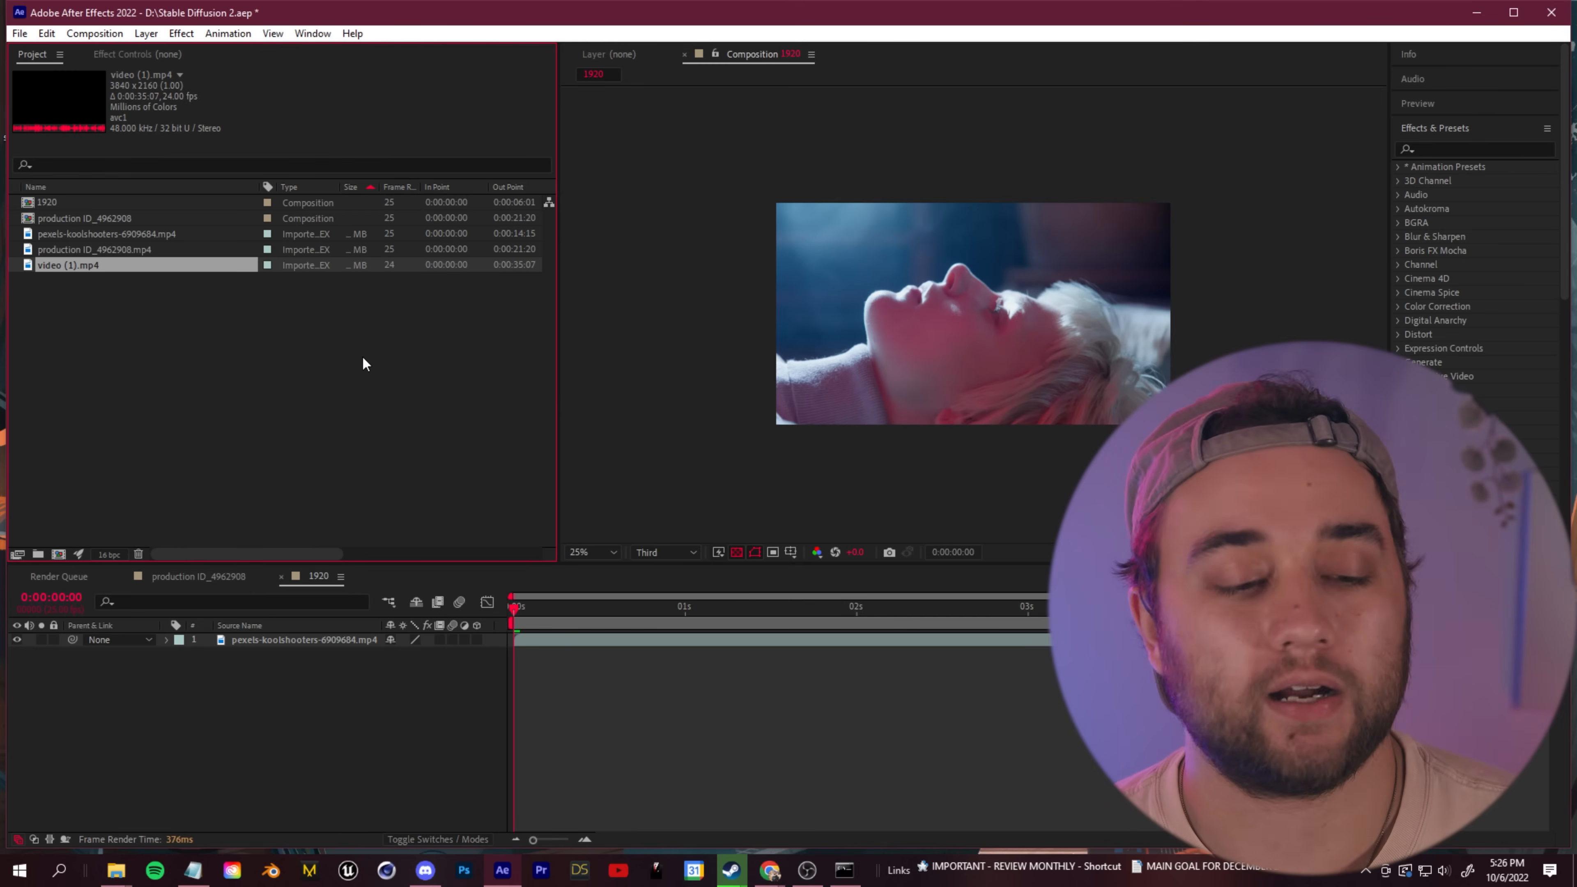
left_click(58, 553)
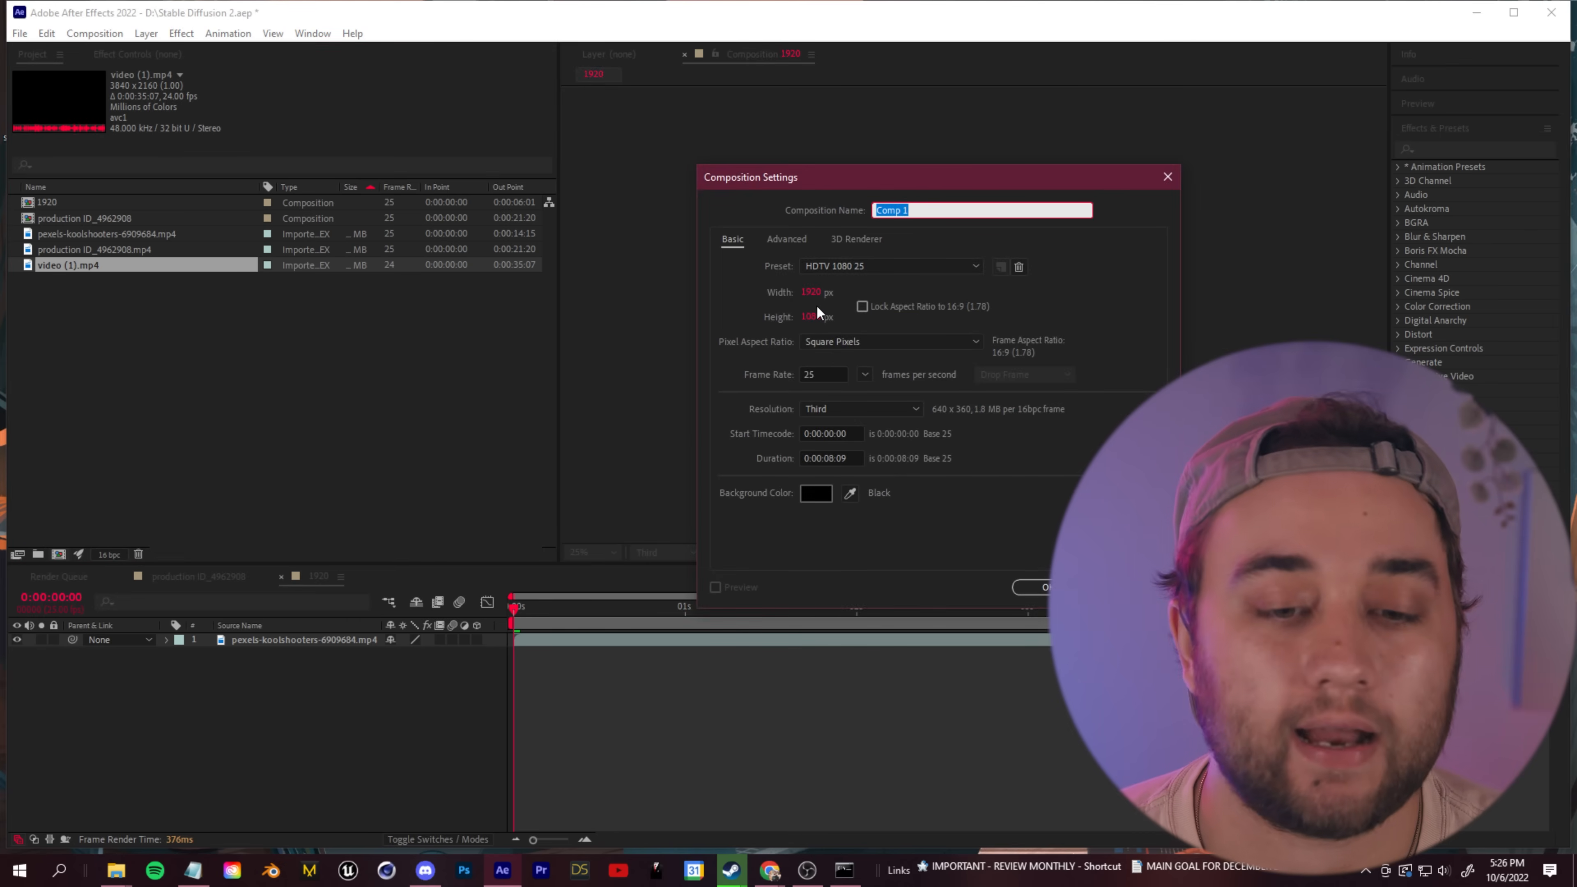
left_click(1045, 587)
Place the video (1).mp4 footage in the Comp 1 timeline
left_click(87, 266)
left_click(84, 280)
left_click(86, 249)
left_click(85, 235)
left_click(85, 251)
left_click(78, 280)
left_click(81, 267)
left_click(82, 251)
left_click_drag(81, 281, 352, 642)
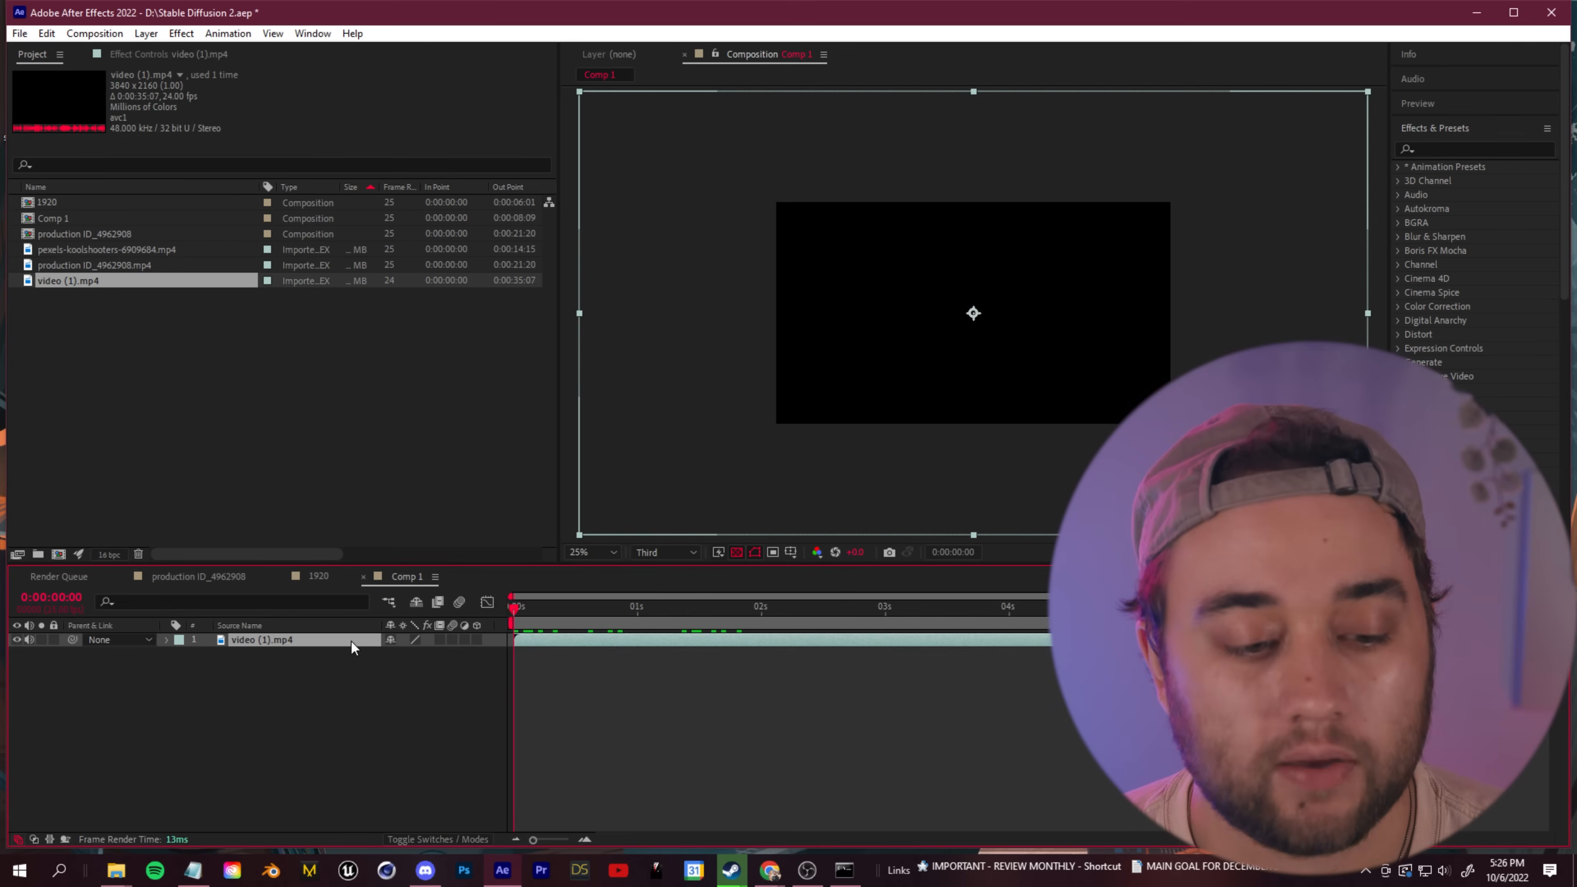
Scale the video (1).mp4 layer to fit the composition frame
right_click(352, 643)
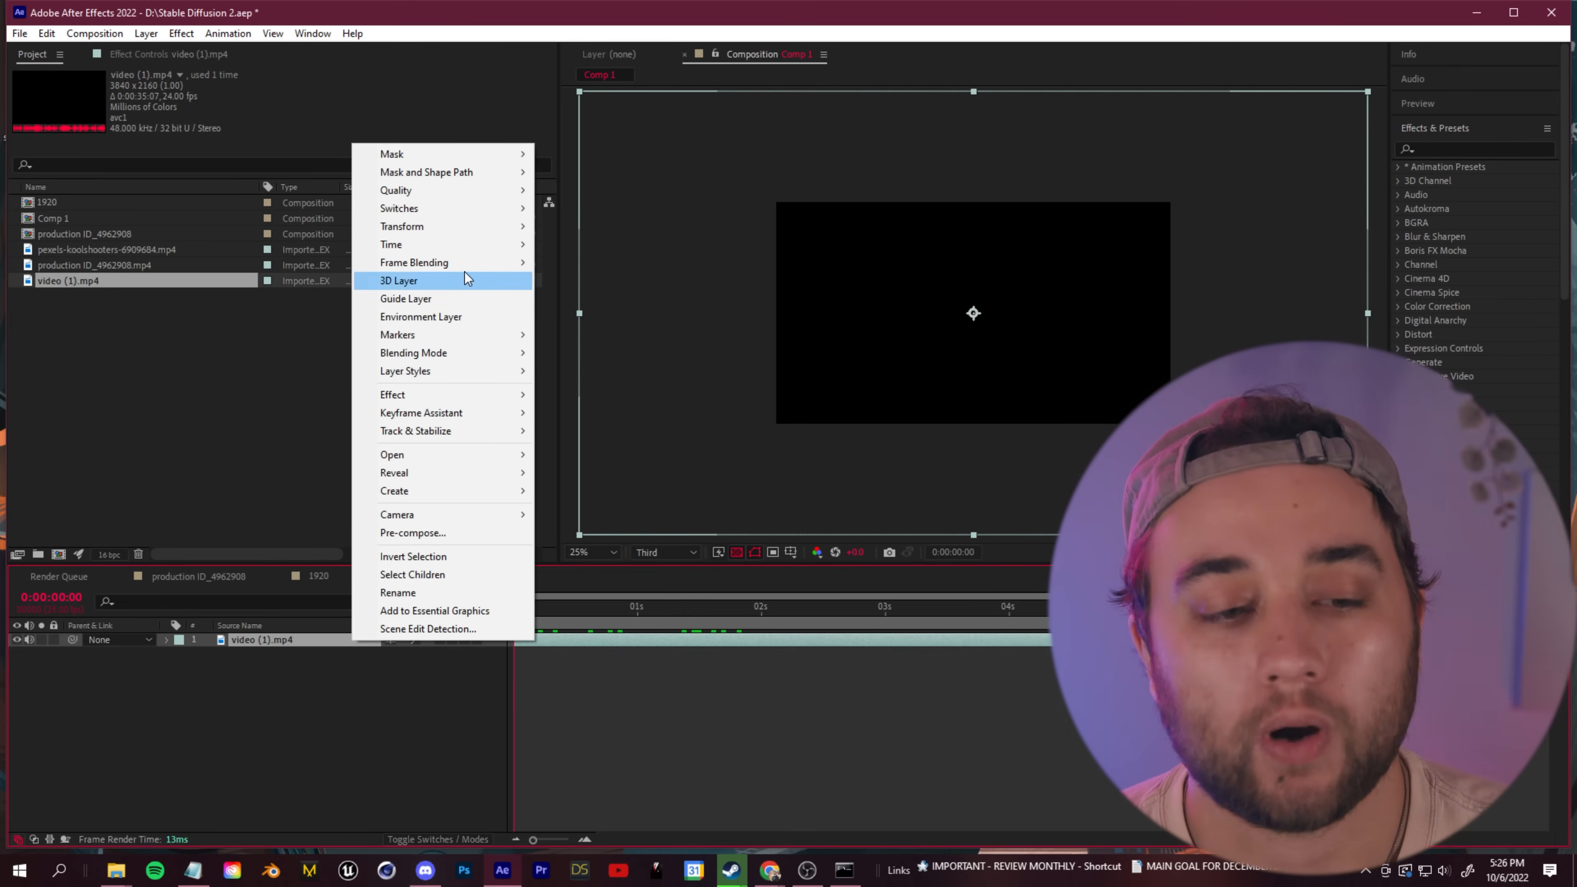
mouse_move(454, 229)
left_click(615, 449)
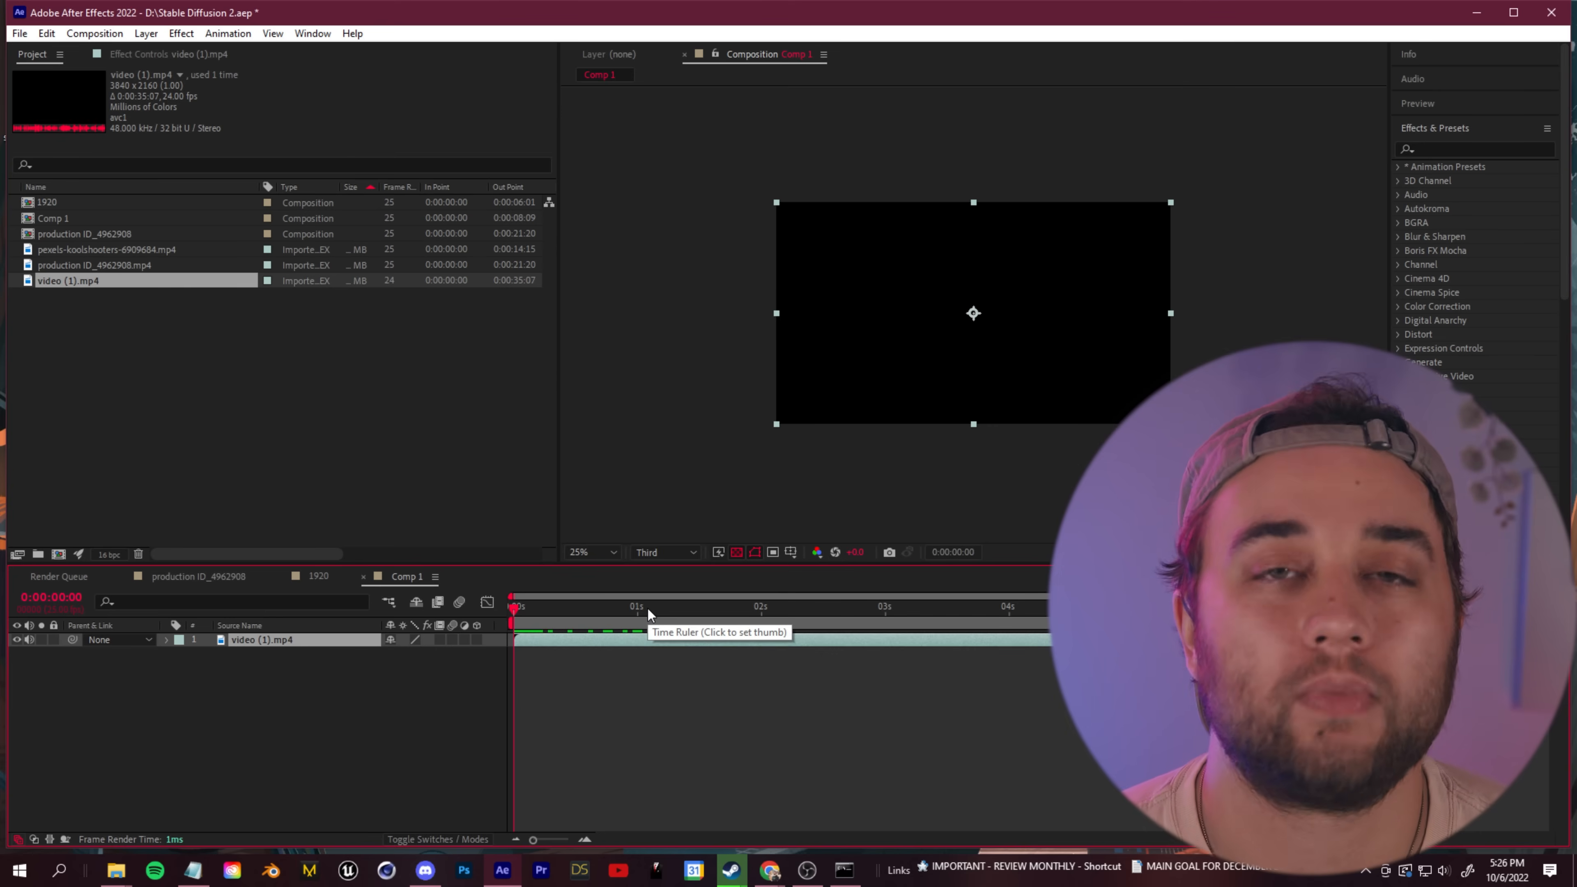
Preview the footage in Comp 1 and move the playhead to 0:00:02:16
key("space")
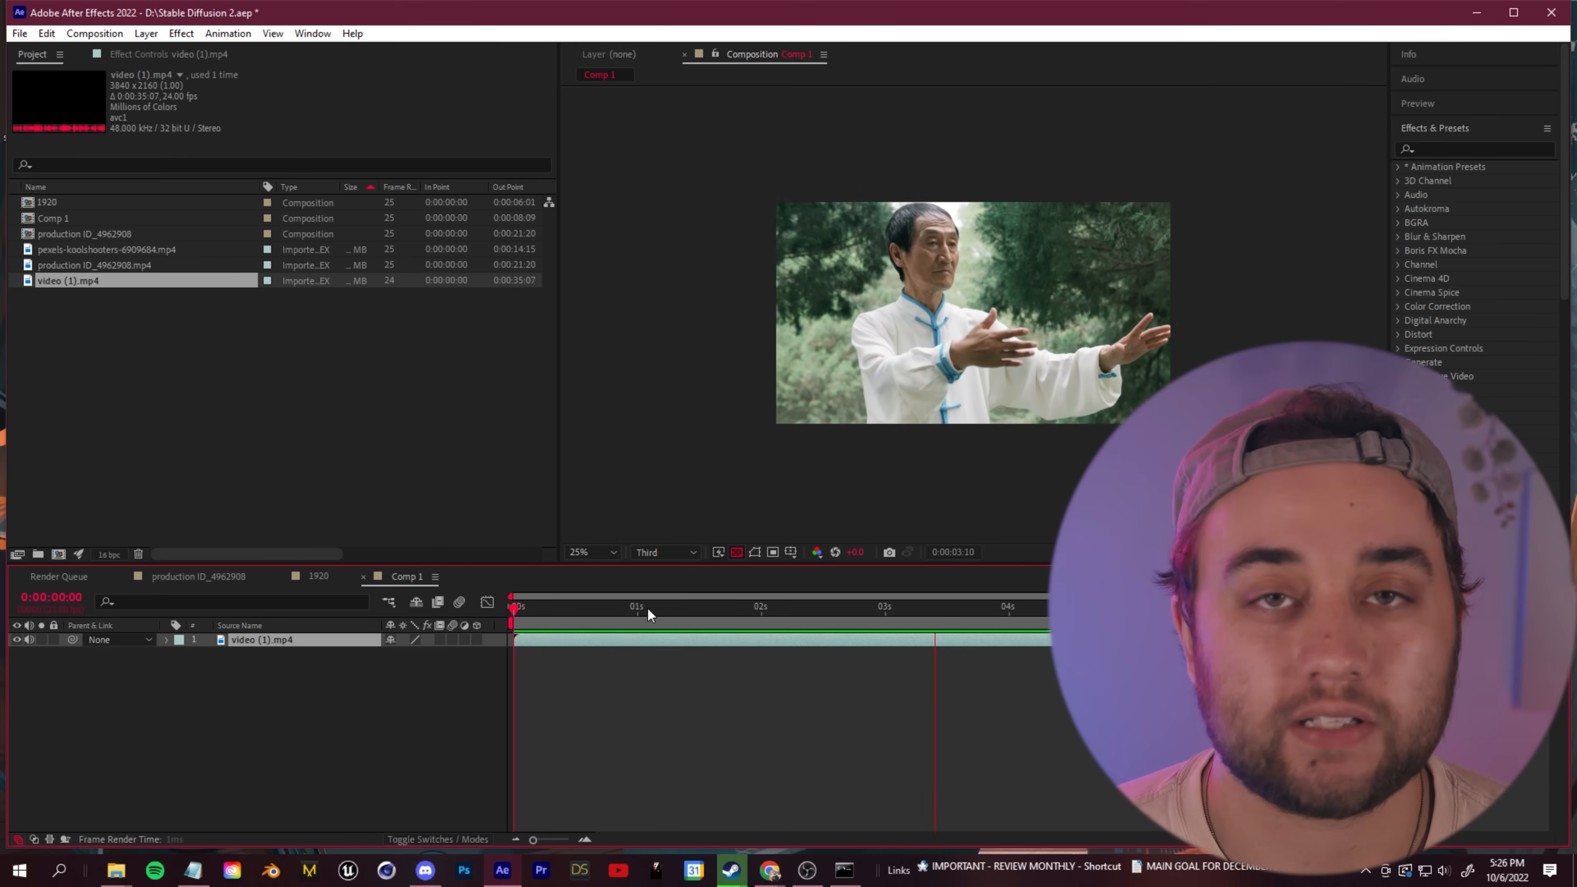
key("space")
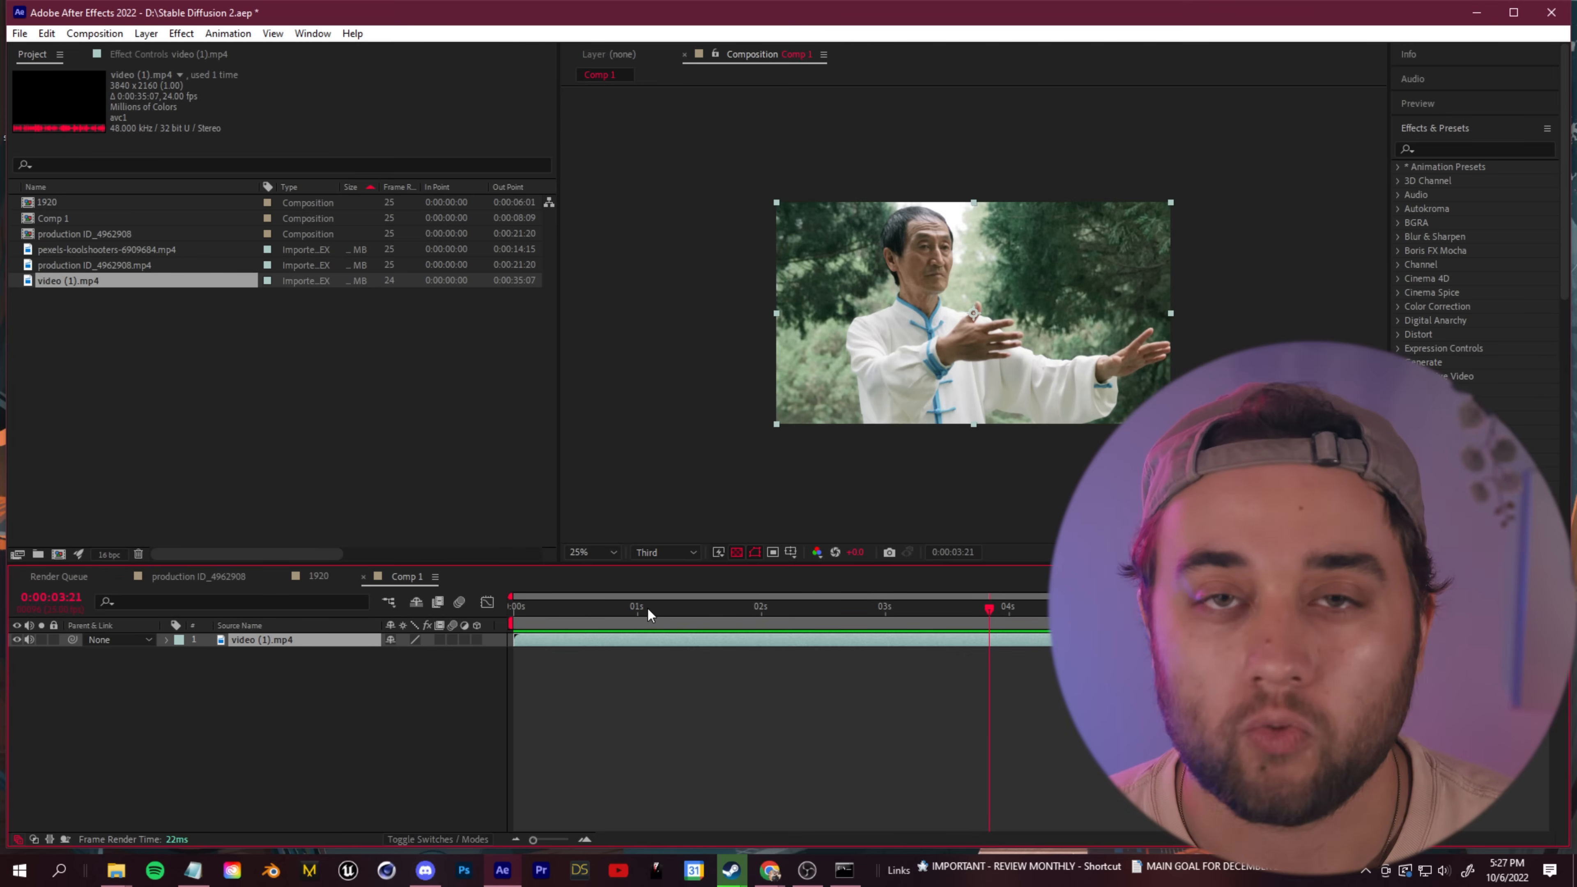
left_click_drag(989, 608, 843, 646)
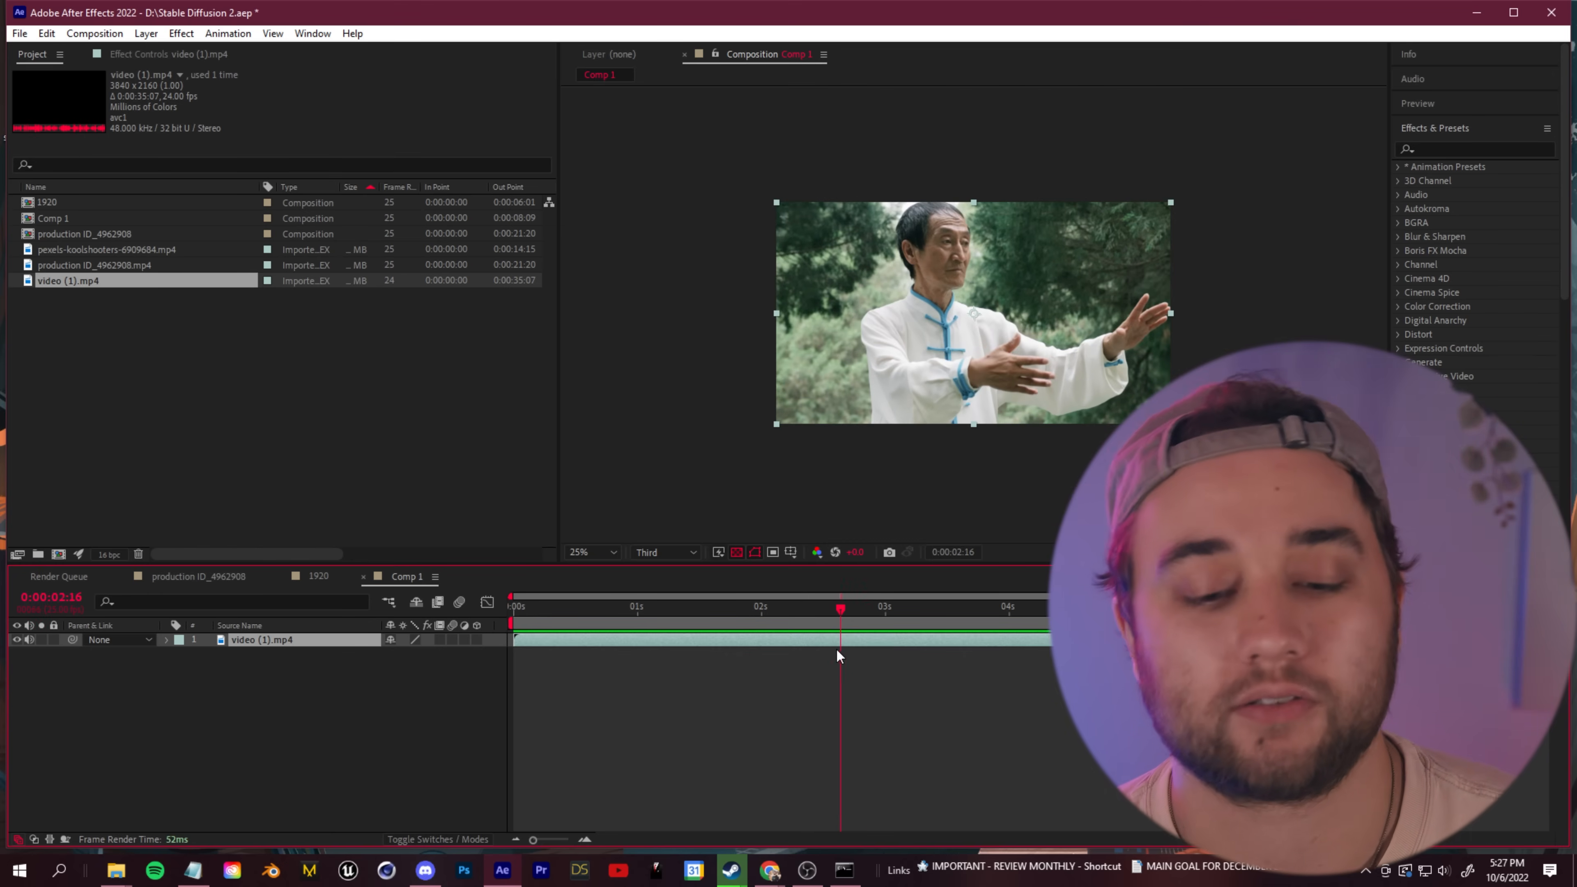
Move the playhead near the start of Comp 1 and add the composition to the render queue with PNG Sequence output
left_click_drag(852, 611, 590, 635)
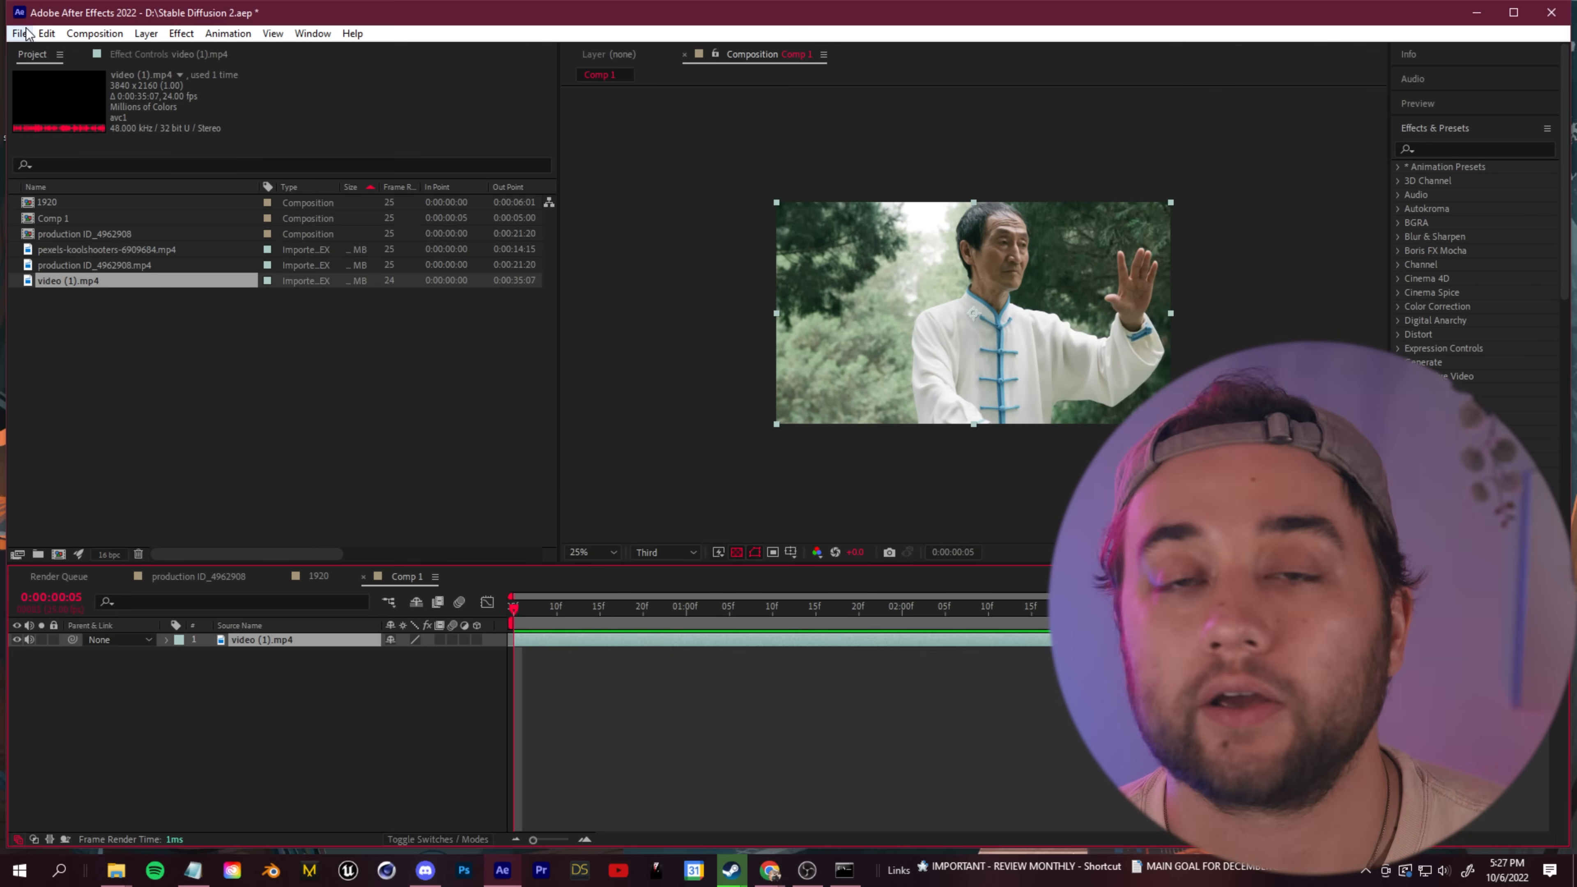
left_click(19, 33)
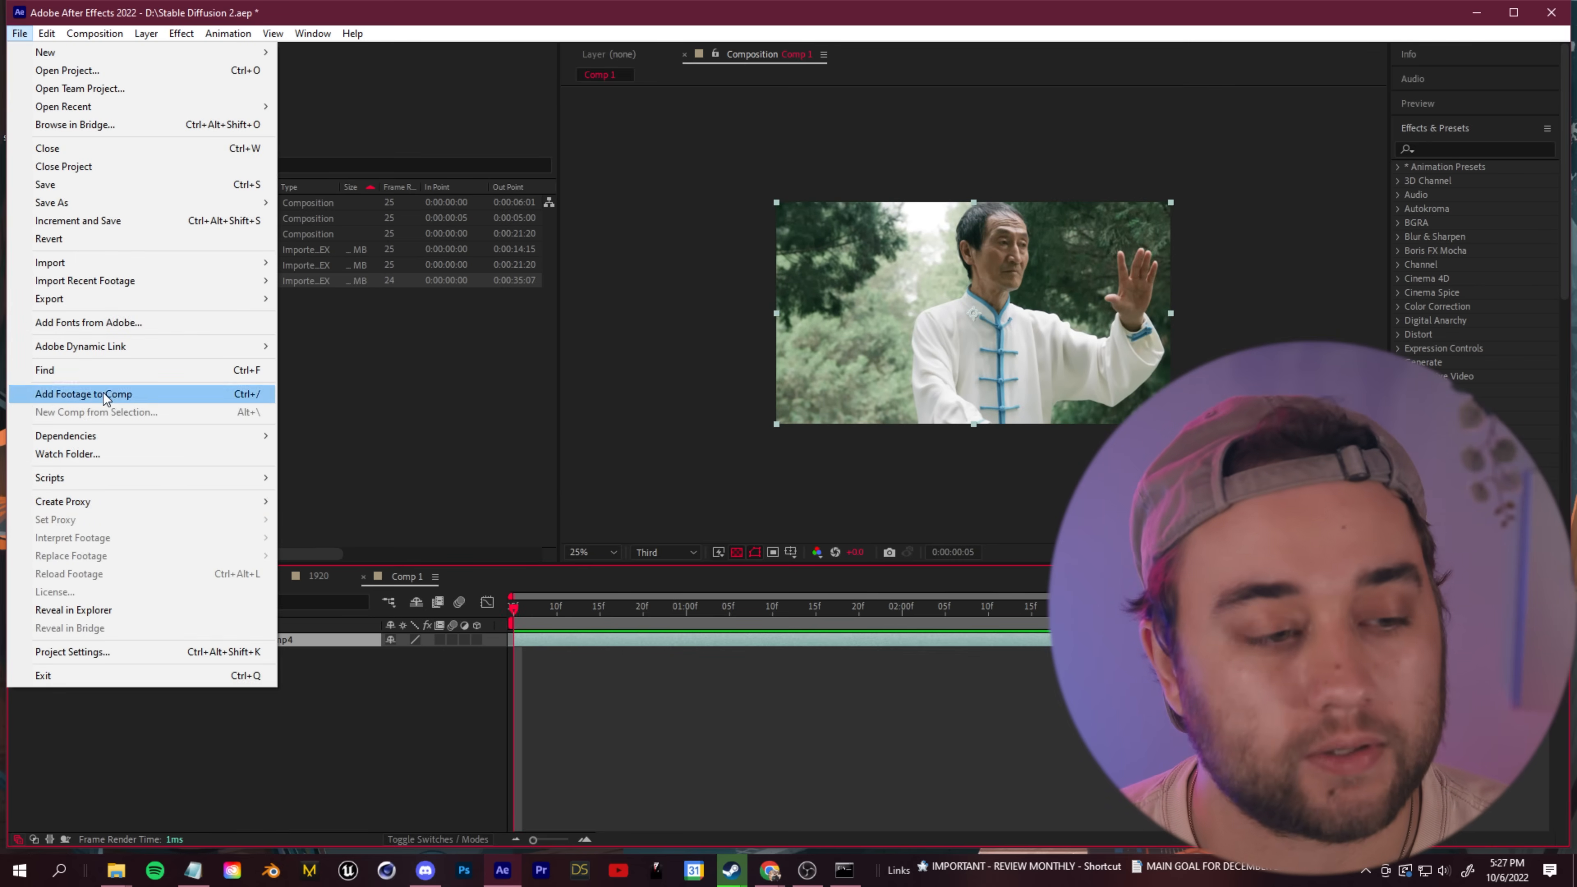
mouse_move(116, 299)
left_click(344, 318)
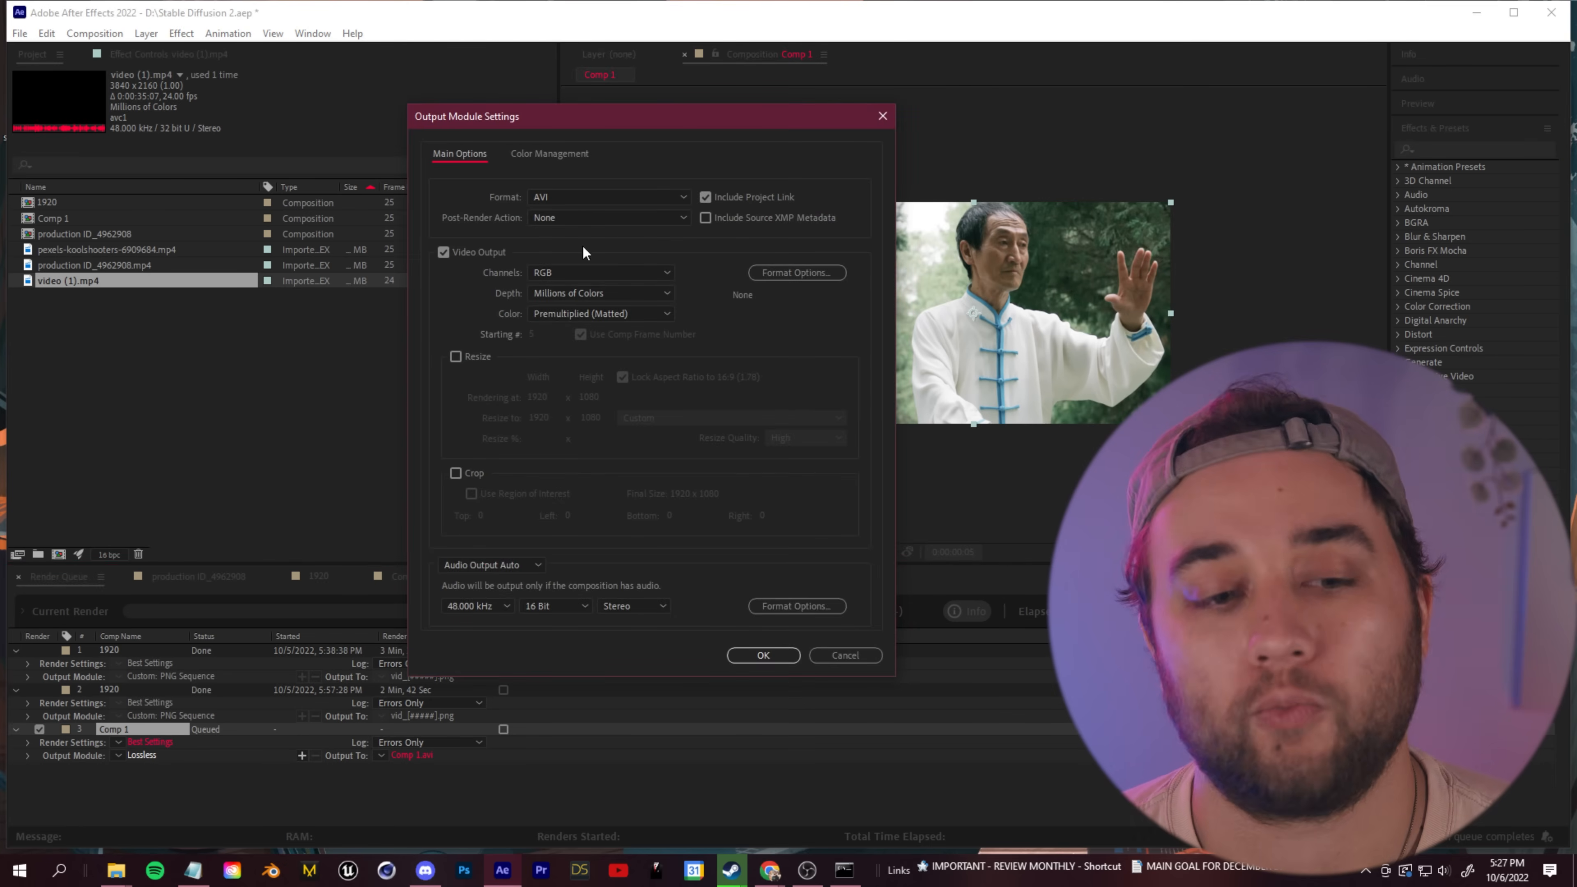
left_click(586, 200)
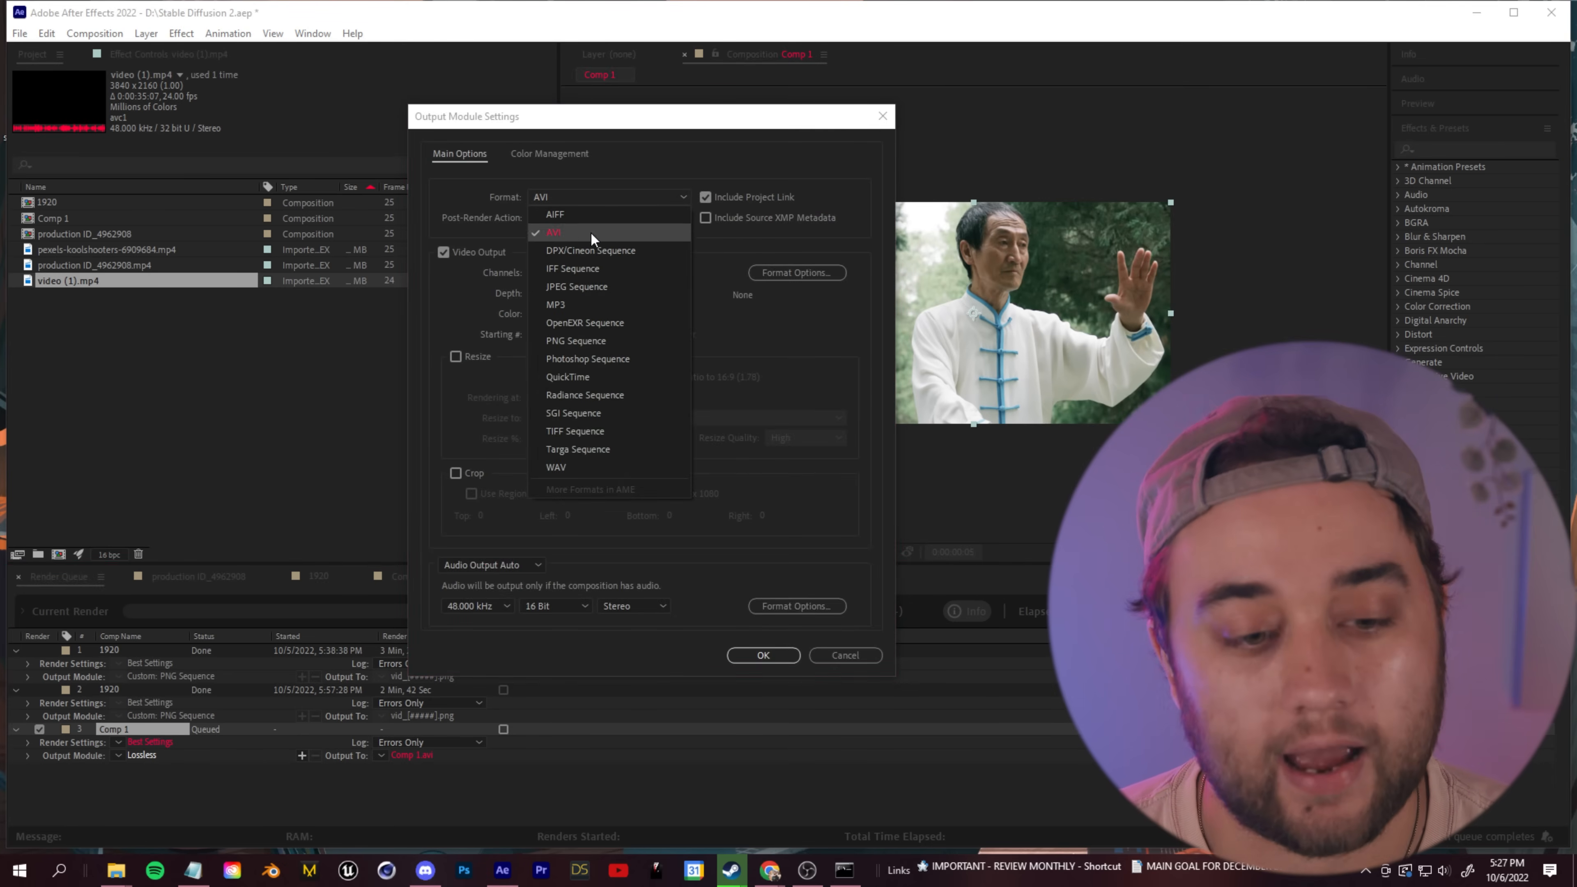
left_click(612, 346)
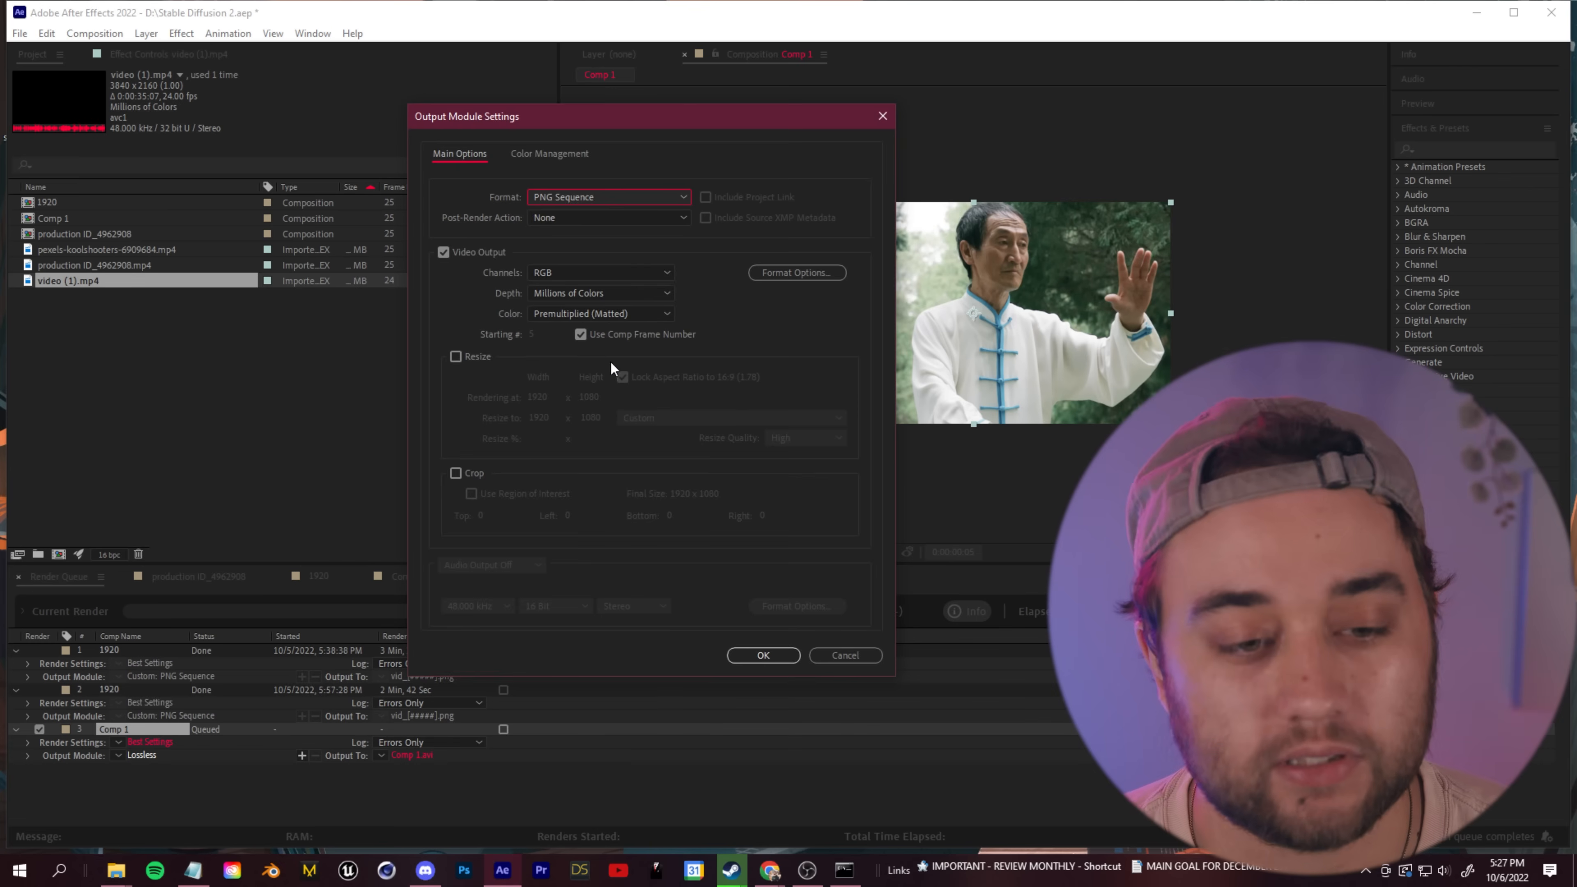
key("Return")
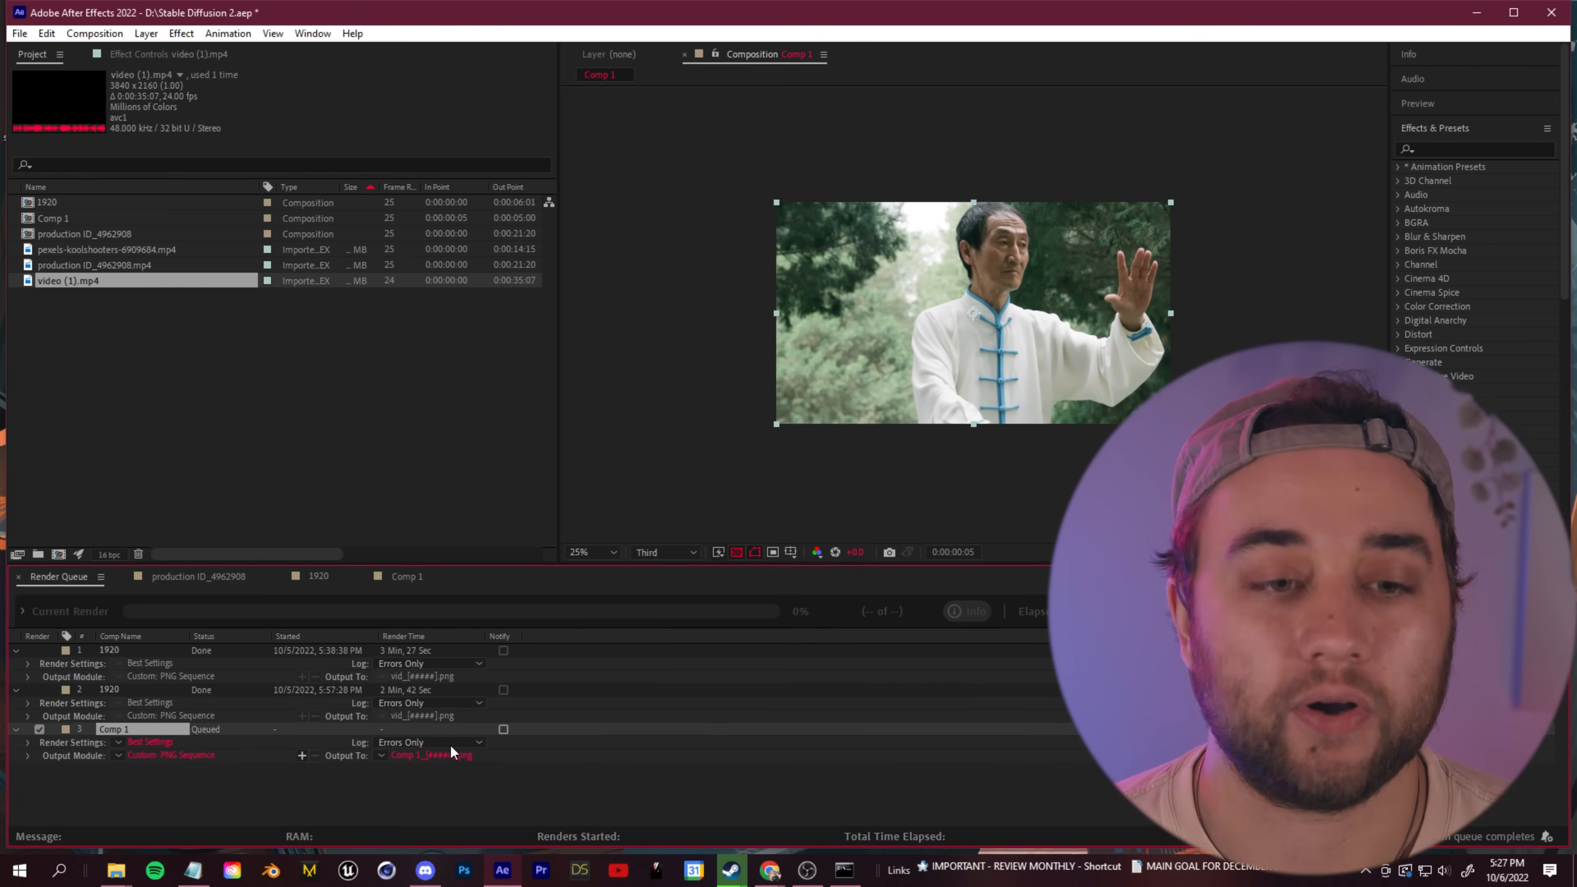
Browse the render output location to AI ROTO EFFECT > Tutorial and create a folder named VID TO IMG SEQ there
left_click(411, 755)
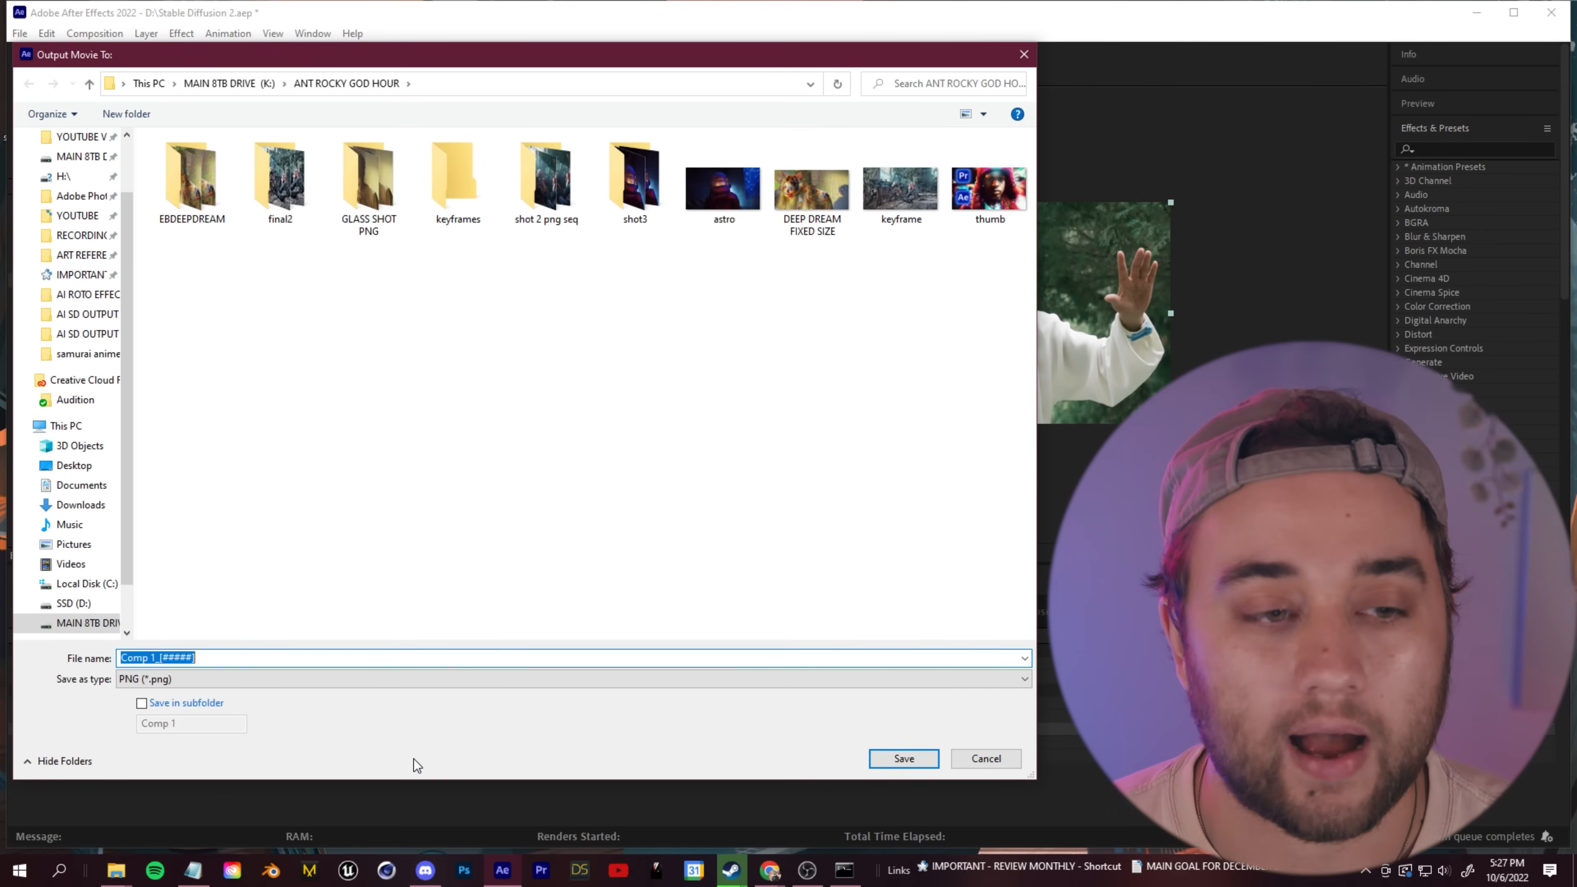
left_click(231, 85)
double_click(255, 162)
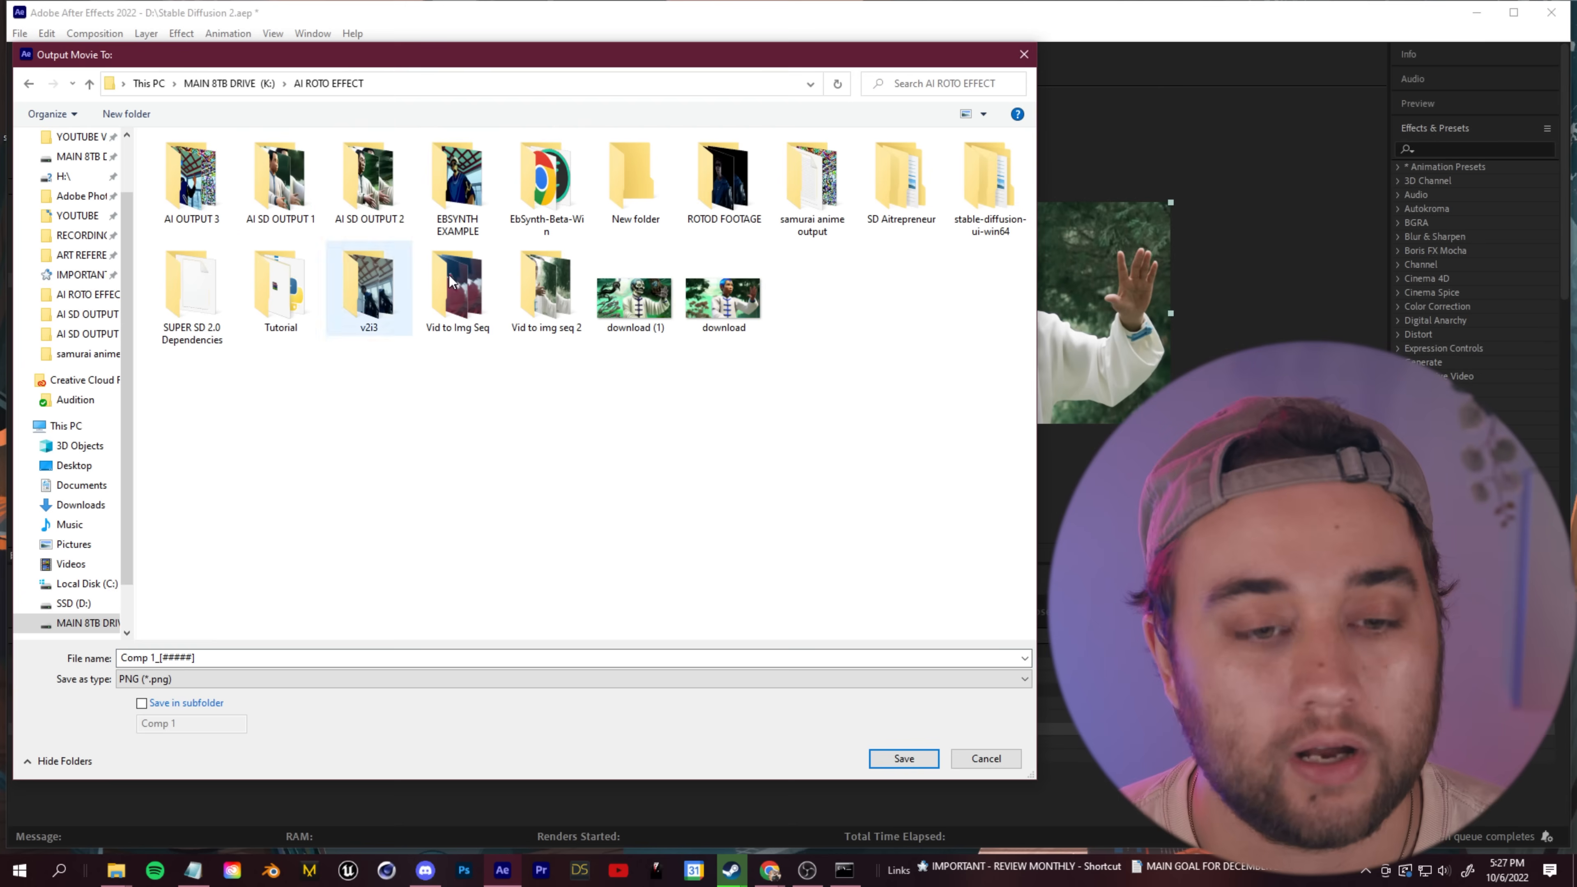
double_click(283, 298)
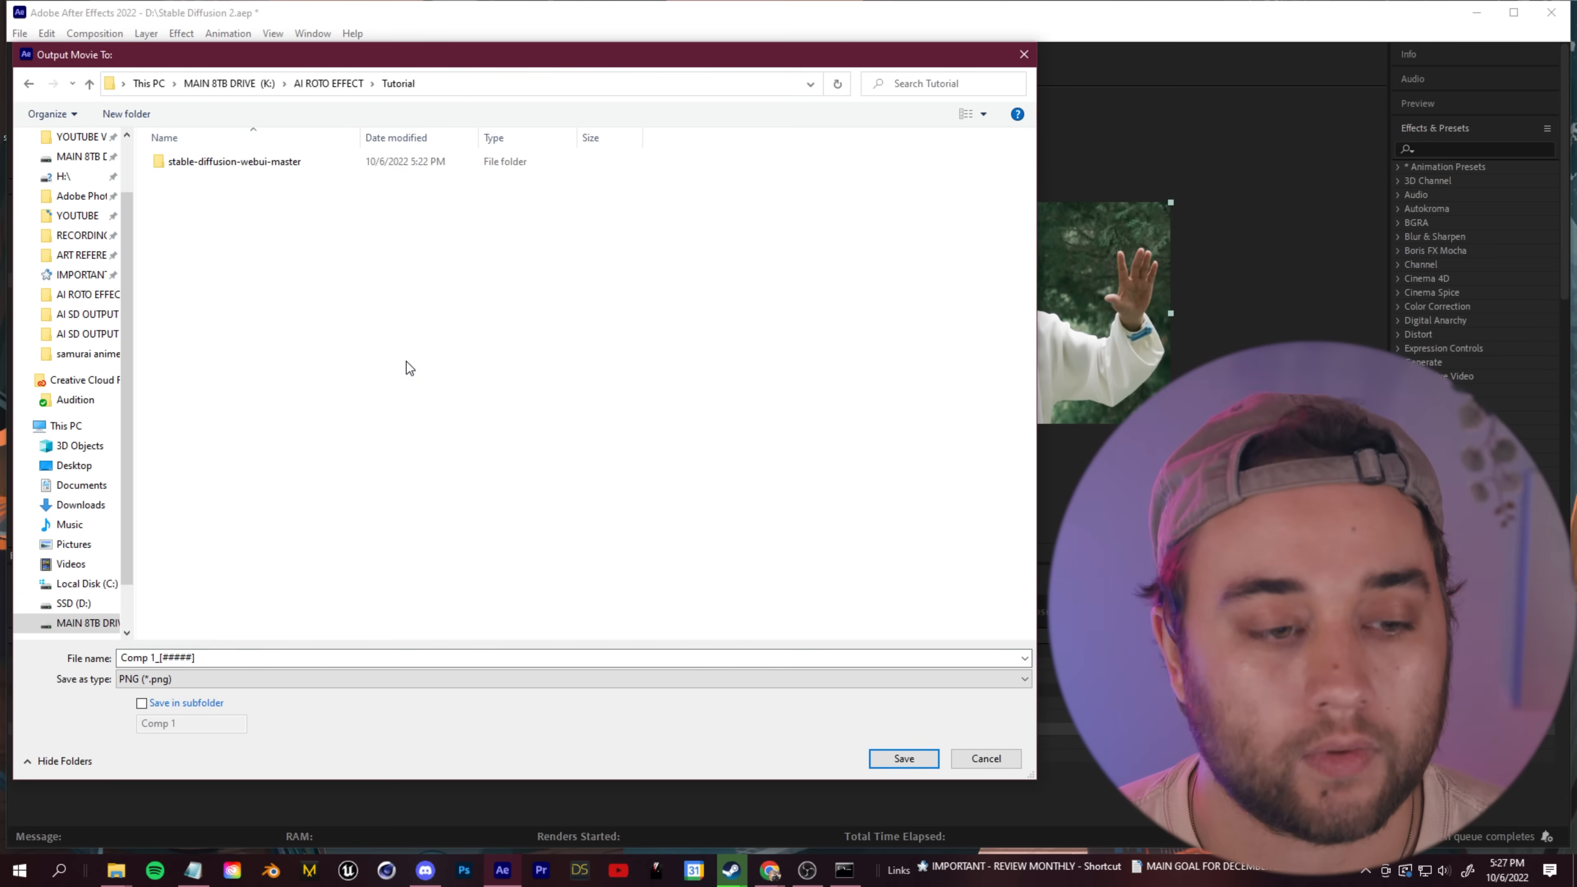
right_click(207, 310)
mouse_move(282, 540)
left_click(480, 545)
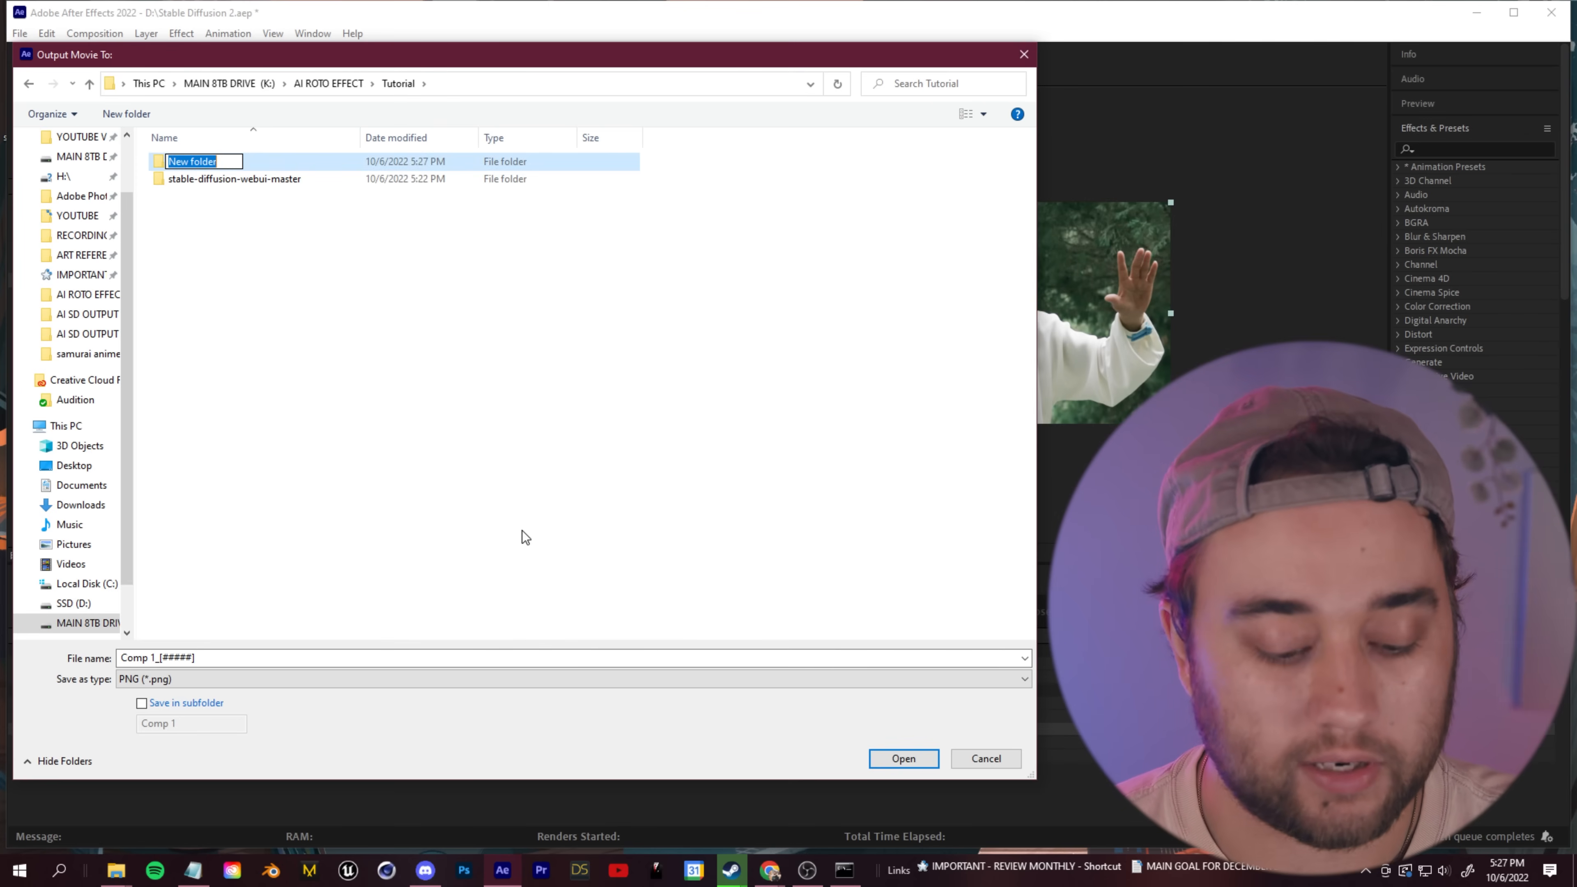
type("VID TO IMG SEQ")
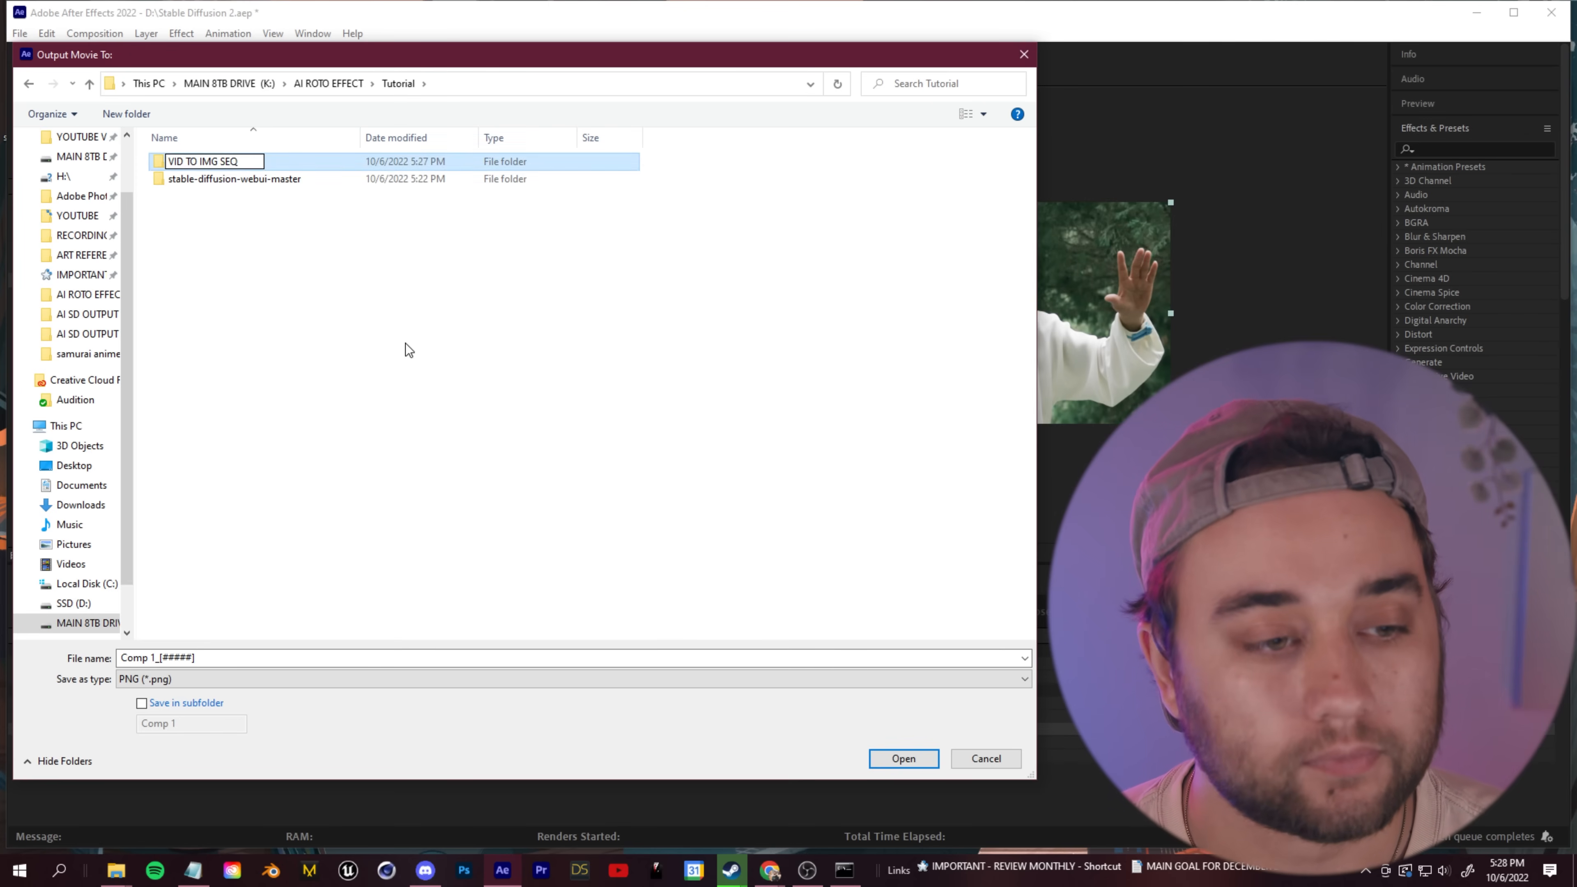
key("Return")
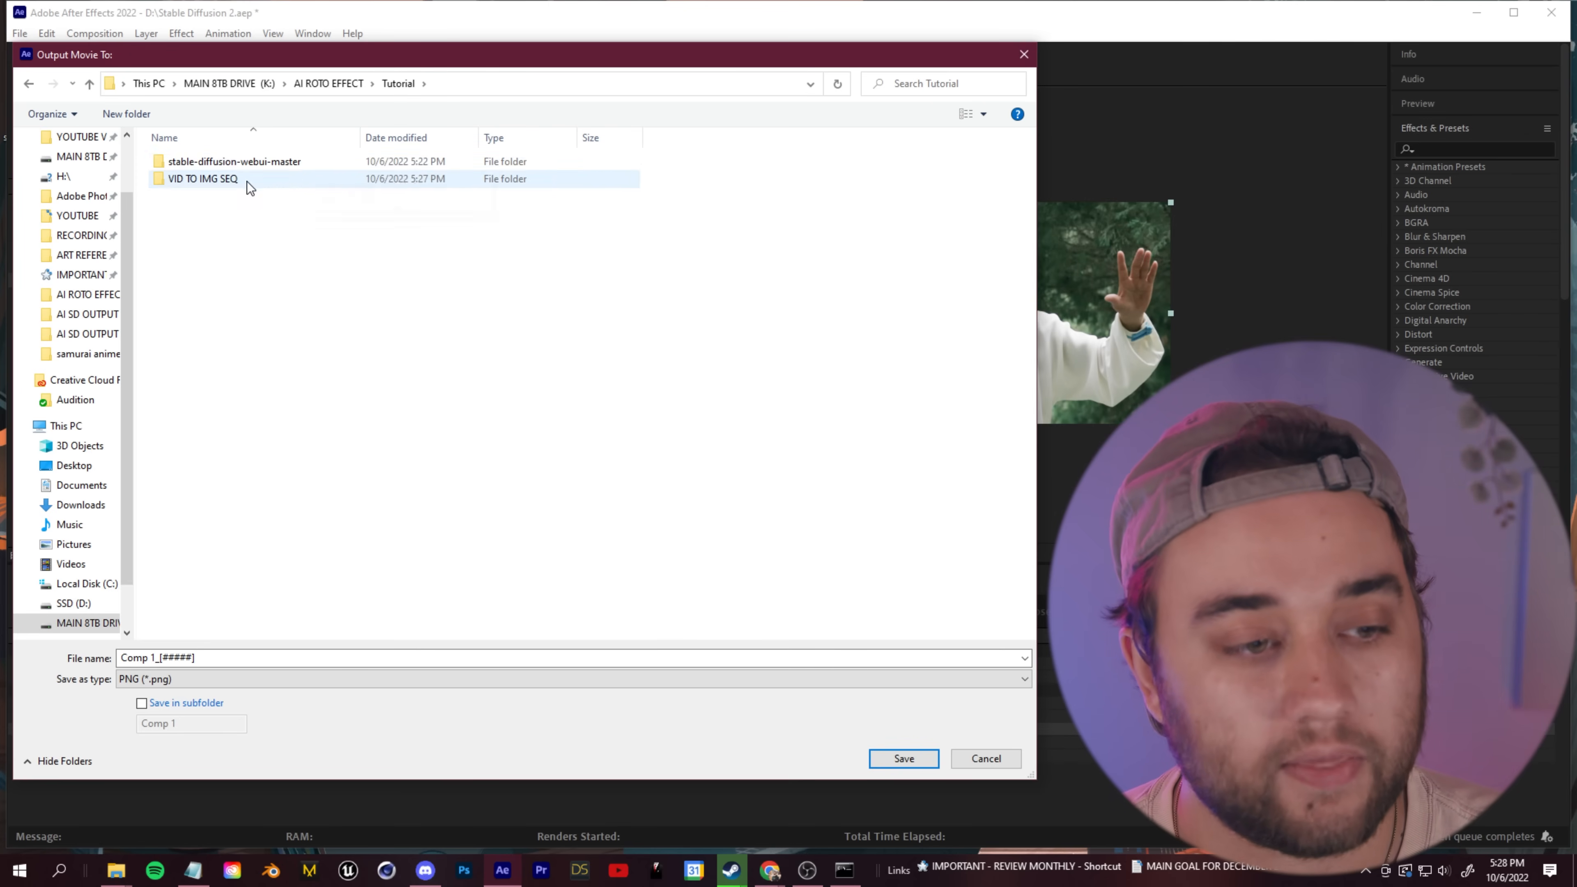
Save the PNG sequence output in the VID TO IMG SEQ folder under the file name vid
double_click(239, 185)
left_click(231, 655)
left_click_drag(231, 656, 22, 661)
type("vid")
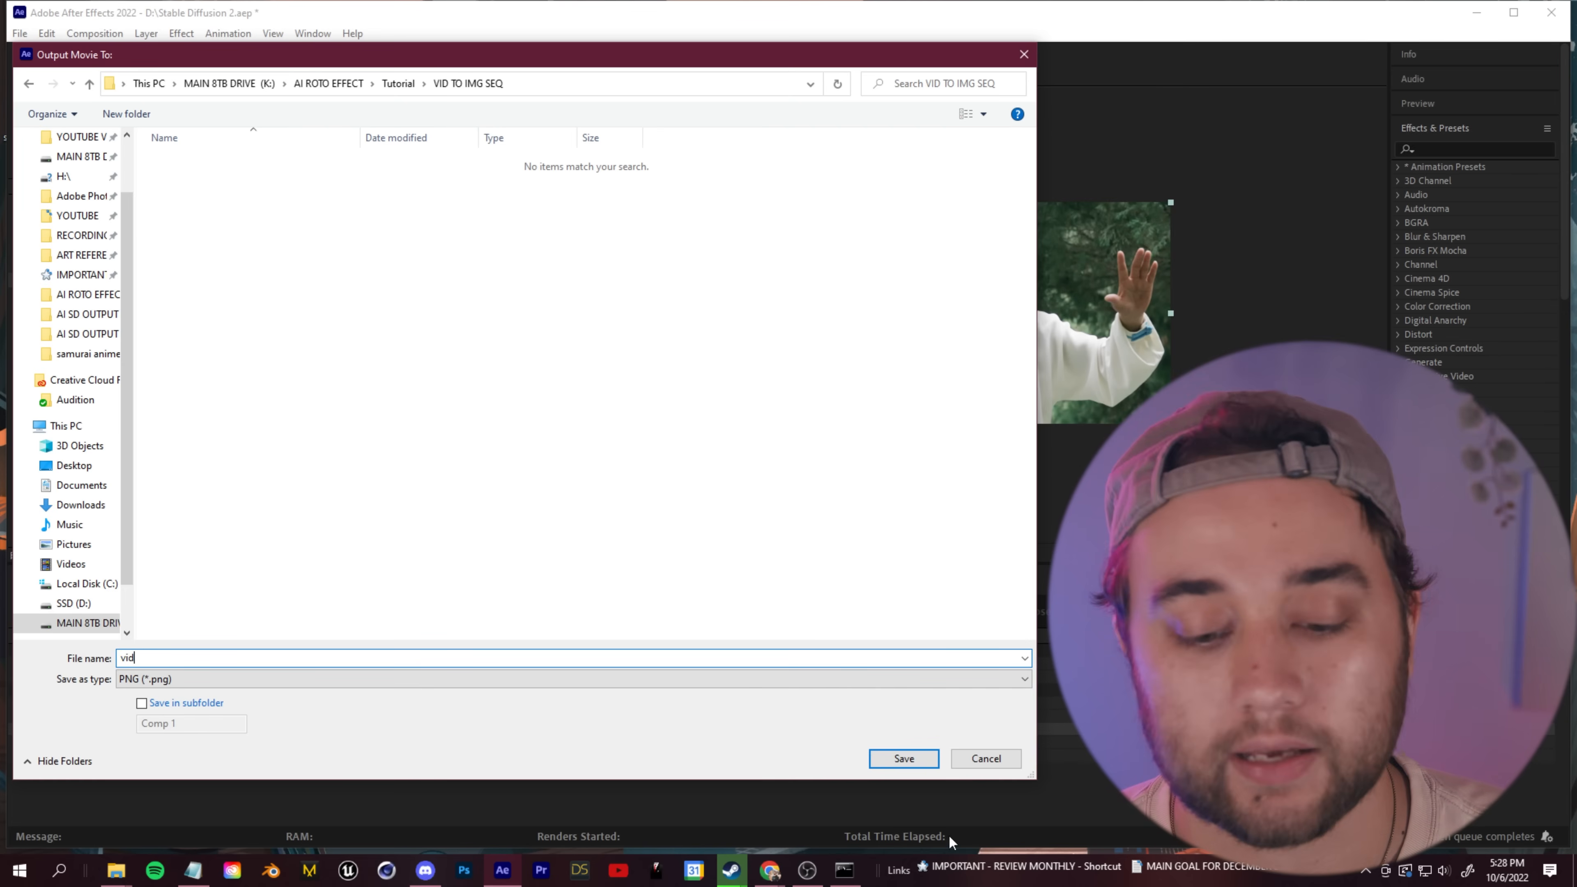
left_click(905, 759)
Switch to the Stable Diffusion page and File Explorer, and examine successive frames in the Vid to img seq 2 folder, starting with vid_00004
key("alt+Tab")
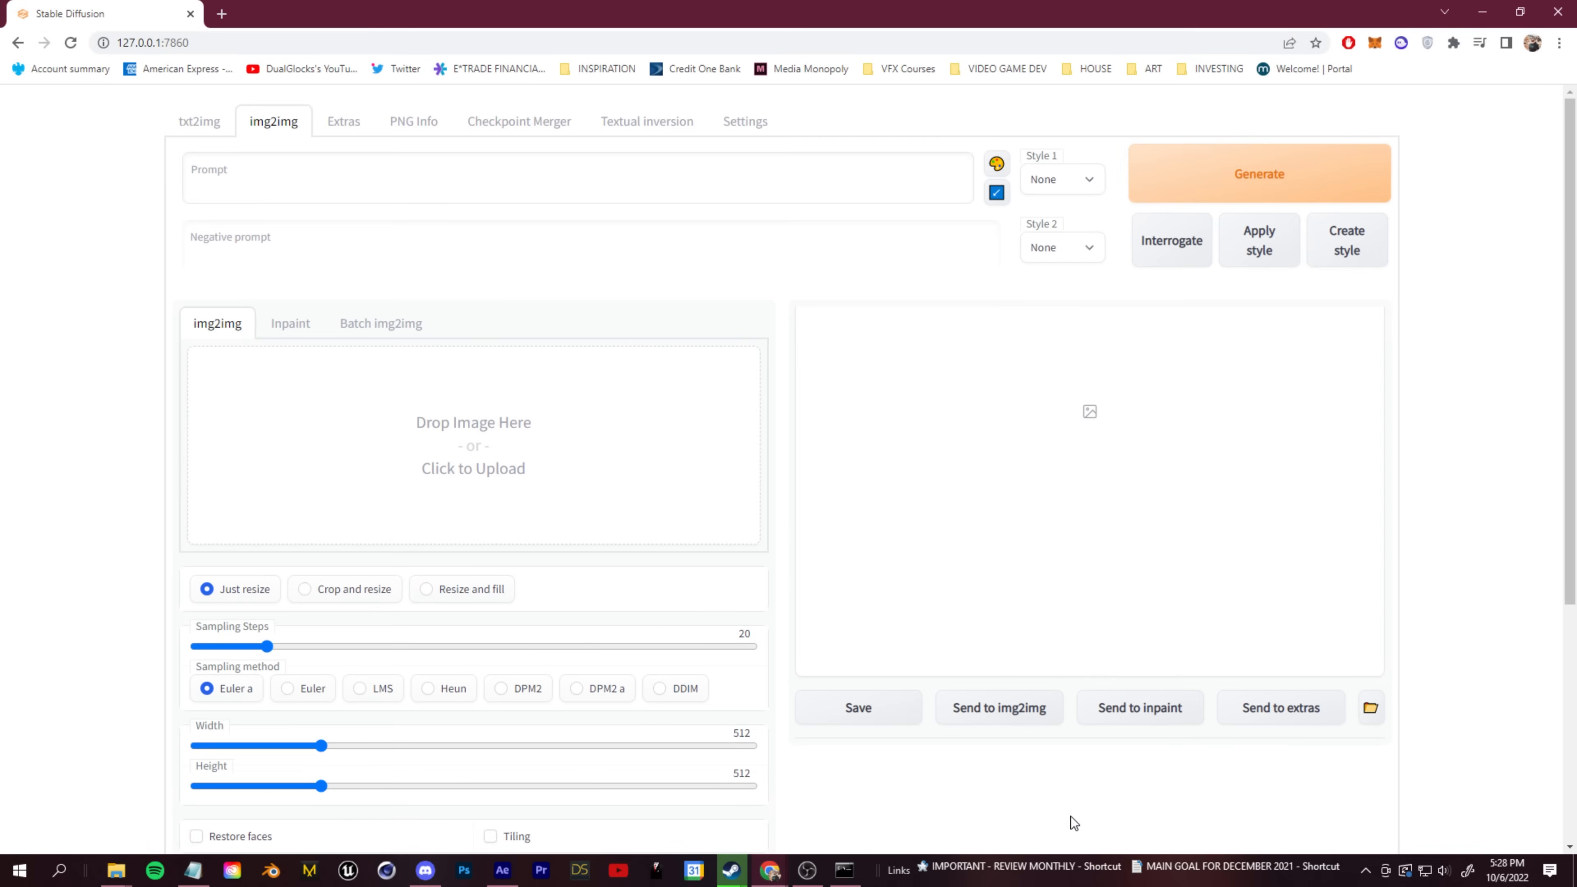
key("super+1")
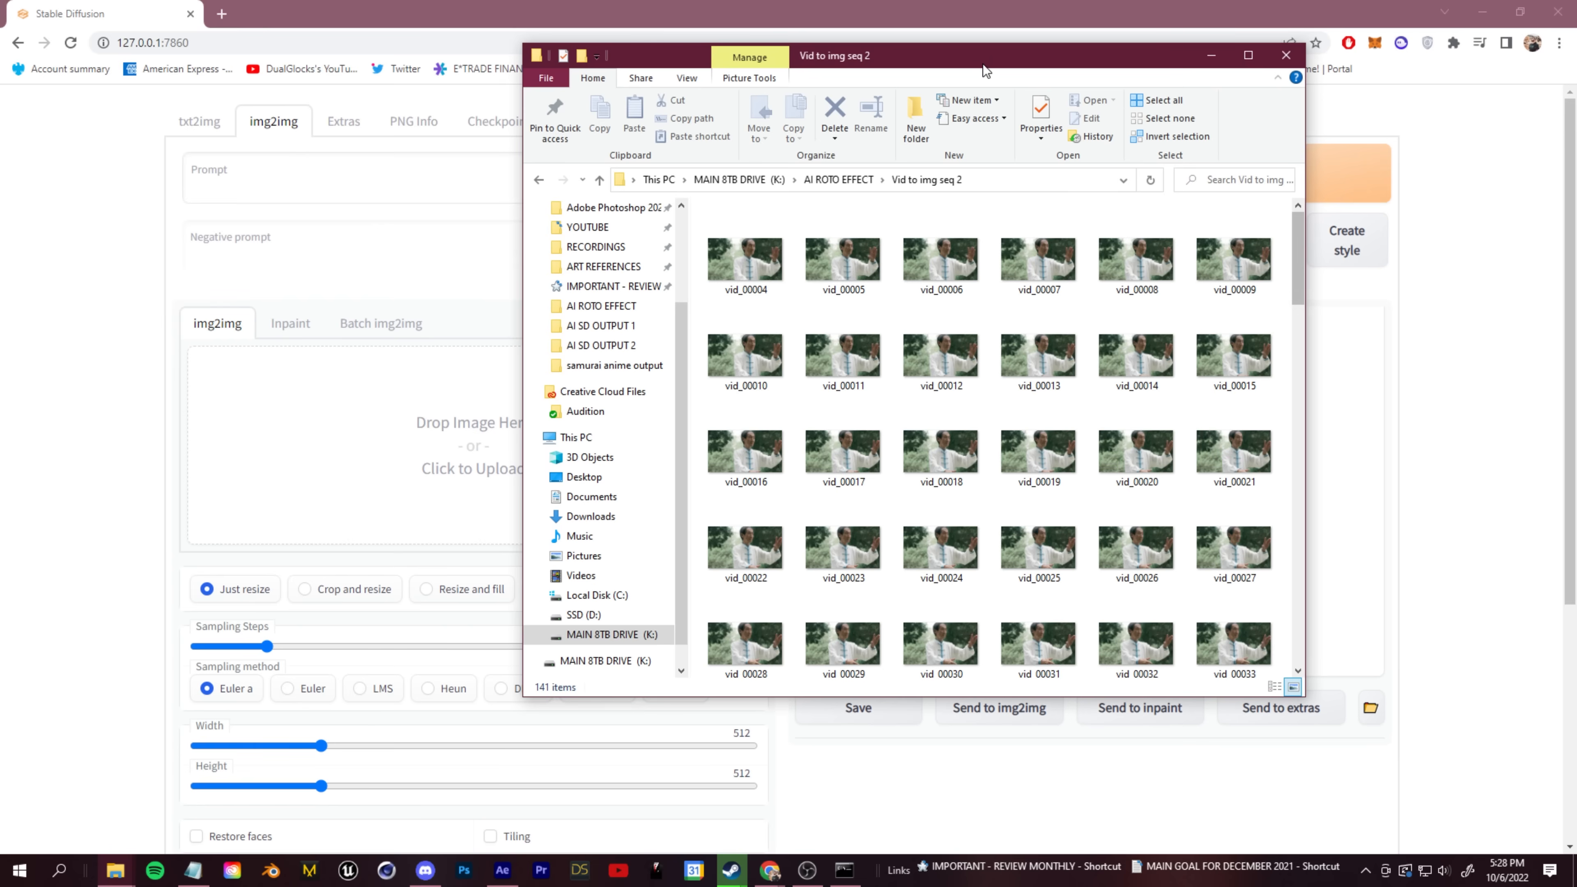
mouse_move(1297, 252)
left_mouse_down()
mouse_move(1266, 651)
mouse_move(1298, 236)
left_mouse_up()
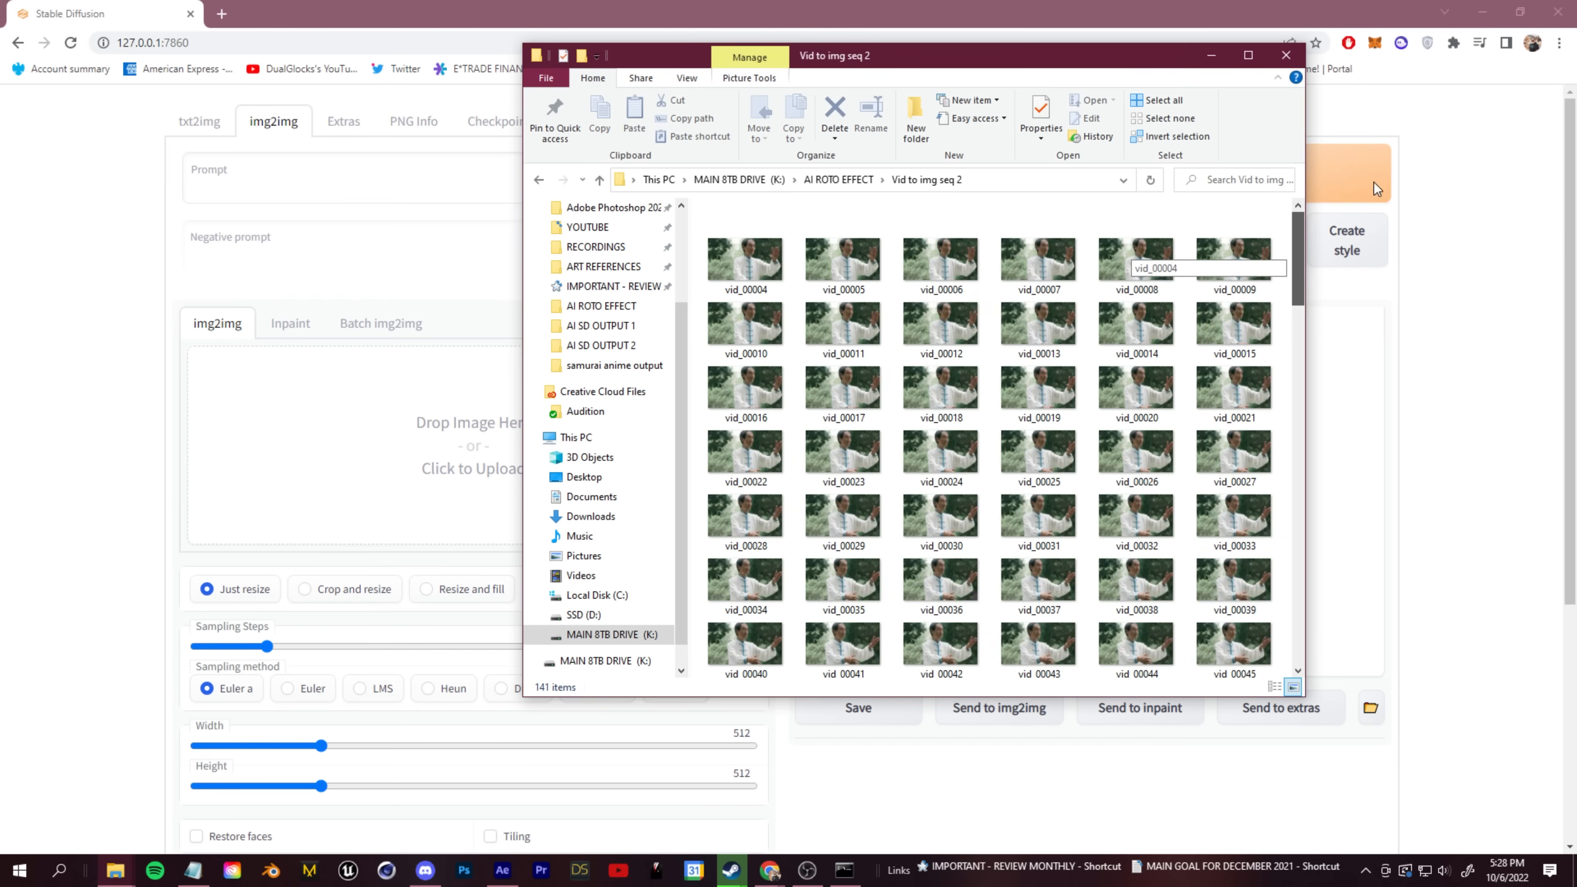
left_click(755, 259)
double_click(755, 260)
left_click(745, 513)
left_click(745, 513)
left_click(745, 513)
left_click(744, 514)
left_click(742, 515)
left_click(741, 515)
left_click(741, 515)
left_click(741, 515)
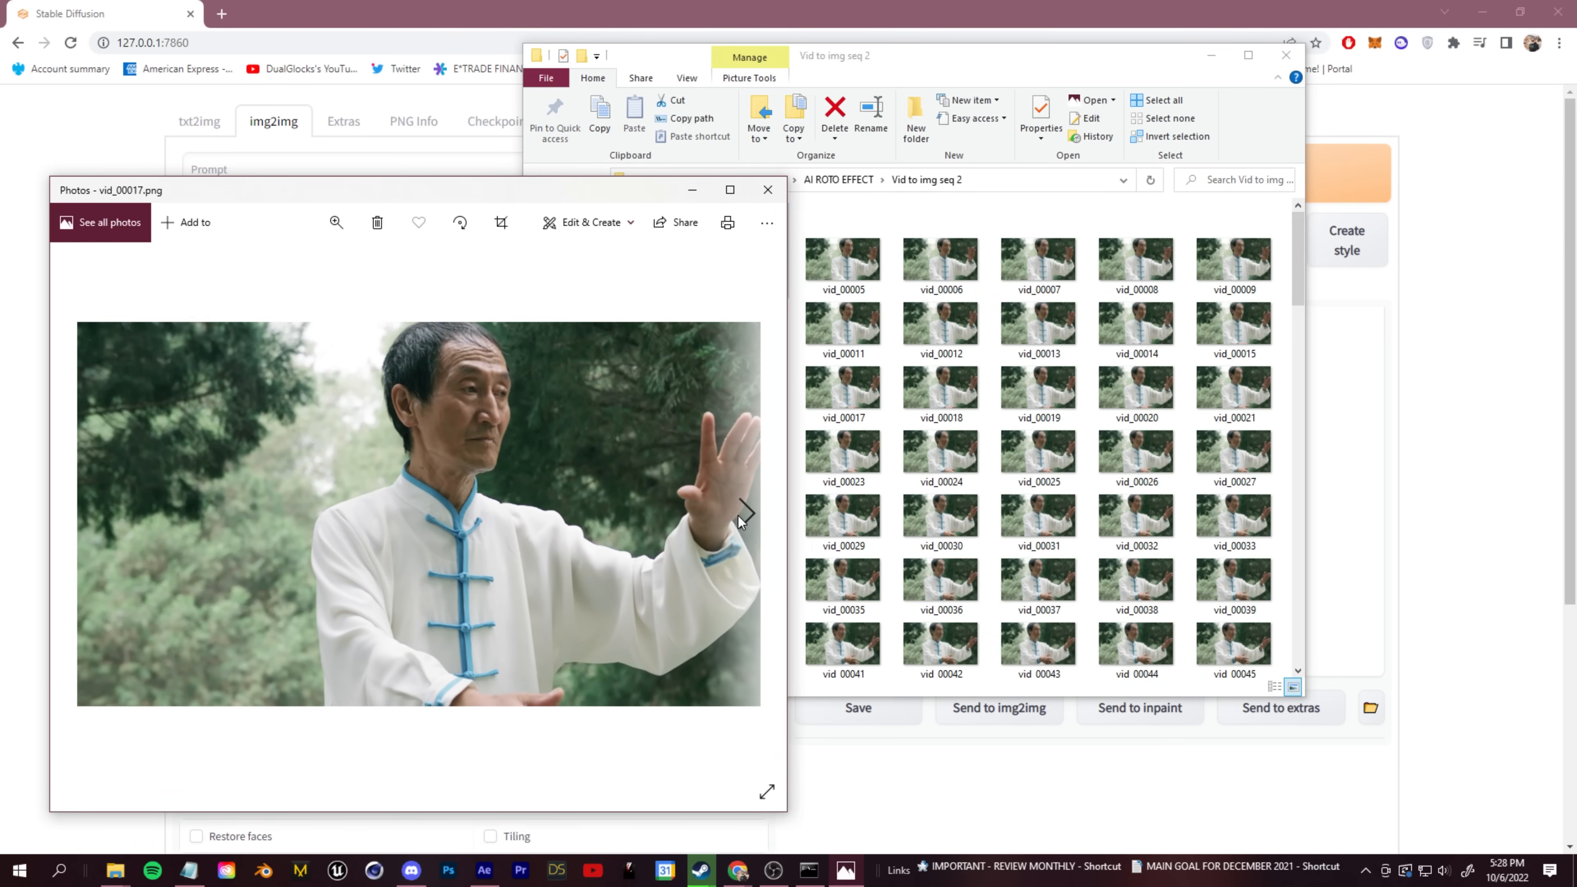
left_click(768, 189)
Load the vid_00004 frame from the Vid to img seq 2 folder as the img2img input image
left_click_drag(888, 62, 961, 79)
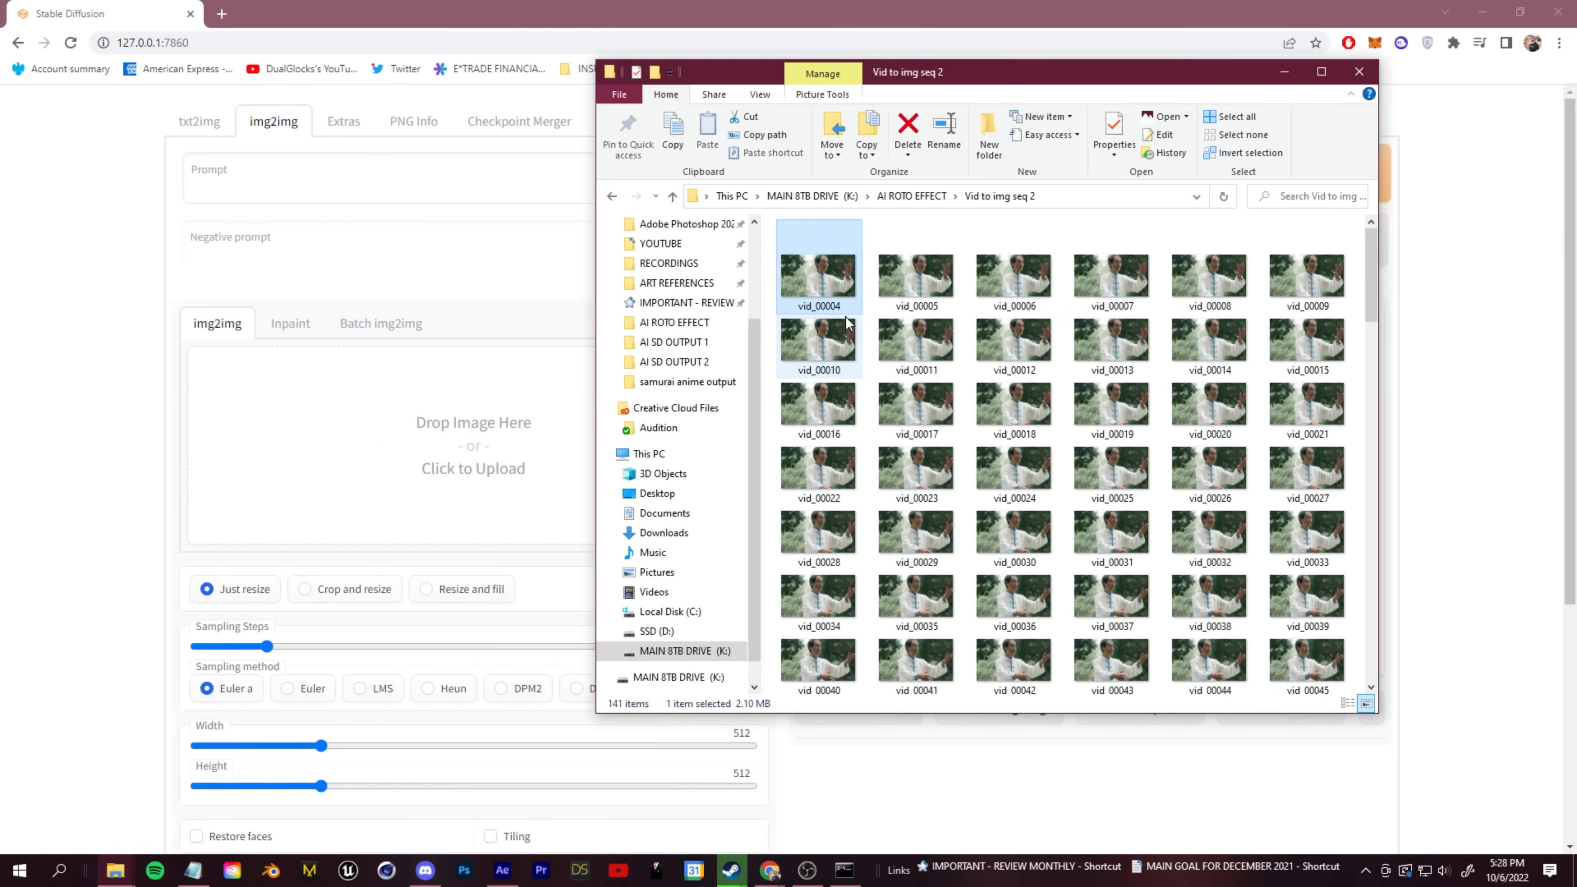
left_click_drag(821, 289, 416, 435)
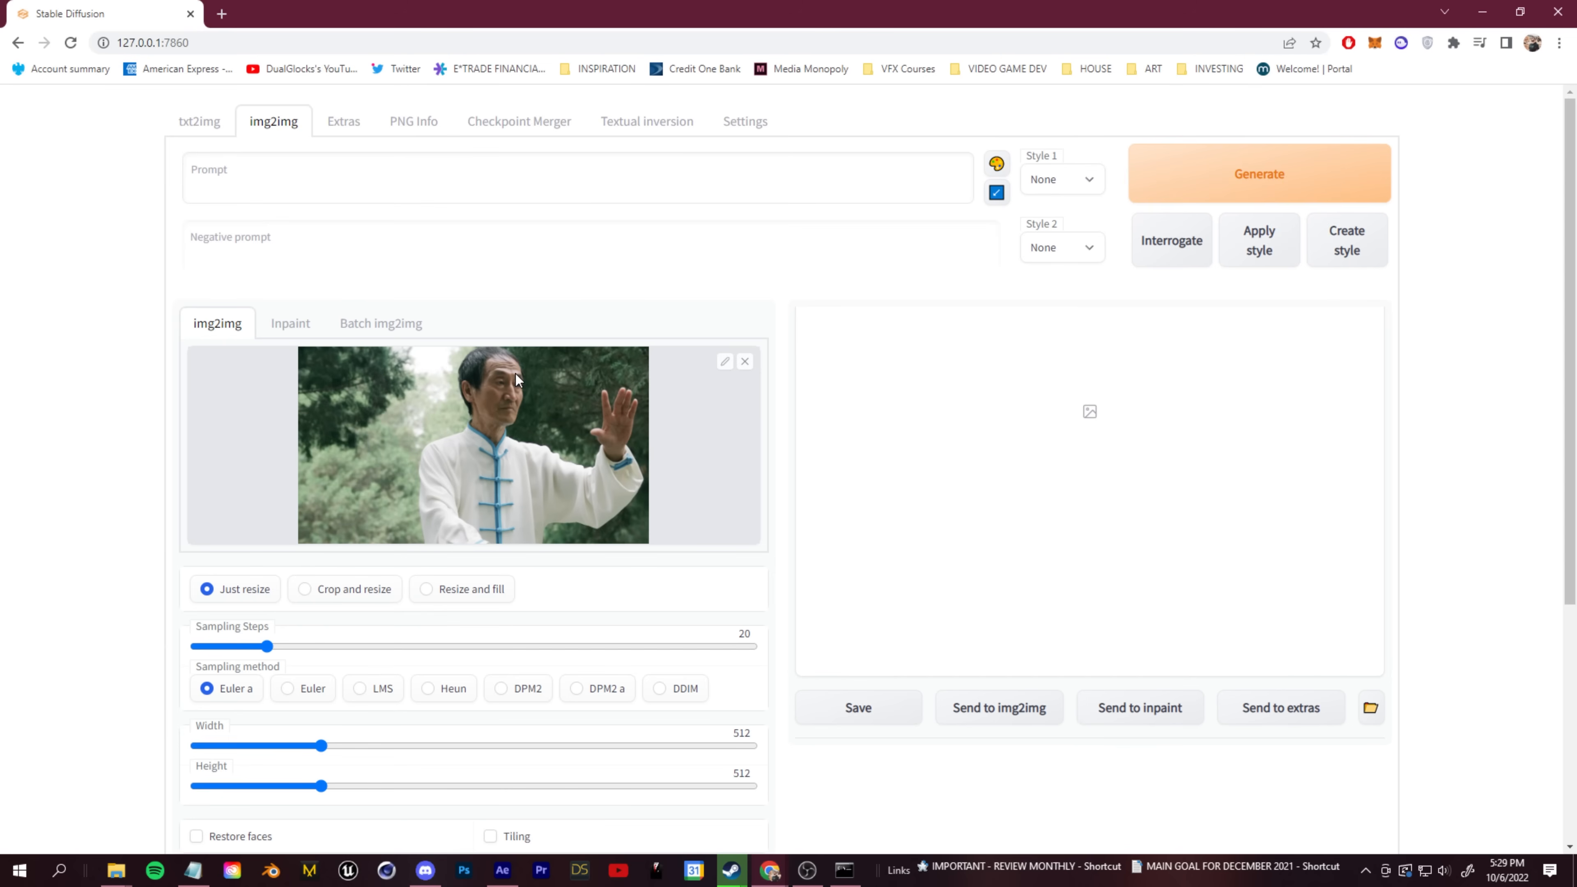
Interrogate the input image to create a prompt, generate an image from it, and enlarge the result
left_click(1160, 265)
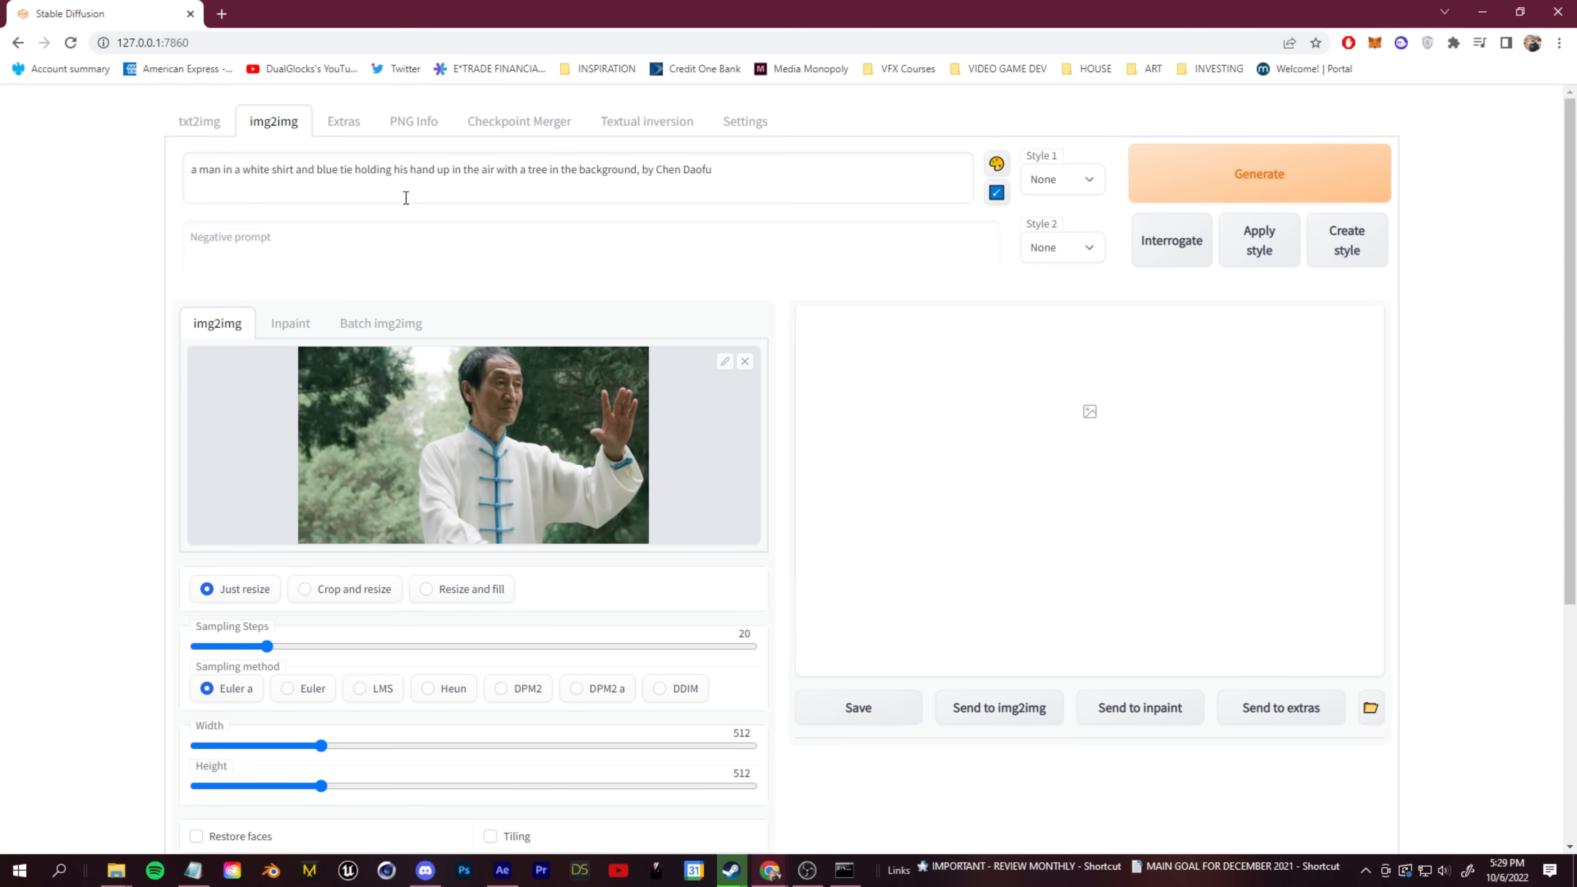
left_click_drag(856, 178, 155, 185)
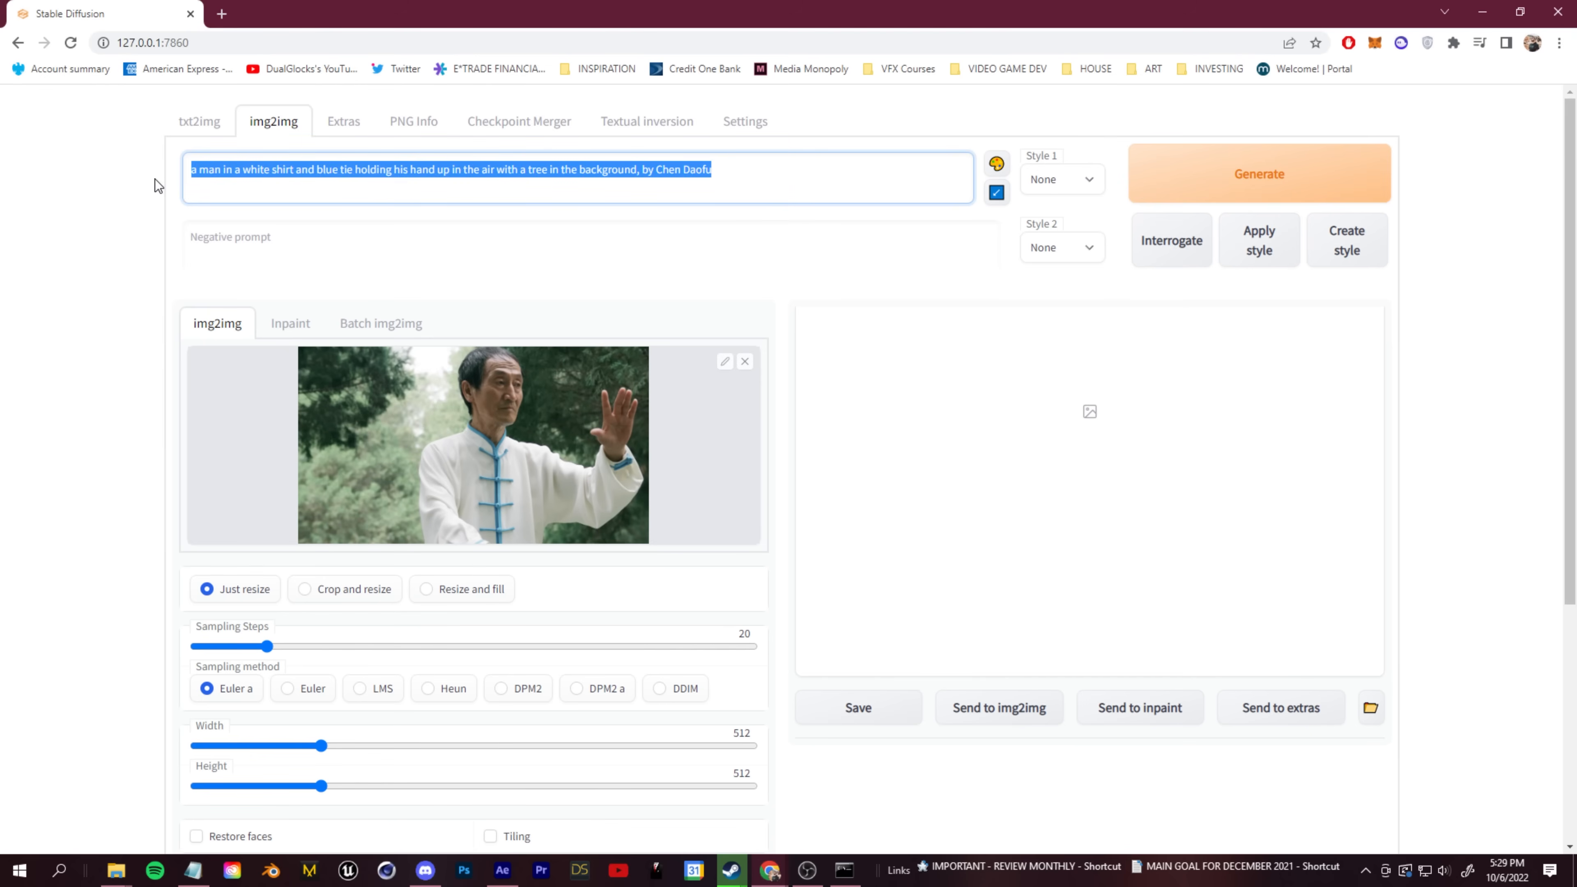
left_click(244, 200)
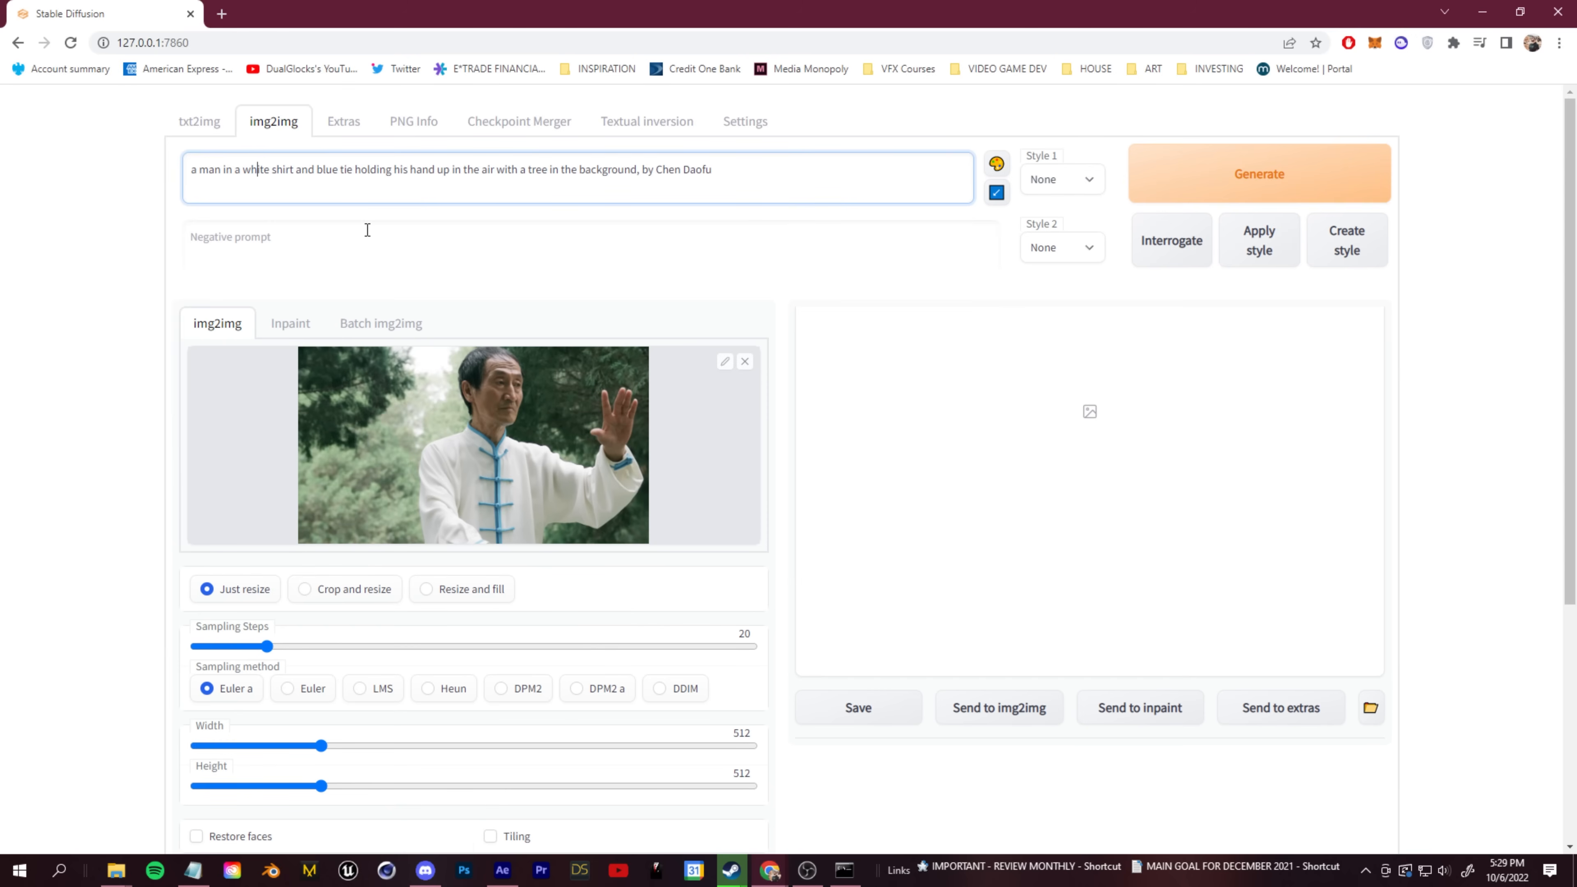
left_click(1256, 182)
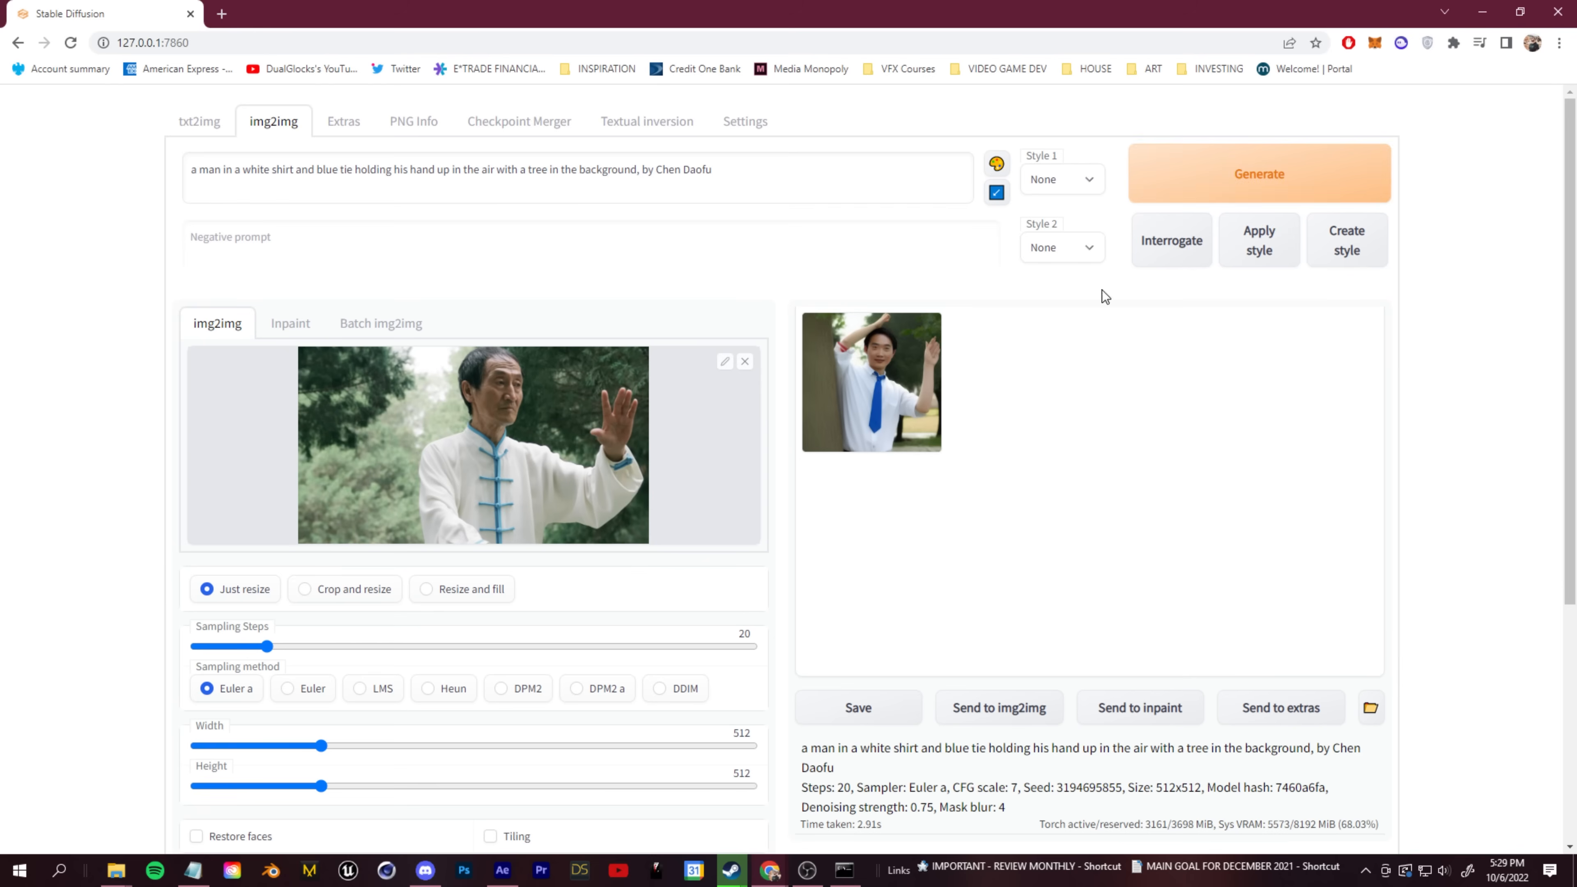
left_click(889, 375)
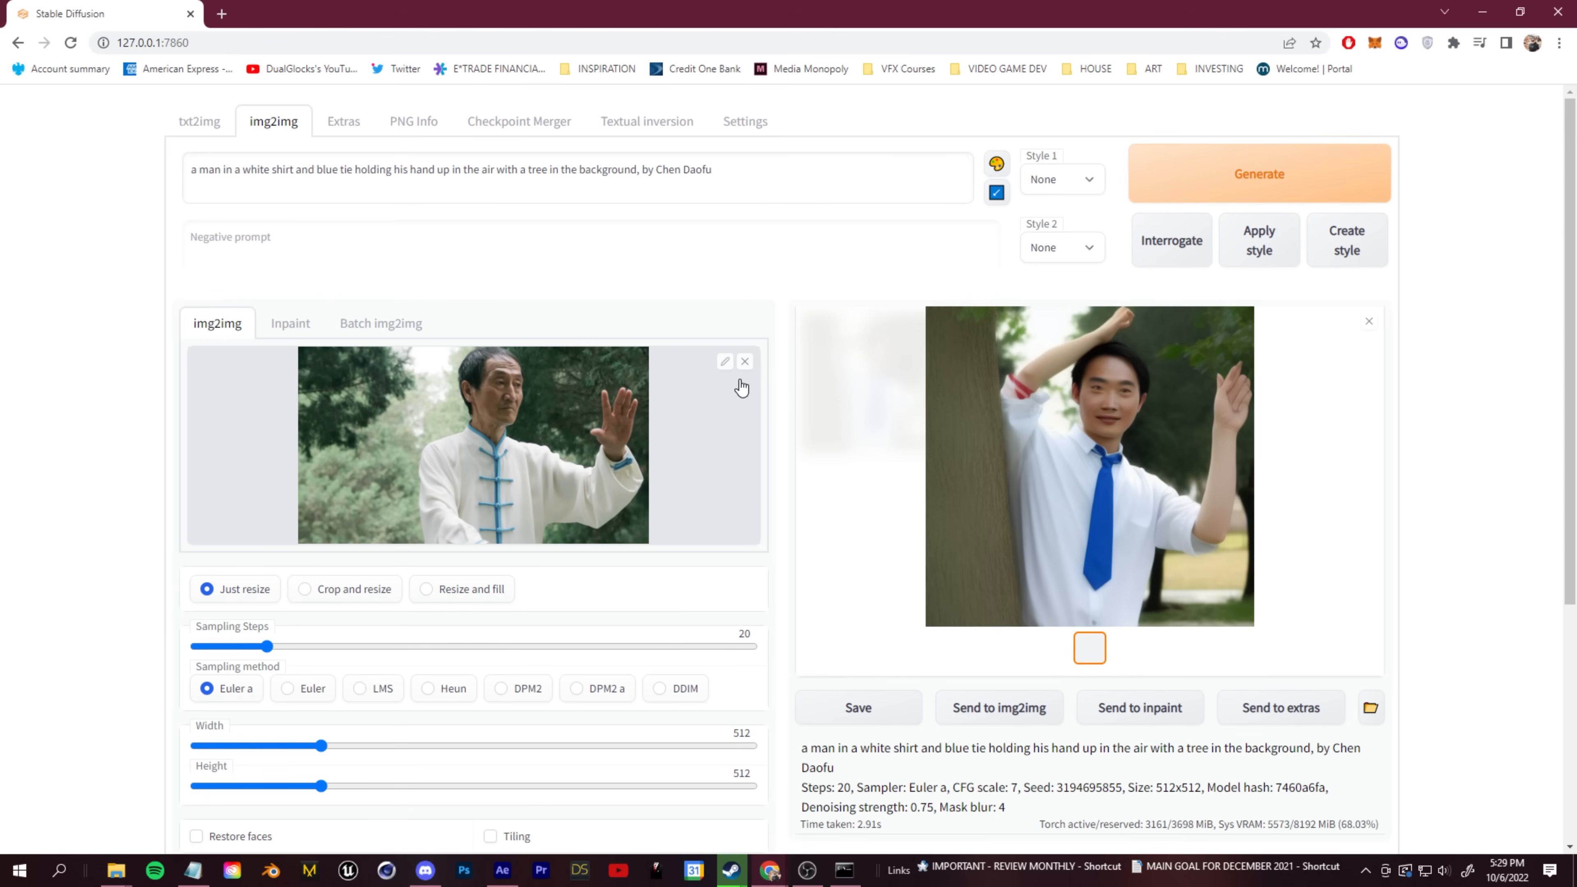
Set the output width to 960 and height to 576, and generate the image again
scroll(748, 373, "down", 2)
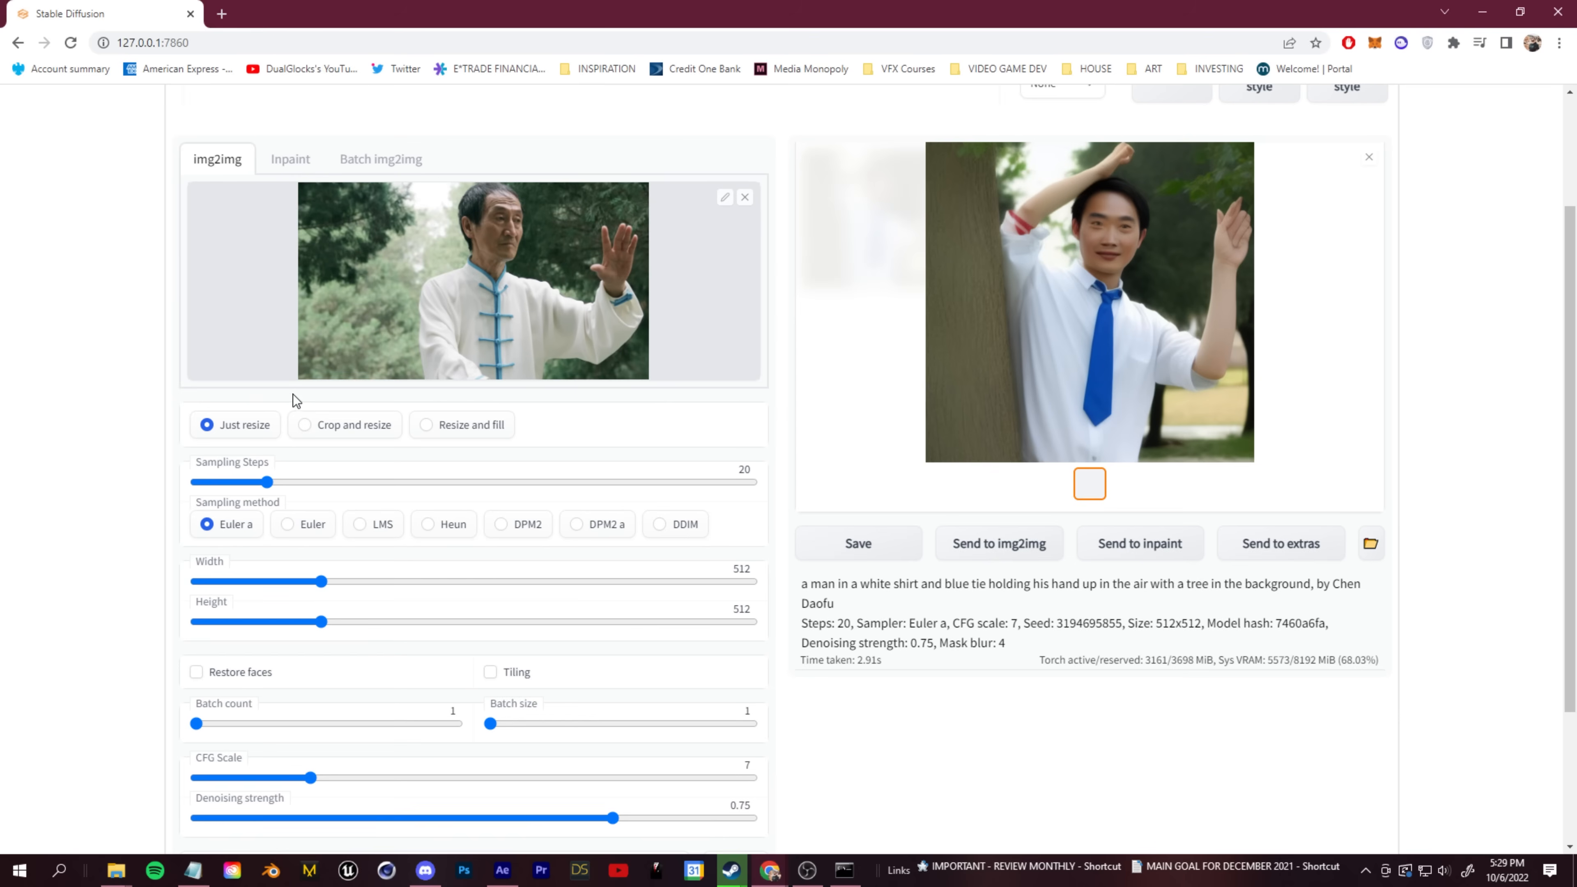
right_click(320, 580)
left_click(190, 559)
left_click_drag(321, 583, 444, 591)
left_click_drag(324, 624, 336, 626)
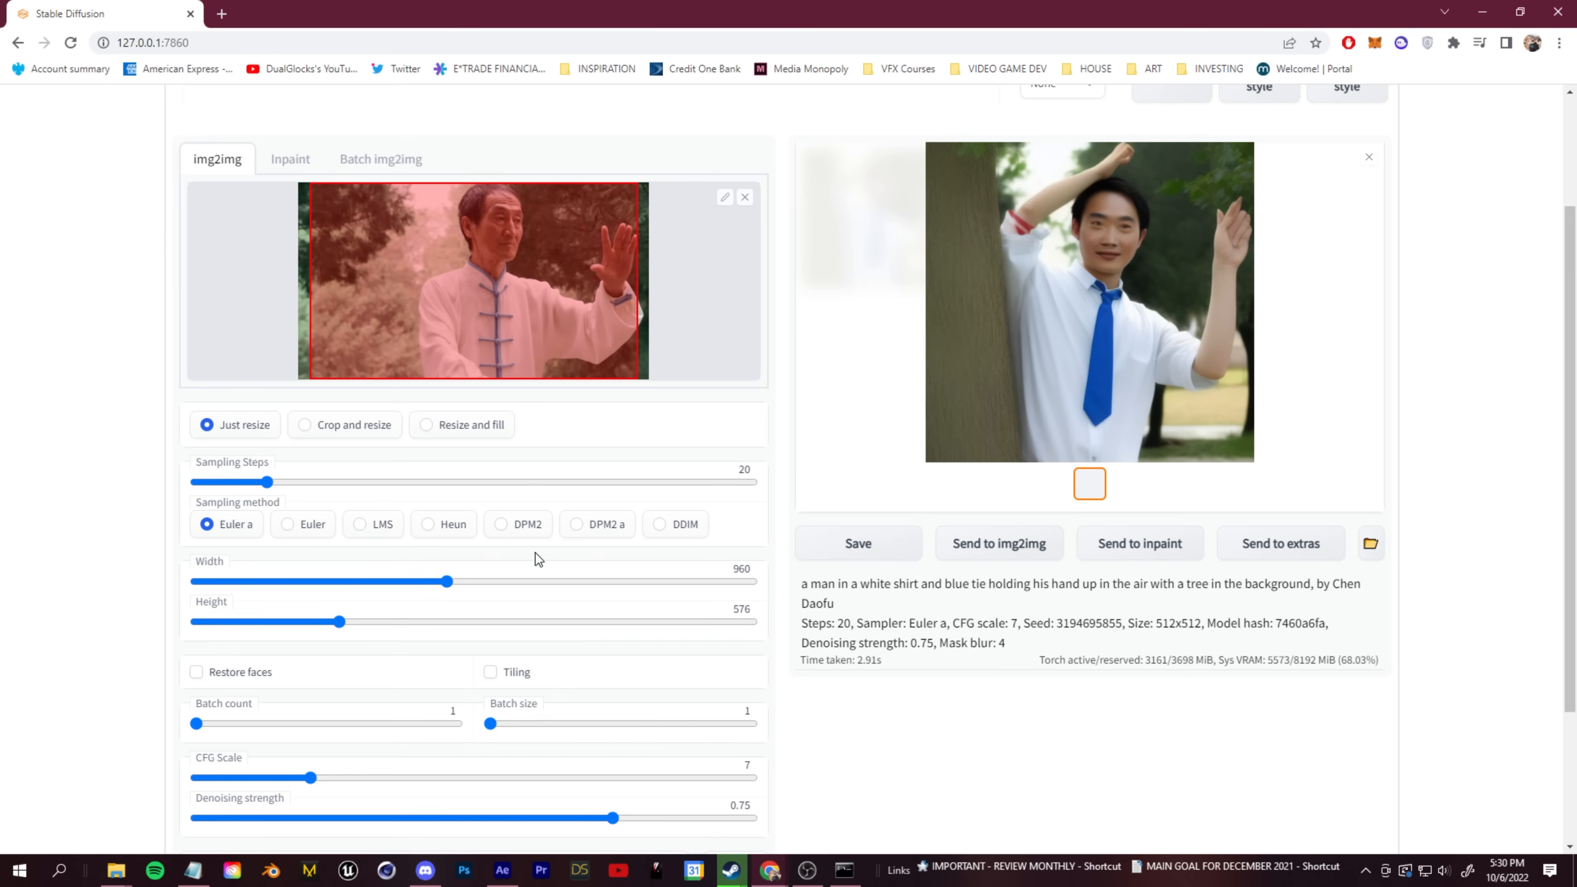
scroll(725, 632, "up", 3)
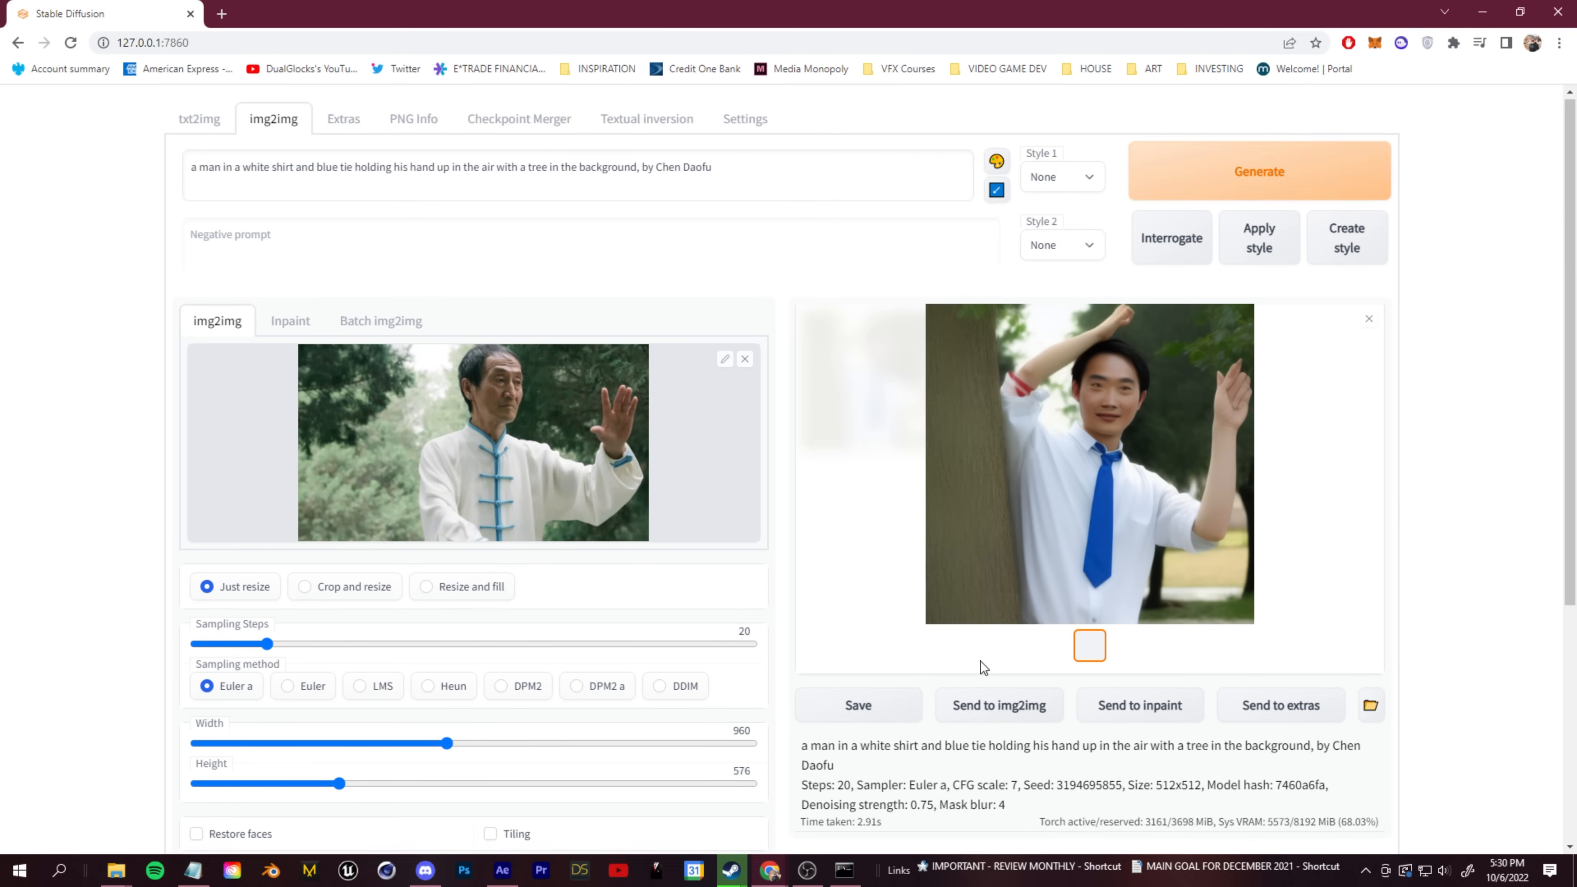
left_click(1201, 180)
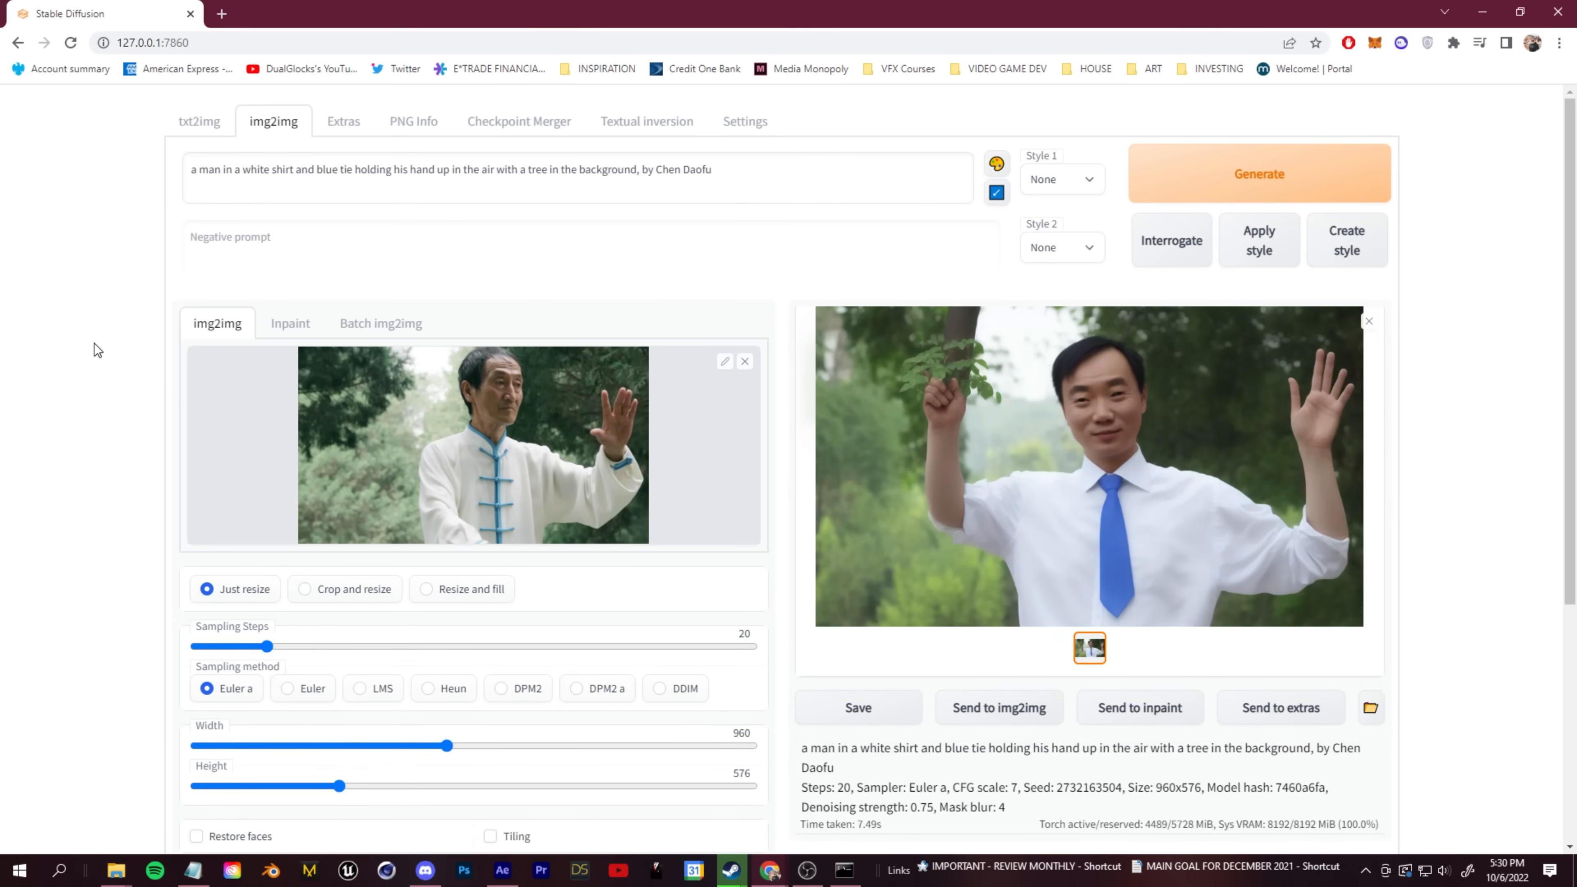
Enable Restore faces and set the seed to 33432432
scroll(75, 365, "down", 4)
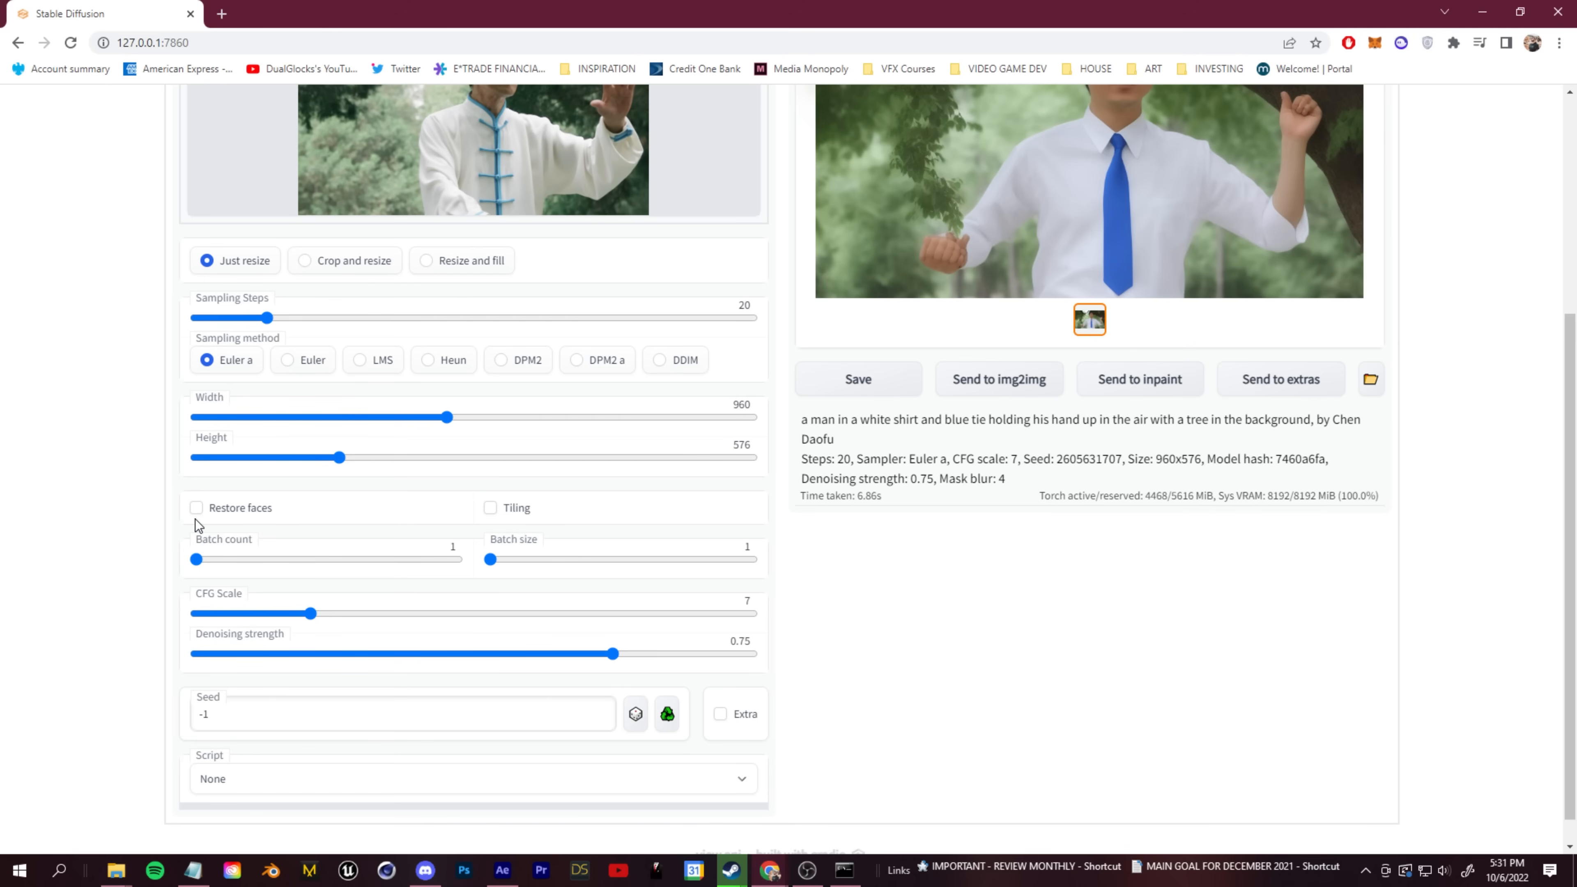
left_click(196, 508)
scroll(81, 495, "down", 1)
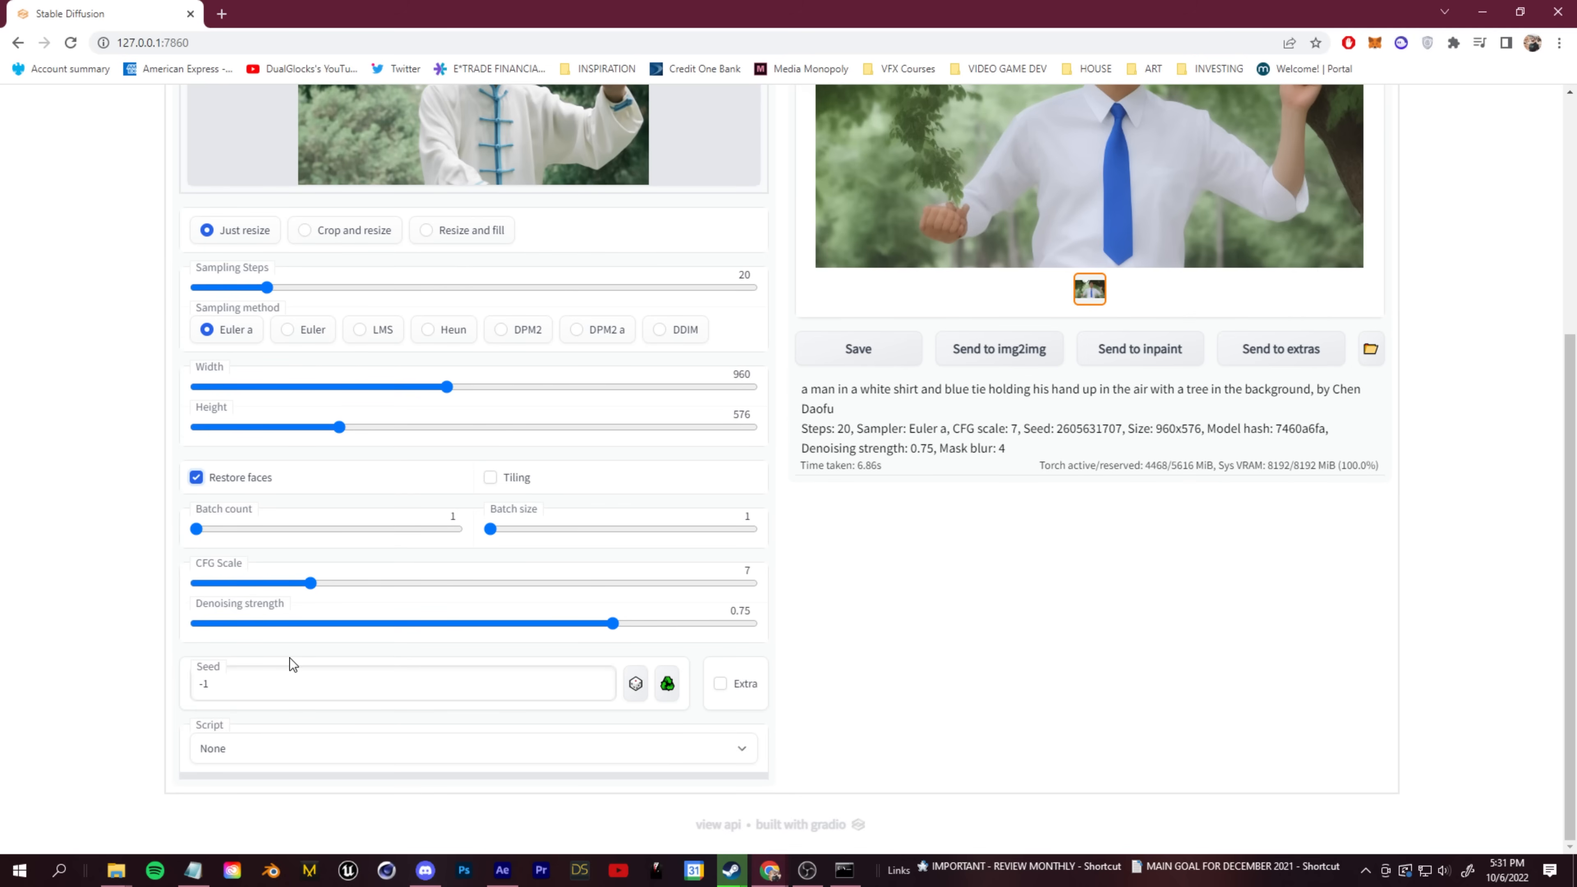
double_click(218, 685)
type("33432432")
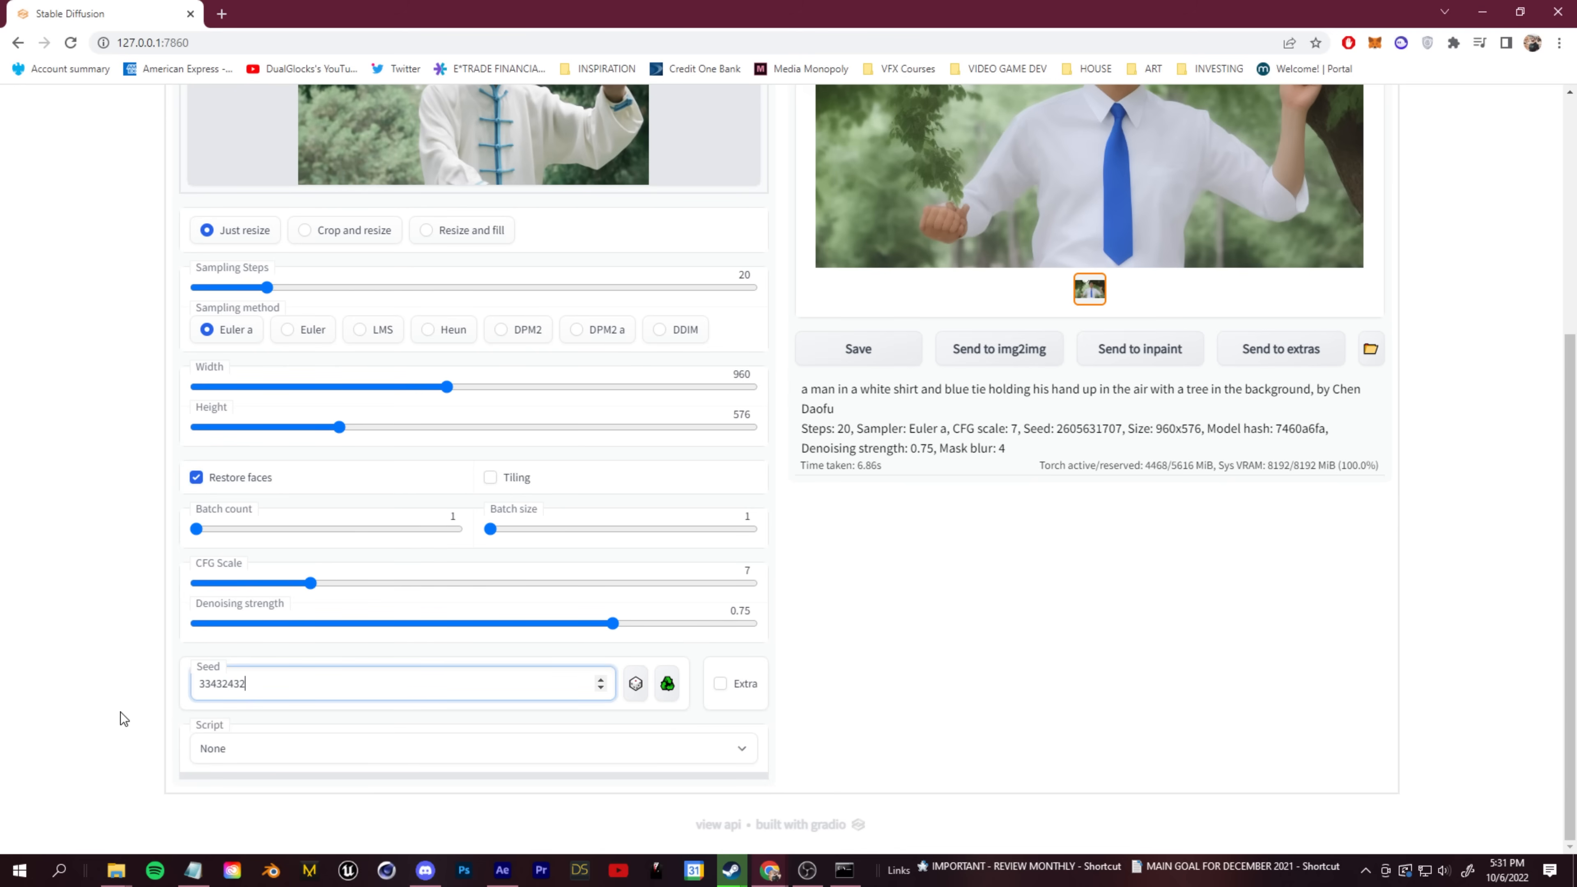
Choose the img2img alternative test script and set its decode CFG scale to 1.4 and decode steps to 30
left_click(730, 742)
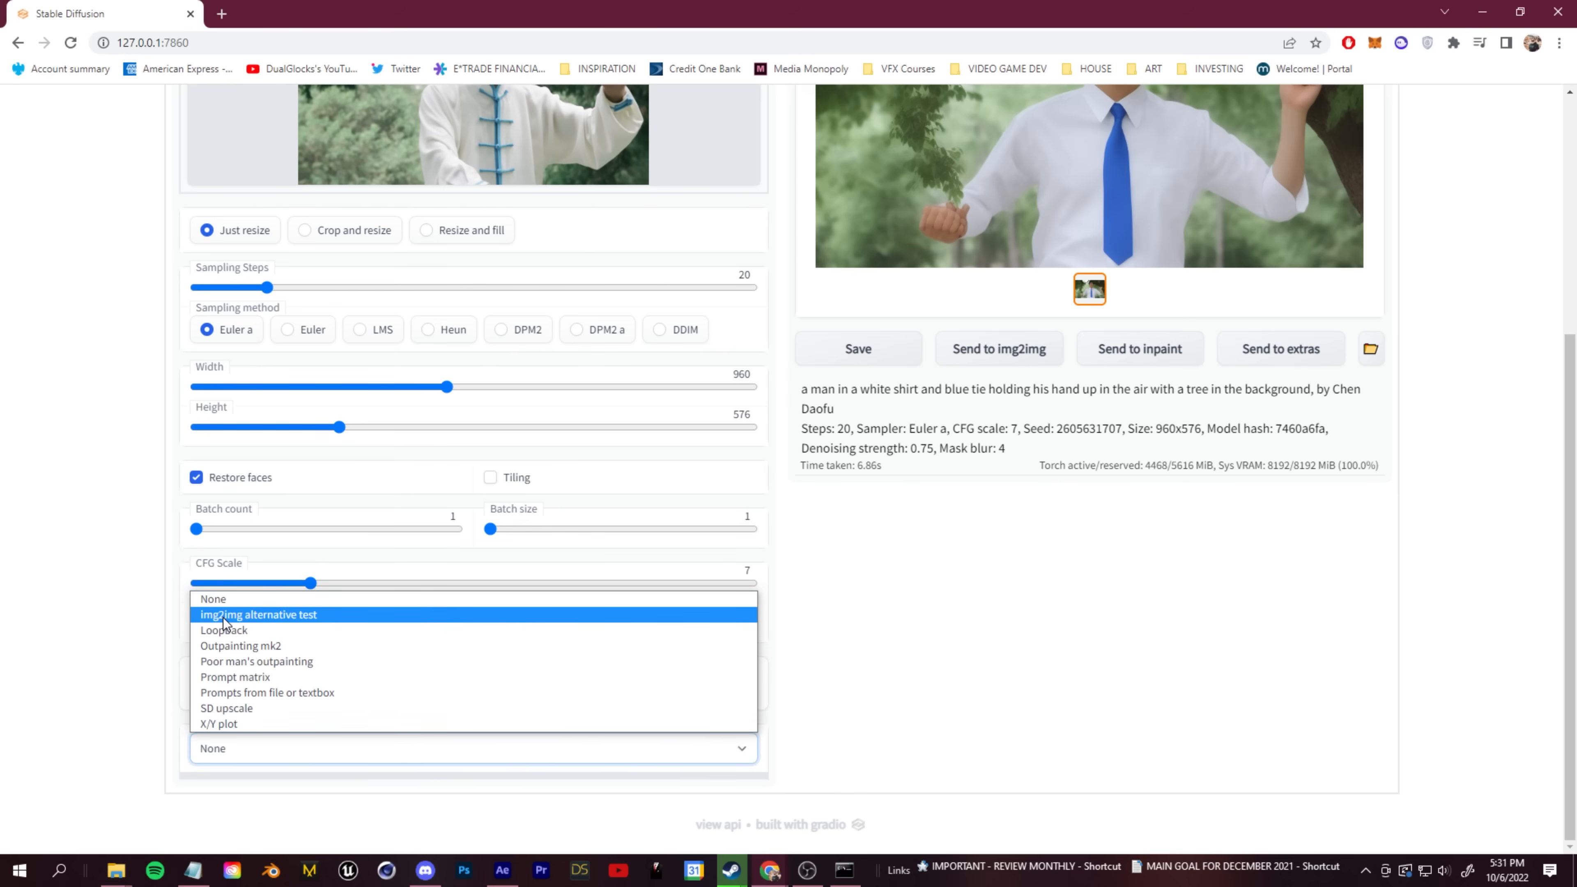
left_click(253, 615)
scroll(280, 612, "down", 4)
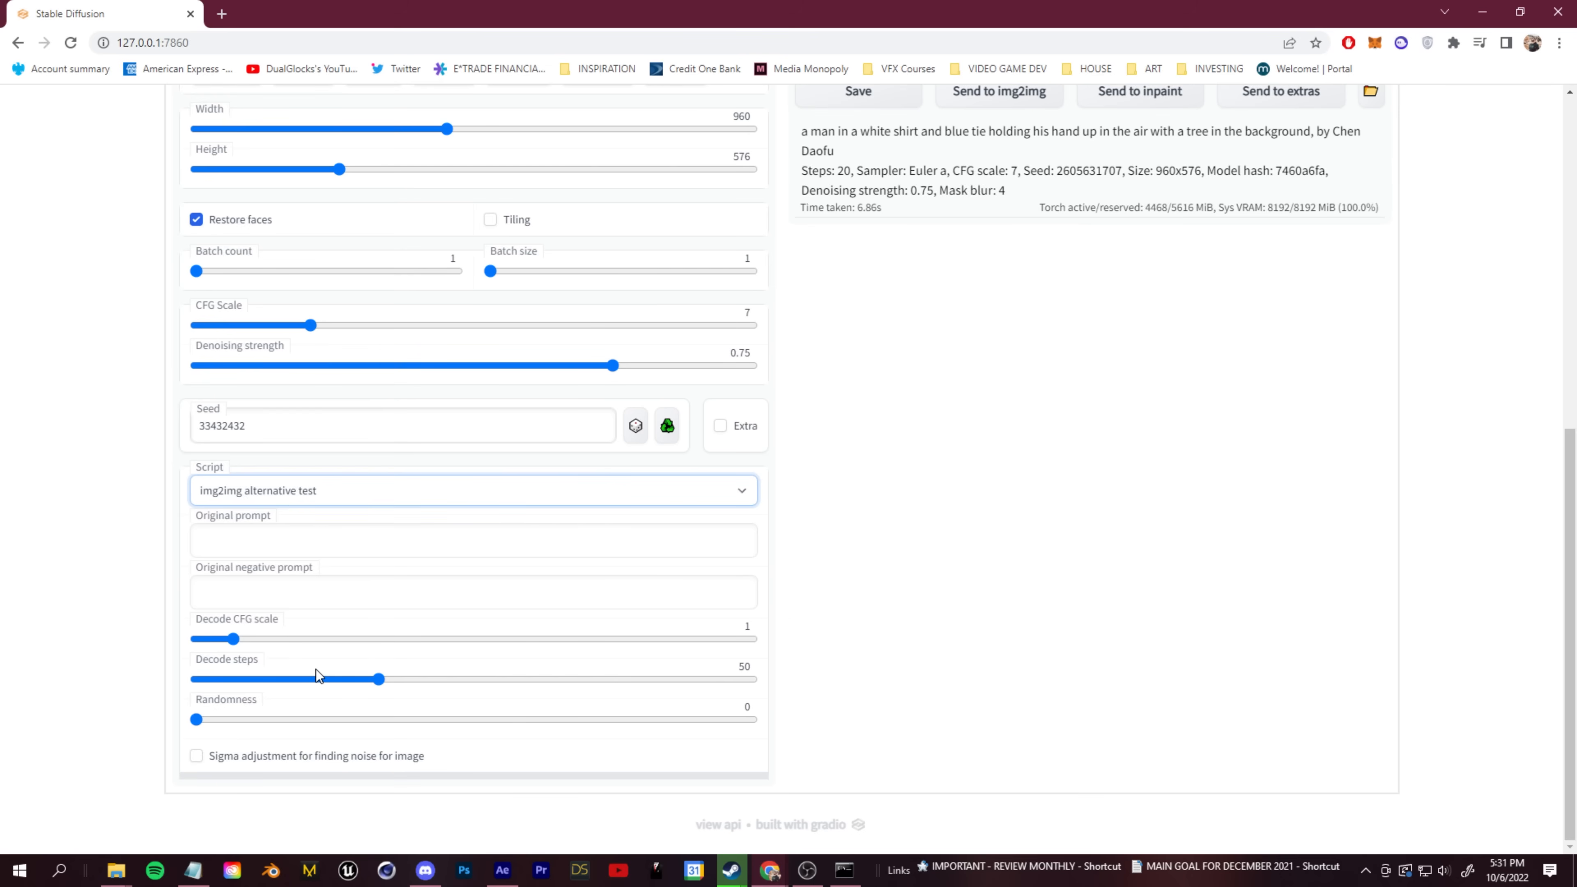
left_click_drag(233, 639, 247, 639)
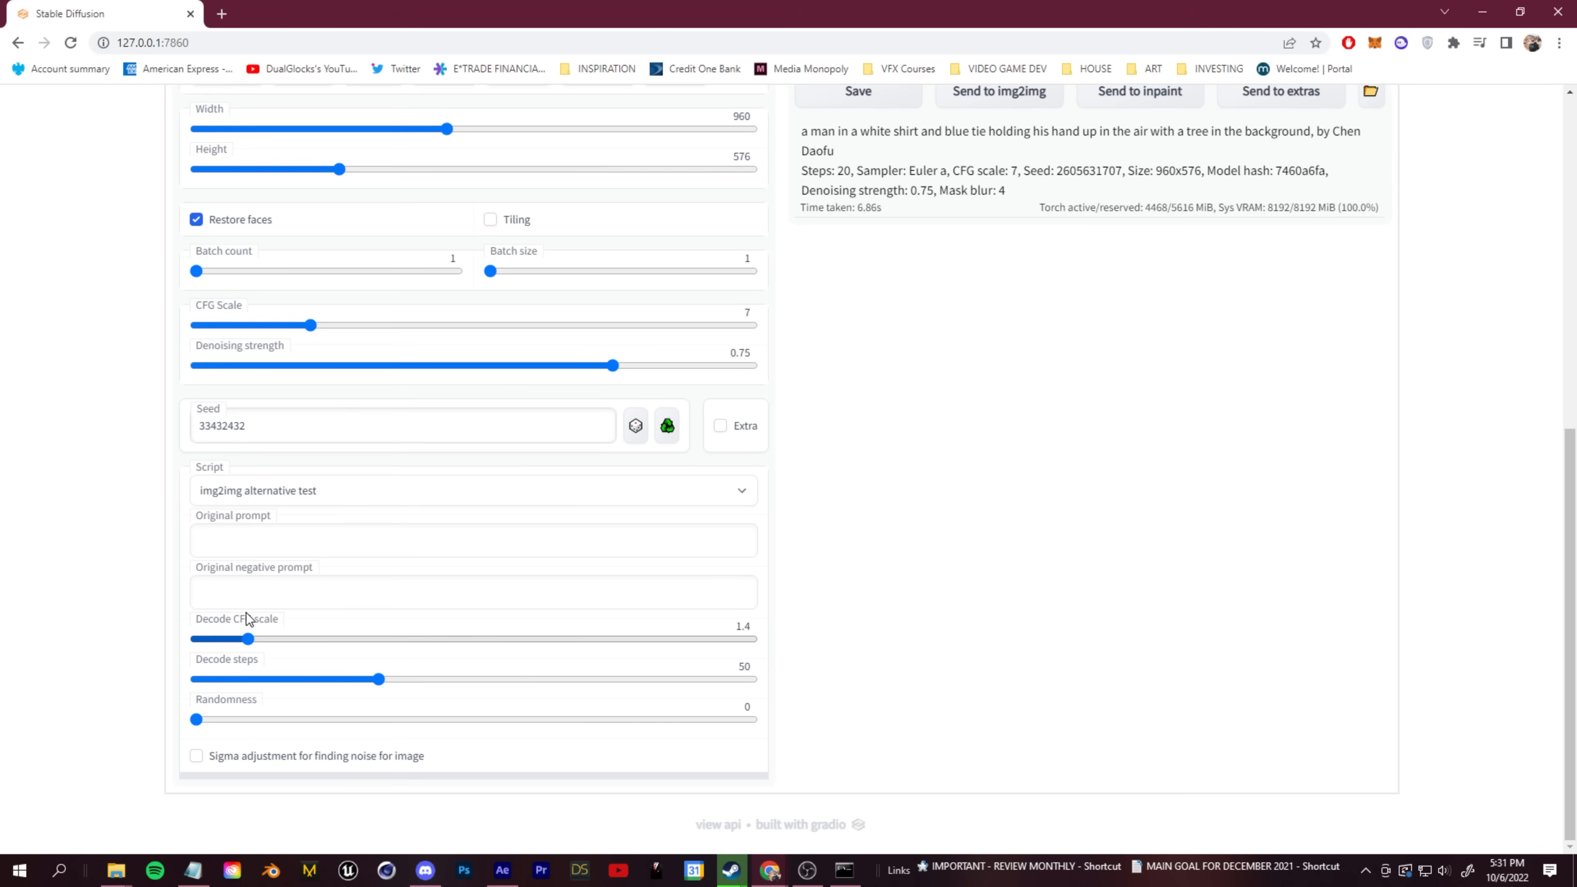
left_click_drag(380, 685, 314, 690)
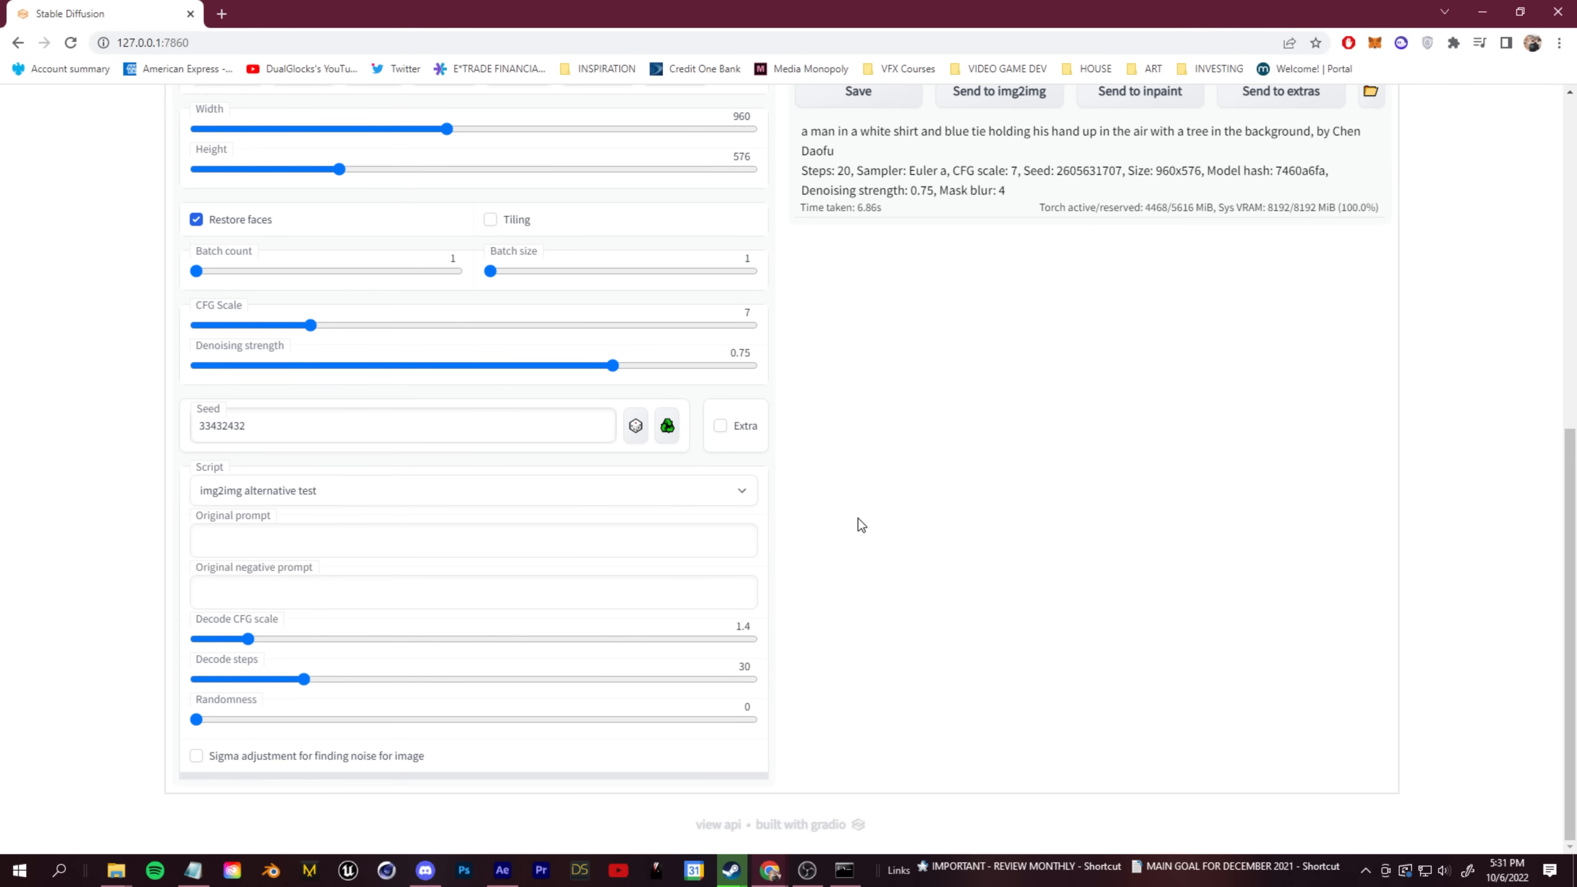
Generate the image with the script applied, and generate it again with the decode CFG scale set to 1.1
scroll(841, 488, "up", 10)
left_click(1217, 187)
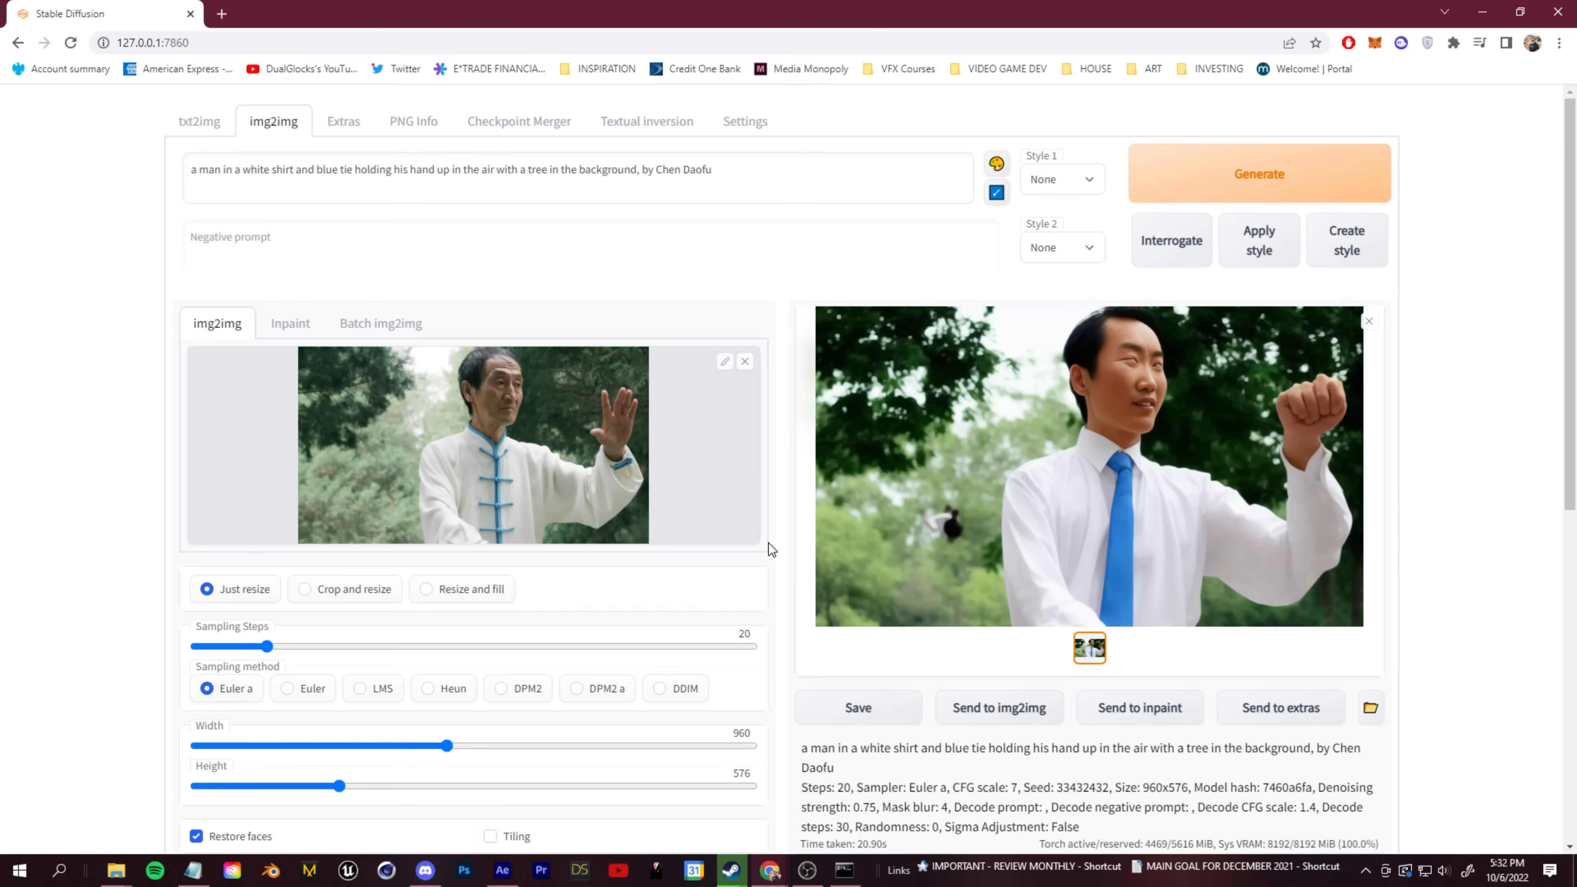
scroll(769, 543, "down", 8)
scroll(727, 507, "down", 2)
left_click_drag(249, 638, 237, 638)
scroll(231, 584, "up", 10)
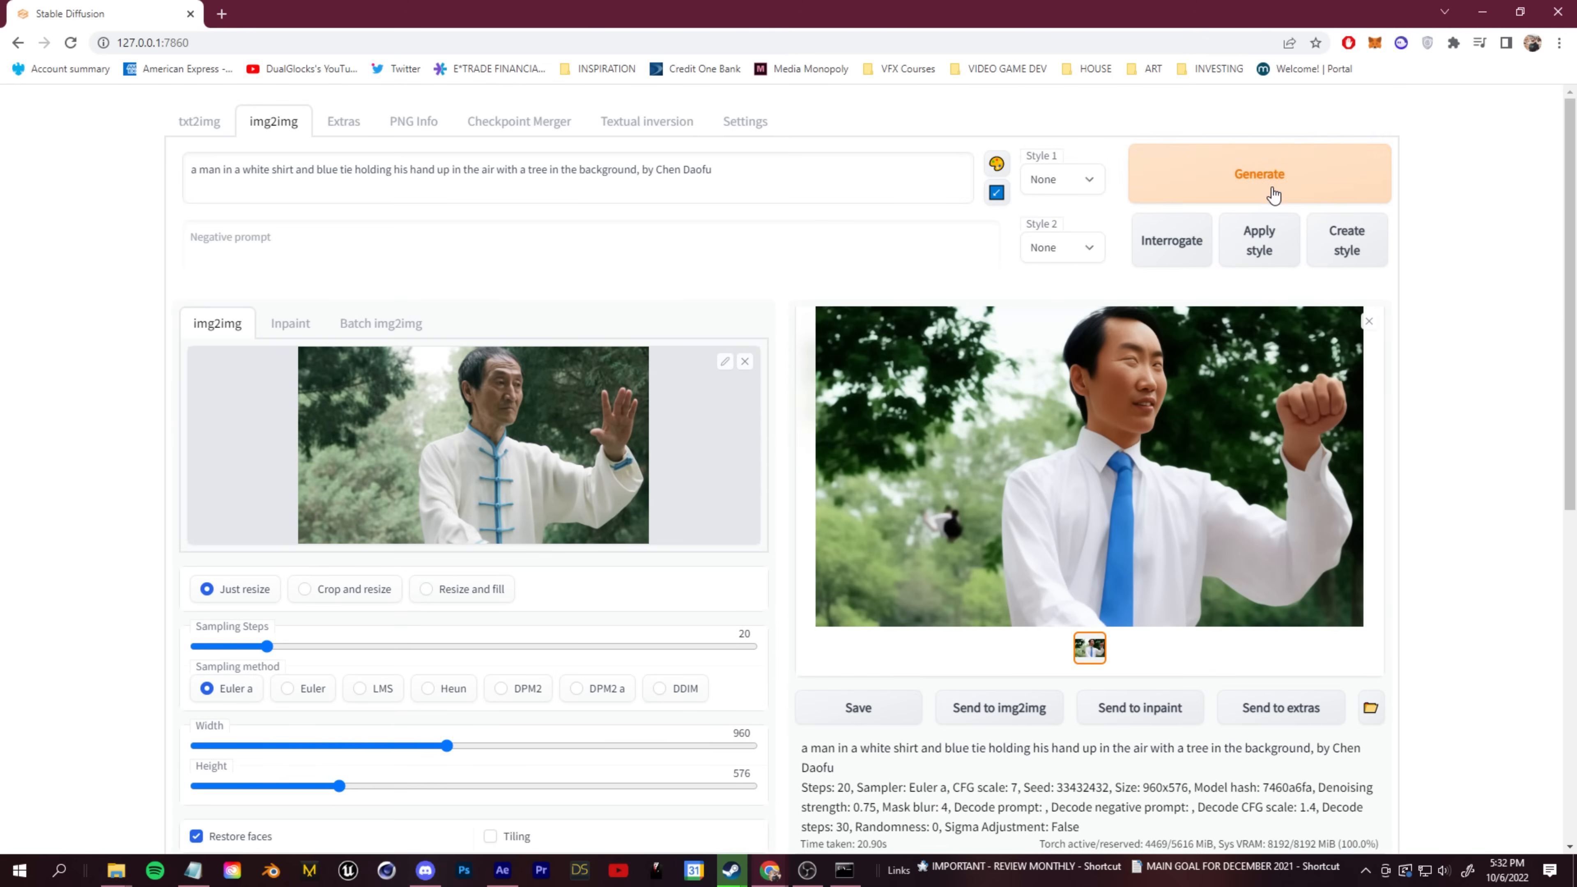
left_click(1273, 195)
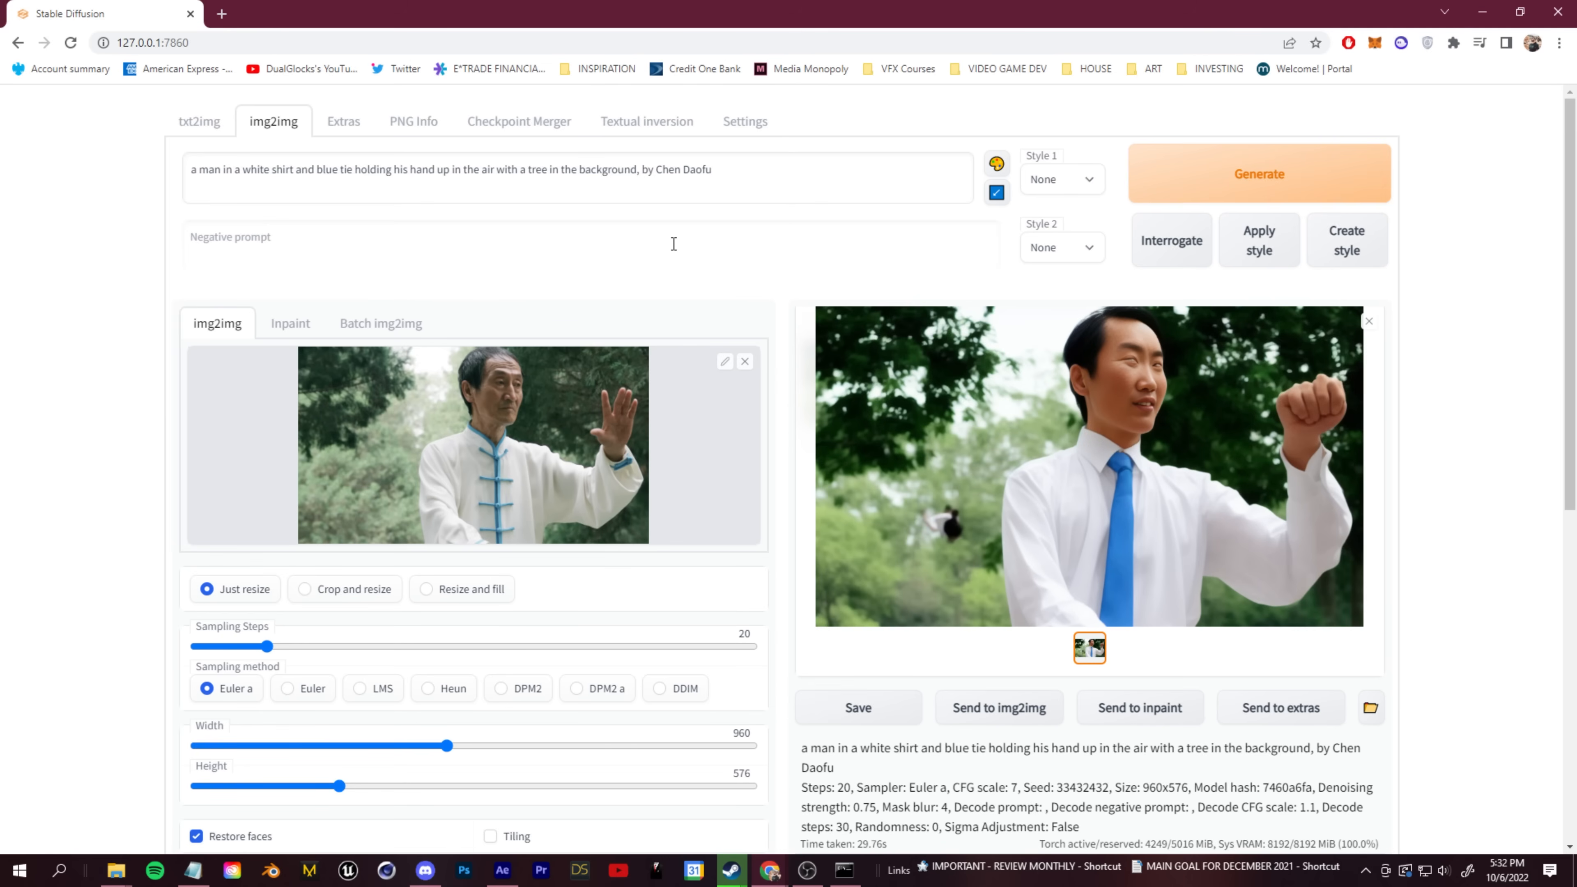
Check the enlarged input image, insert "old asian" before "man" in the prompt, and generate the image again
left_click_drag(191, 170, 276, 169)
left_click(222, 170)
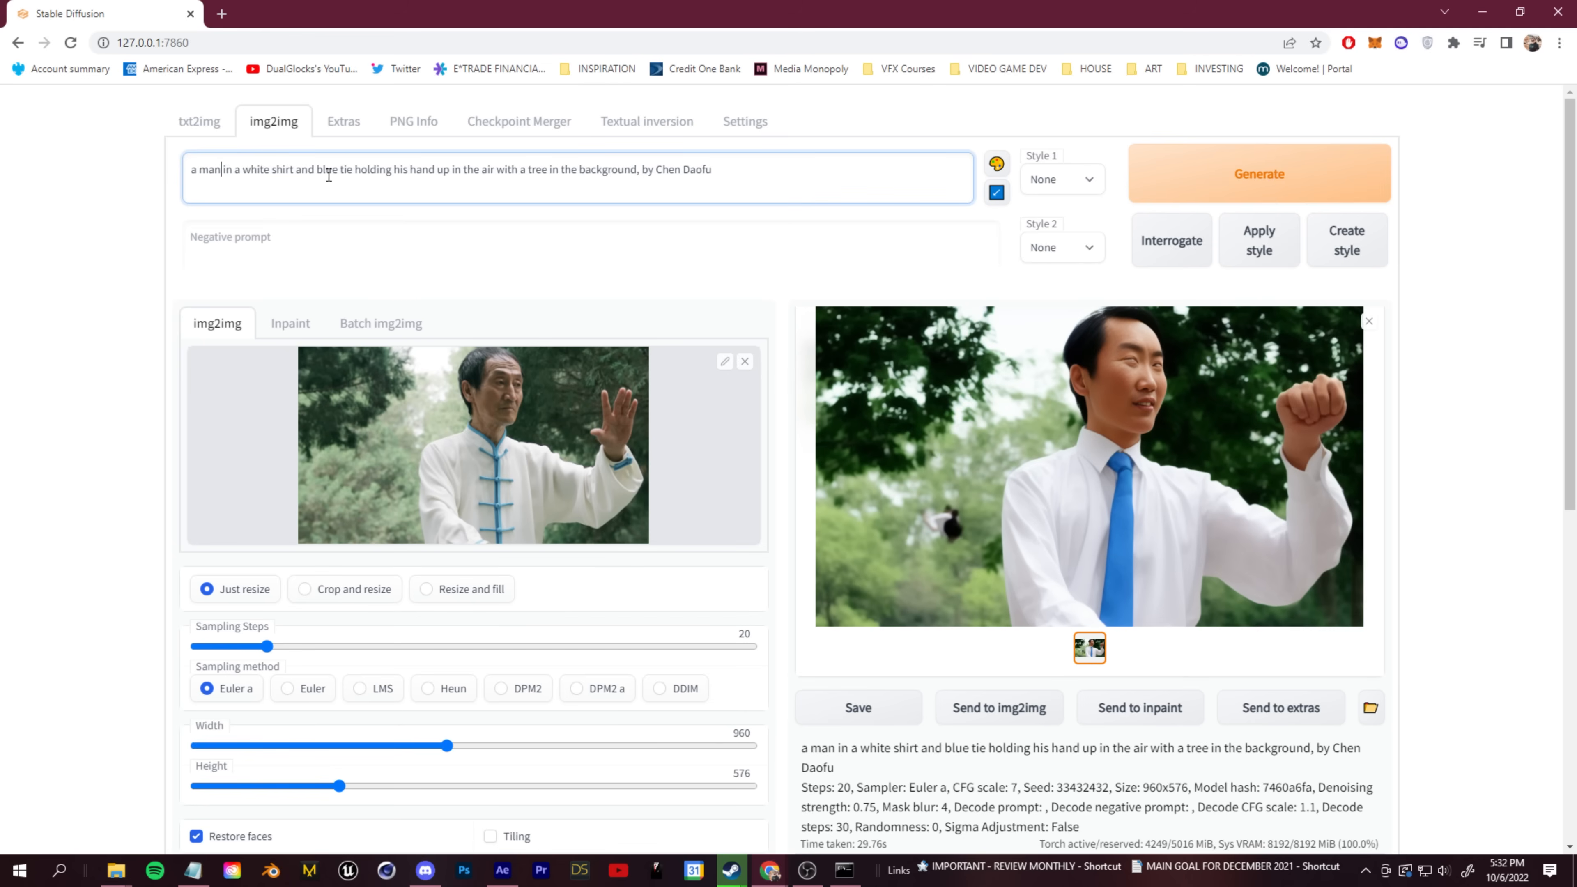
left_click(528, 472)
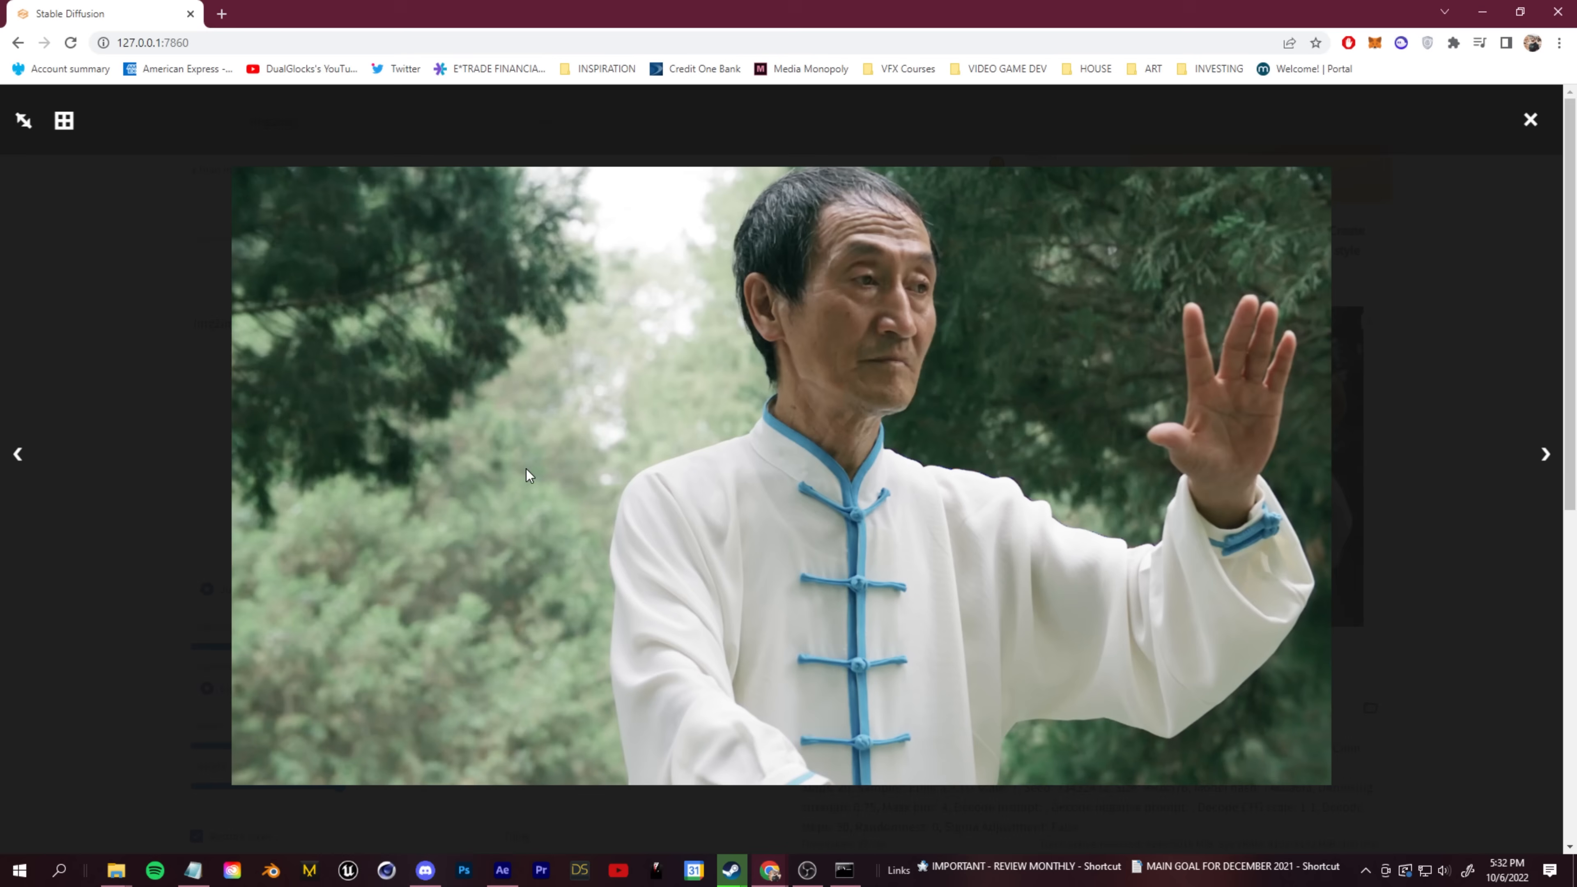
left_click(103, 357)
left_click(198, 170)
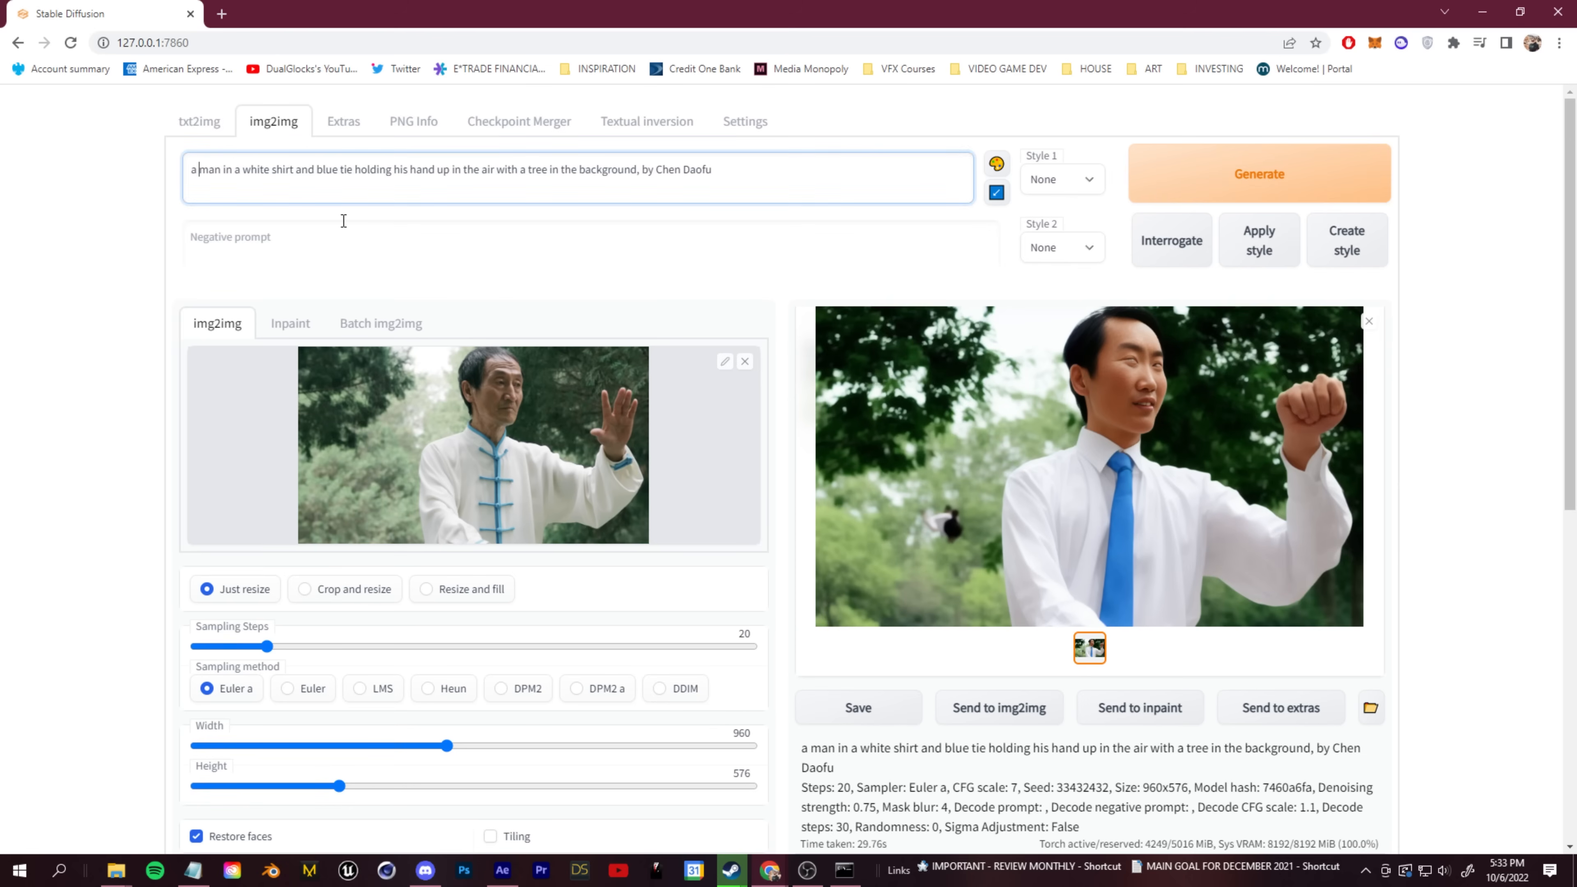
type("old asian")
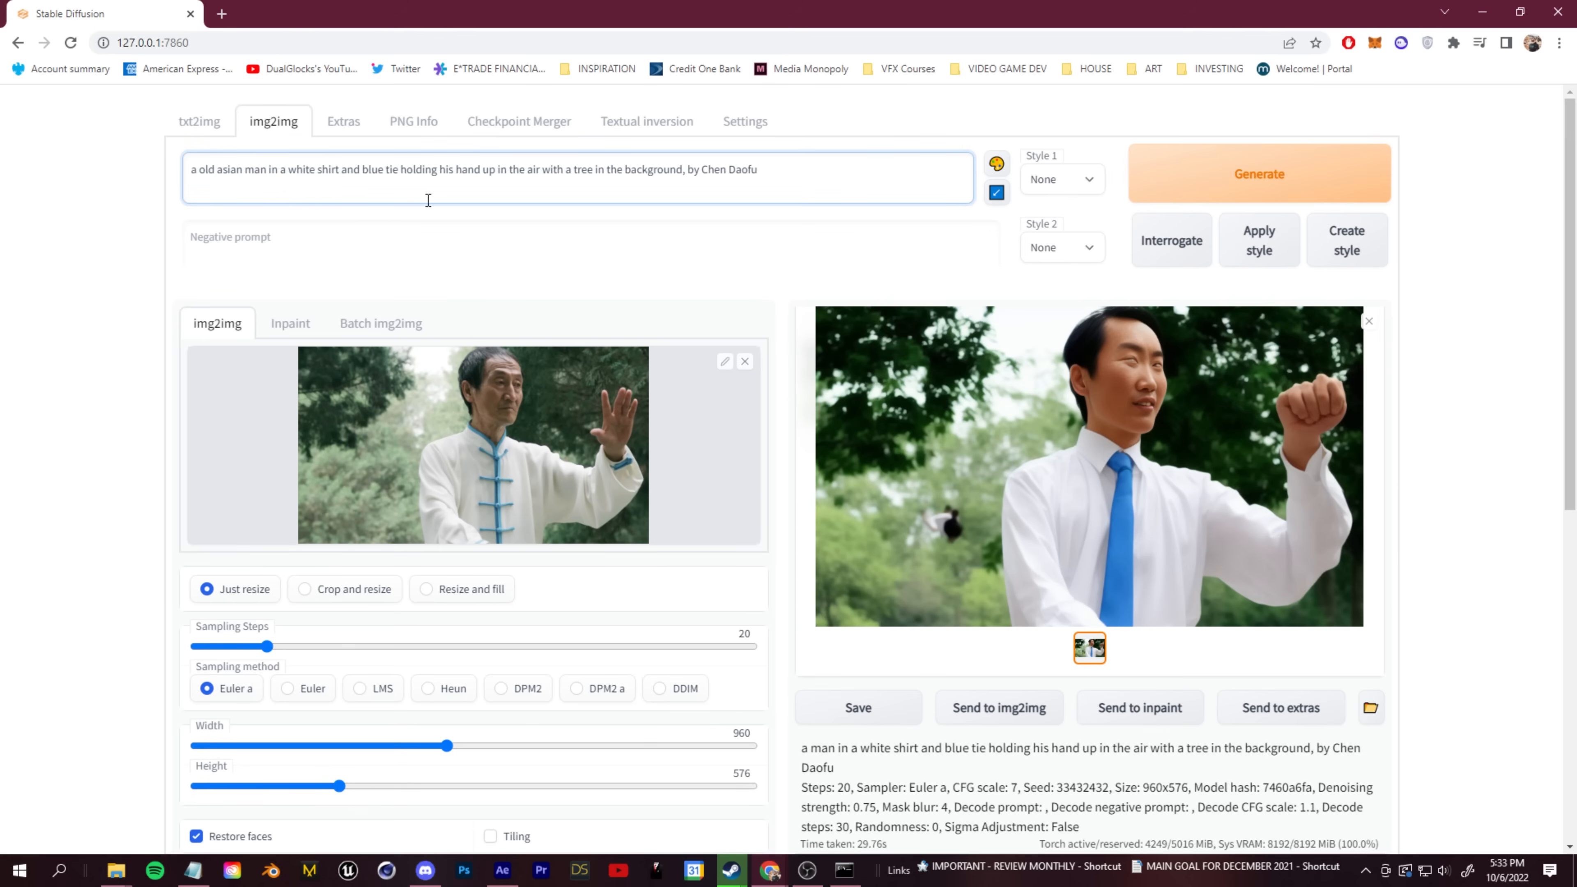
left_click(1183, 193)
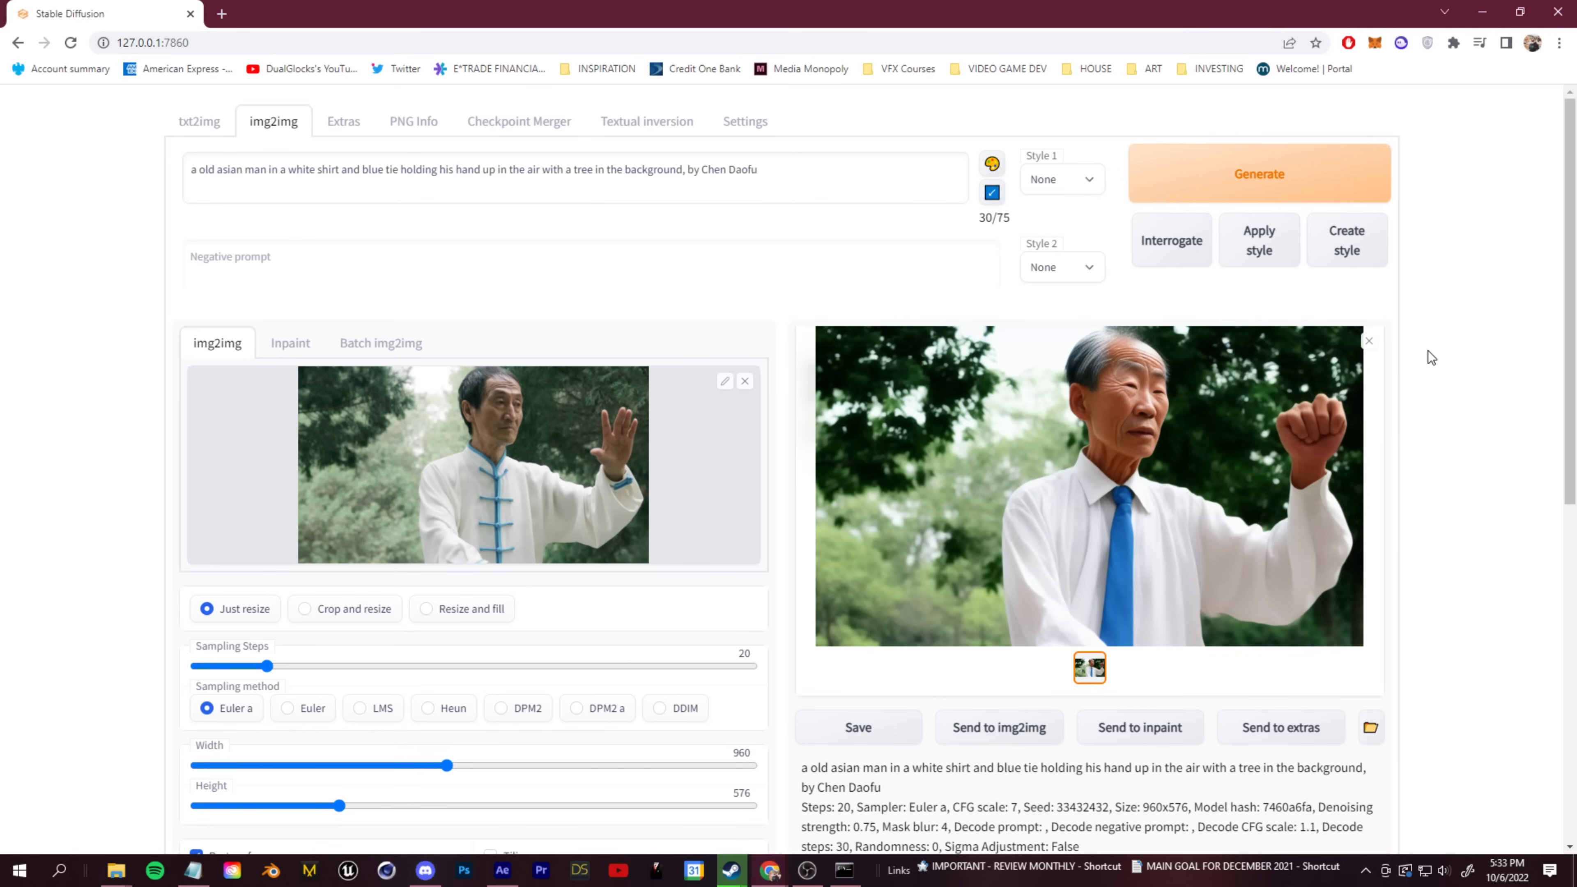
Examine the input image at full size and read the description of the denoising strength setting
left_click(559, 442)
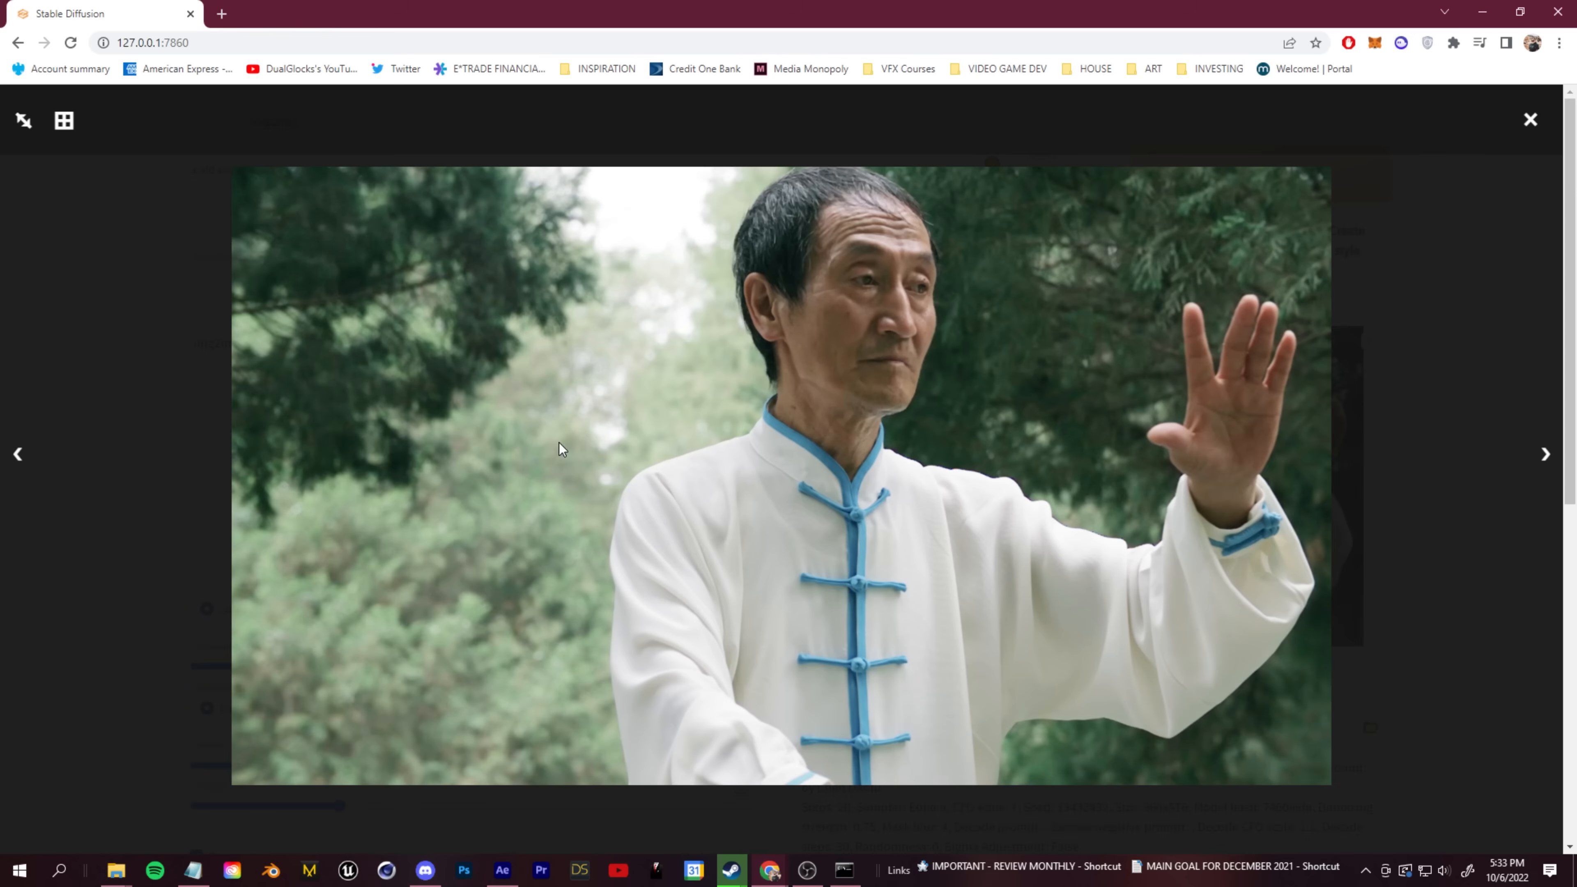
left_click(94, 370)
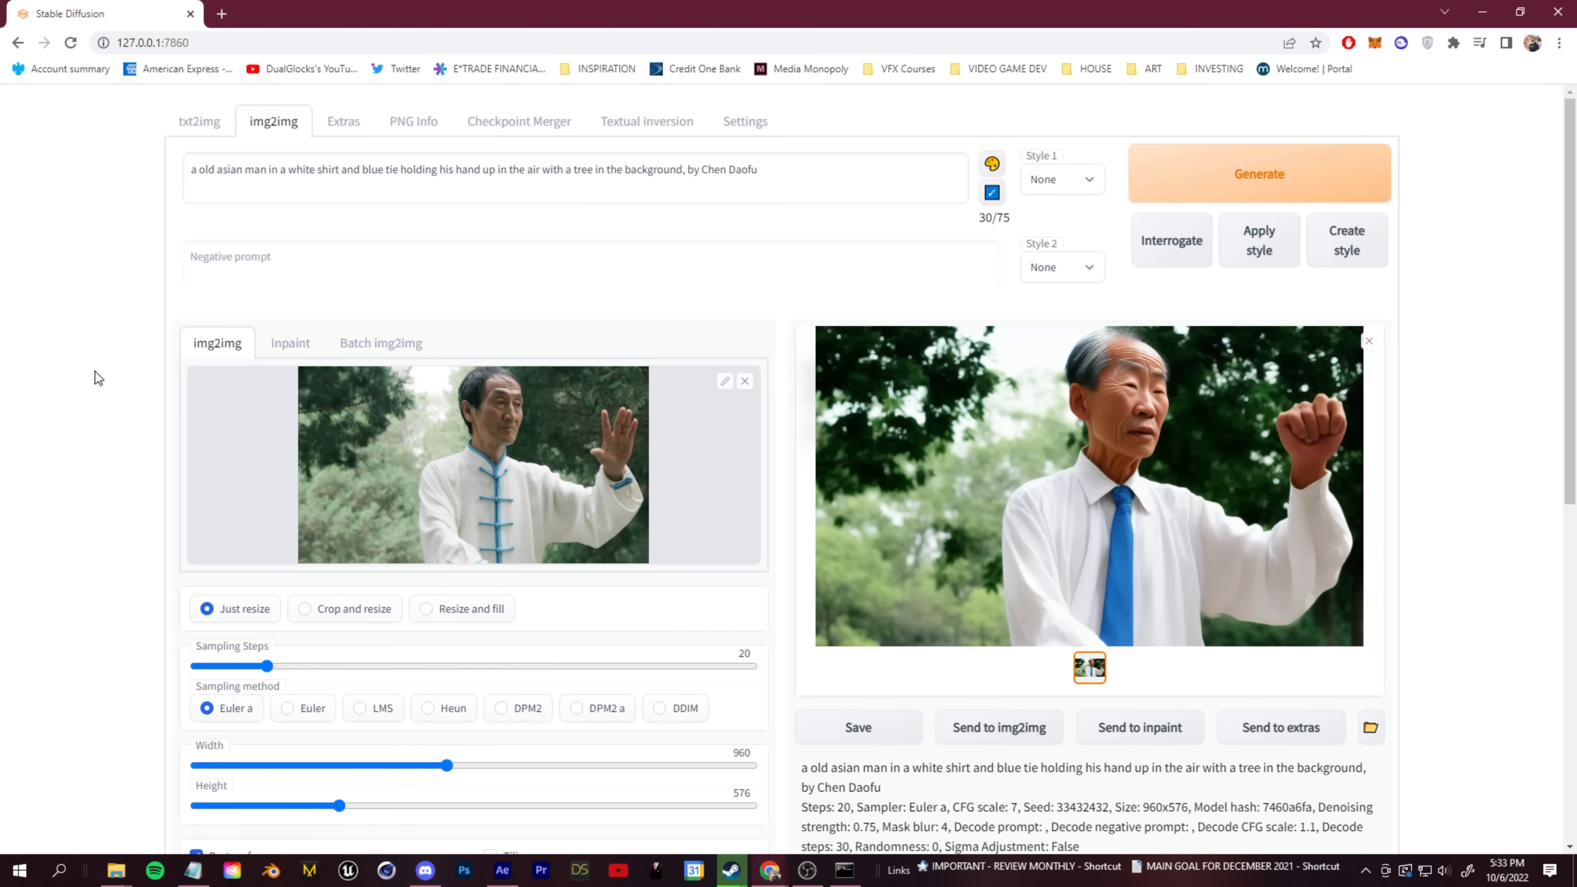
scroll(90, 372, "down", 4)
scroll(92, 371, "down", 4)
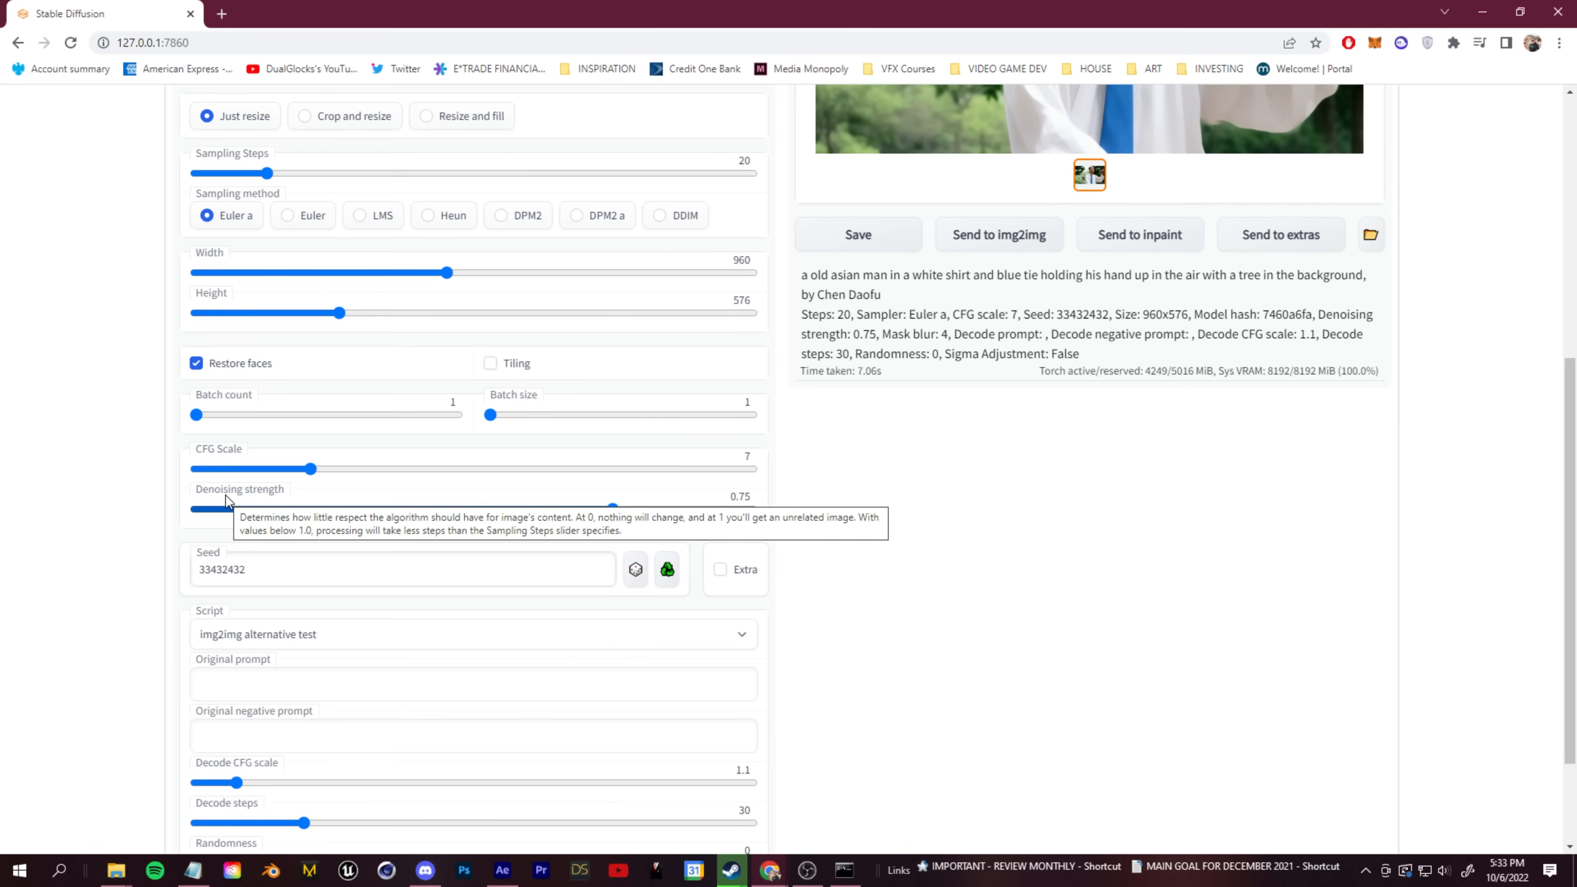
mouse_move(214, 447)
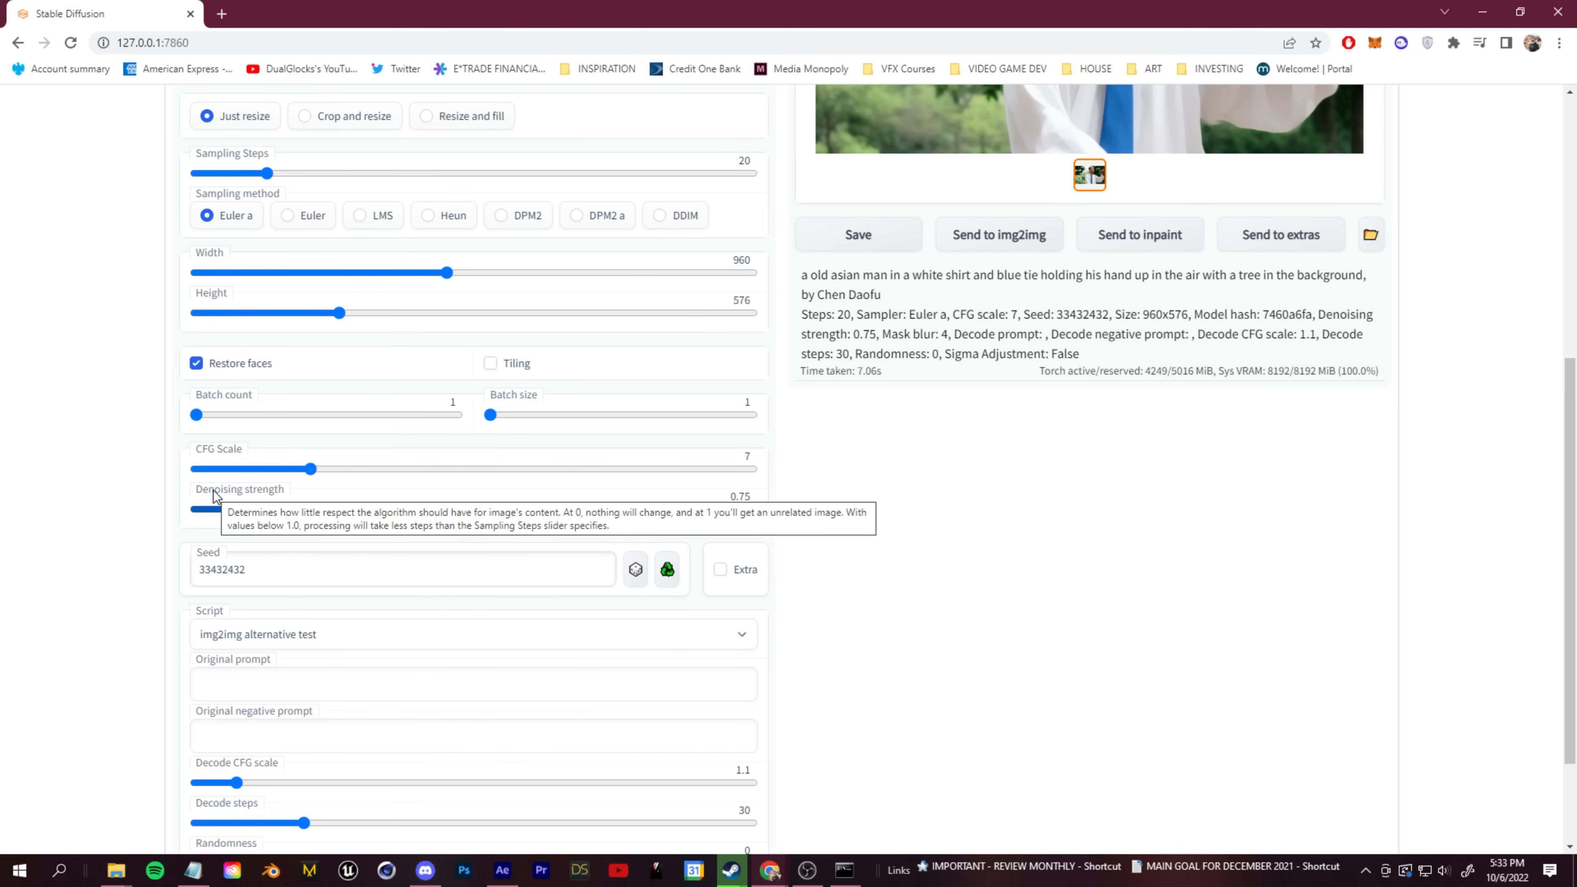
scroll(733, 663, "up", 3)
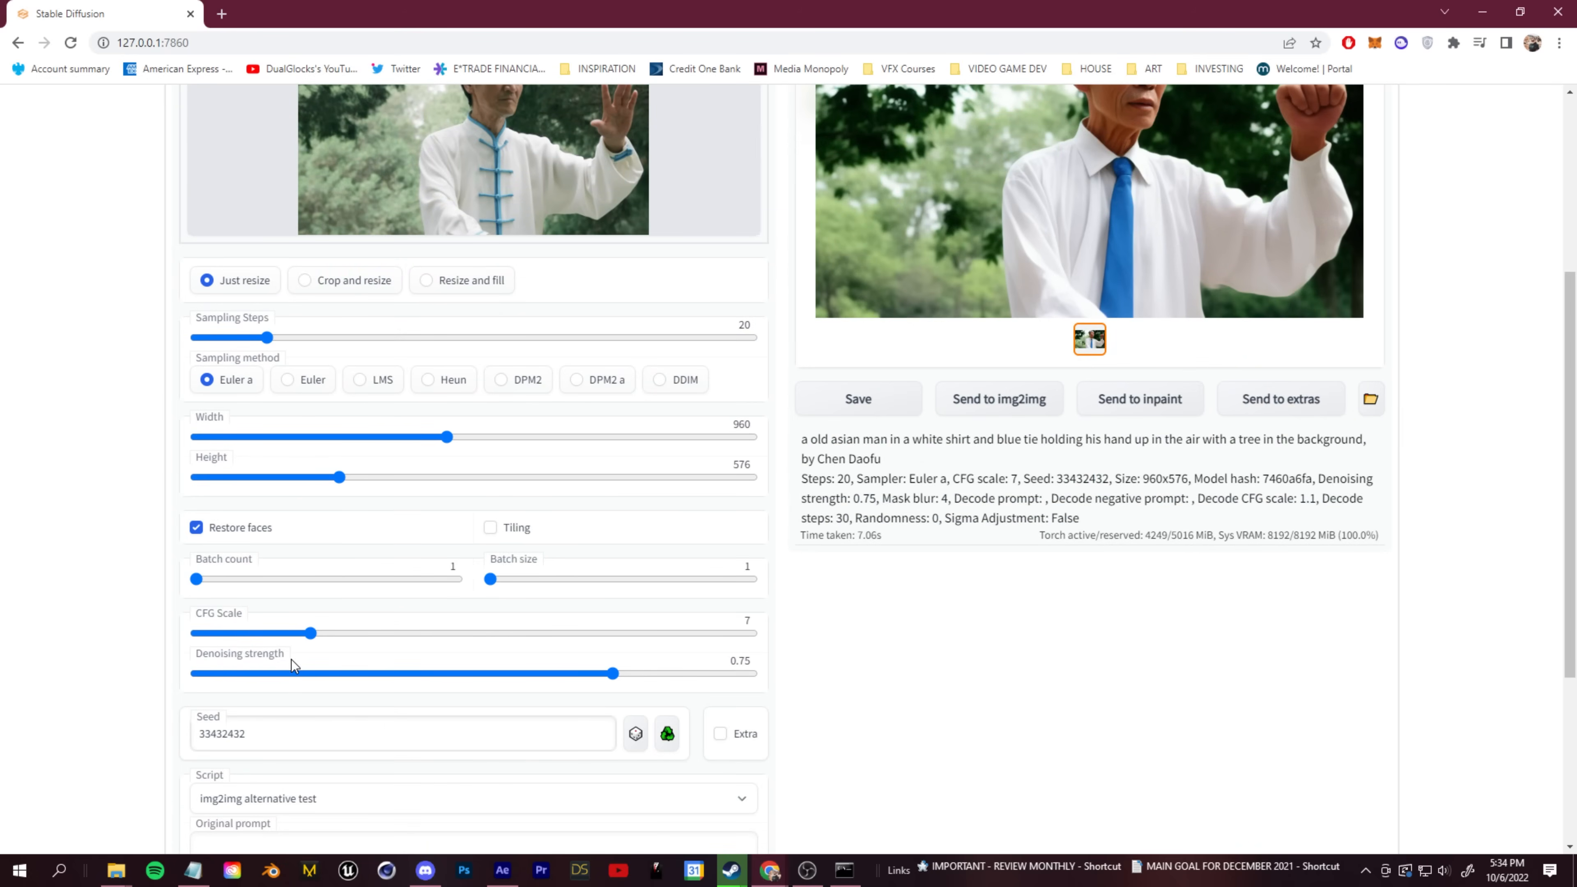
scroll(387, 659, "up", 3)
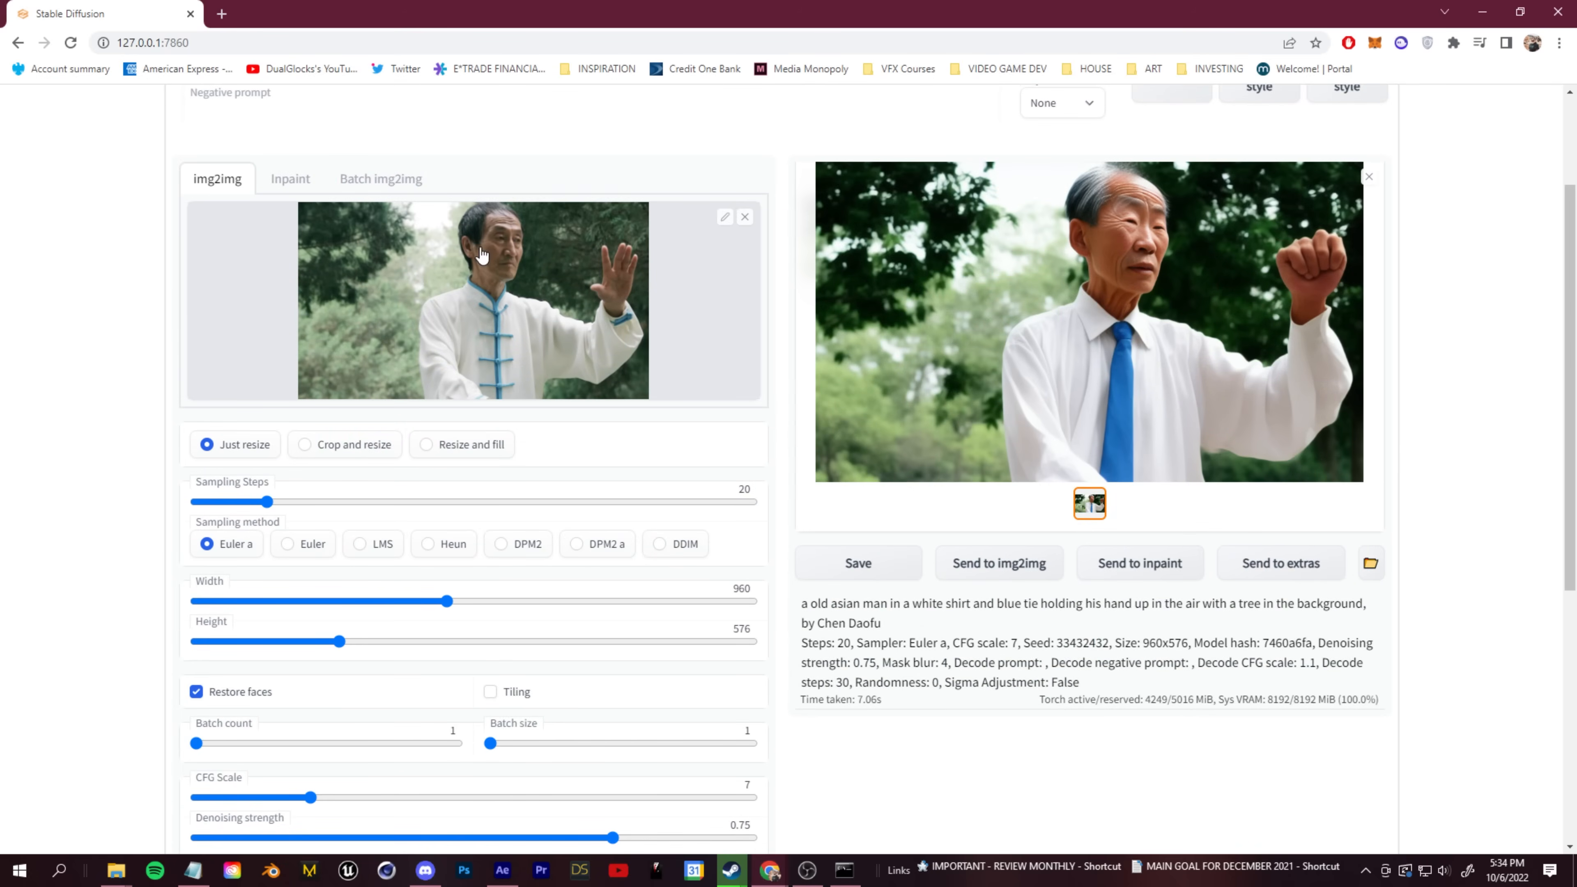
Set the denoising strength to 0.35, generate the image, and compare it with the input
scroll(514, 426, "down", 3)
left_click(539, 674)
left_click_drag(536, 679, 391, 673)
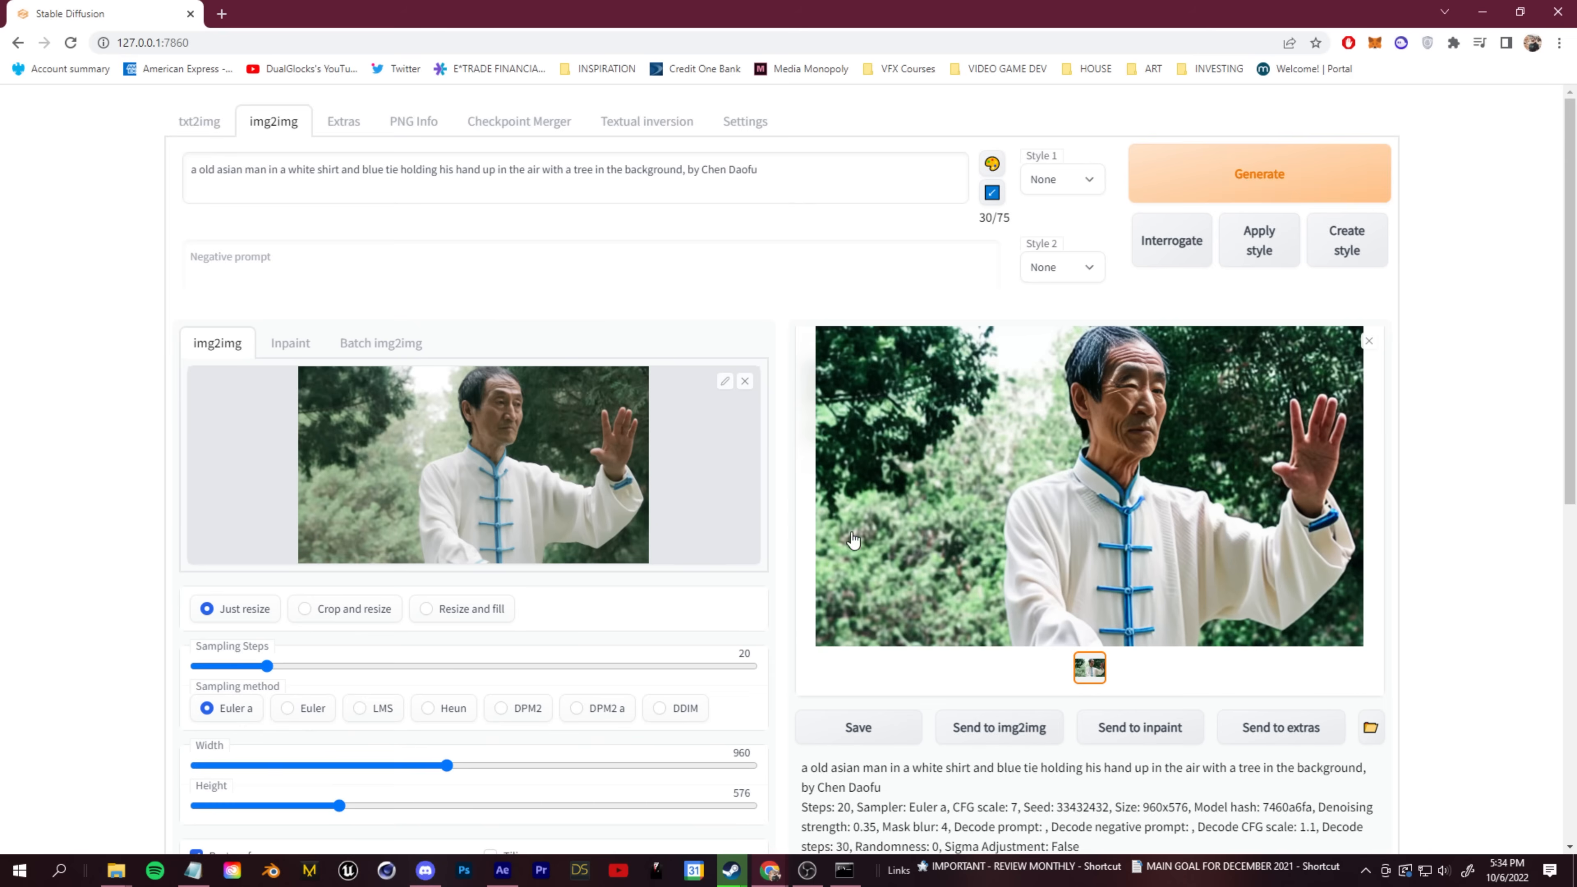
scroll(912, 556, "down", 4)
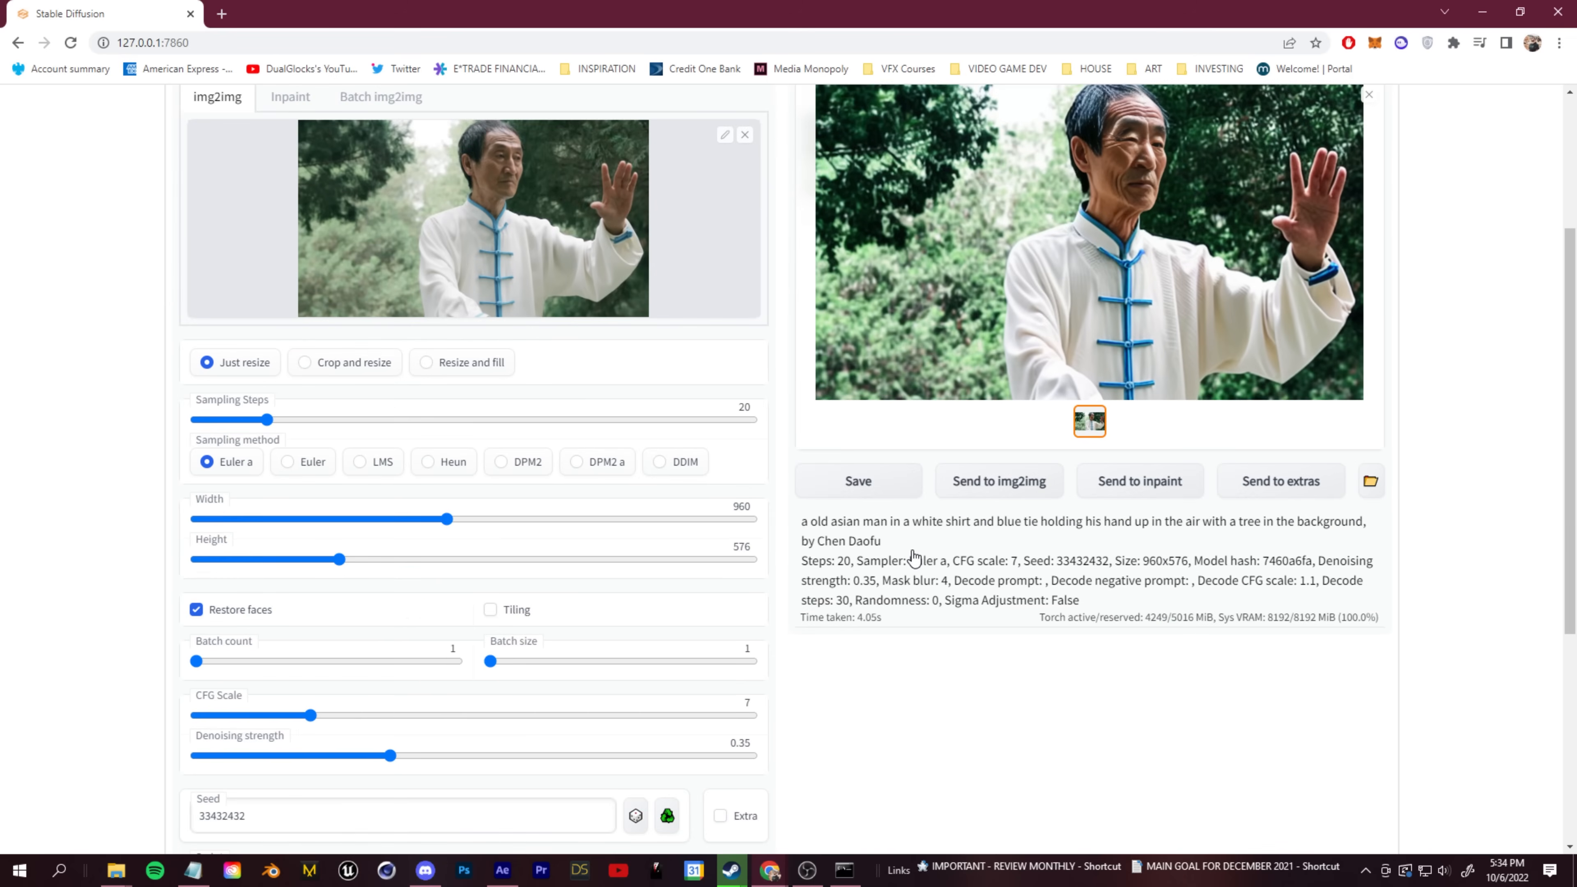
scroll(914, 557, "up", 3)
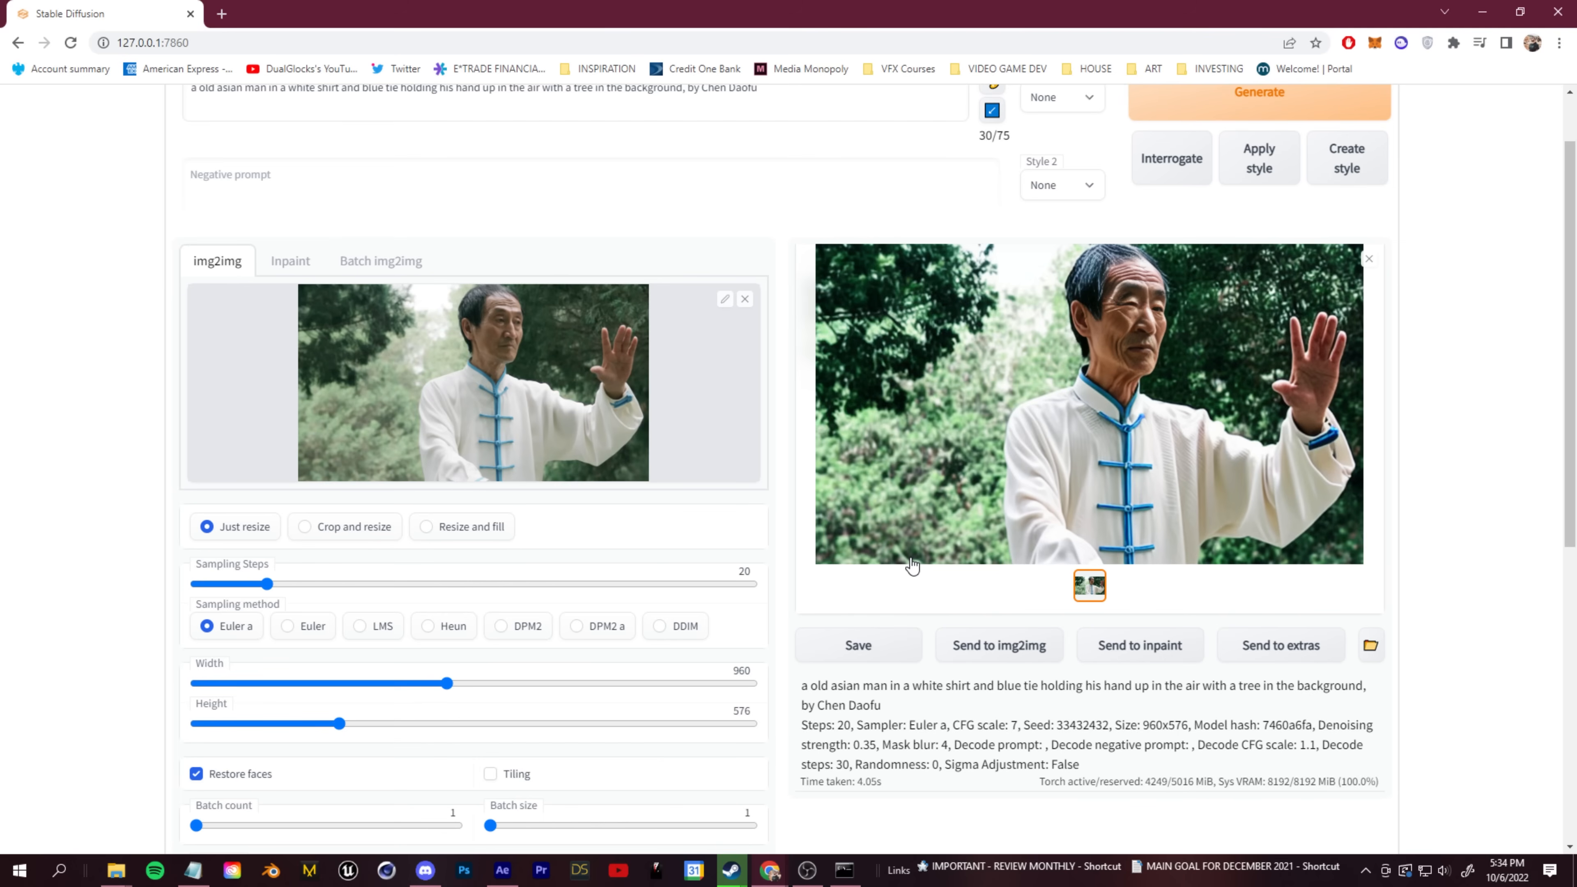
Copy the whole main prompt into the script's Original prompt
scroll(912, 565, "up", 2)
left_click_drag(831, 169, 125, 184)
key("ctrl+c")
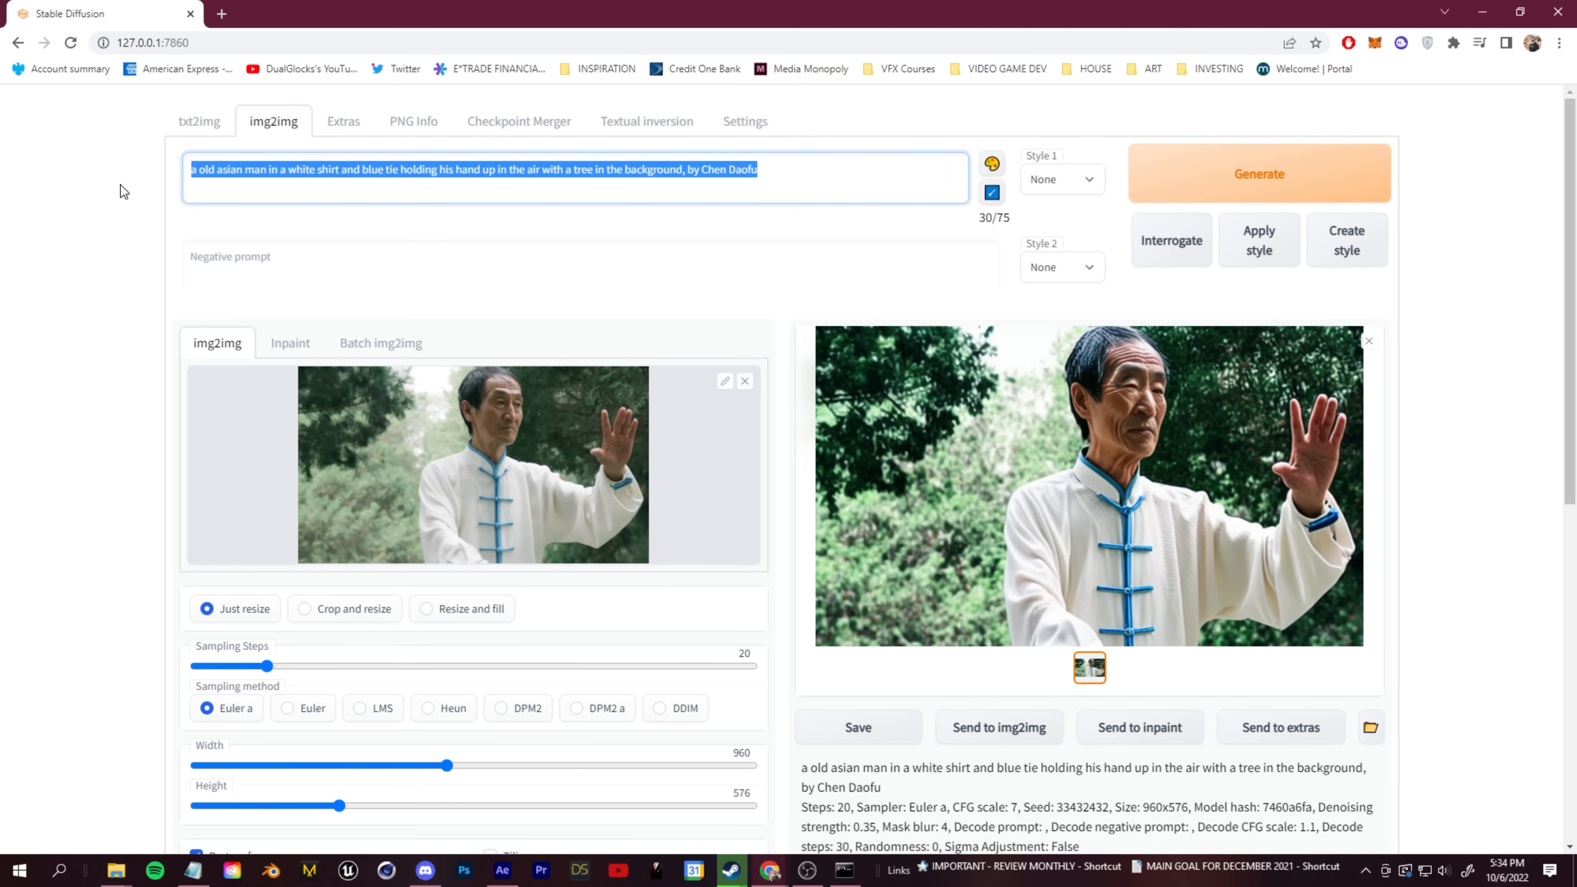
scroll(78, 423, "down", 10)
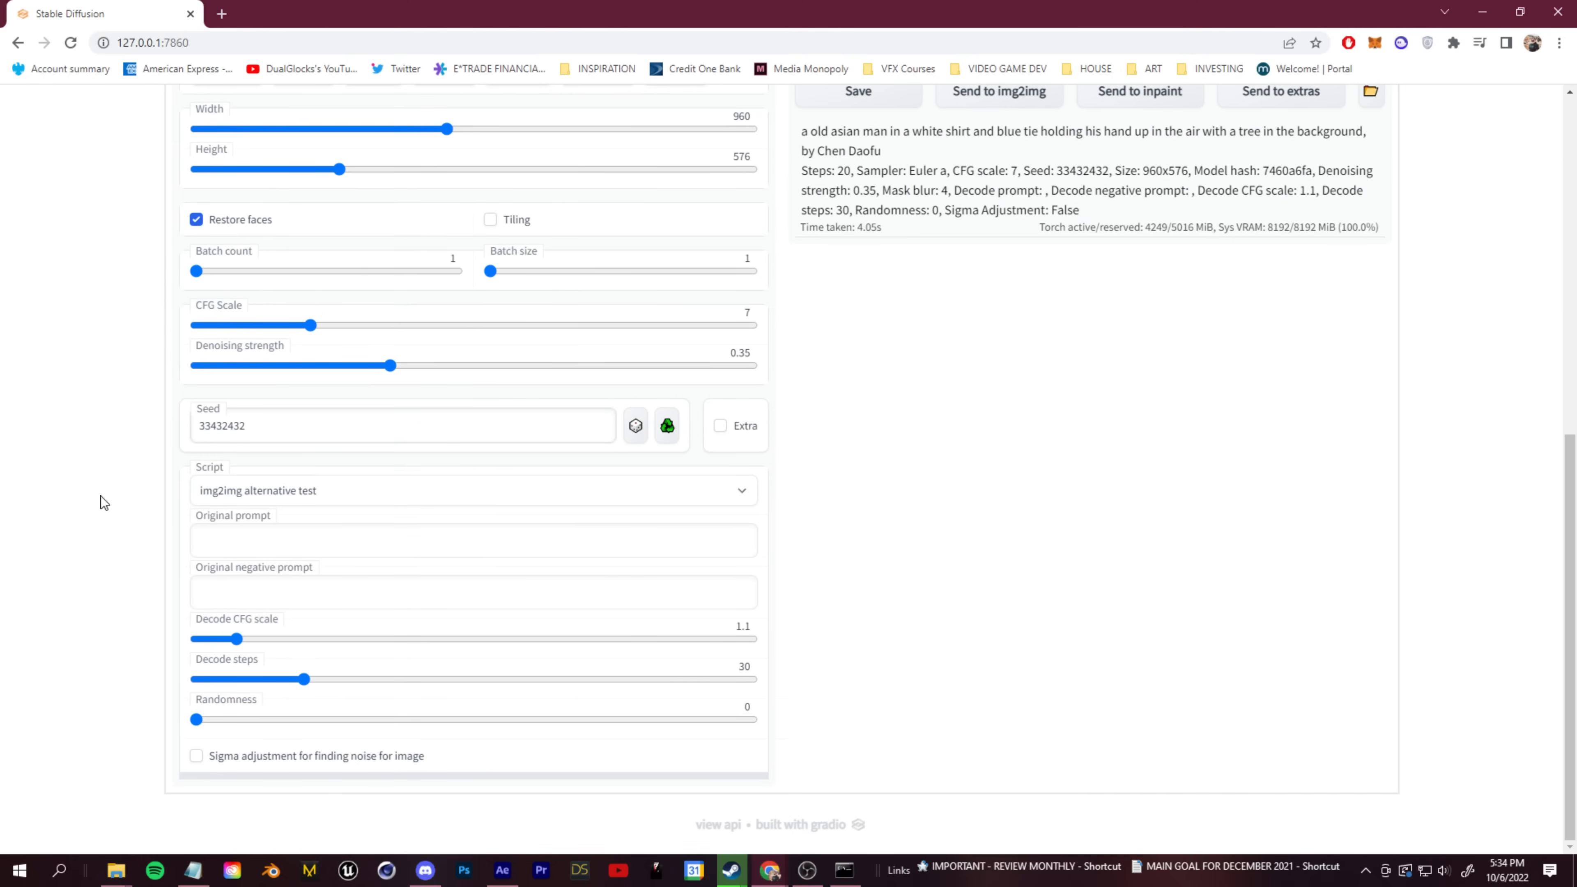
left_click(232, 550)
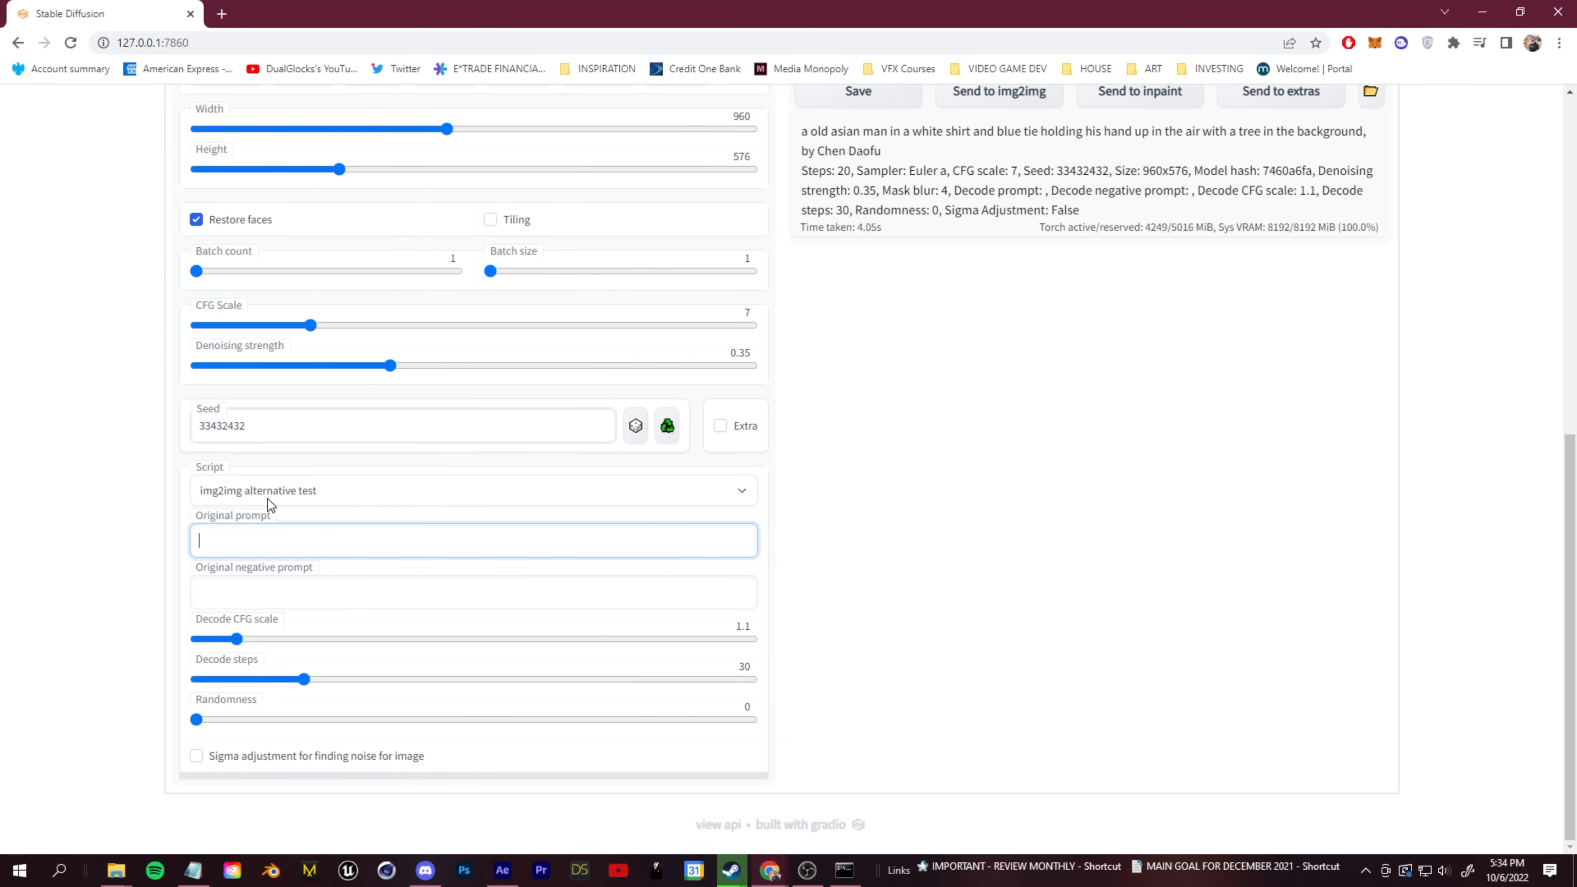
key("ctrl+v")
scroll(101, 525, "up", 10)
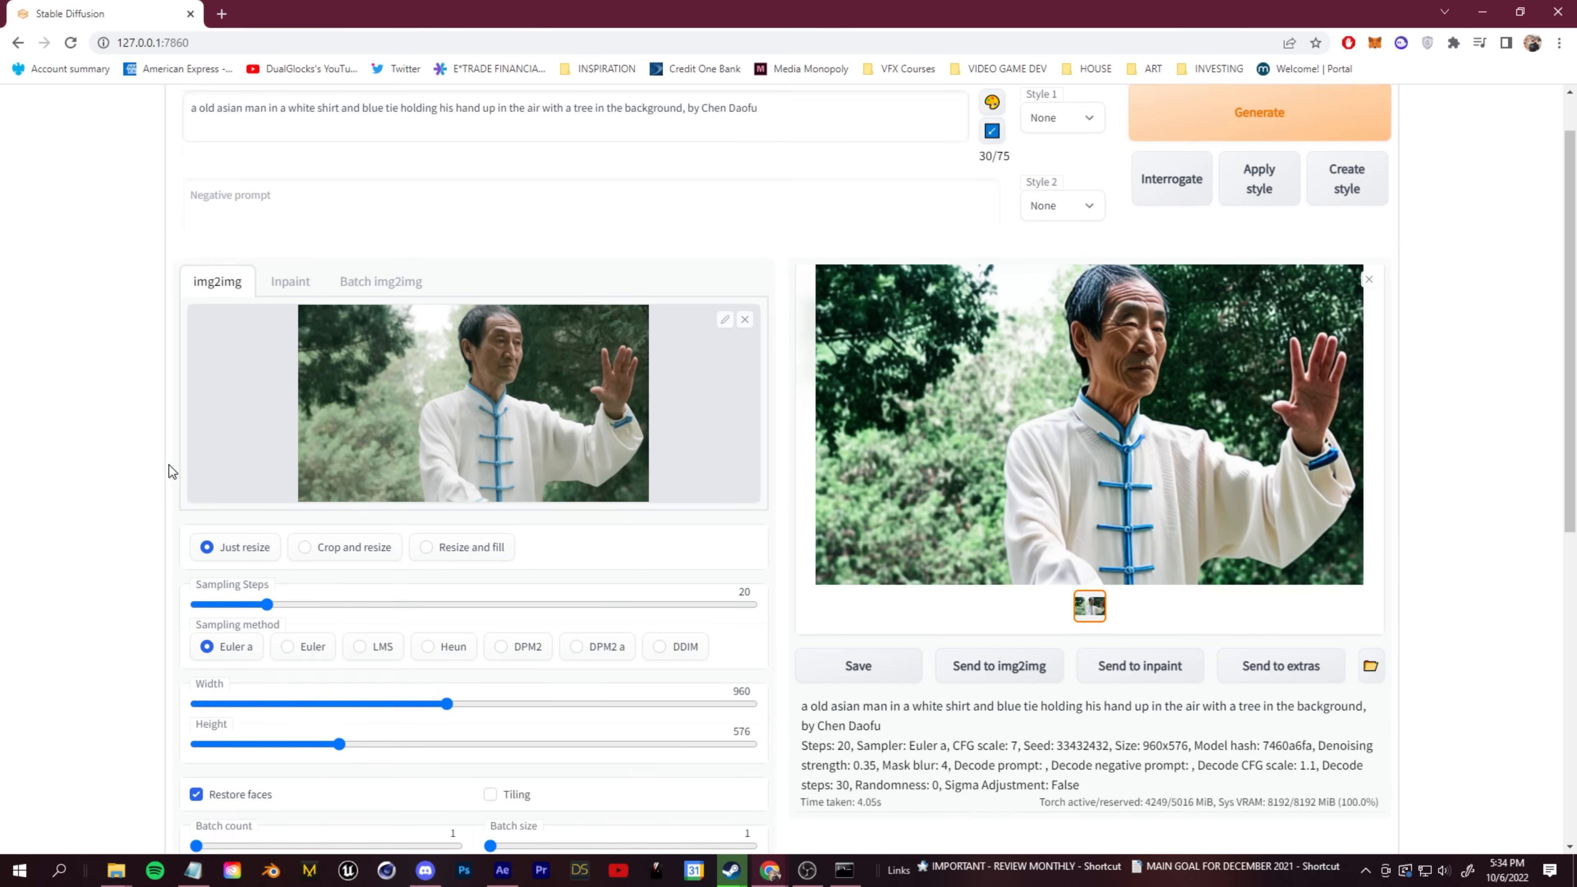
Replace the artist credit at the end of the main prompt with "Anime art style" and generate the image
left_click(789, 172)
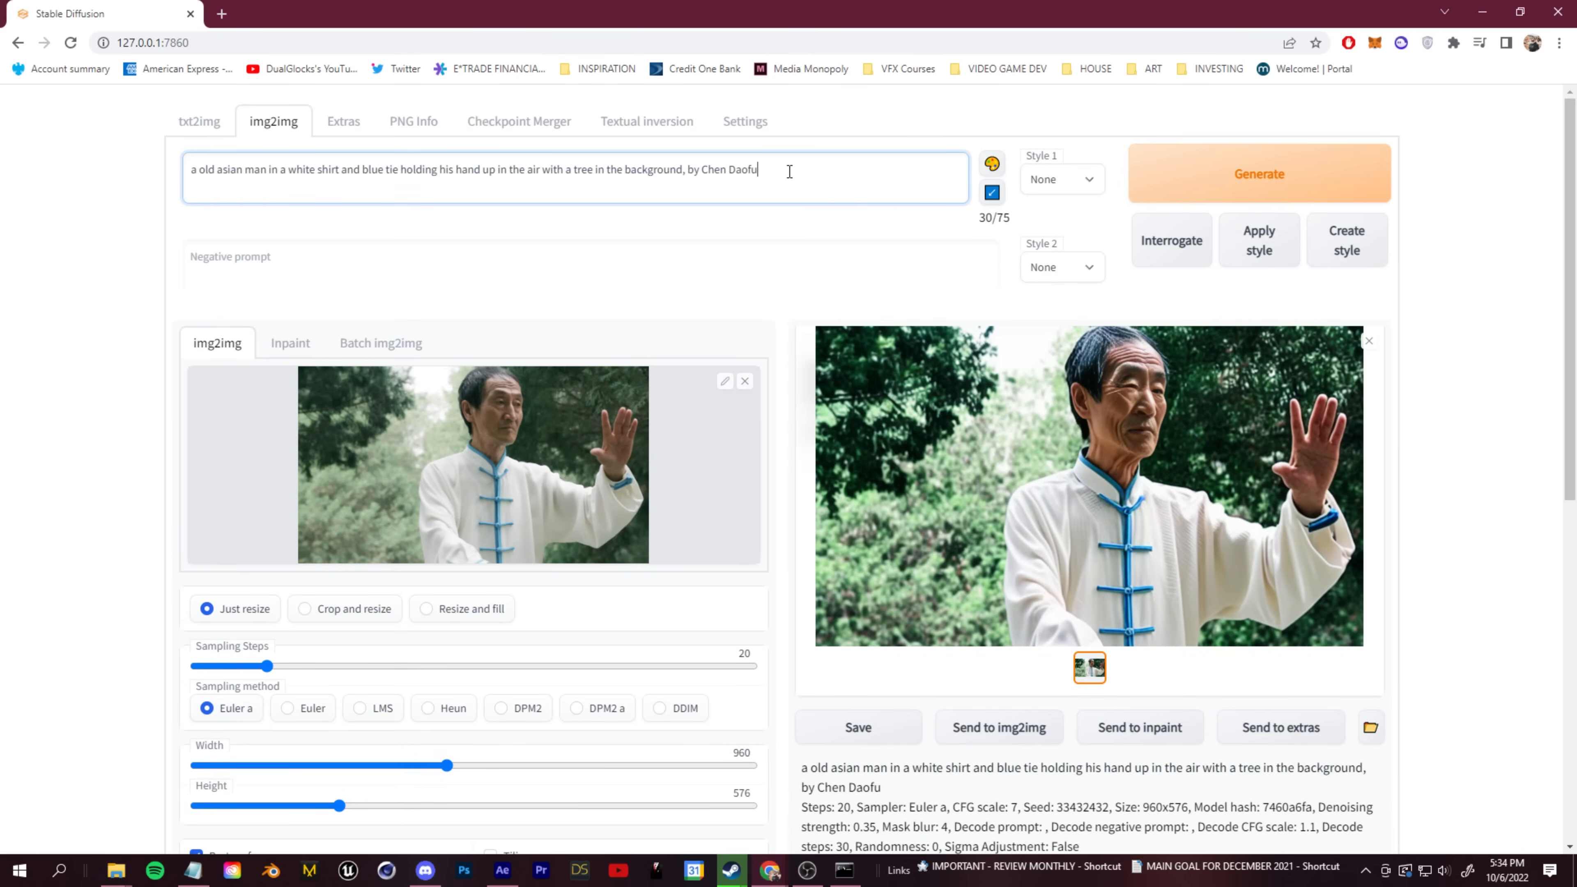
left_click_drag(790, 173, 700, 174)
key("BackSpace")
key("BackSpace")
key("BackSpace")
key("BackSpace")
type("Anime art style")
left_click(1324, 175)
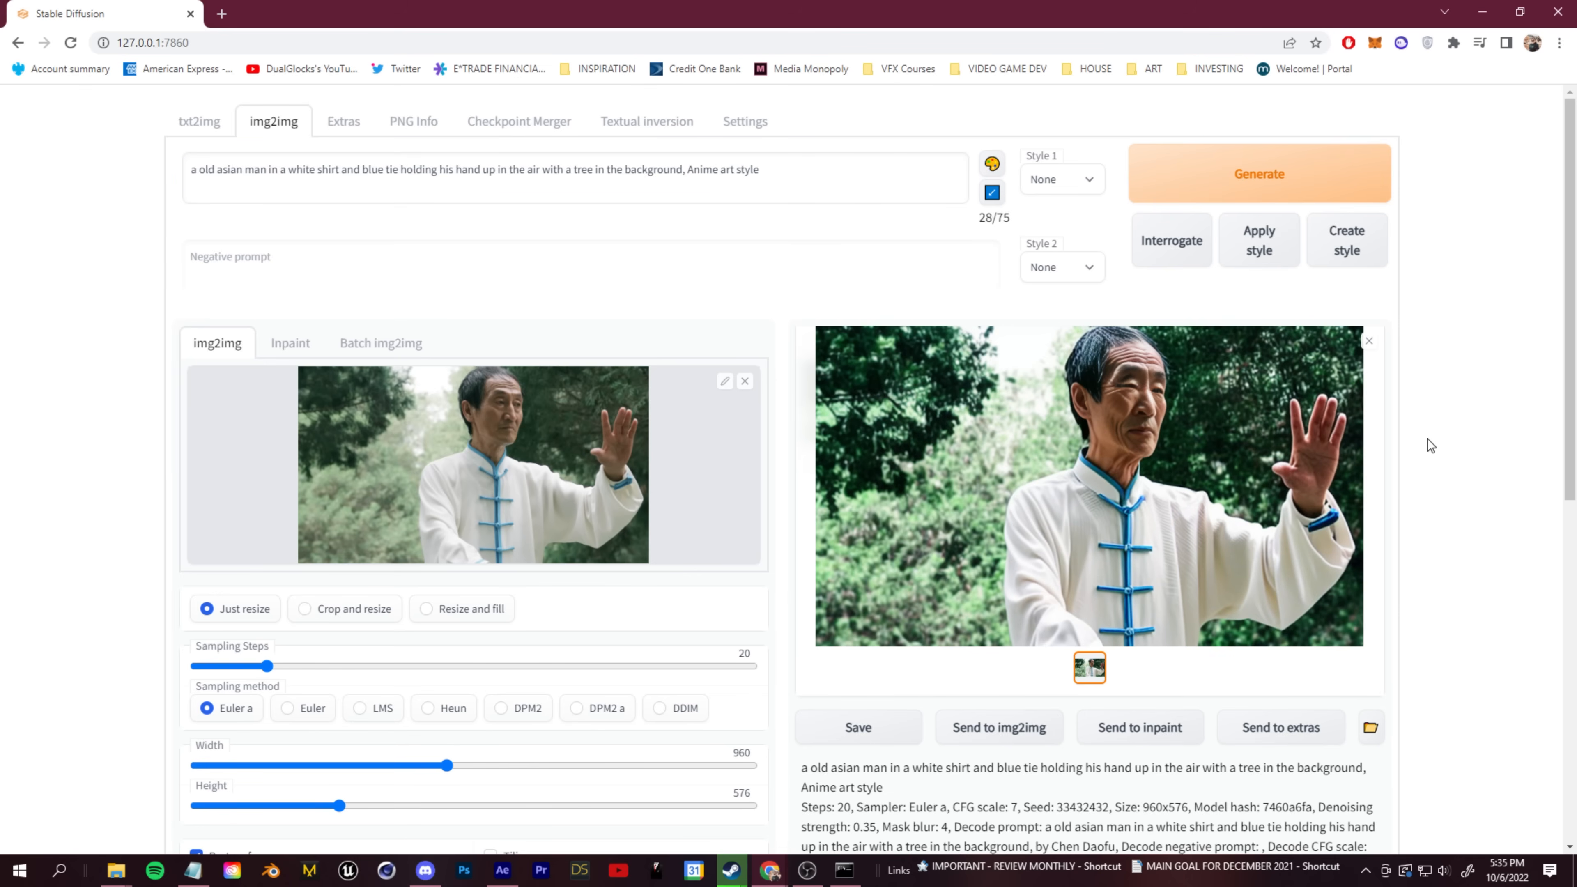
Set the denoising strength to 0.66 and the CFG scale to 20, and generate the image again
scroll(1427, 439, "down", 1)
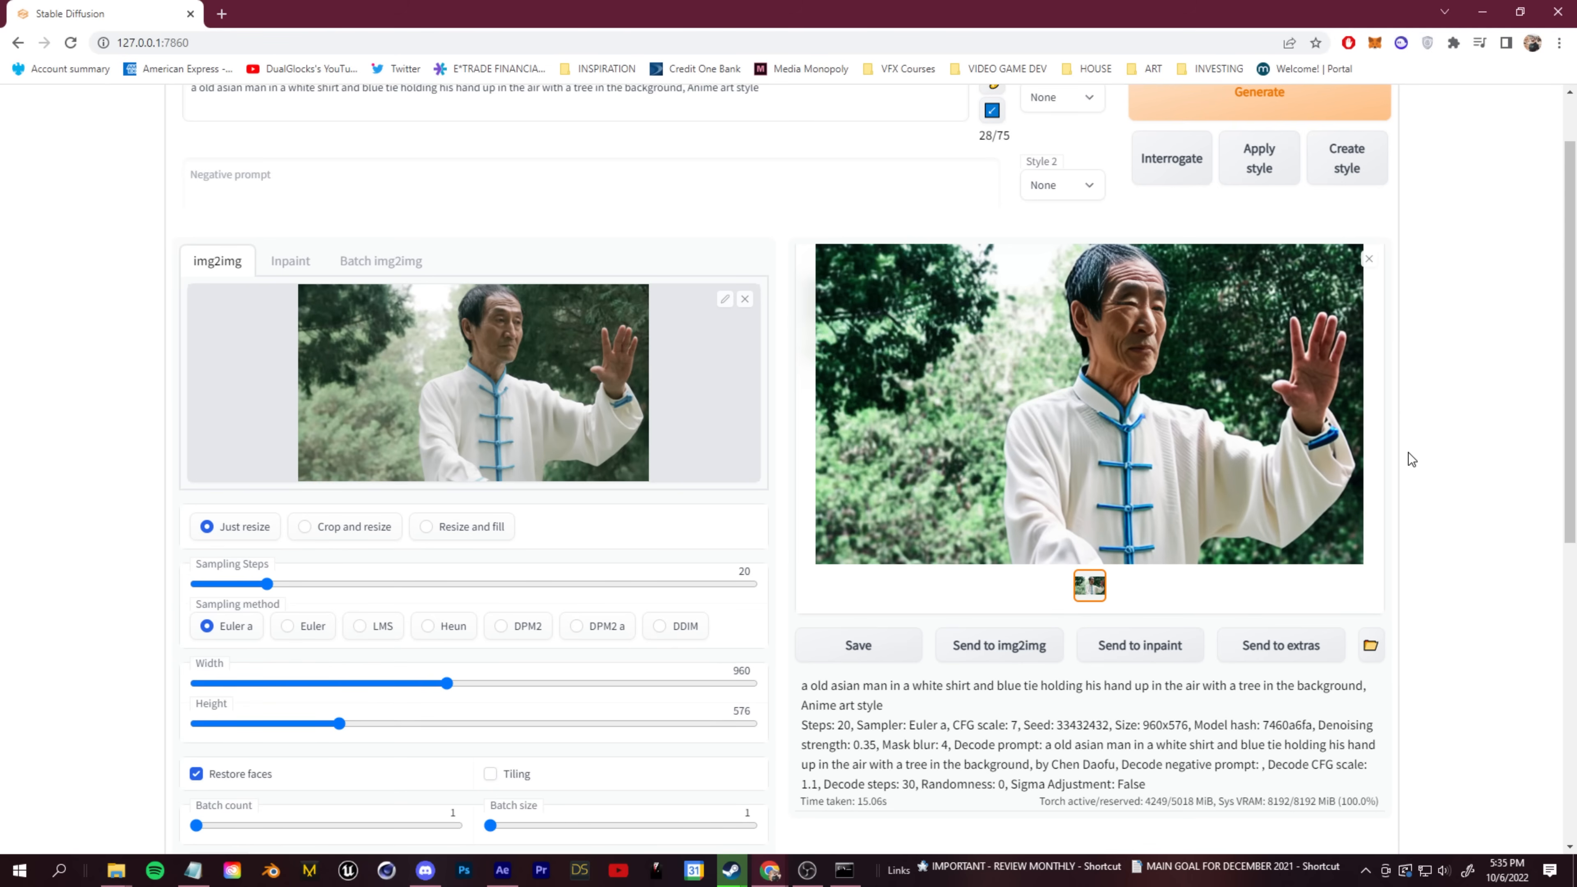
scroll(1358, 426, "down", 1)
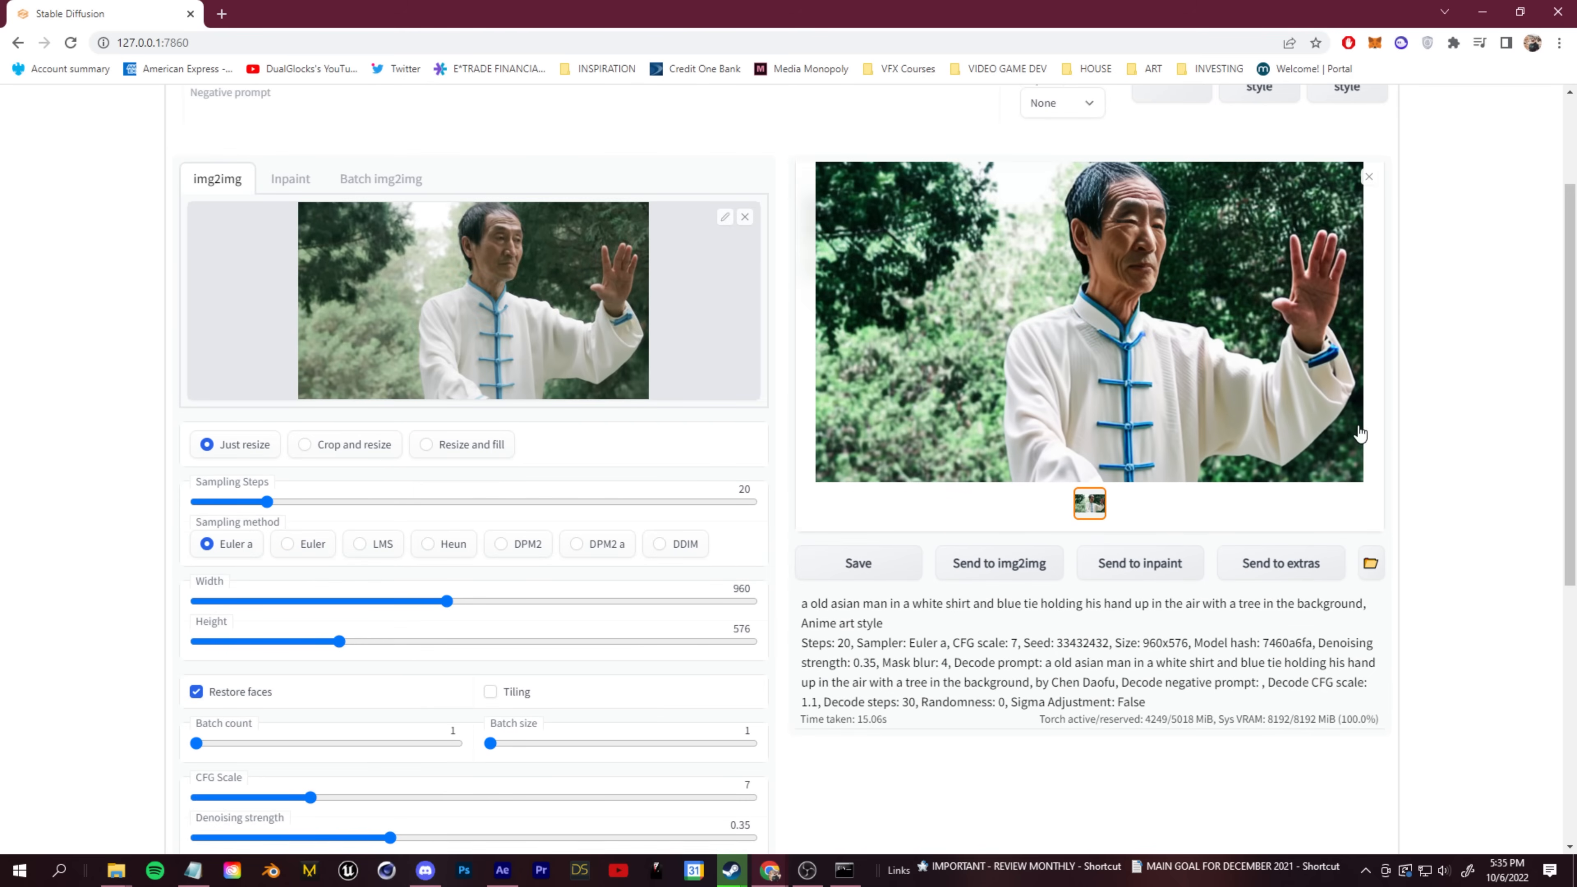
scroll(303, 608, "down", 3)
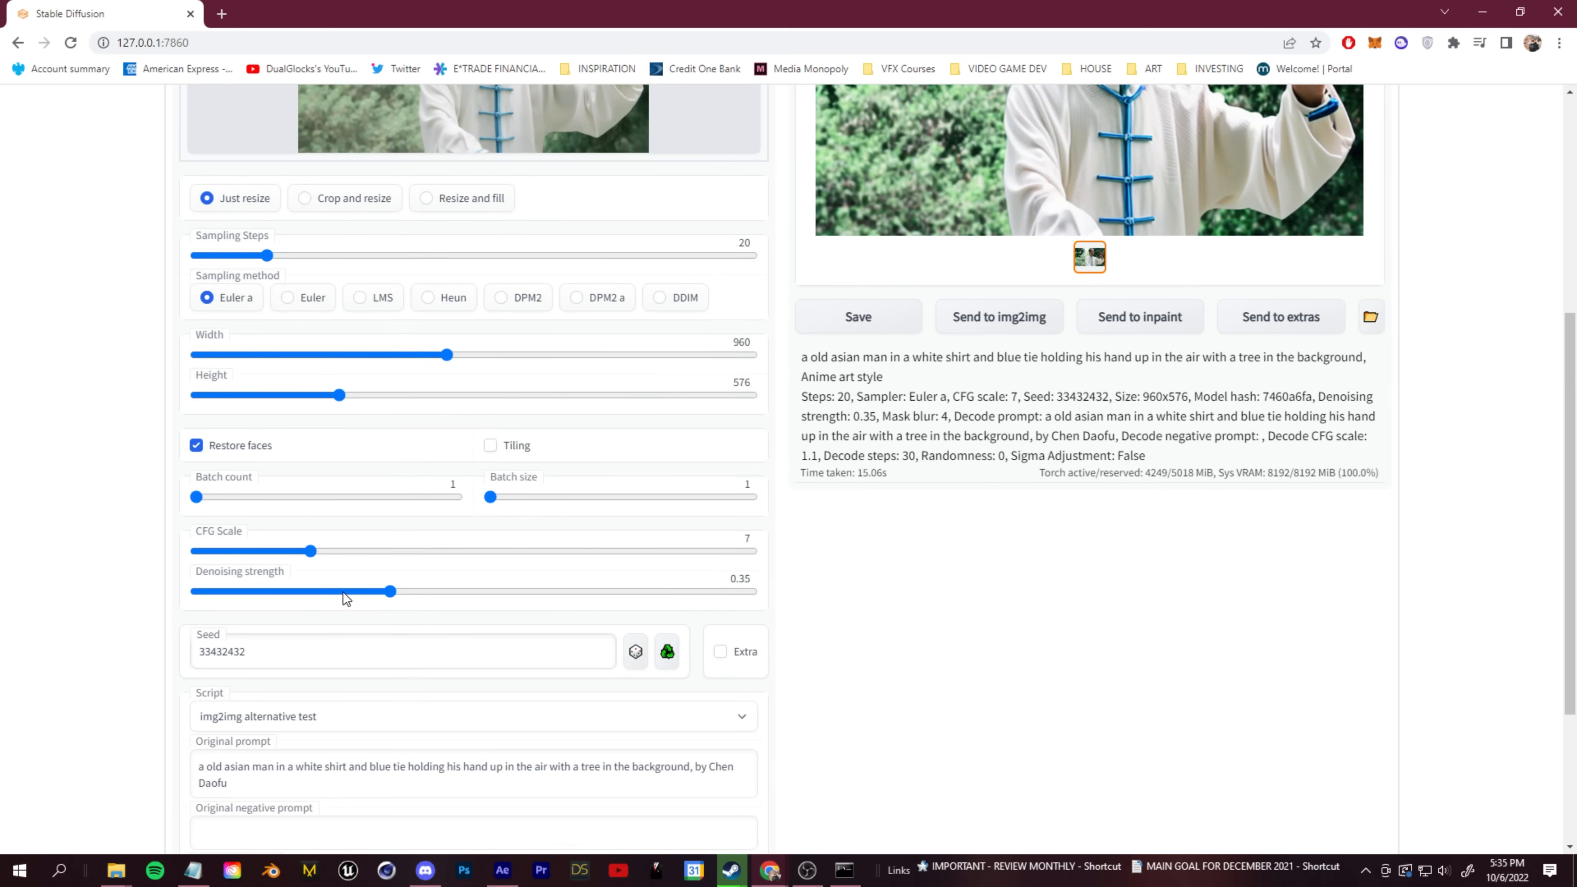
scroll(437, 665, "up", 2)
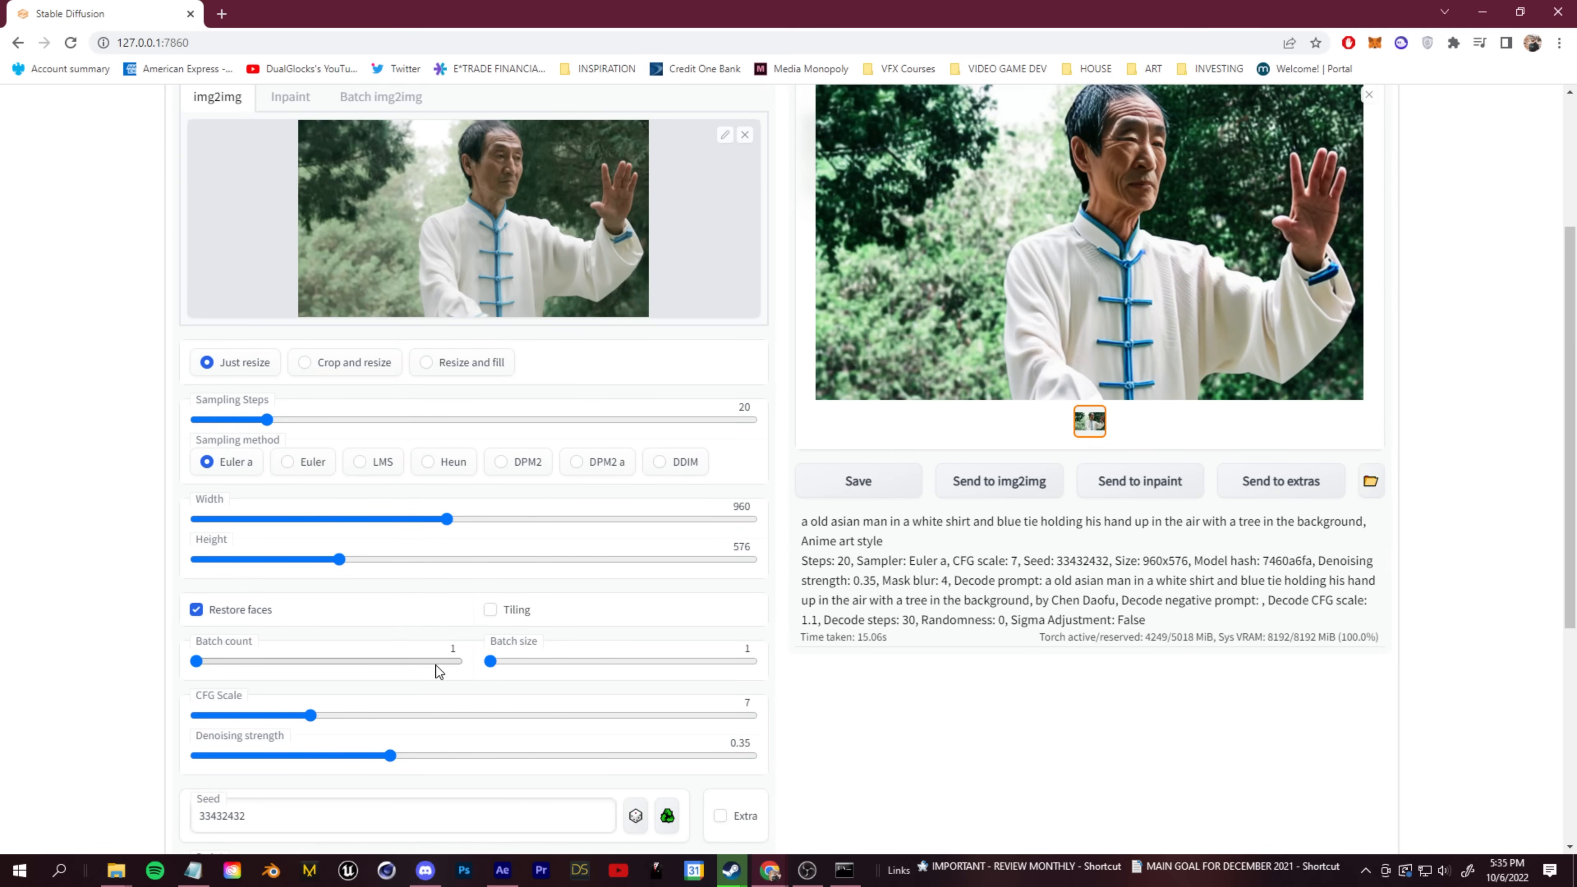
scroll(434, 666, "down", 1)
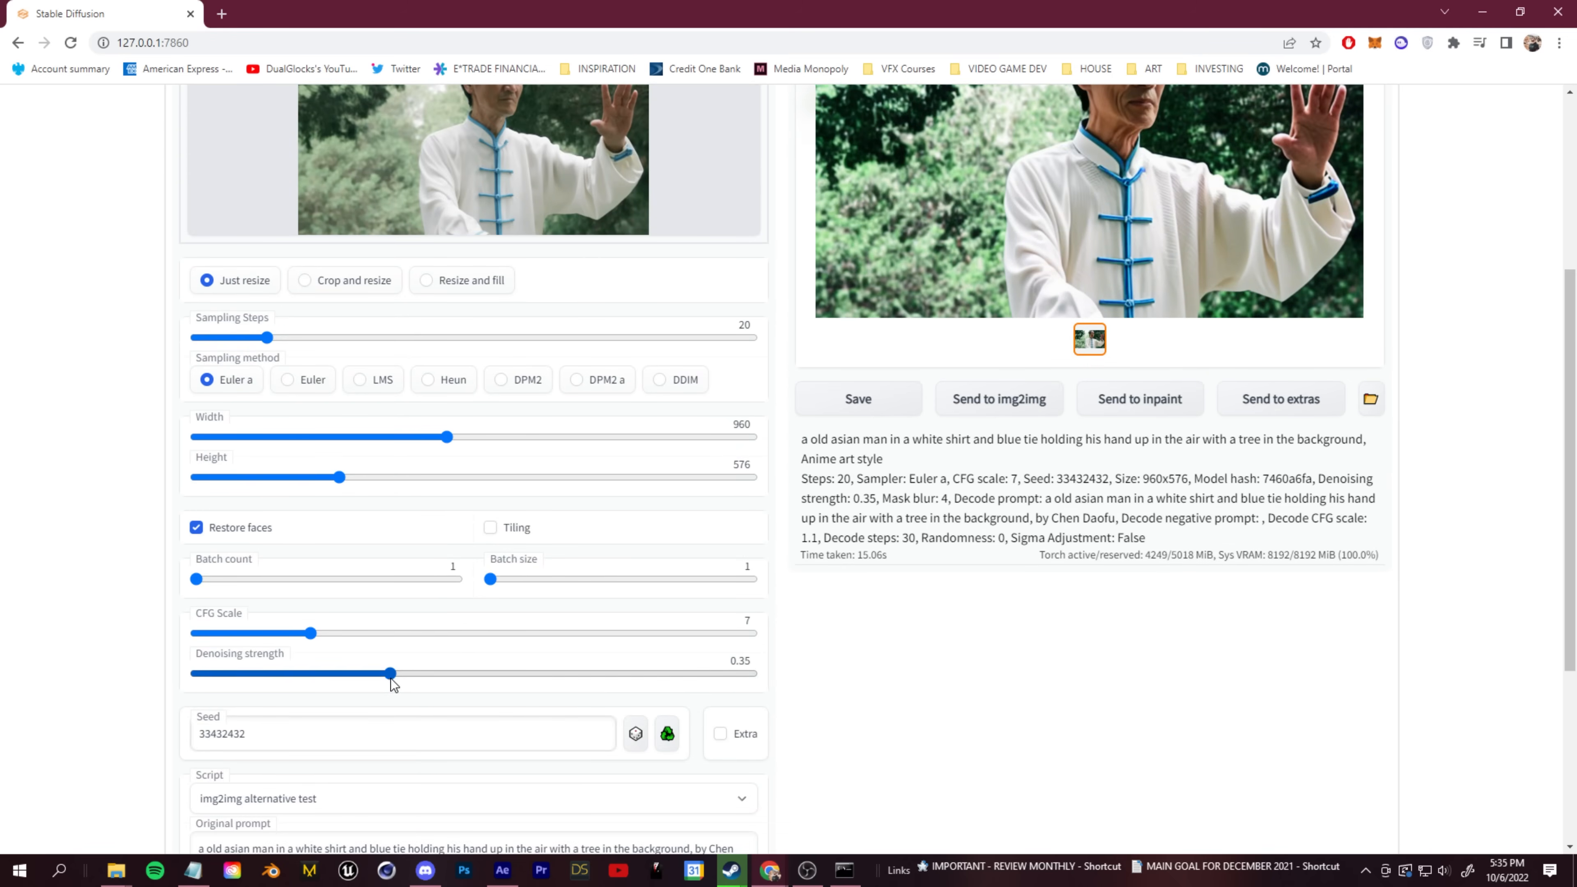
left_click_drag(393, 677, 561, 680)
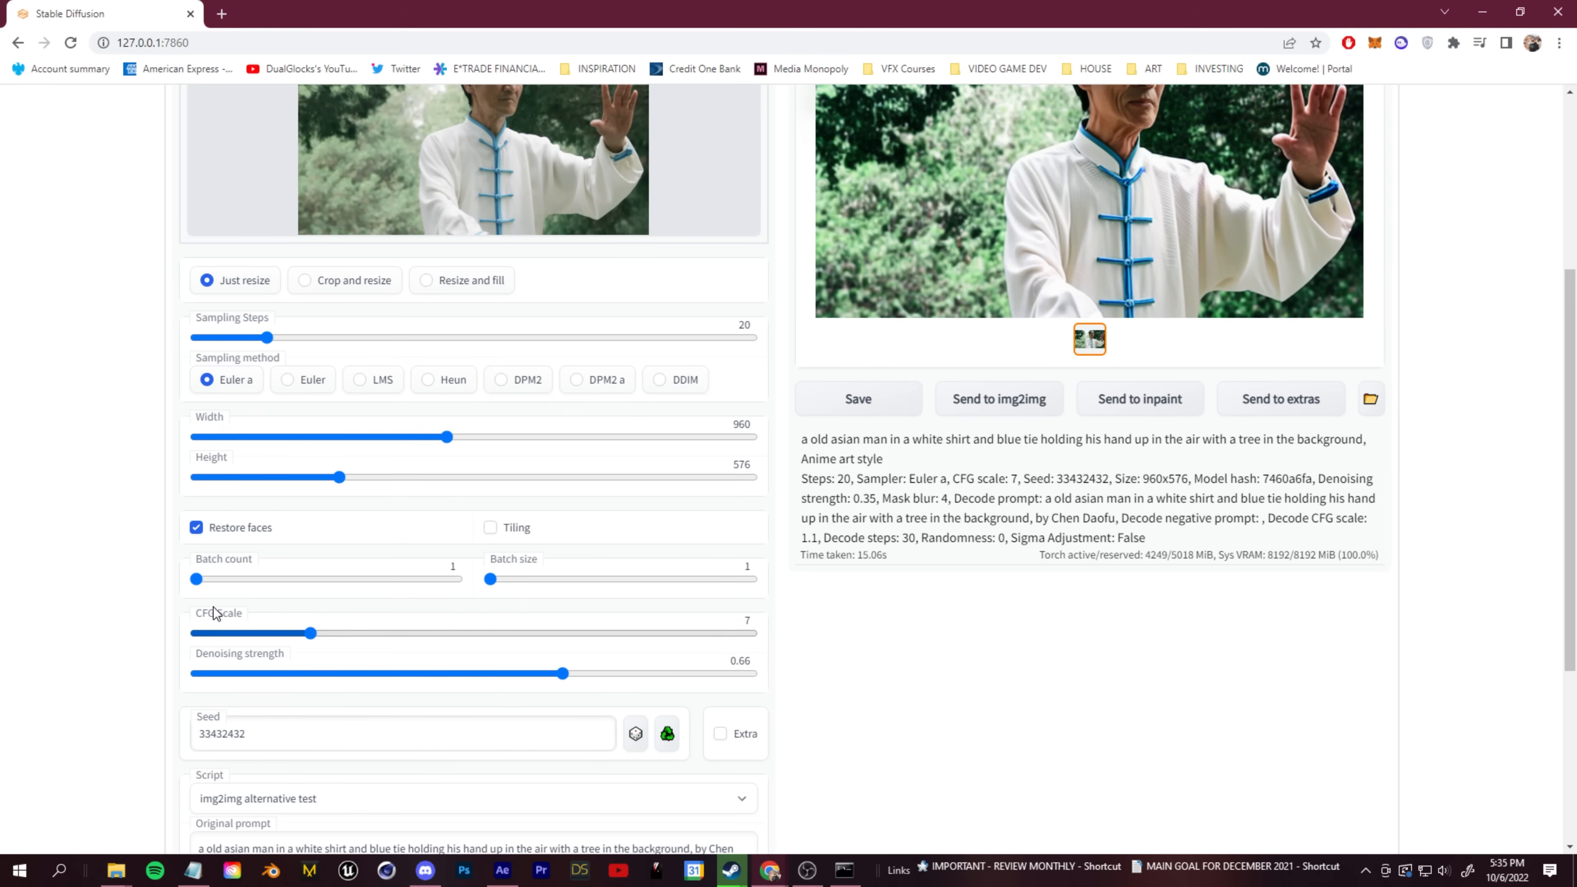
left_click_drag(311, 633, 556, 634)
scroll(555, 634, "up", 5)
left_click(1285, 165)
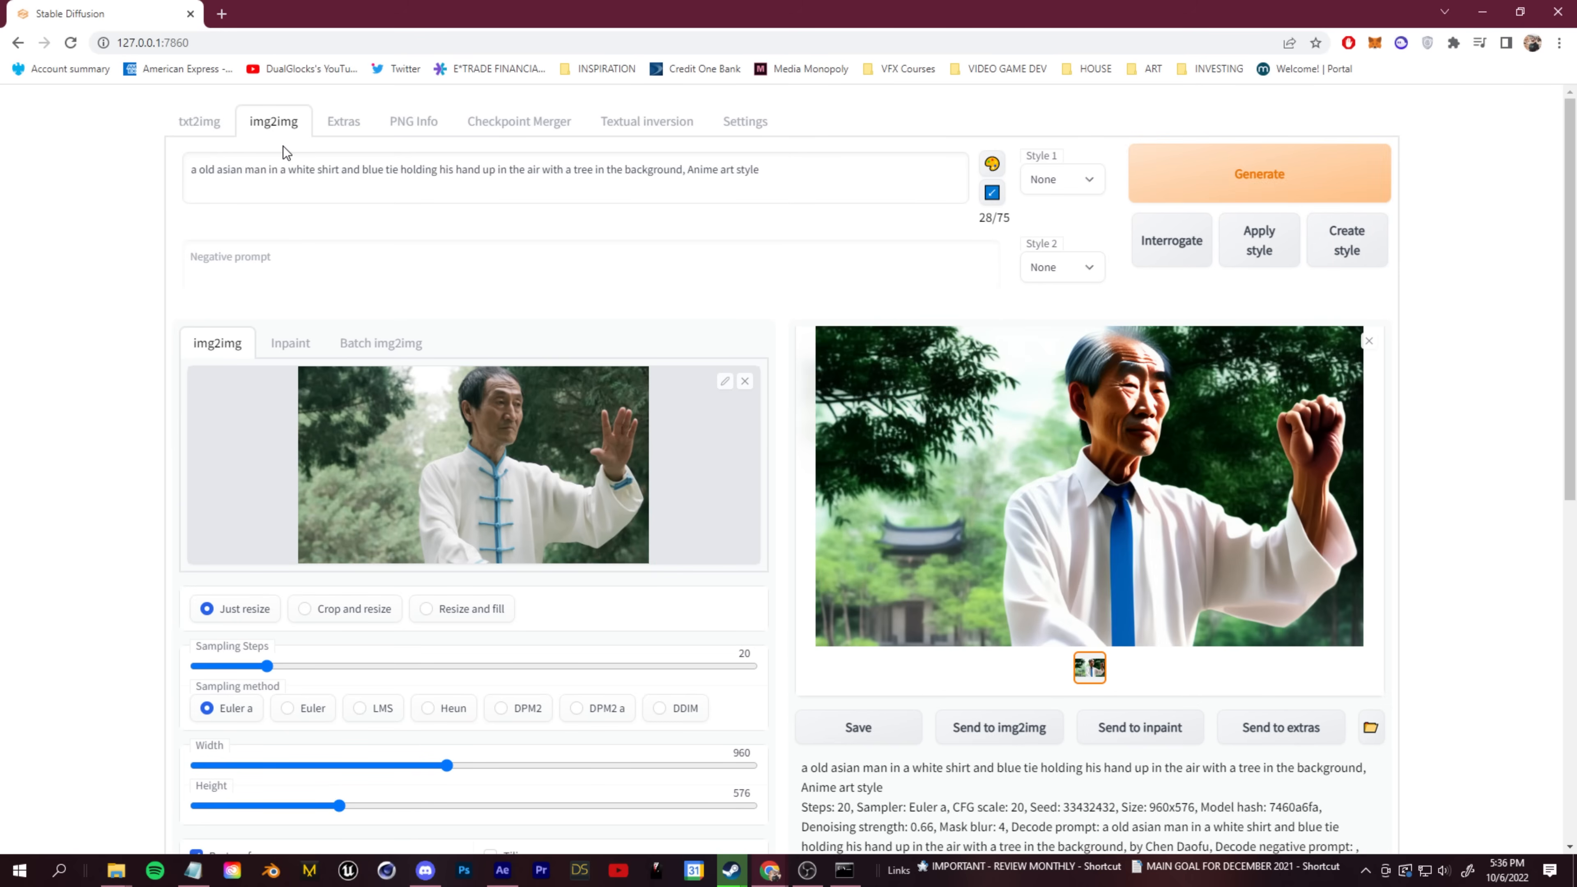
Enter "blurry, blown out, maximalist, grain" as the negative prompt, generate the image, and view the result enlarged
left_click(260, 281)
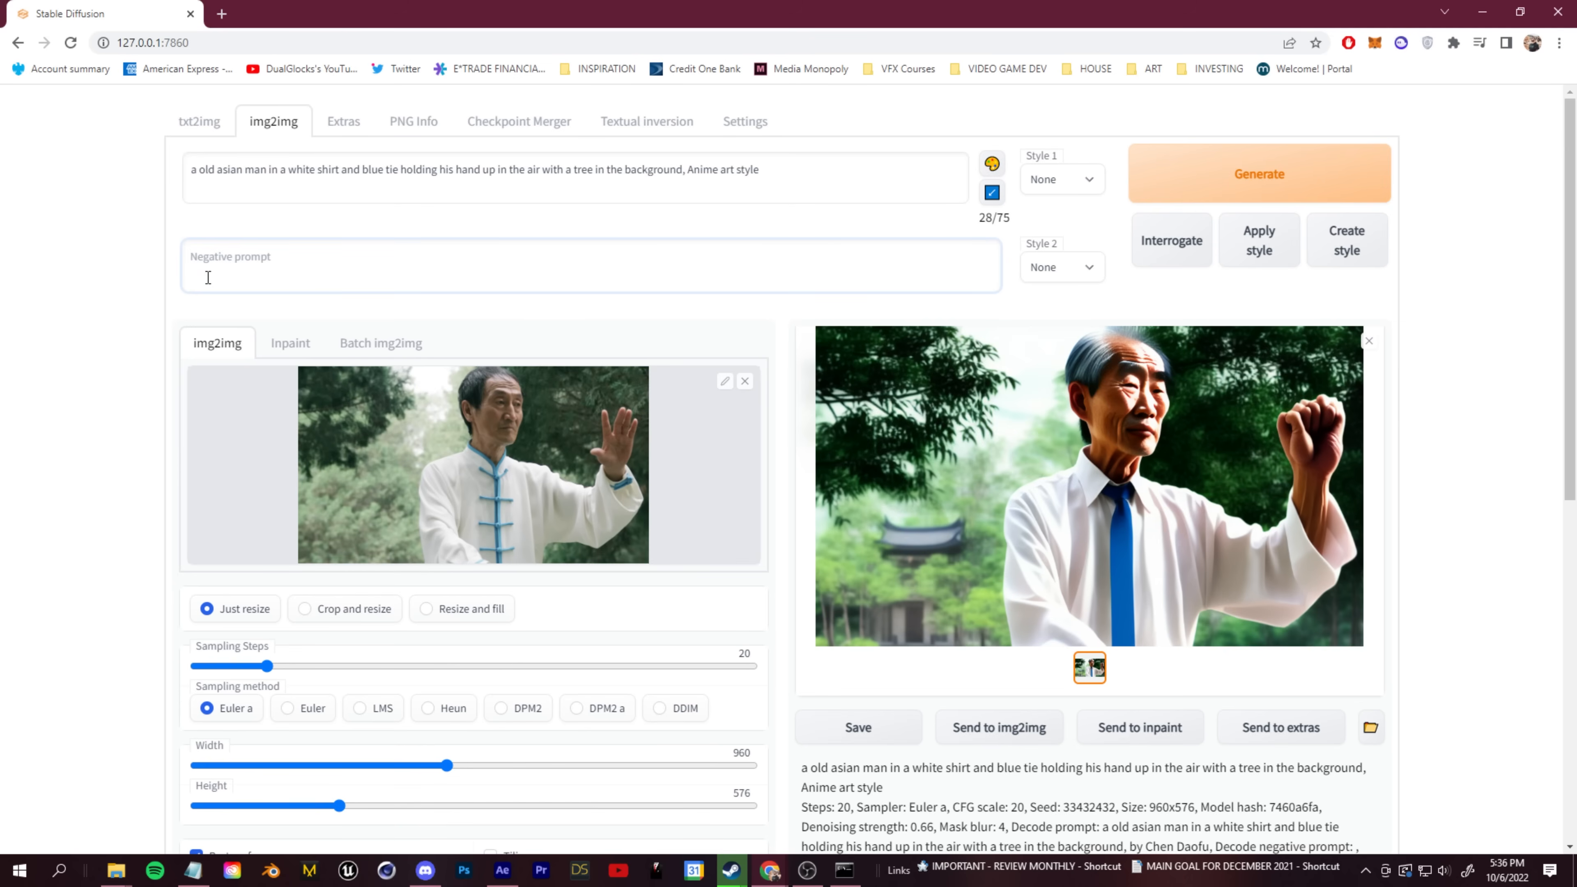
type("blurry, blown out, maximalist, grain")
left_click(1278, 163)
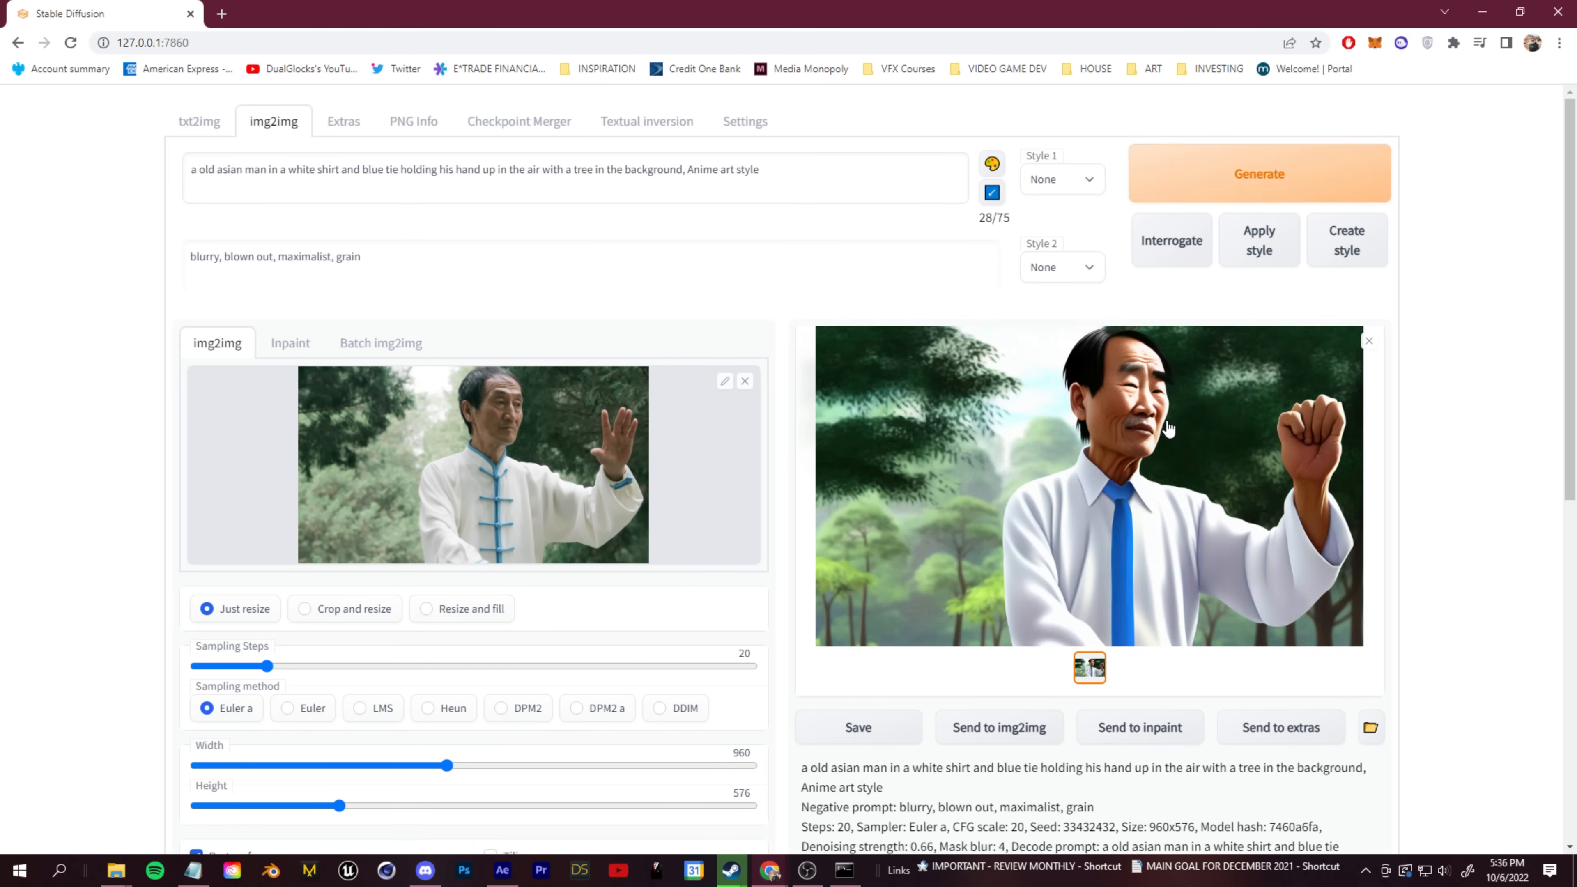
left_click(1166, 429)
left_click(702, 375)
Raise the denoising strength to 0.8, generate the image again, and enlarge the result
scroll(640, 673, "down", 5)
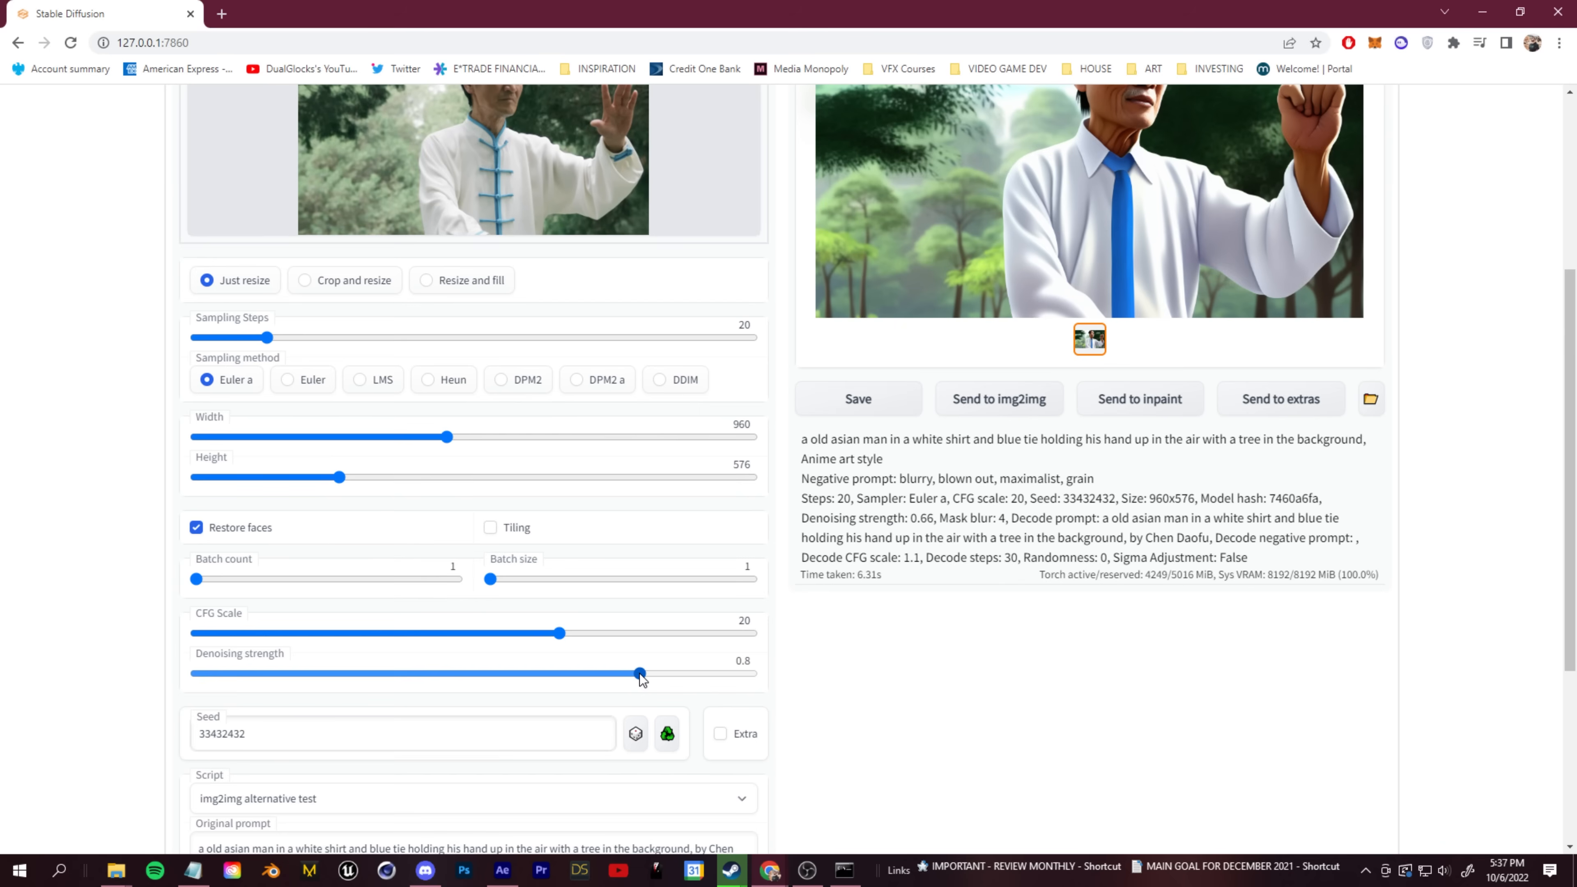
scroll(1402, 494, "up", 3)
scroll(1402, 494, "up", 3)
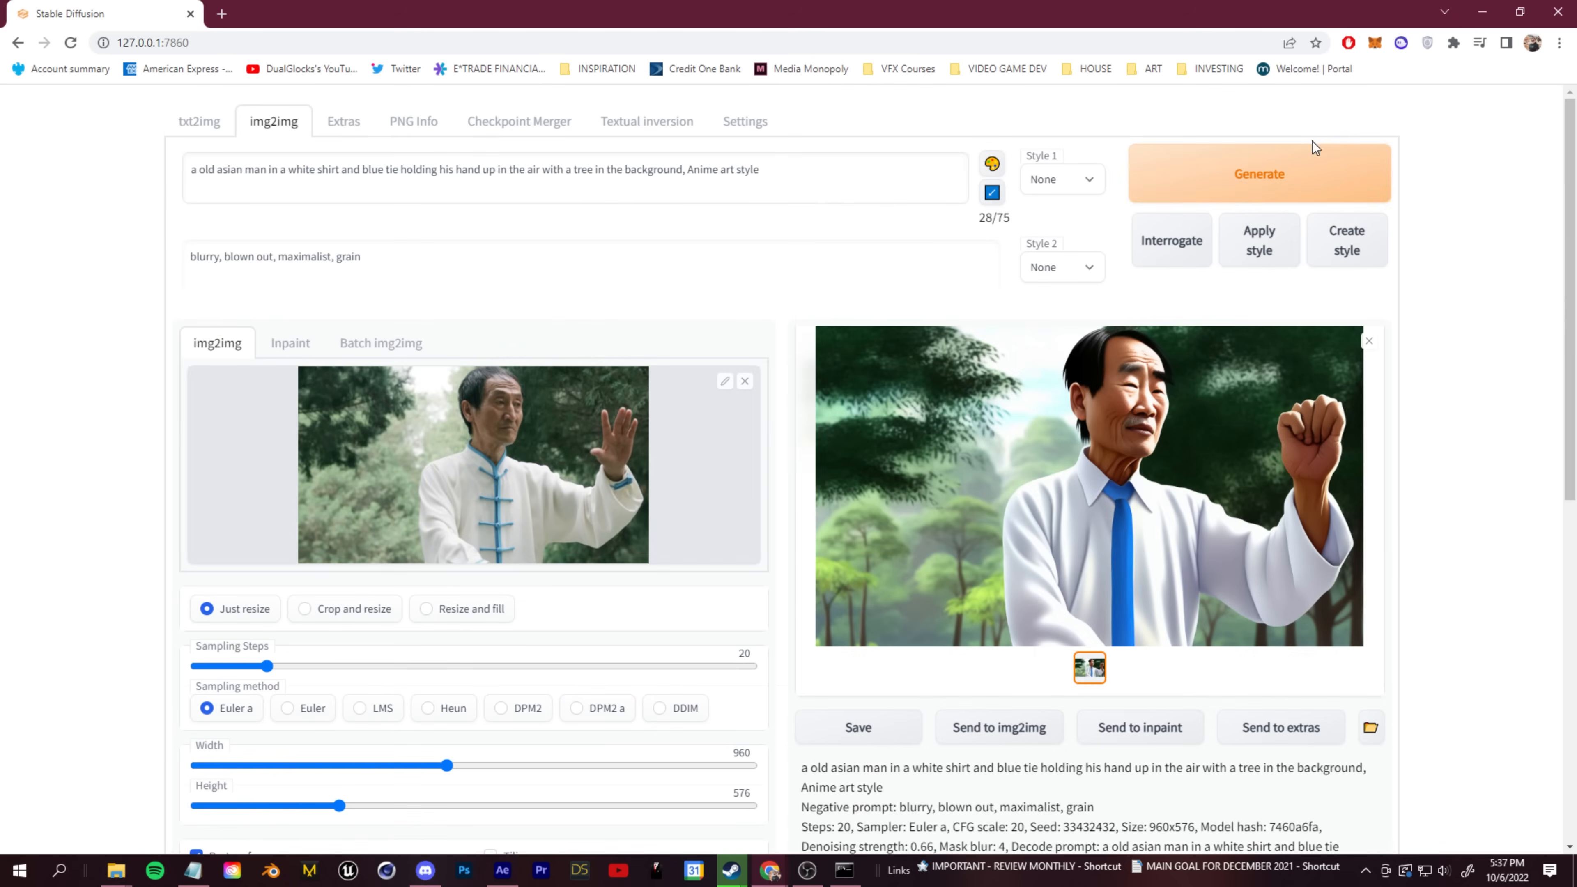
left_click(1197, 483)
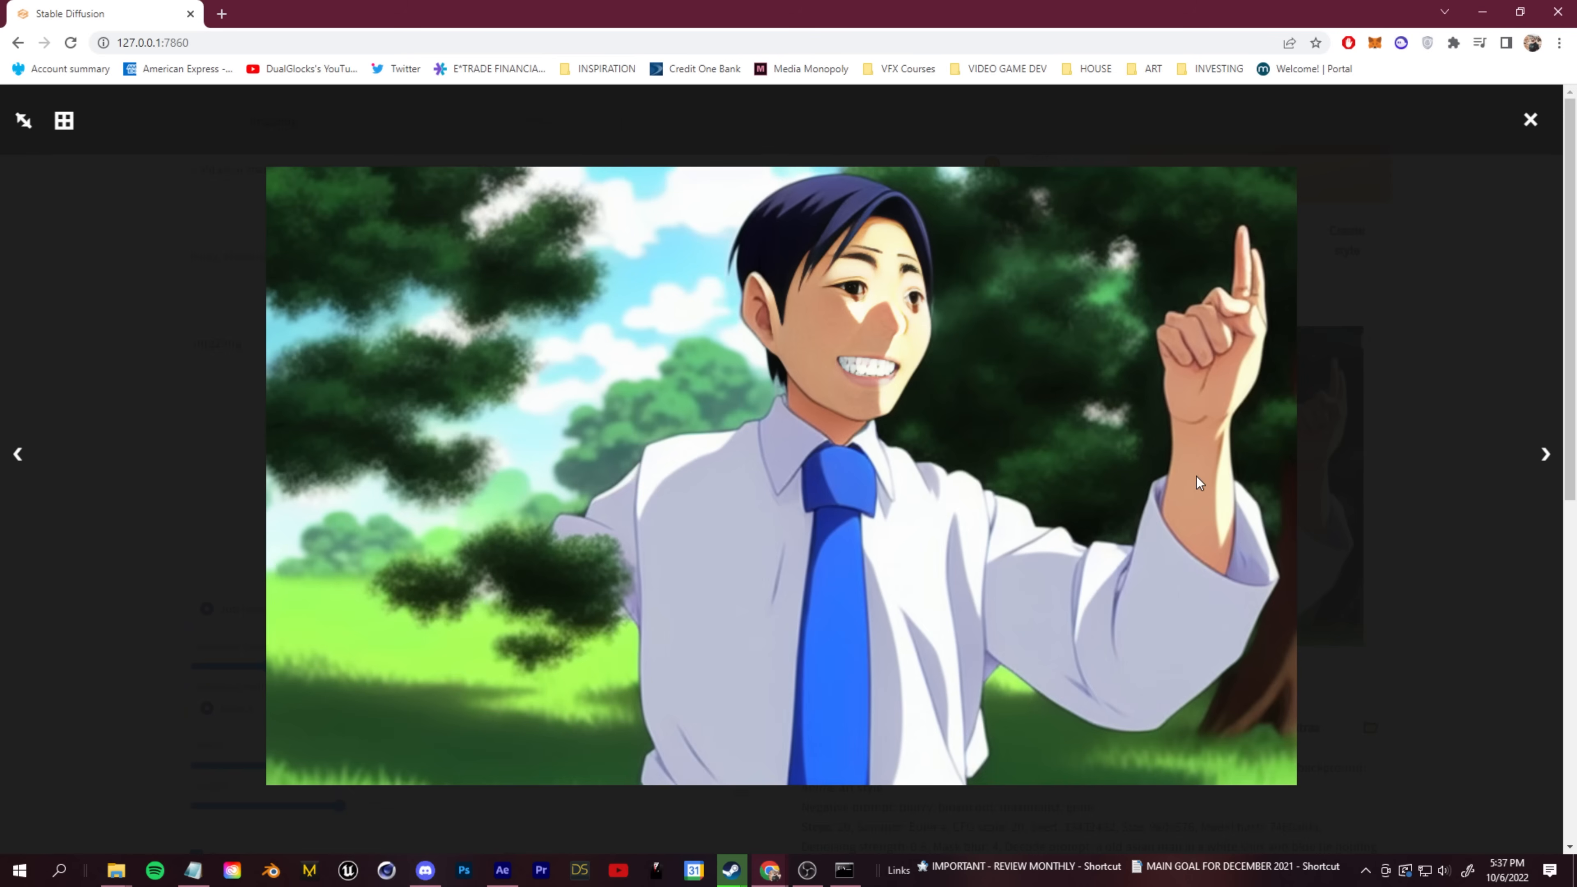
Close the enlarged result, set the denoising strength to 0.7, and generate the image again
left_click(1319, 463)
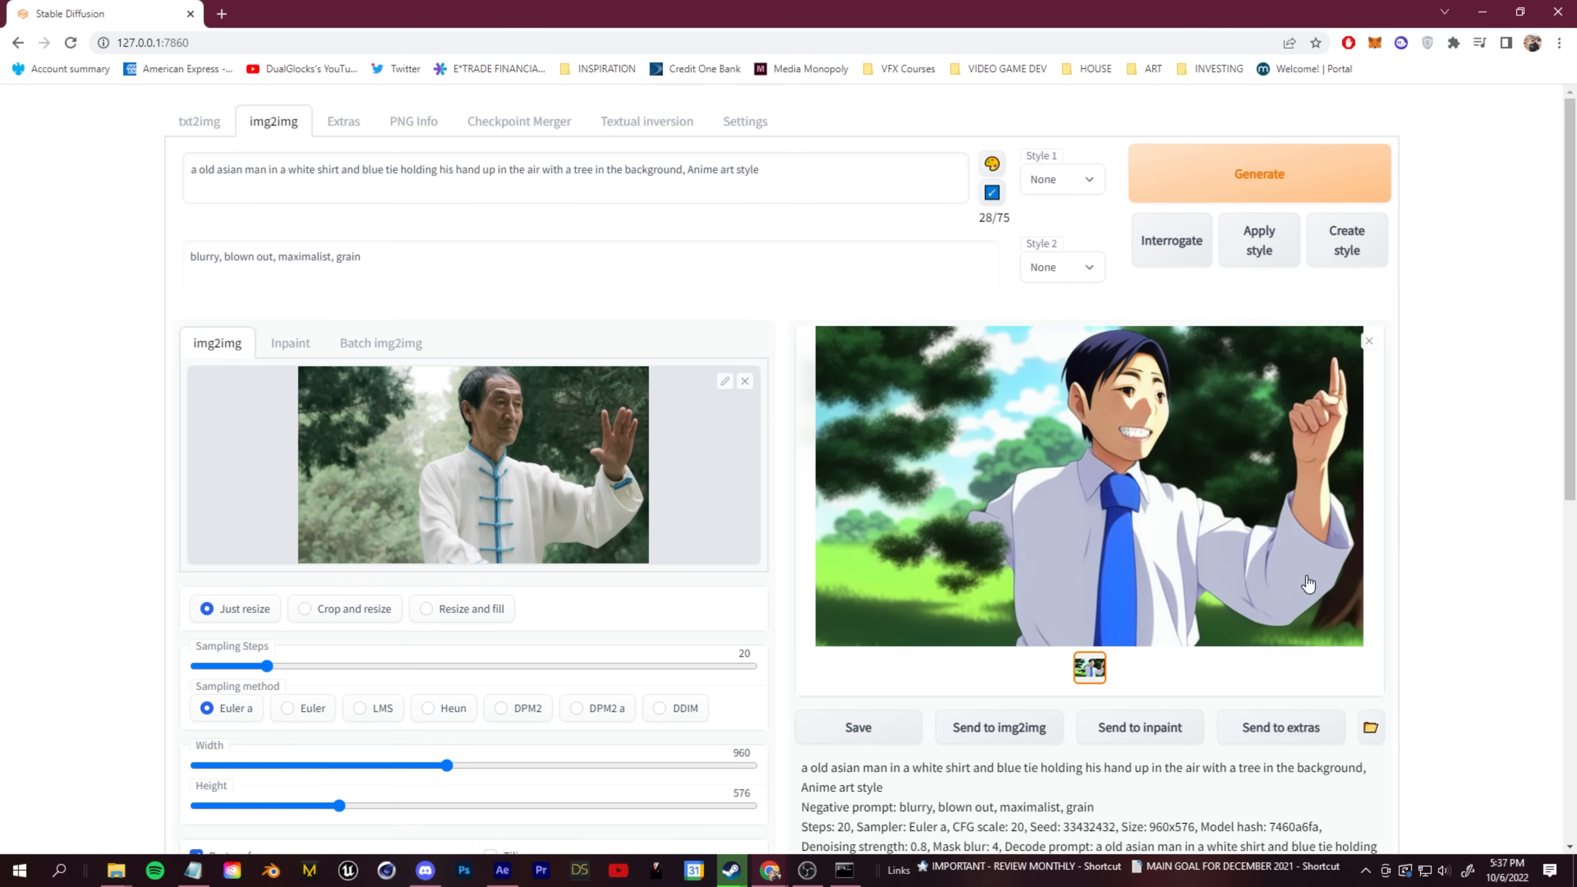
scroll(697, 594, "down", 6)
left_click_drag(642, 599, 584, 599)
scroll(1149, 528, "up", 7)
left_click(1329, 188)
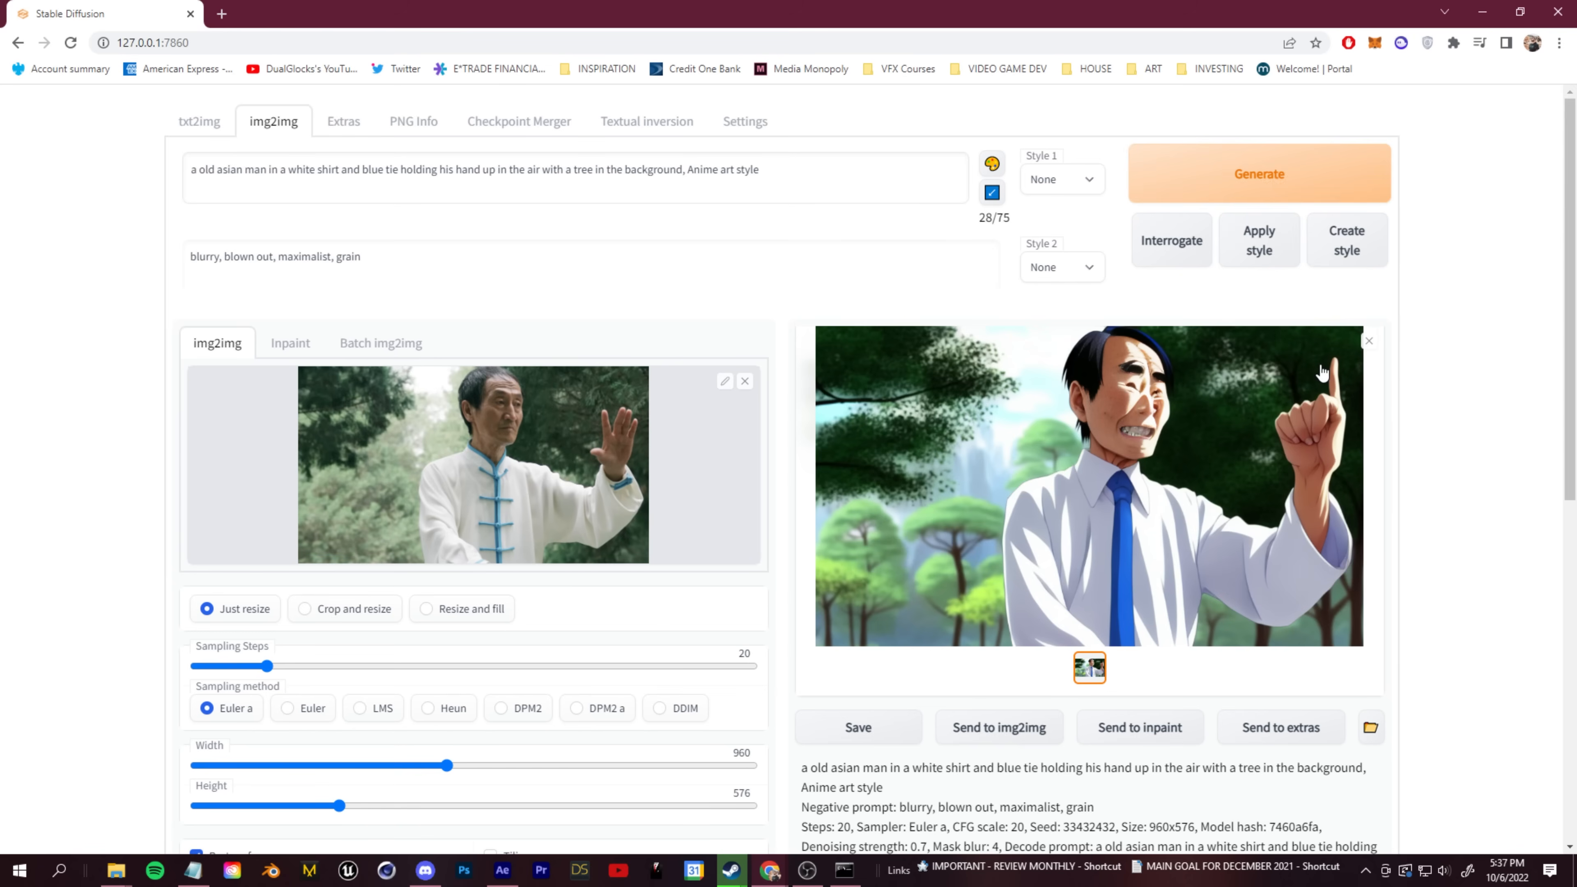
Append "studio ghibli, kung fu, action movie, ethereal light, ambient occlusion" to the main prompt, generate the image, and view the result enlarged
left_click(848, 170)
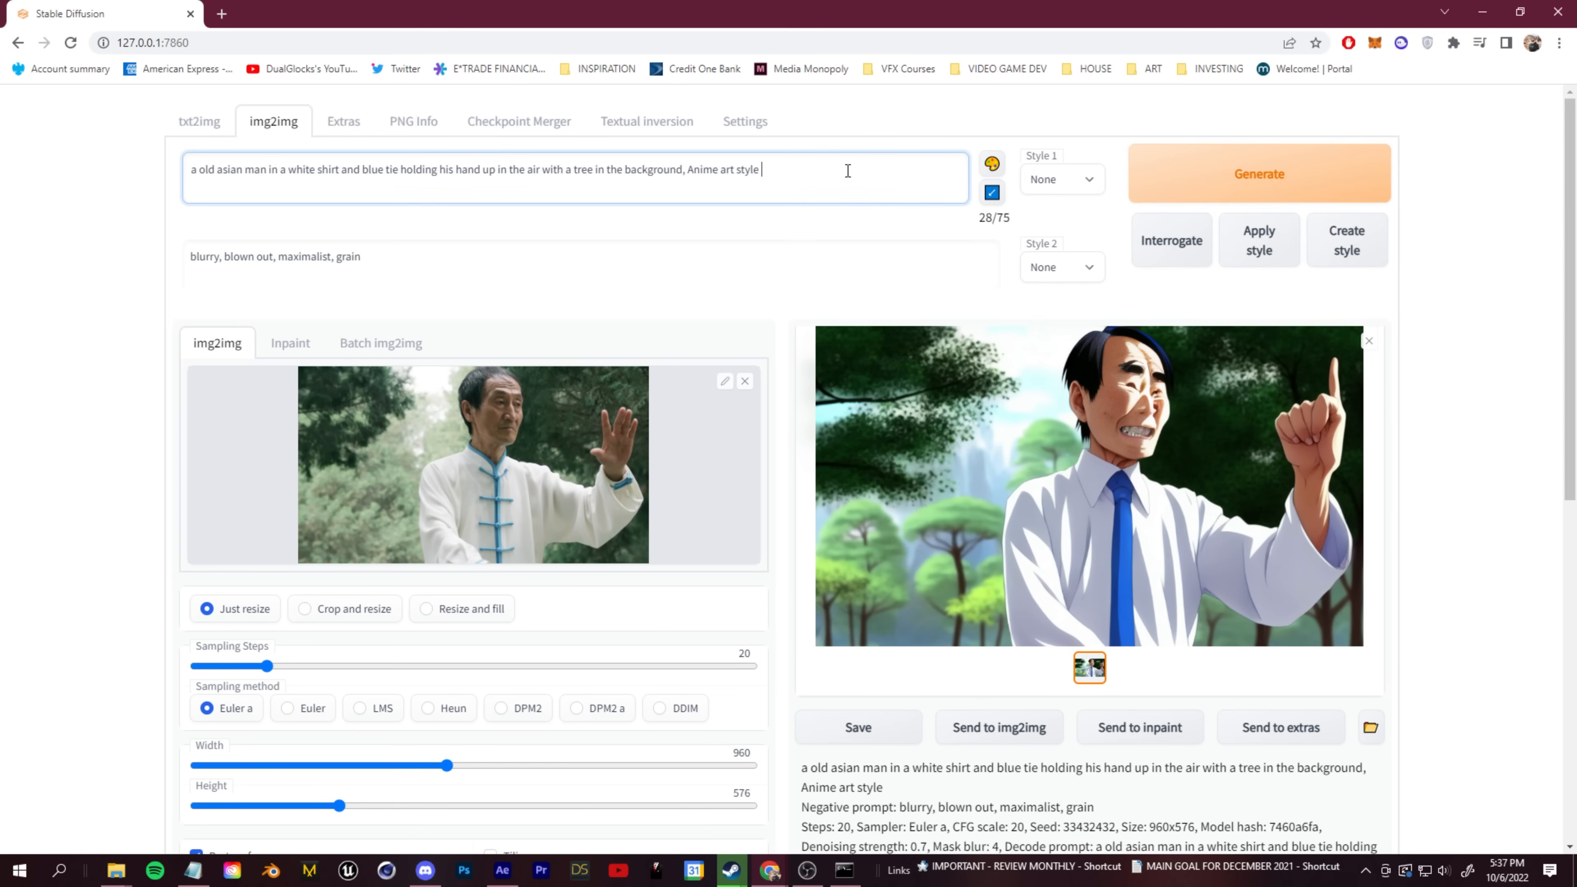
type("studio gh")
type("ibi")
type("i, kung fu, ")
type("action movie, ethereal light, ambient occlusion")
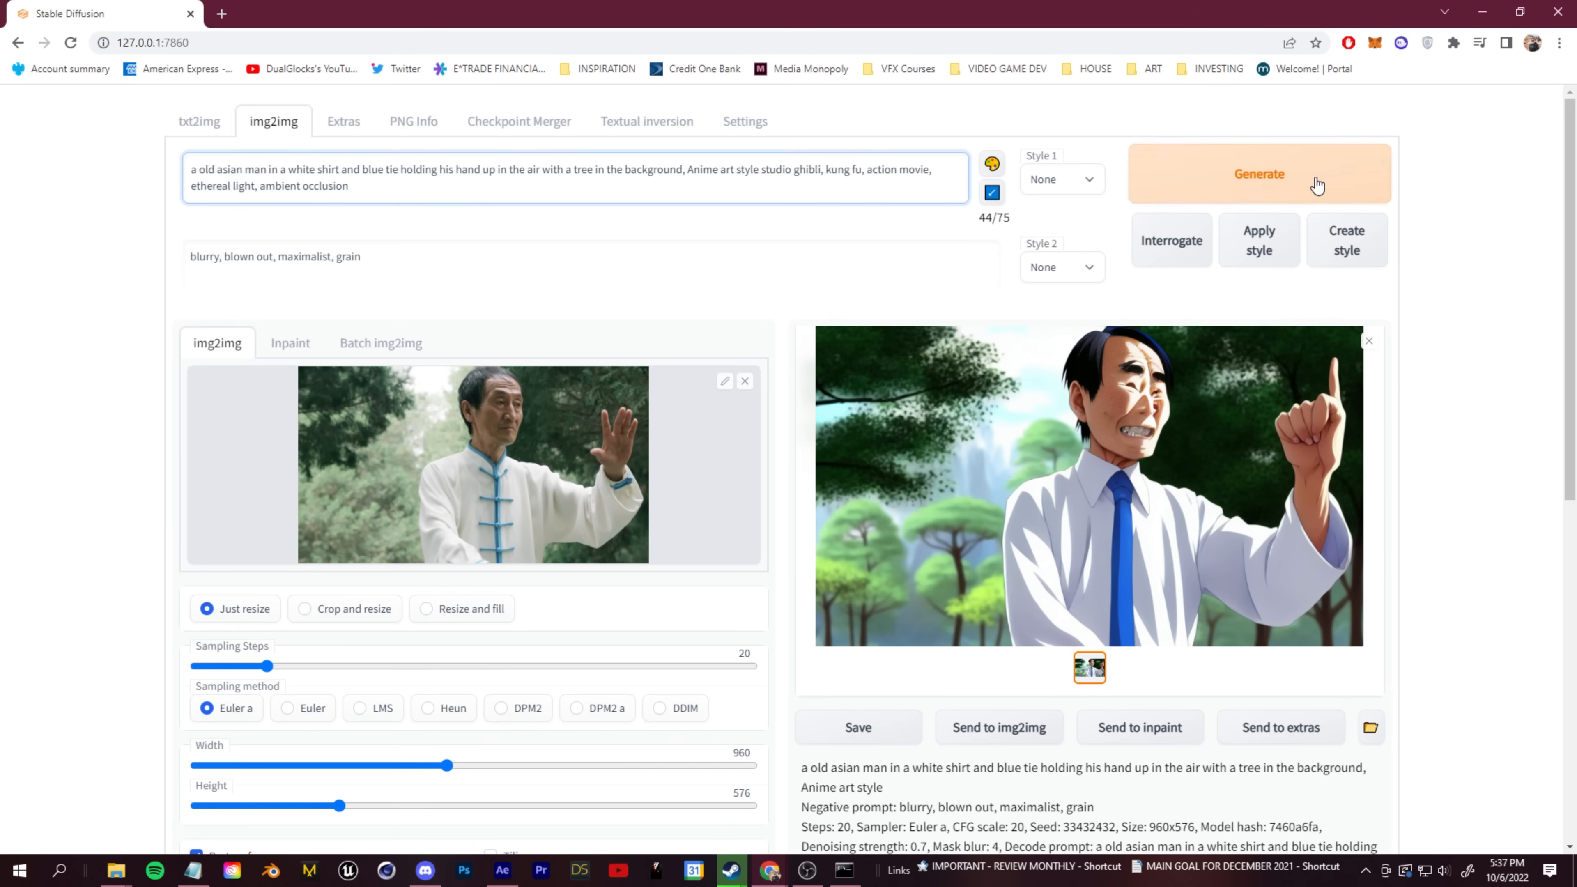
left_click(1314, 186)
left_click(1033, 424)
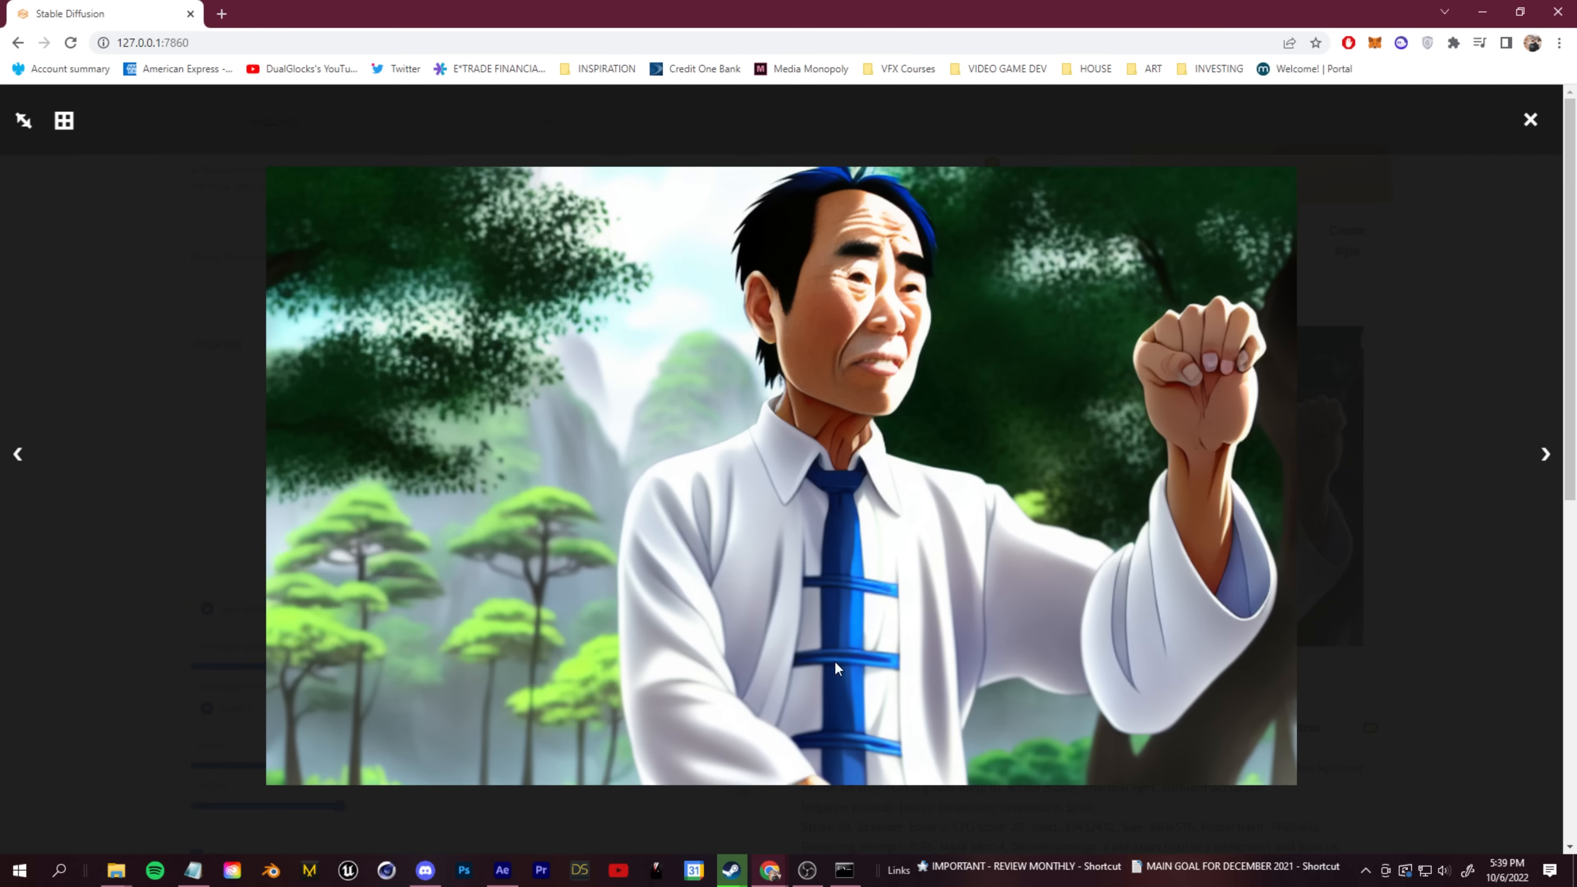
left_click(152, 430)
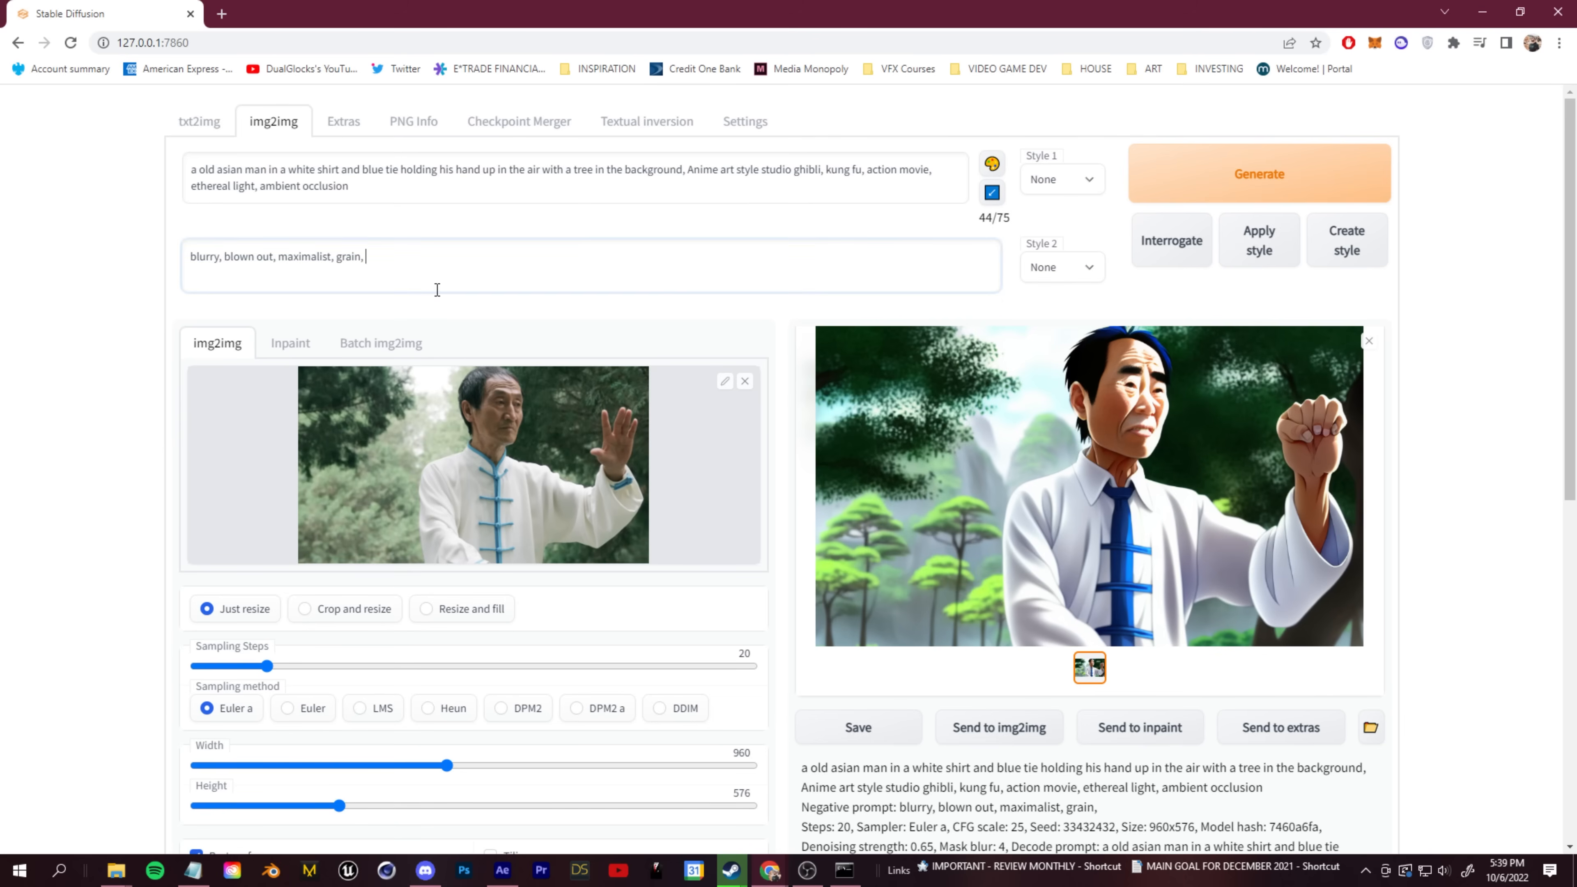
left_click(1072, 531)
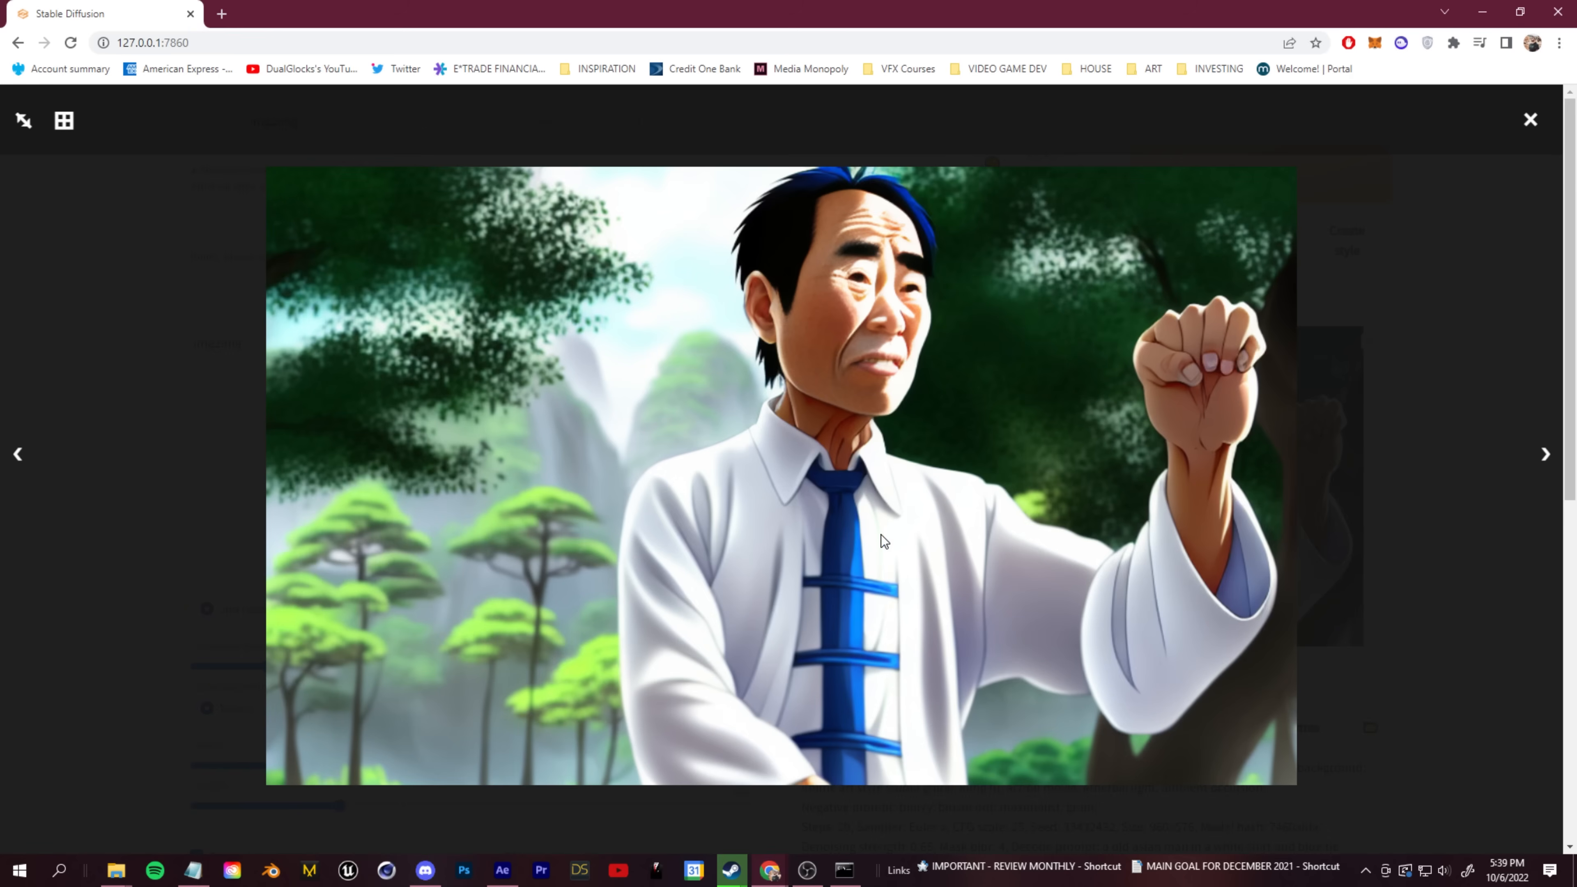
left_click(130, 355)
Add "neck tie" to the end of the negative prompt and generate the image again
left_click(411, 271)
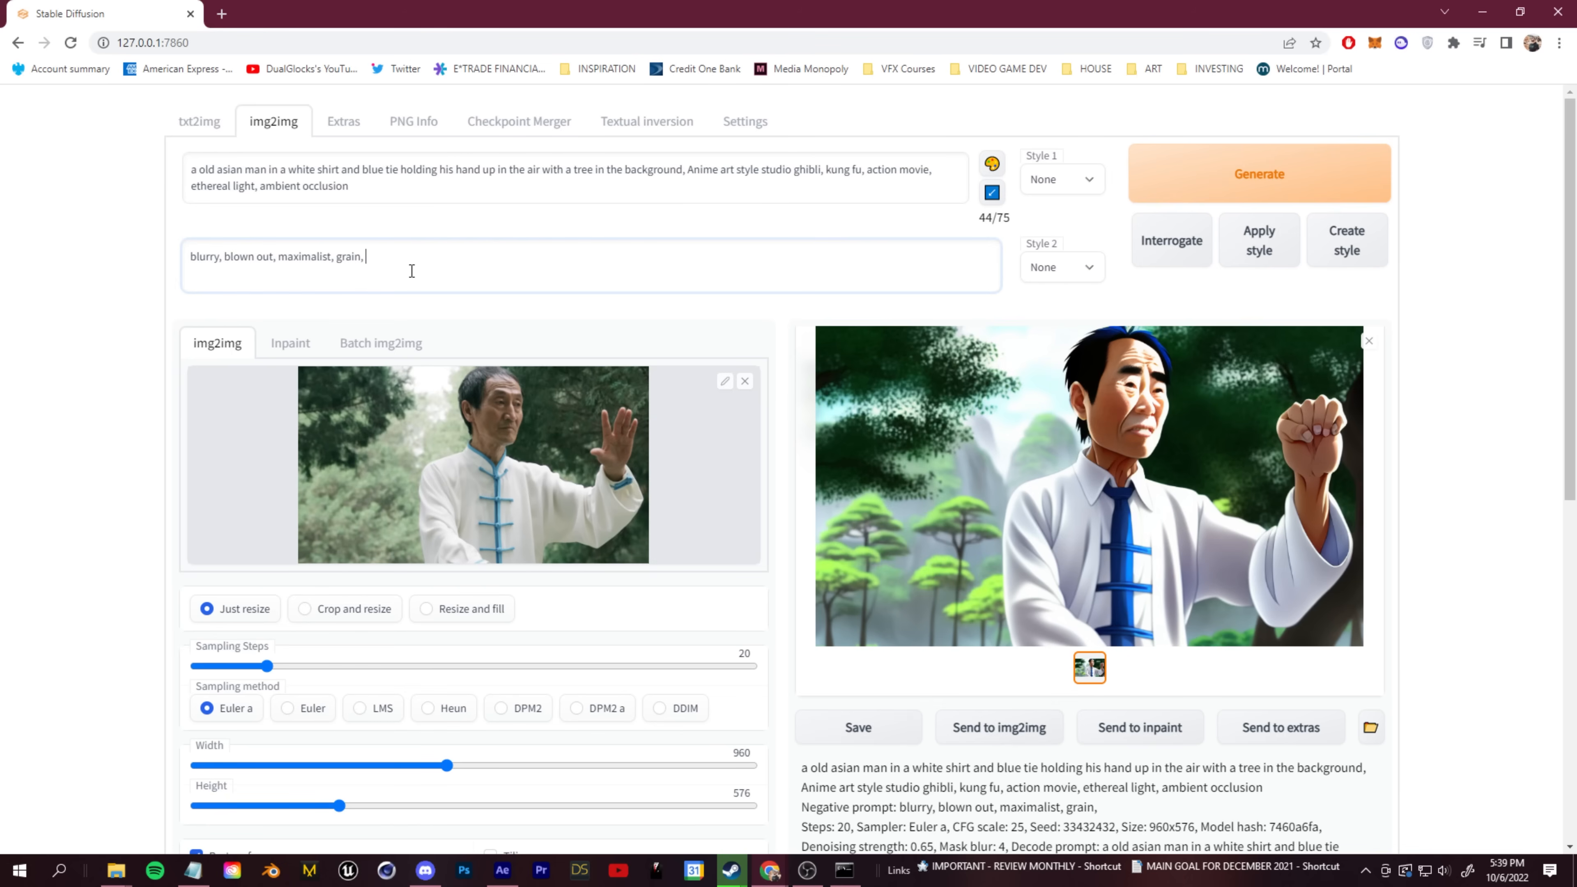
type("neck tie")
left_click(1233, 175)
Append ", cartoon, disney, unreal engine 5, artstation, HD , 8k," to the main prompt and compare the enlarged source frame with the generated result
left_click(498, 186)
type(", cartoon,")
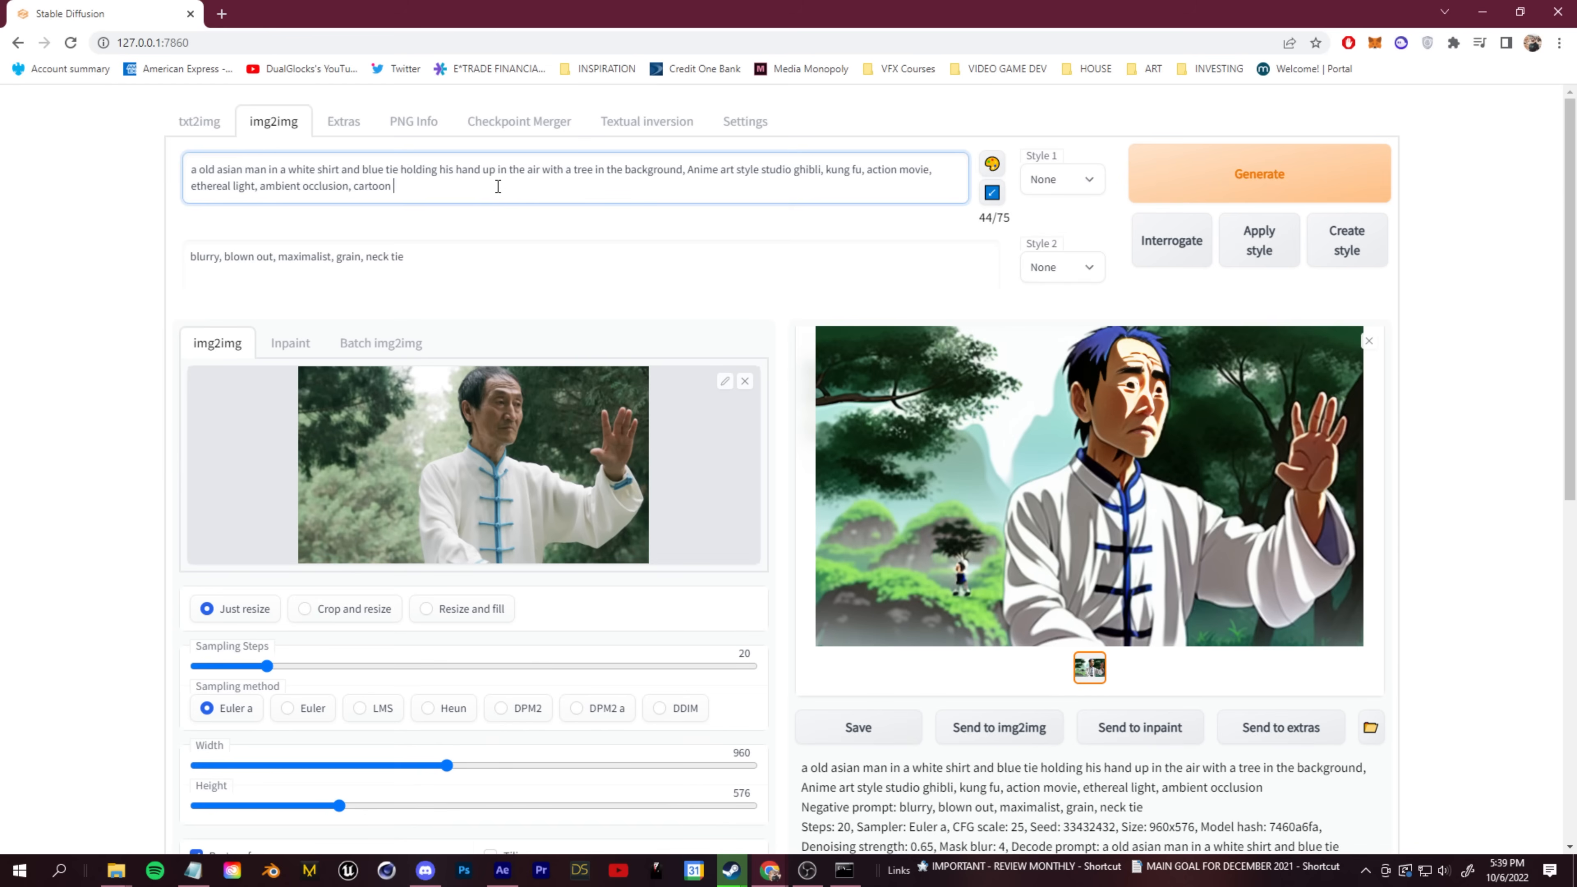
type("  disney, unreal engine  5, artstation, HD , 8k,")
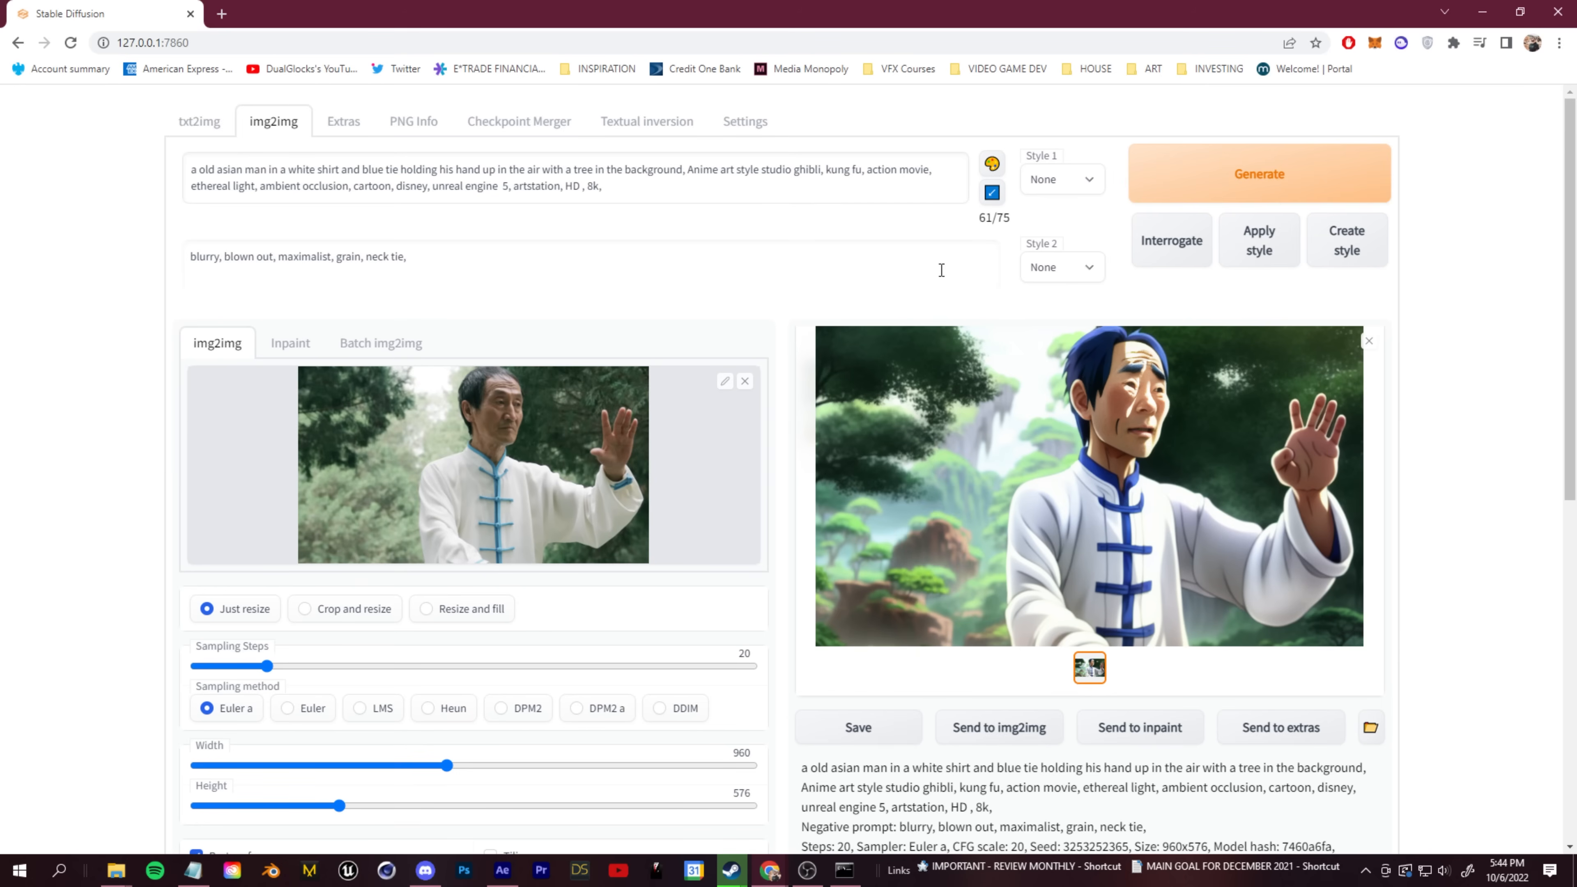
left_click(529, 453)
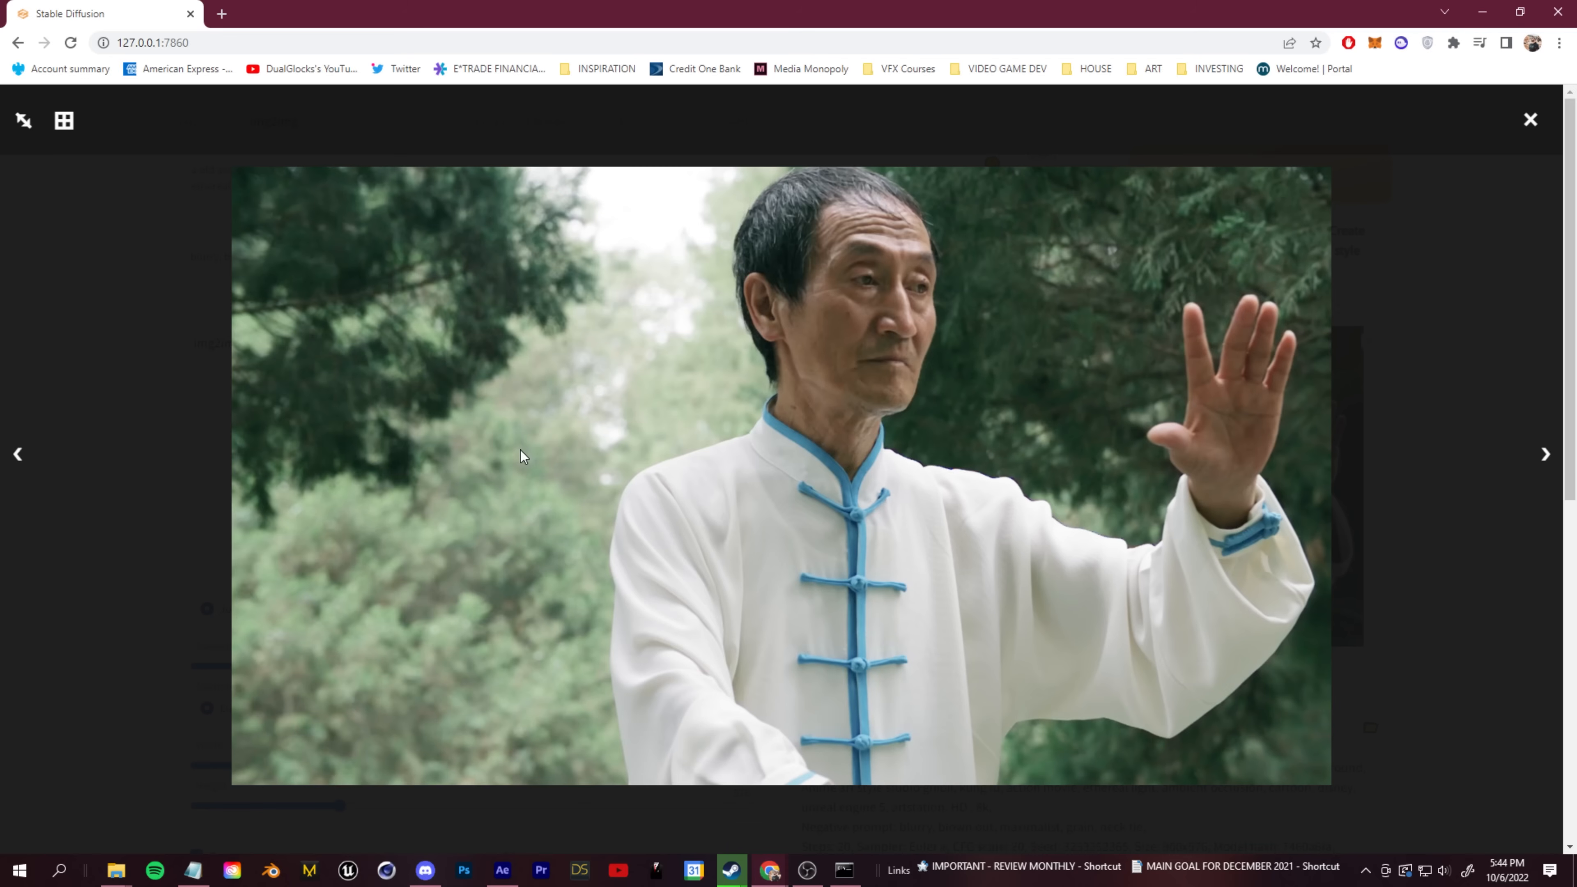
left_click(213, 409)
left_click(1078, 502)
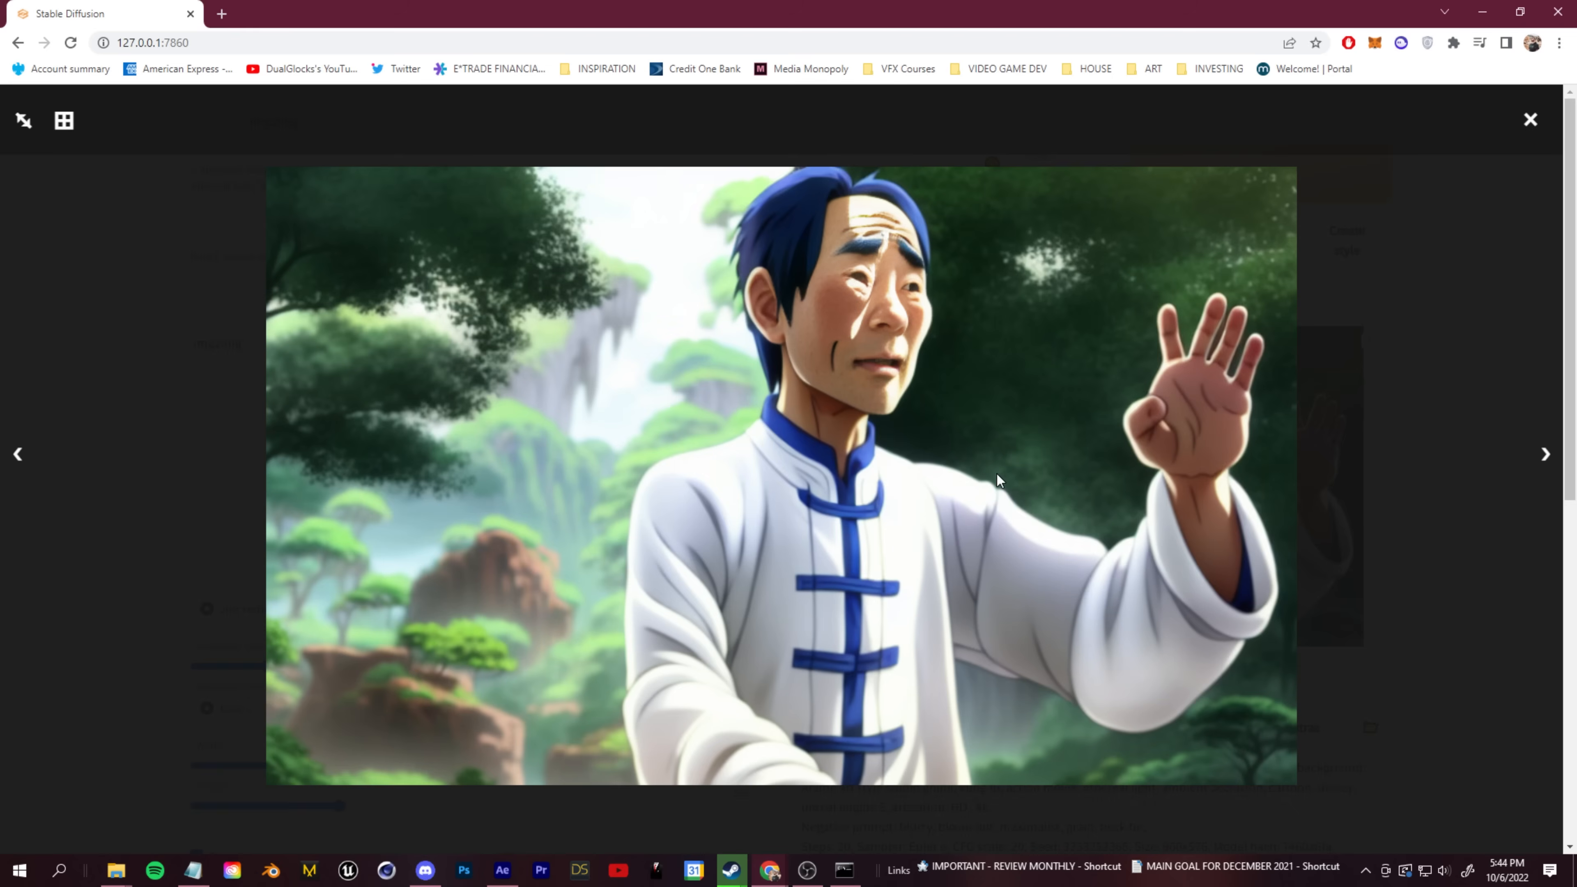
left_click(191, 350)
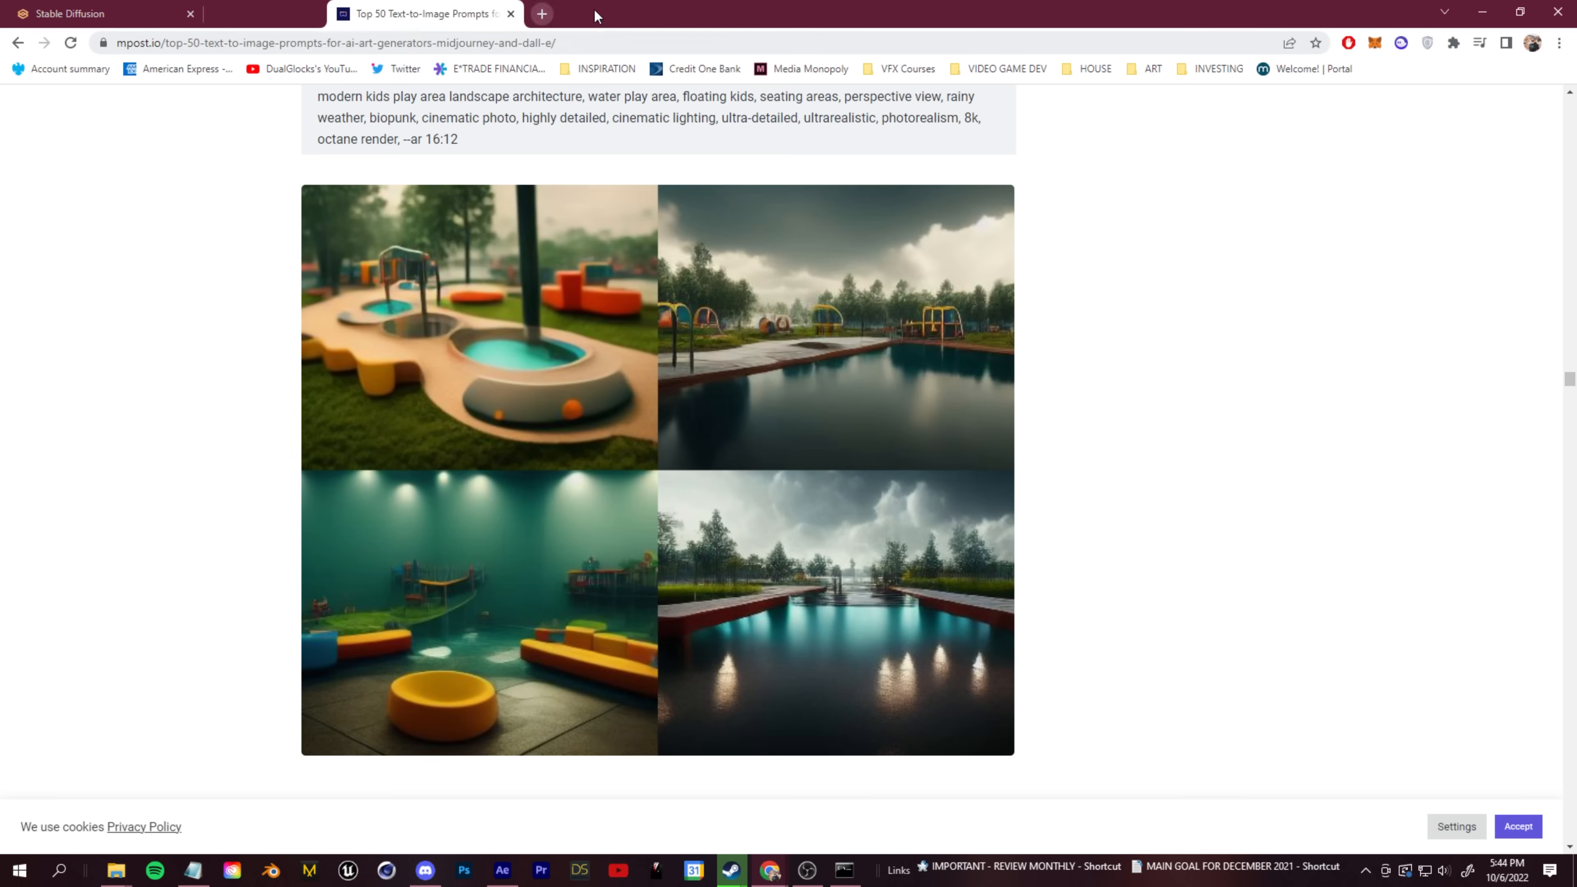
Browse the example prompts in the two mpost.io articles, going through the Top 50 list up to Prompt #12
left_click_drag(1176, 71, 497, 14)
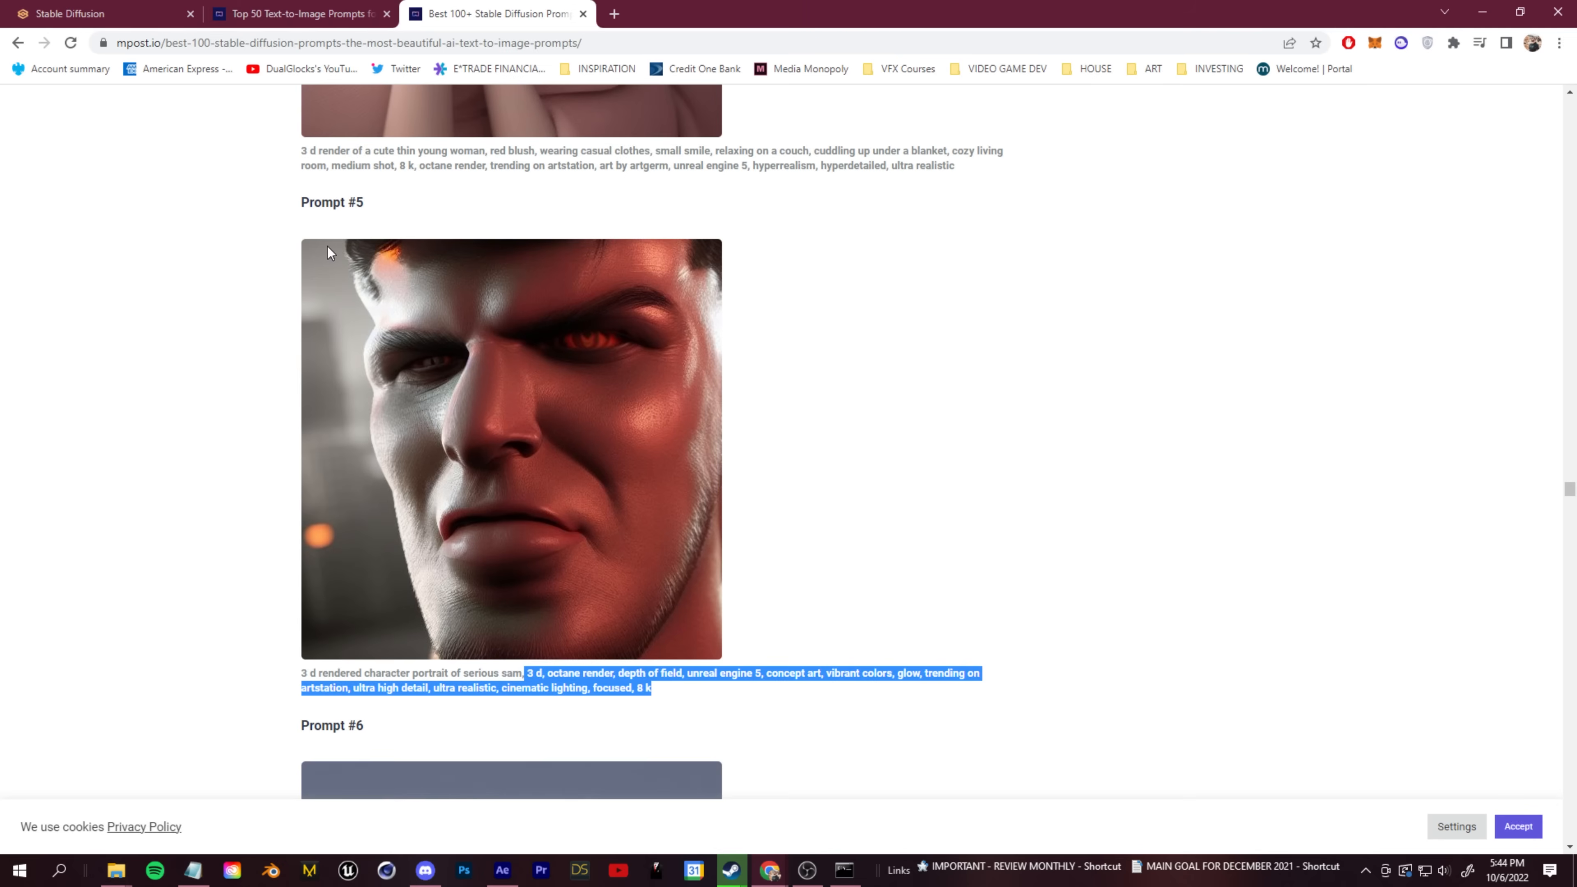
left_click(278, 15)
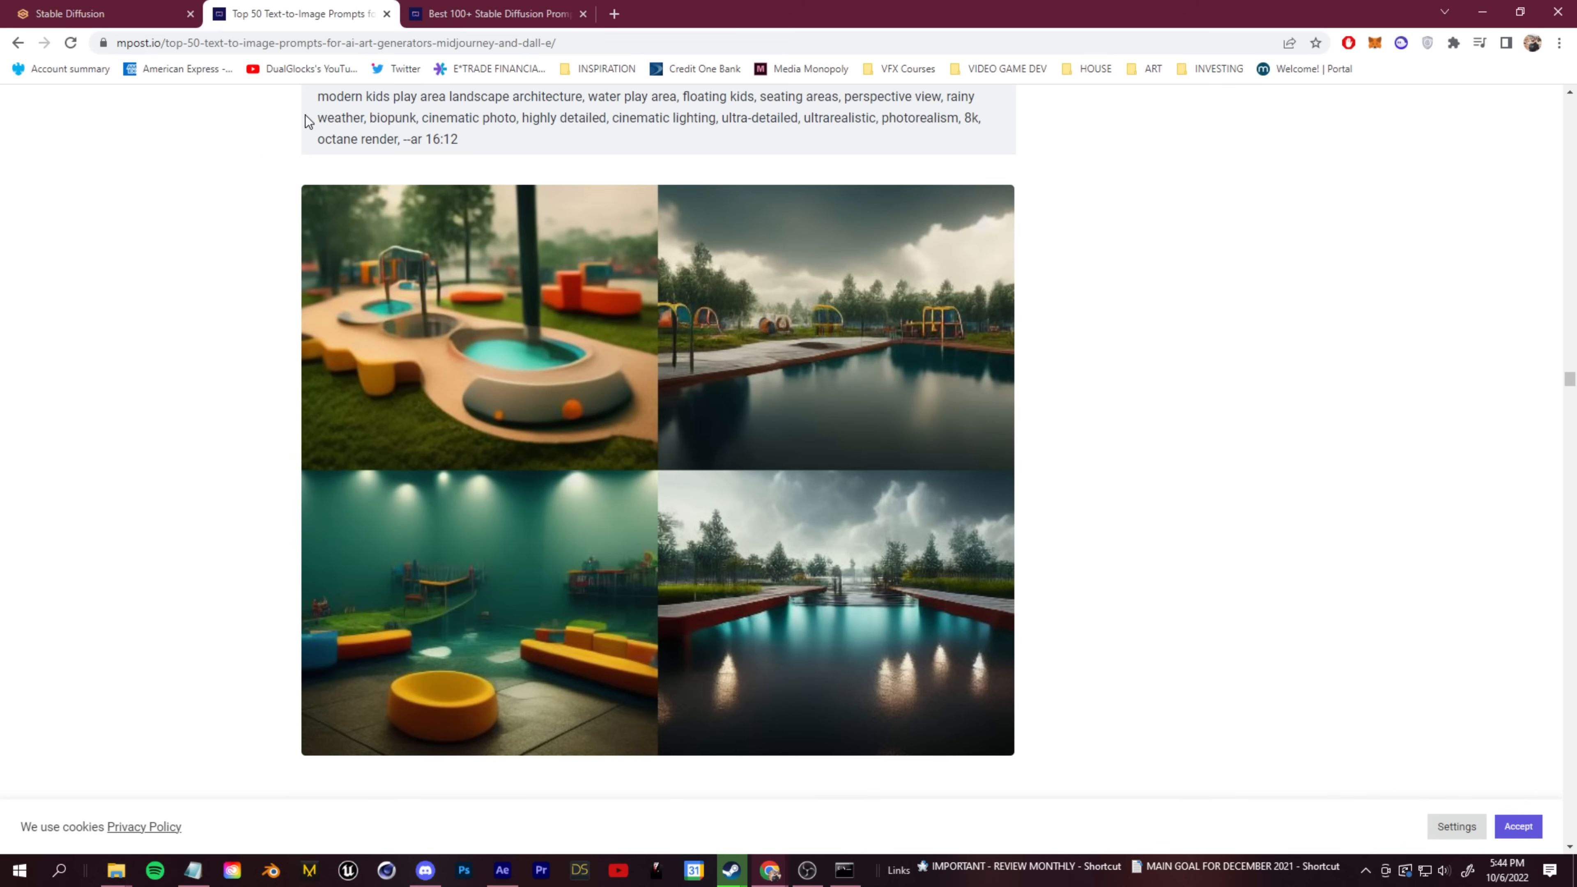
scroll(306, 116, "up", 20)
scroll(340, 502, "up", 15)
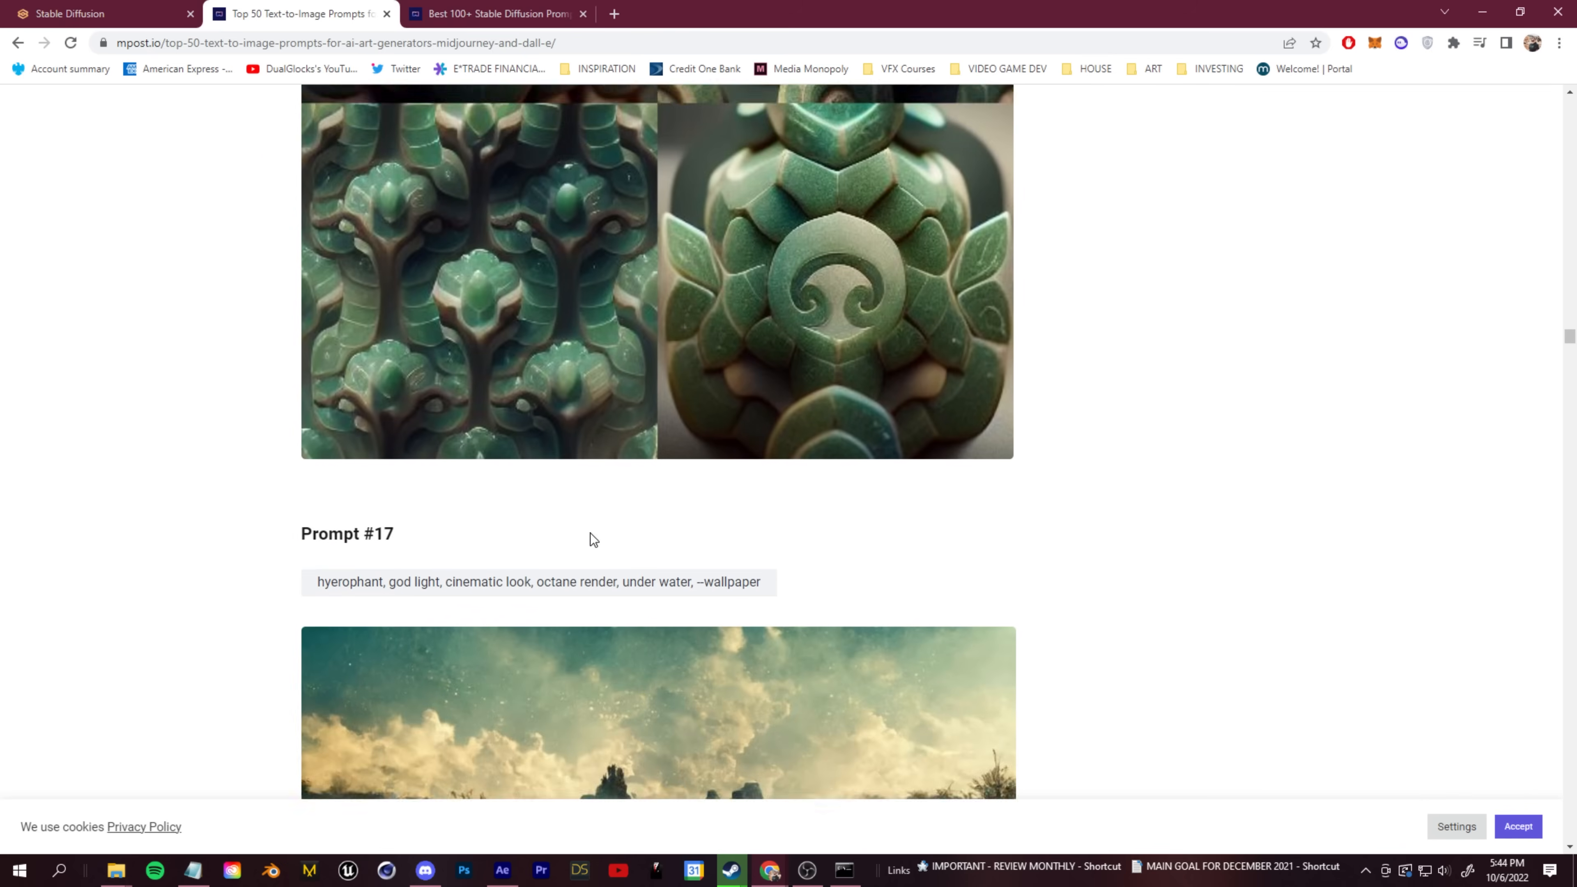
scroll(515, 455, "up", 15)
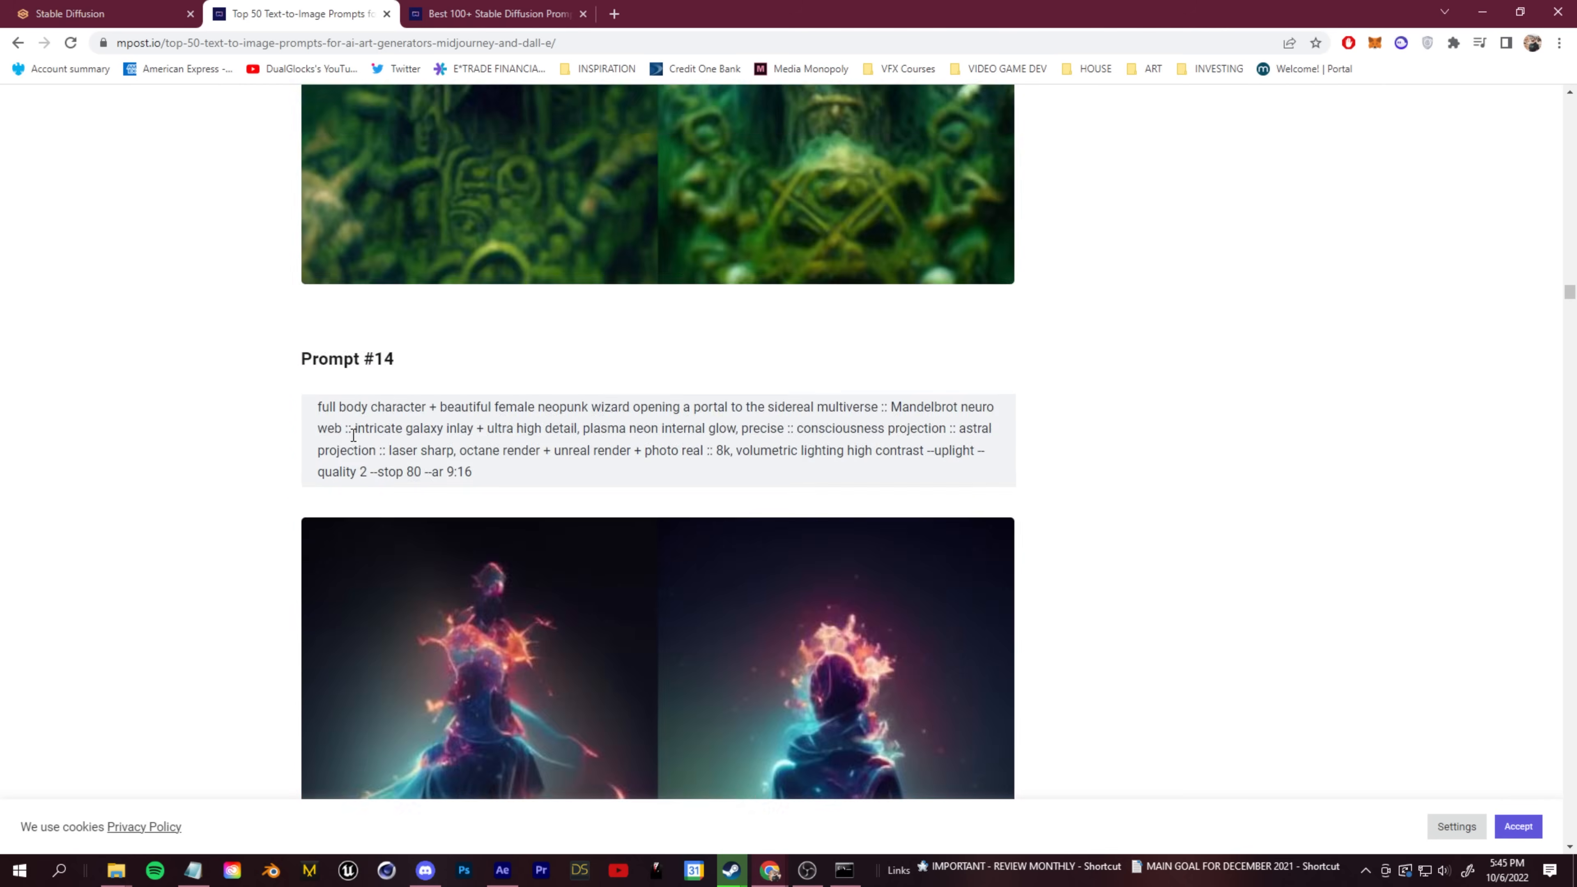
scroll(246, 496, "up", 20)
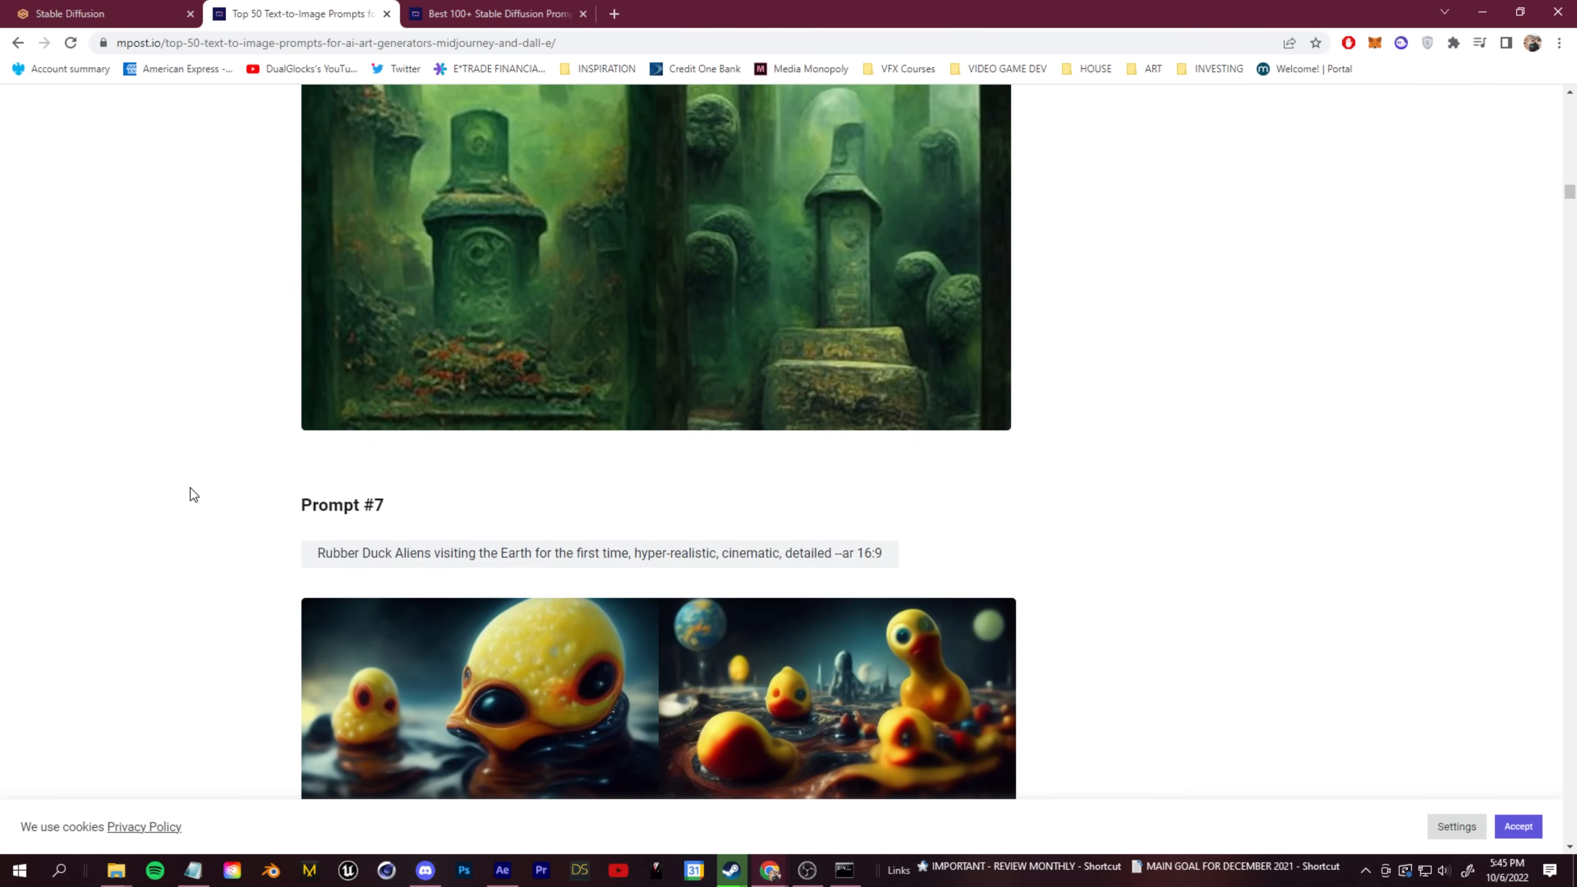
scroll(179, 475, "up", 5)
scroll(177, 475, "up", 5)
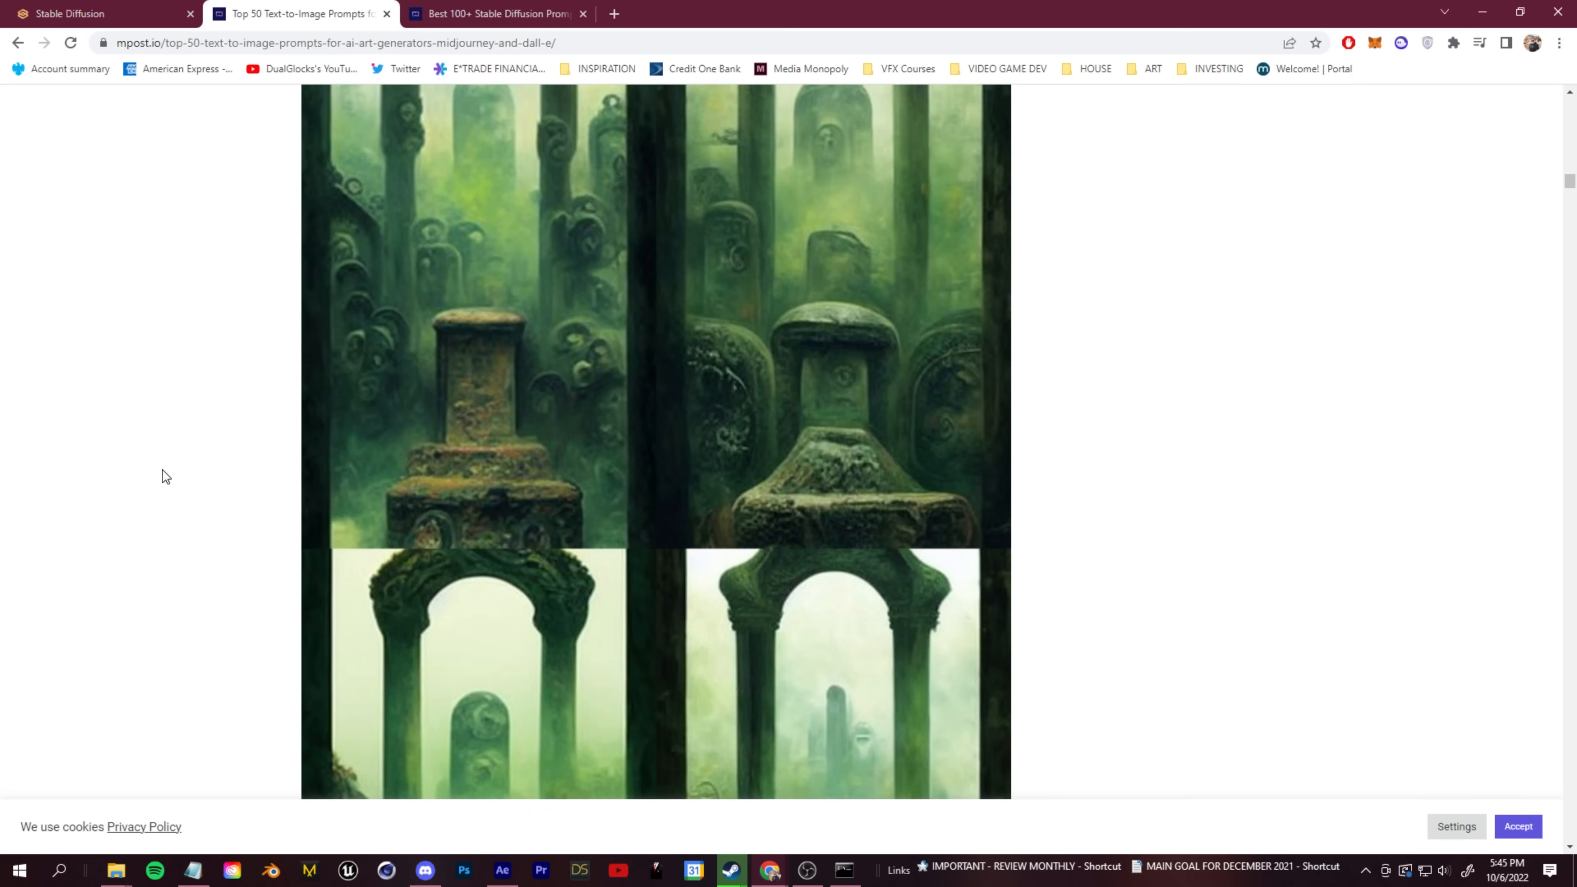
scroll(163, 463, "up", 20)
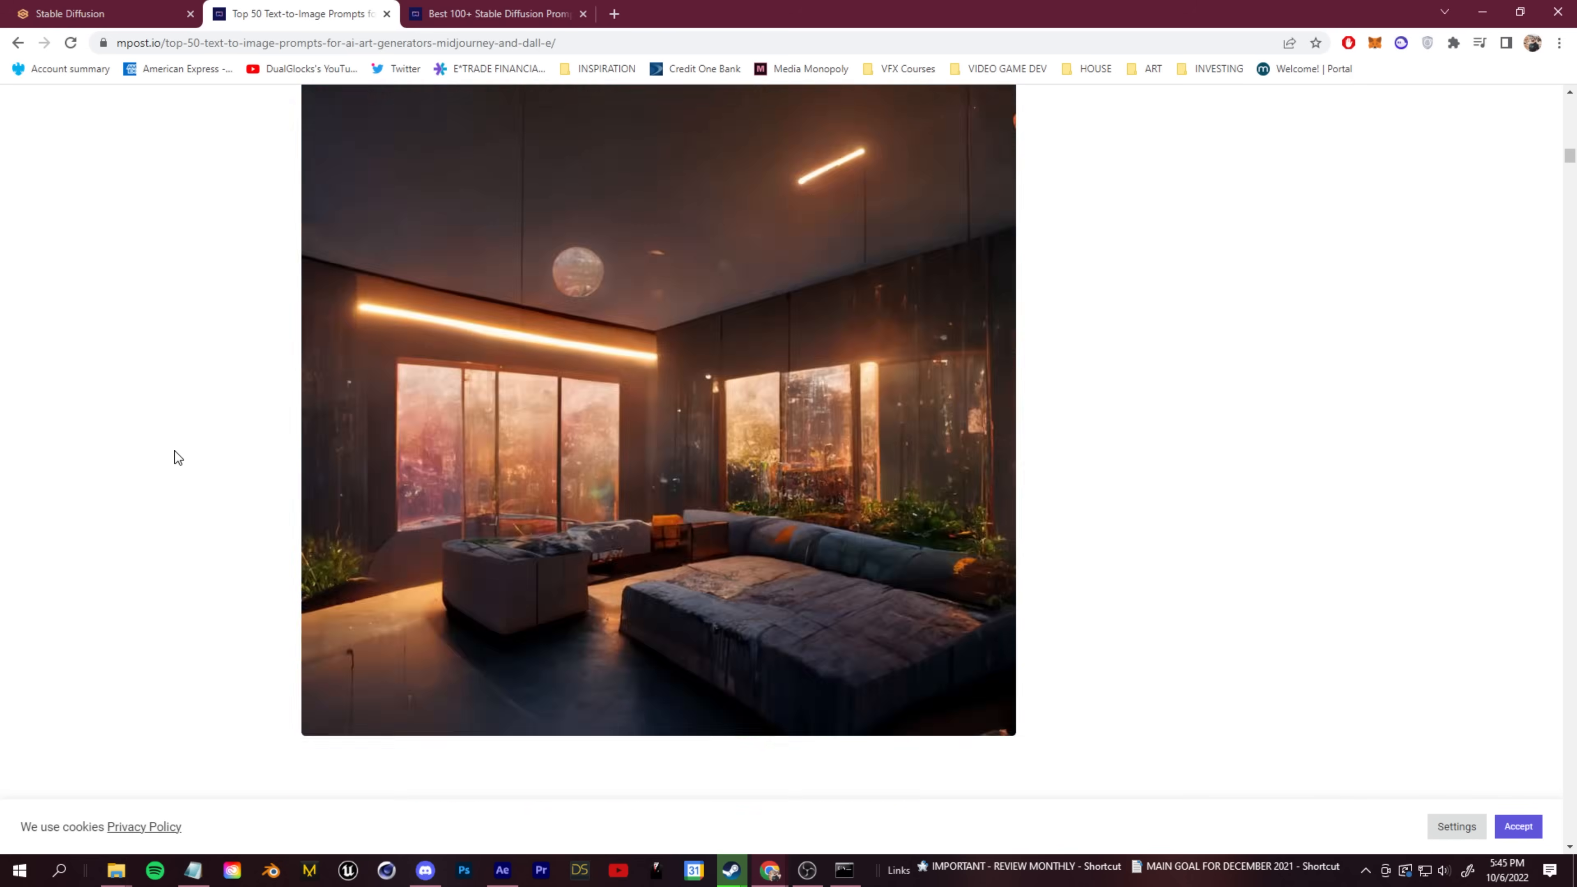
scroll(207, 362, "down", 20)
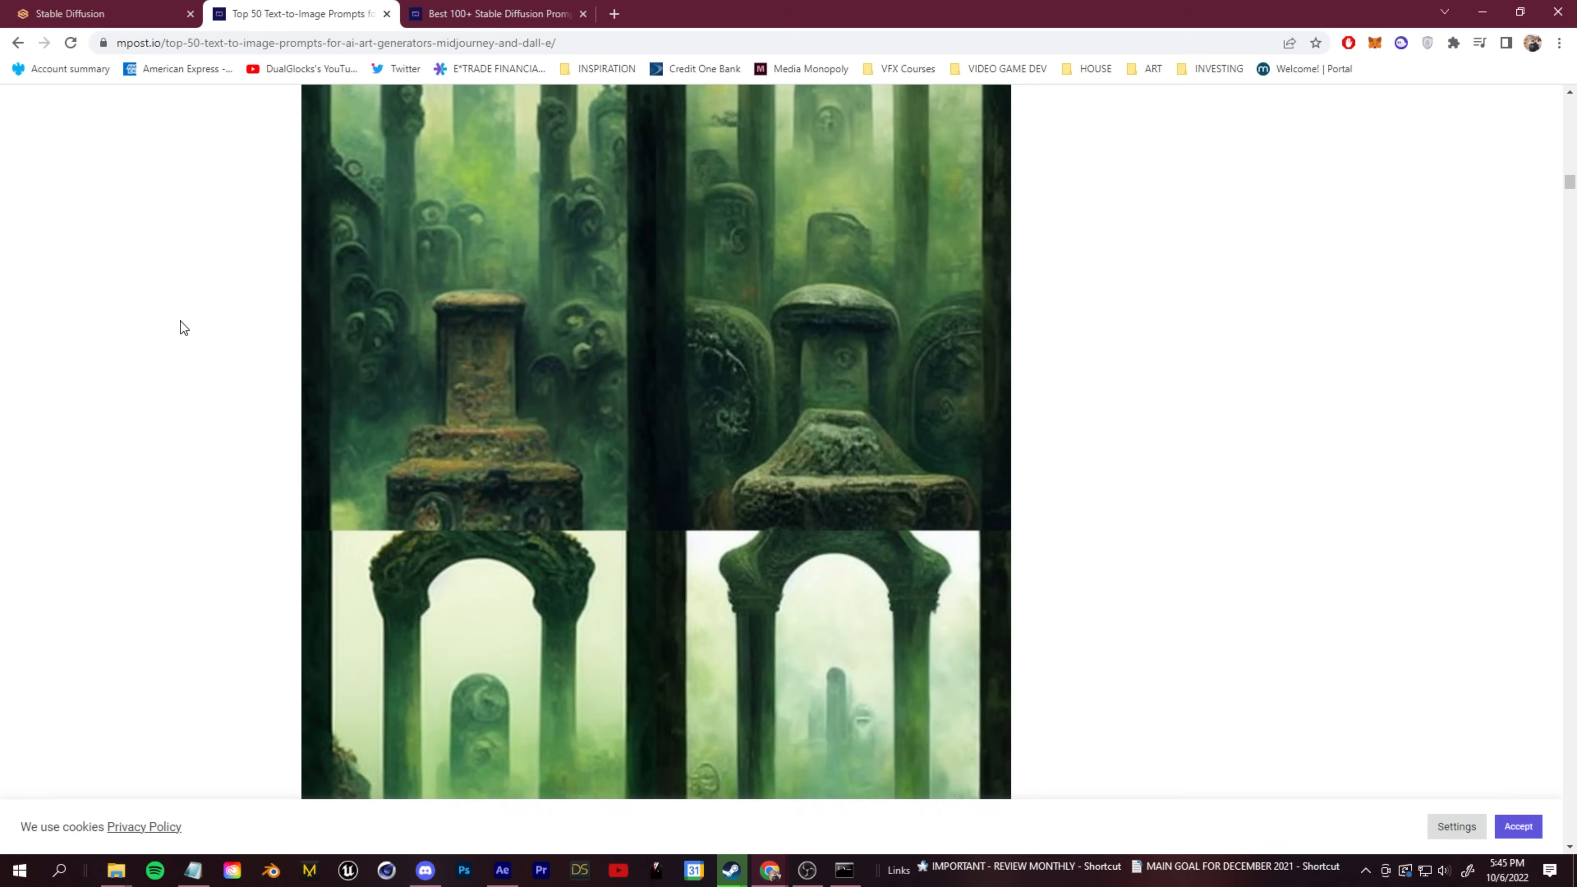
scroll(170, 336, "down", 18)
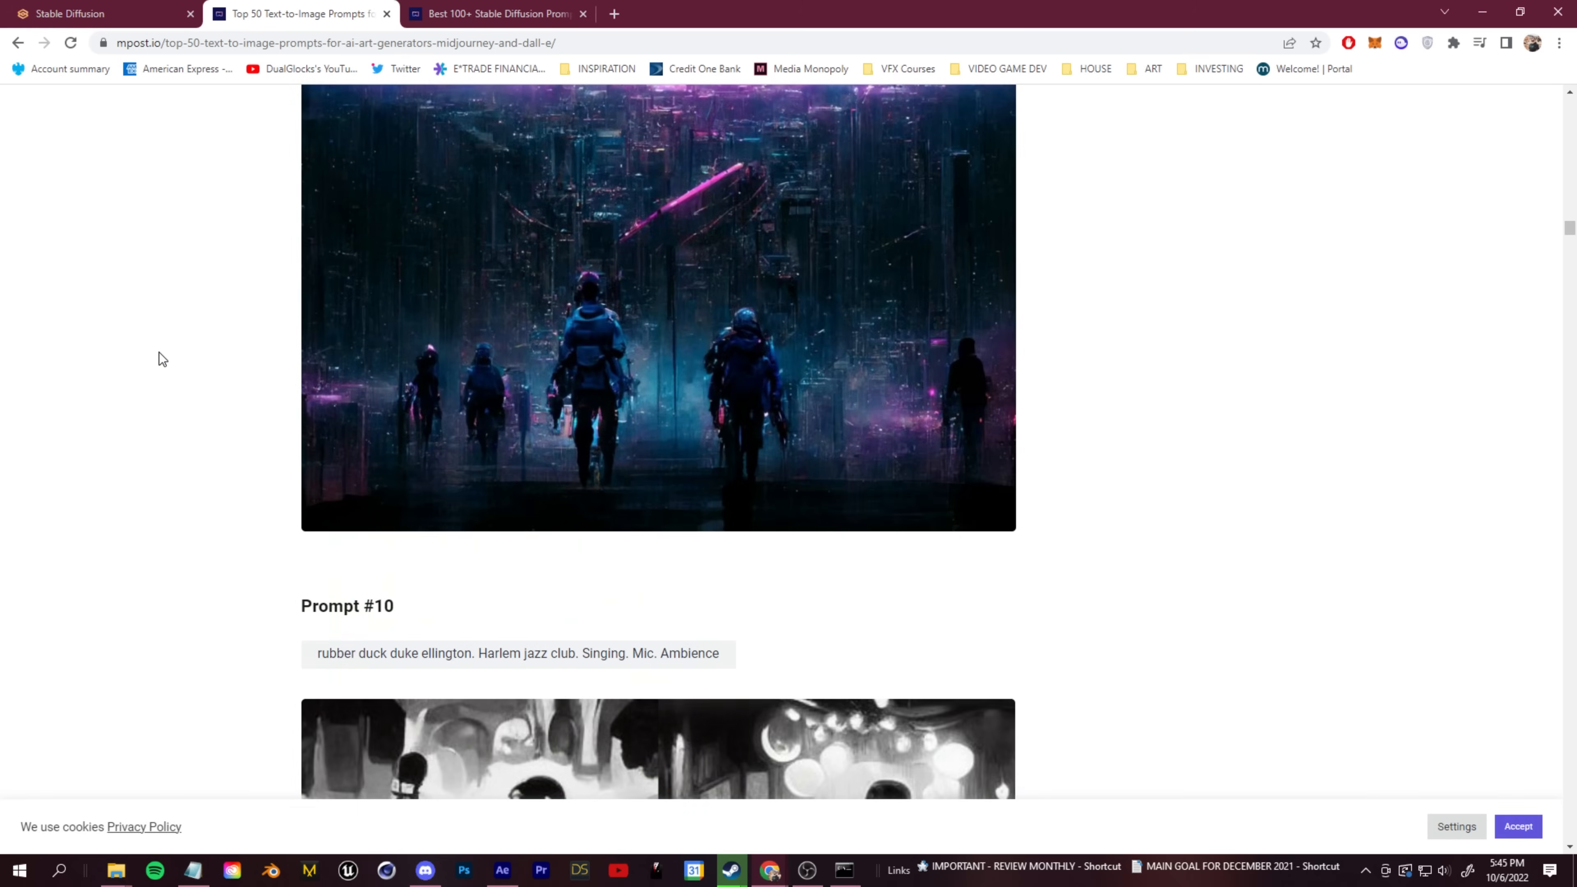
scroll(167, 358, "down", 12)
scroll(167, 352, "up", 5)
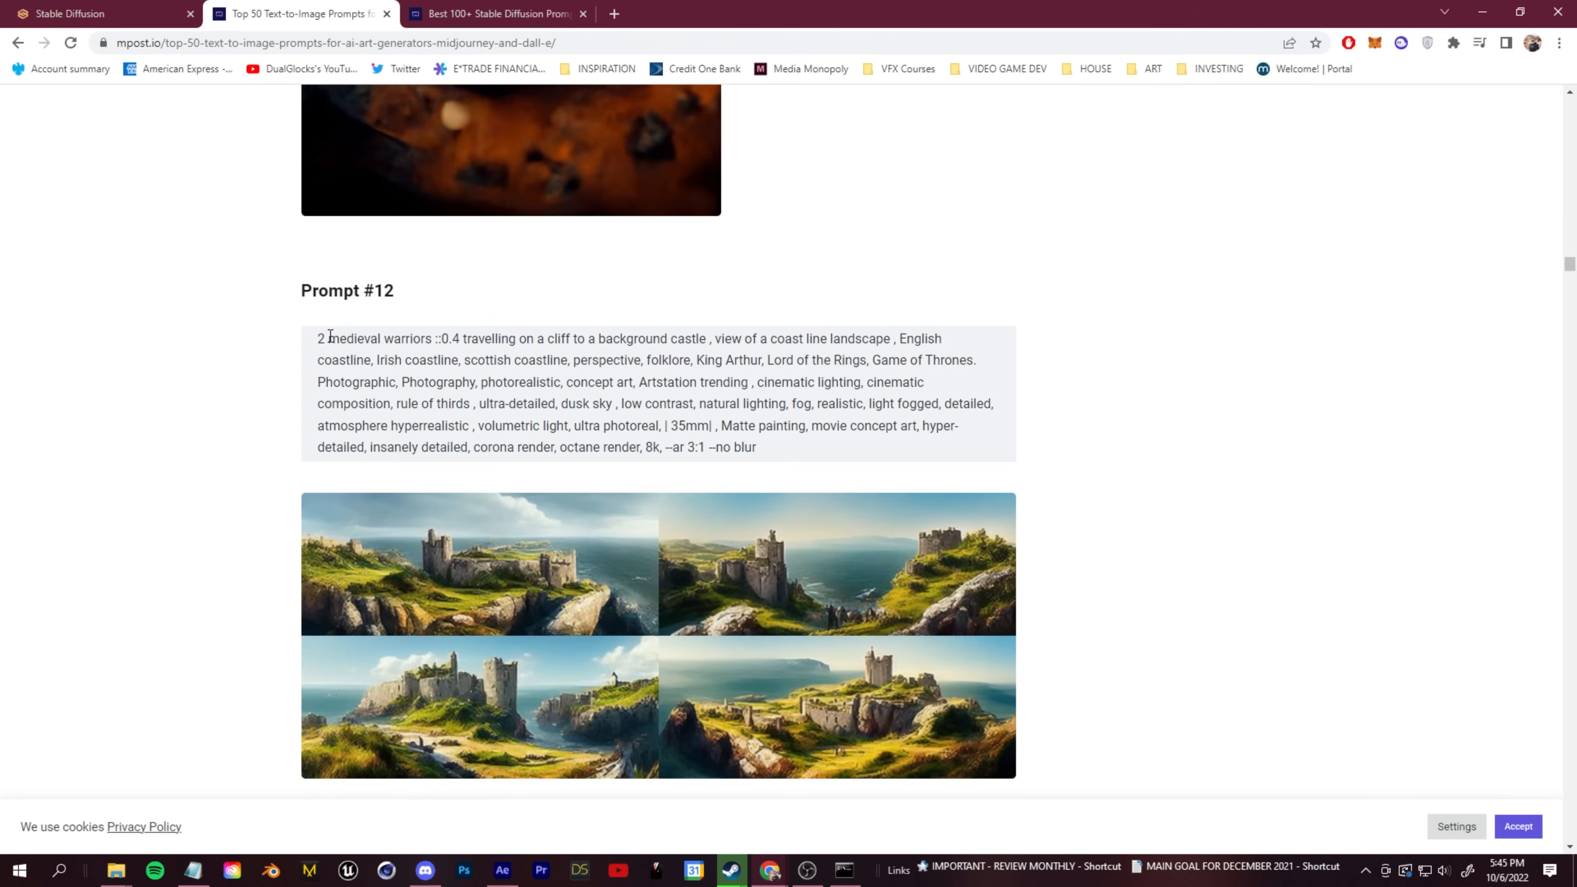
Copy the full text of Prompt #12 about the two medieval warriors
left_click_drag(313, 340, 756, 449)
right_click(760, 369)
left_click(793, 376)
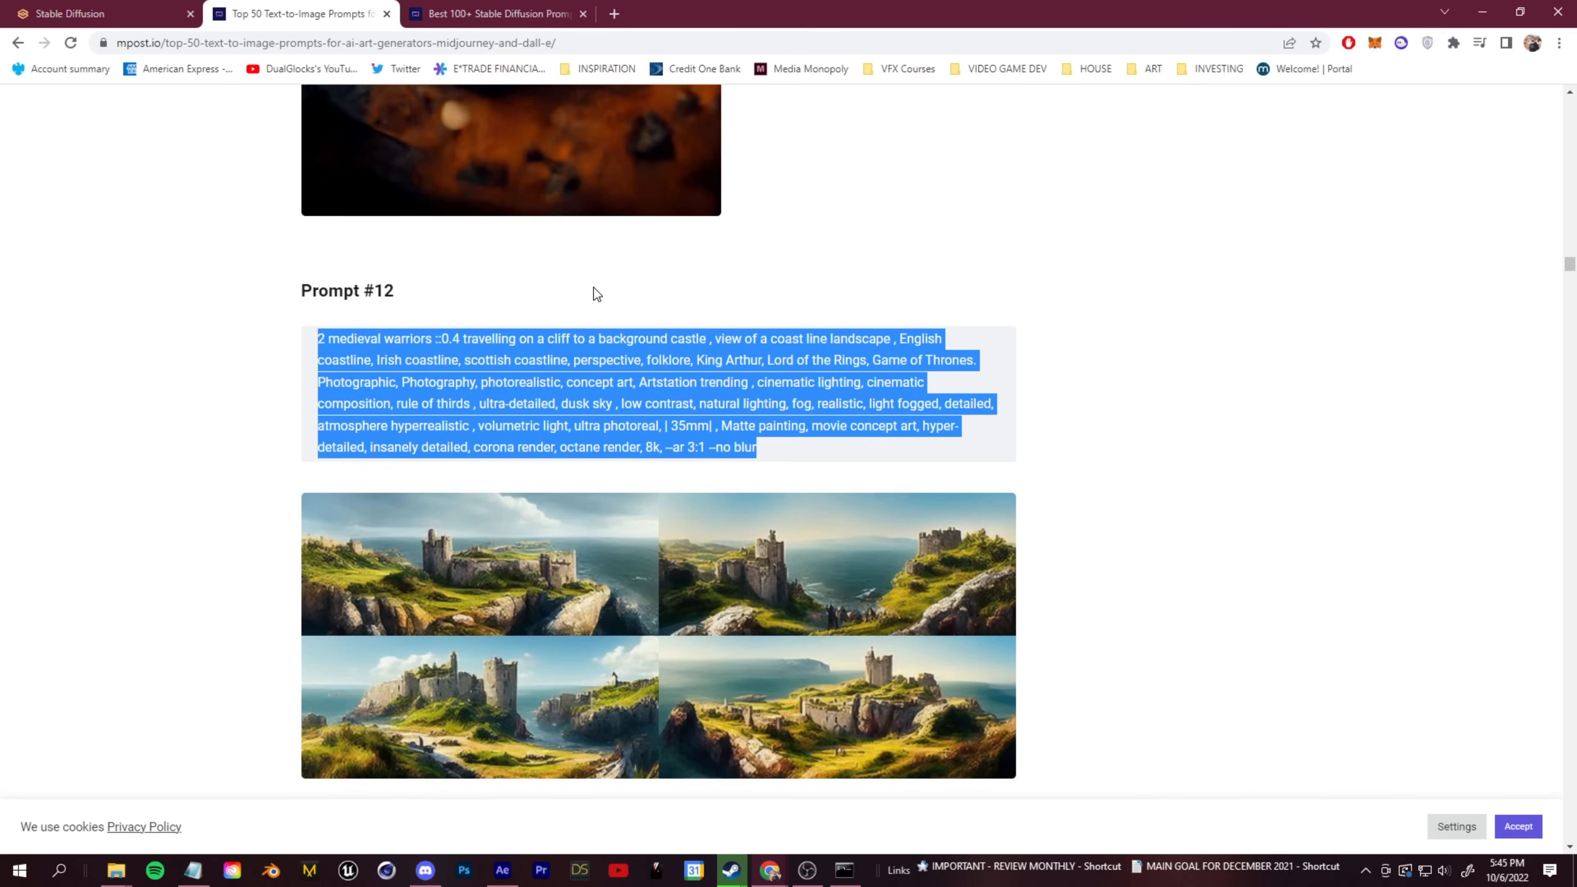
Return to Stable Diffusion, replace the whole main prompt with the copied medieval warriors text, and generate the image
left_click(146, 7)
left_click_drag(718, 191, 19, 105)
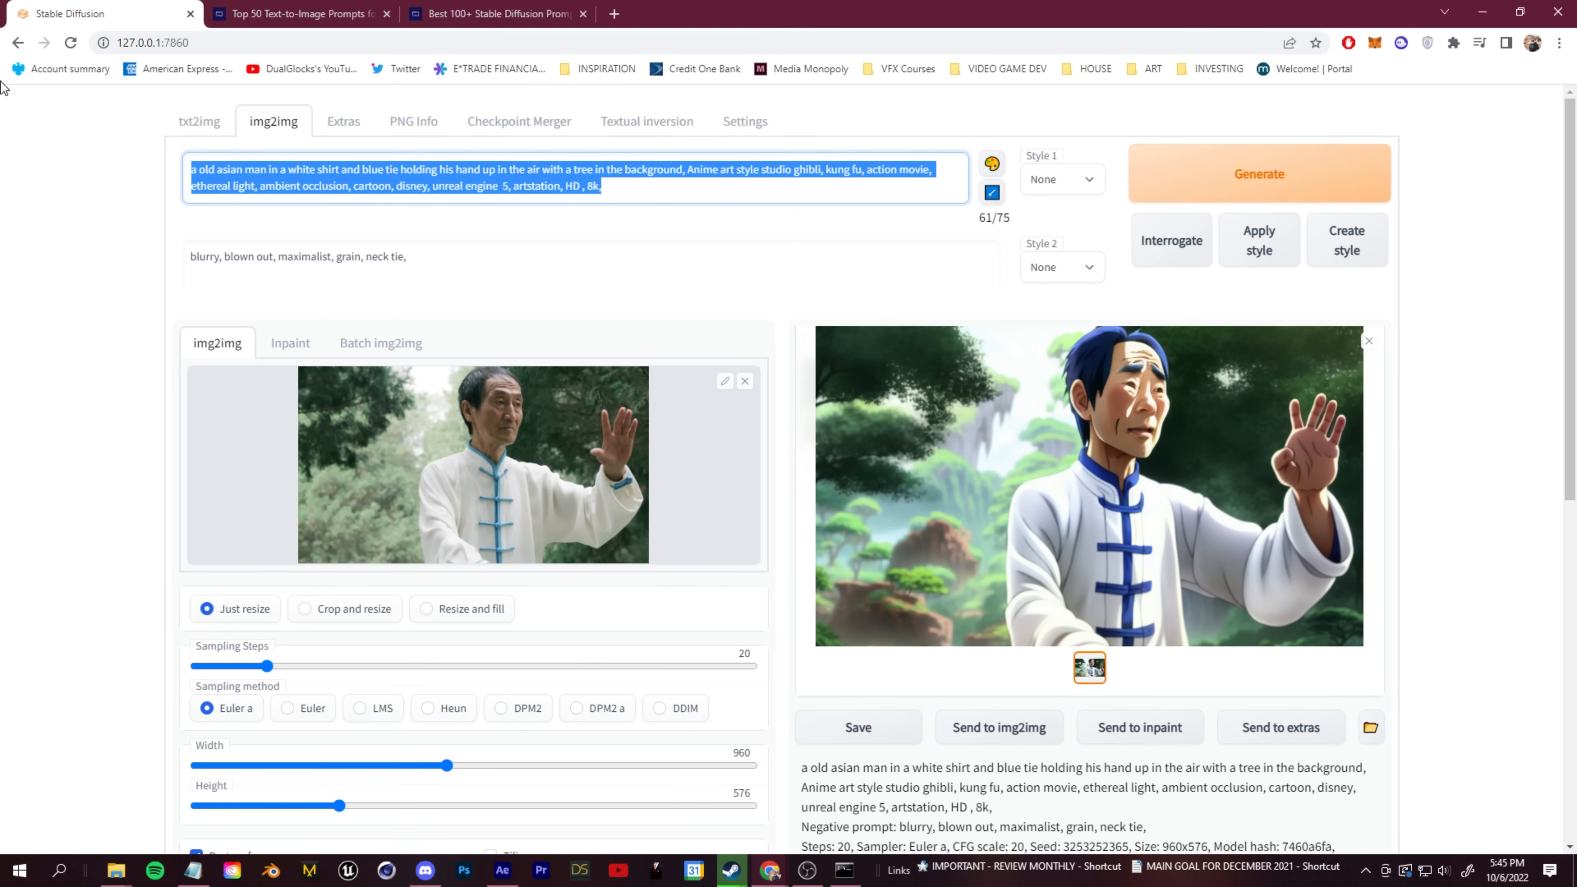
key("ctrl+v")
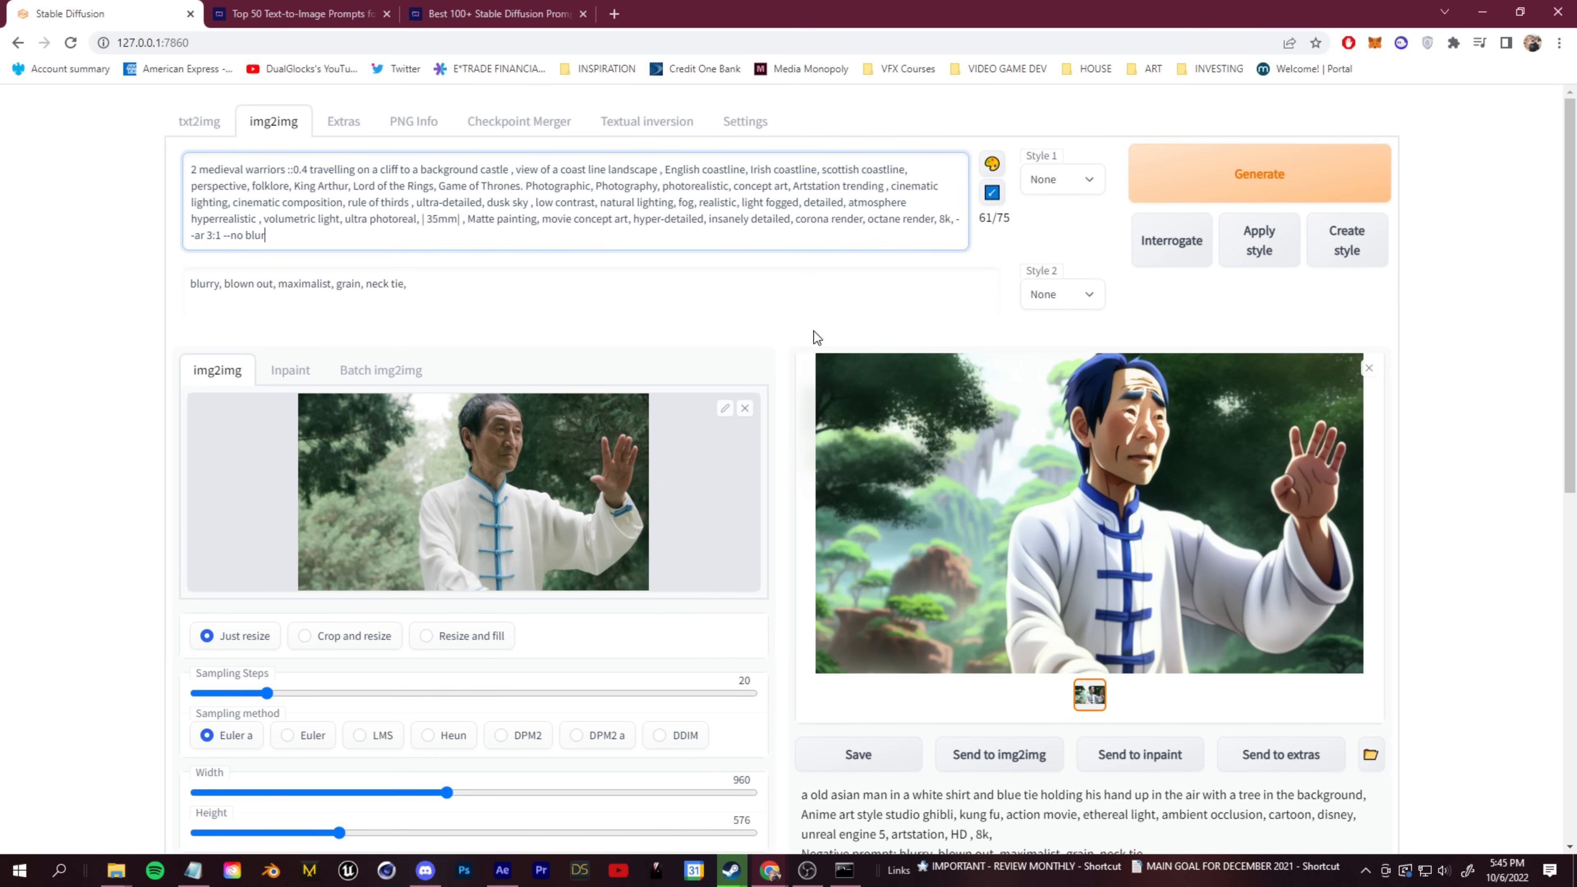
left_click(1228, 168)
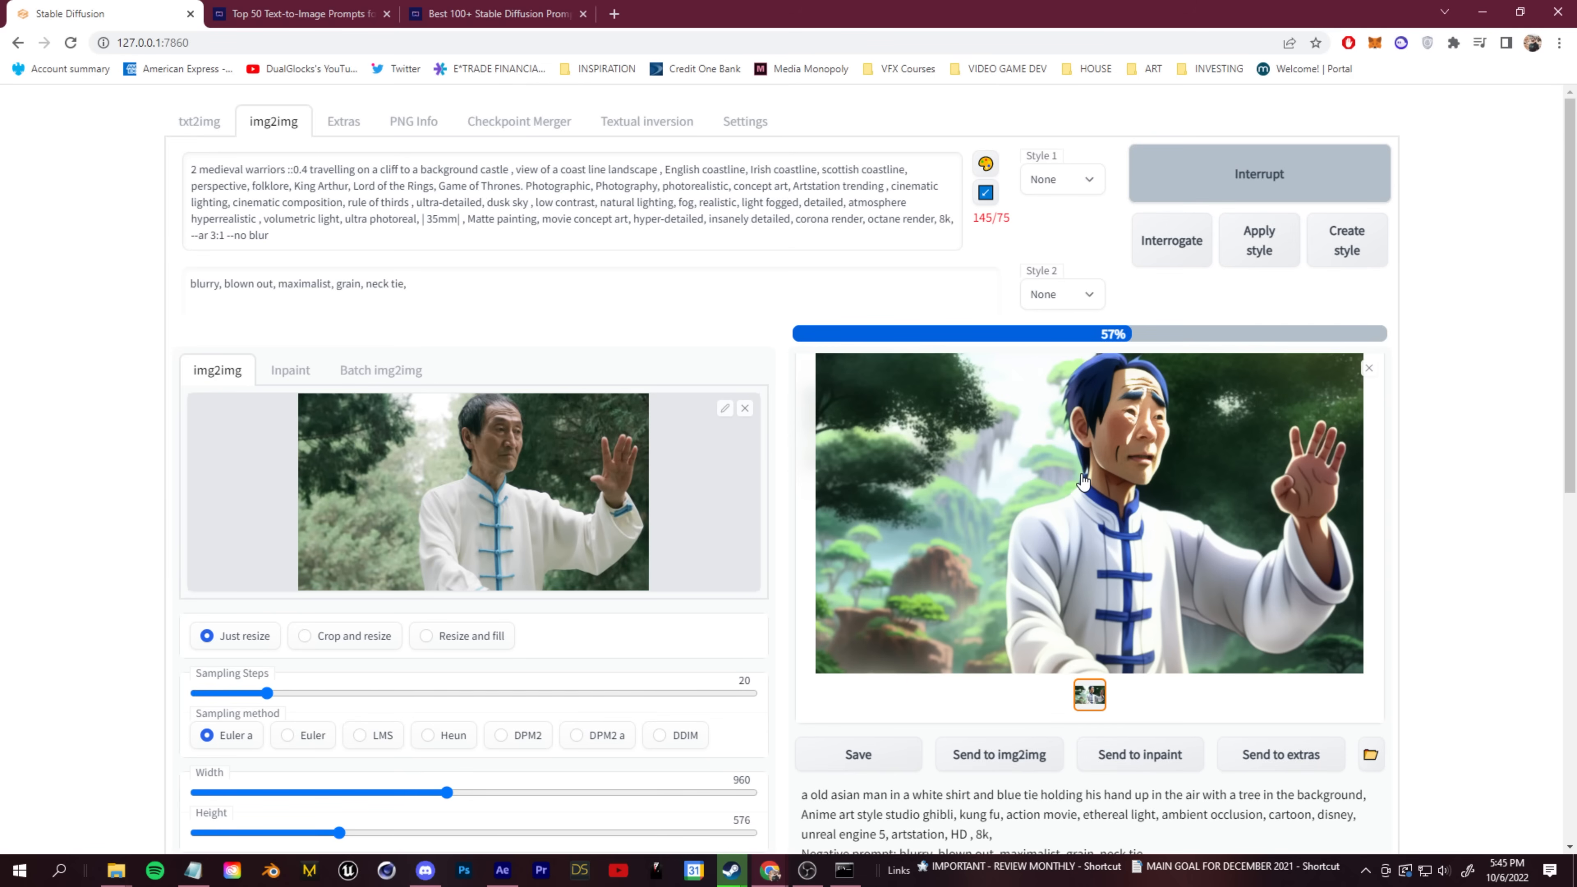
scroll(78, 542, "down", 1)
scroll(78, 542, "down", 10)
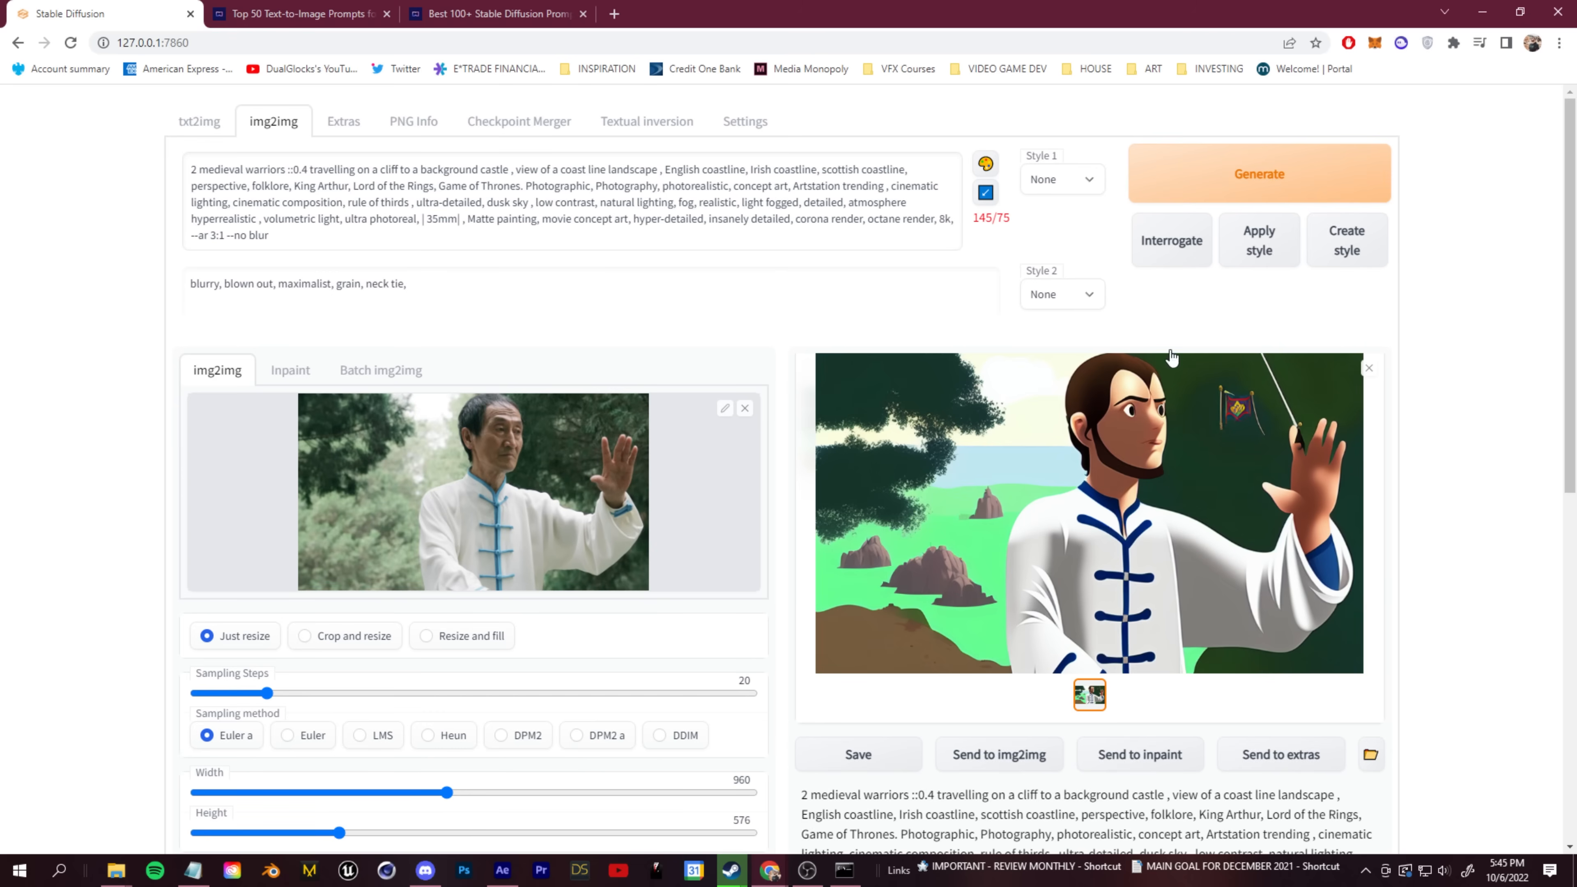
Copy "a old asian man in a white shirt and blue" from the script's original prompt to the start of the main prompt and generate
scroll(409, 350, "down", 8)
left_click_drag(199, 712, 391, 711)
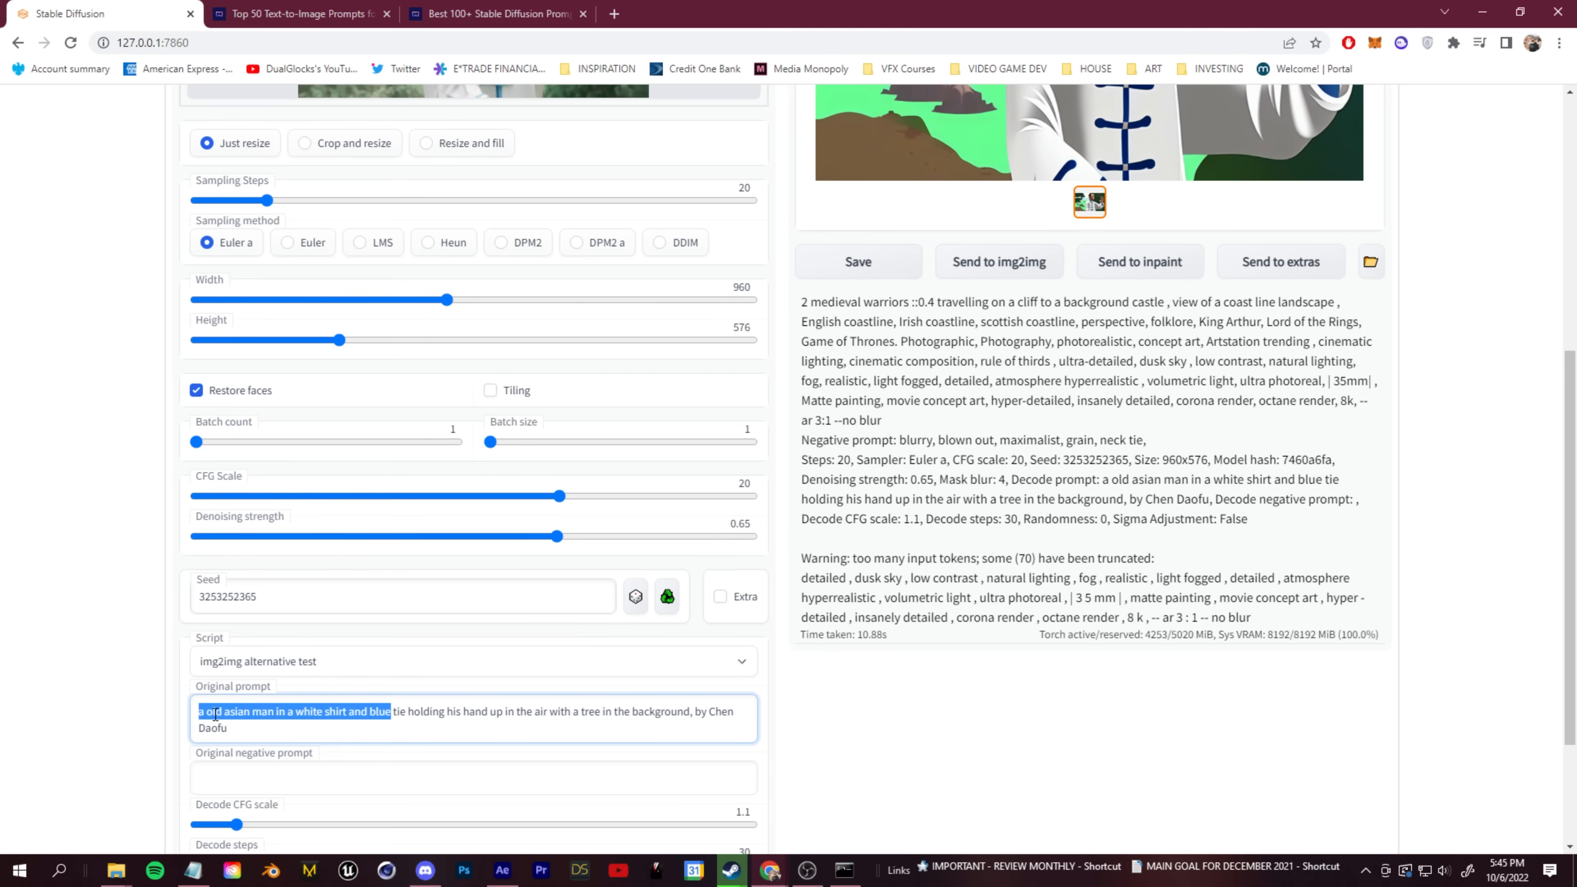
key("ctrl+c")
scroll(348, 559, "up", 8)
left_click(192, 169)
key("ctrl+v")
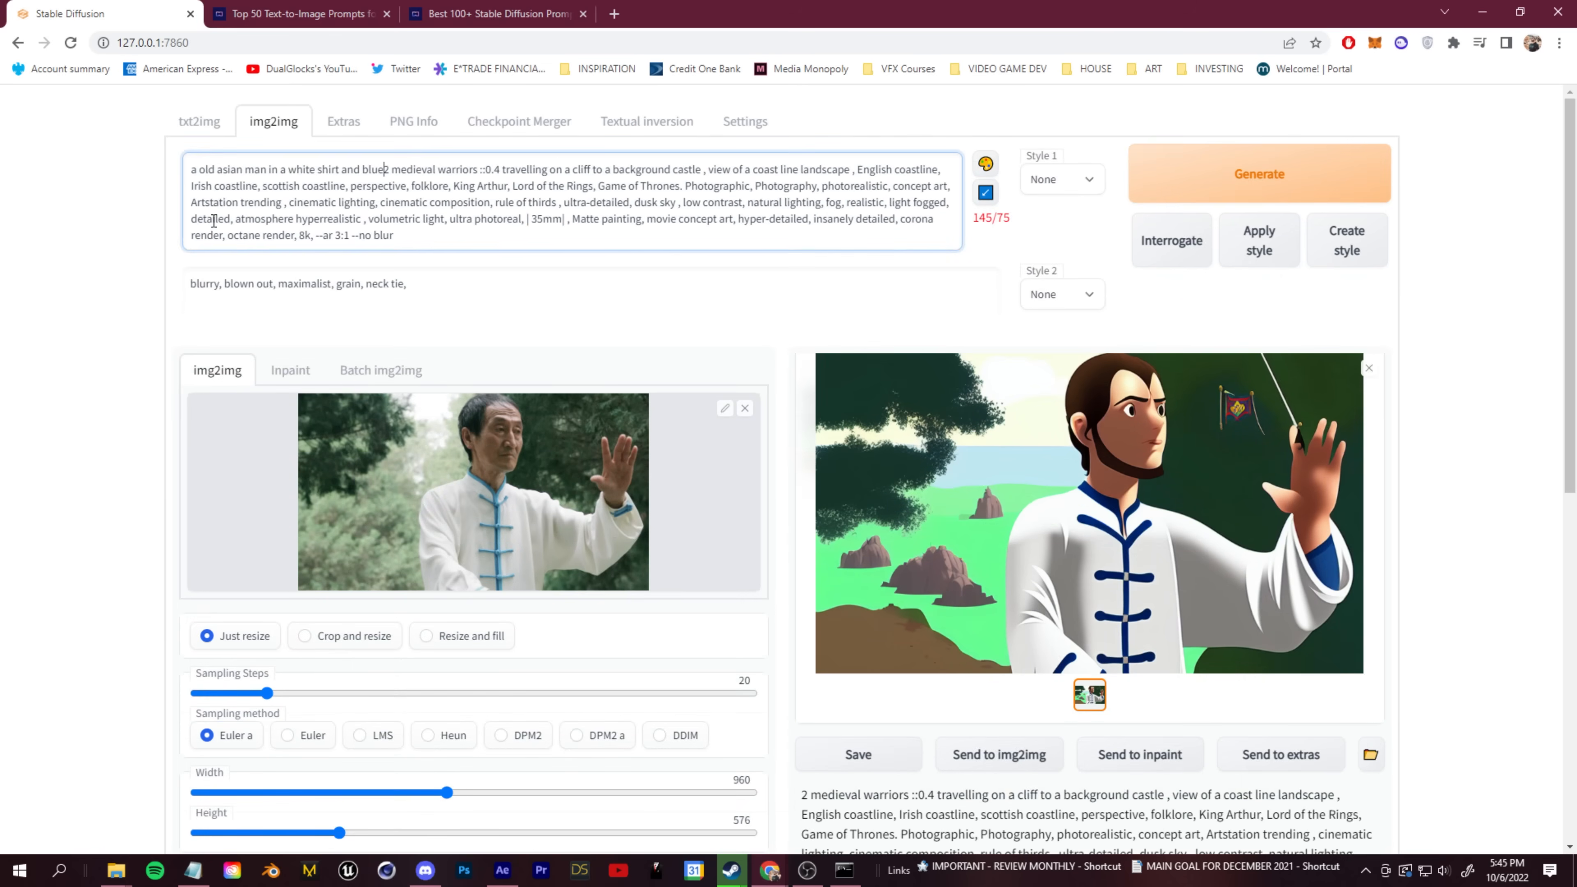
left_click(1324, 192)
scroll(481, 552, "down", 5)
scroll(807, 428, "up", 5)
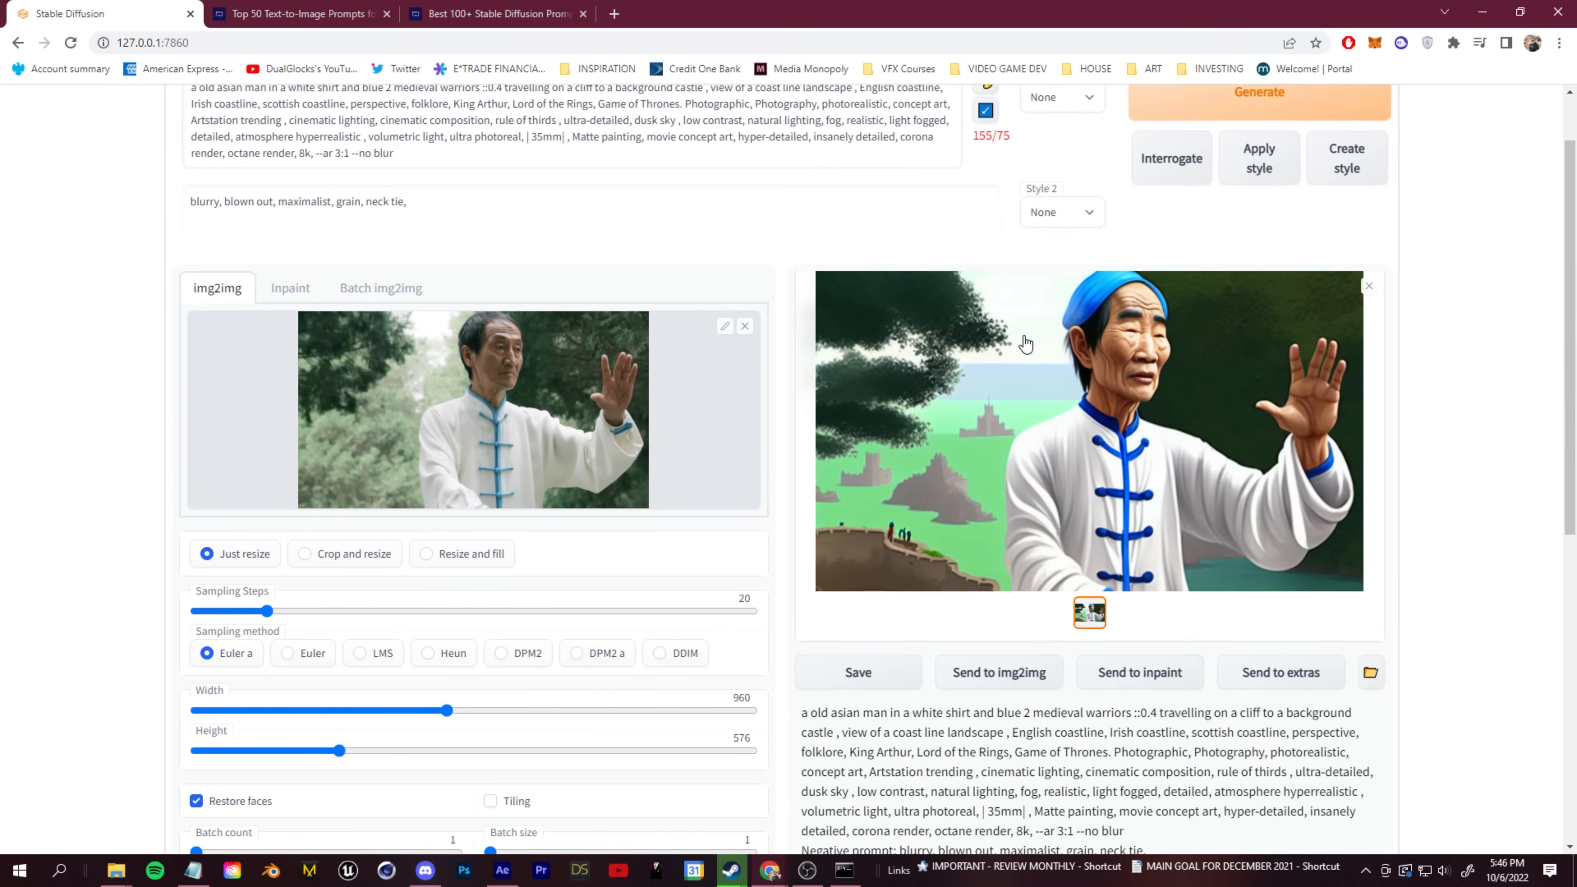
Set the denoising strength to 0.52 and raise the CFG scale close to its maximum
scroll(994, 361, "down", 5)
scroll(769, 492, "up", 2)
scroll(464, 733, "down", 1)
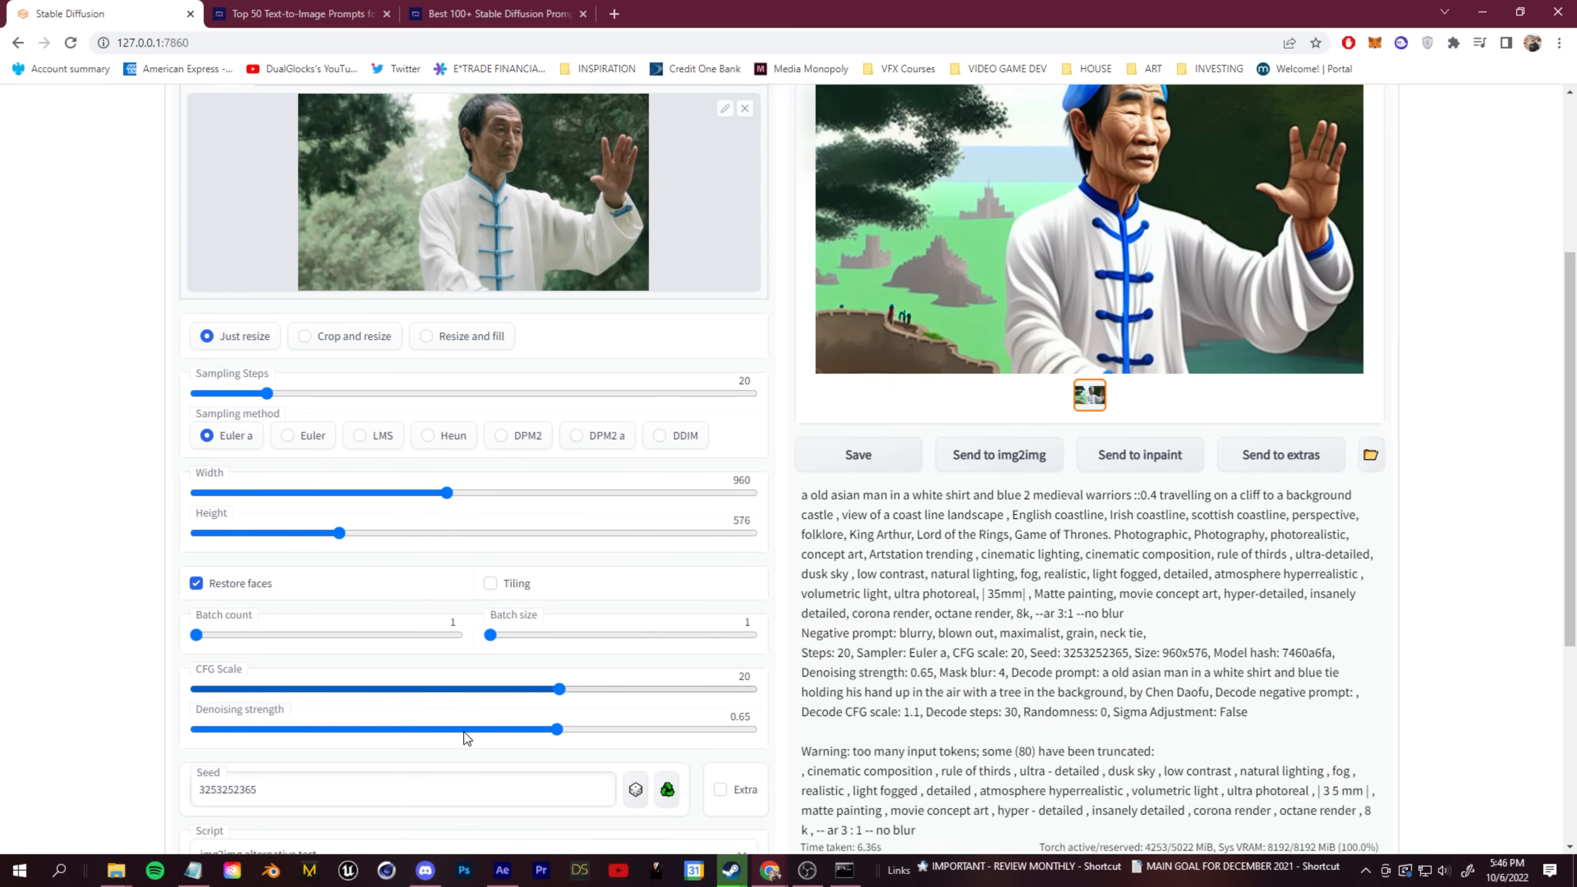
left_click_drag(556, 700, 485, 700)
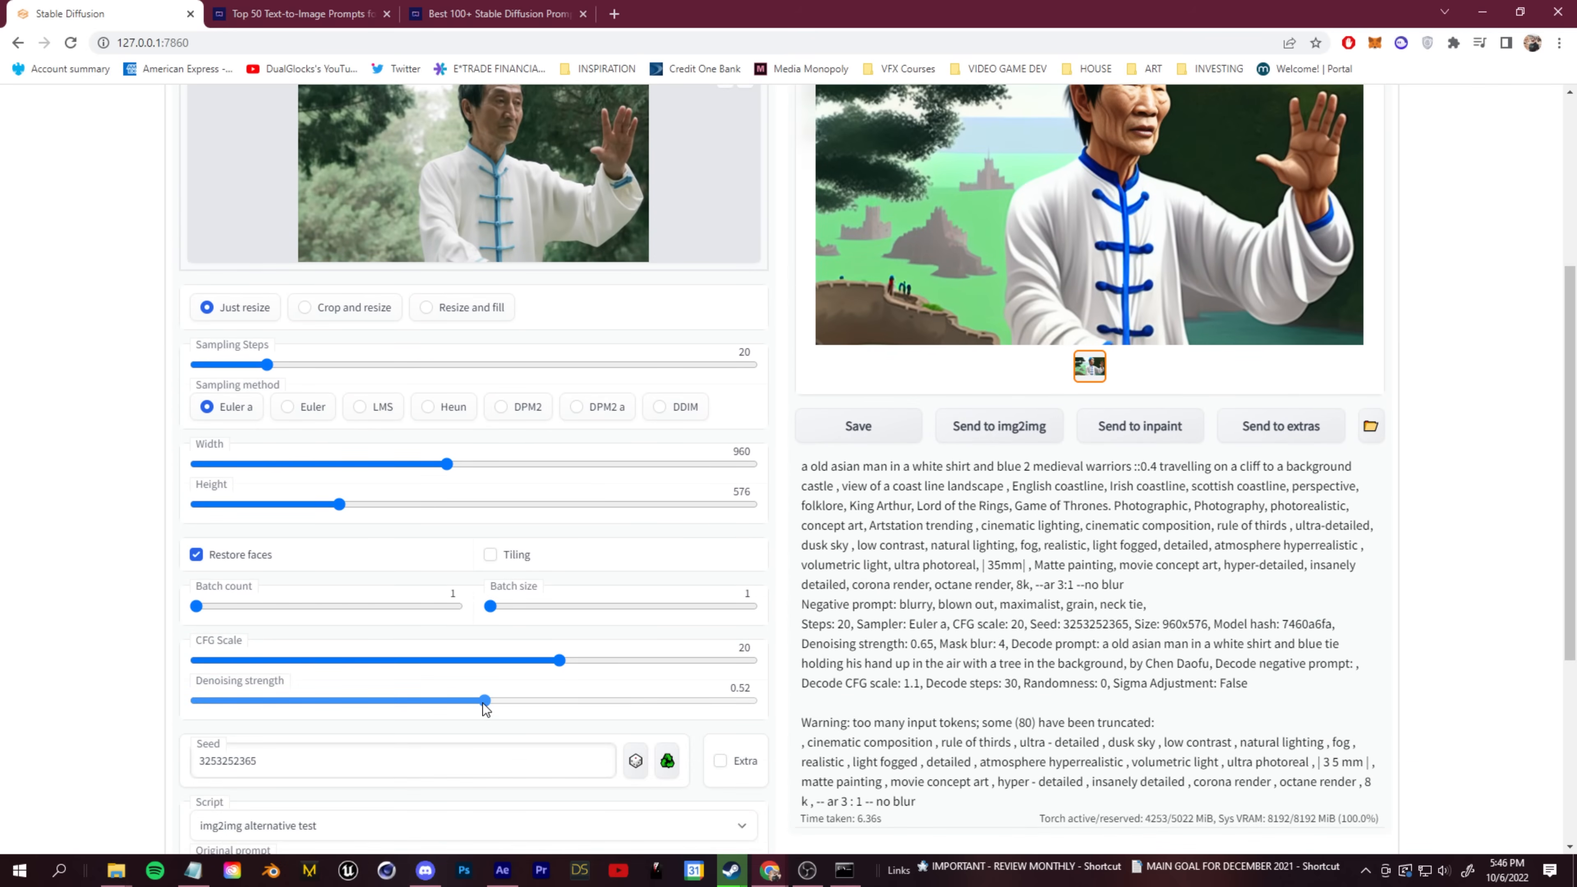
left_click_drag(569, 662, 752, 661)
scroll(1068, 509, "up", 5)
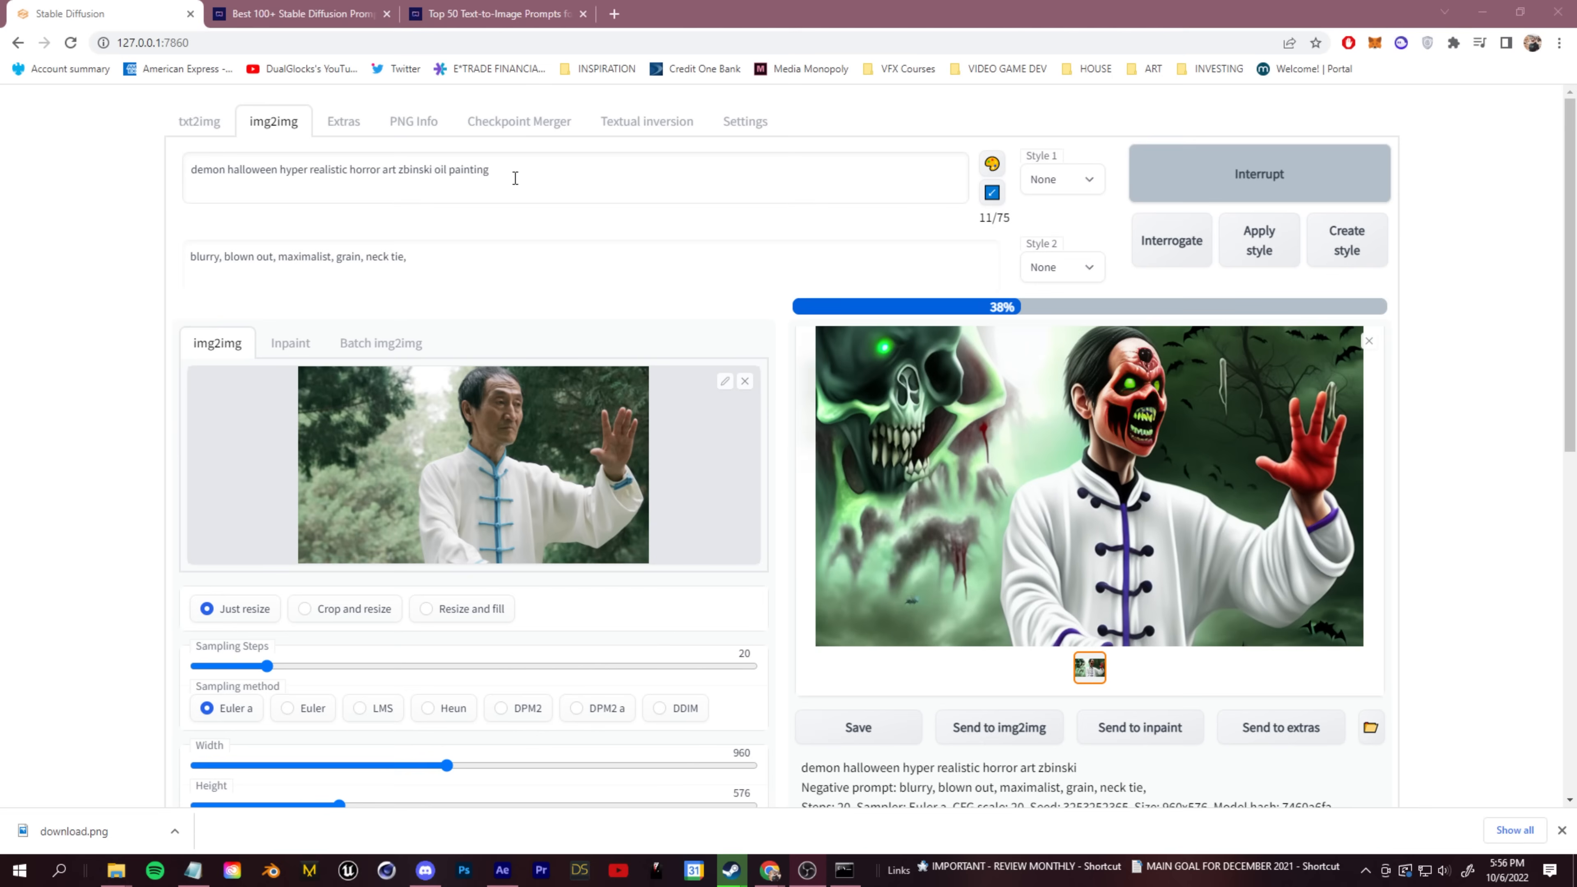
triple_click(499, 185)
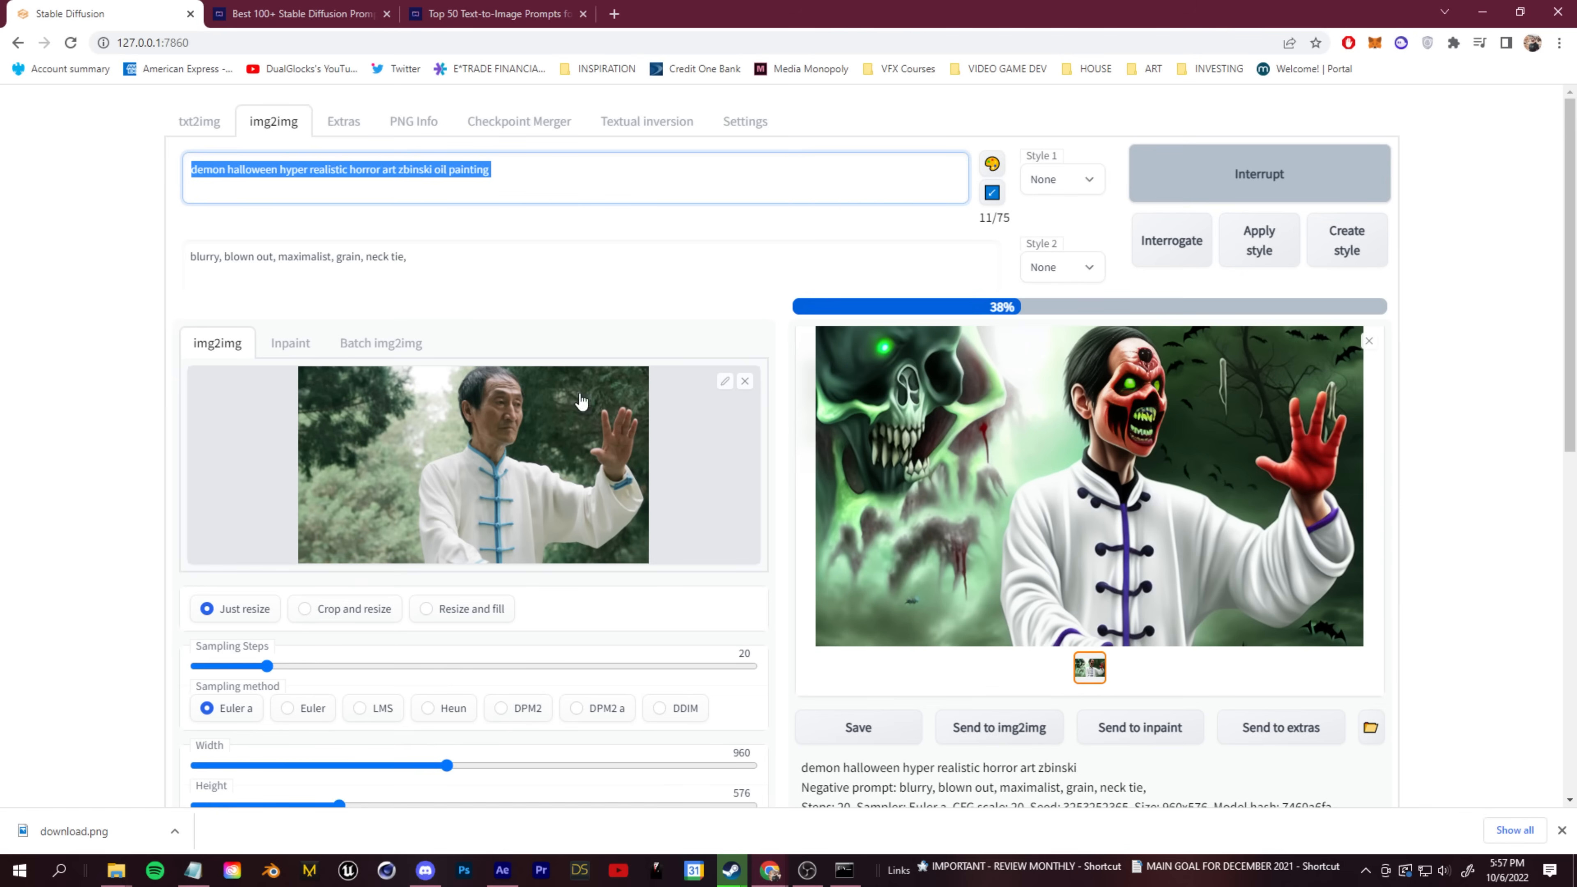
left_click(458, 399)
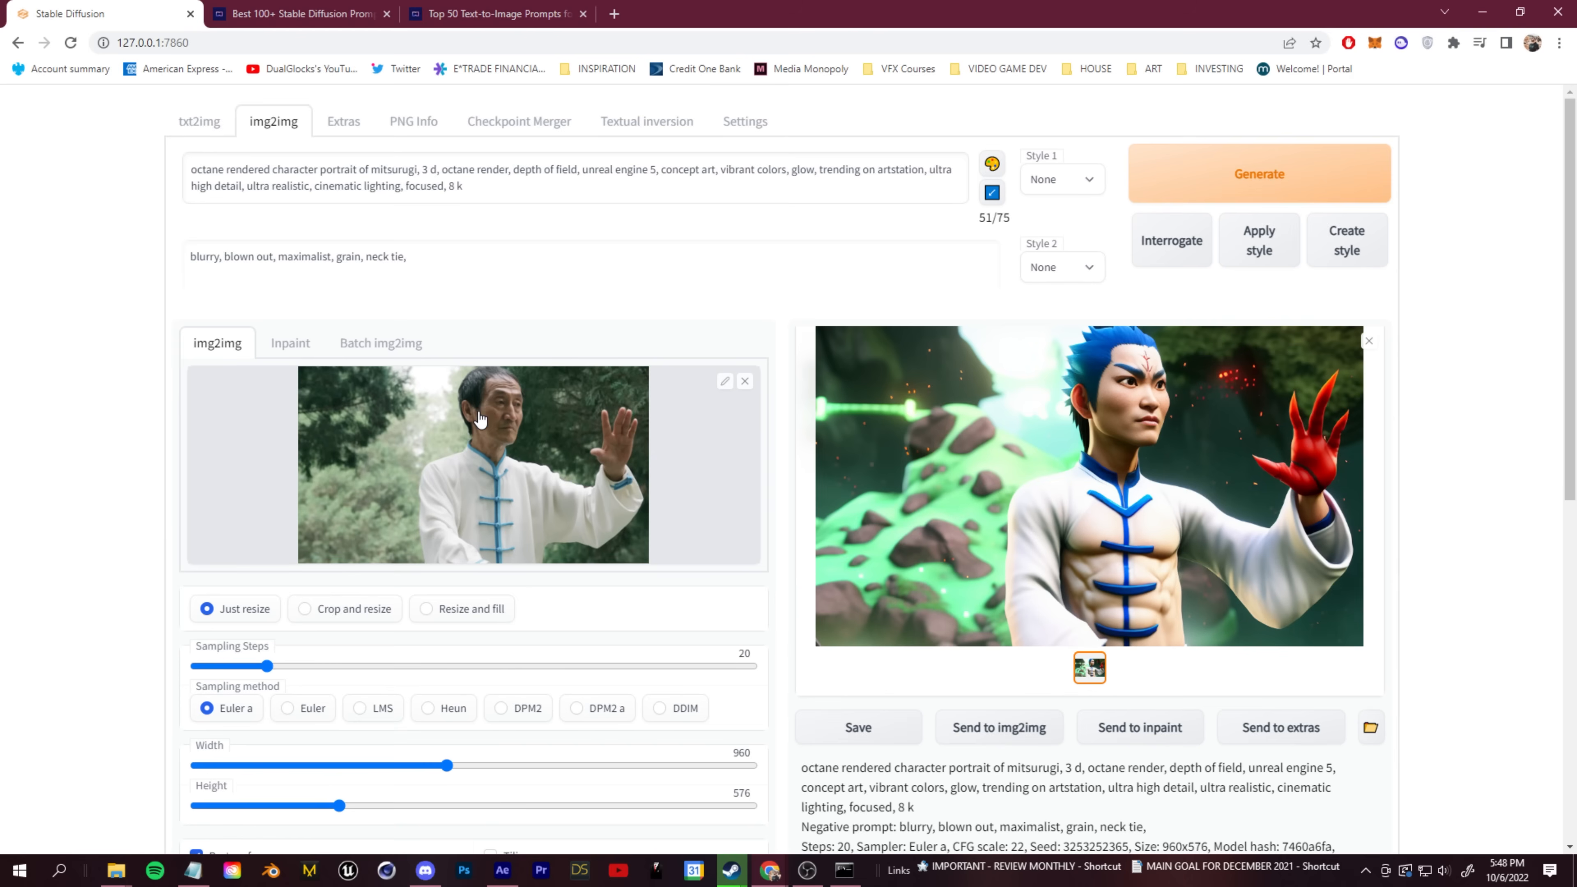
Switch to batch img2img and set its input directory to the copied folder path K:\AI ROTO EFFECT\Vid to img seq 2
left_click(372, 351)
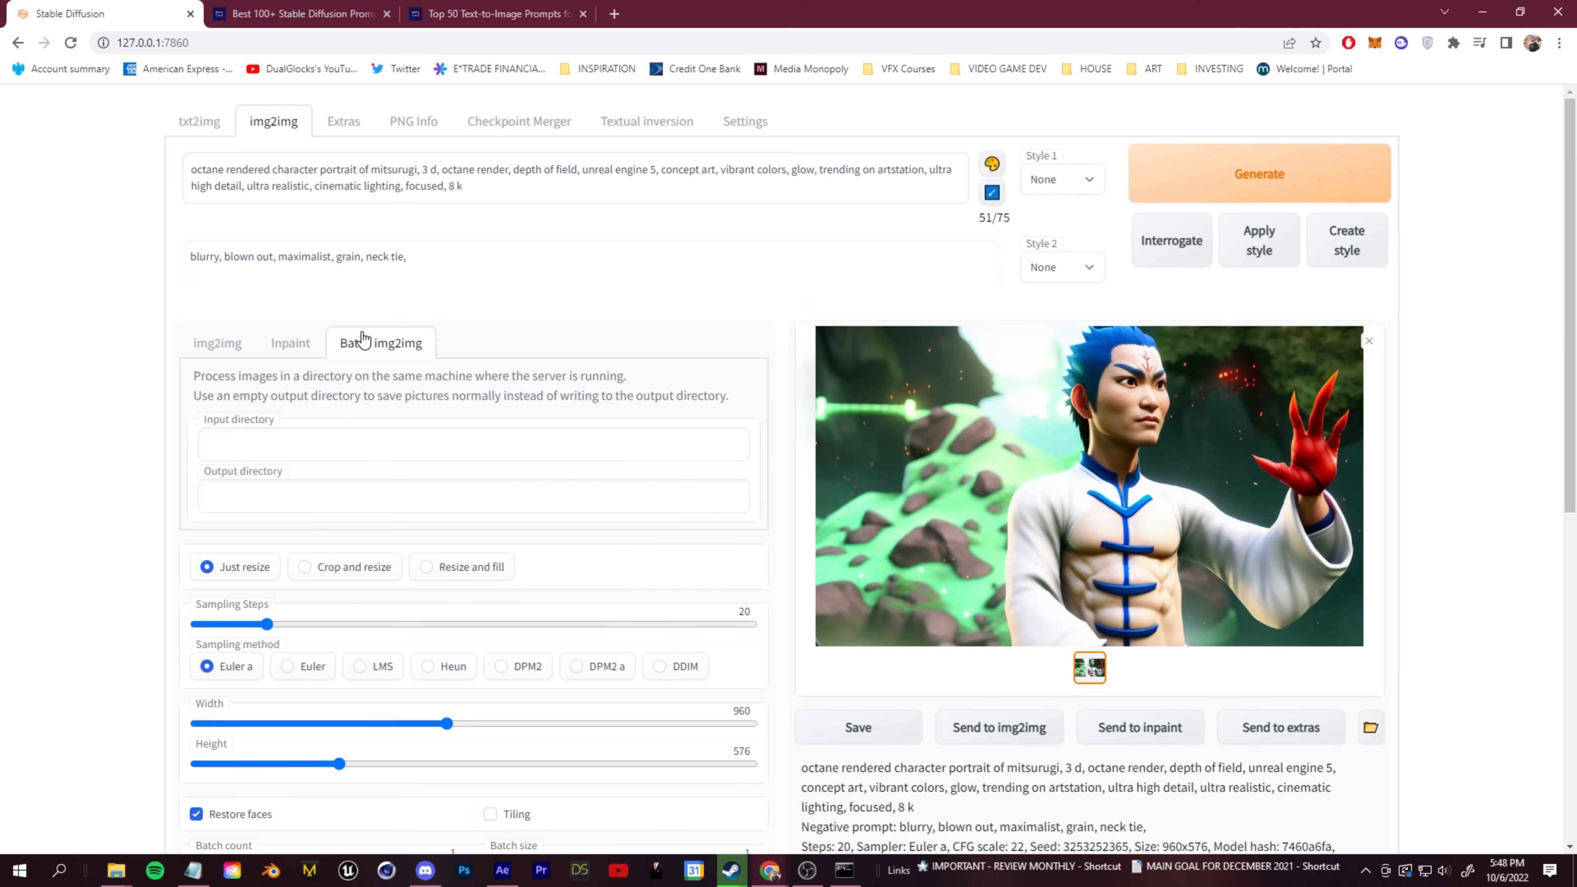
key("alt+Tab")
mouse_move(1326, 307)
left_mouse_down()
mouse_move(1326, 397)
mouse_move(1326, 292)
left_mouse_up()
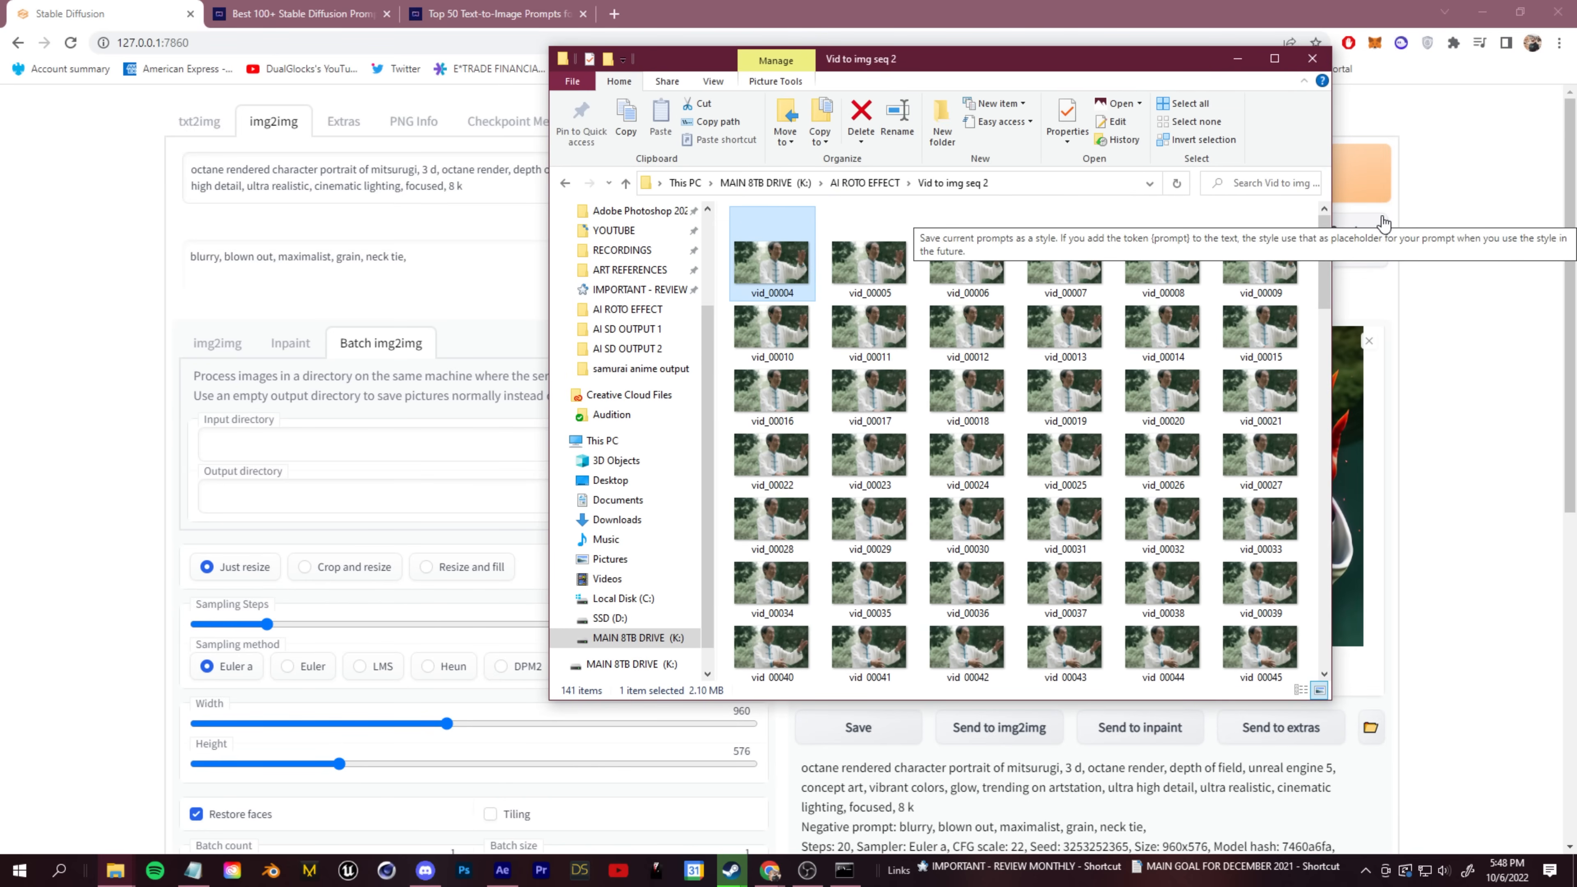
left_click(1059, 185)
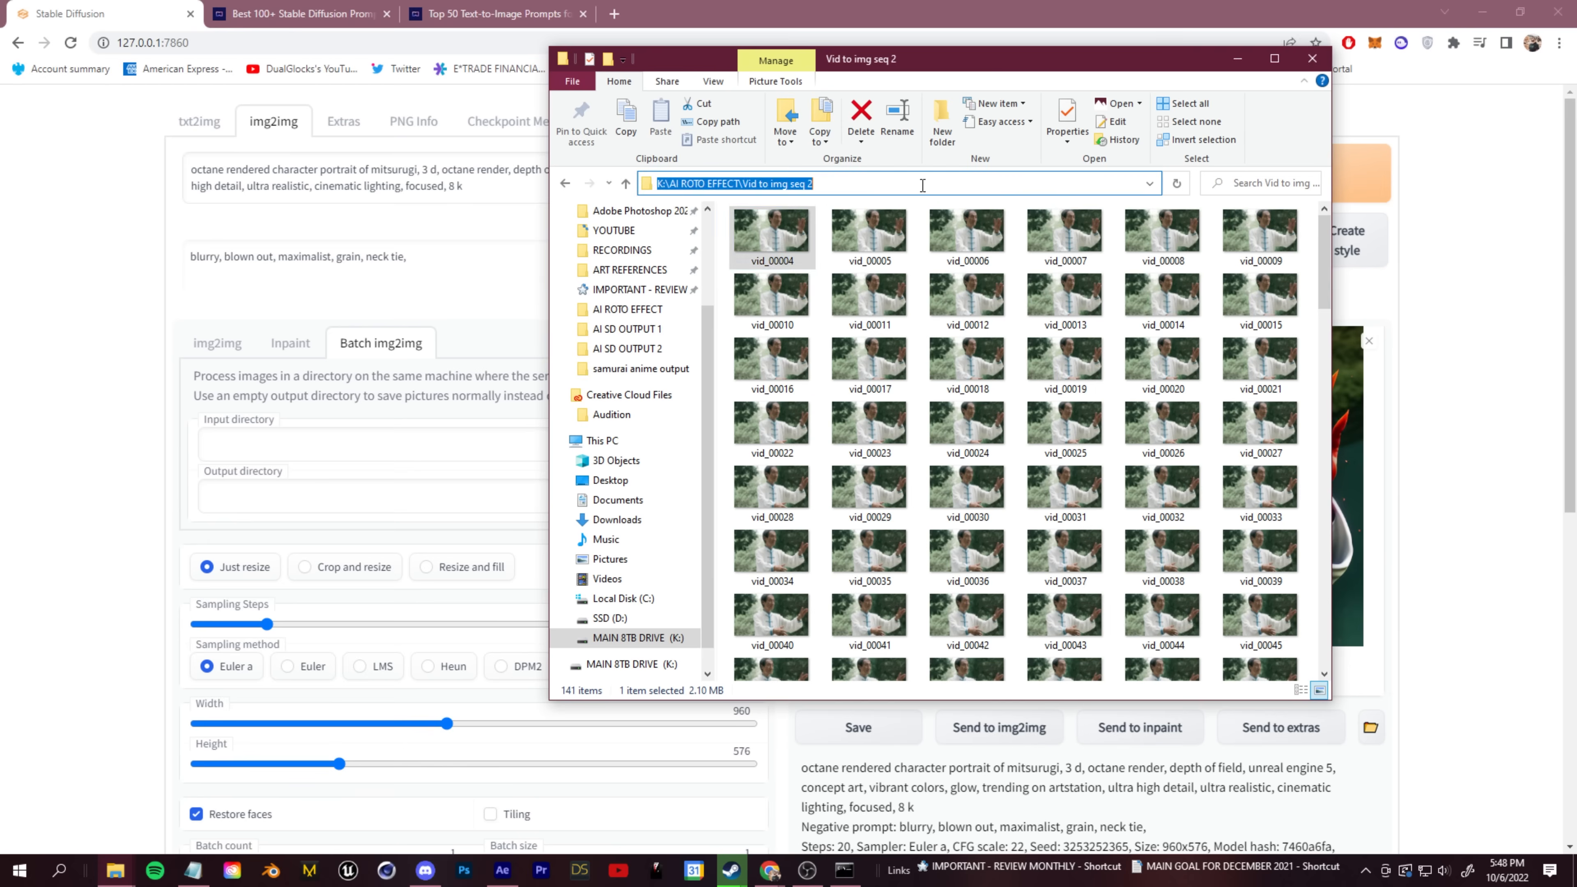
right_click(770, 182)
left_click(624, 235)
left_click(275, 447)
right_click(275, 447)
left_click(329, 569)
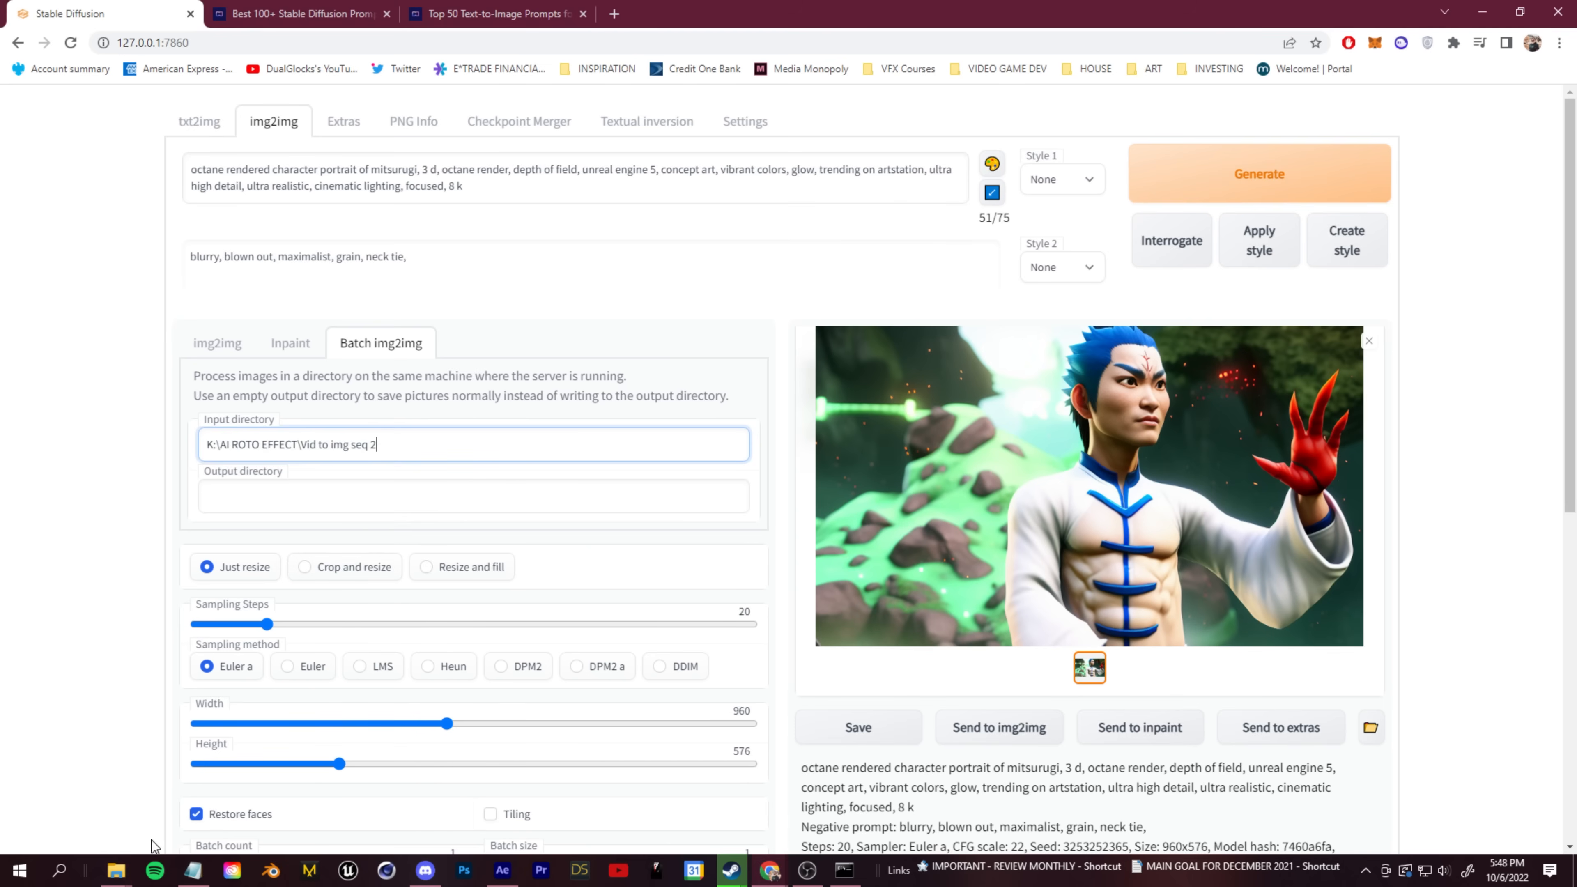
In File Explorer, create a folder named AI OUTPUT 4 inside AI ROTO EFFECT and open it
left_click(115, 870)
left_click(59, 808)
key("alt+Up")
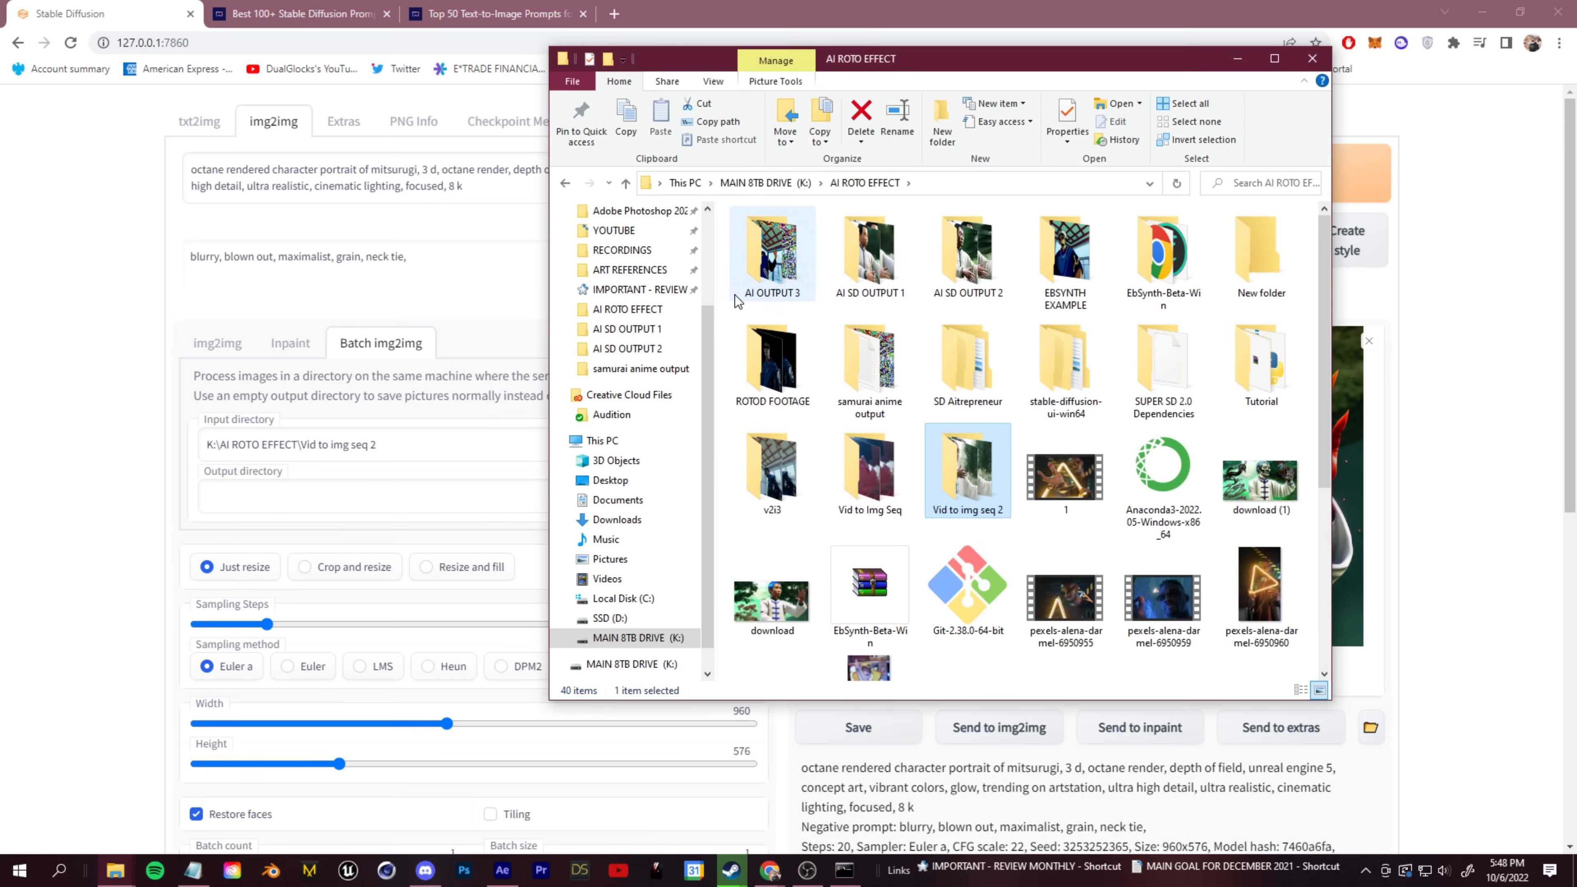
right_click(722, 286)
mouse_move(616, 538)
left_click(764, 541)
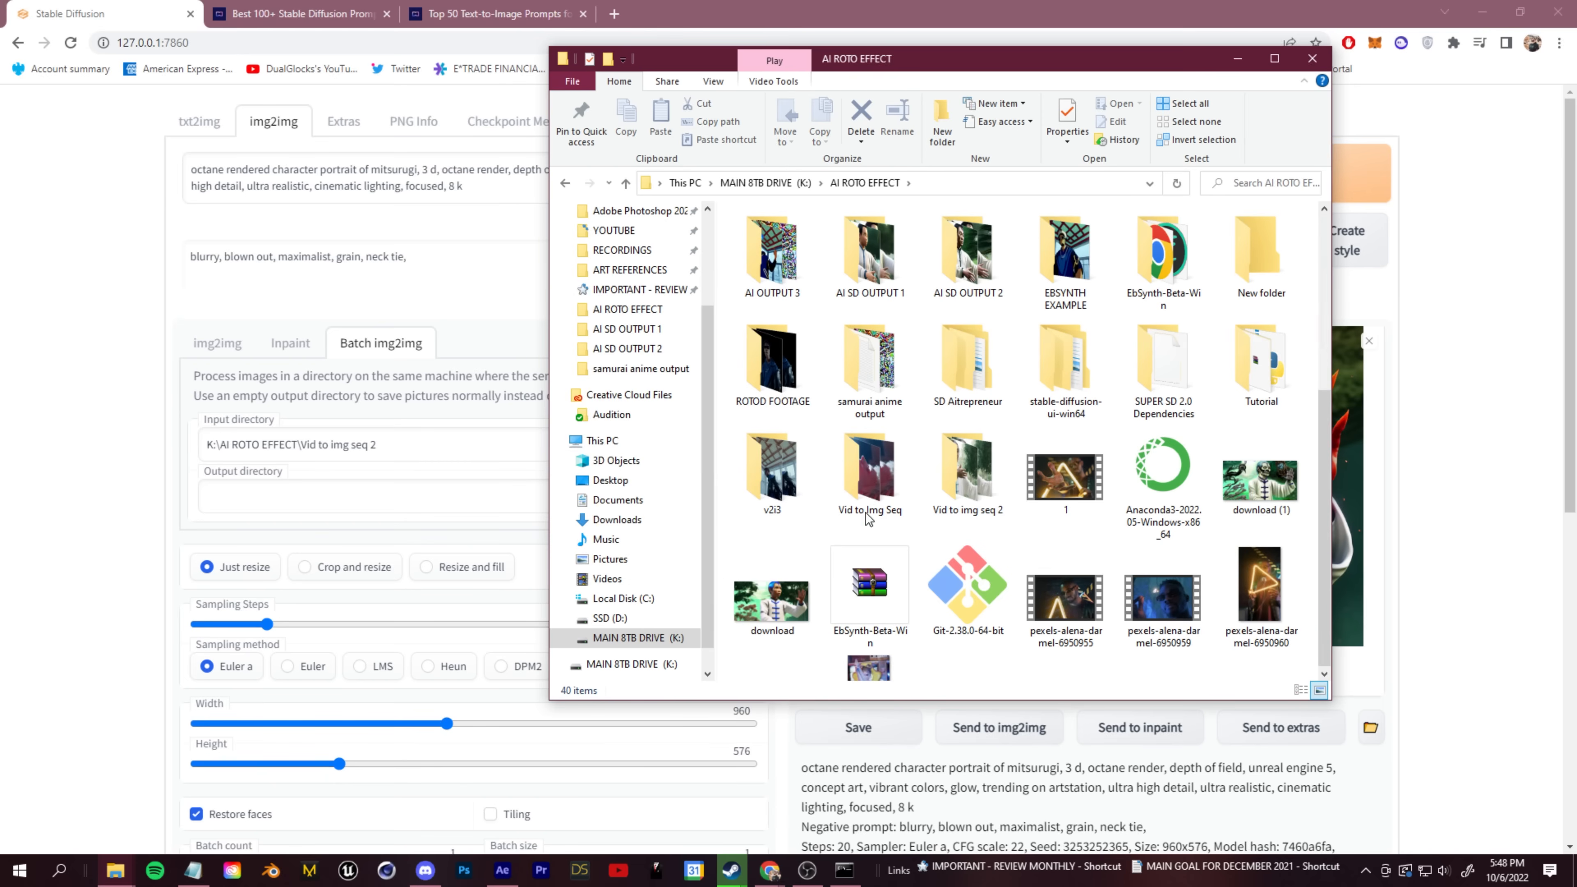
type("AI OUTPUT 4")
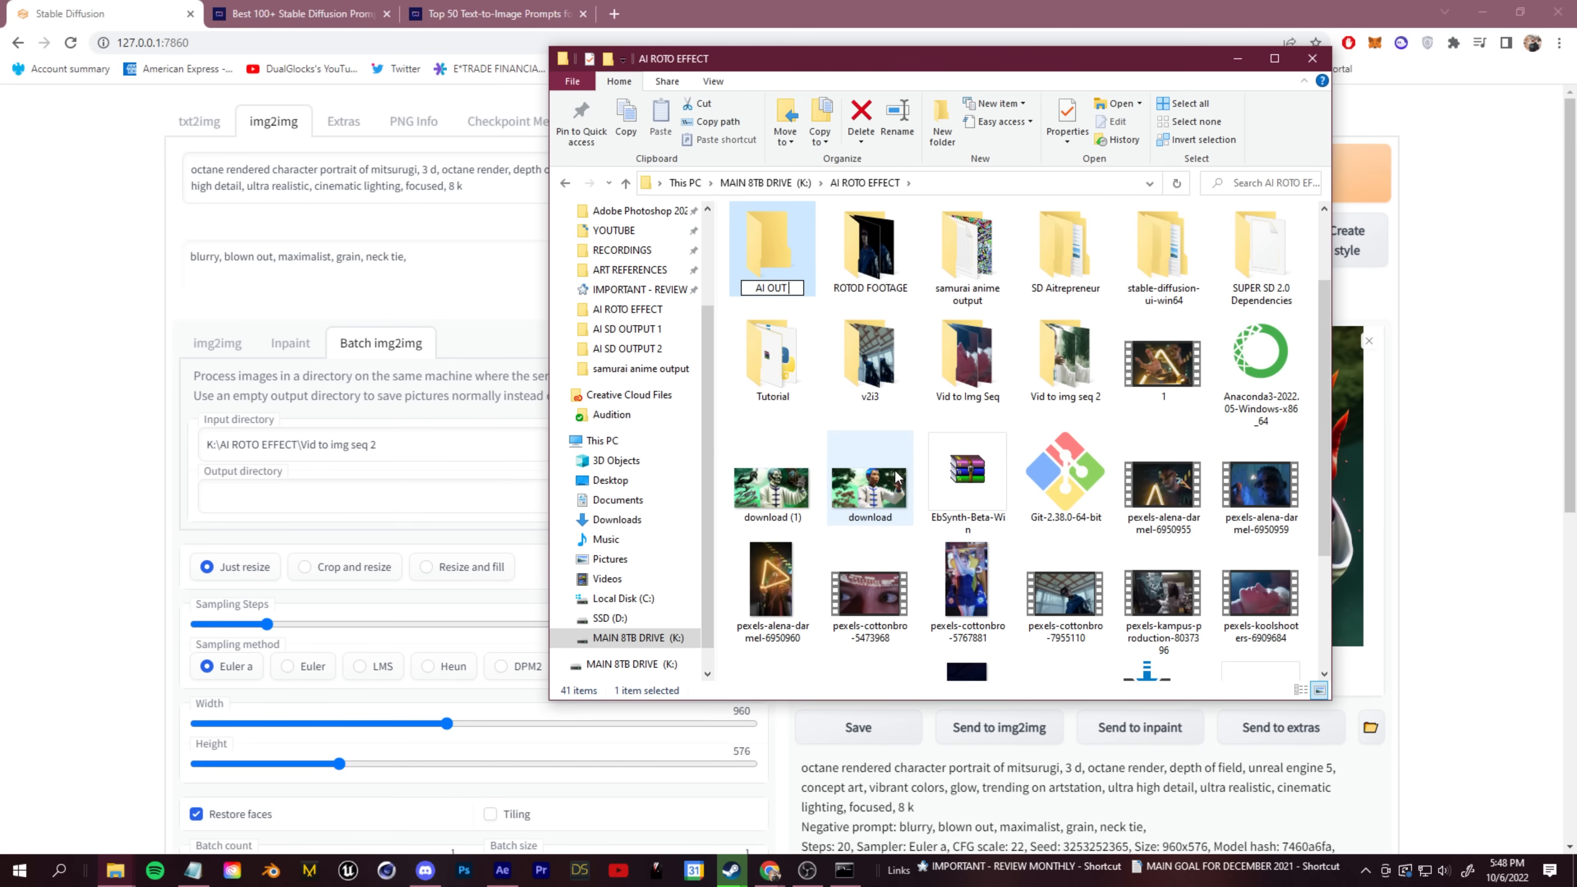
key("Return")
key("Return")
Copy the AI OUTPUT 4 folder path into the batch output directory and start generating
left_click(1012, 184)
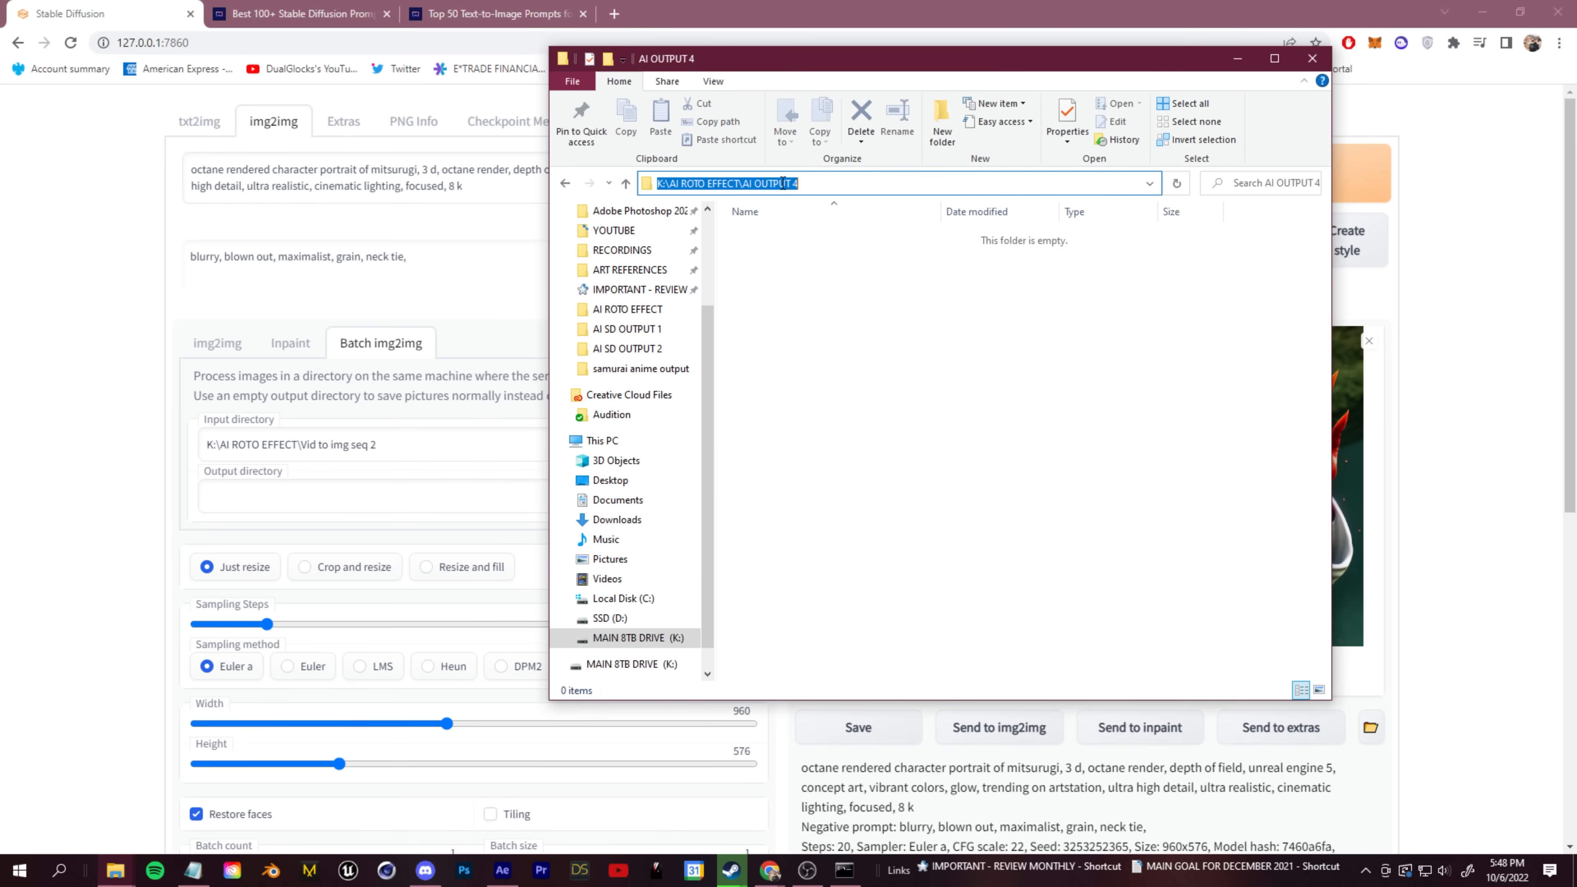
right_click(794, 183)
left_click(697, 234)
right_click(278, 500)
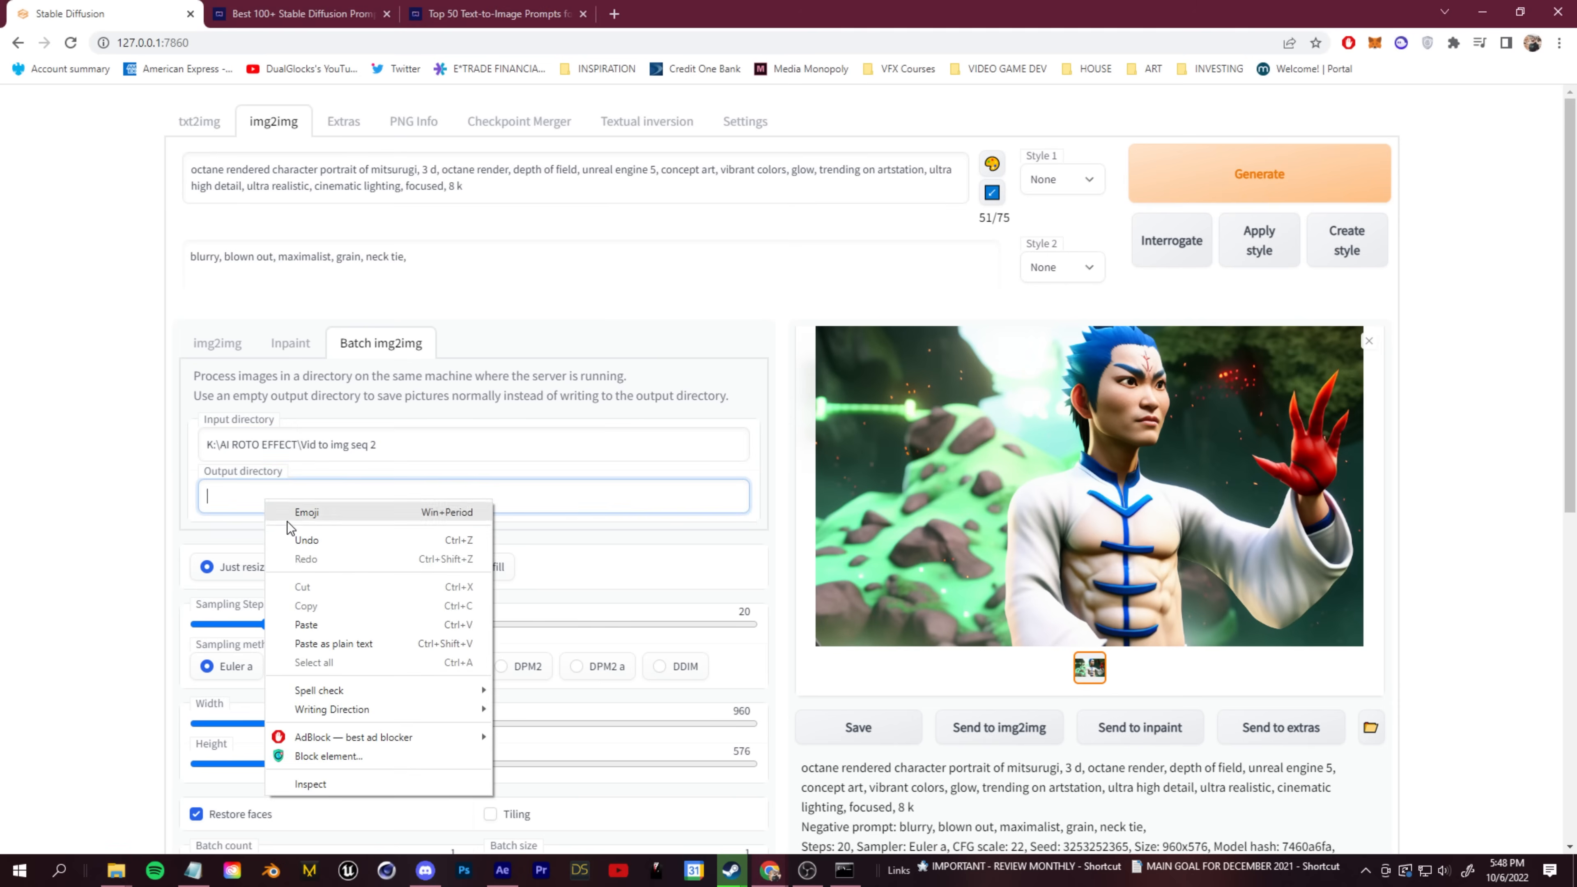
left_click(335, 618)
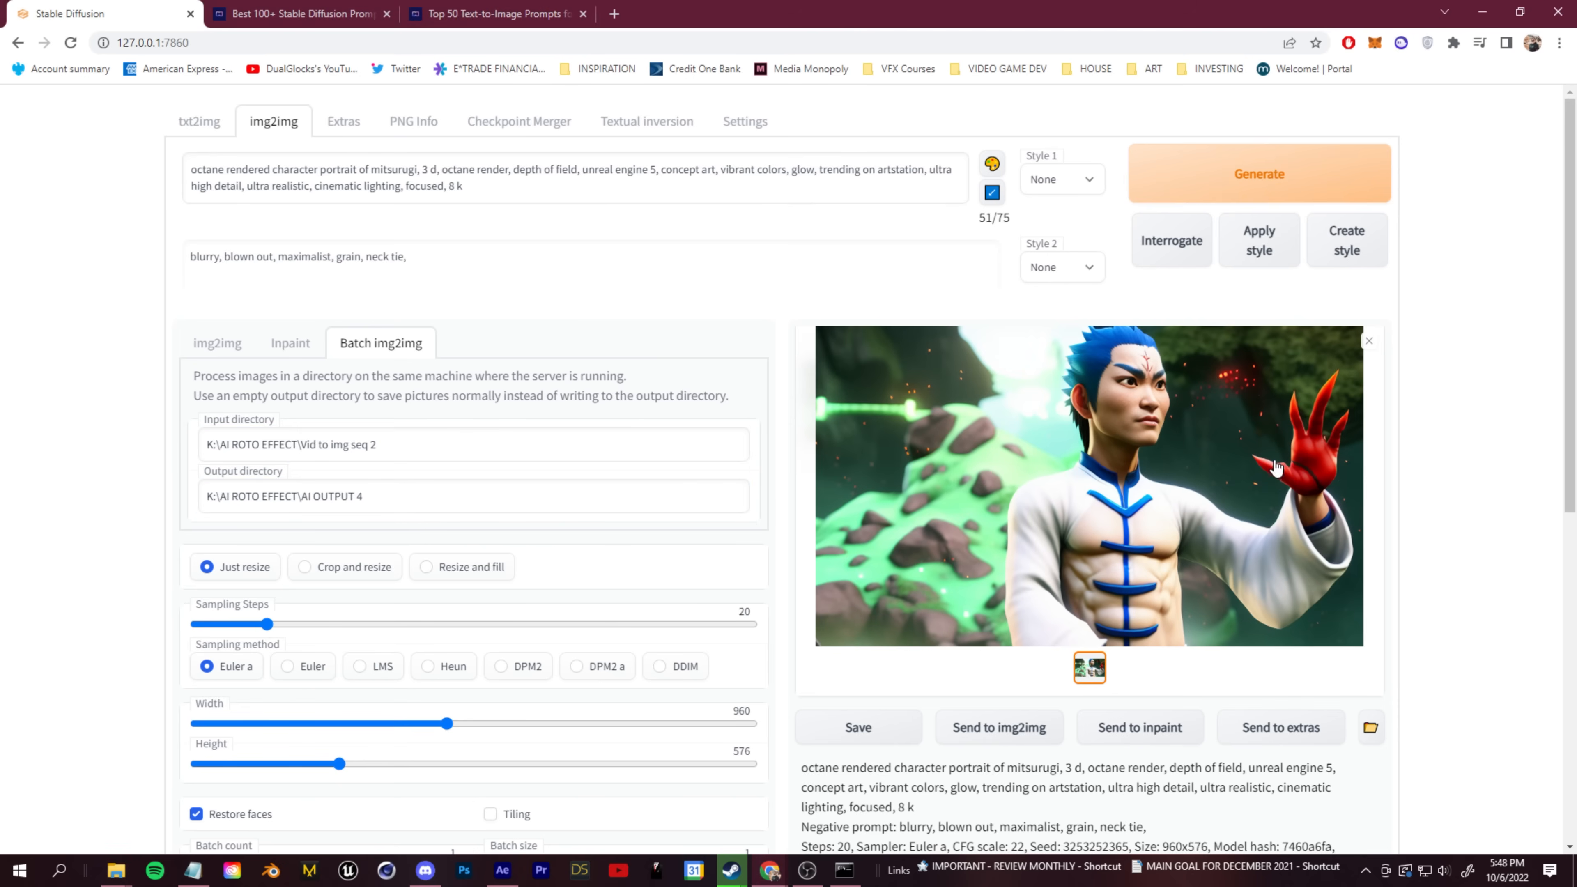
left_click(1252, 173)
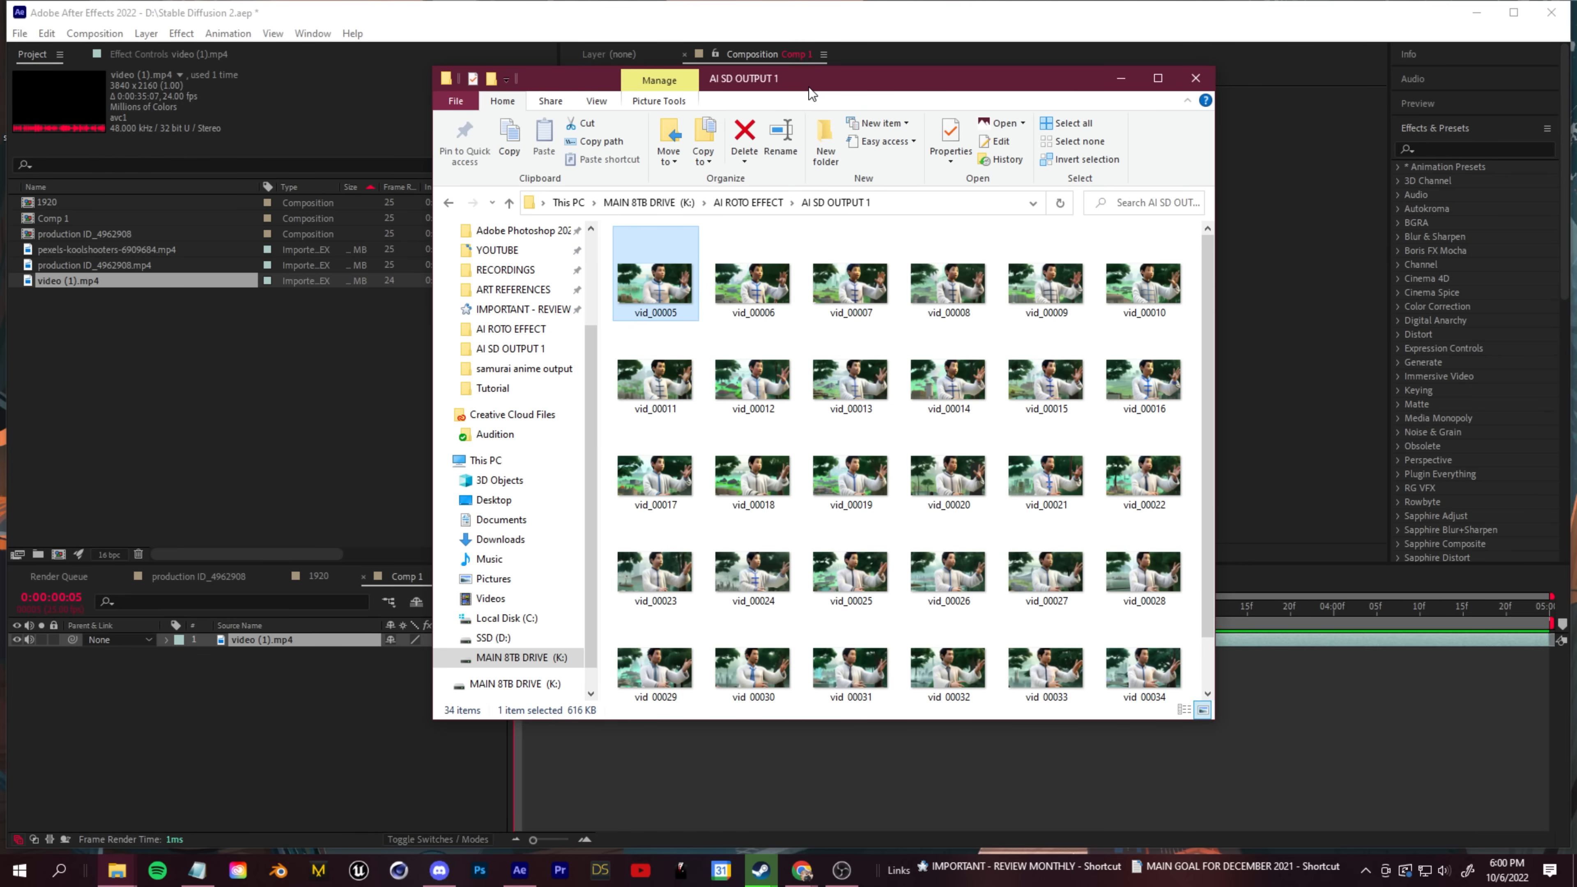
In After Effects, import the PNG sequence starting at vid_00005 from AI SD OUTPUT 1 as footage with its own composition
left_click(250, 460)
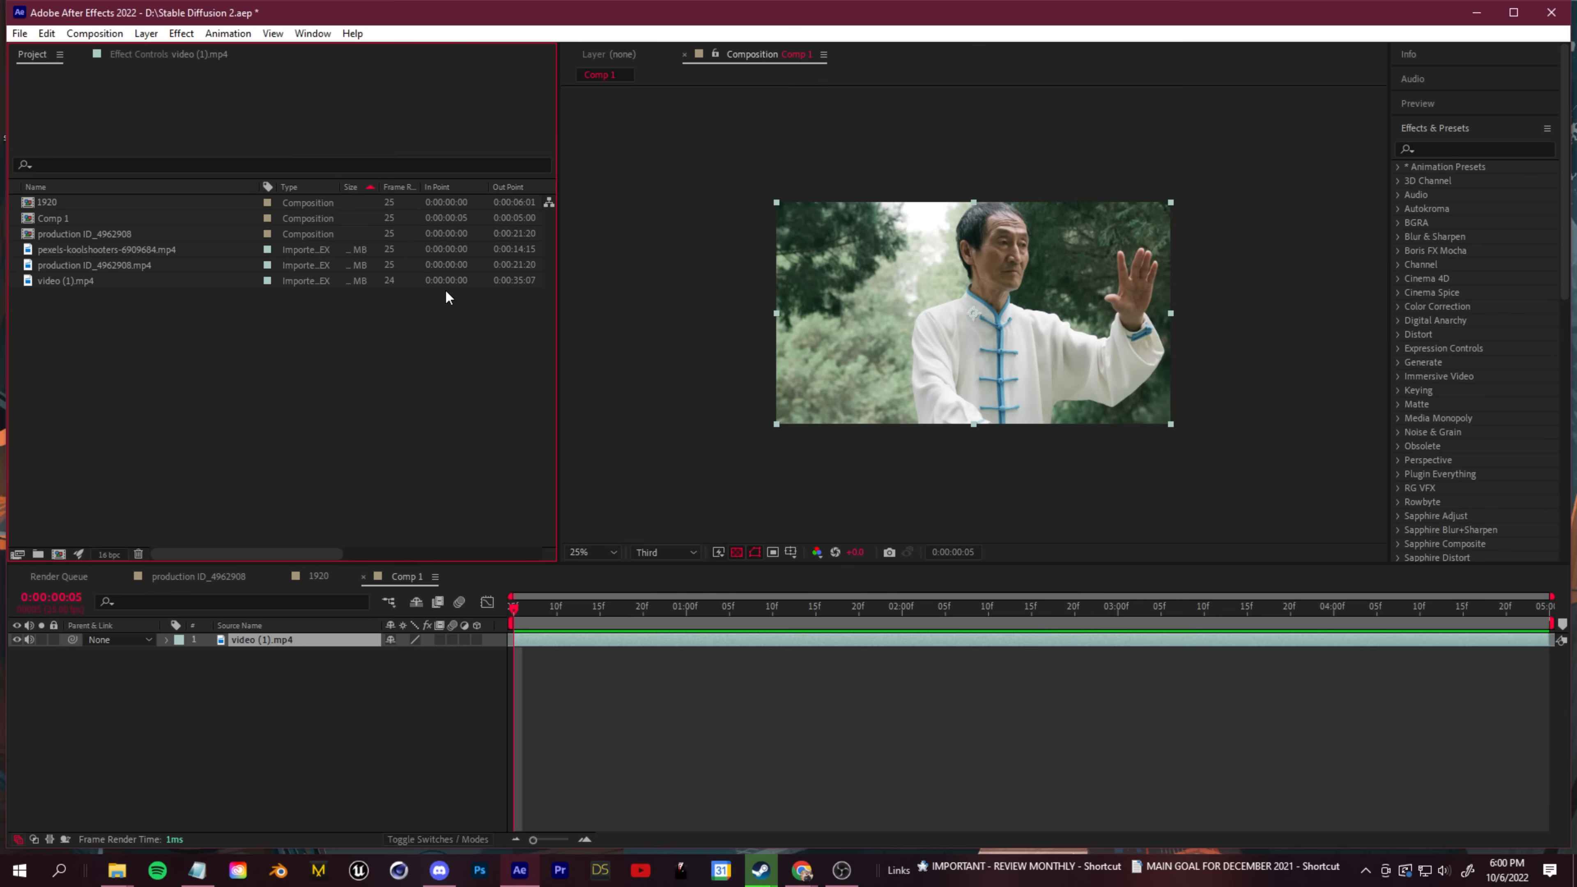
right_click(161, 326)
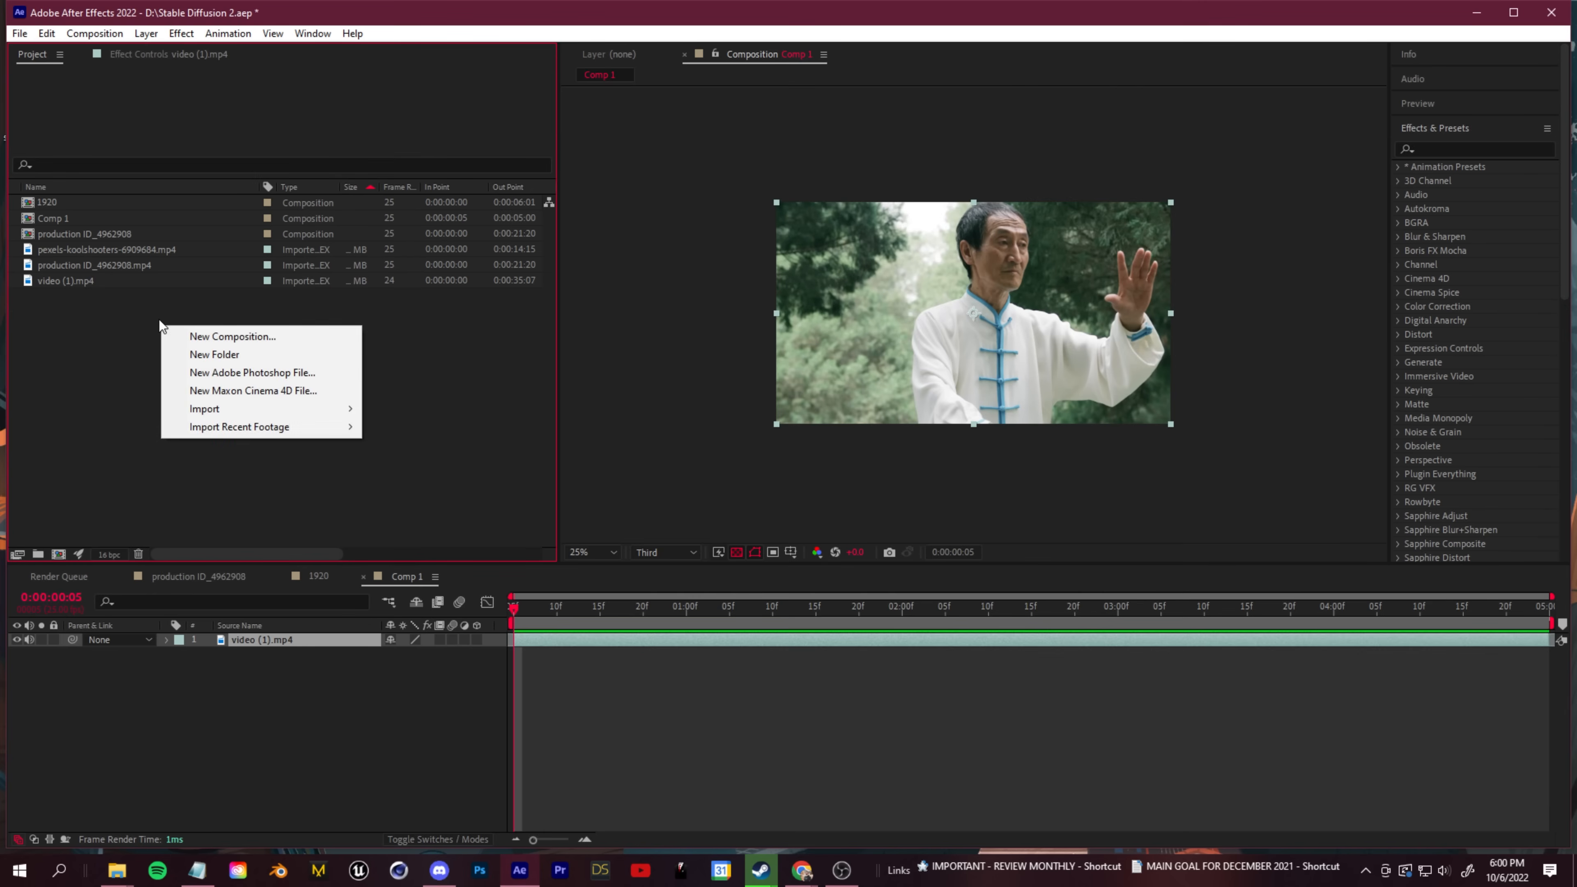
mouse_move(298, 408)
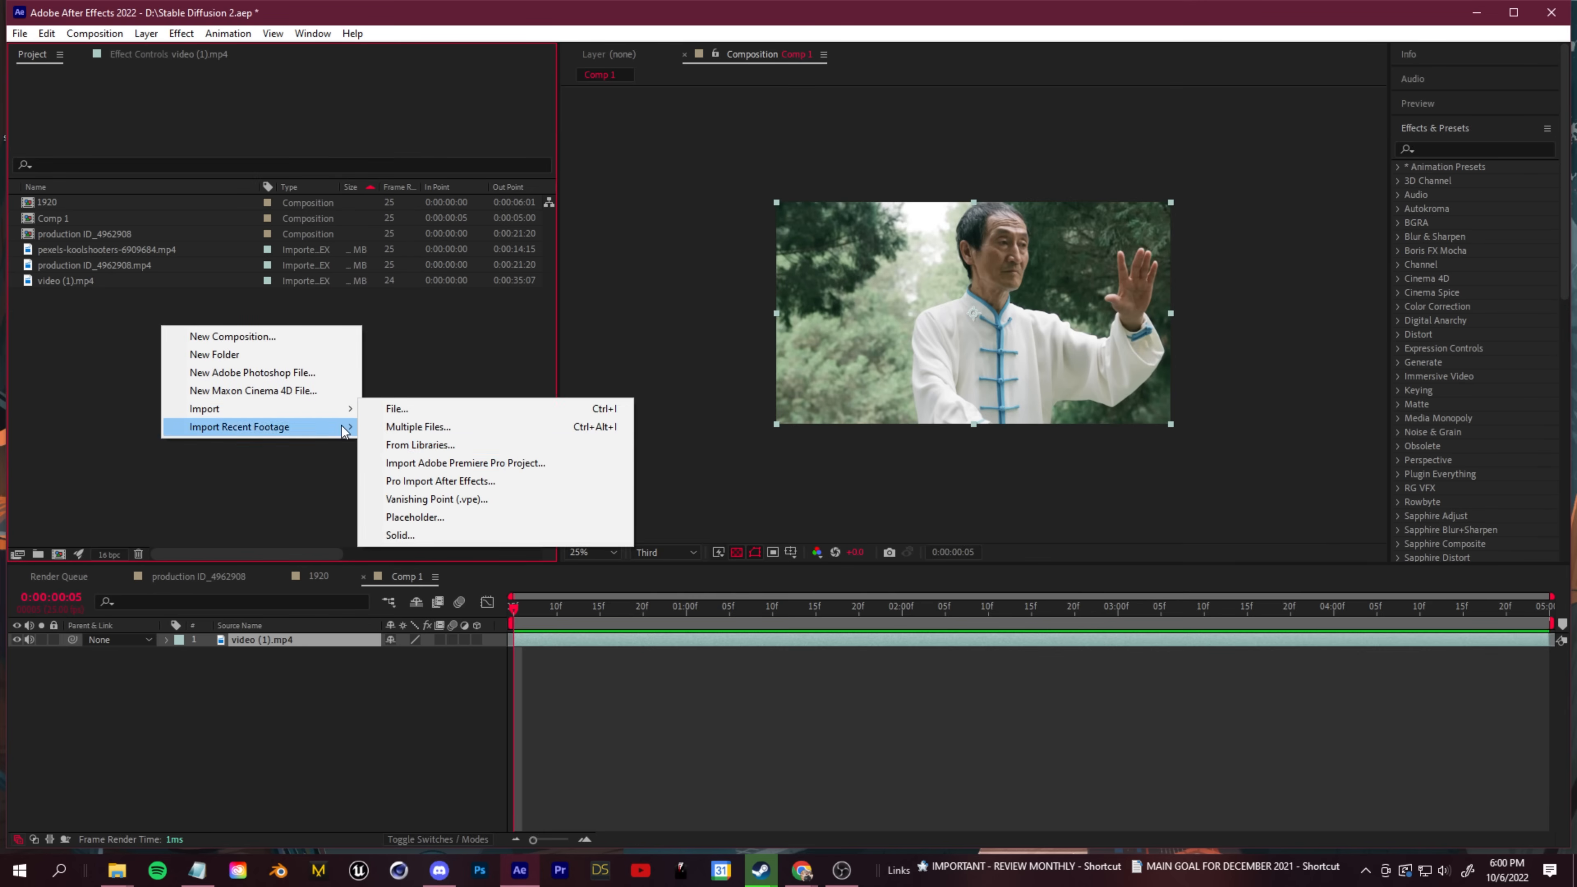
left_click(486, 430)
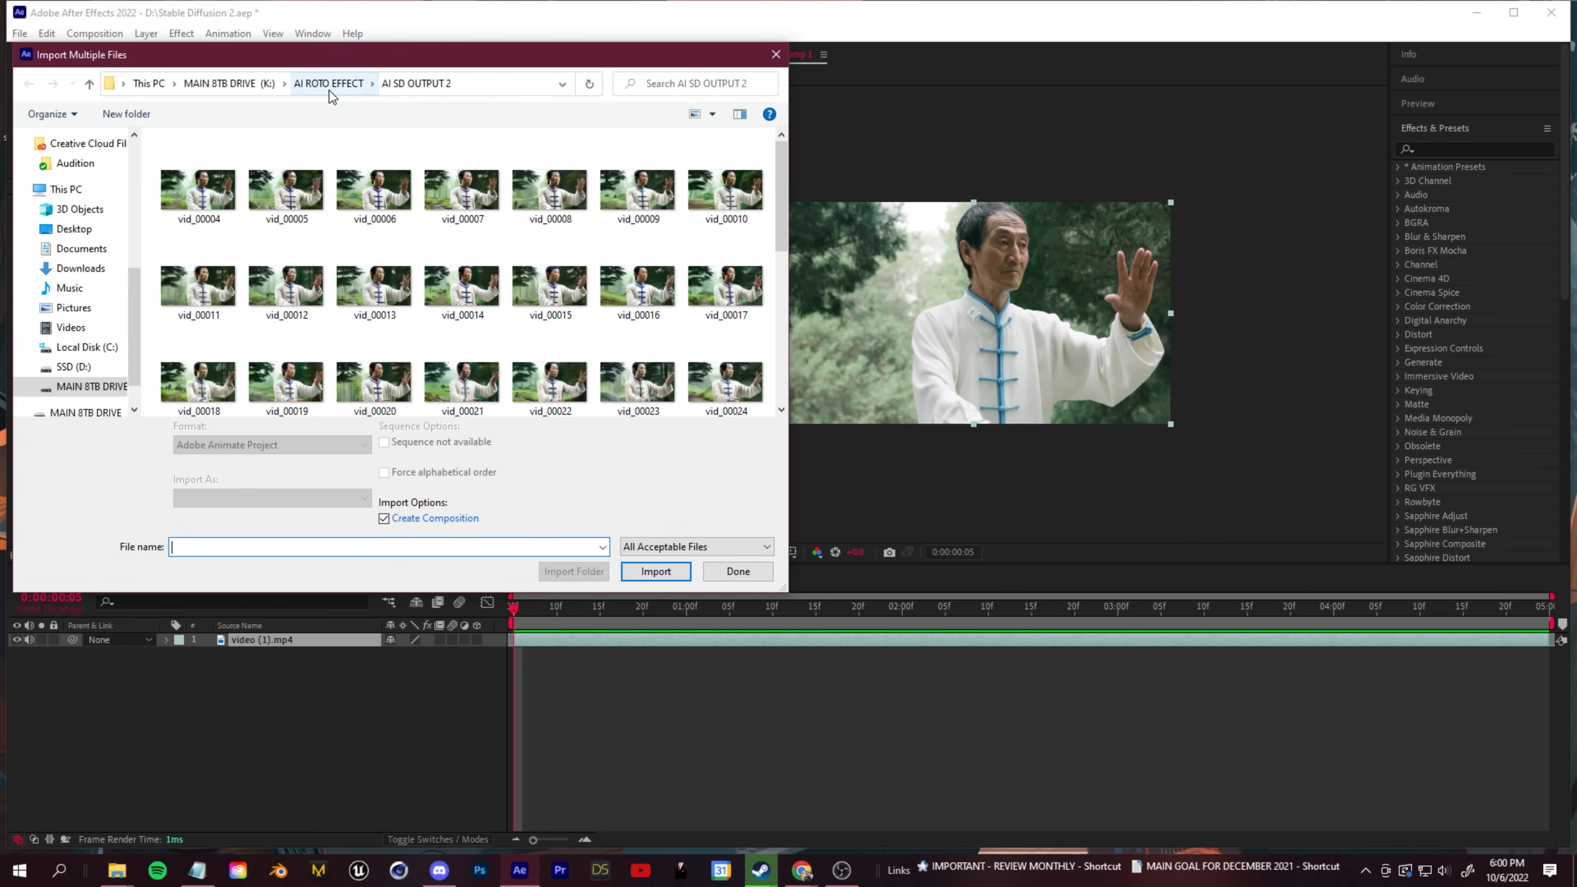
left_click(329, 88)
double_click(293, 204)
left_click(28, 84)
double_click(463, 199)
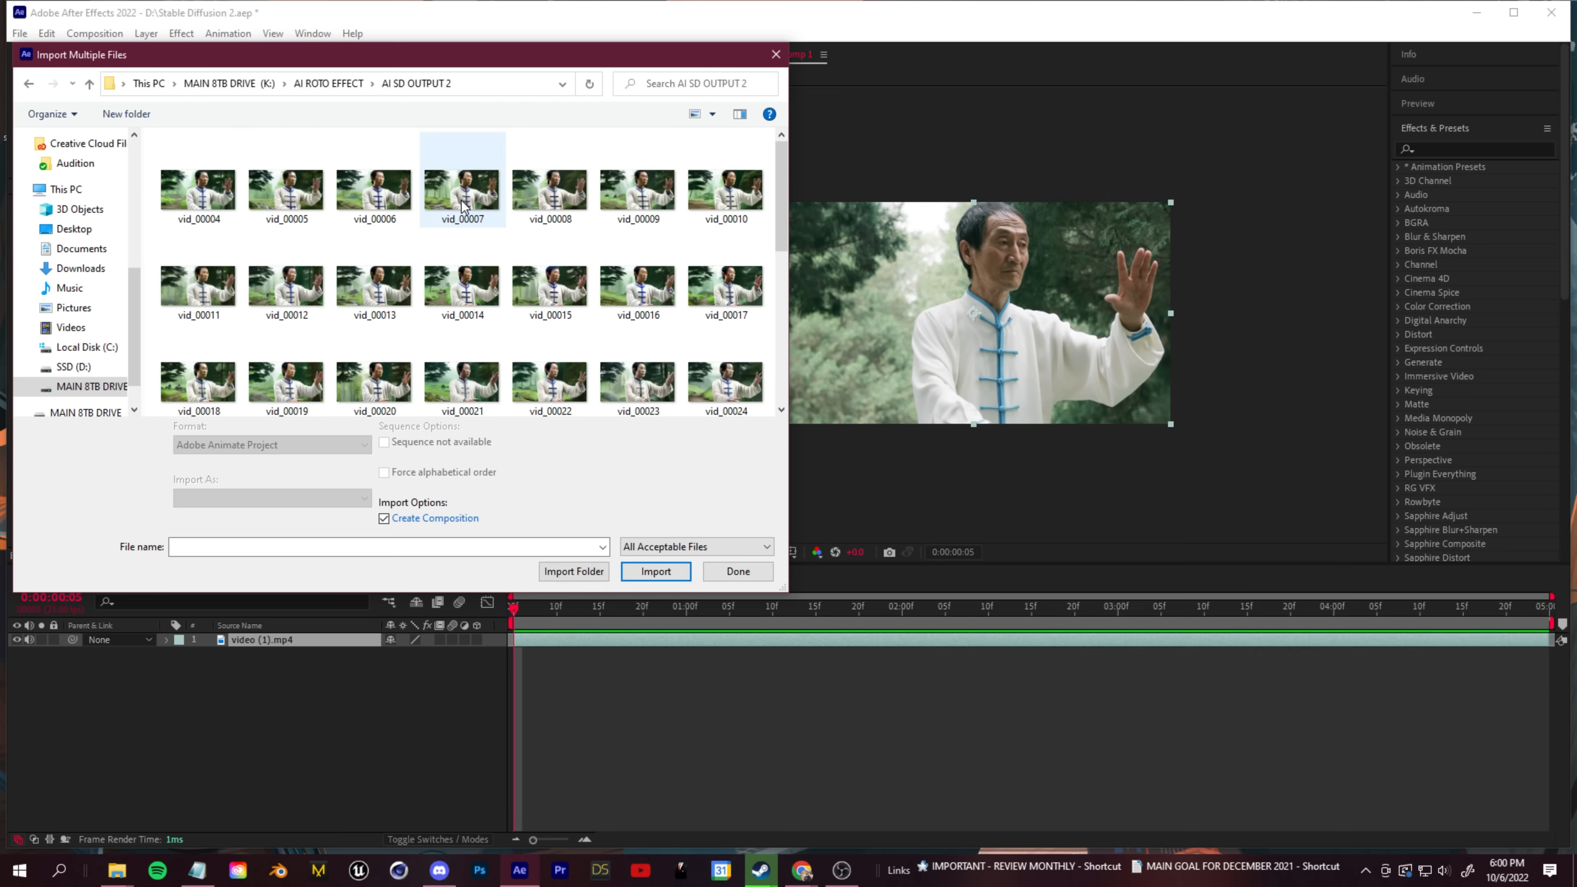
left_click(197, 189)
left_click(655, 571)
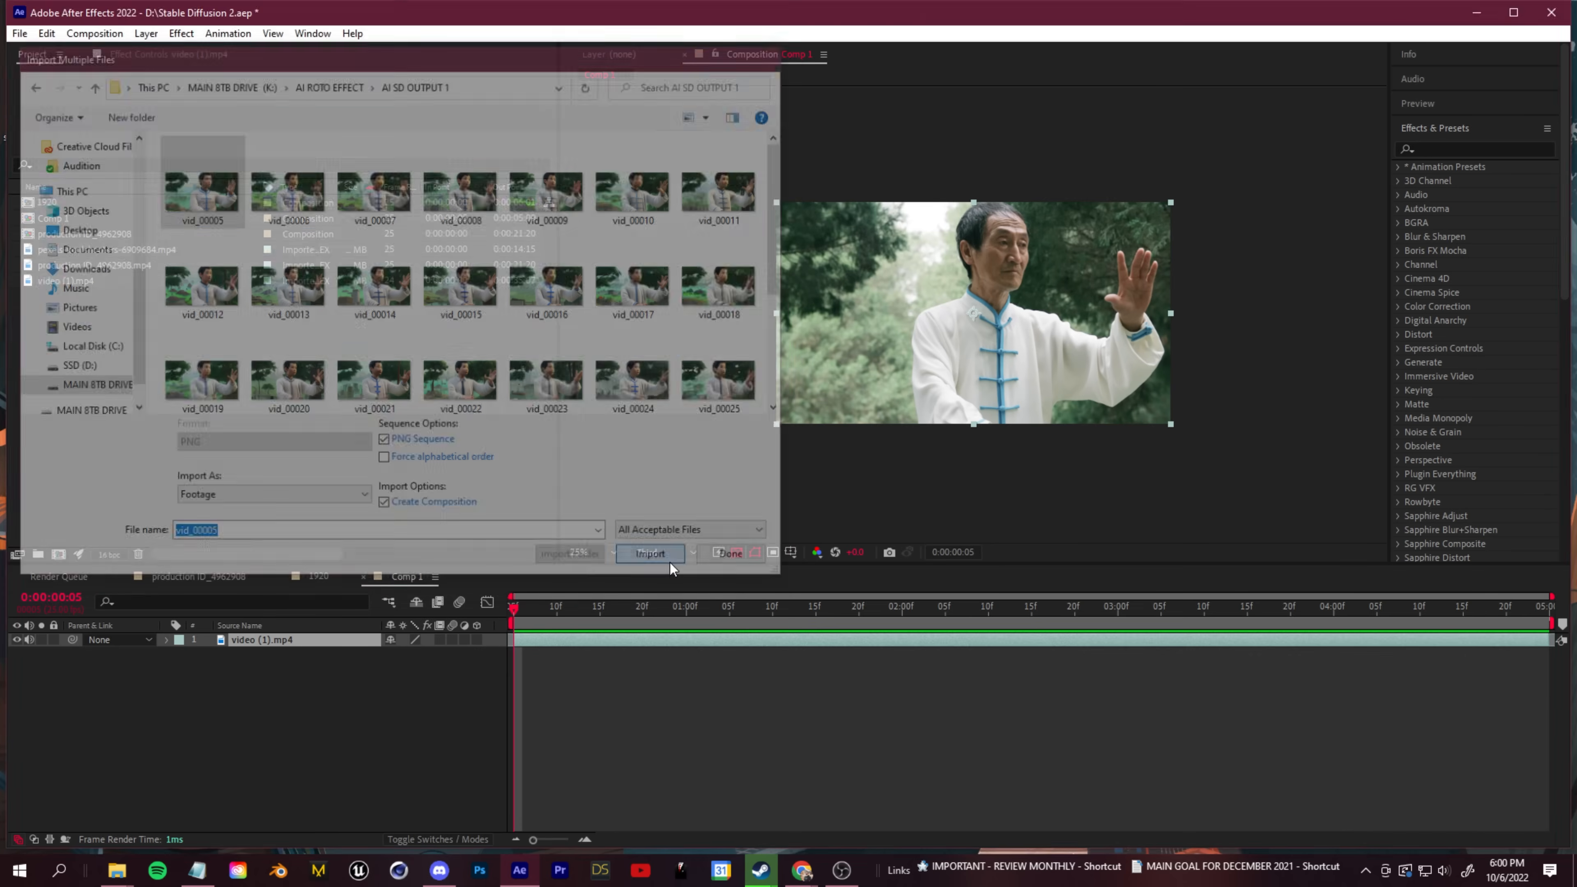
left_click(733, 568)
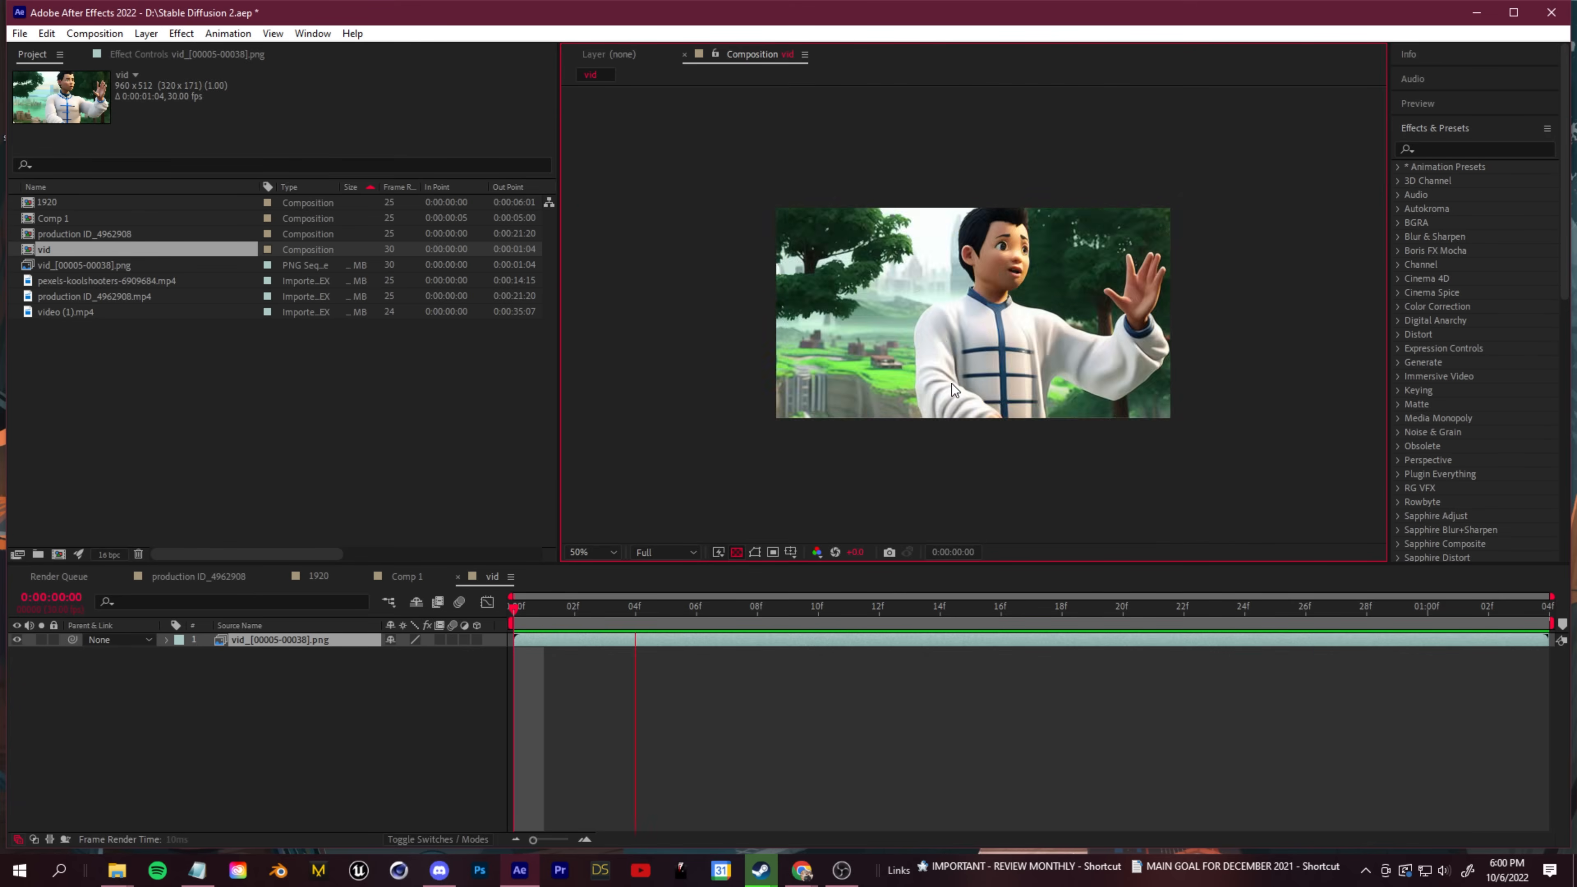
Play and scrub through the vid composition to examine how the stylized frames look in motion
key("space")
left_click_drag(945, 609, 1228, 611)
scroll(1188, 350, "up", 1)
scroll(963, 439, "down", 1)
left_click_drag(1018, 610, 574, 628)
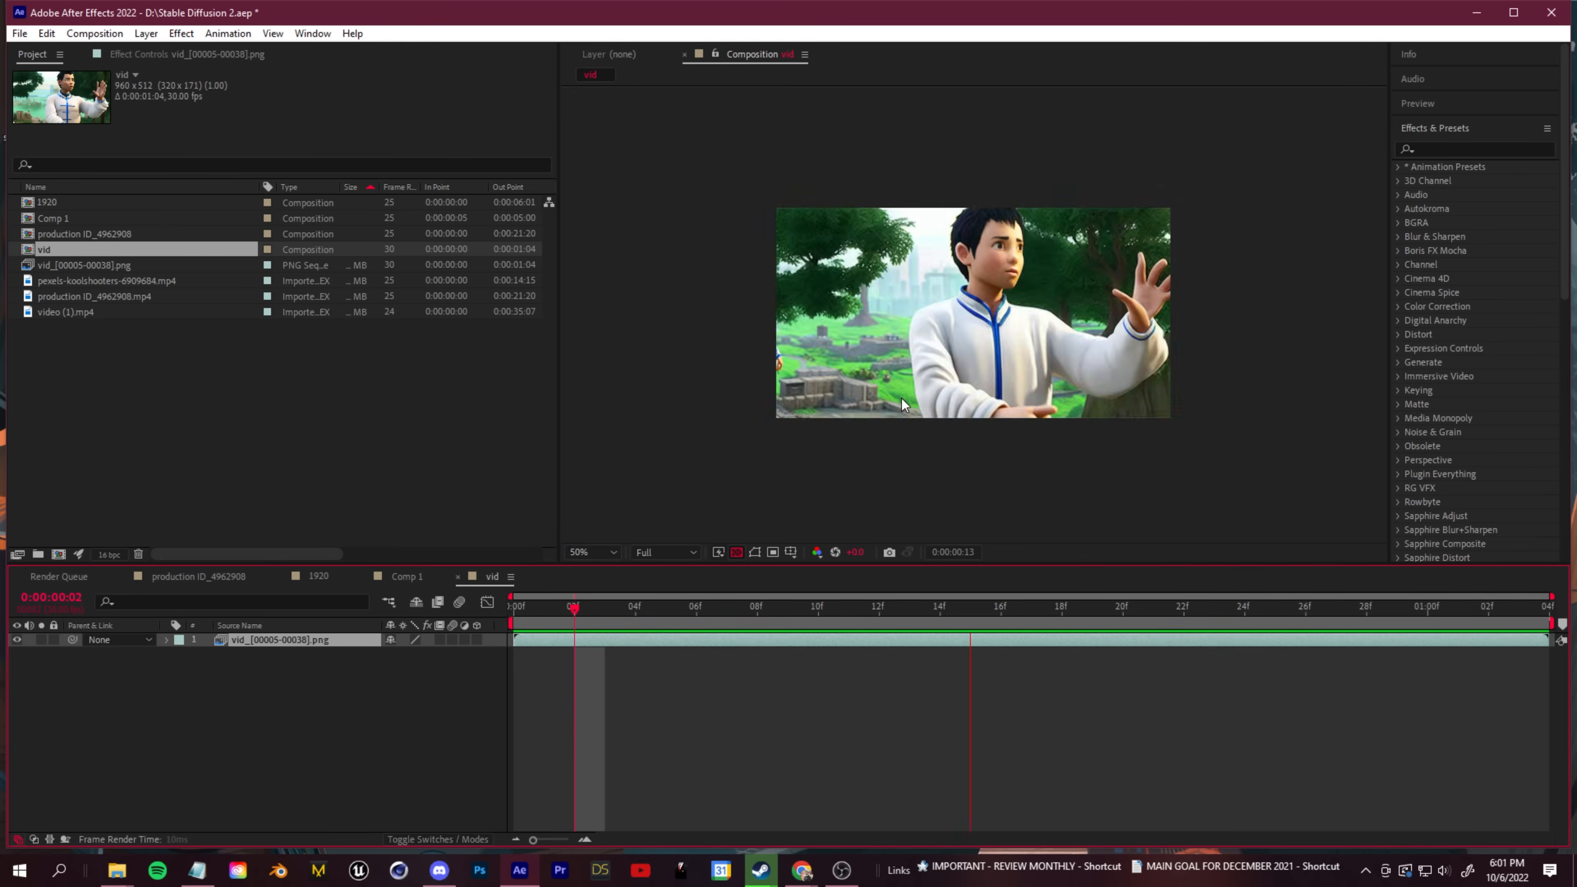
left_click(696, 603)
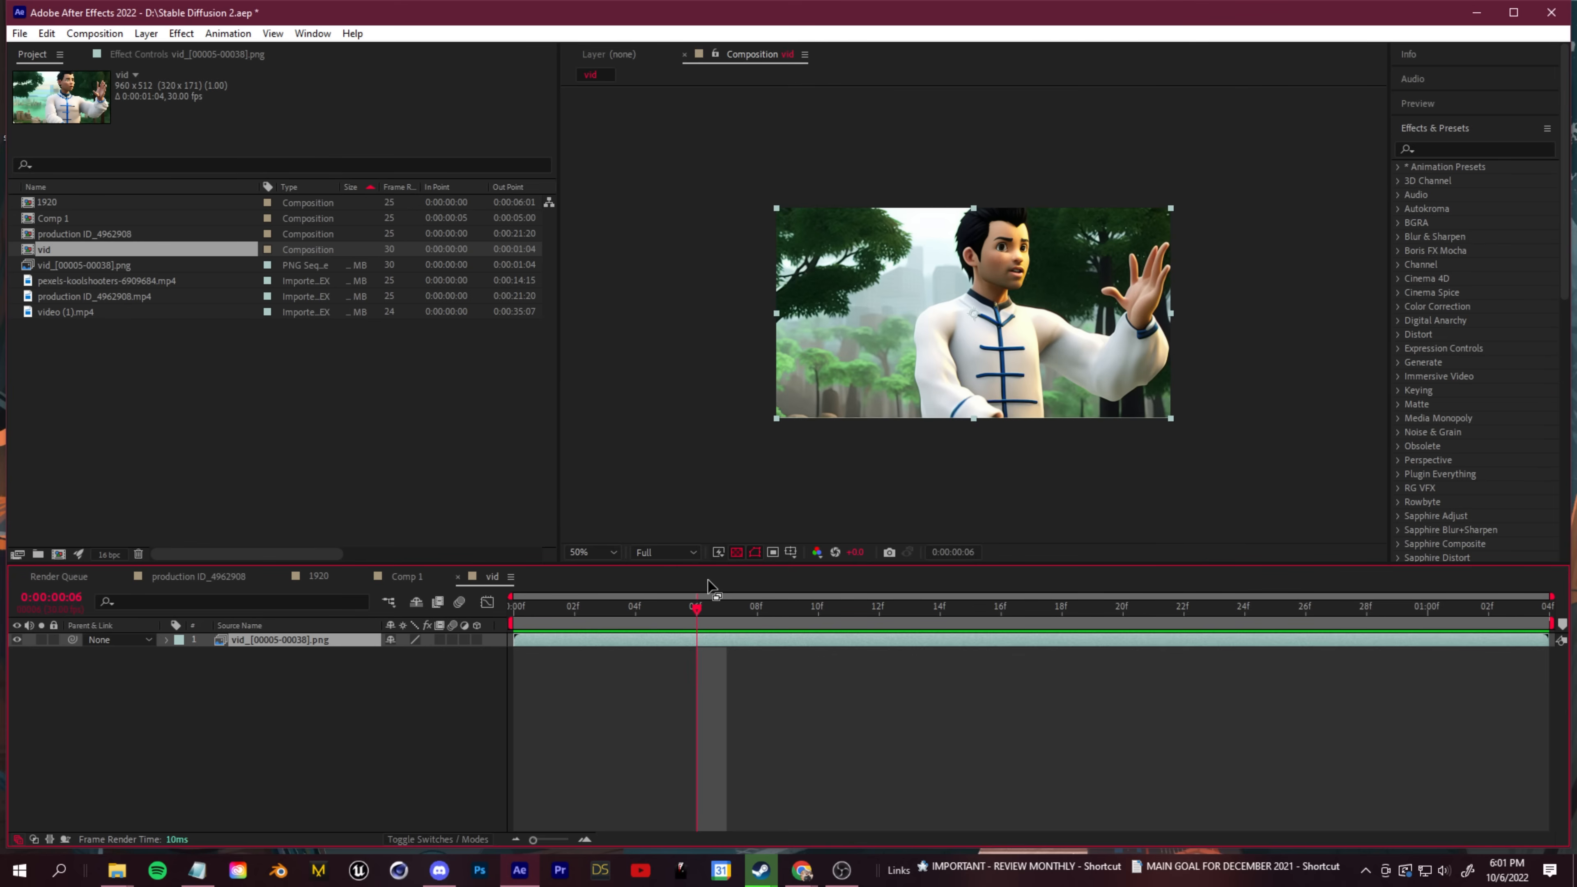
left_click(407, 576)
left_click_drag(84, 265, 279, 640)
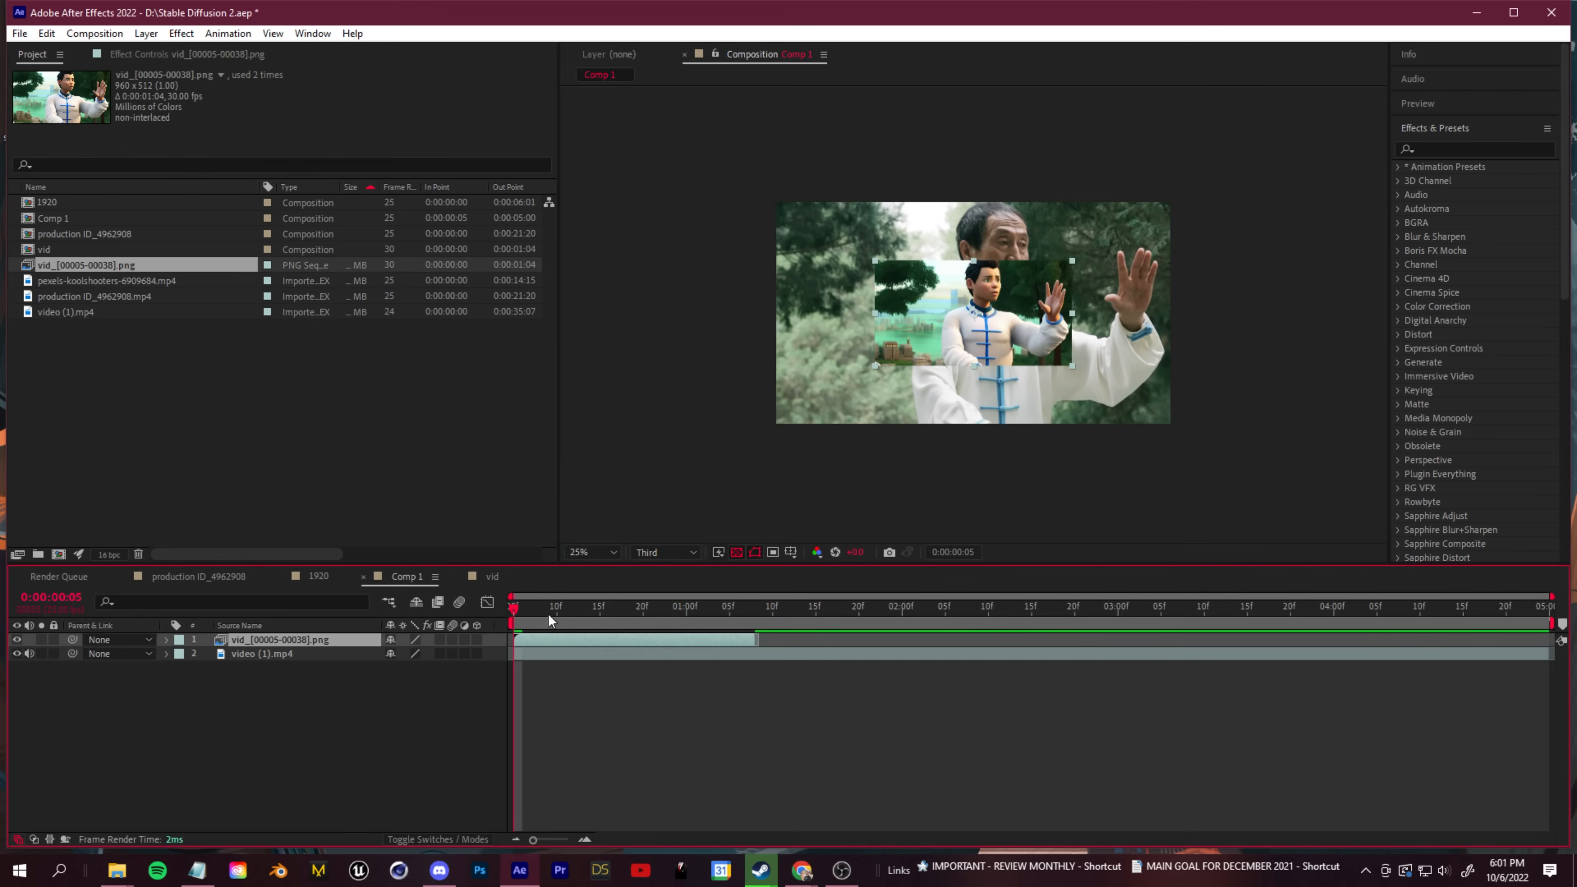
scroll(931, 371, "up", 1)
scroll(925, 371, "down", 1)
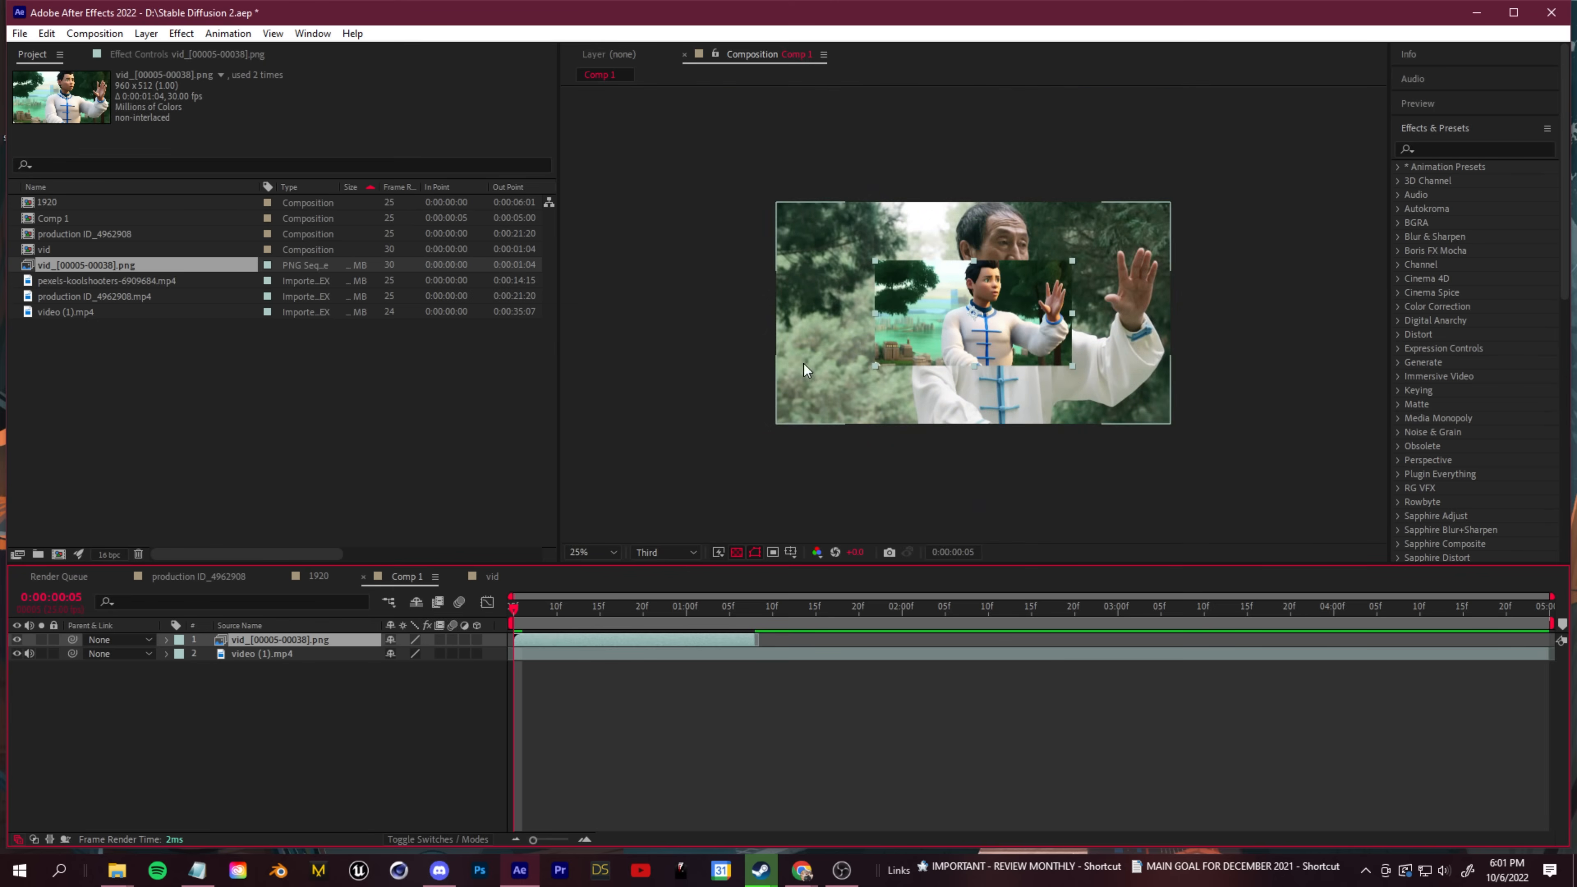
scroll(699, 416, "up", 1)
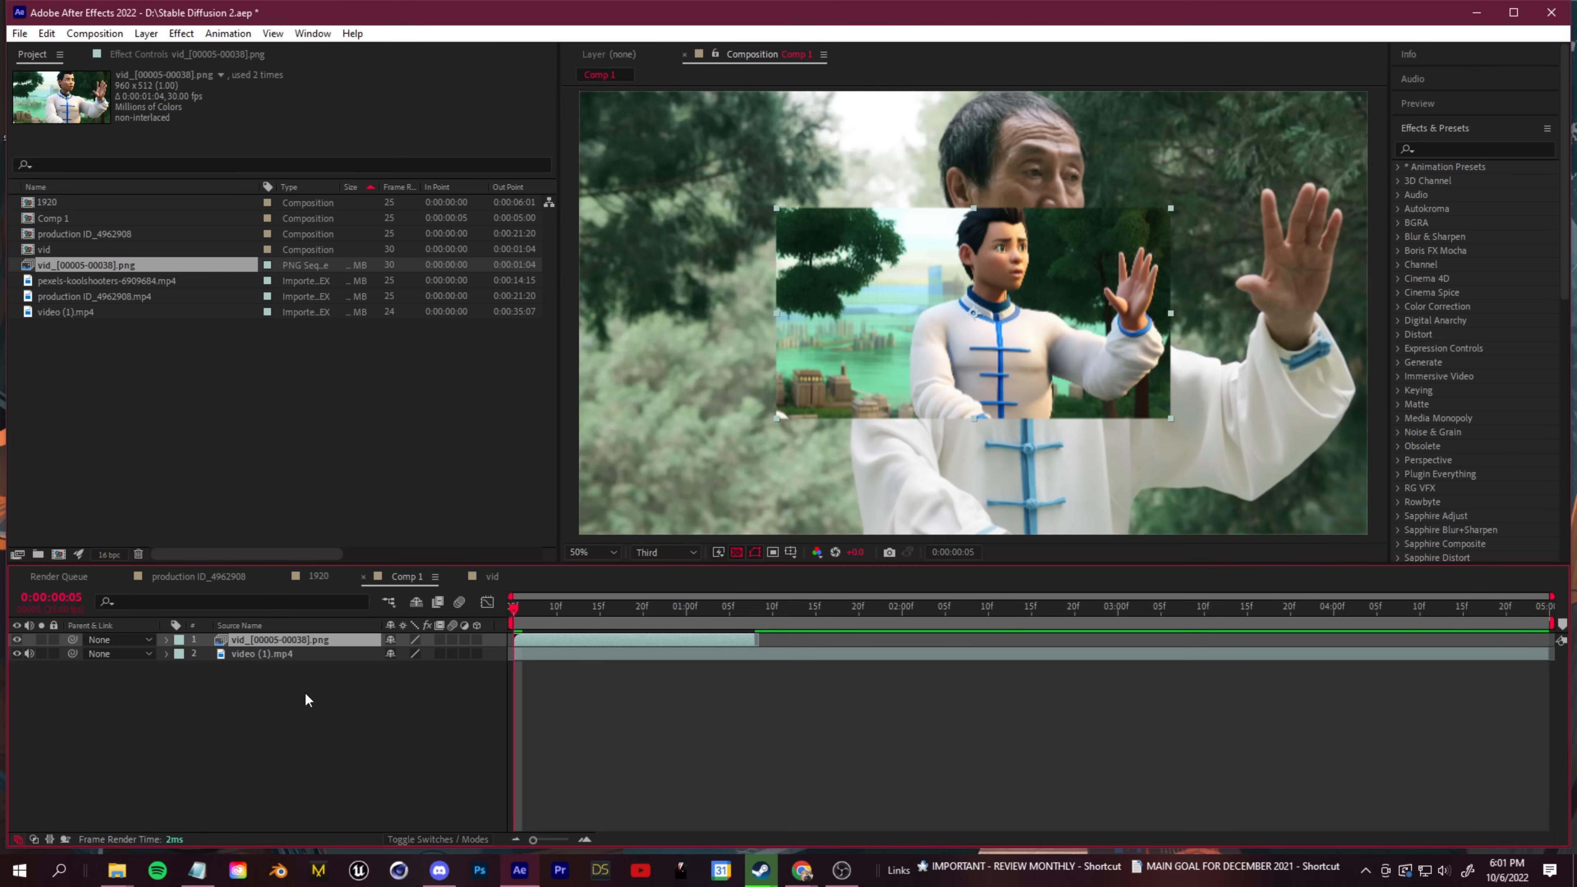
right_click(331, 640)
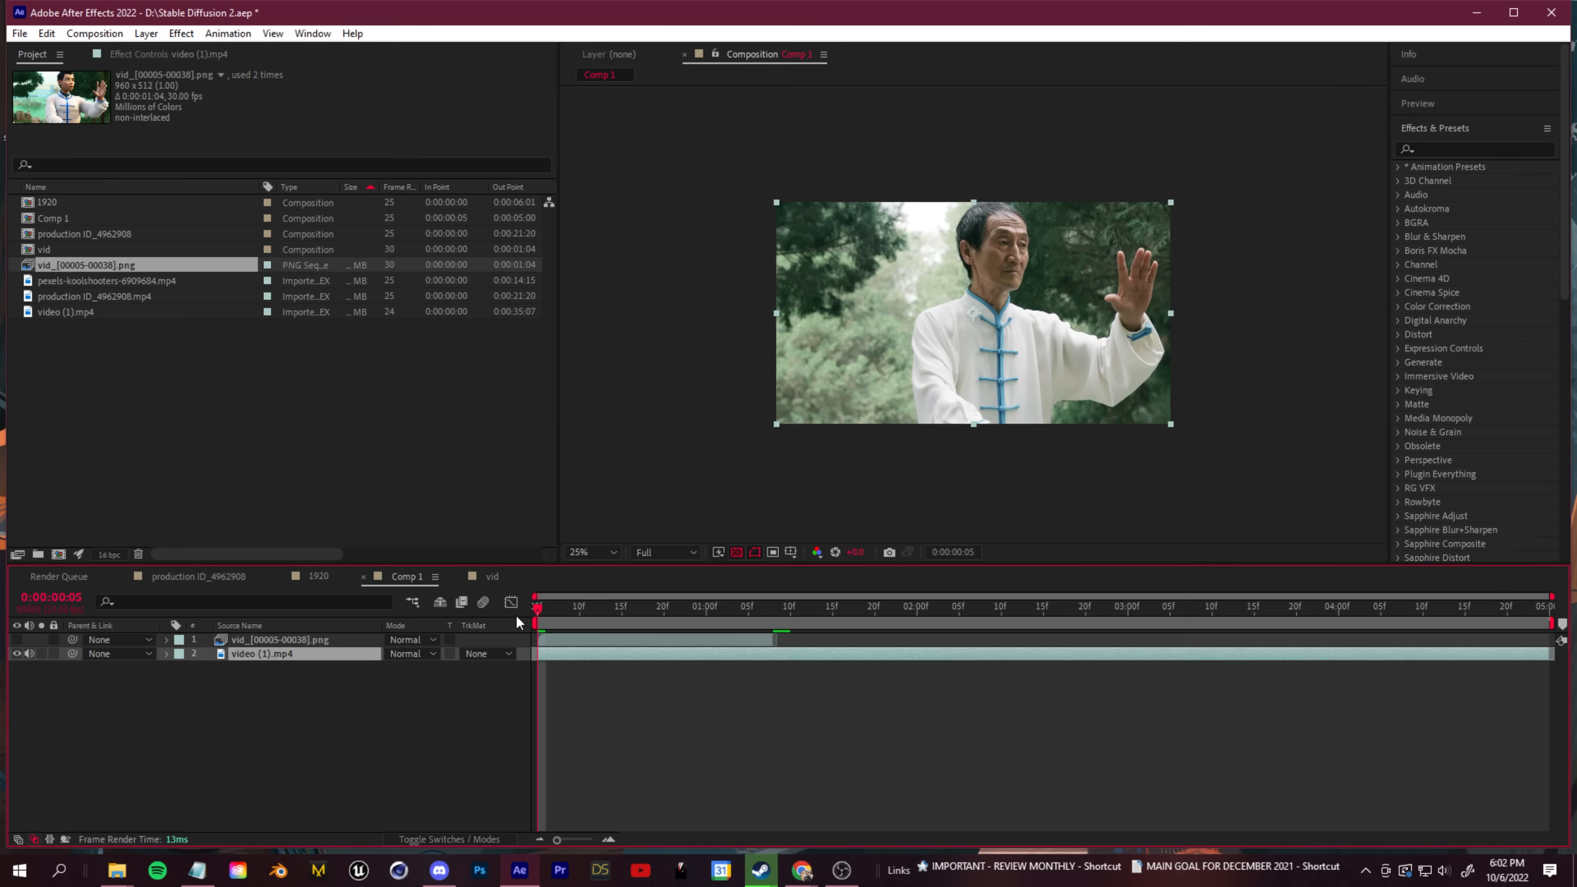
Open the video (1).mp4 layer and select the whole man, including his raised arm, with Roto Brush strokes
double_click(262, 654)
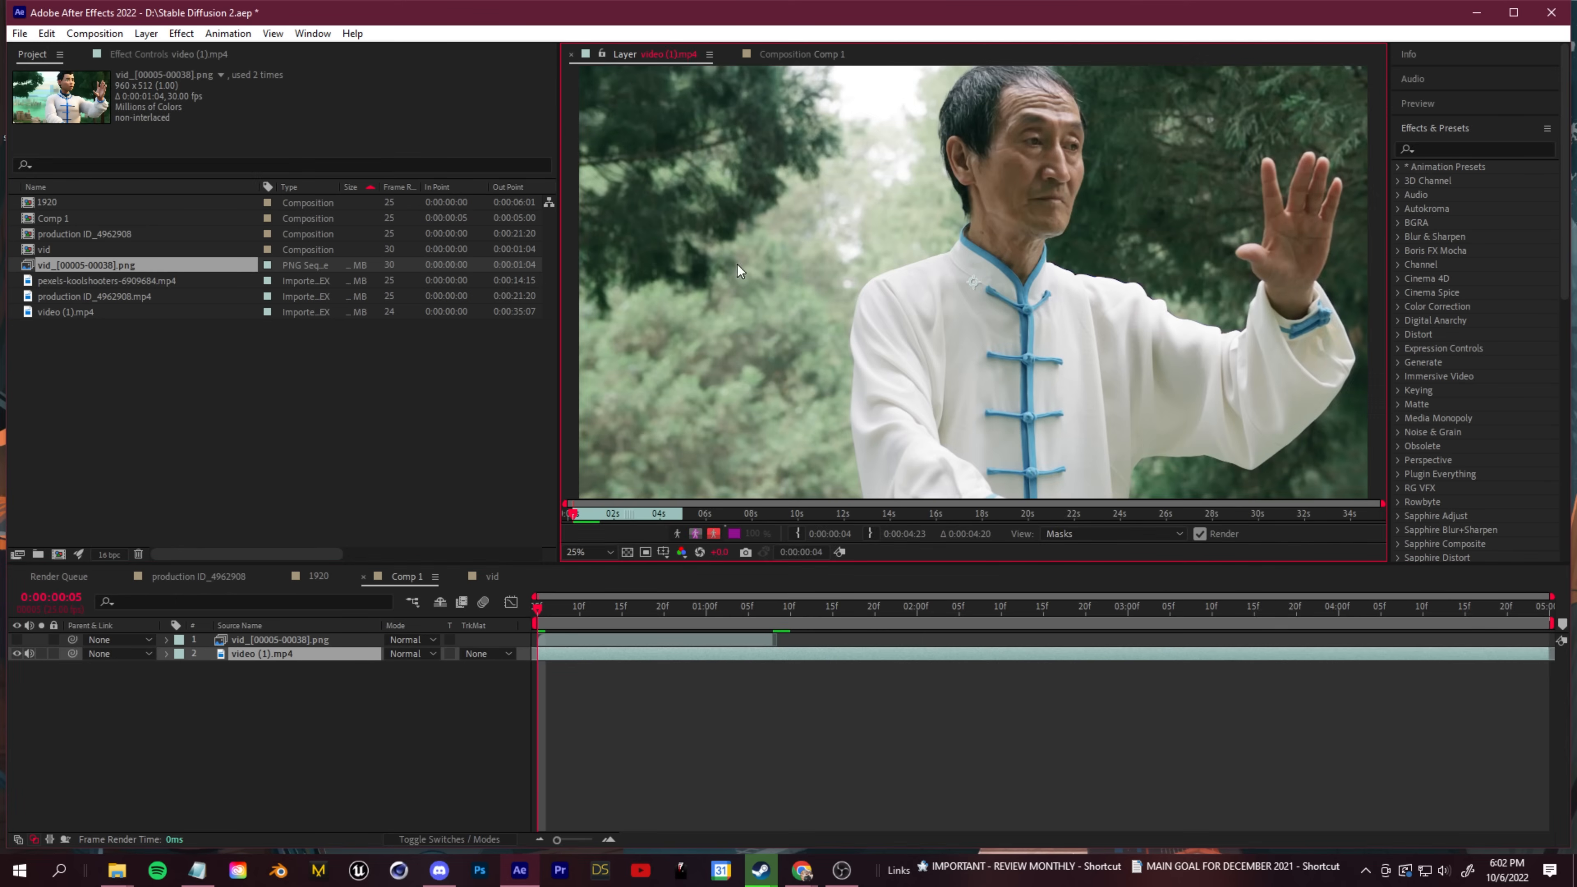
scroll(855, 200, "down", 1)
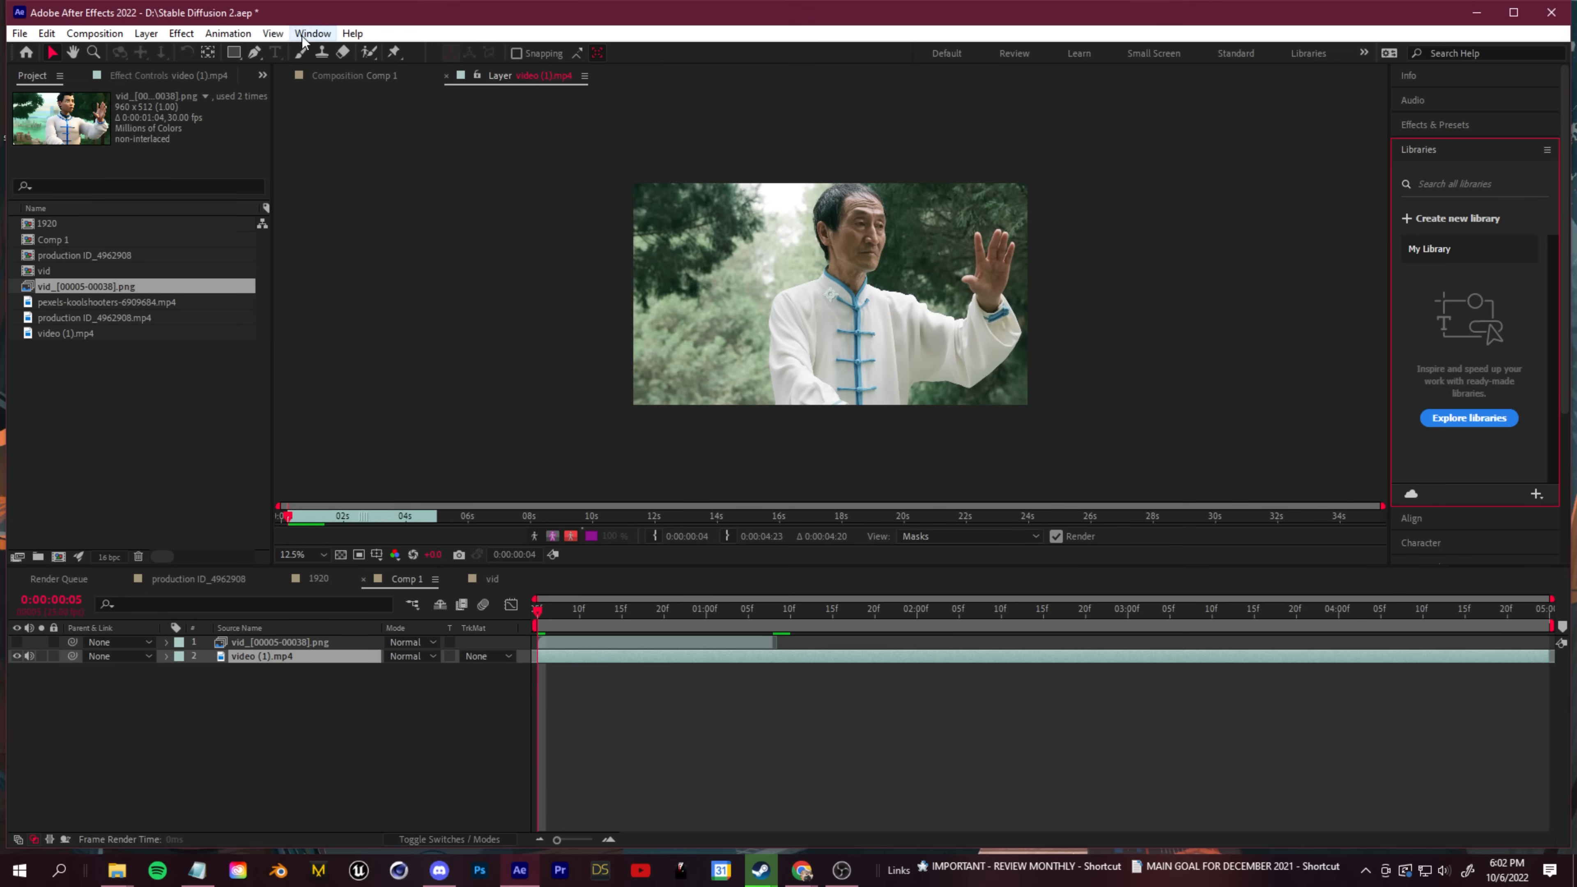
left_click(368, 55)
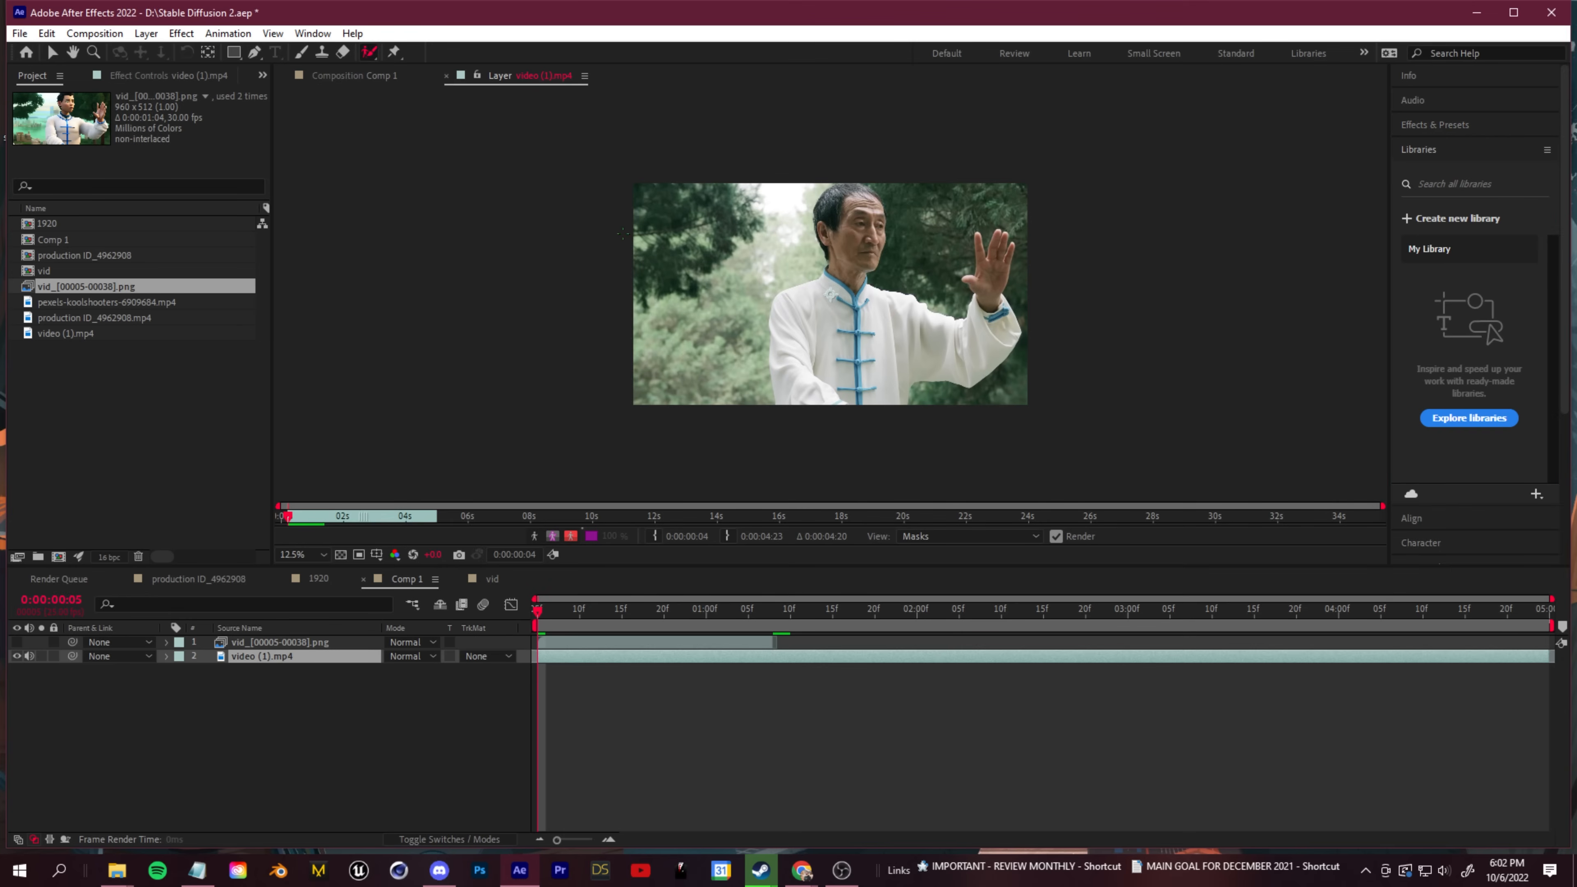
left_click(781, 407)
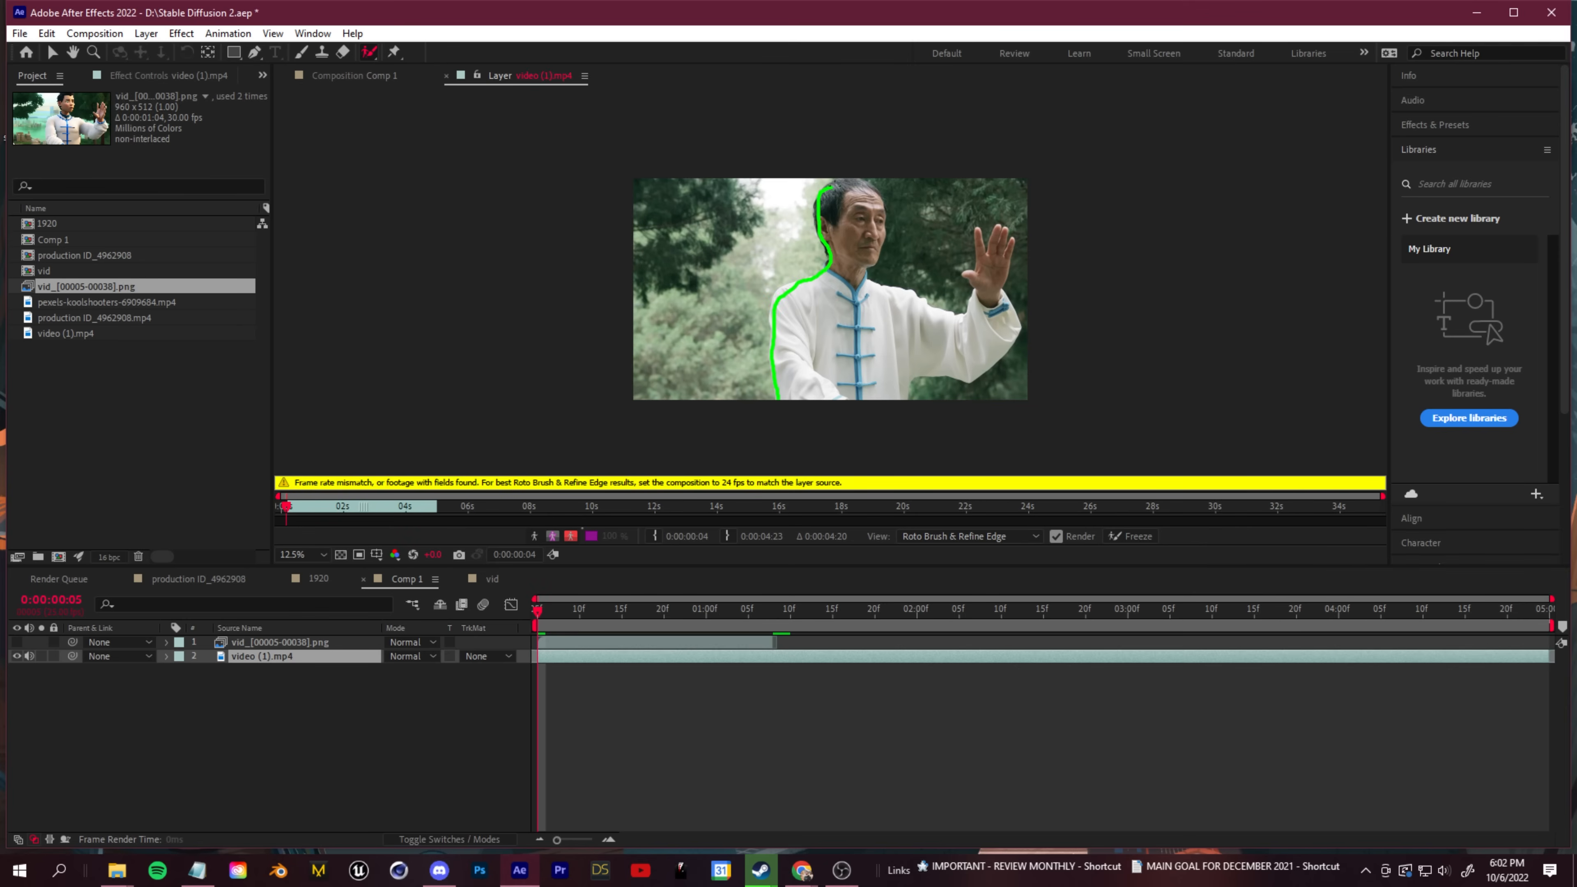
left_click_drag(866, 281, 934, 310)
left_click_drag(156, 207, 181, 206)
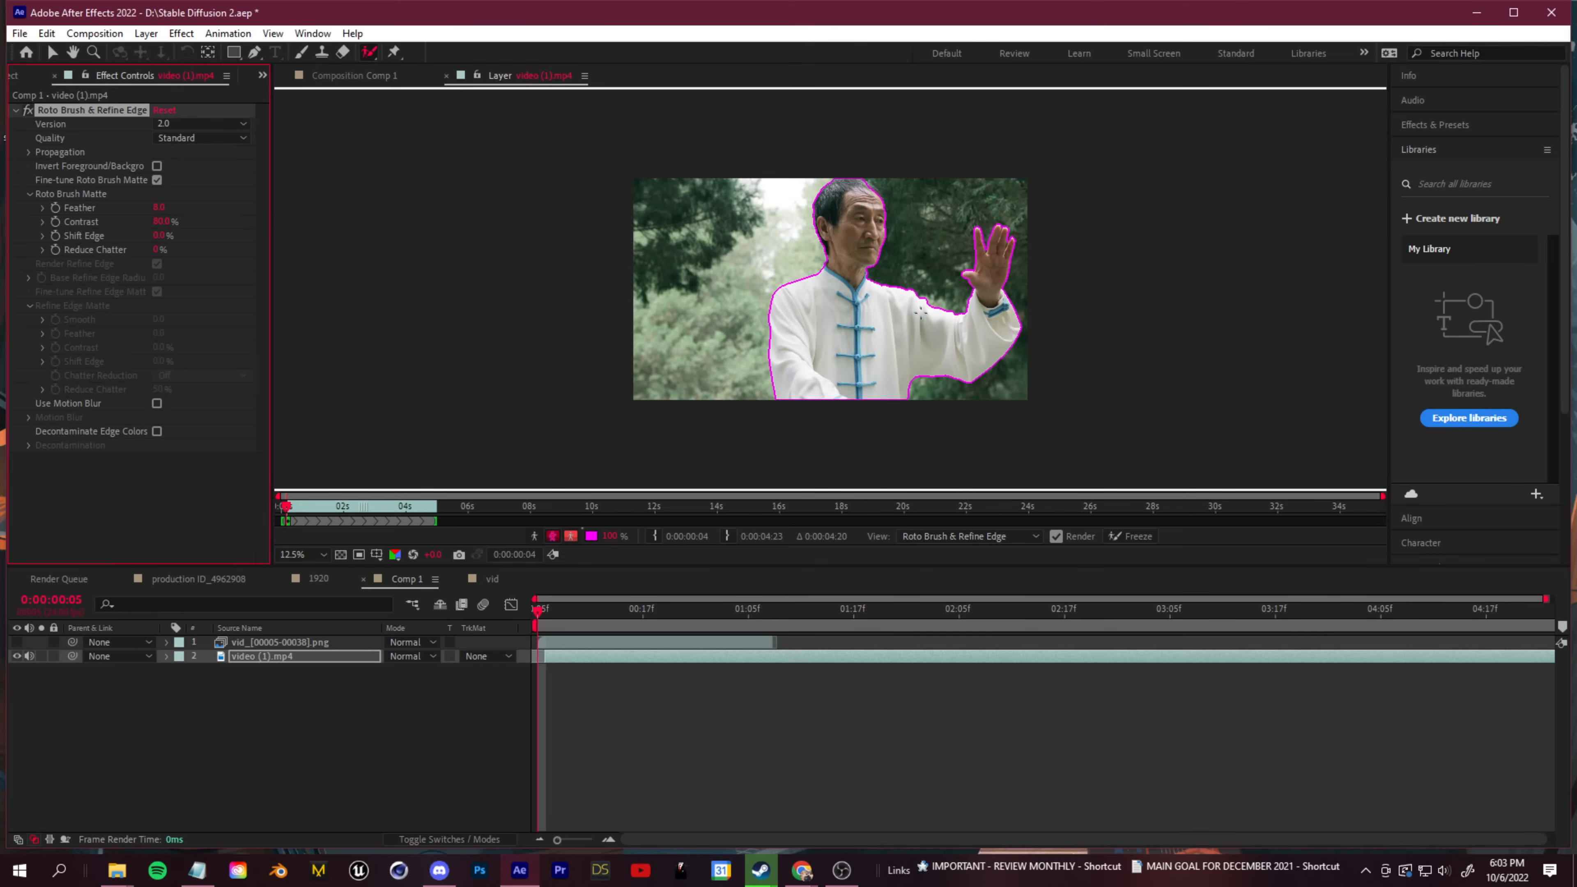
Clean up the Roto Brush edge along the man's hairline and forehead, and trim the roto span to end at 0:00:01:07
scroll(840, 239, "up", 4)
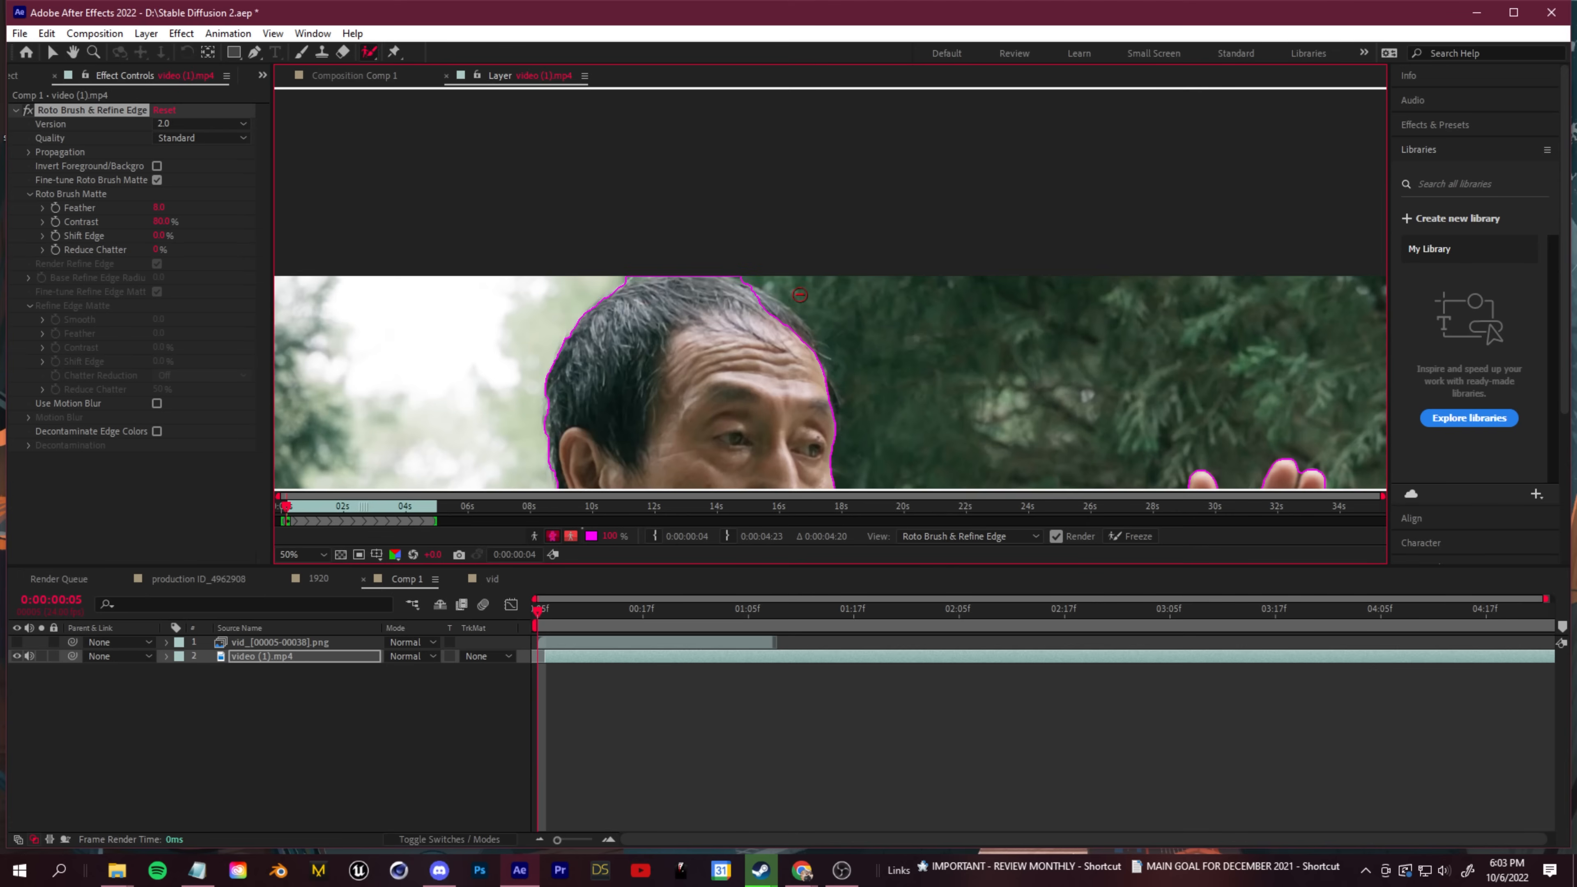
left_click_drag(735, 281, 811, 372)
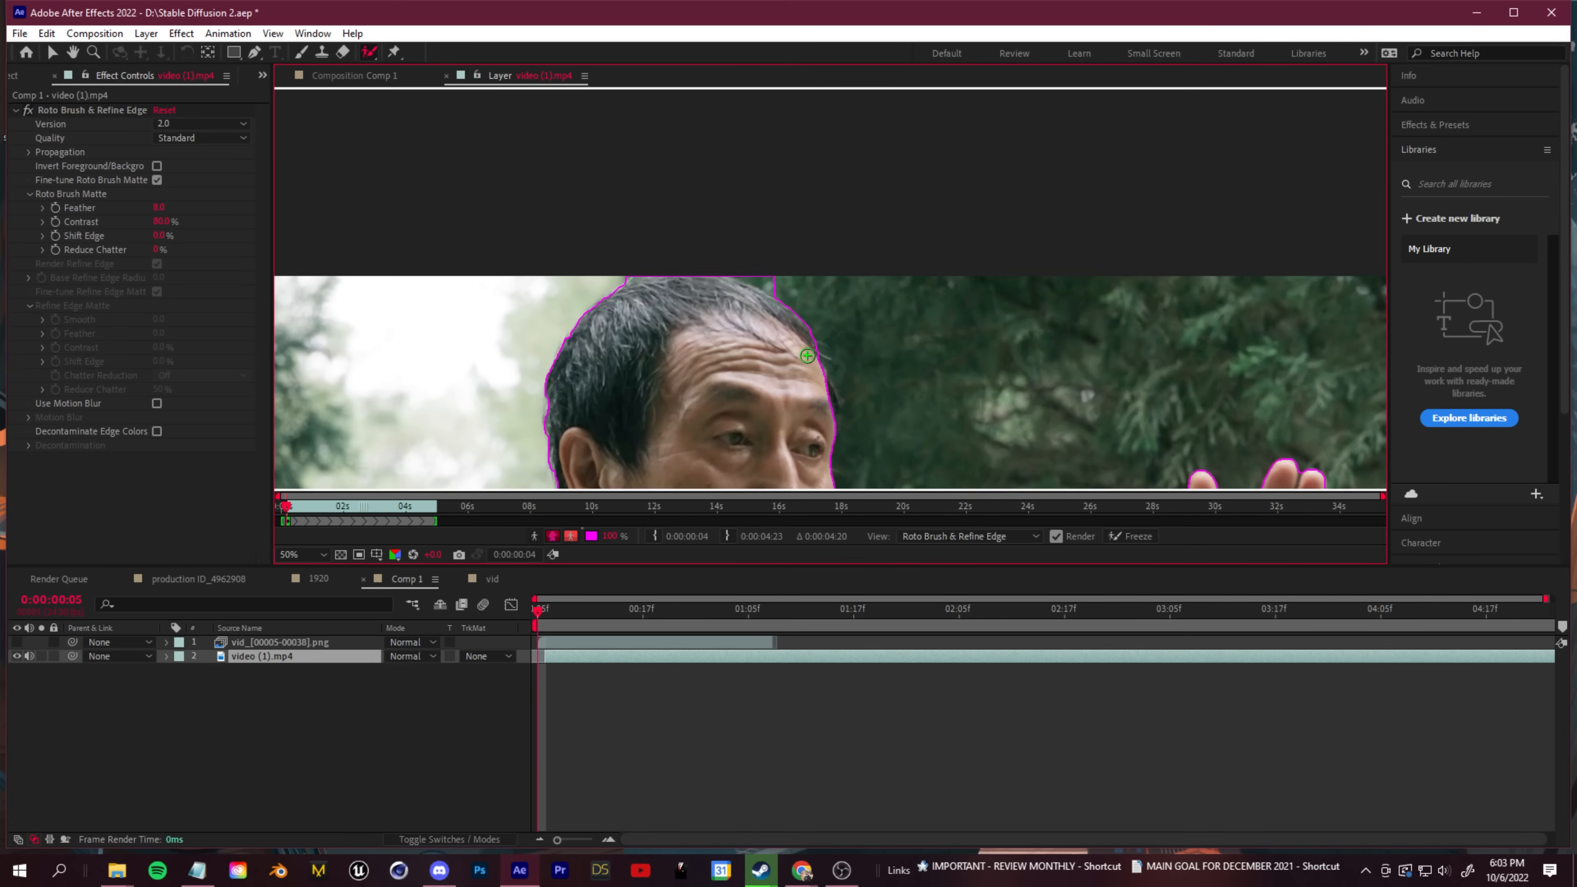
left_click_drag(784, 290, 755, 283, "alt")
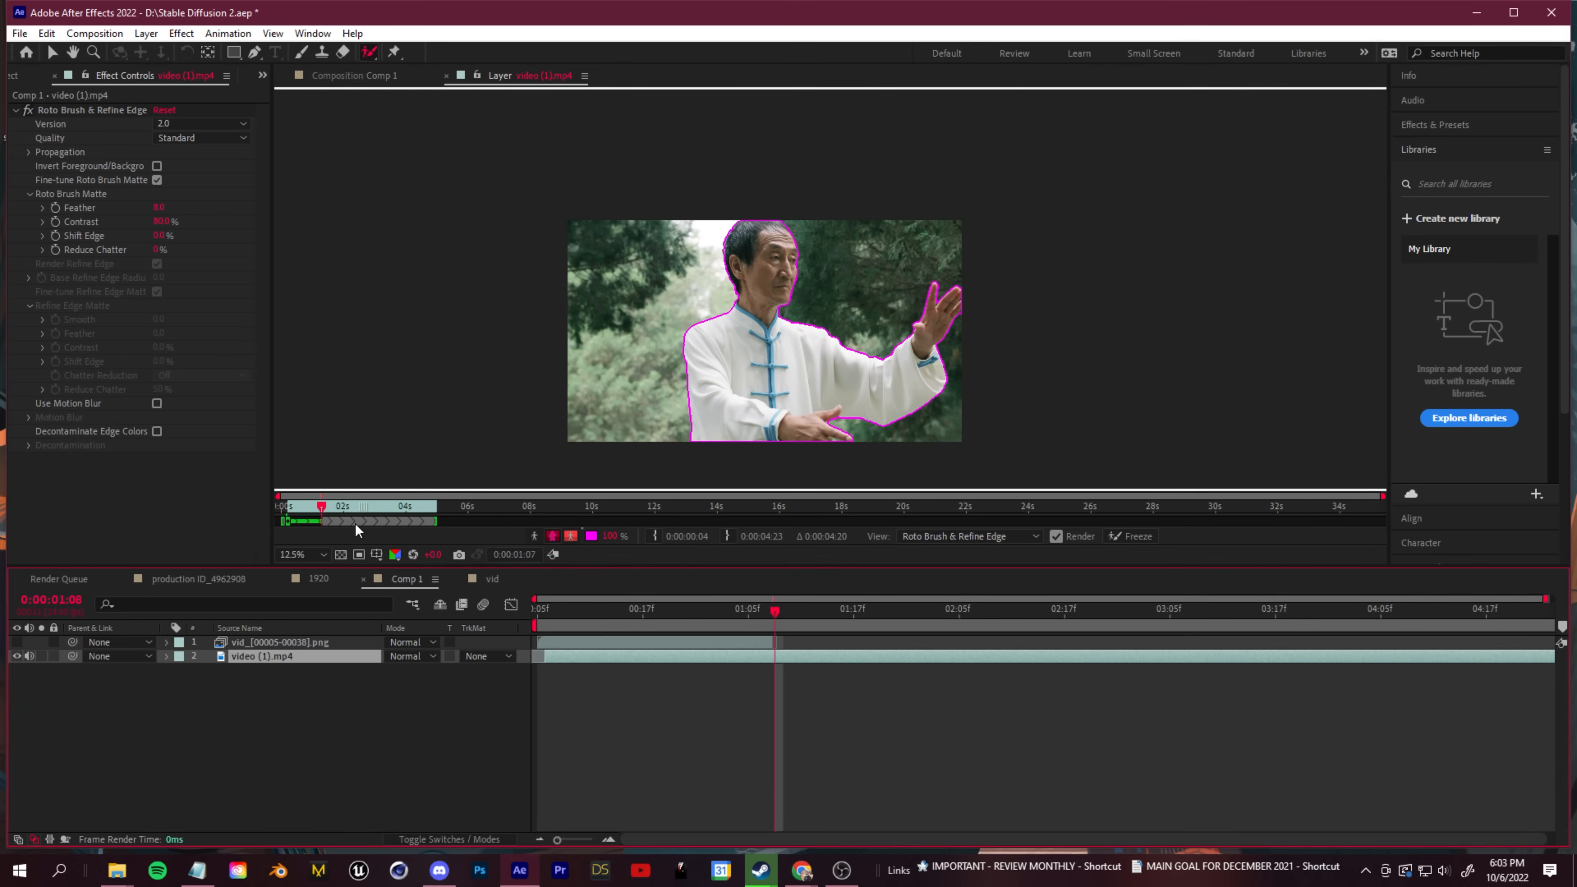
left_click_drag(433, 521, 327, 529)
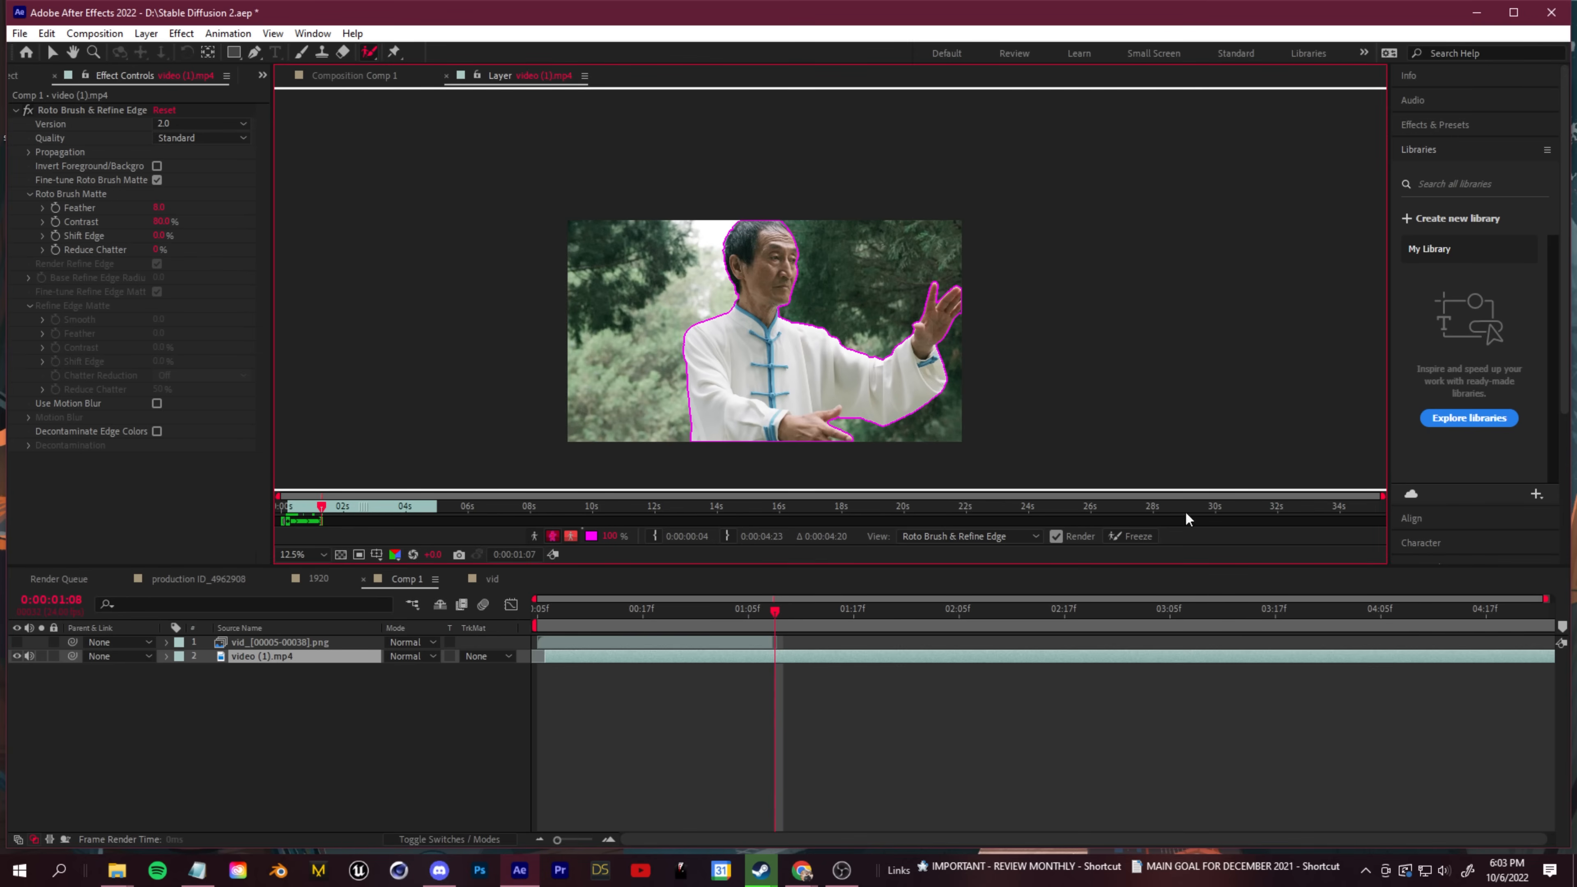
left_click(1129, 541)
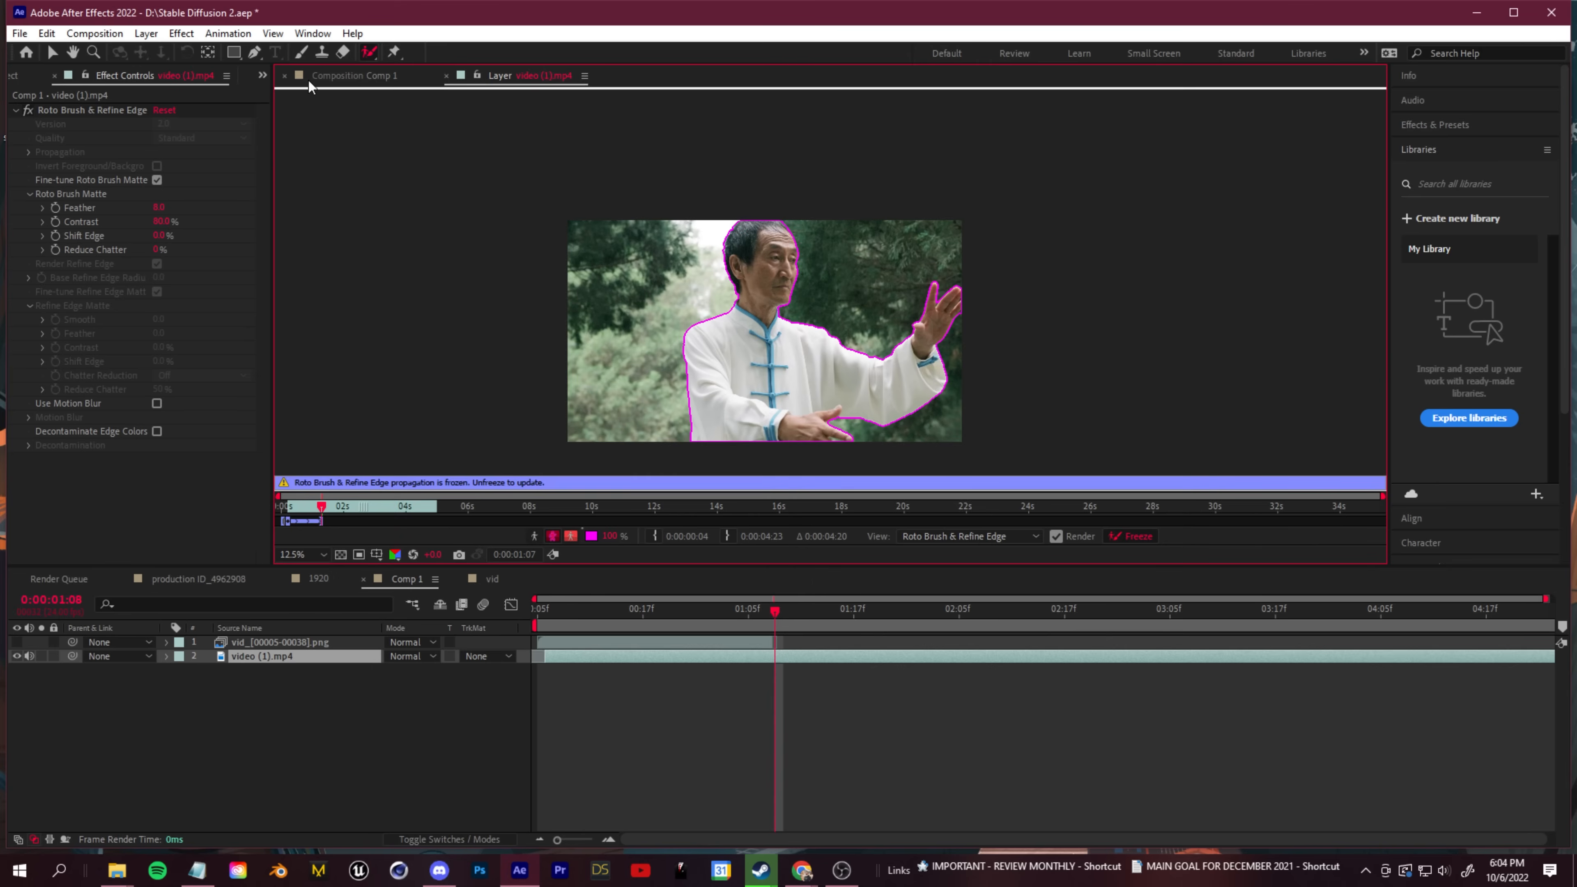
left_click(311, 87)
left_click_drag(775, 625, 561, 650)
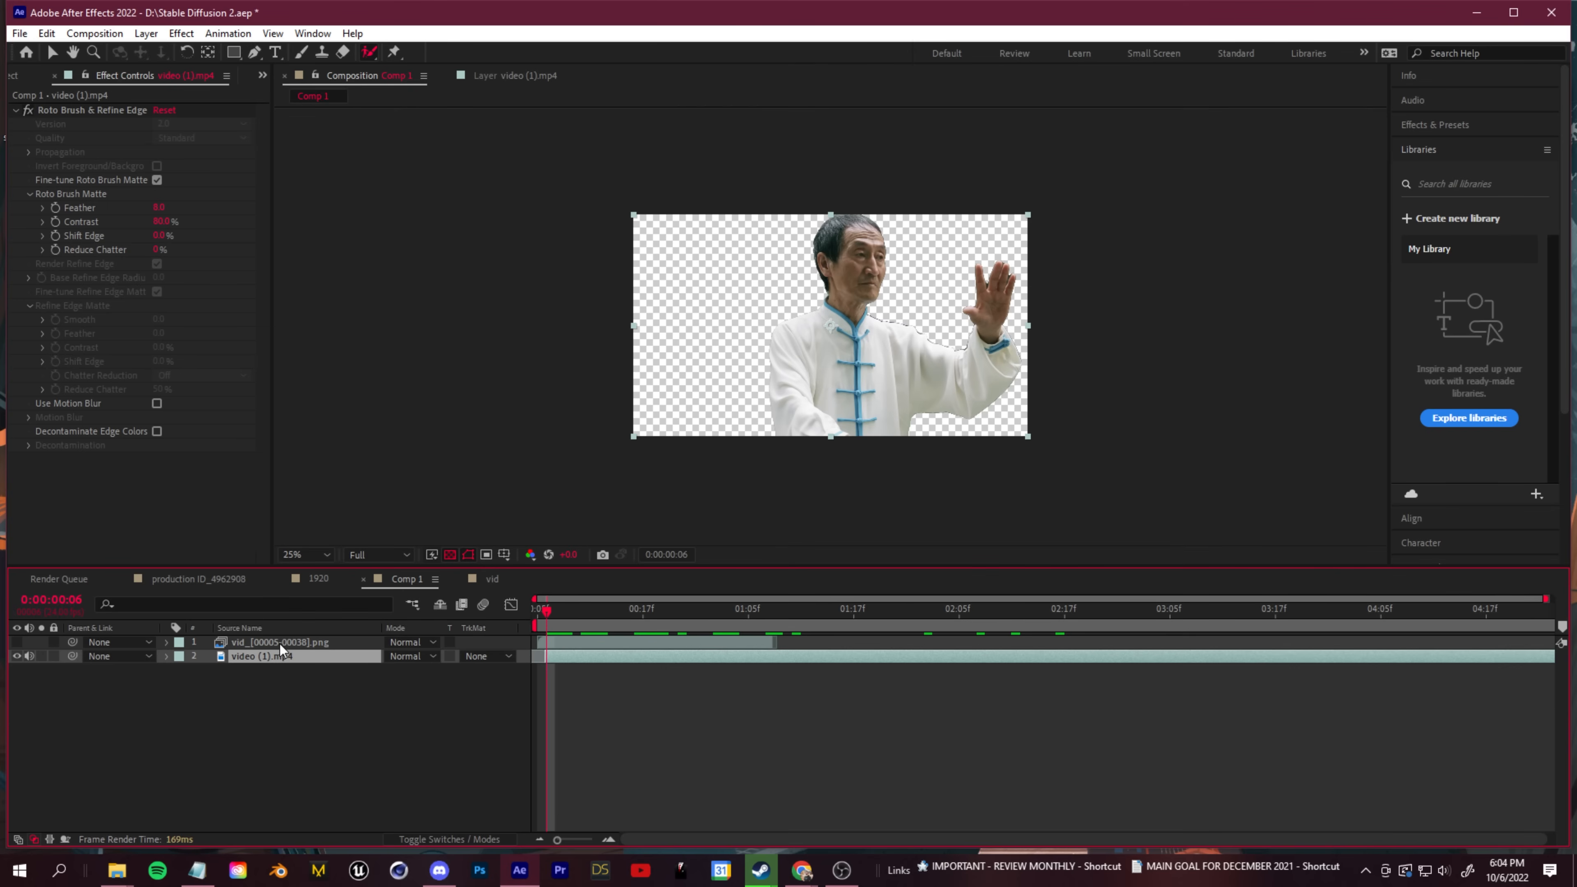
left_click_drag(274, 644, 267, 680)
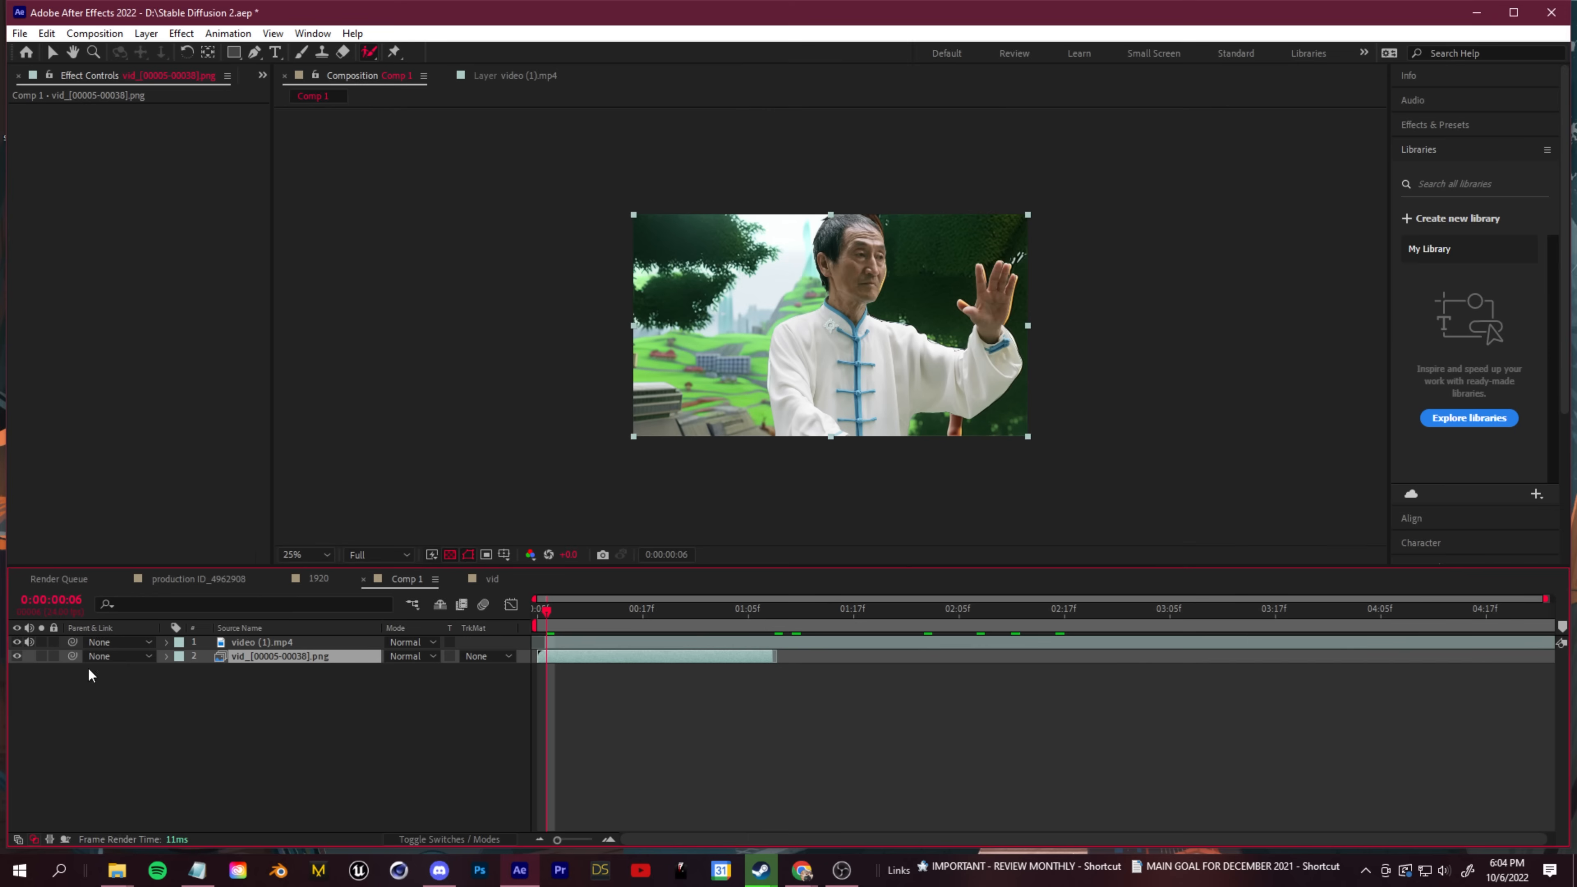
Scrub and play Comp 1 to examine the rotoscoped man over the stylized background
left_click_drag(679, 612, 591, 638)
key("space")
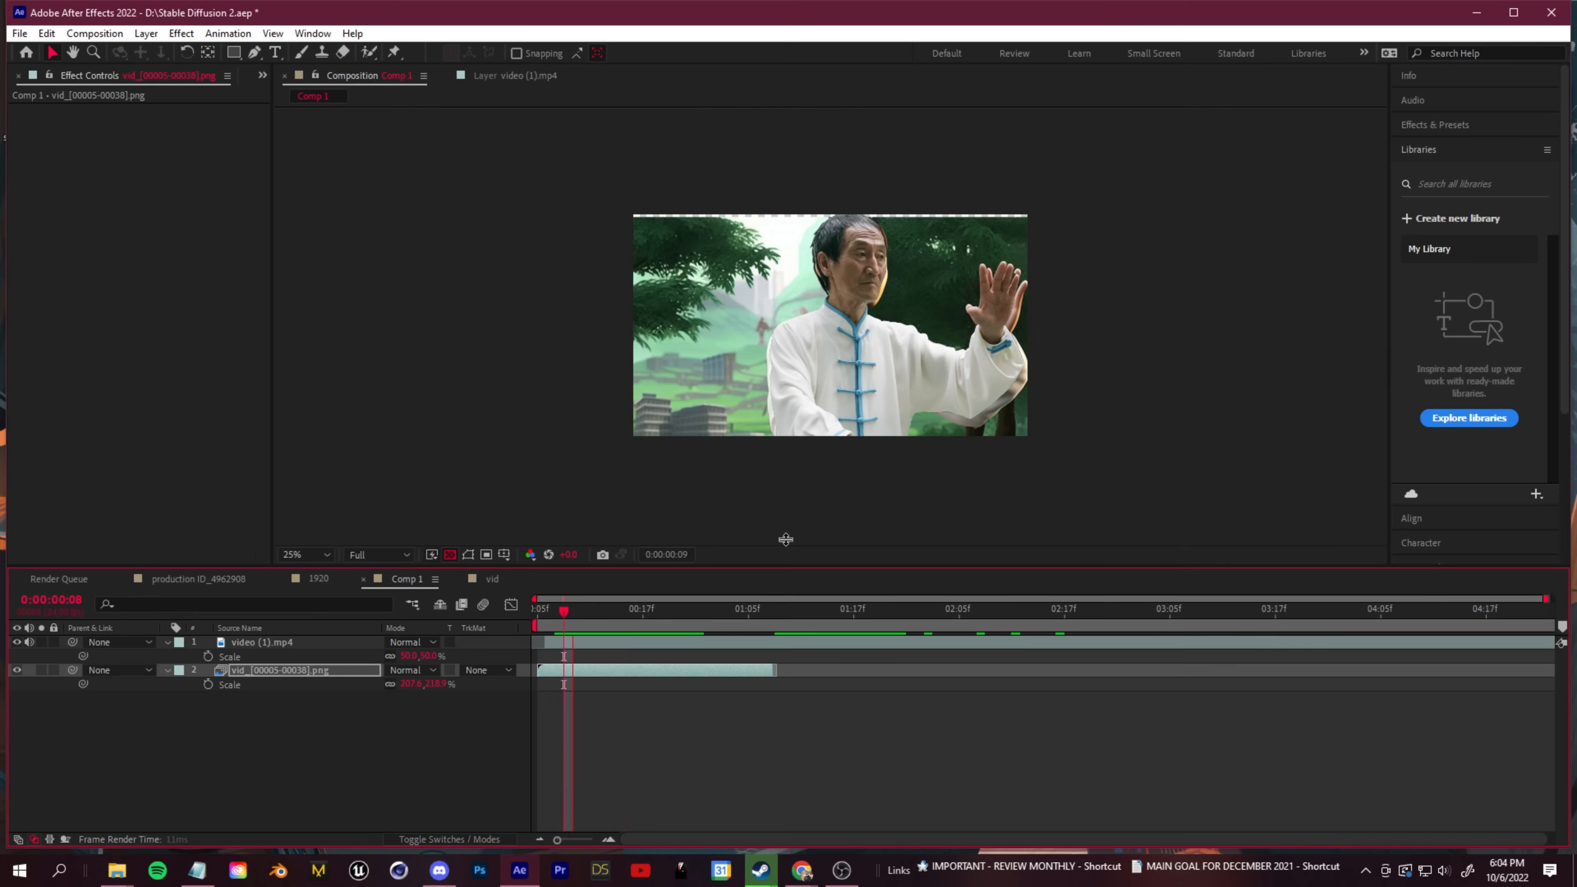
key("space")
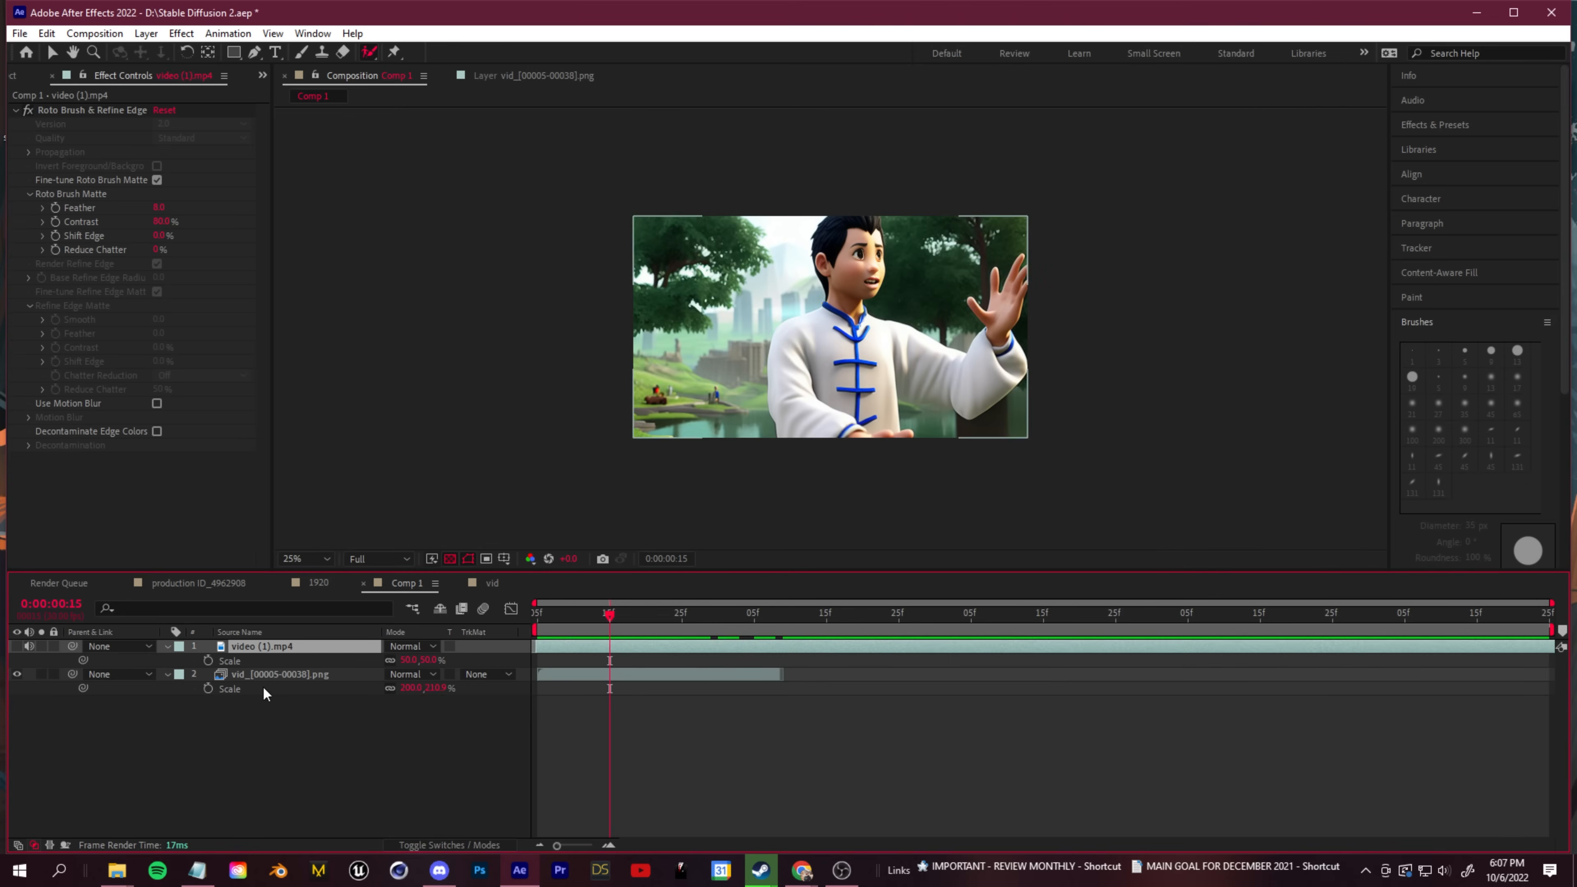
left_click(257, 676)
left_click(254, 52)
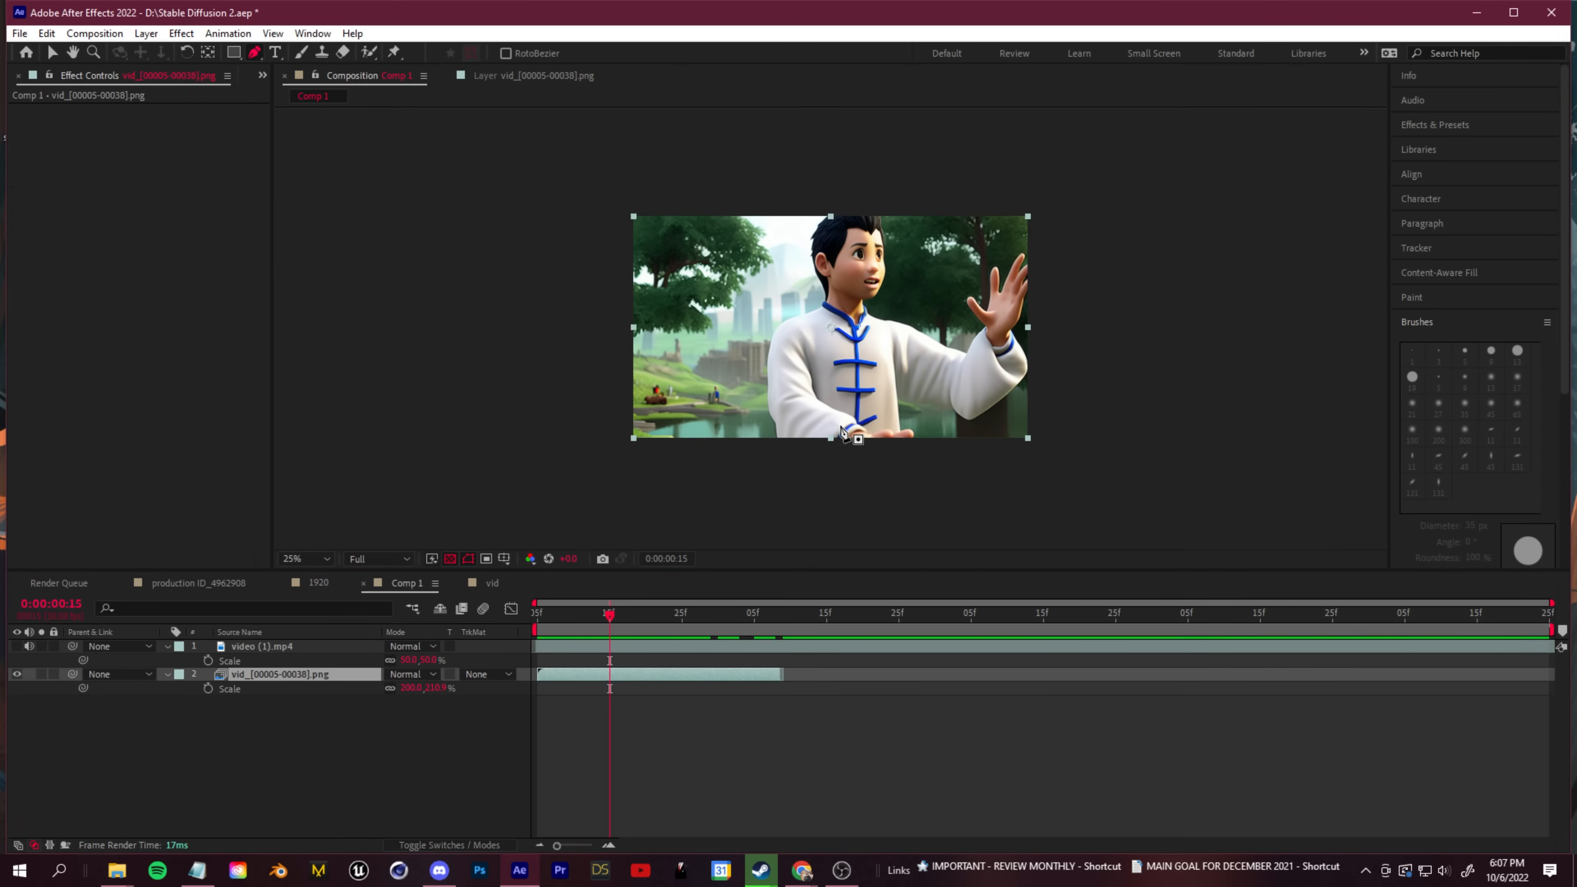
scroll(845, 435, "up", 2)
left_click(767, 502)
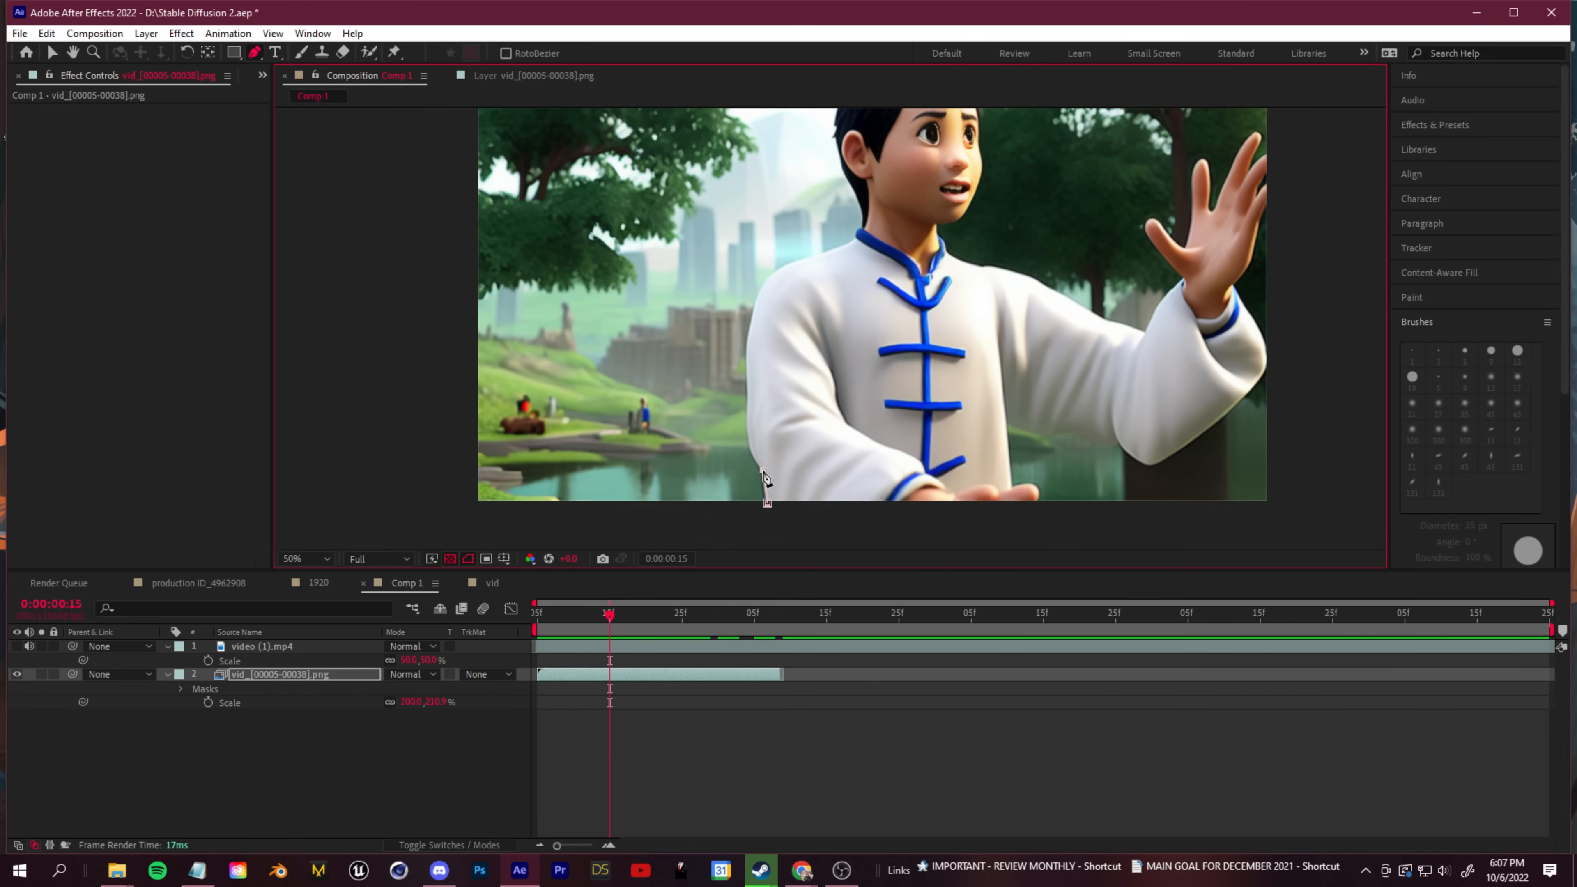
left_click(750, 444)
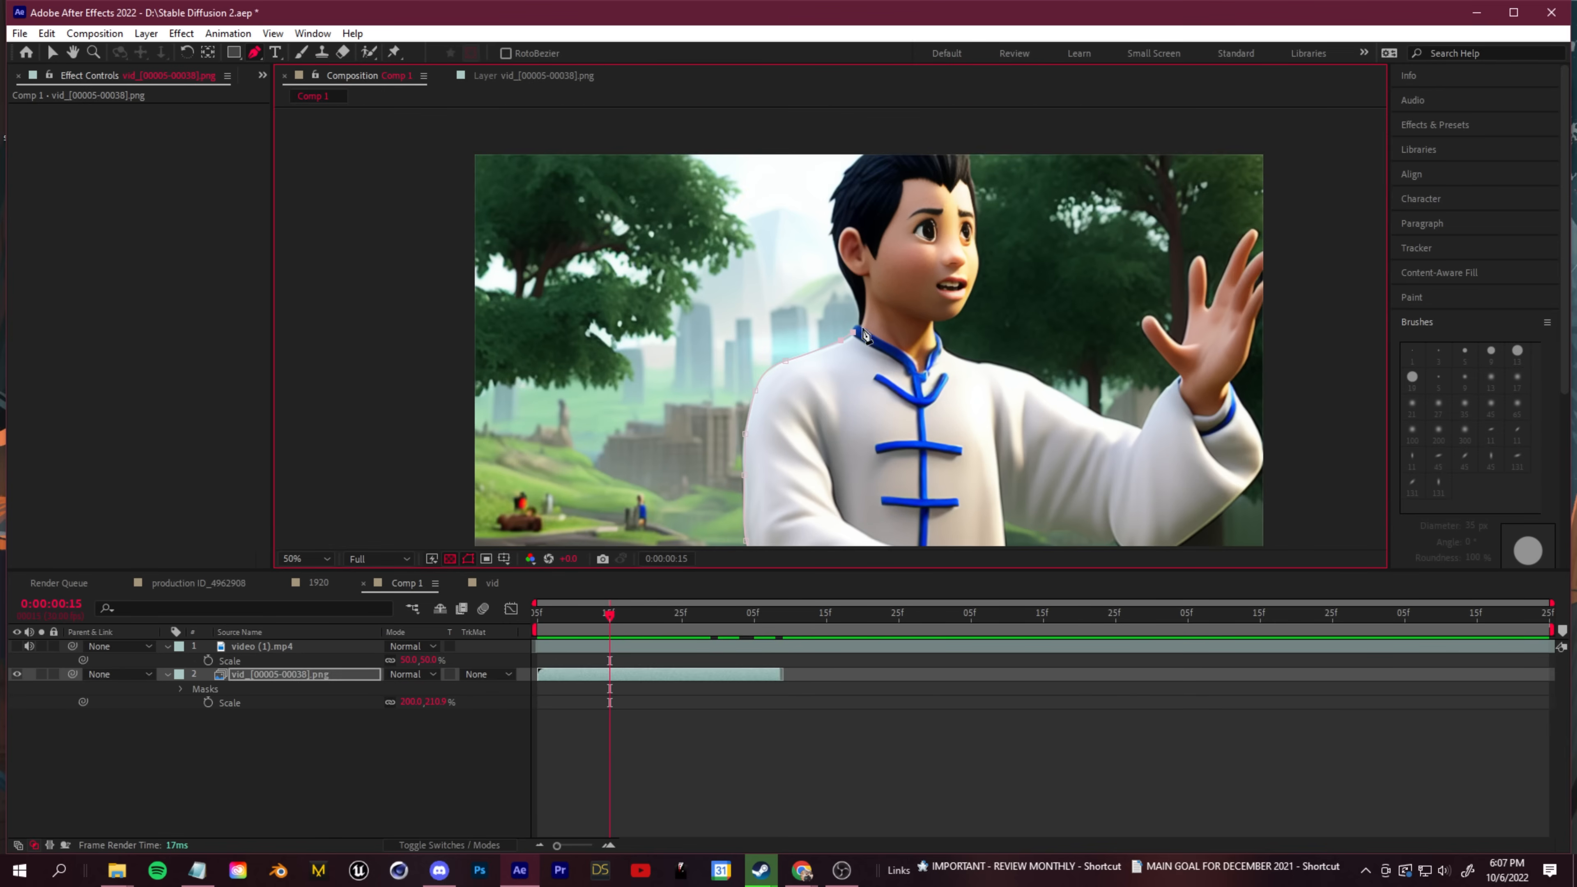
left_click_drag(859, 322, 860, 313)
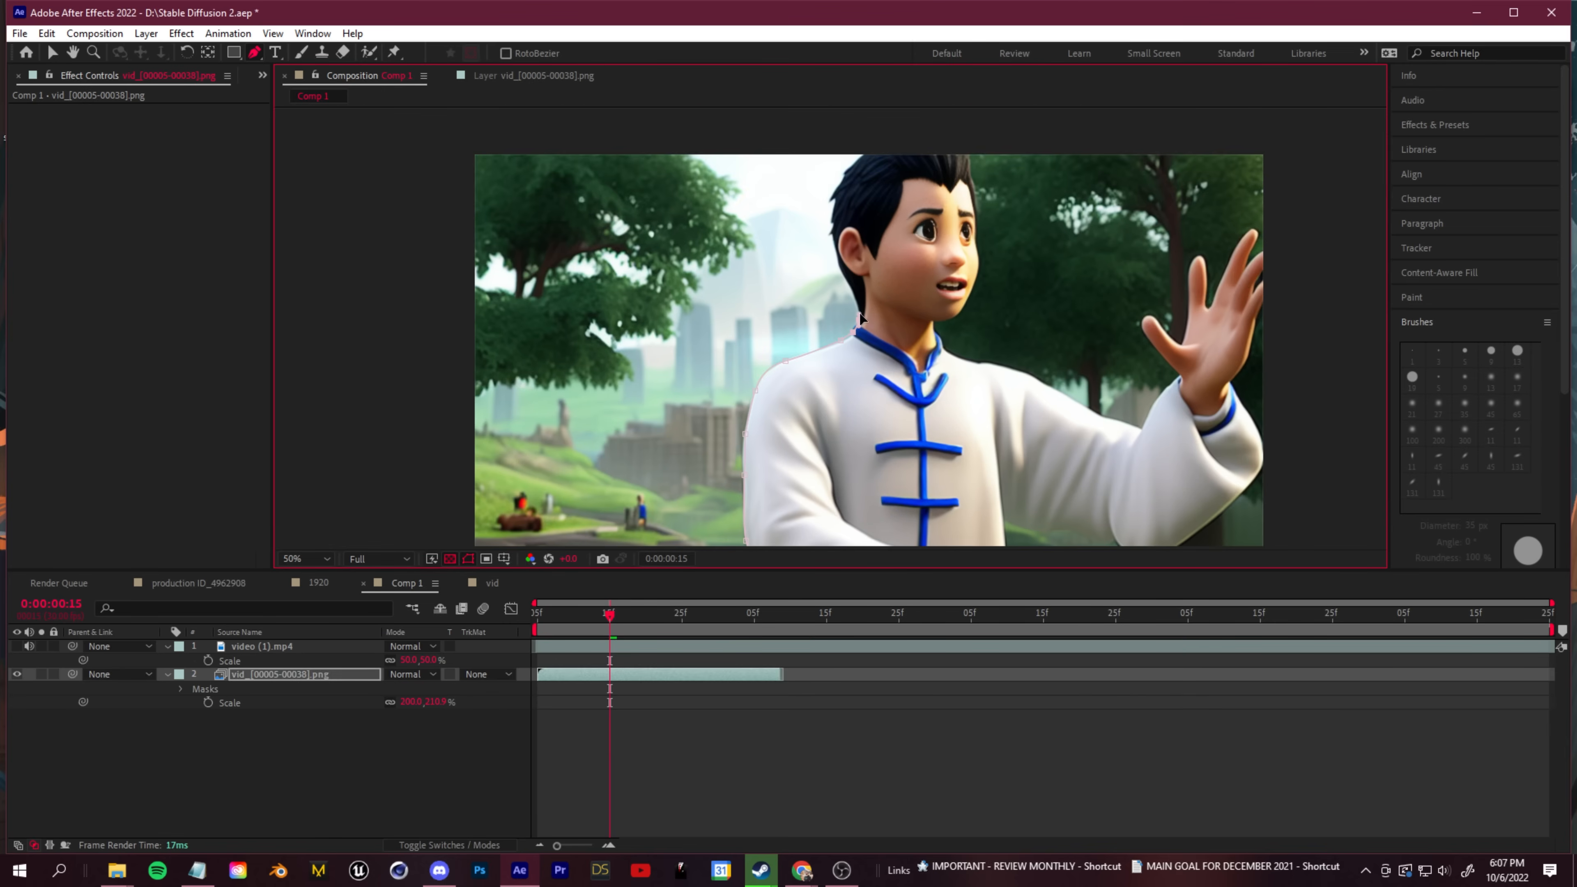
left_click(852, 292)
left_click(834, 239)
left_click(831, 226)
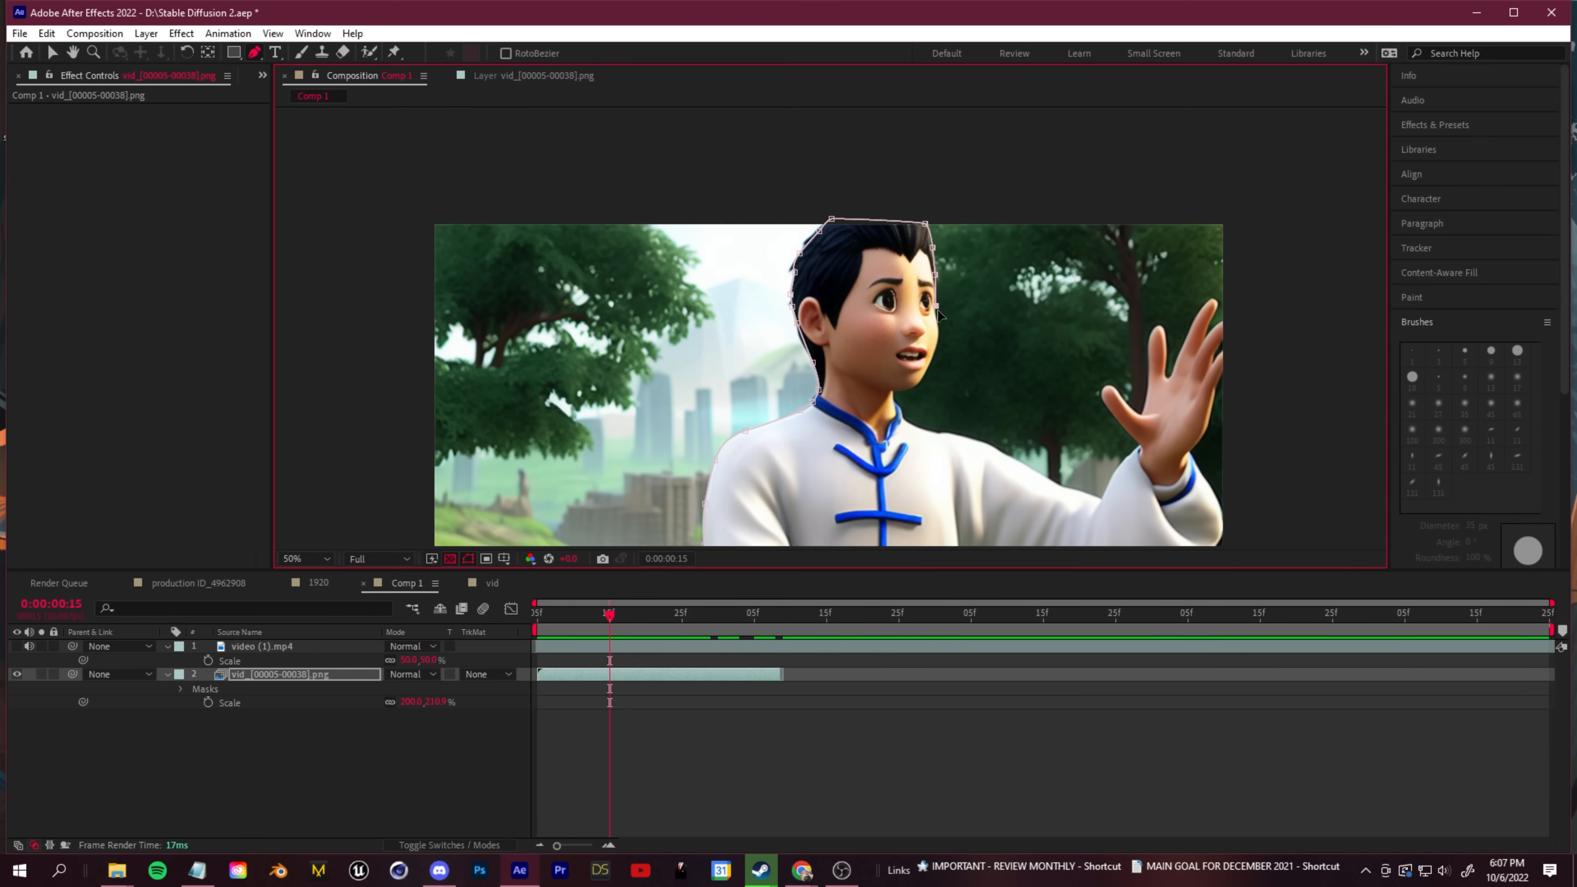
left_click(942, 340)
left_click(922, 376)
left_click(904, 390)
left_click(919, 426)
left_click(1032, 468)
left_click(1087, 495)
left_click(1101, 499)
left_click(1129, 453)
left_click_drag(1119, 420, 1174, 327)
left_click(1133, 412)
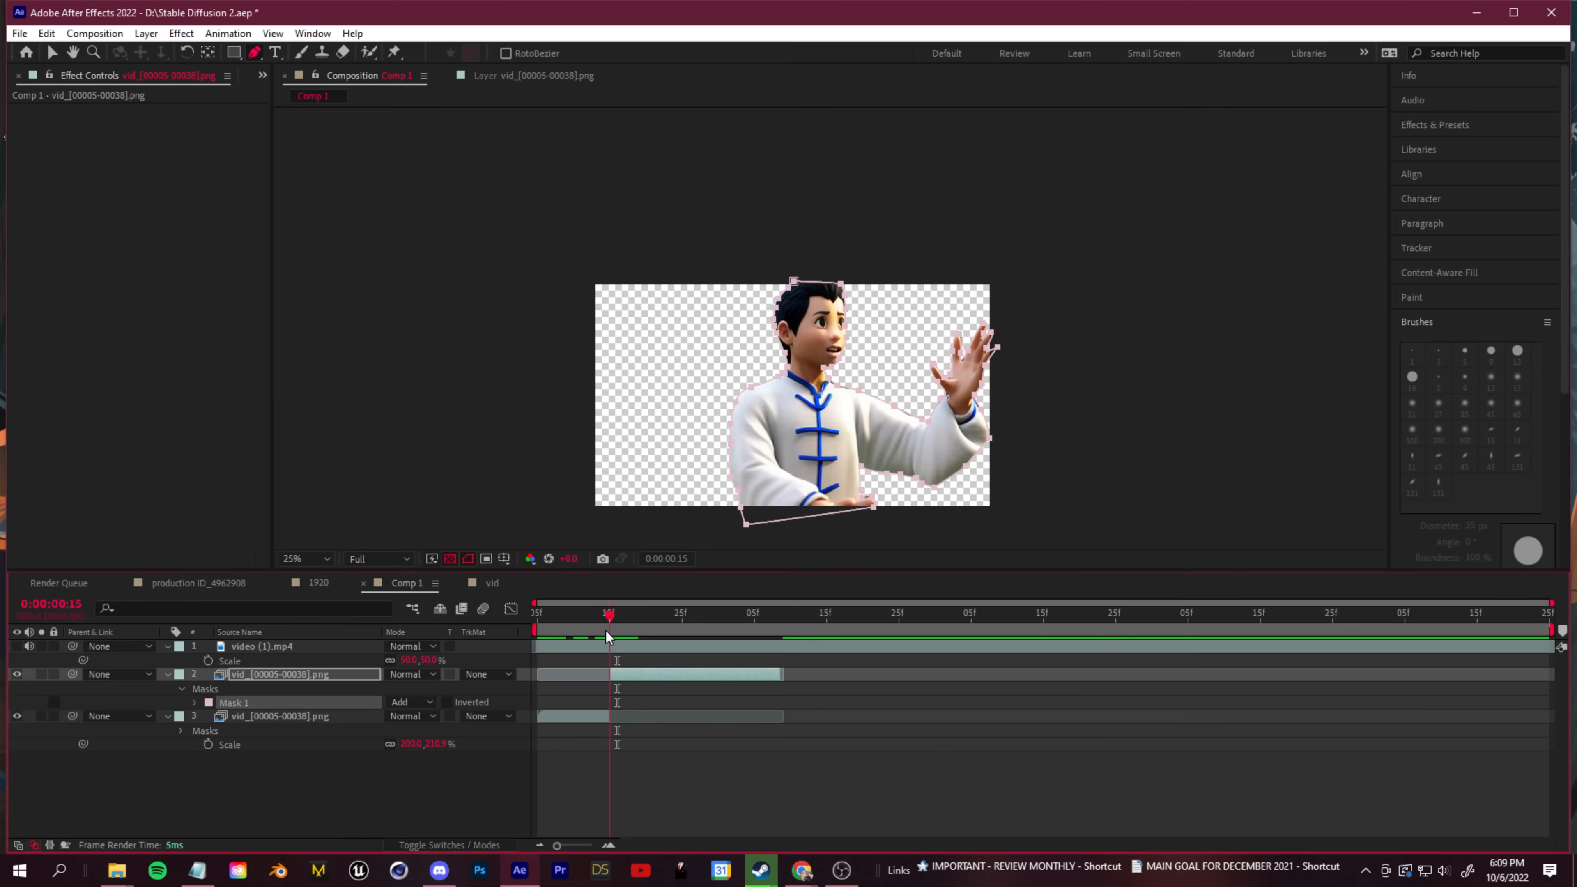
left_click(615, 634)
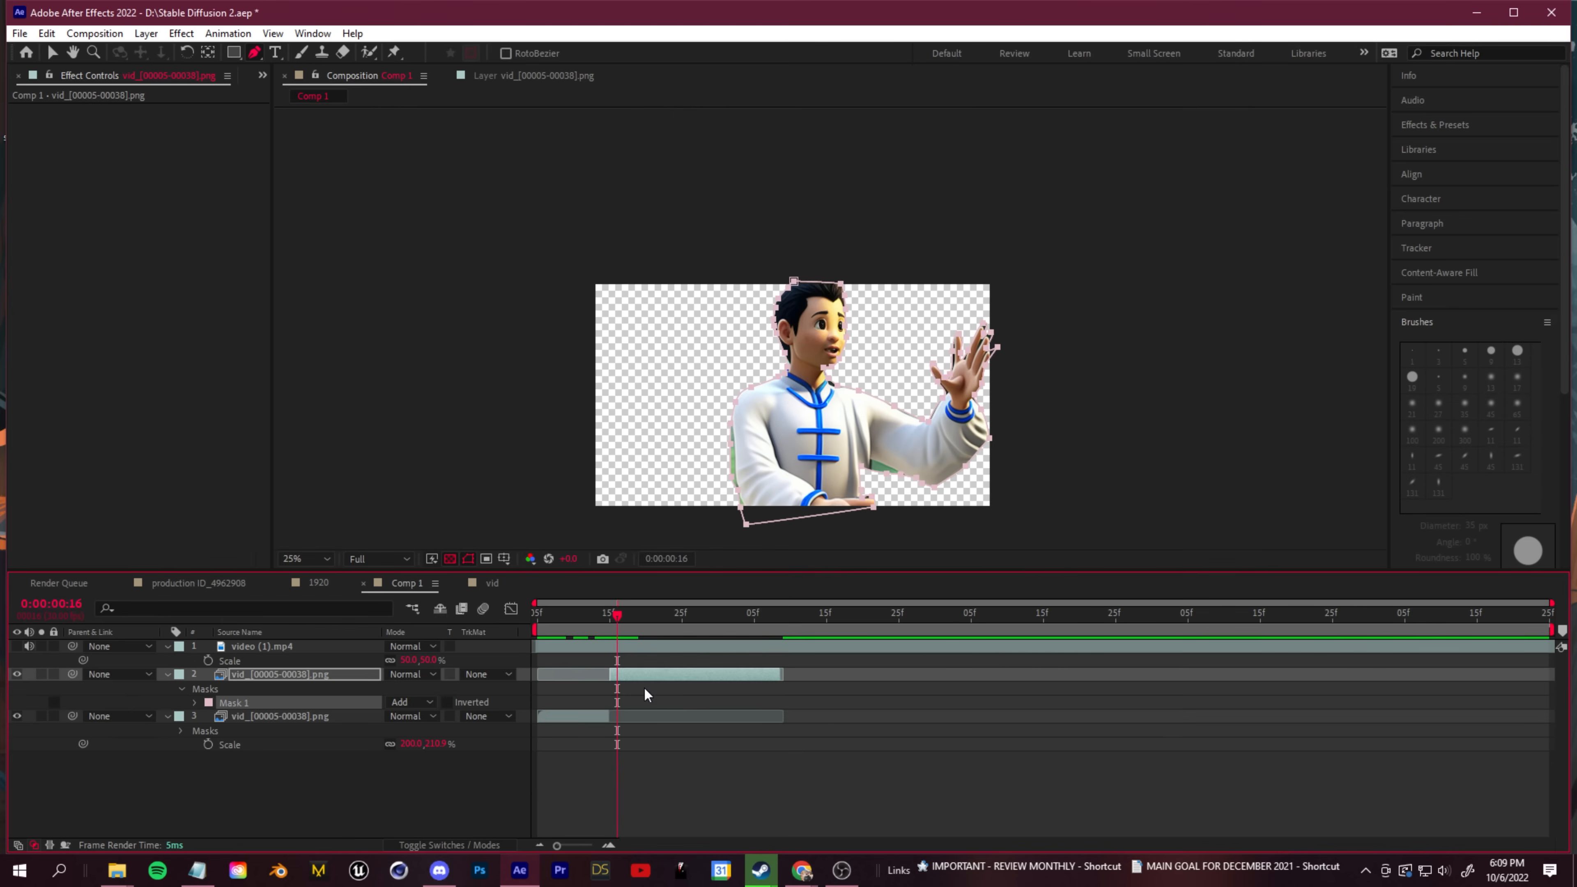
key("ctrl+shift+d")
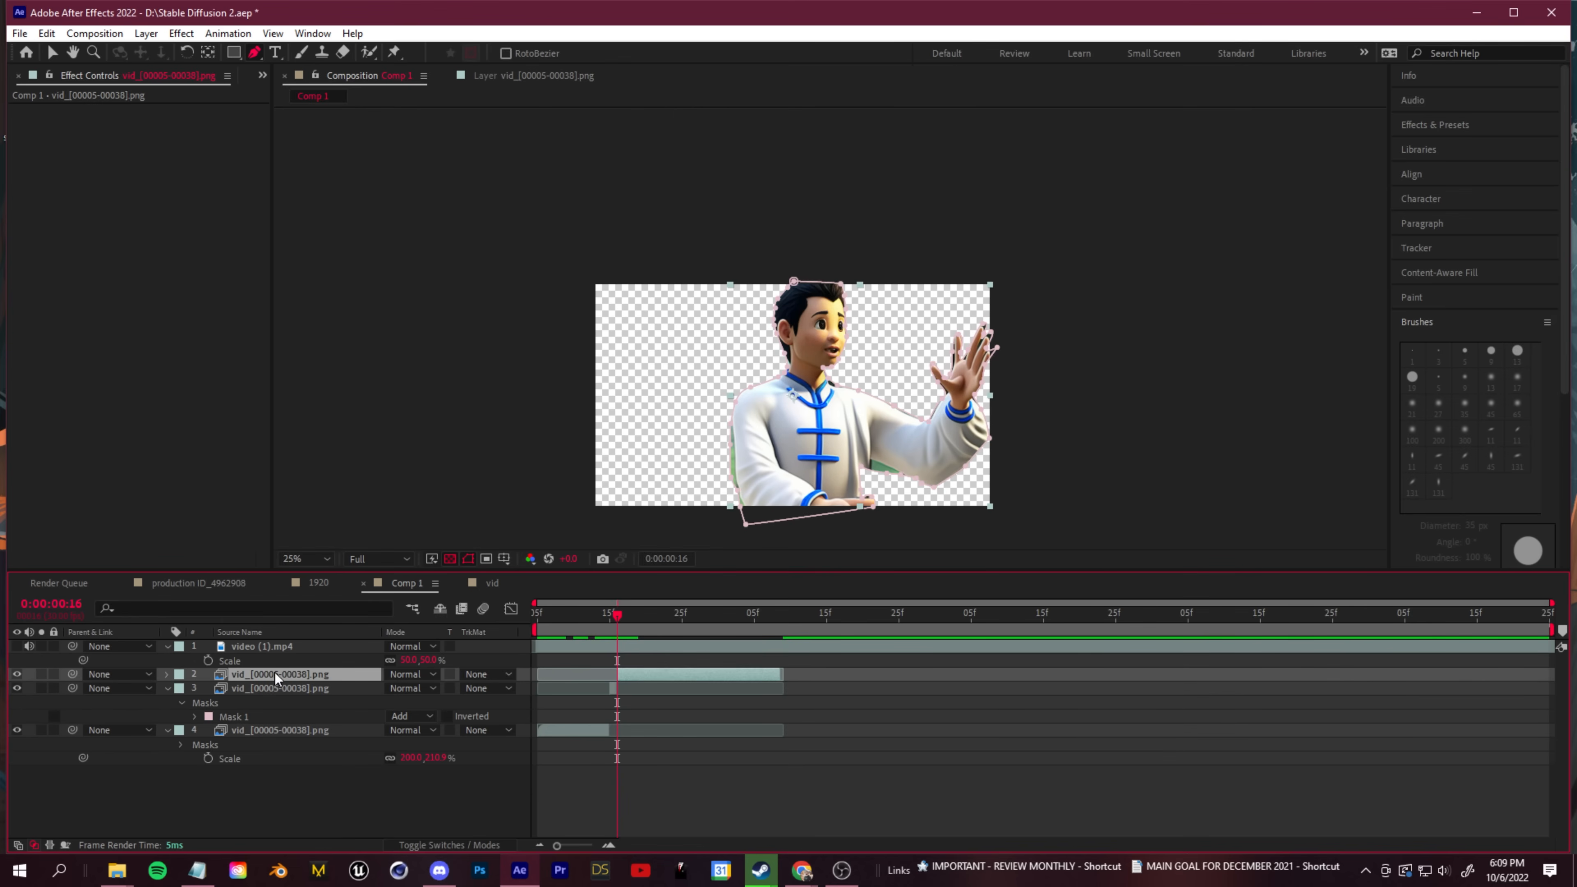
key("m")
left_click(249, 688)
key("Delete")
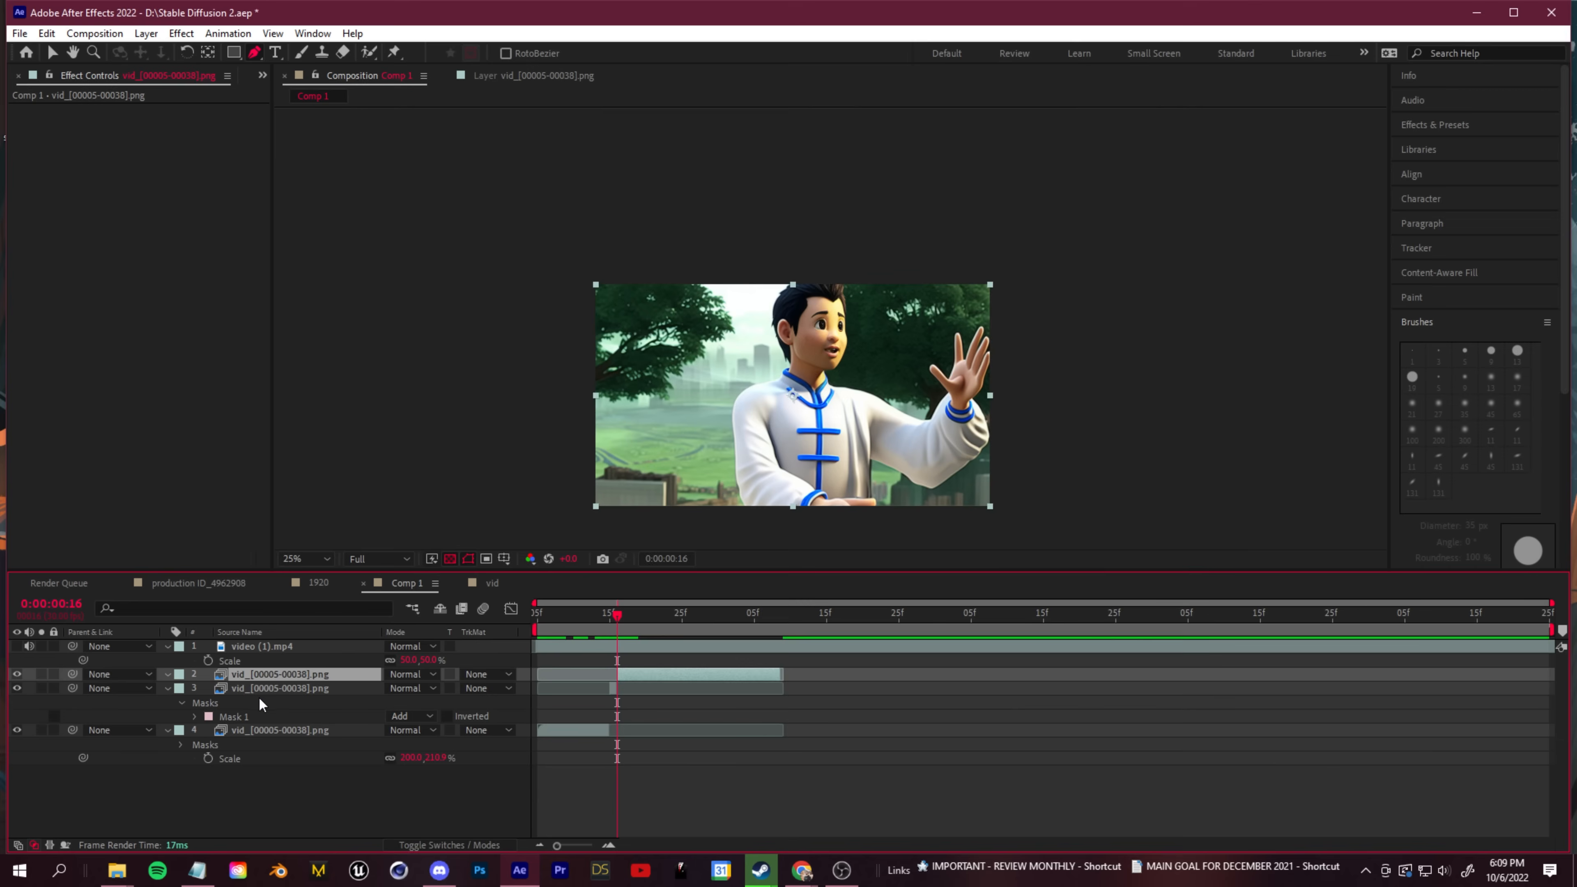
Apply Freeze Frame to the masked single-frame layer at 0:00:00:15 and lengthen the frozen layer so it starts earlier
left_click(609, 612)
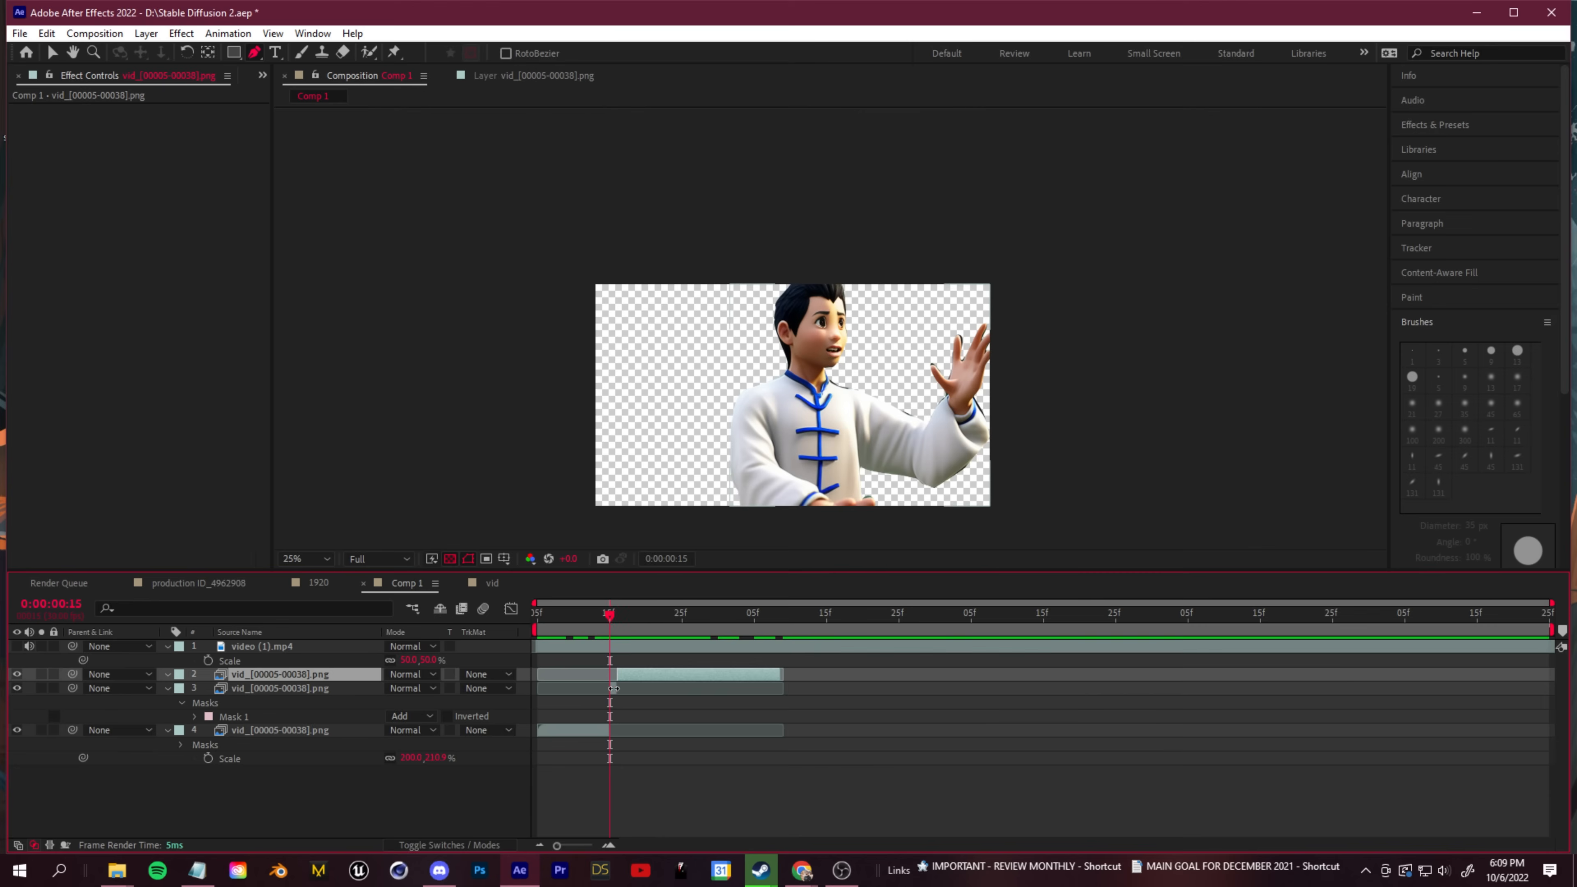
left_click(256, 689)
right_click(269, 690)
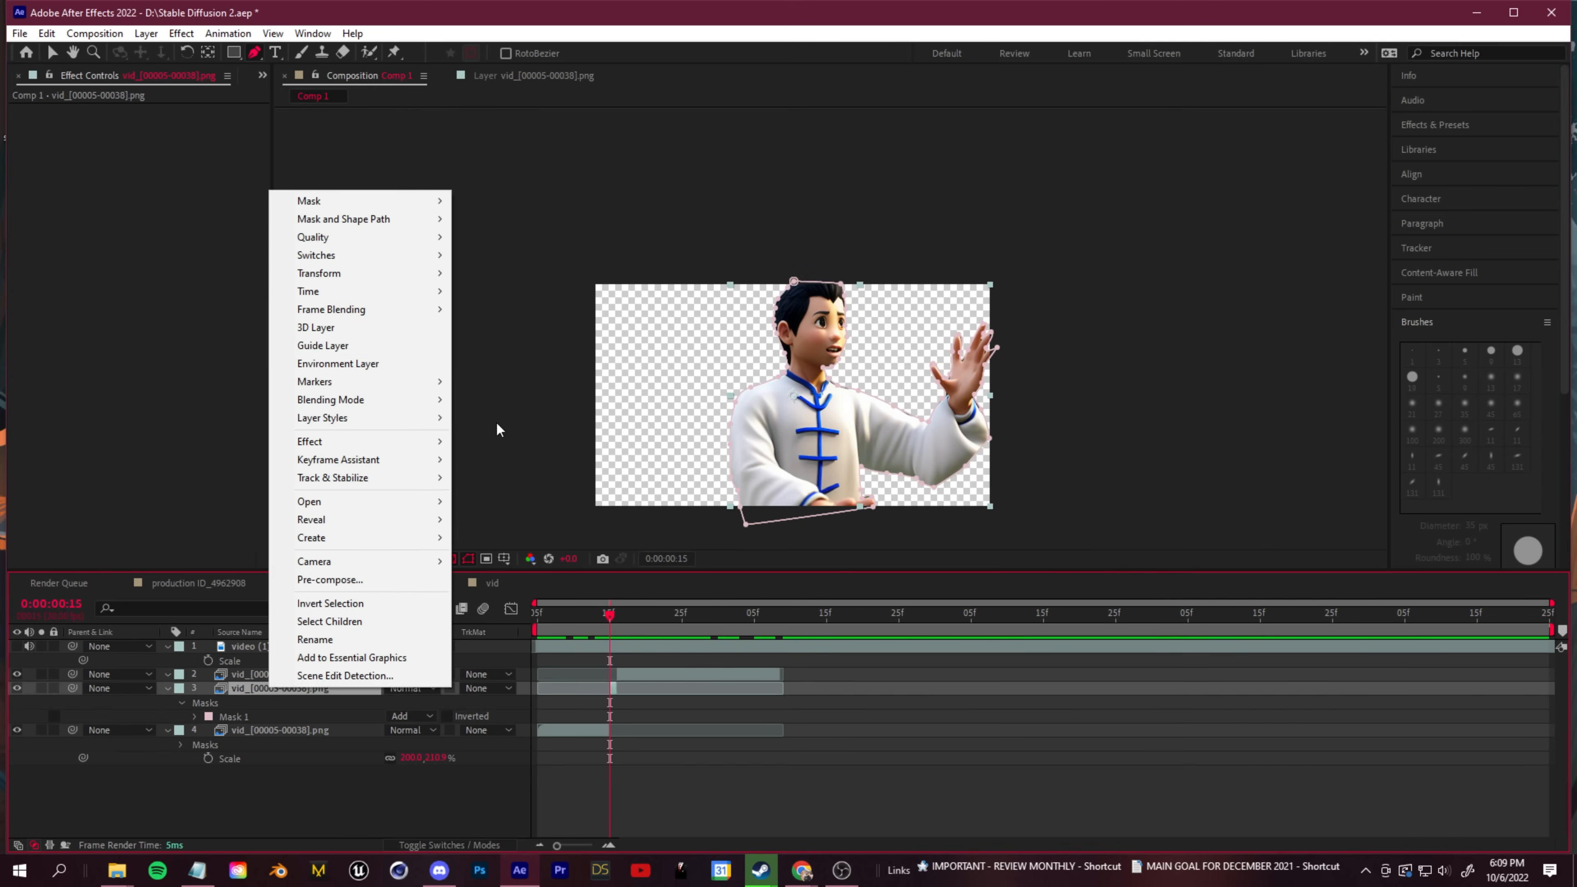
mouse_move(357, 294)
left_click(532, 345)
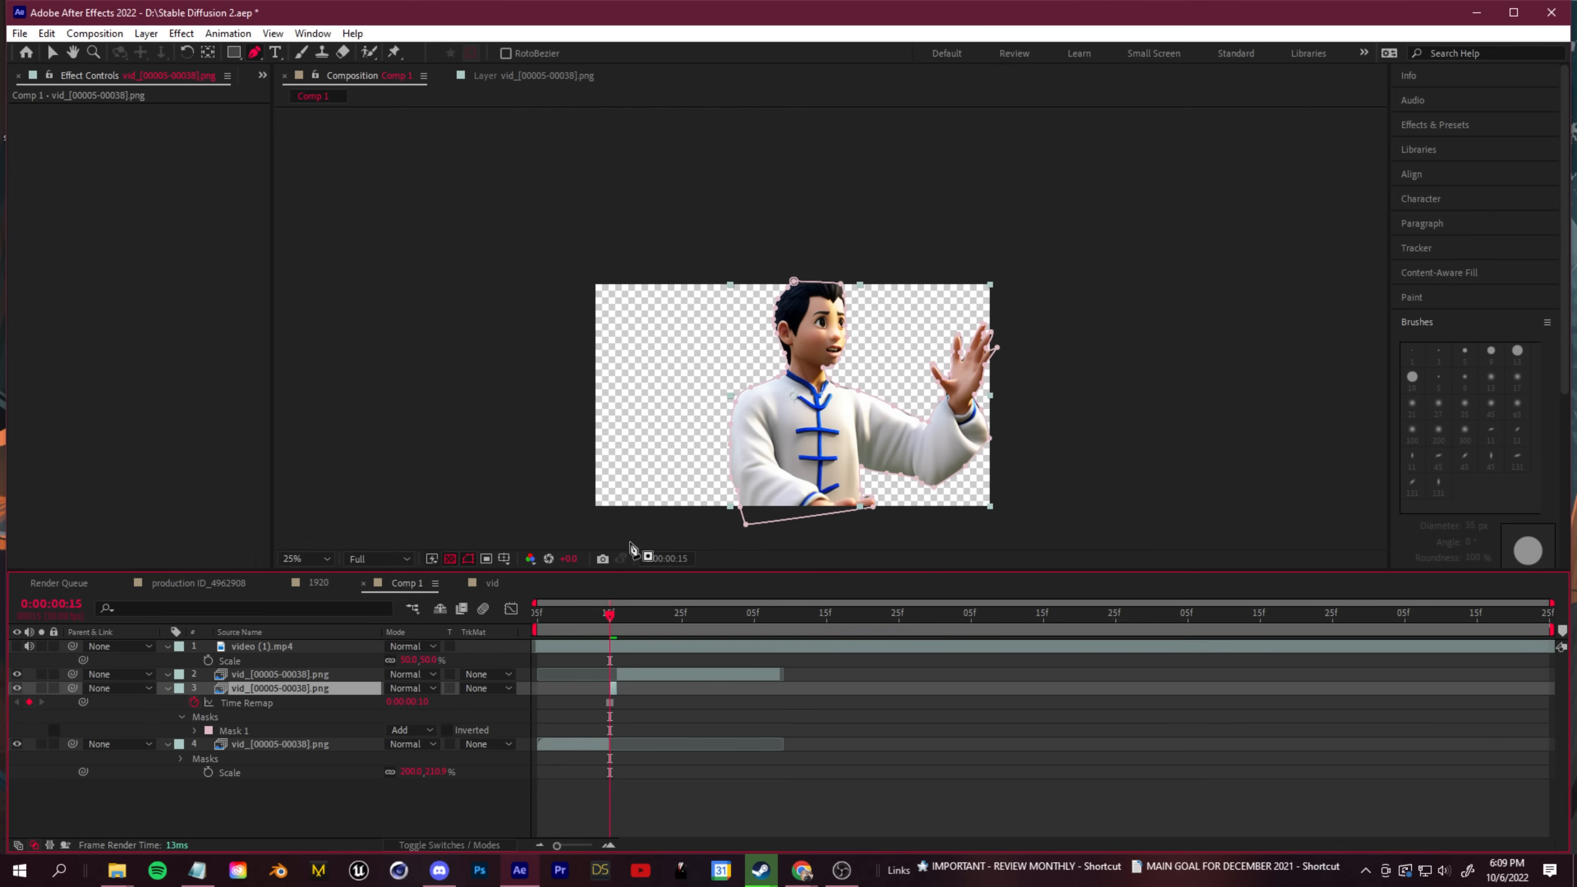
left_click_drag(614, 687, 604, 685)
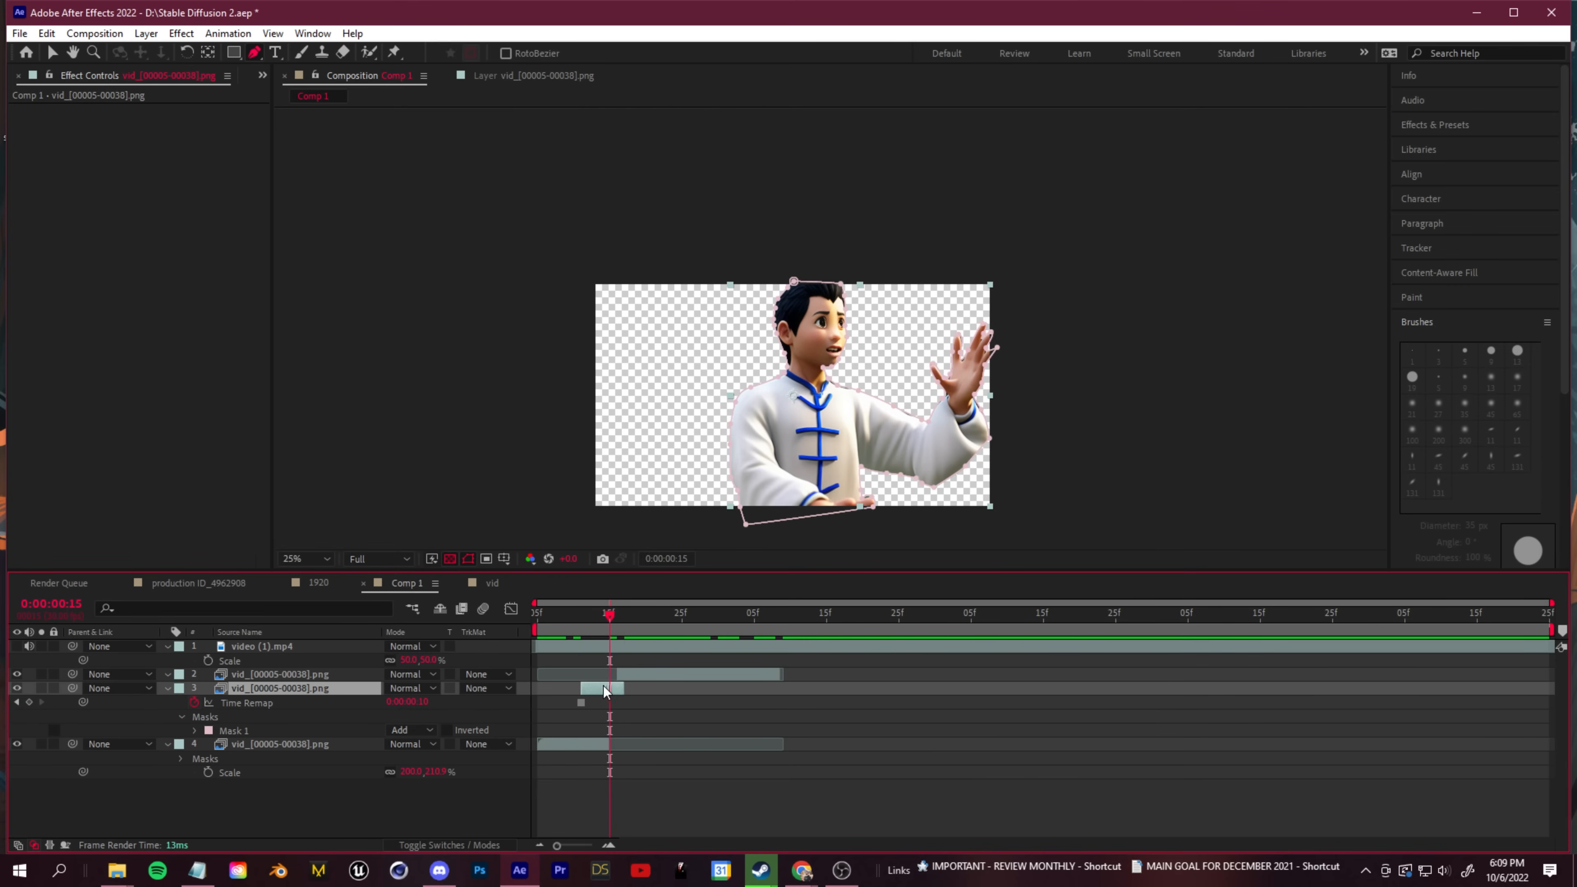
Move the frozen masked layer and the unmasked later part of the sequence above video (1).mp4 in the layer stack
left_click(259, 745)
left_click(251, 686)
left_click(255, 676, "ctrl")
mouse_move(264, 679)
left_mouse_down()
mouse_move(290, 655)
mouse_move(273, 646)
left_mouse_up()
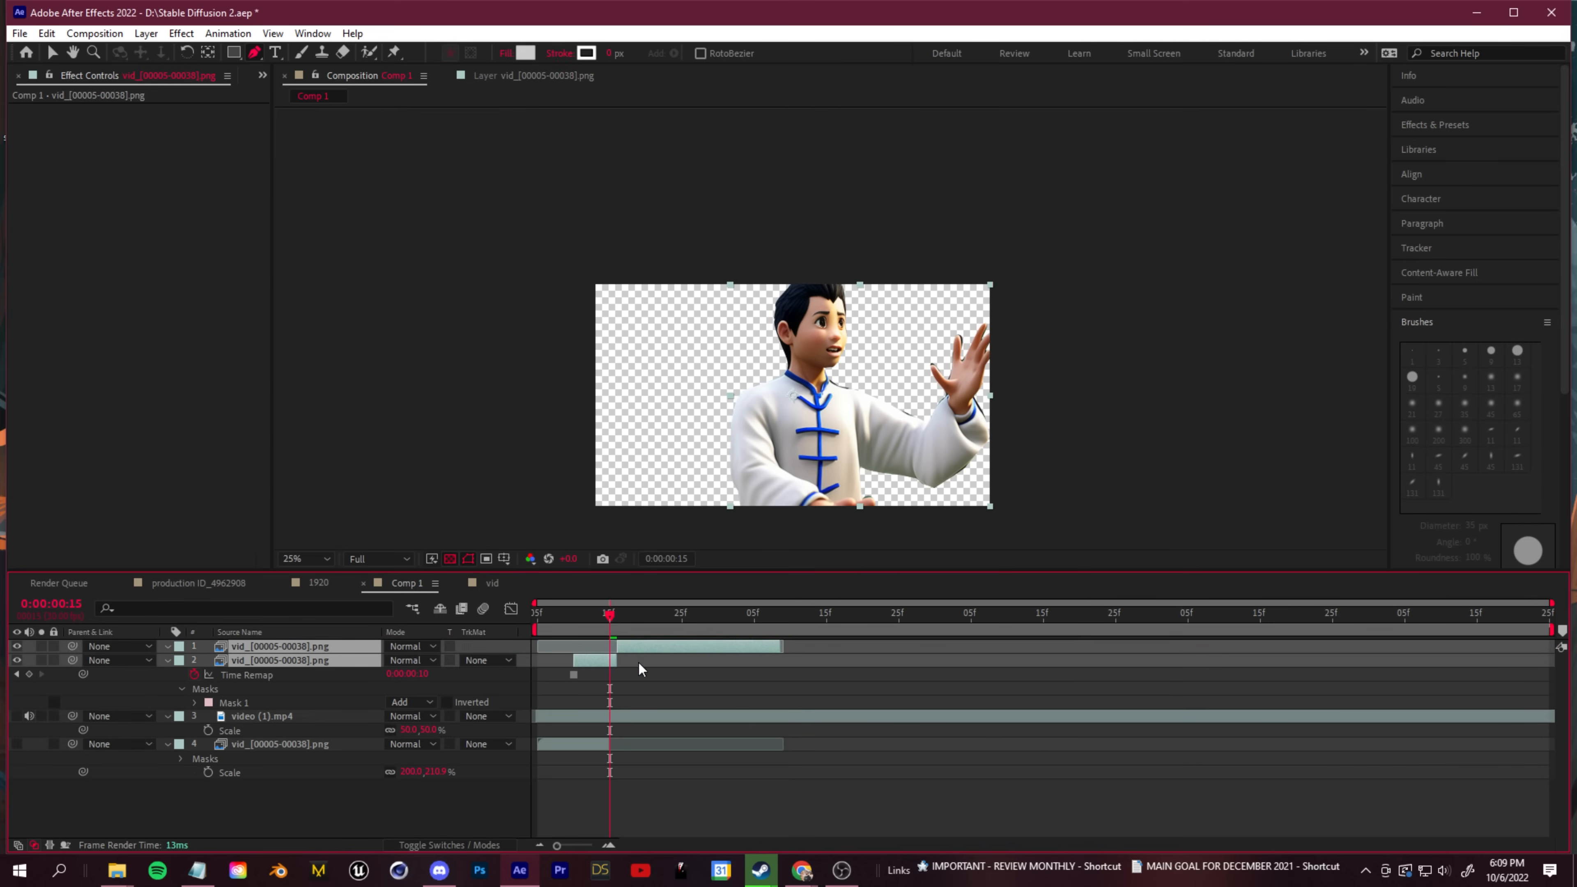
Play Comp 1 from the start to examine the change from the original man to the stylized character
left_click(653, 716)
key("Home")
left_click(653, 806)
key("space")
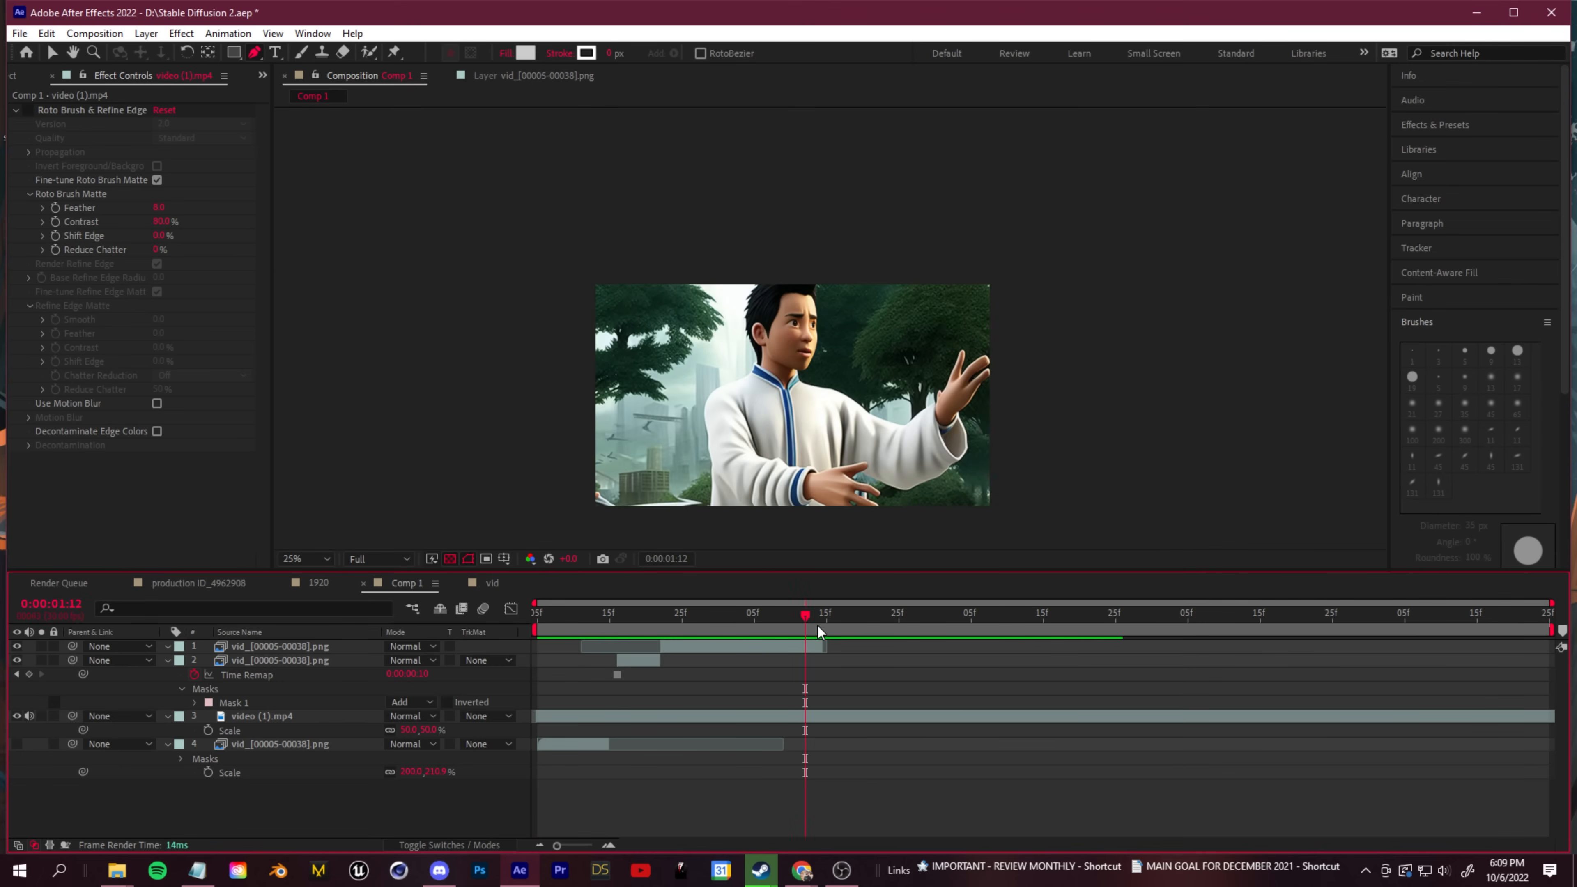
Find the Teleport Stomp animation preset, apply it to the frozen masked layer, and check the timeline at the transition
left_click(1435, 124)
left_click(1461, 147)
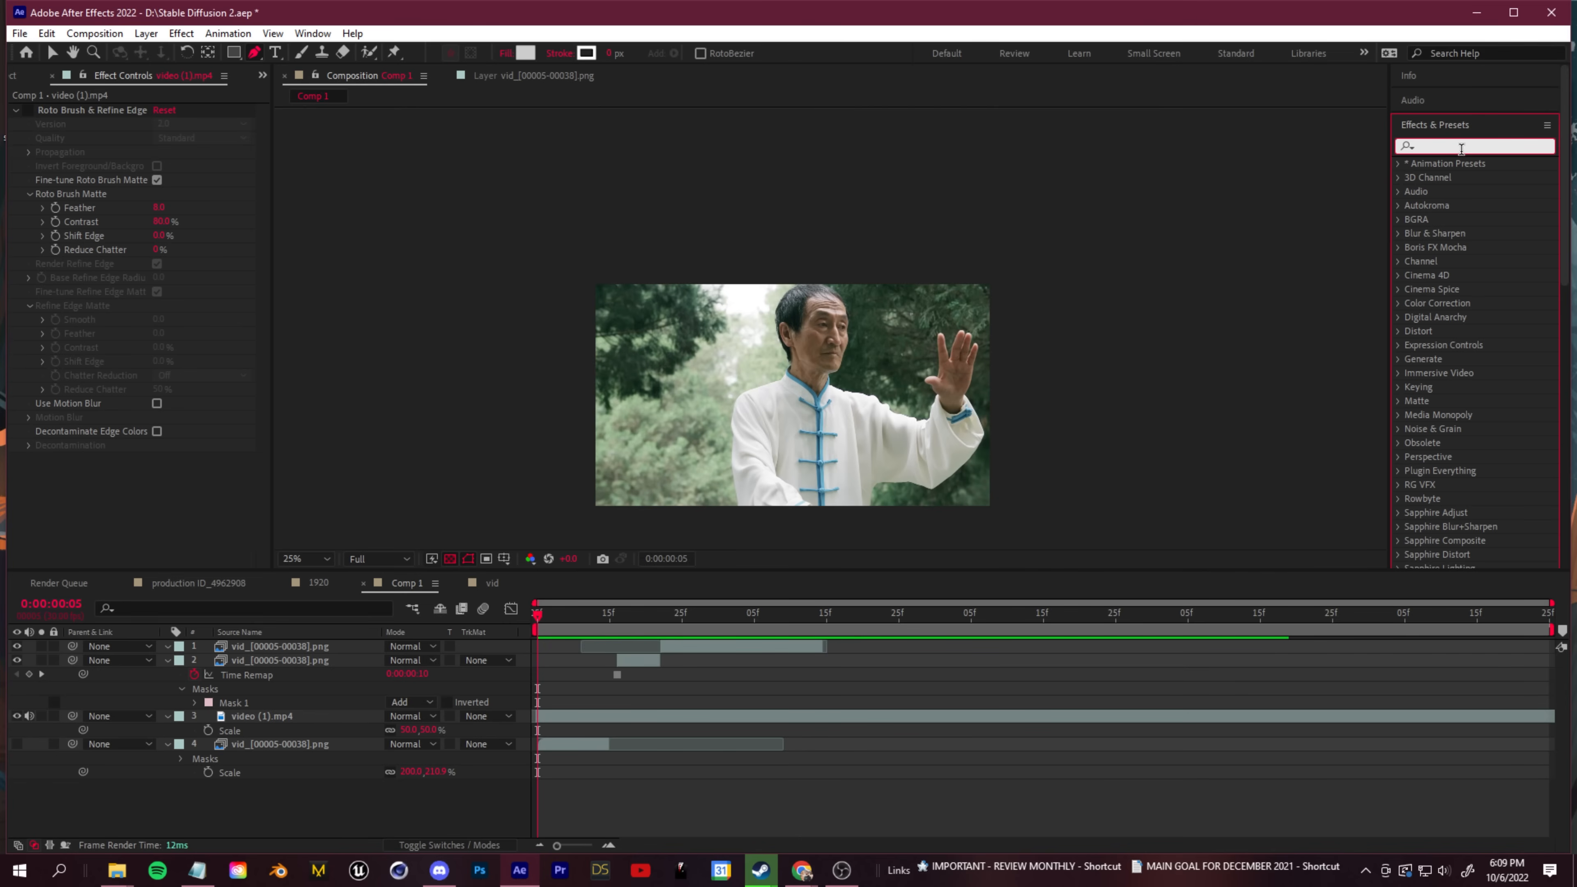
left_click(1405, 164)
left_click(1412, 192)
scroll(1450, 342, "down", 5)
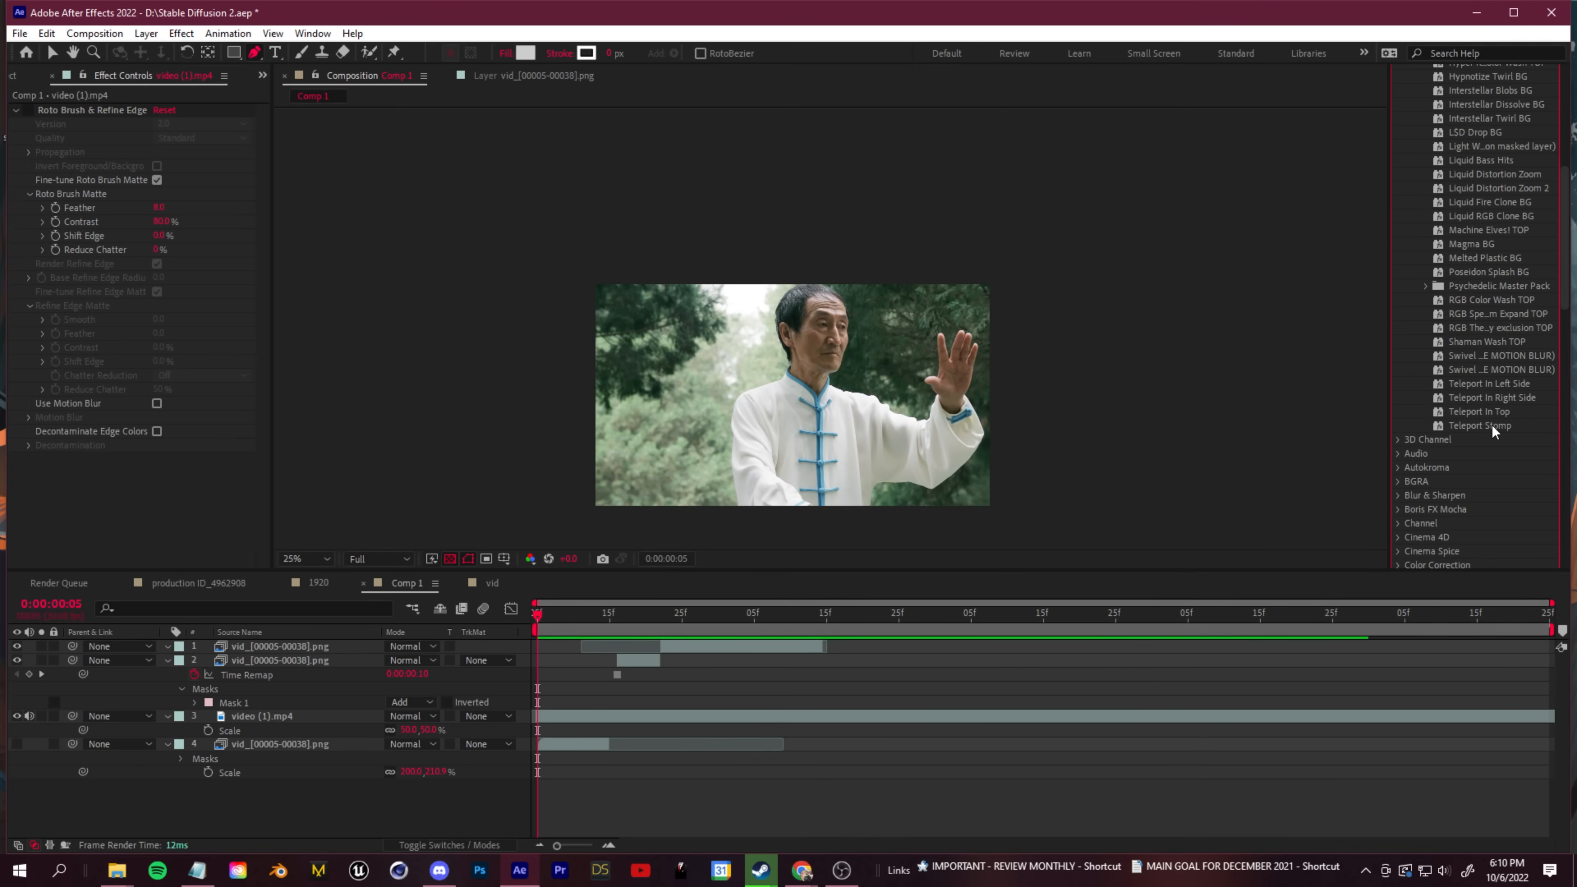
left_click_drag(1484, 425, 905, 662)
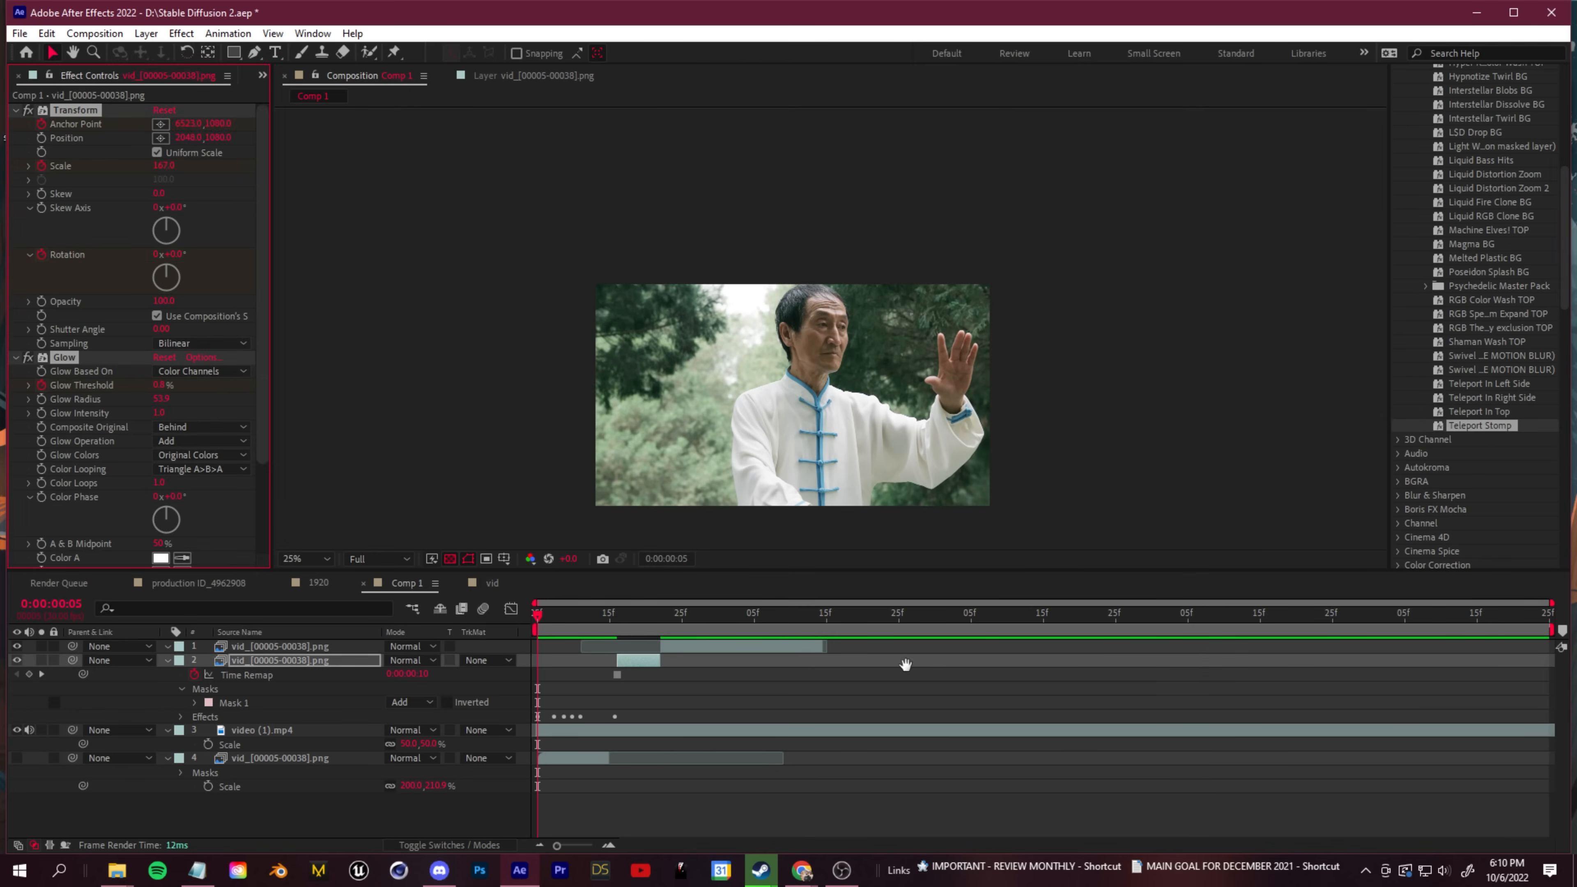
left_click(592, 622)
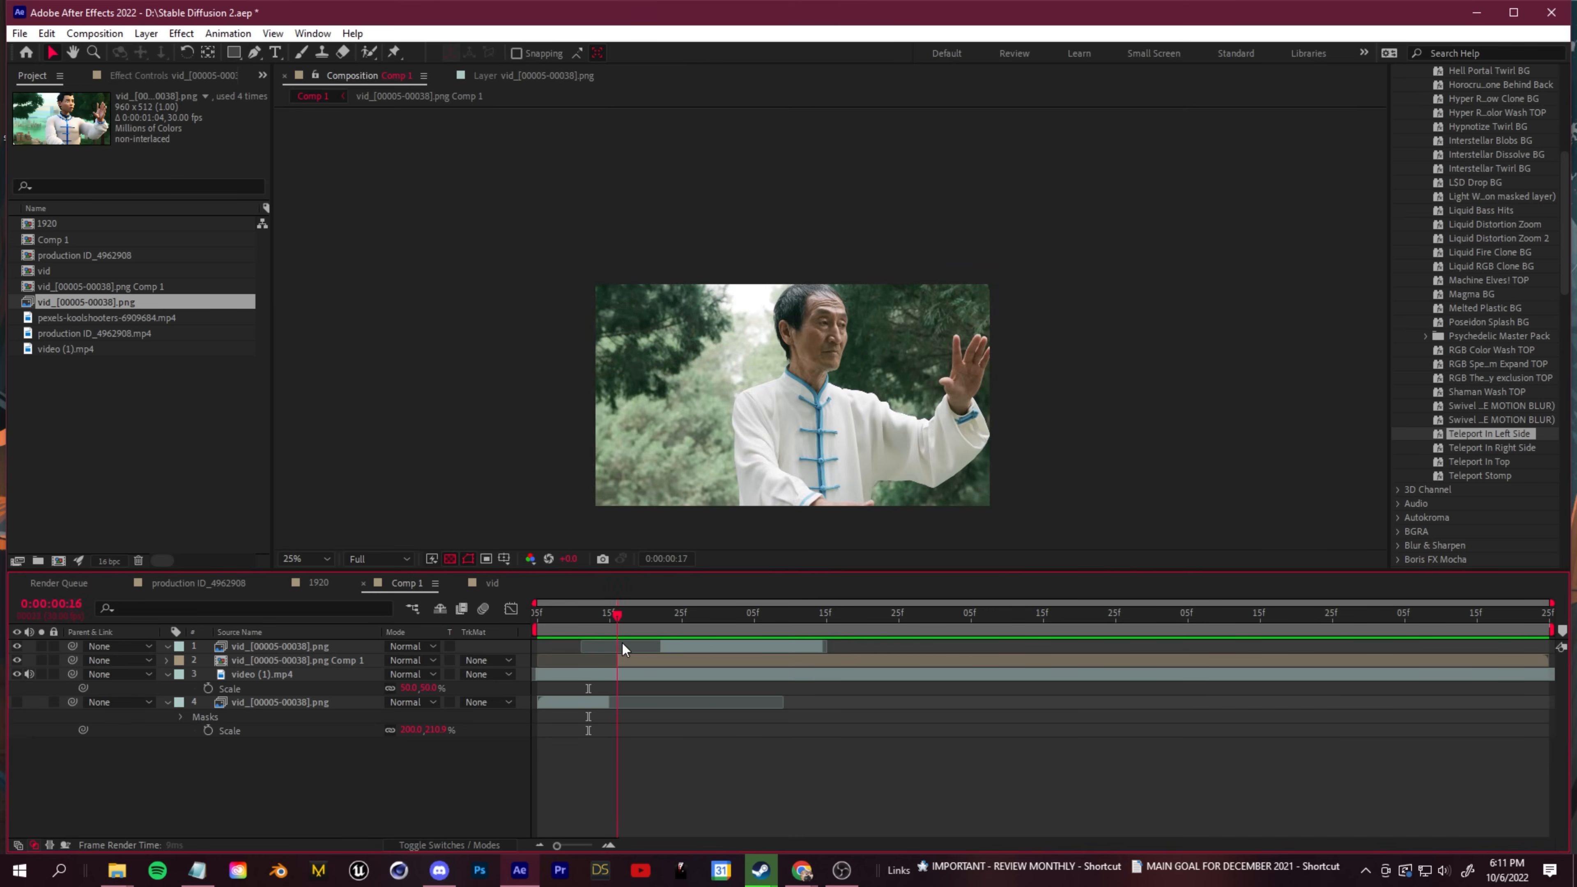
Scrub and play Comp 1 to examine how the precomposed masked character and stylized frames transition over the original footage
left_click(586, 659)
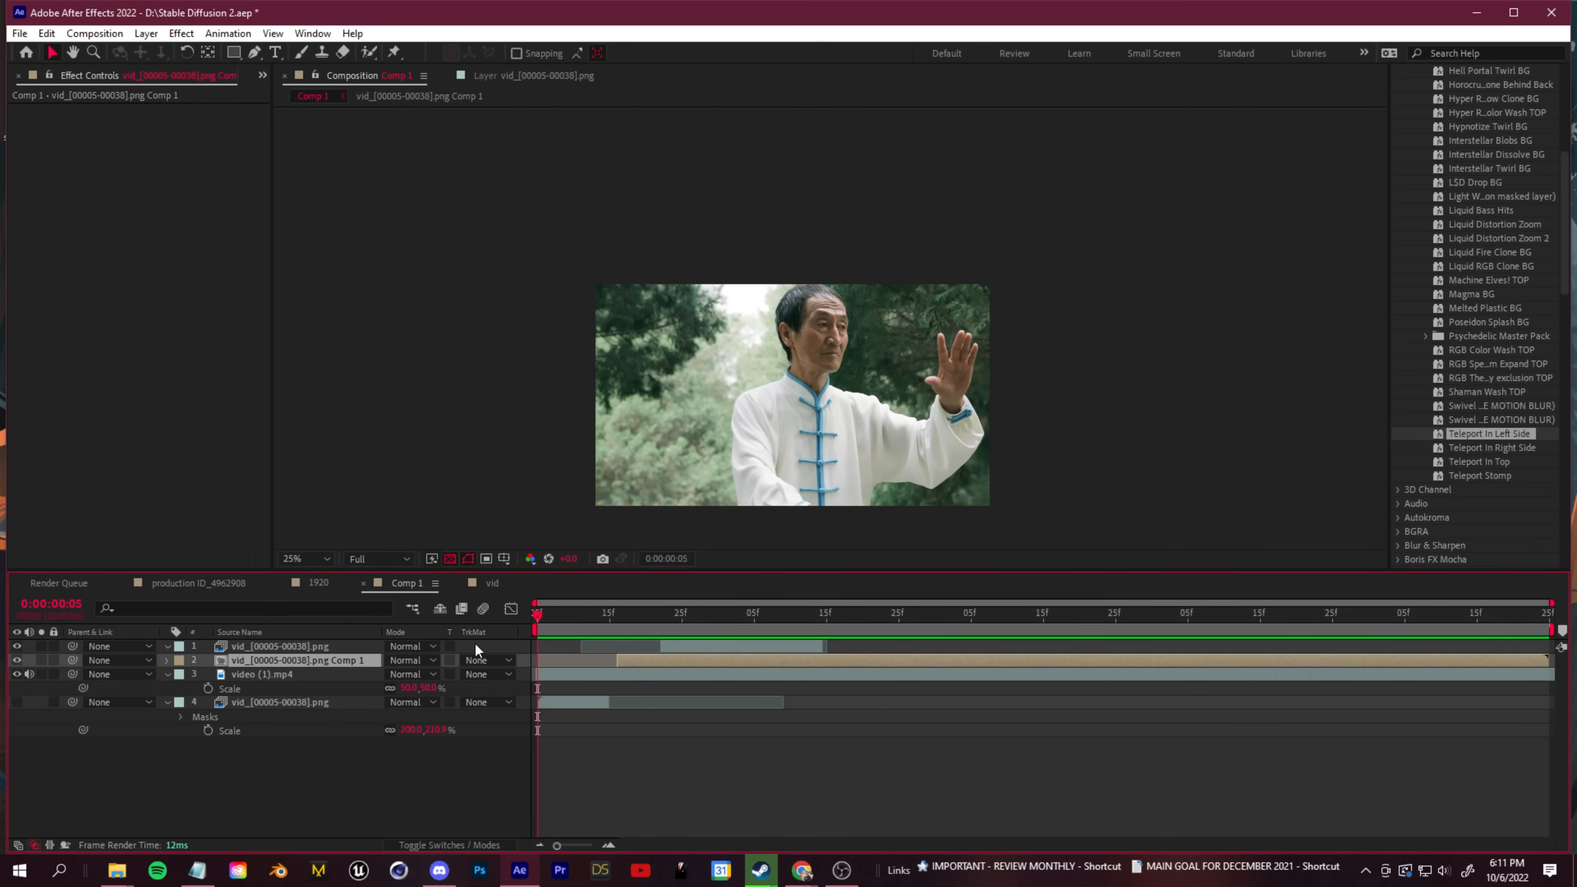
left_click(740, 617)
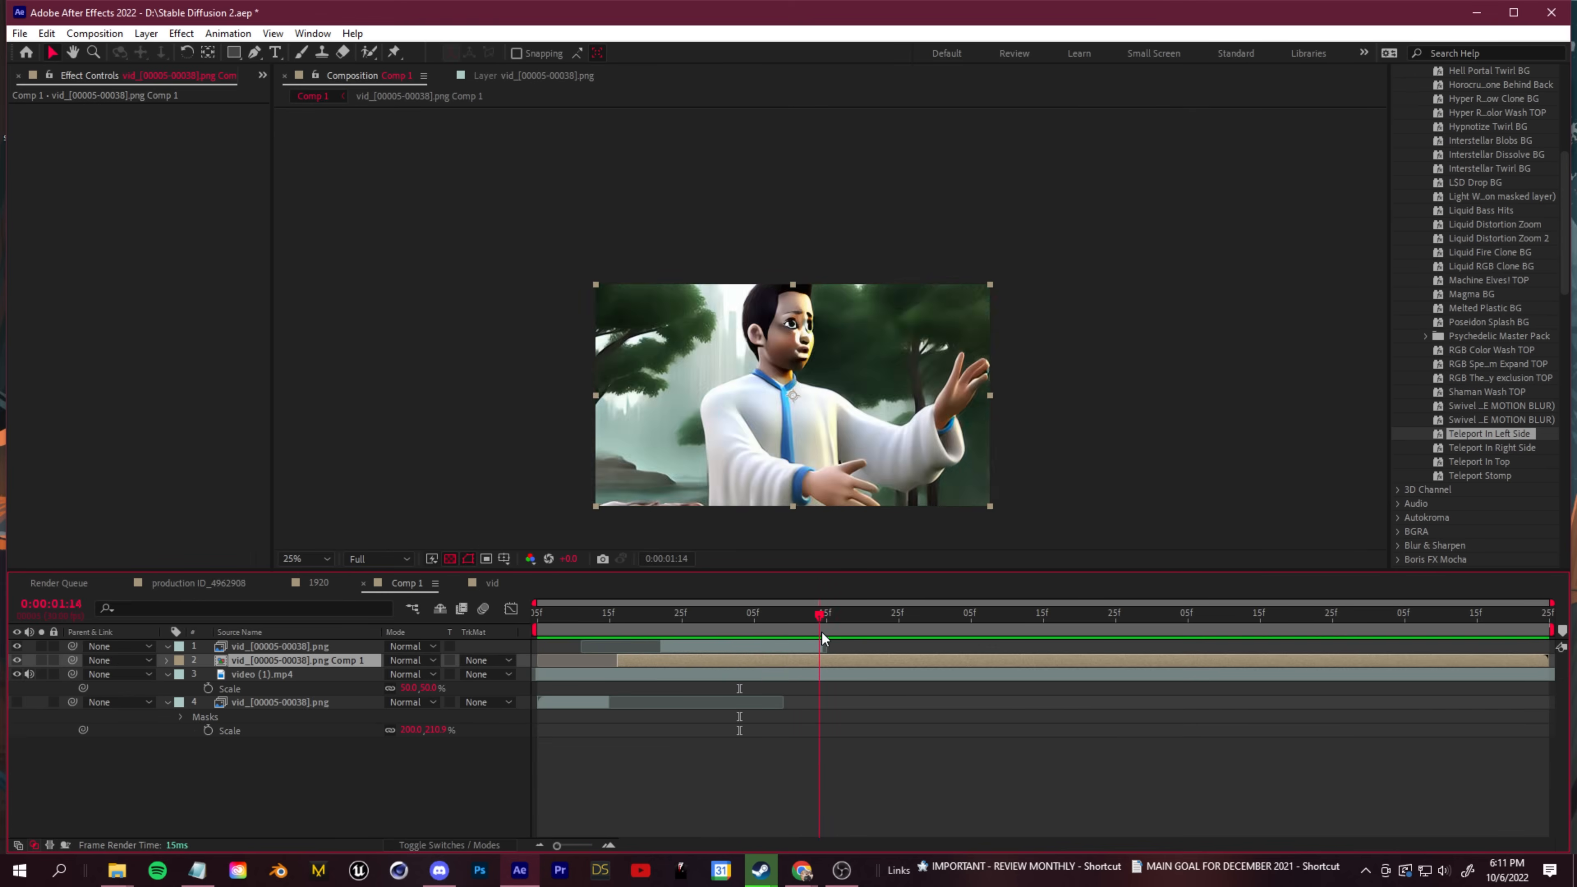
key("space")
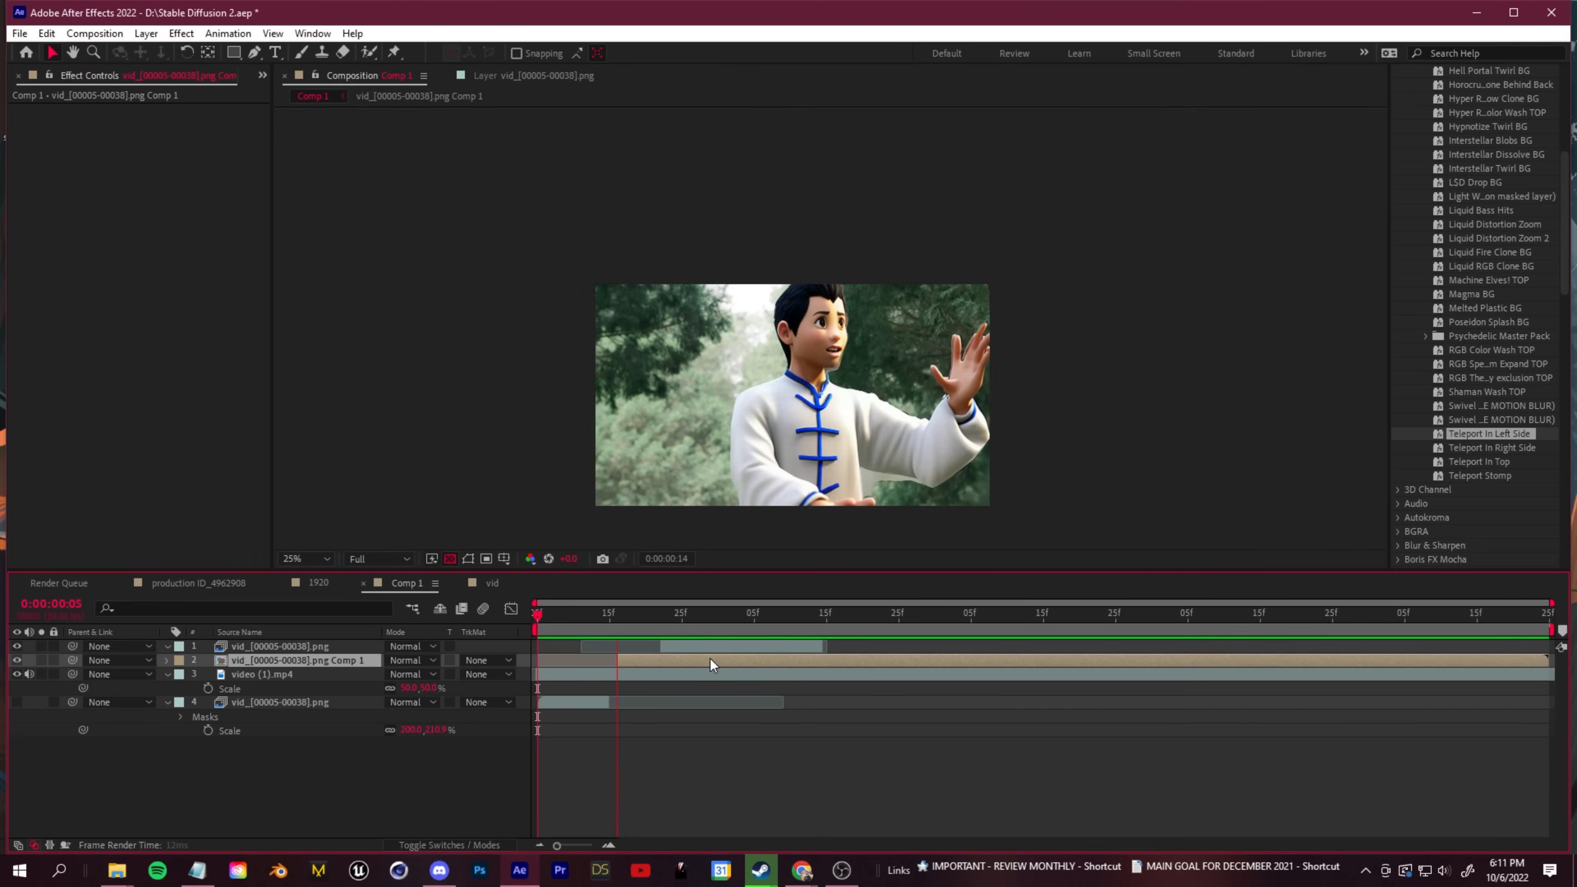
key("space")
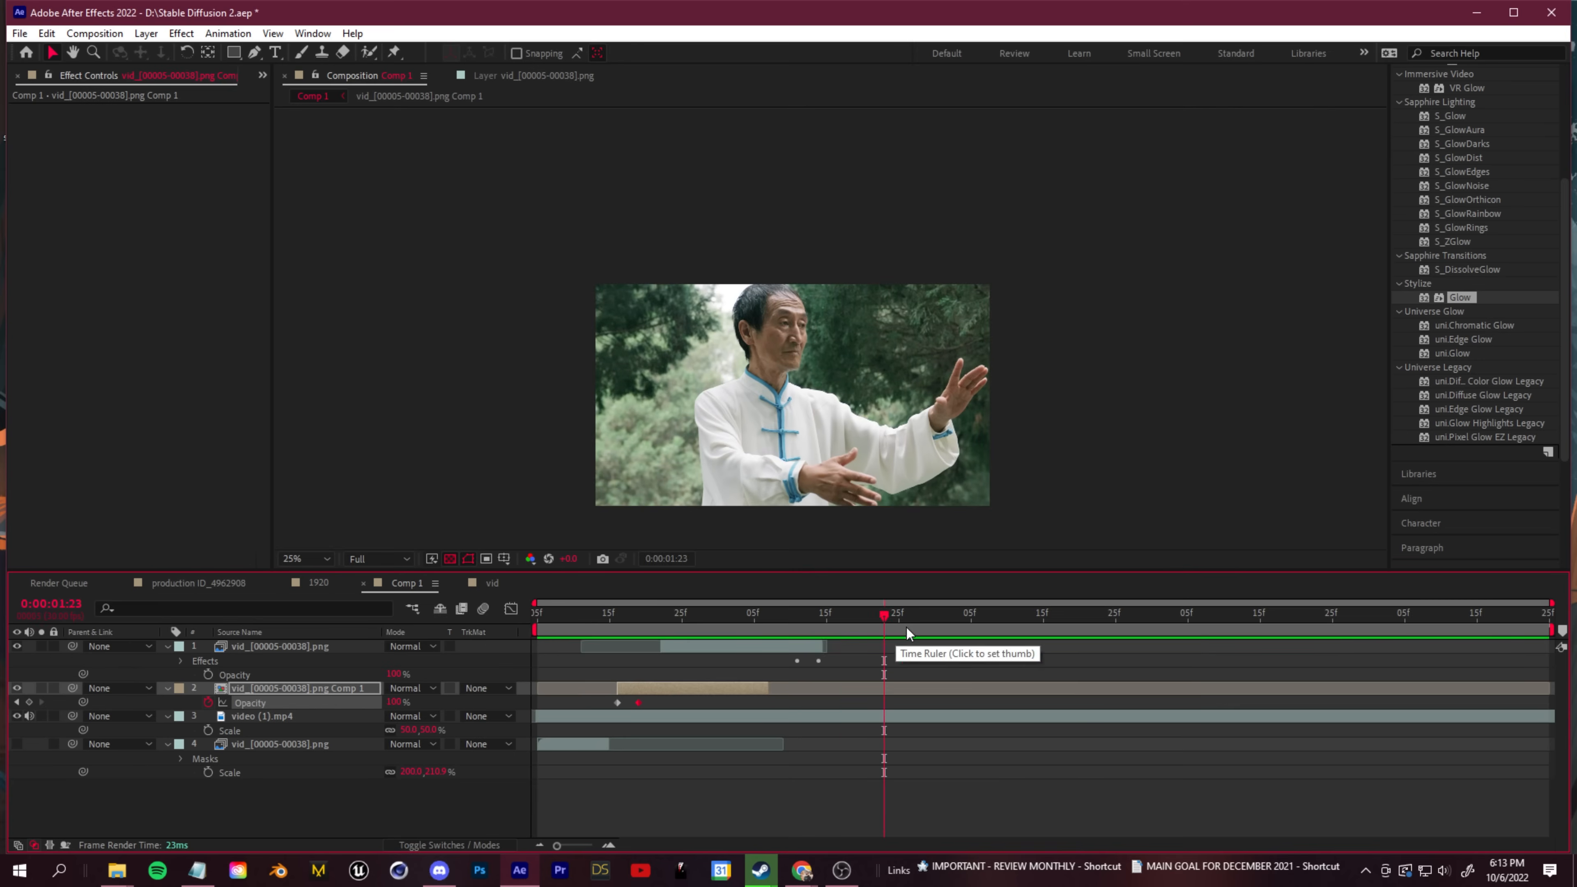
left_click(641, 639)
left_click_drag(640, 638, 953, 683)
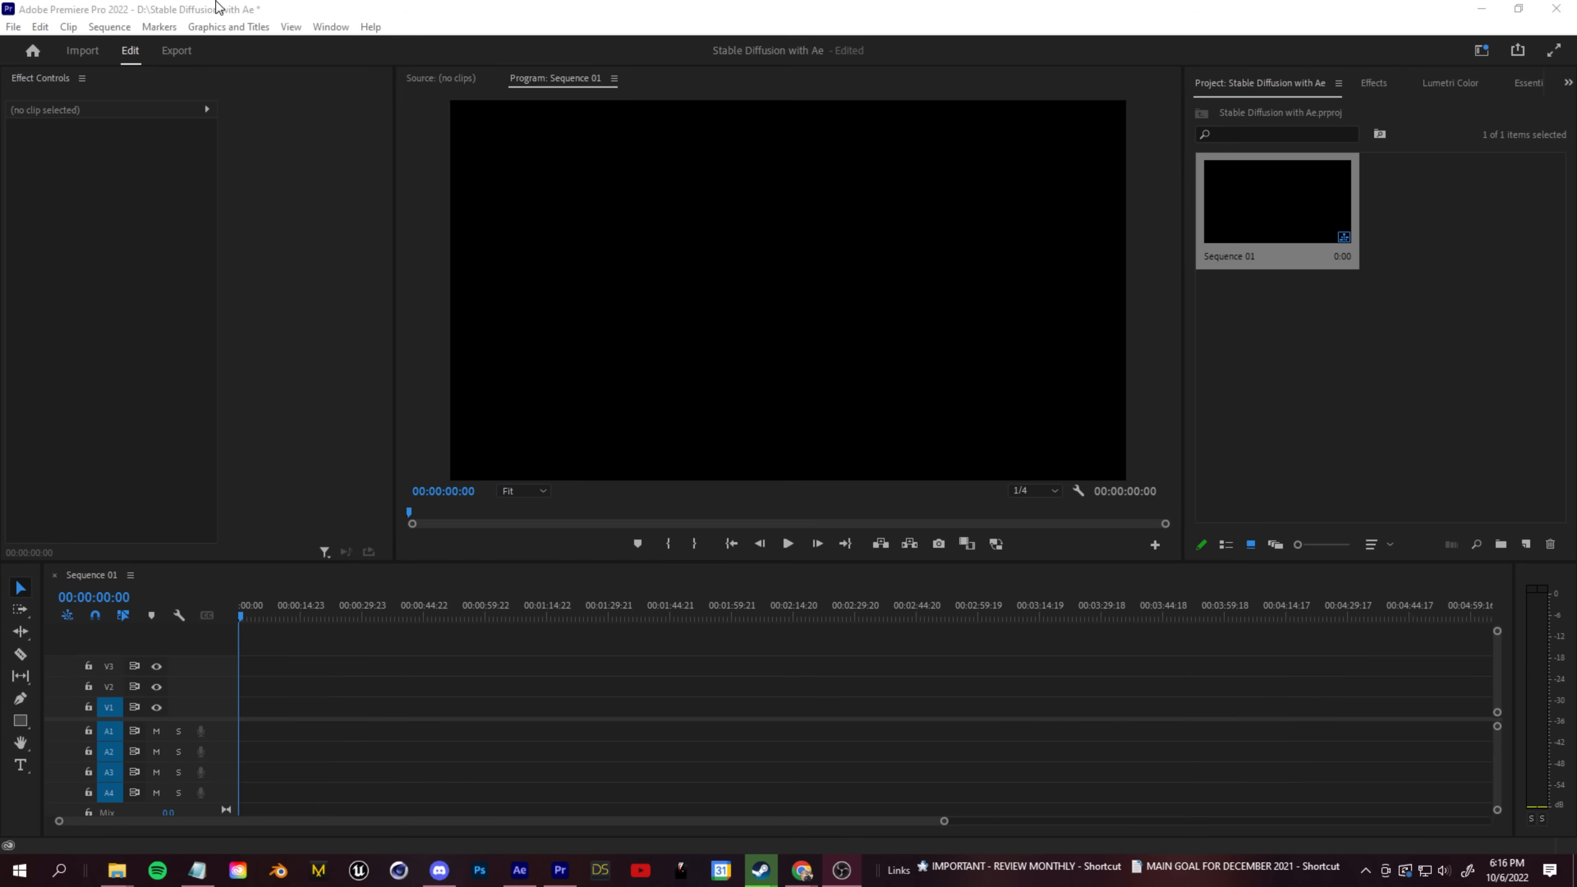
Switch to Premiere Pro and dock the Project panel in the same group as Effect Controls
left_click(429, 18)
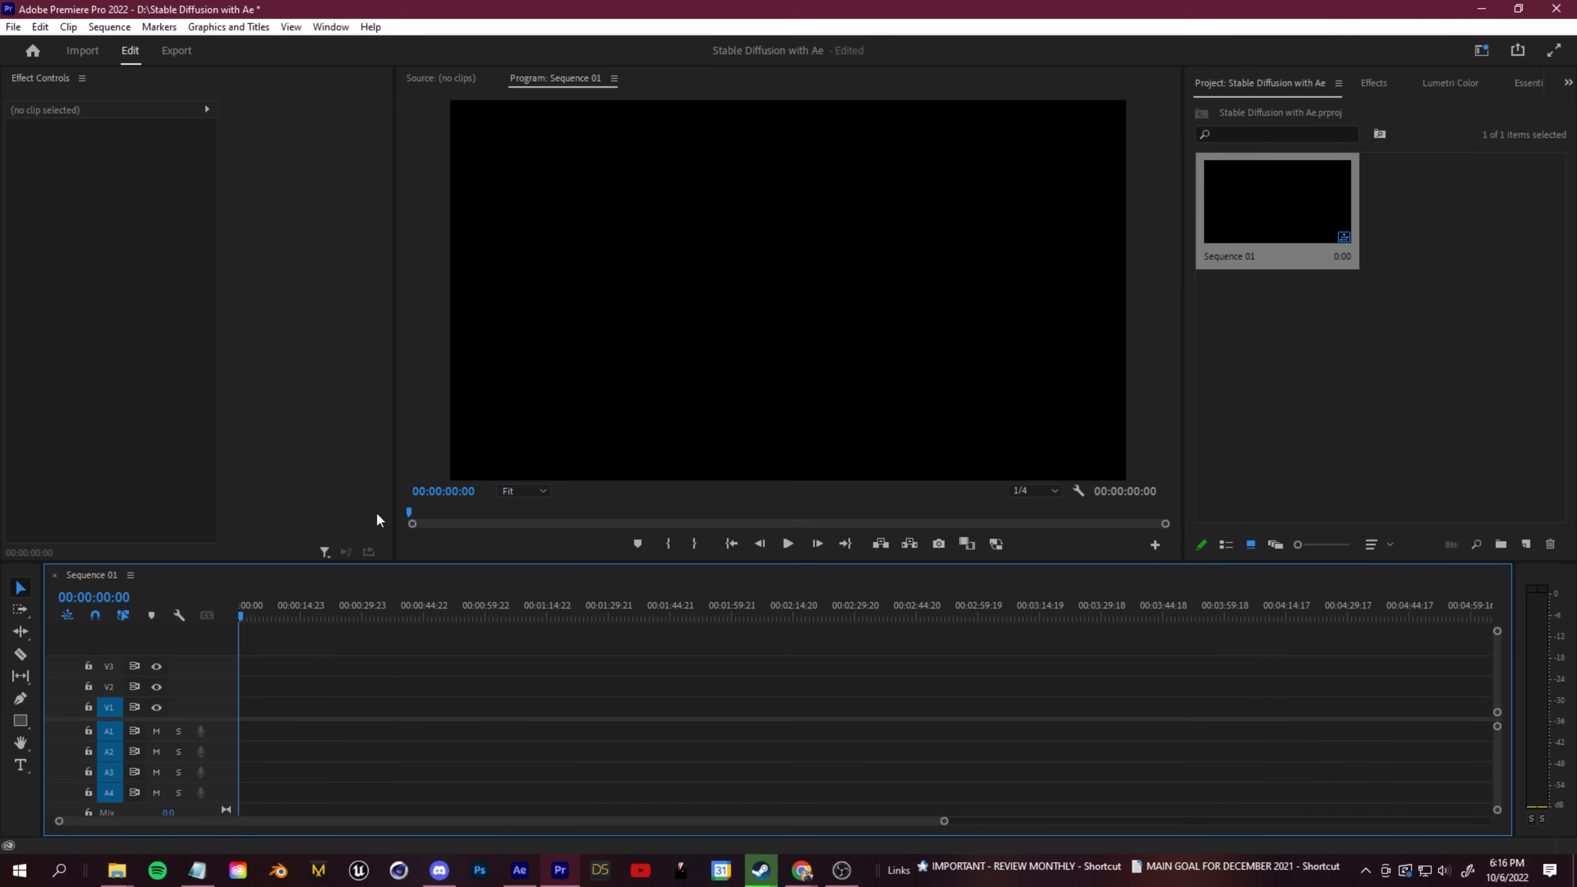
left_click_drag(1247, 96, 328, 424)
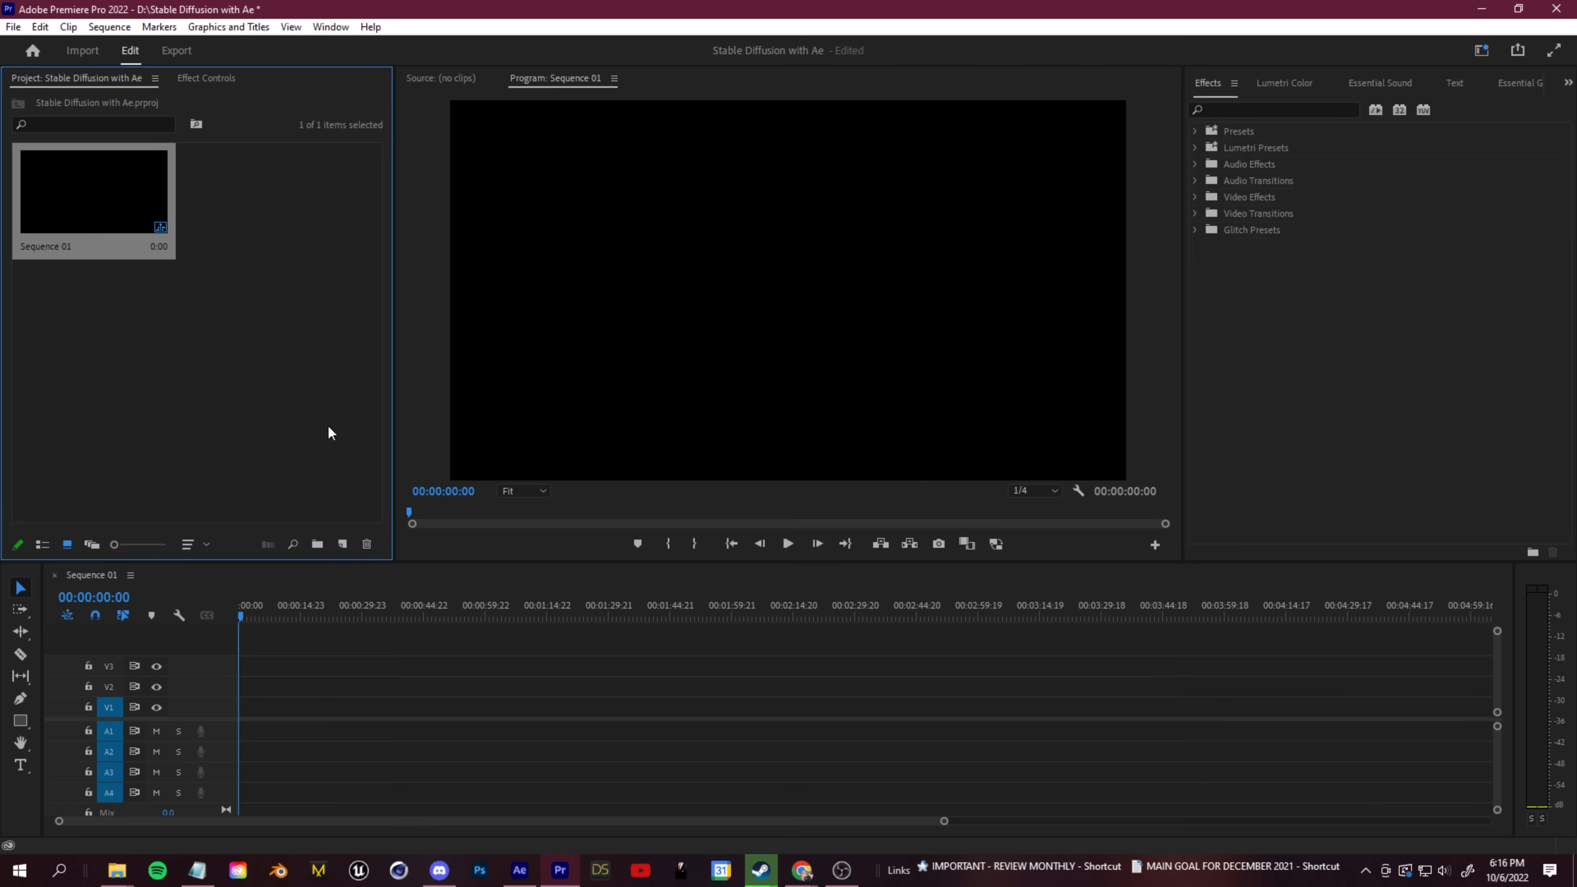
Create a Transparent Video item with the default settings and place it at the start of track V1 in Sequence 01
left_click(343, 545)
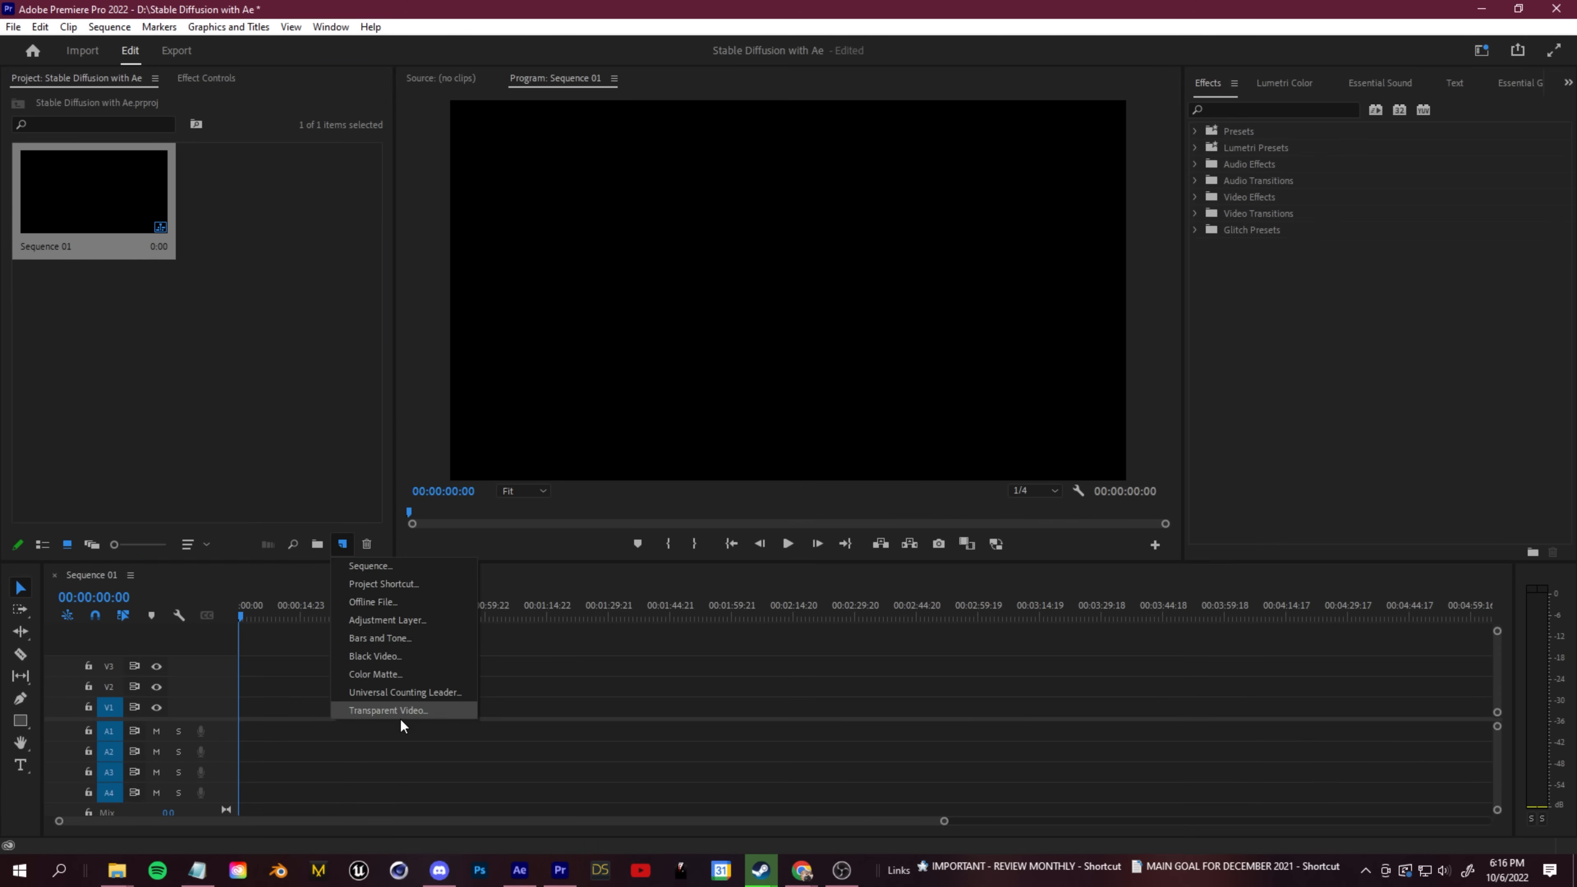
left_click(388, 710)
left_click(810, 495)
left_click_drag(258, 193, 357, 705)
Replace the Transparent Video clip with a linked After Effects composition and delete the Transparent Video layer inside that composition
right_click(357, 708)
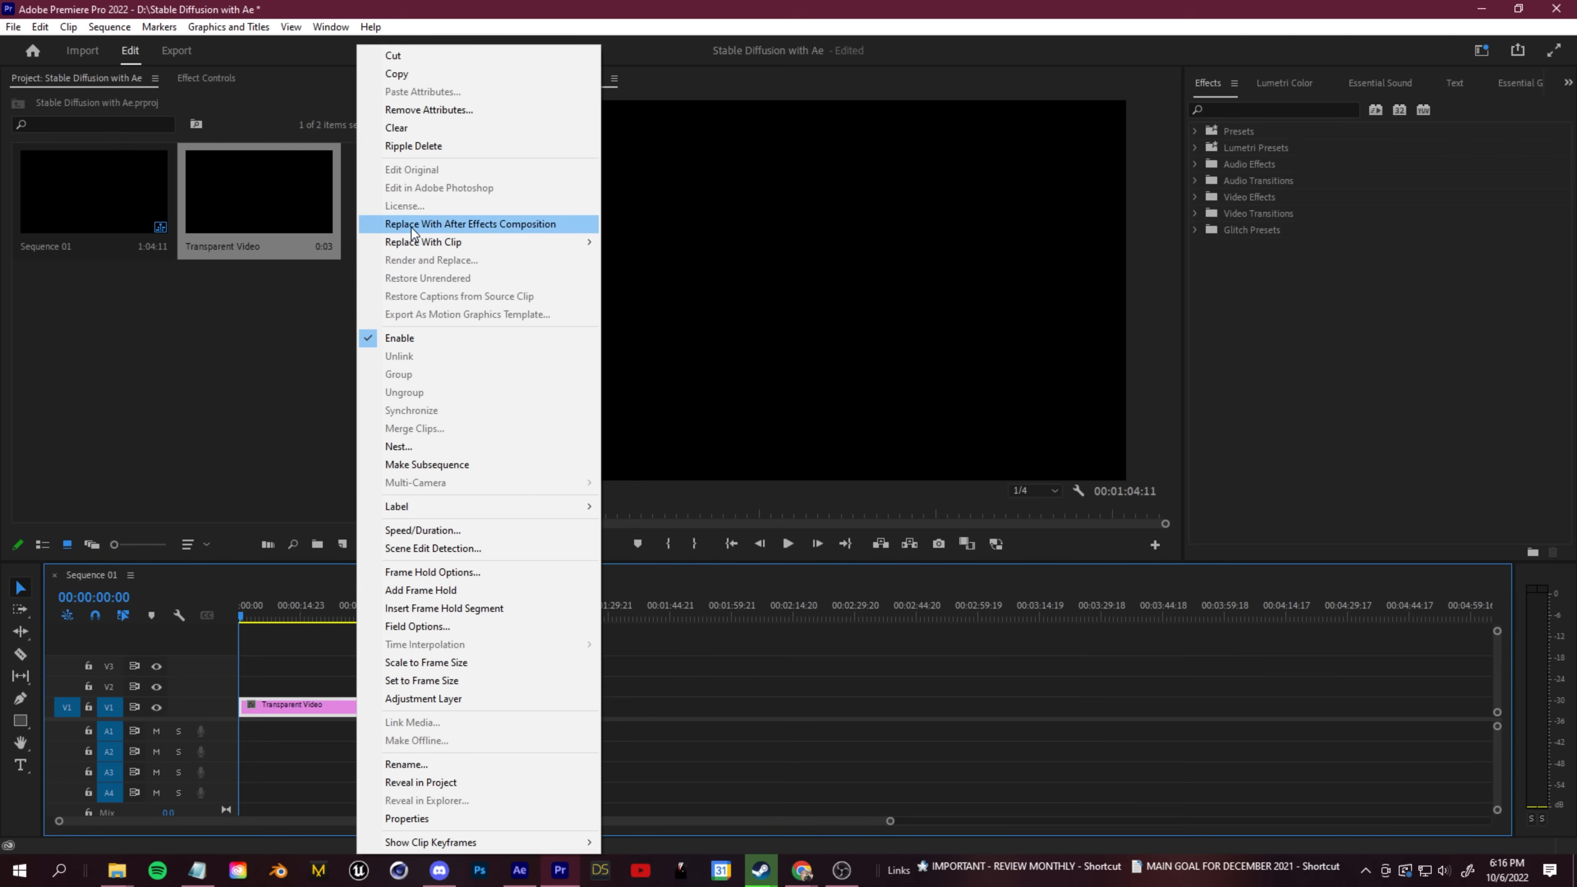
left_click(485, 225)
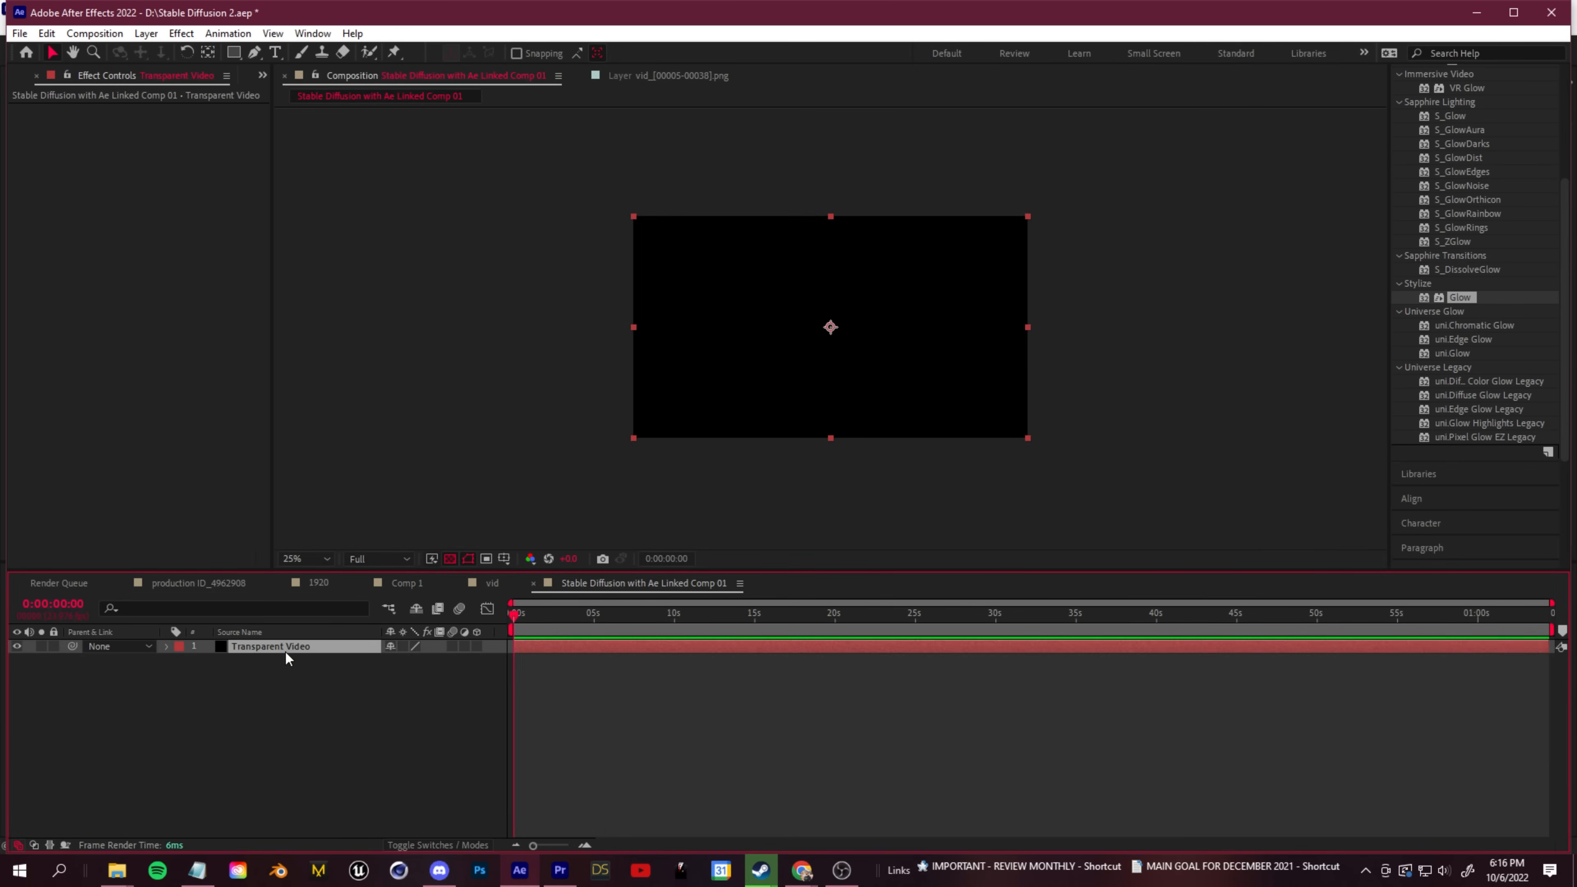
key("Delete")
left_click(36, 78)
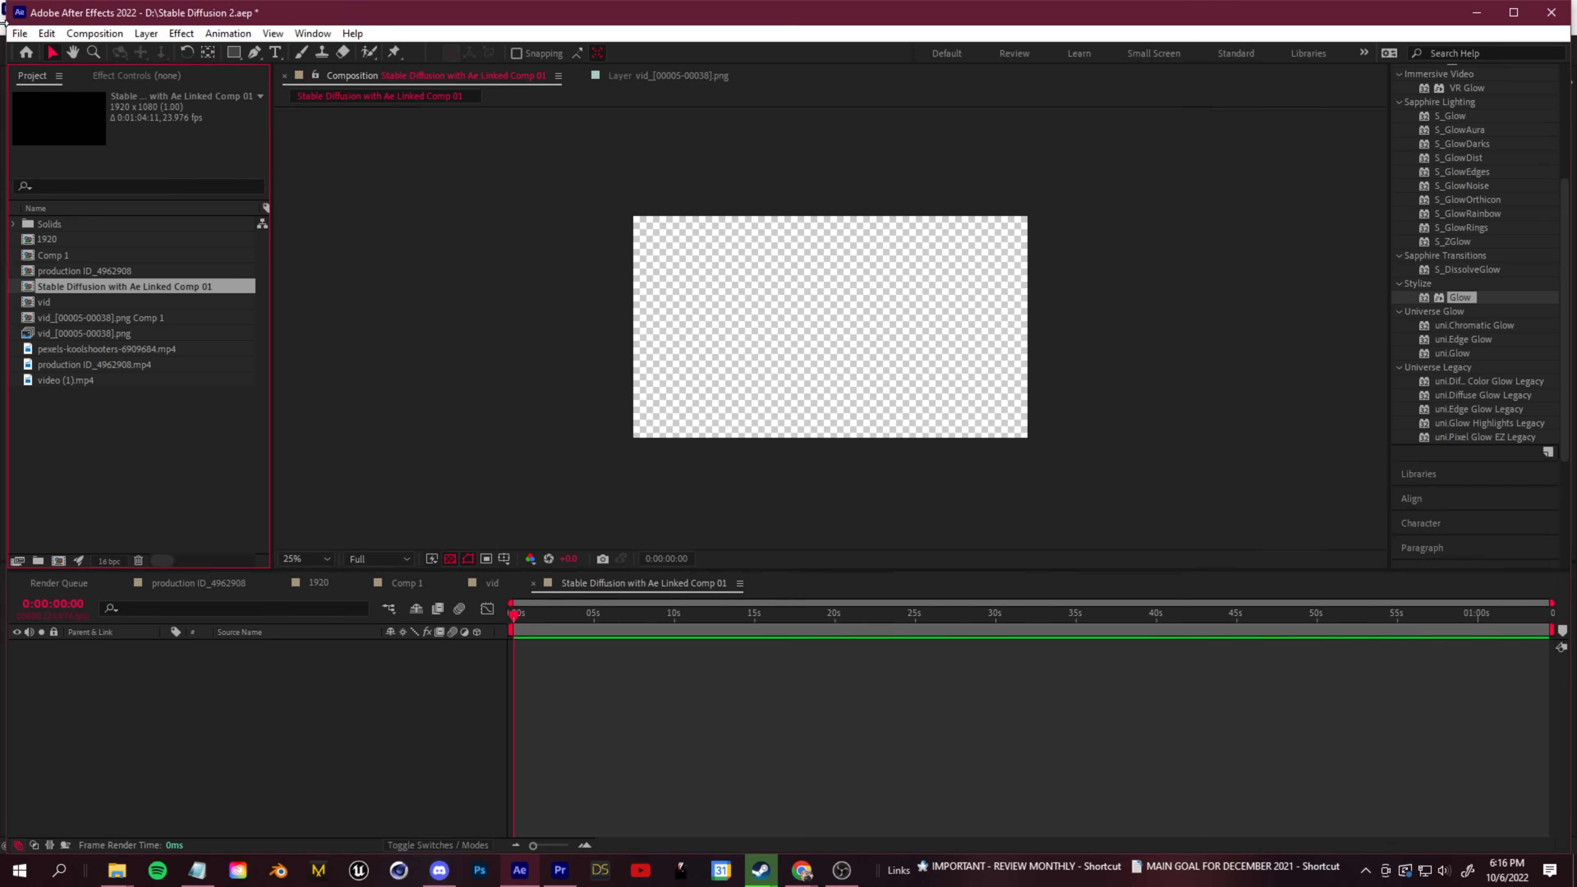
left_click(75, 334)
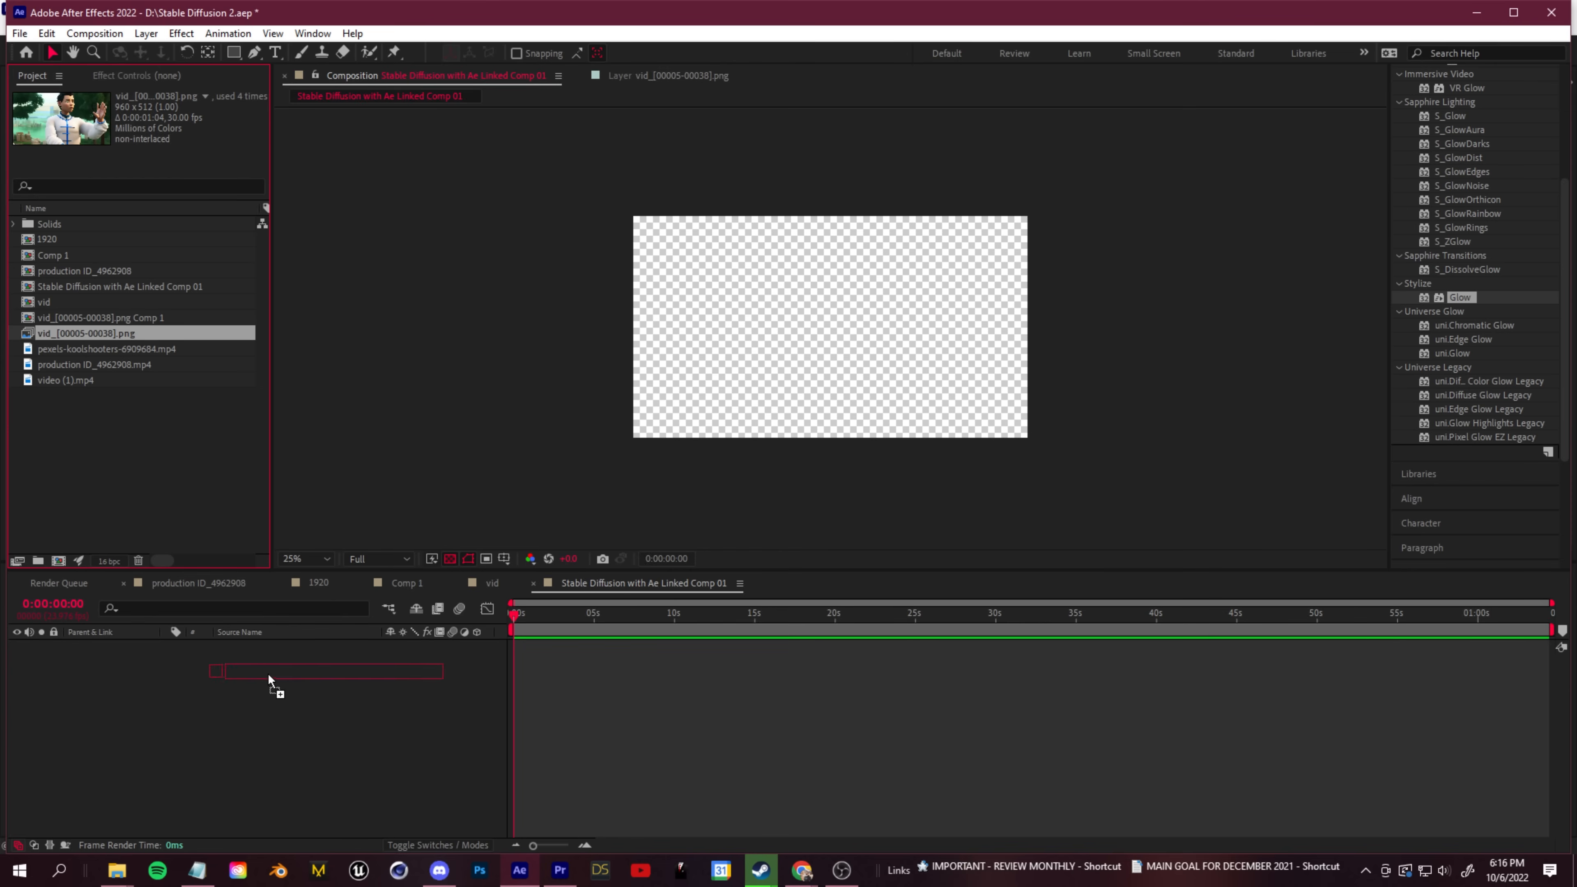
left_click_drag(272, 670, 273, 671)
left_click_drag(1552, 631, 533, 630)
right_click(524, 630)
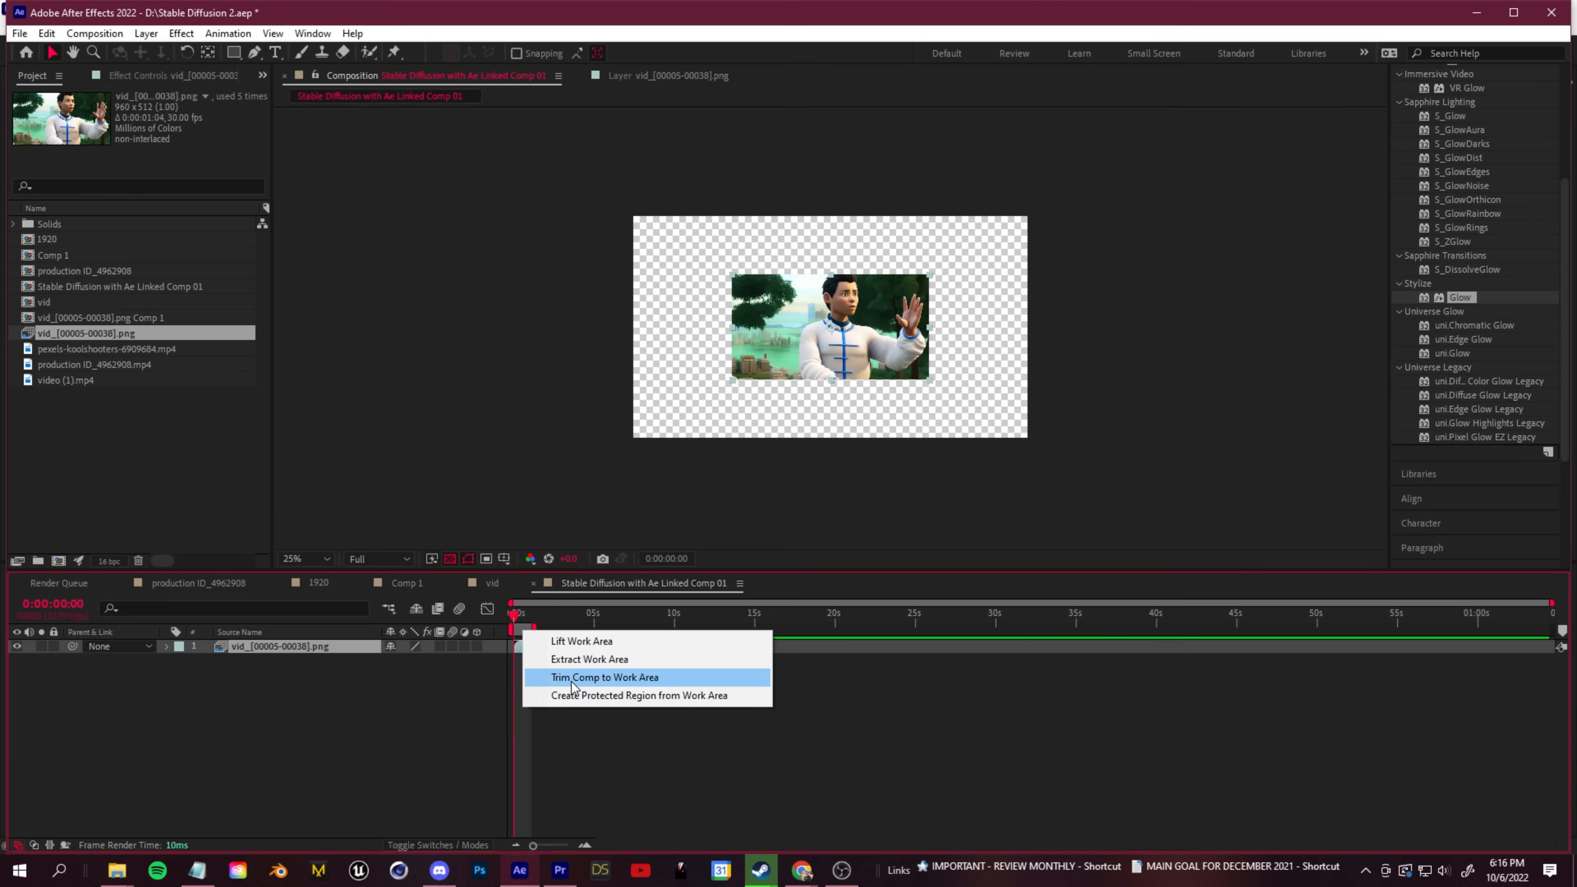
left_click(572, 678)
left_click(18, 34)
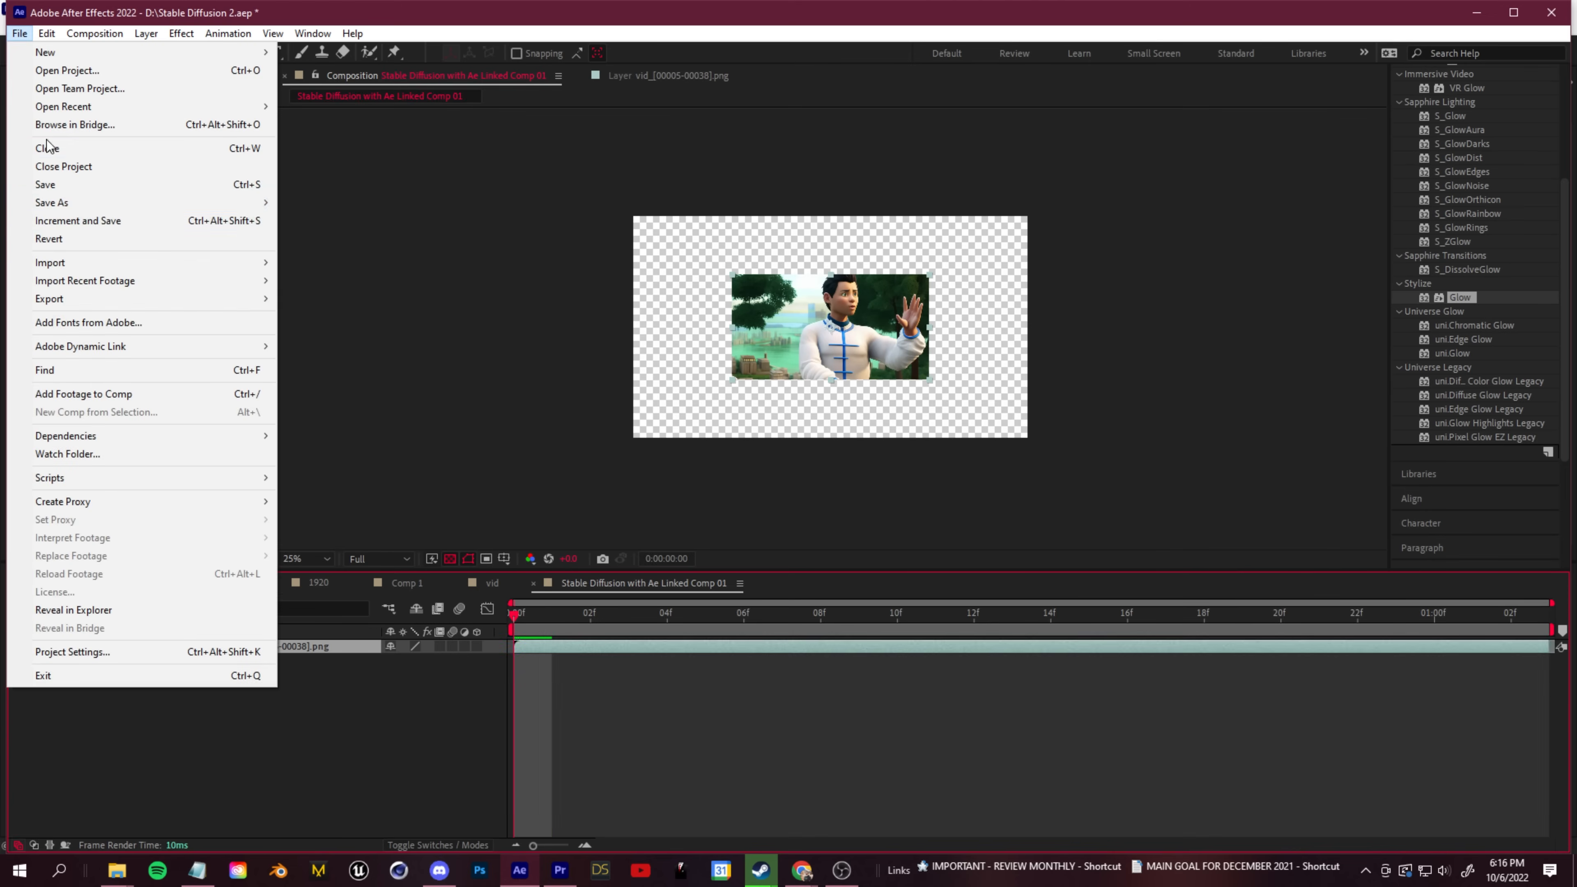
left_click(43, 184)
left_click(559, 870)
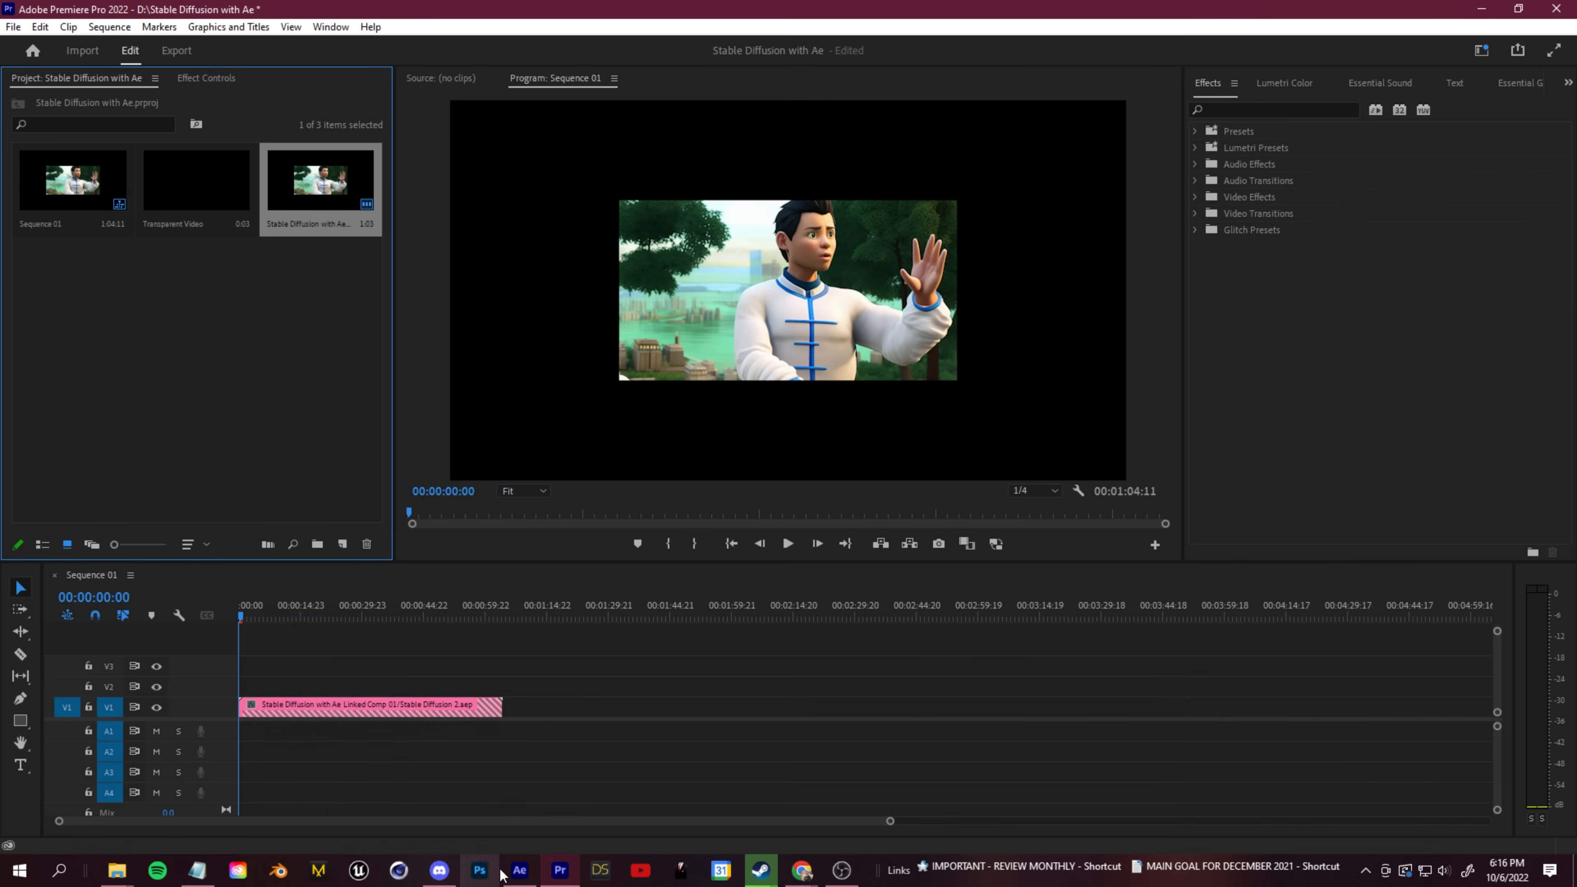
left_click(519, 870)
right_click(325, 654)
mouse_move(385, 236)
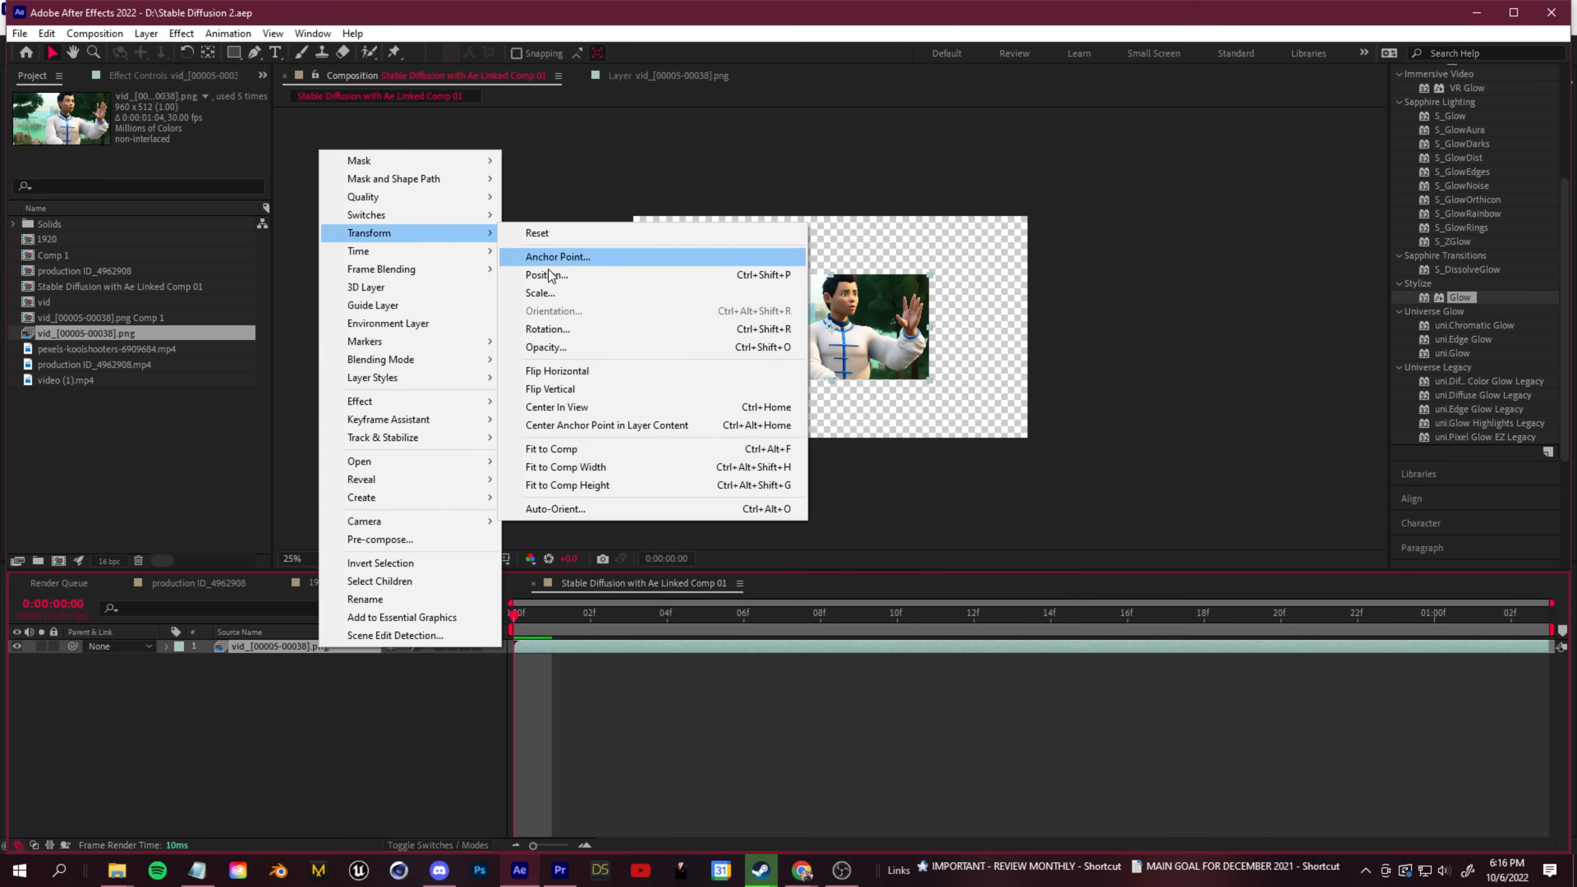
left_click(547, 455)
left_click(19, 33)
left_click(42, 184)
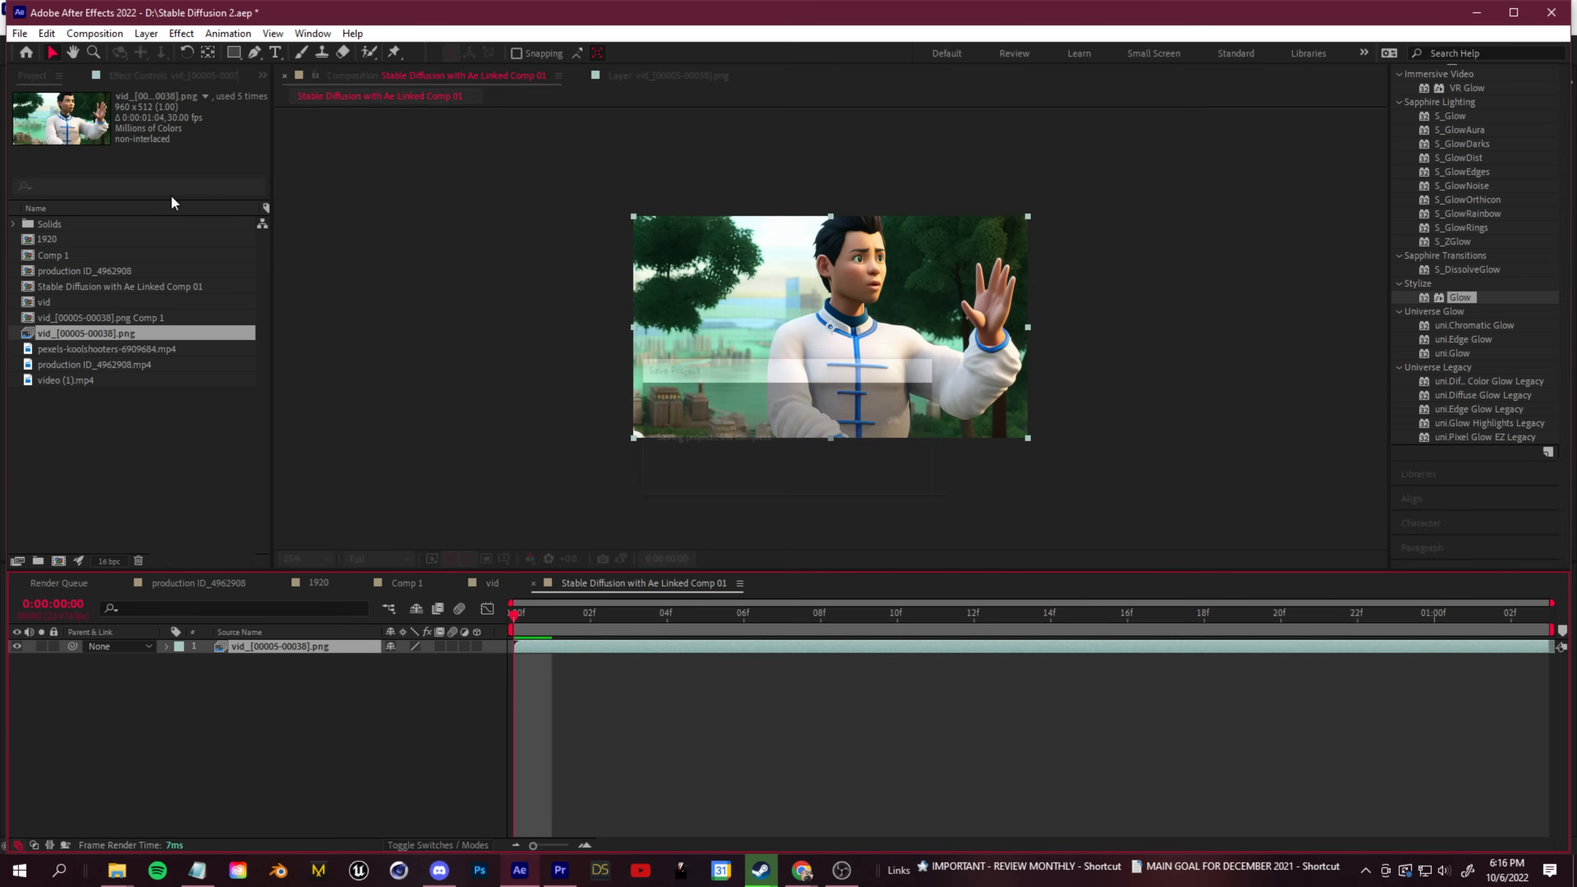
key("alt+Tab")
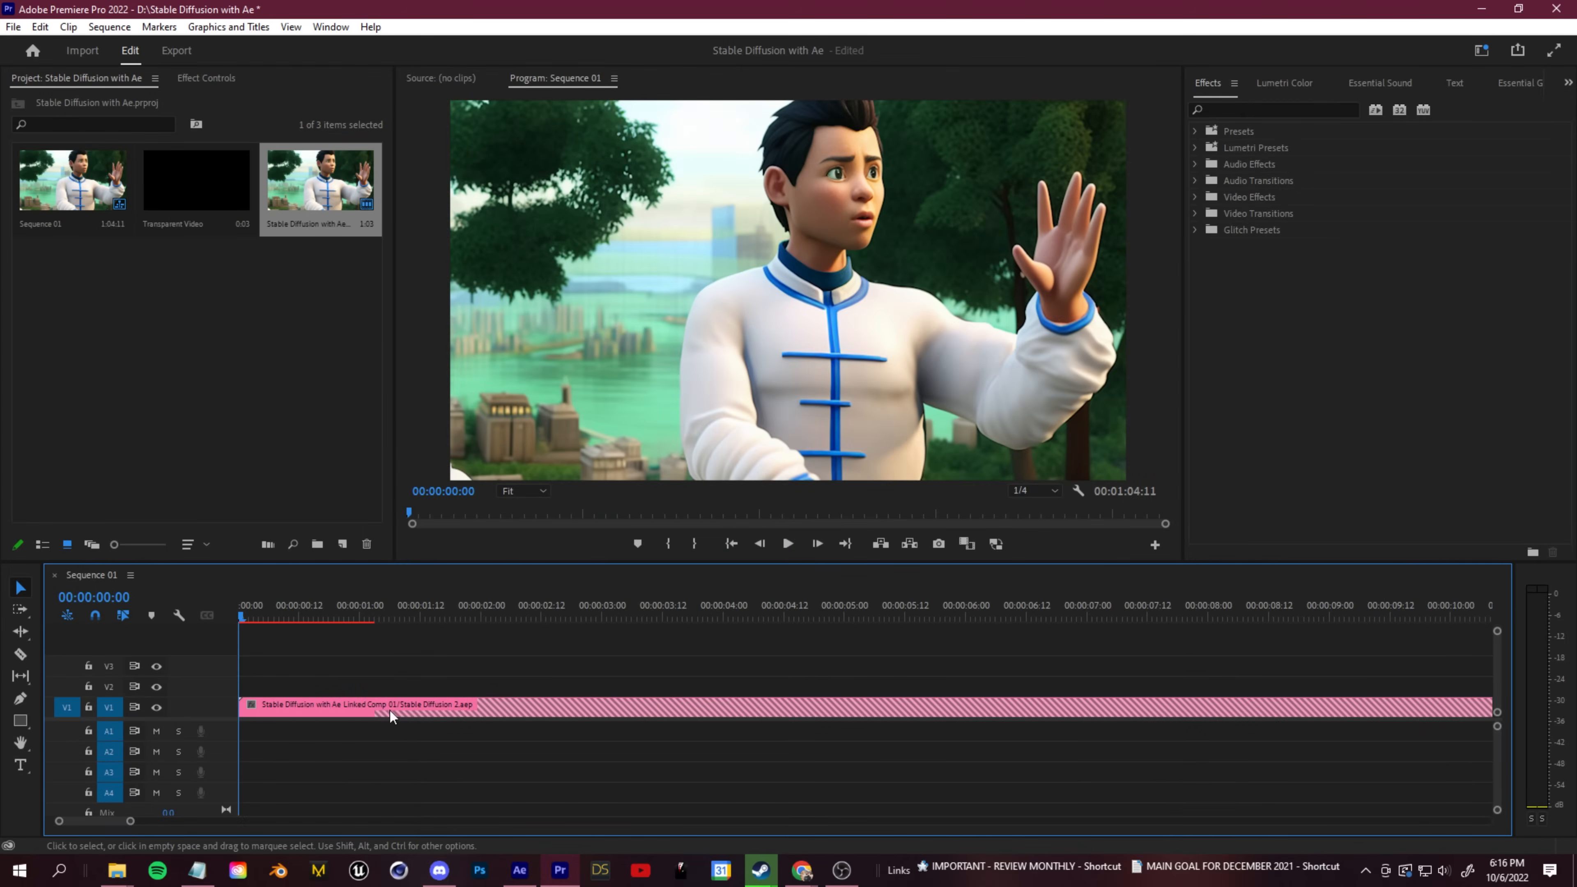
Cut the linked clip on V1 where its frames end, delete the remainder and set the playback resolution to Full
key("c")
left_click(376, 712)
key("v")
left_click(398, 714)
key("Delete")
key("space")
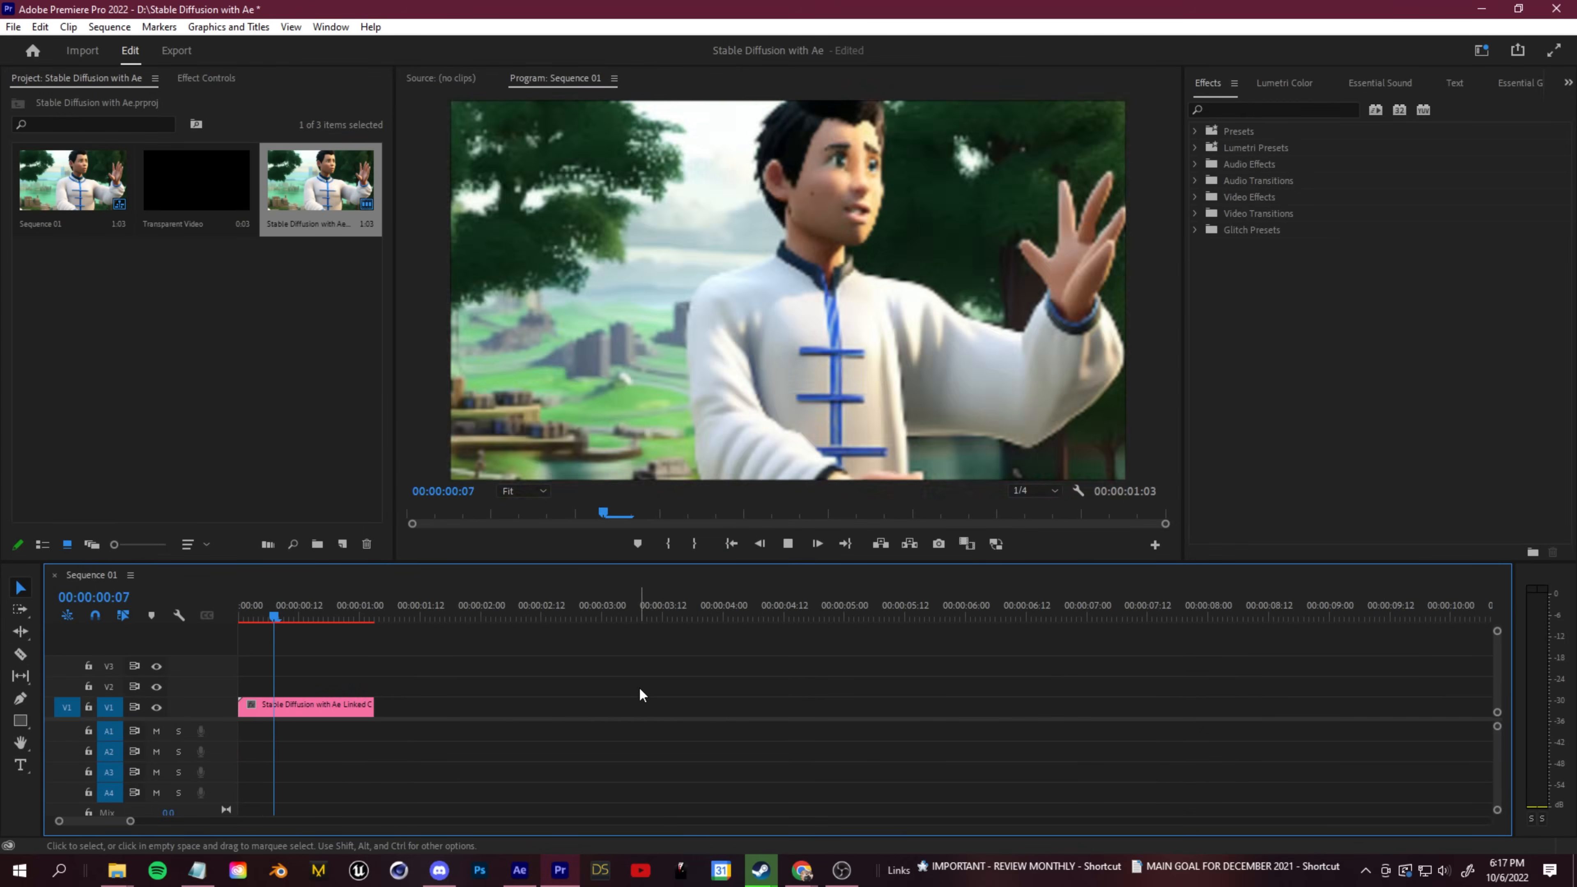
left_click(1053, 491)
left_click(1034, 506)
Set the linked clip's speed to 60% with Optical Flow time interpolation
left_click(292, 707)
right_click(289, 713)
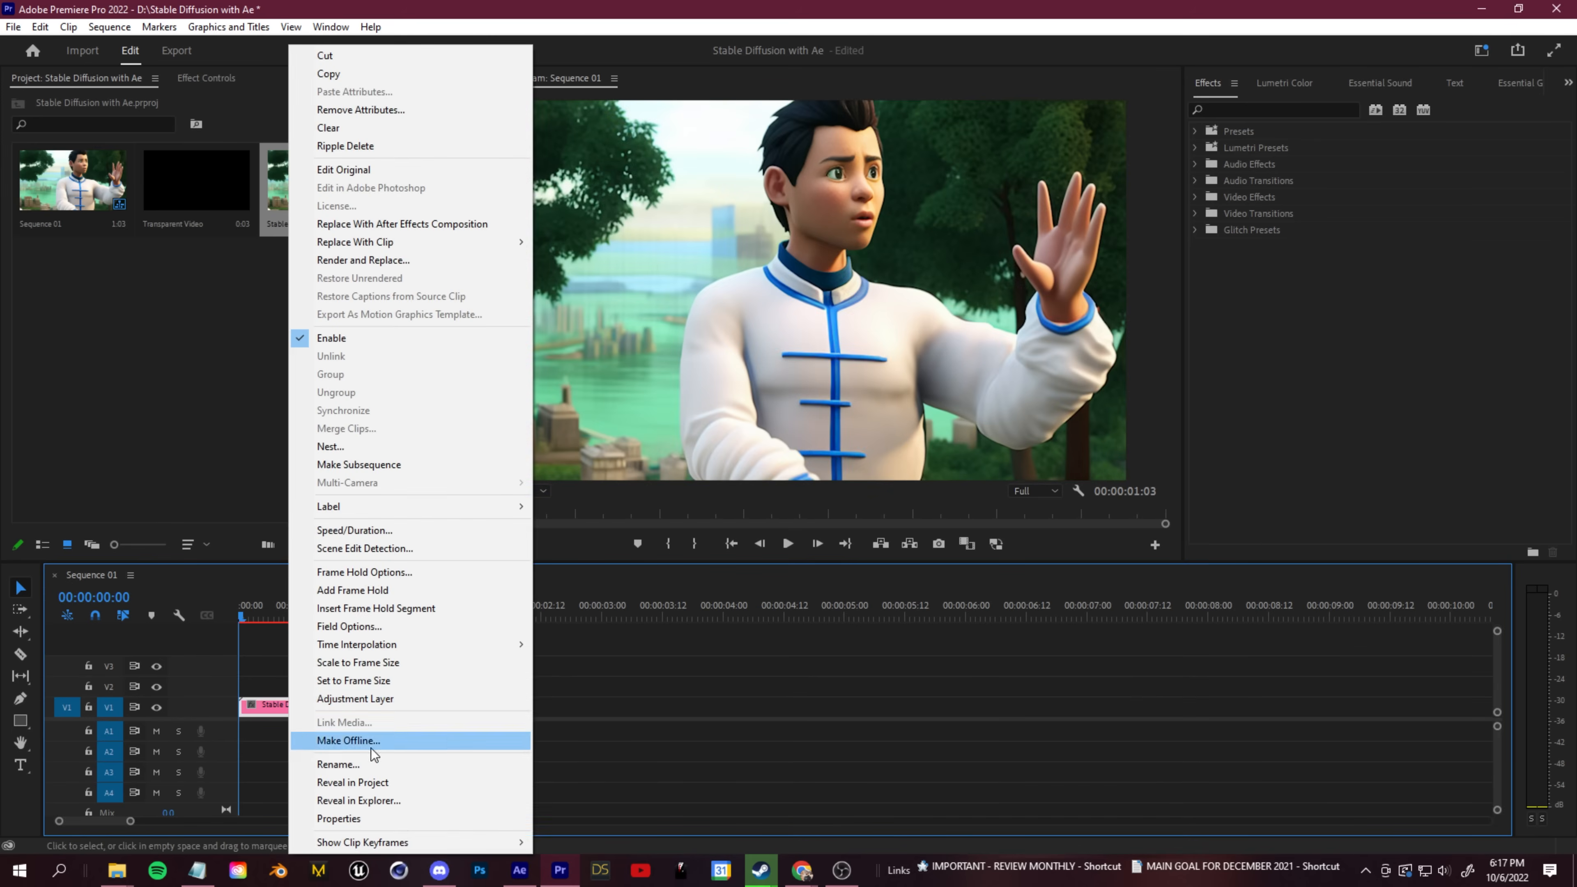
left_click(398, 531)
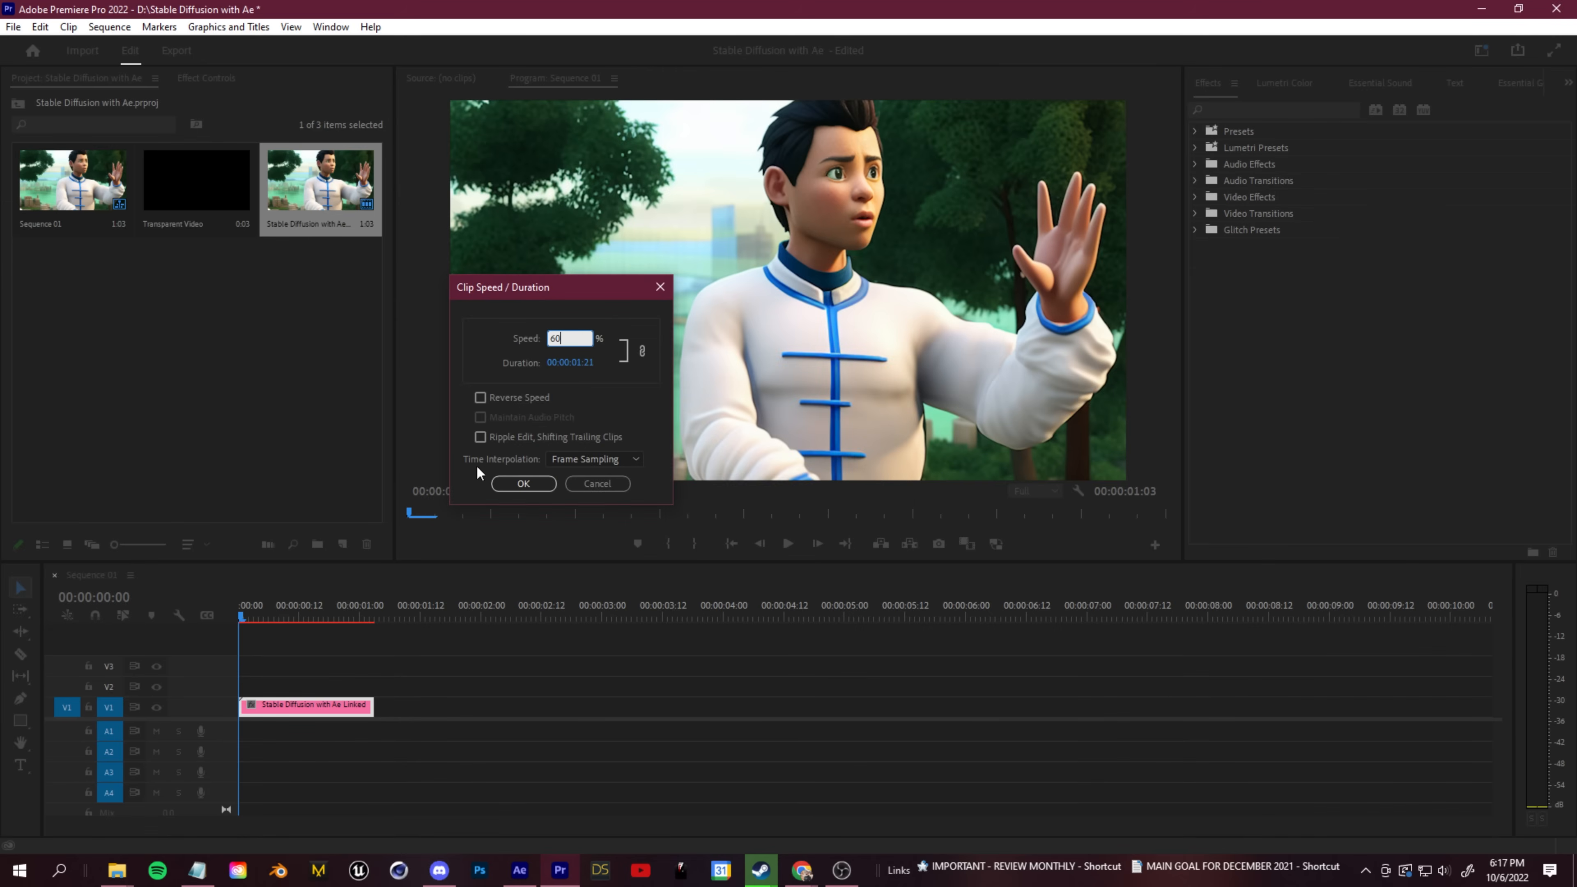
left_click(597, 458)
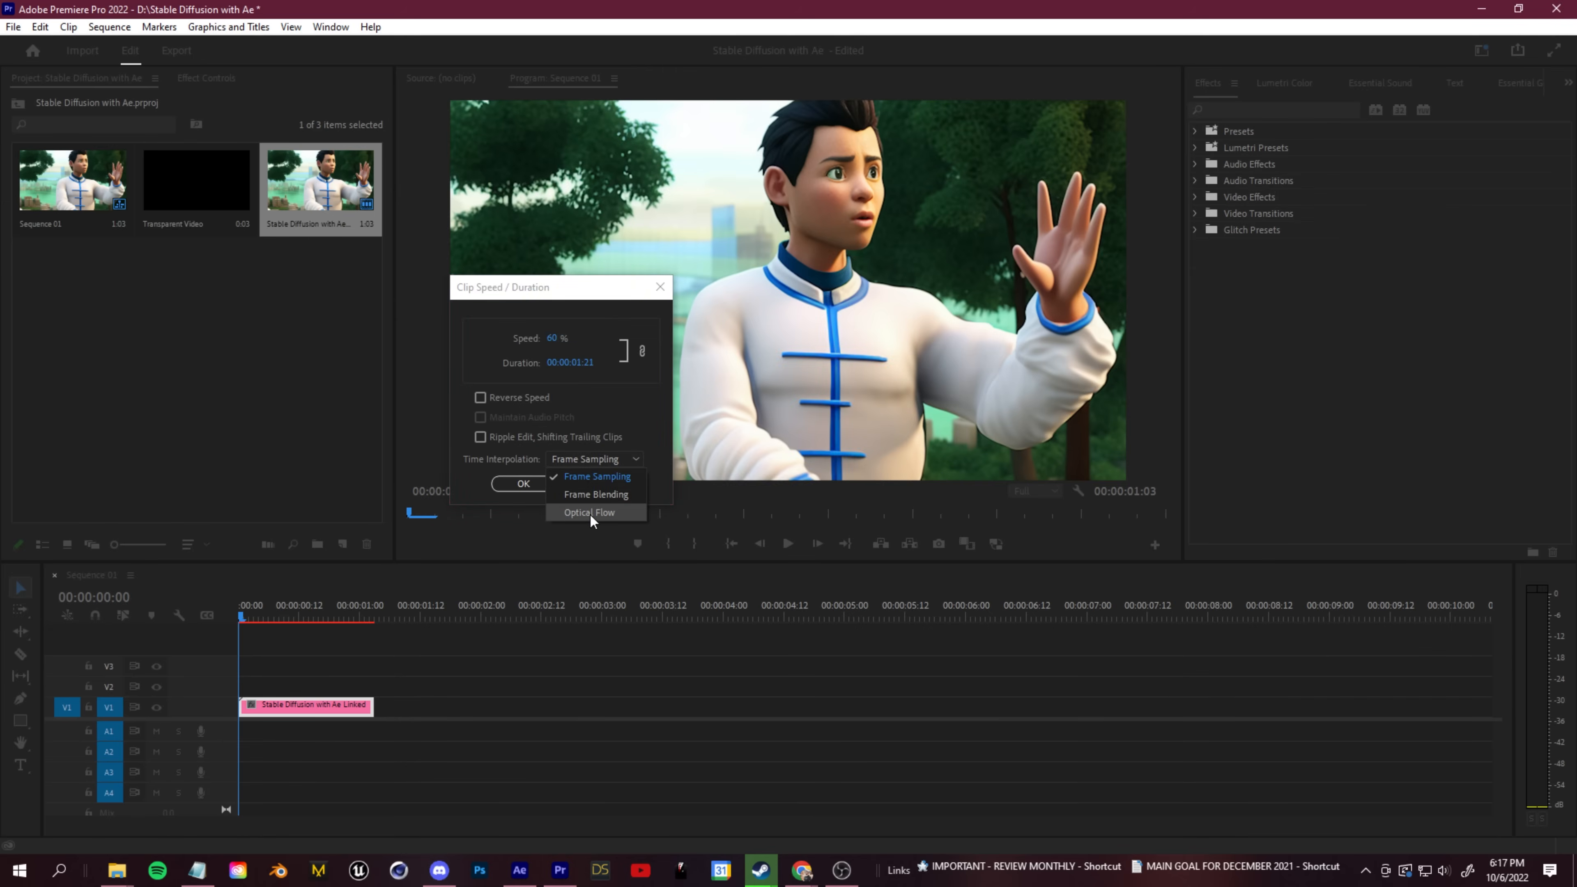
left_click(591, 513)
left_click(534, 487)
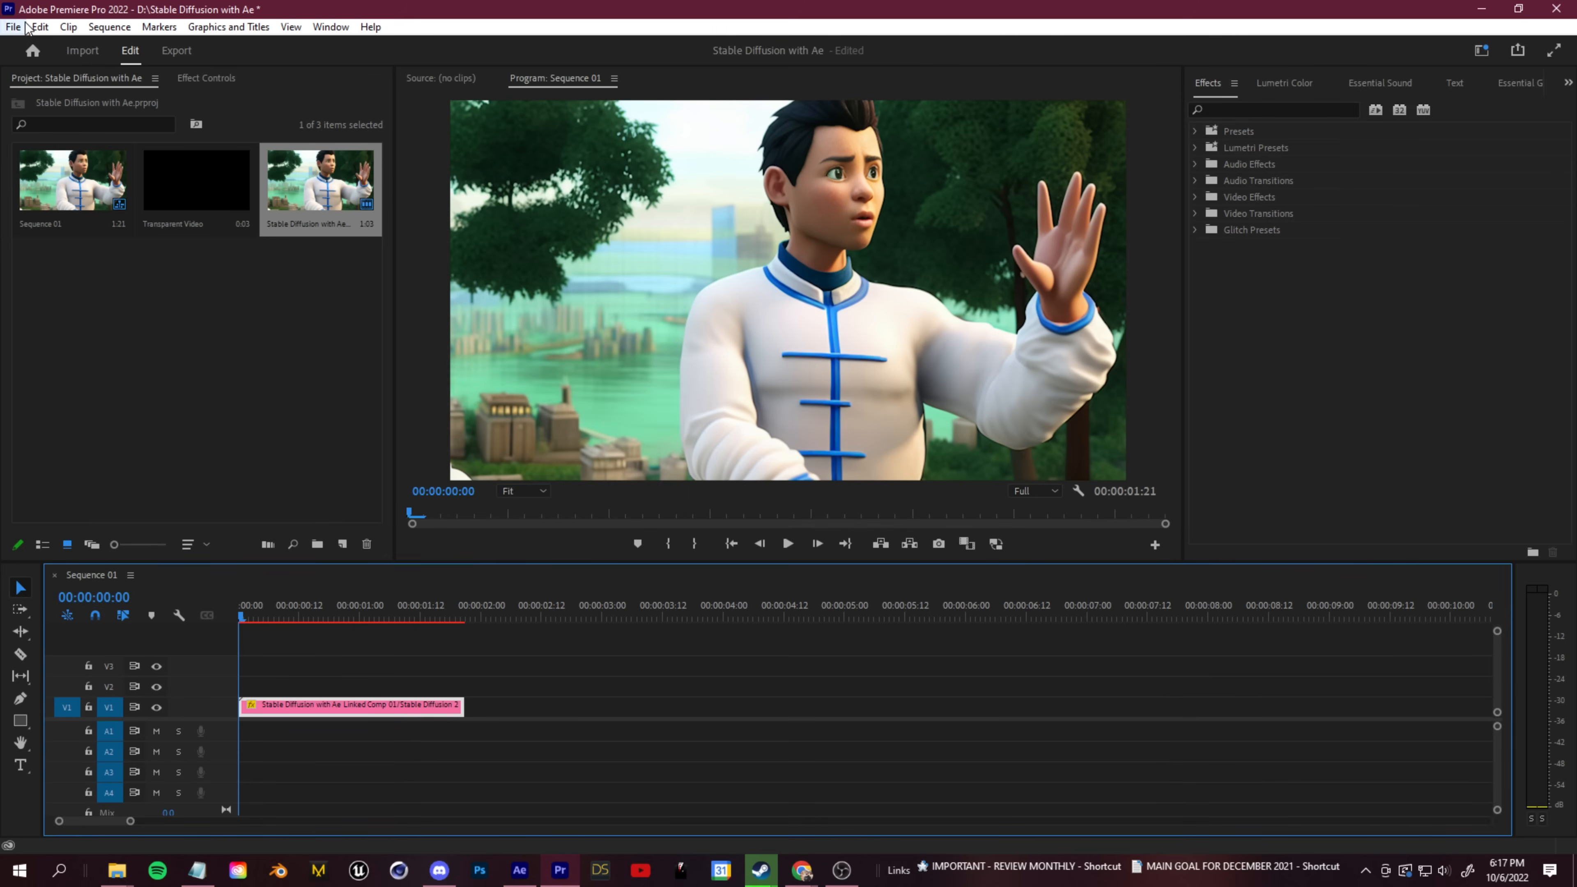
Render the preview of Sequence 01 and play the slowed clip from the start
left_click(109, 26)
left_click(157, 106)
left_click(788, 547)
left_click_drag(404, 619, 239, 630)
left_click(789, 545)
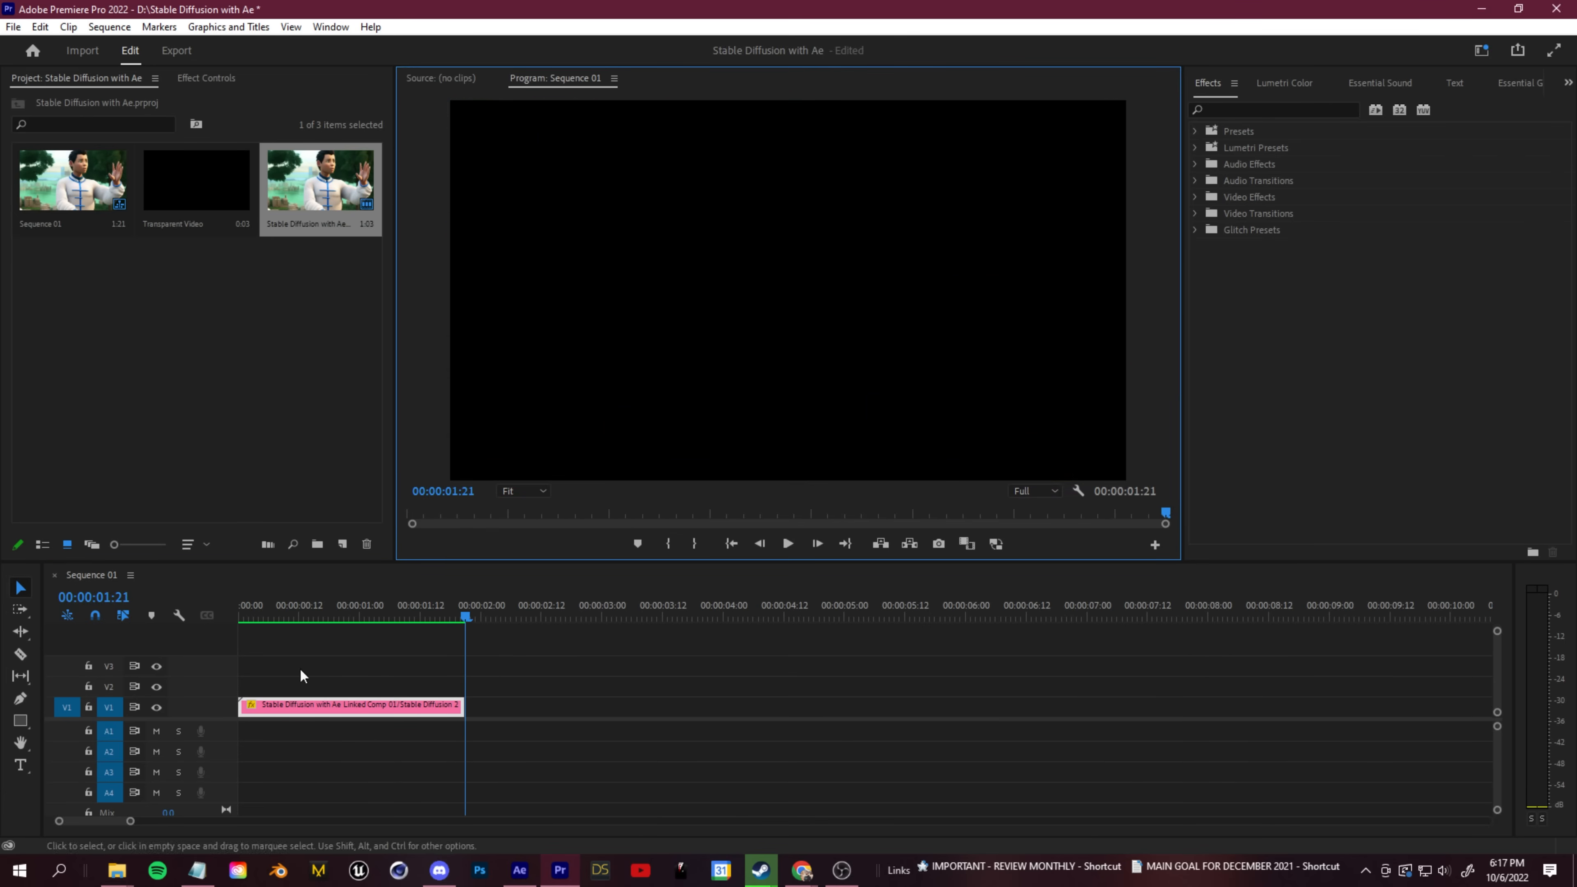
Set the linked clip's speed to 45% and play the sequence to check the motion
right_click(365, 705)
left_click(488, 531)
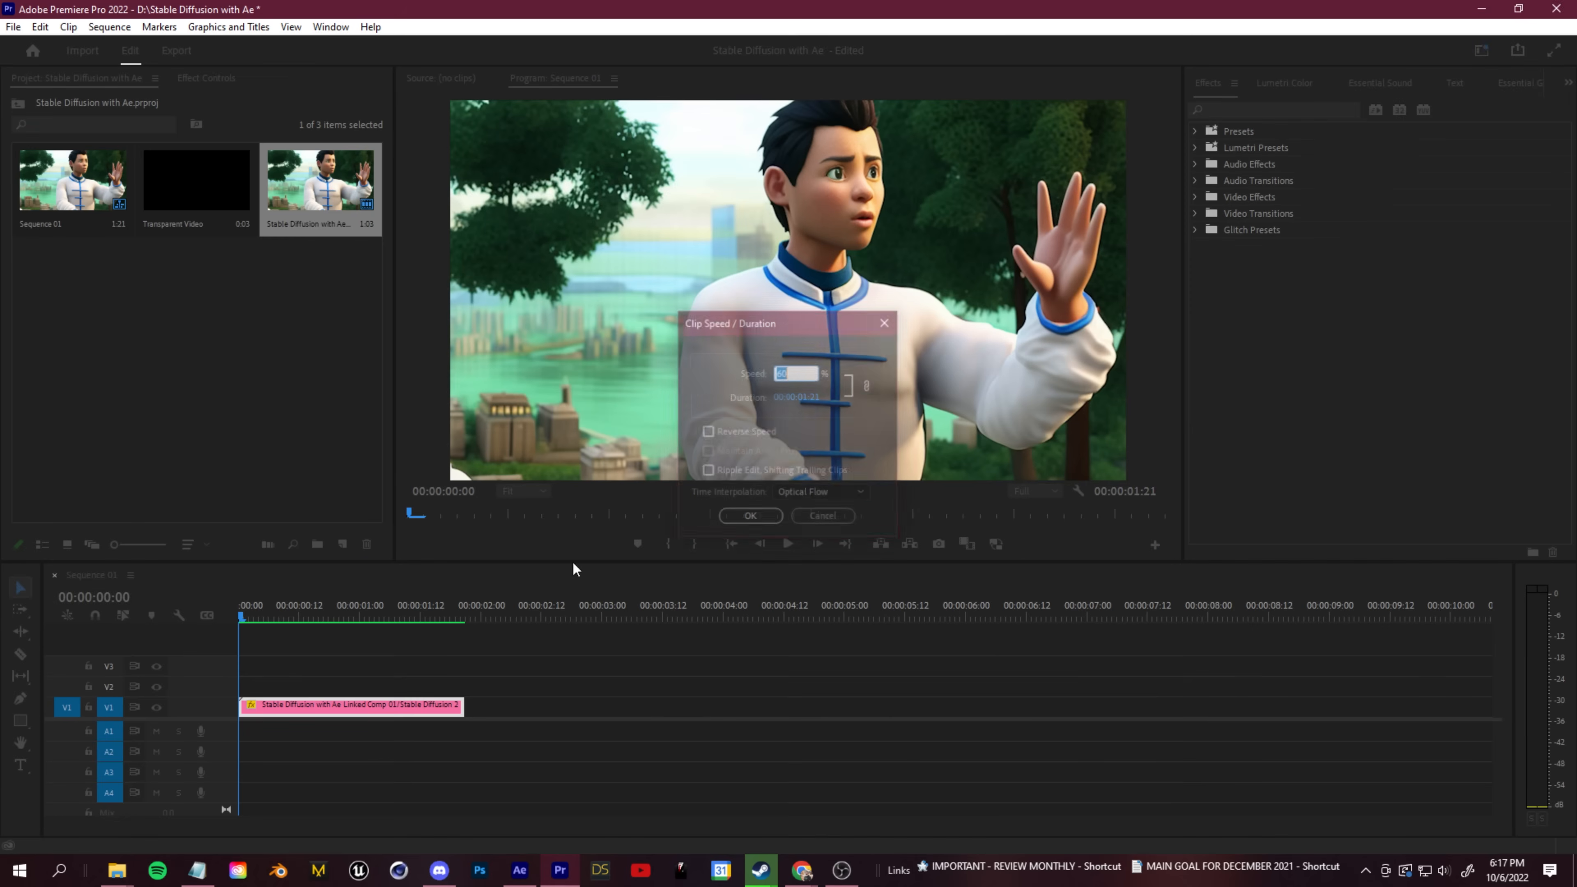
type("45")
key("Return")
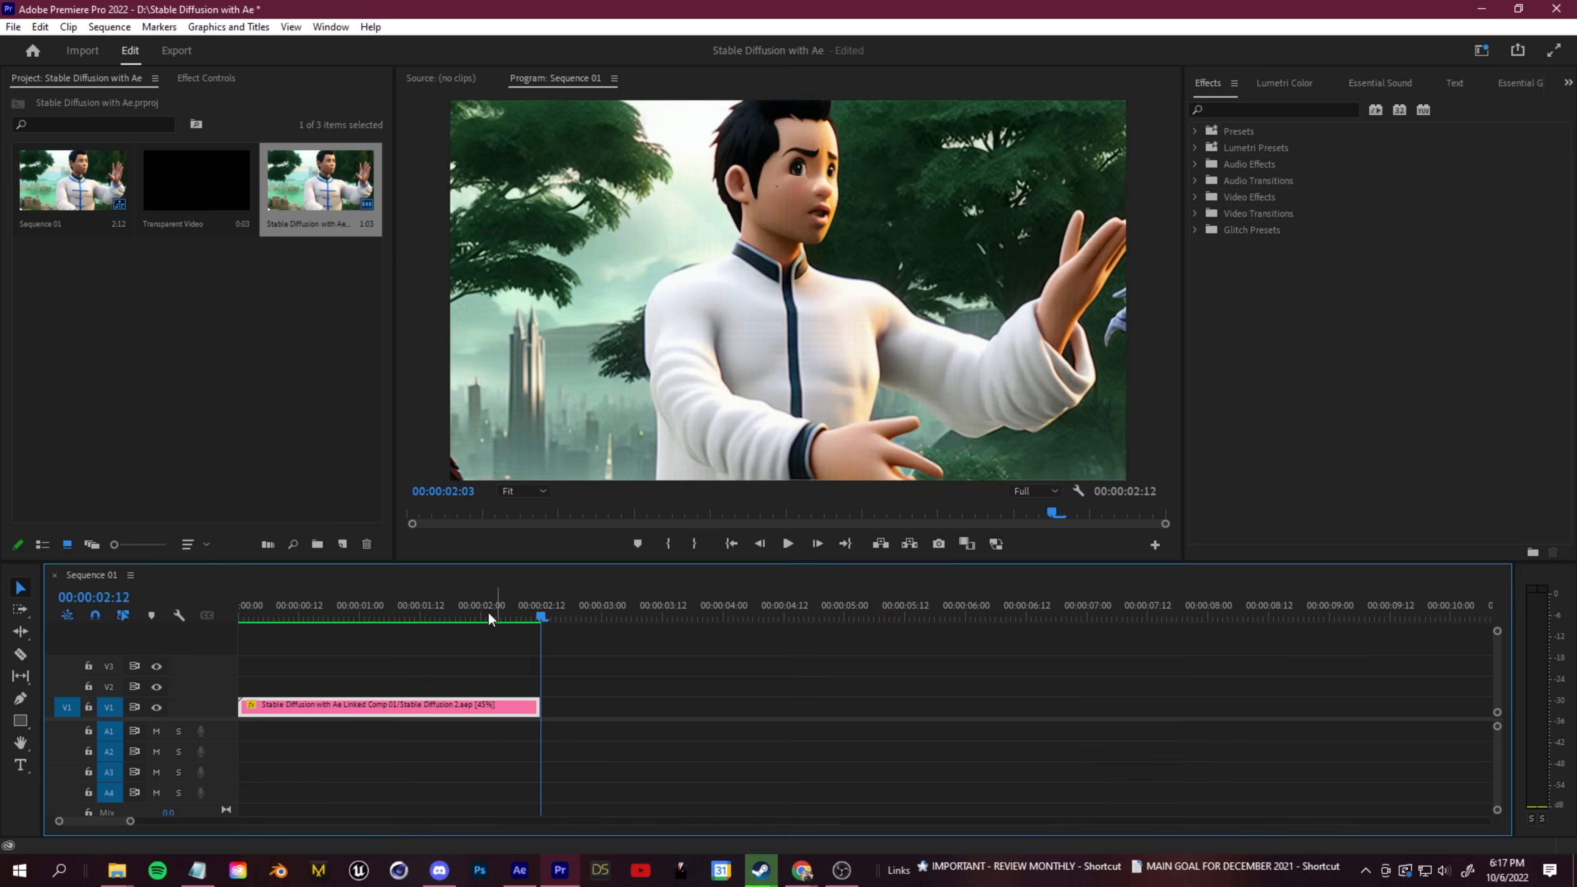
left_click(788, 543)
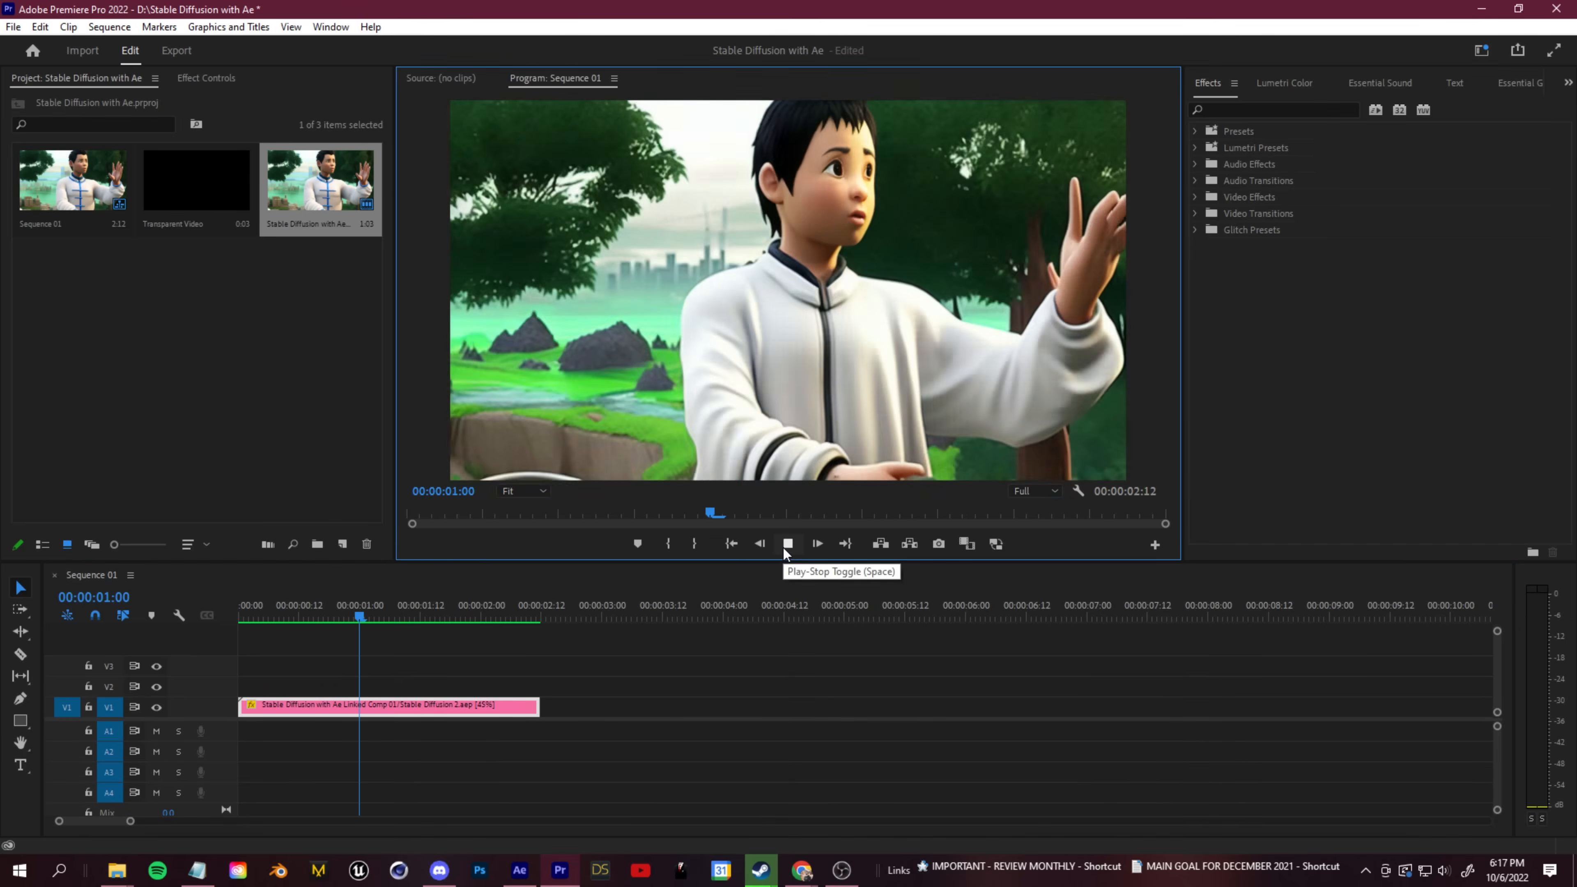
left_click(785, 547)
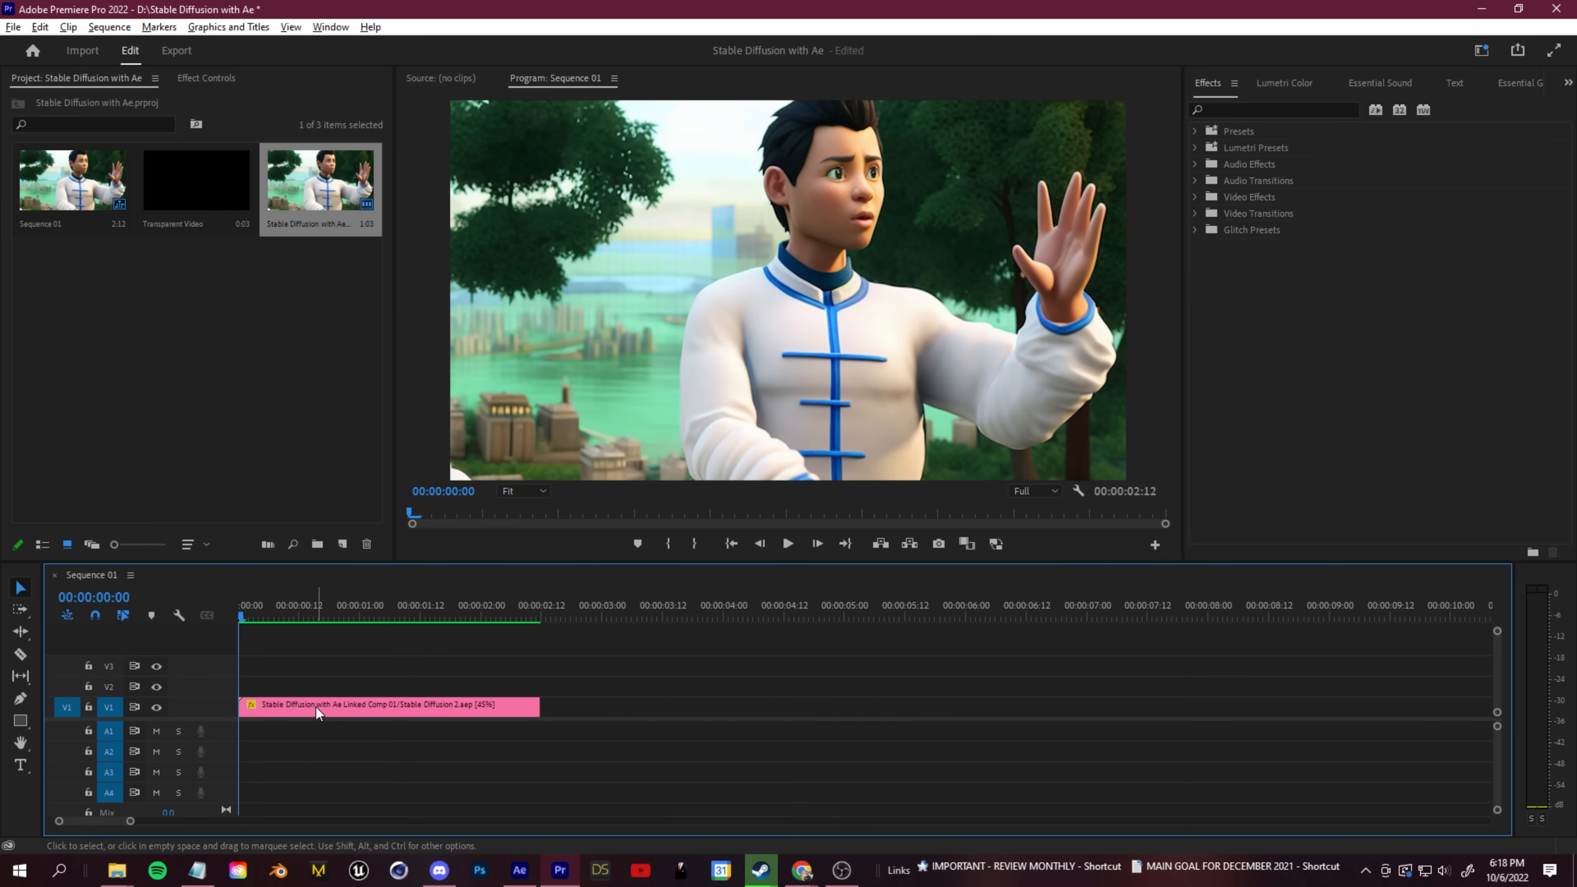
Duplicate the linked clip onto track V2 directly above the original and show the copy's effect settings
left_click_drag(298, 708, 306, 688)
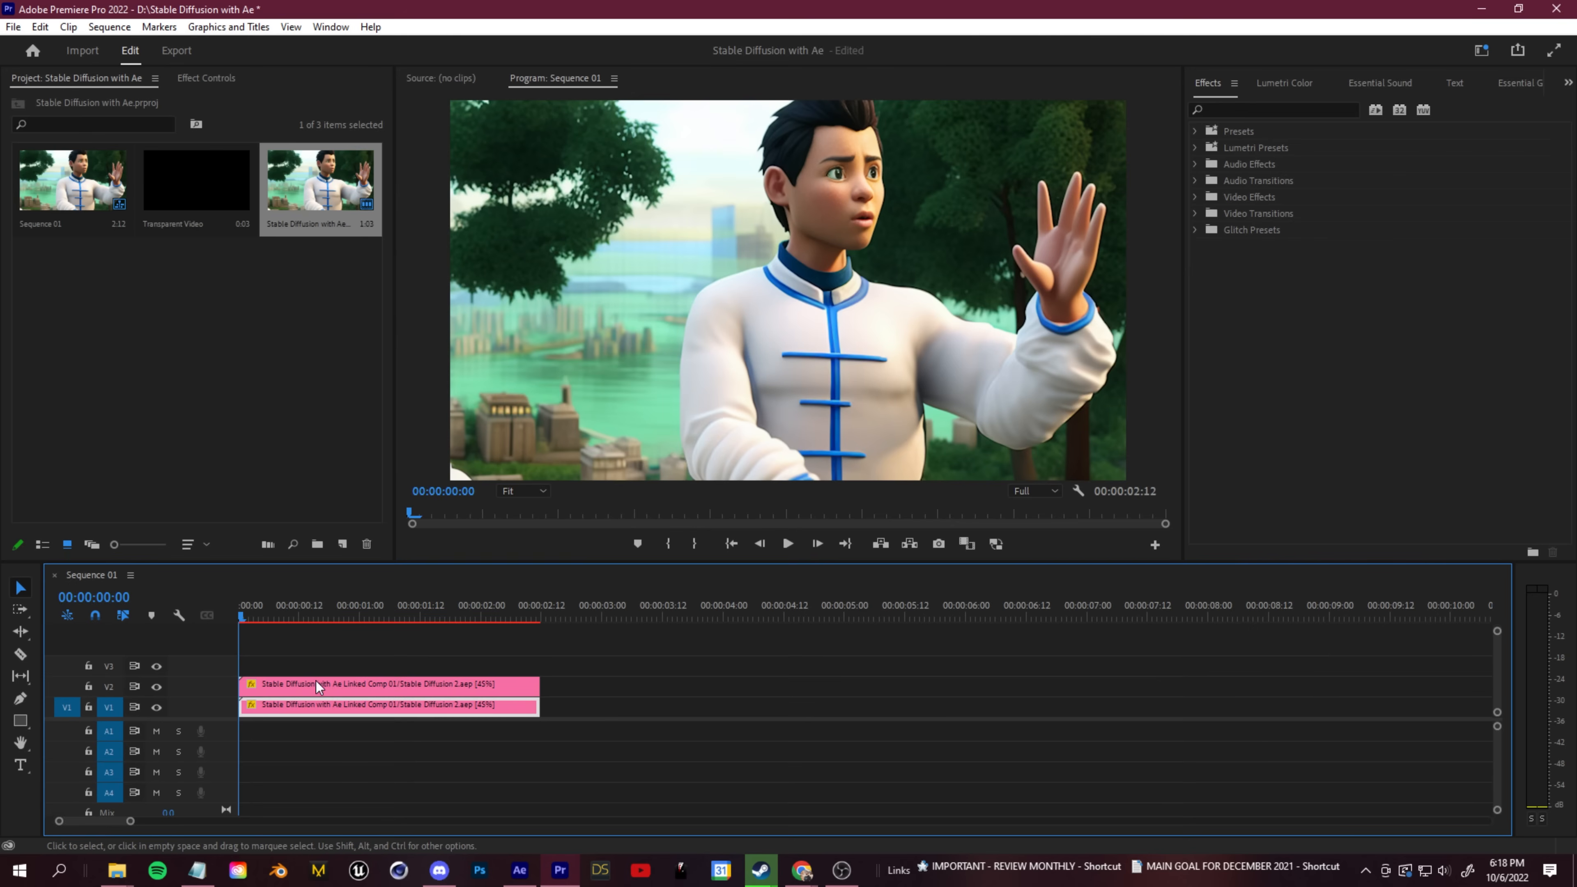
left_click(329, 684)
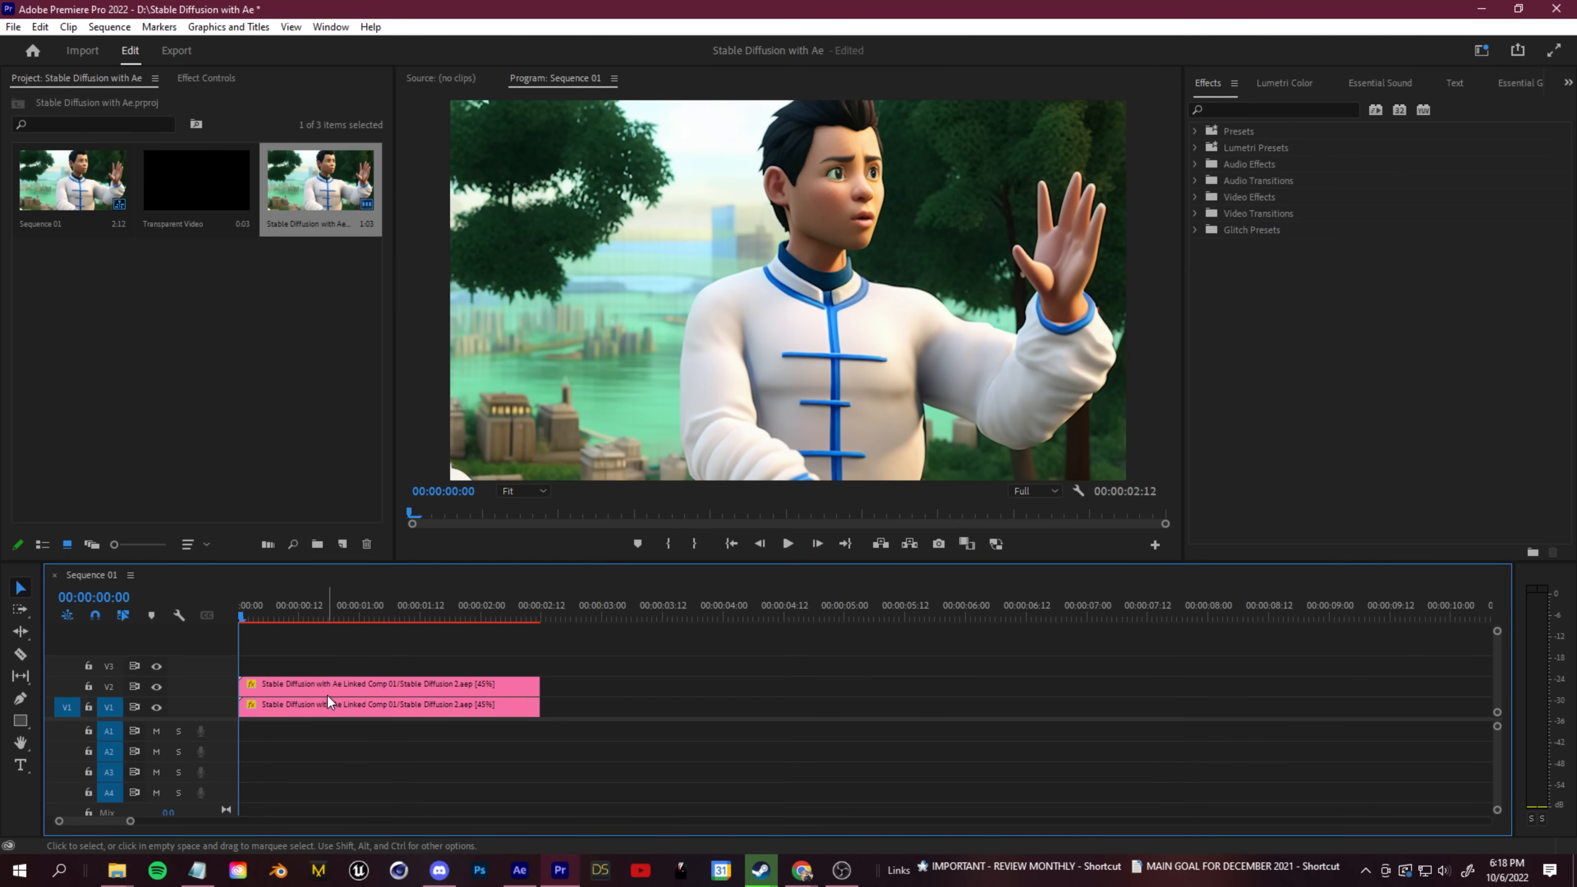
left_click(205, 79)
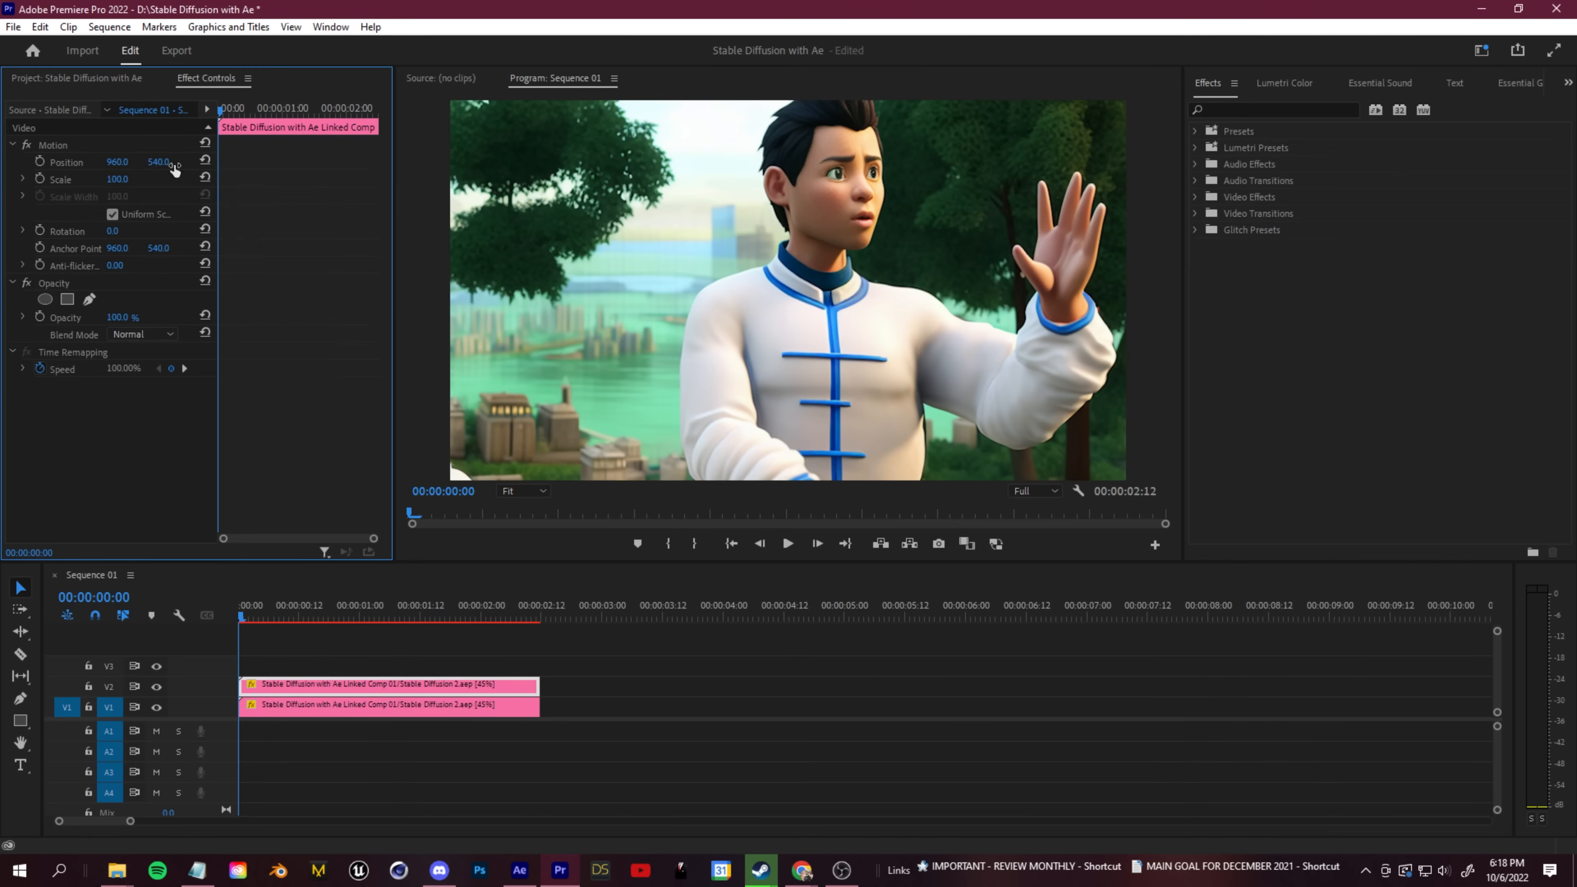
Draw a freeform opacity mask around the character and his raised hand on the V2 clip and set its feather to 136
left_click(89, 299)
left_click(688, 479)
left_click_drag(670, 405, 672, 346)
left_click(683, 292)
left_click_drag(759, 245, 764, 242)
left_click_drag(737, 138, 715, 123)
key("grave")
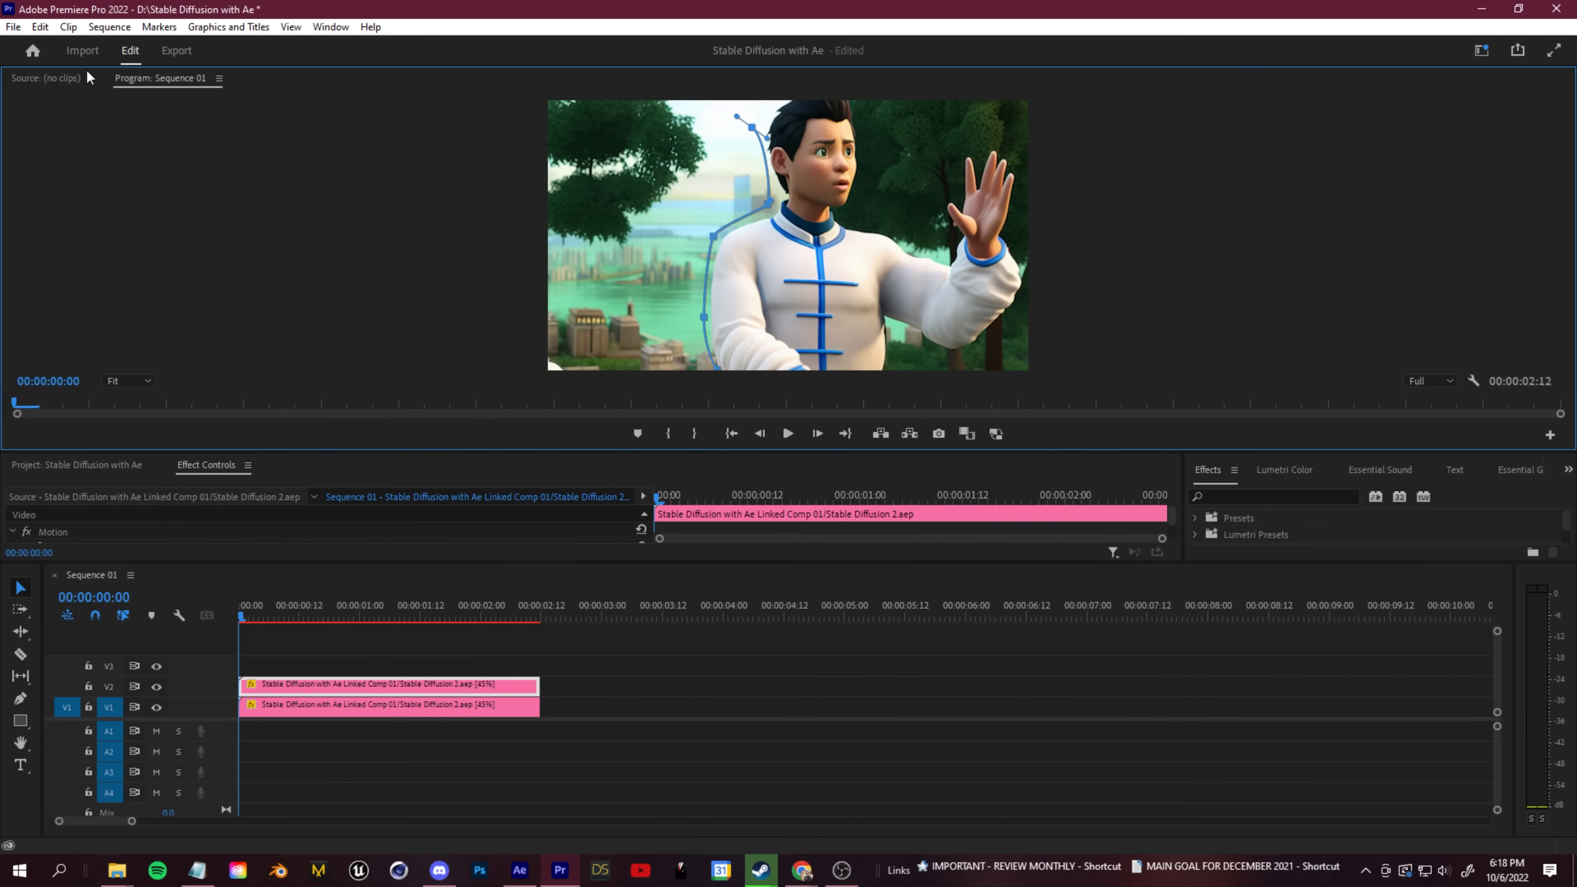
left_click(86, 79)
left_click(155, 79)
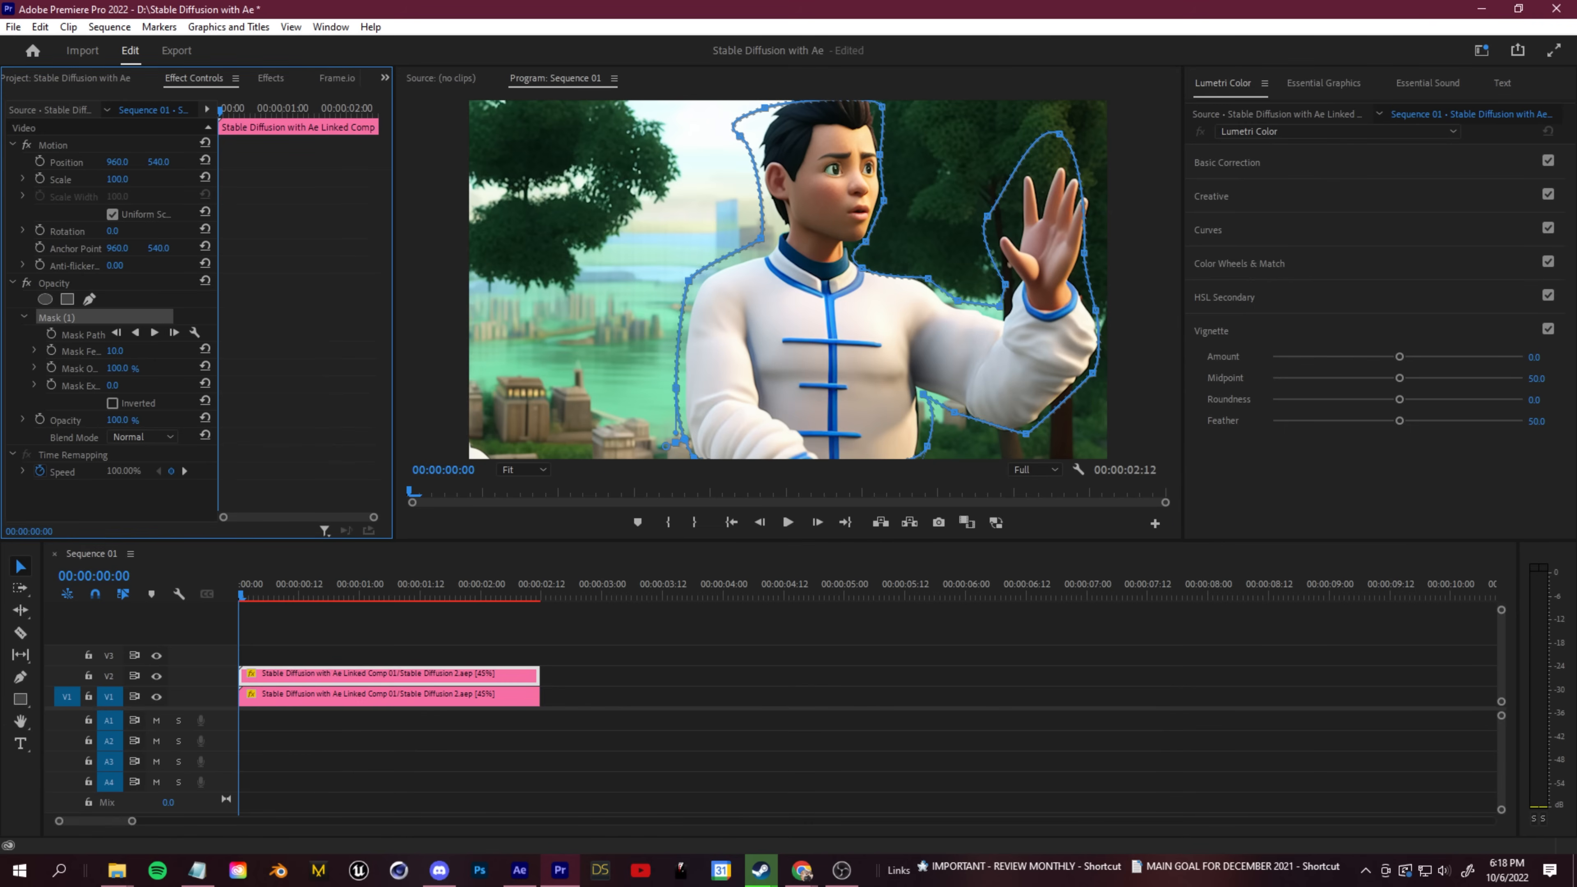
left_click(125, 351)
left_click(345, 629)
Find a blur effect and apply it to the V1 clip beneath the masked copy
left_click(329, 701)
left_click(1322, 84)
left_click(1422, 83)
left_click(272, 78)
left_click(72, 99)
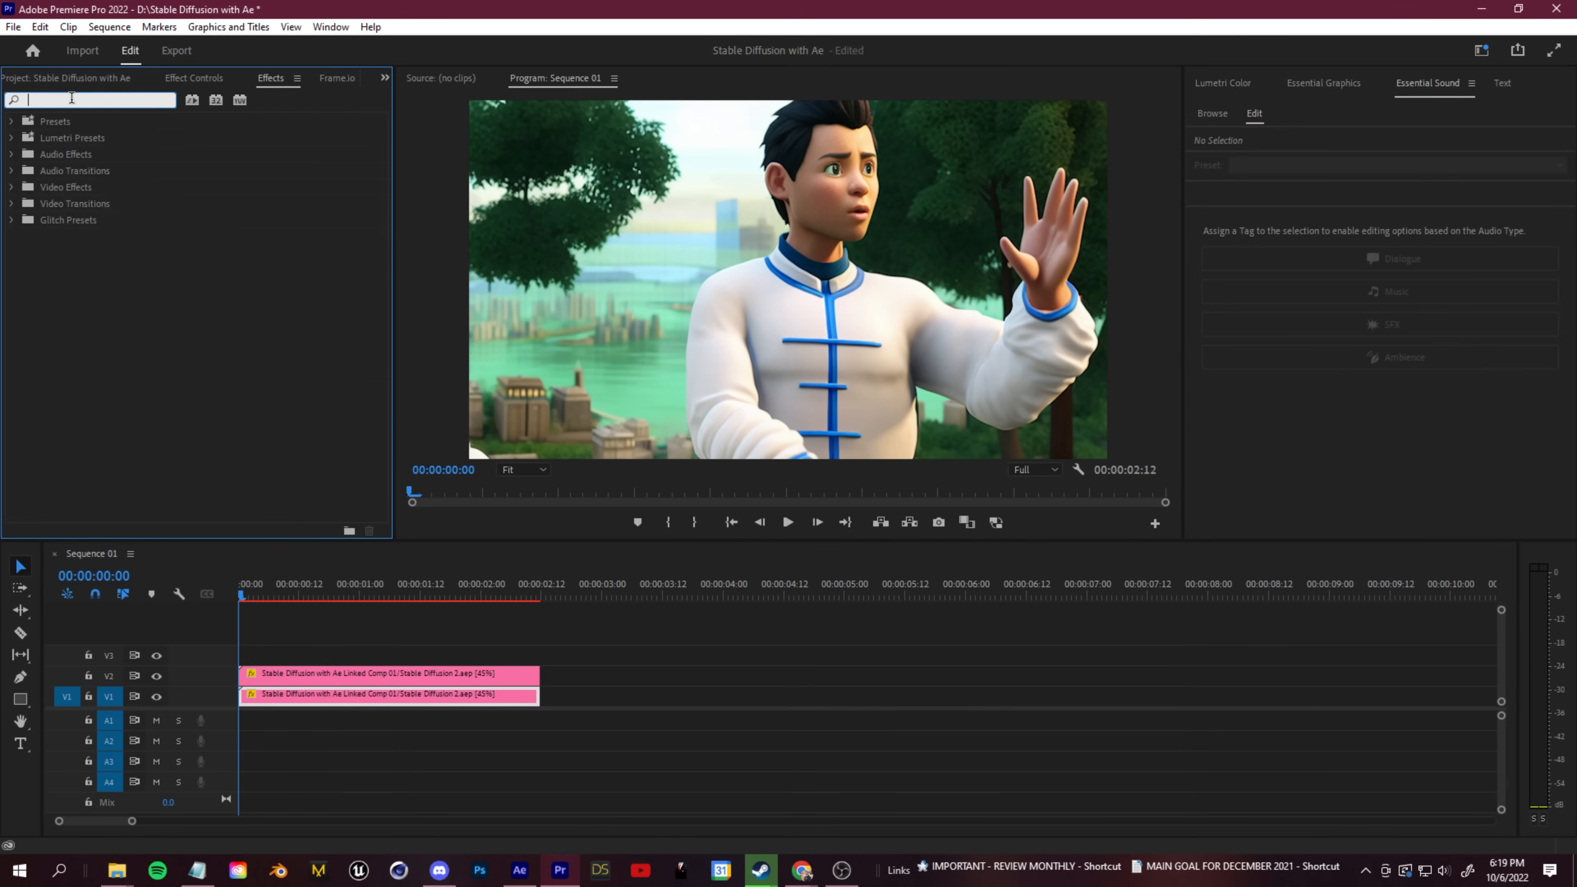
Keyframe the V2 clip's mask path from the start to 00:00:01:17 so it follows the character, and play the result
left_click(341, 663)
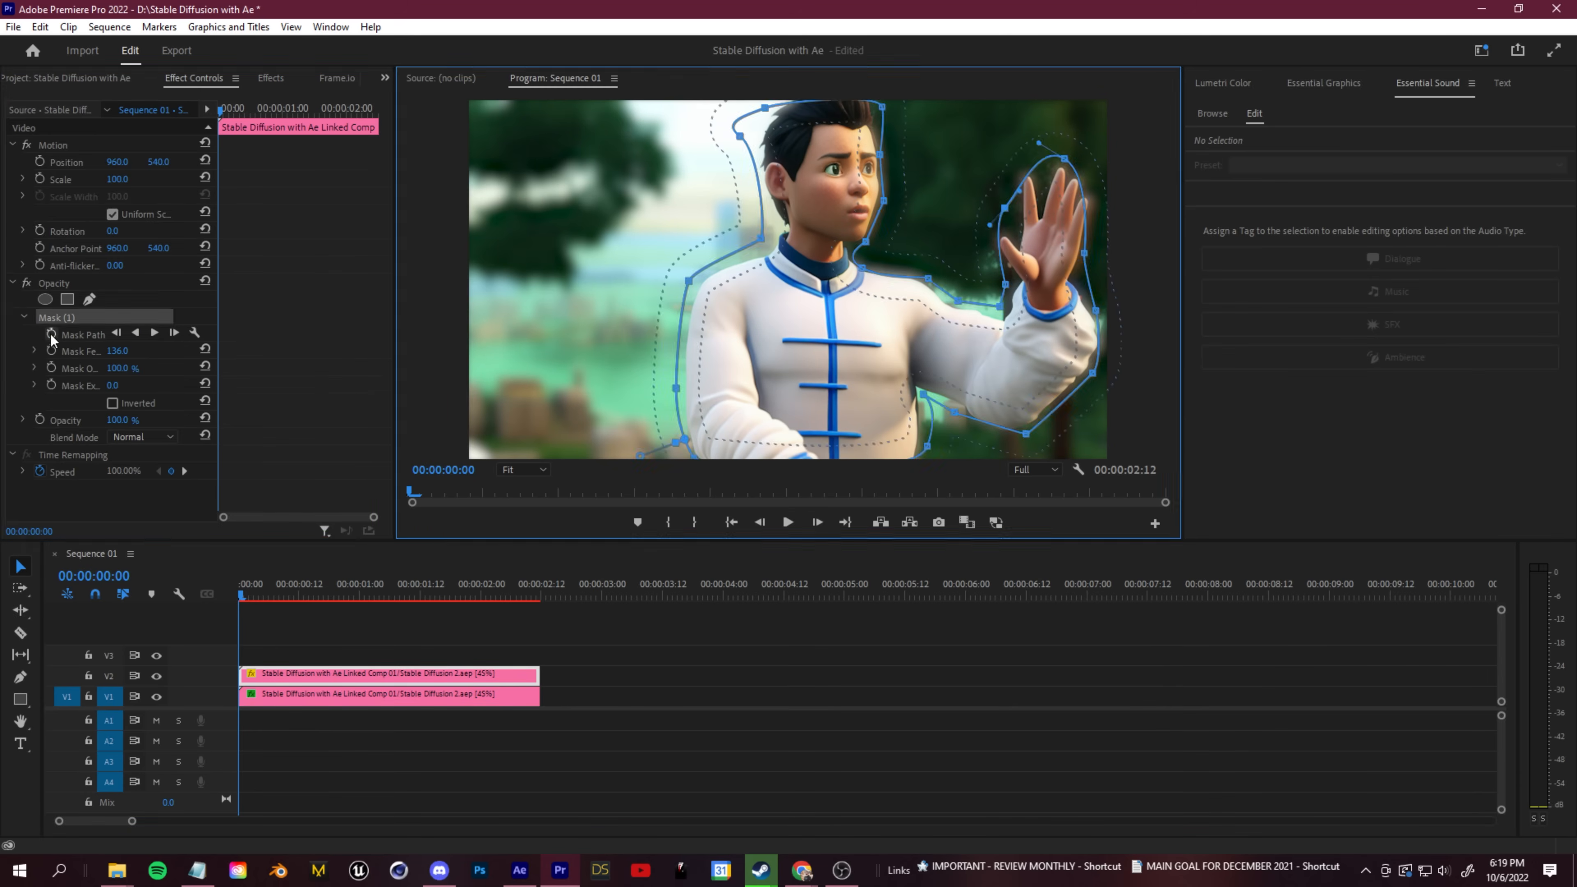
left_click_drag(261, 607, 383, 617)
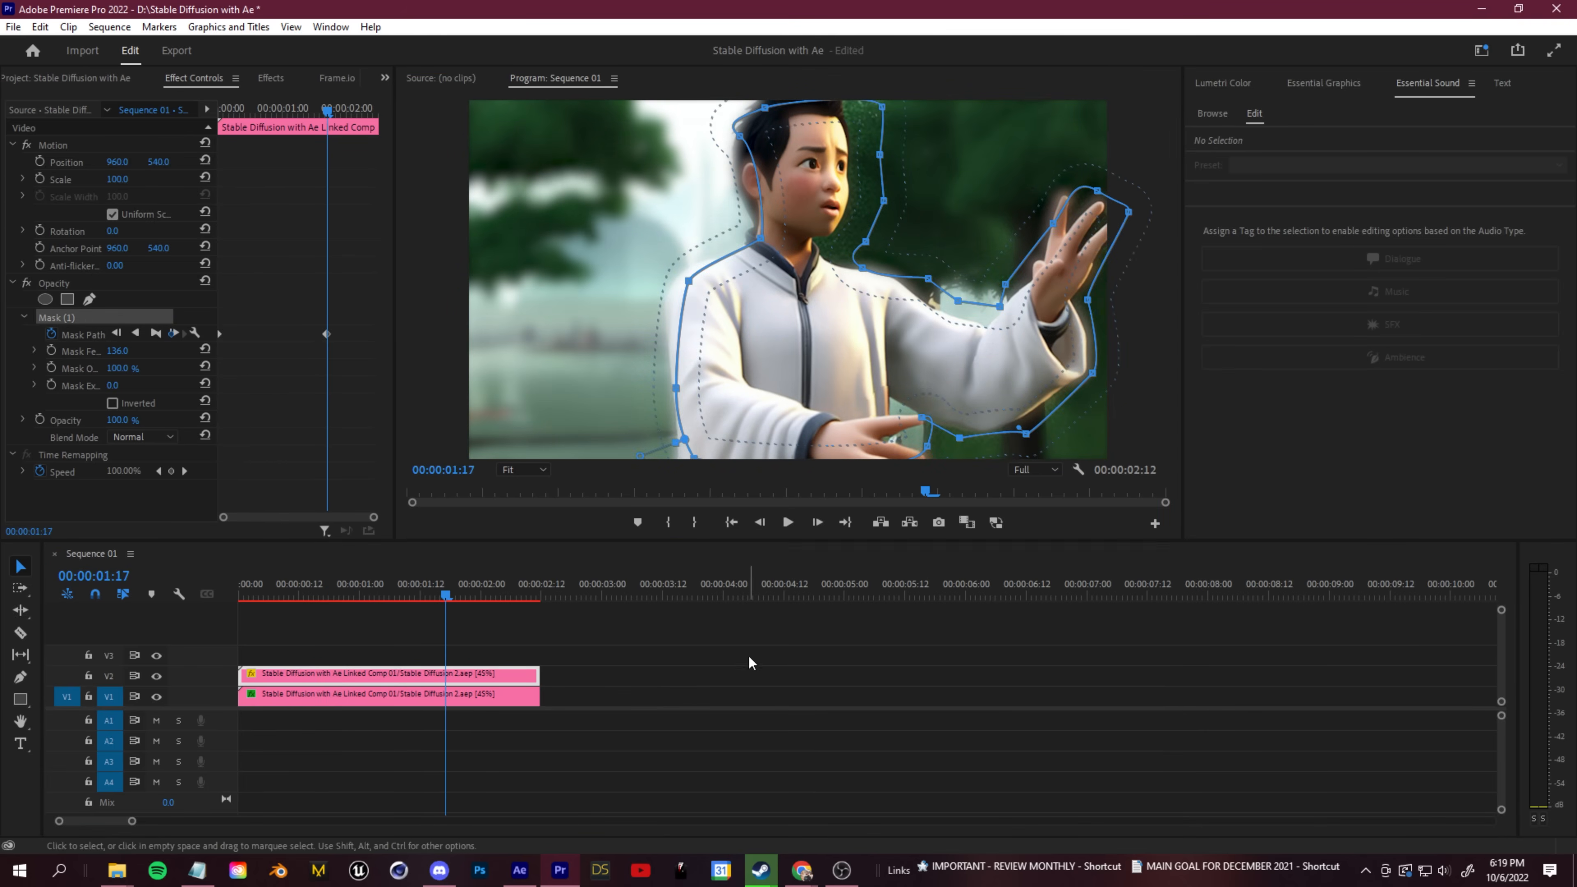
left_click(752, 663)
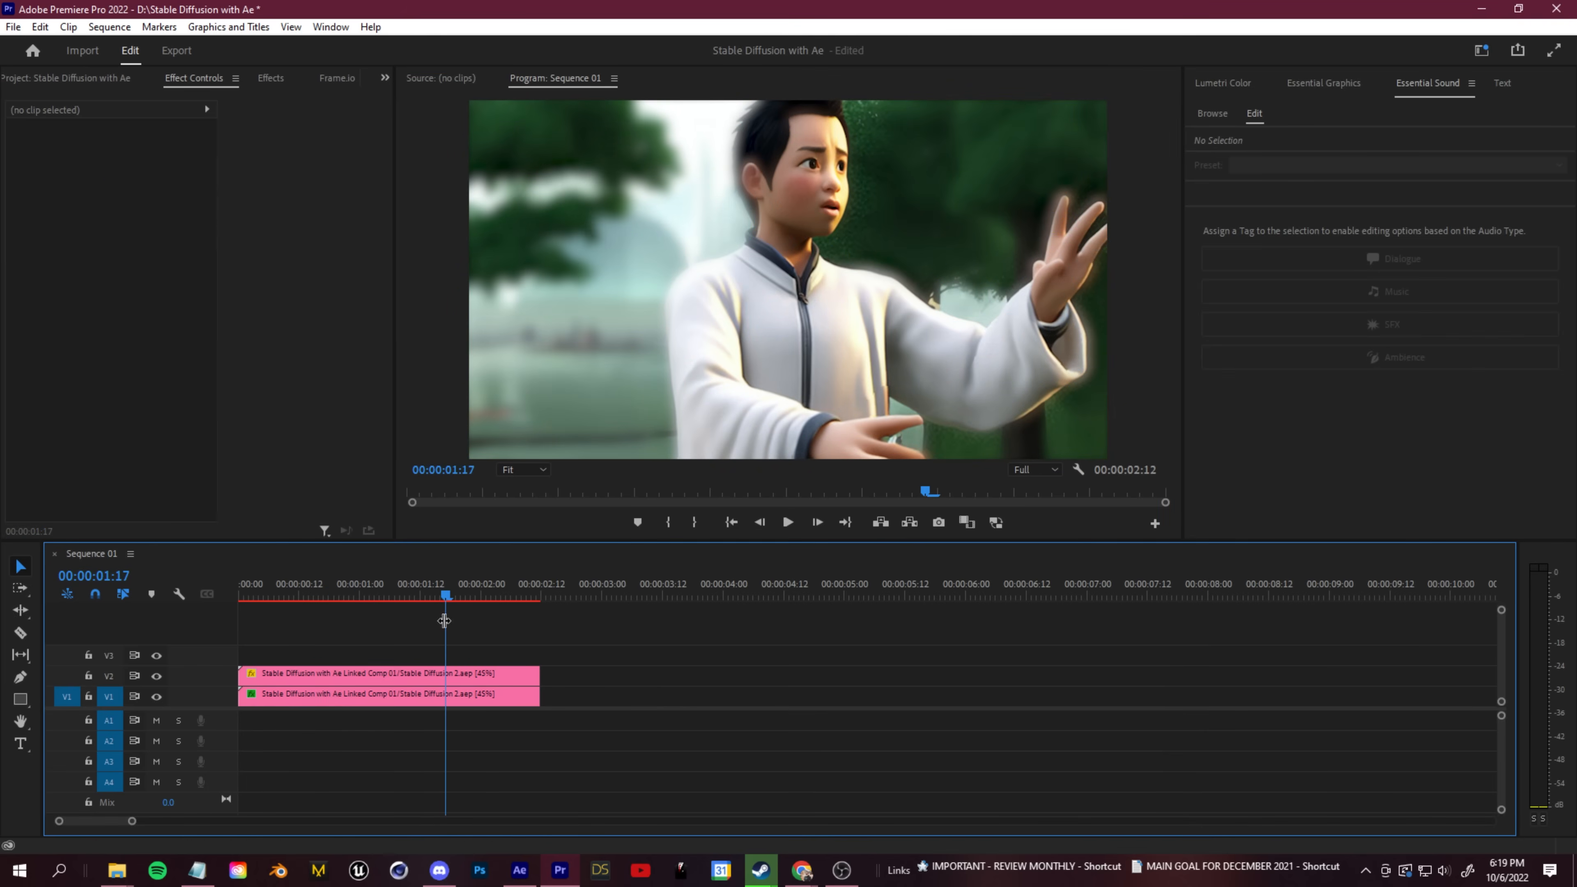
key("space")
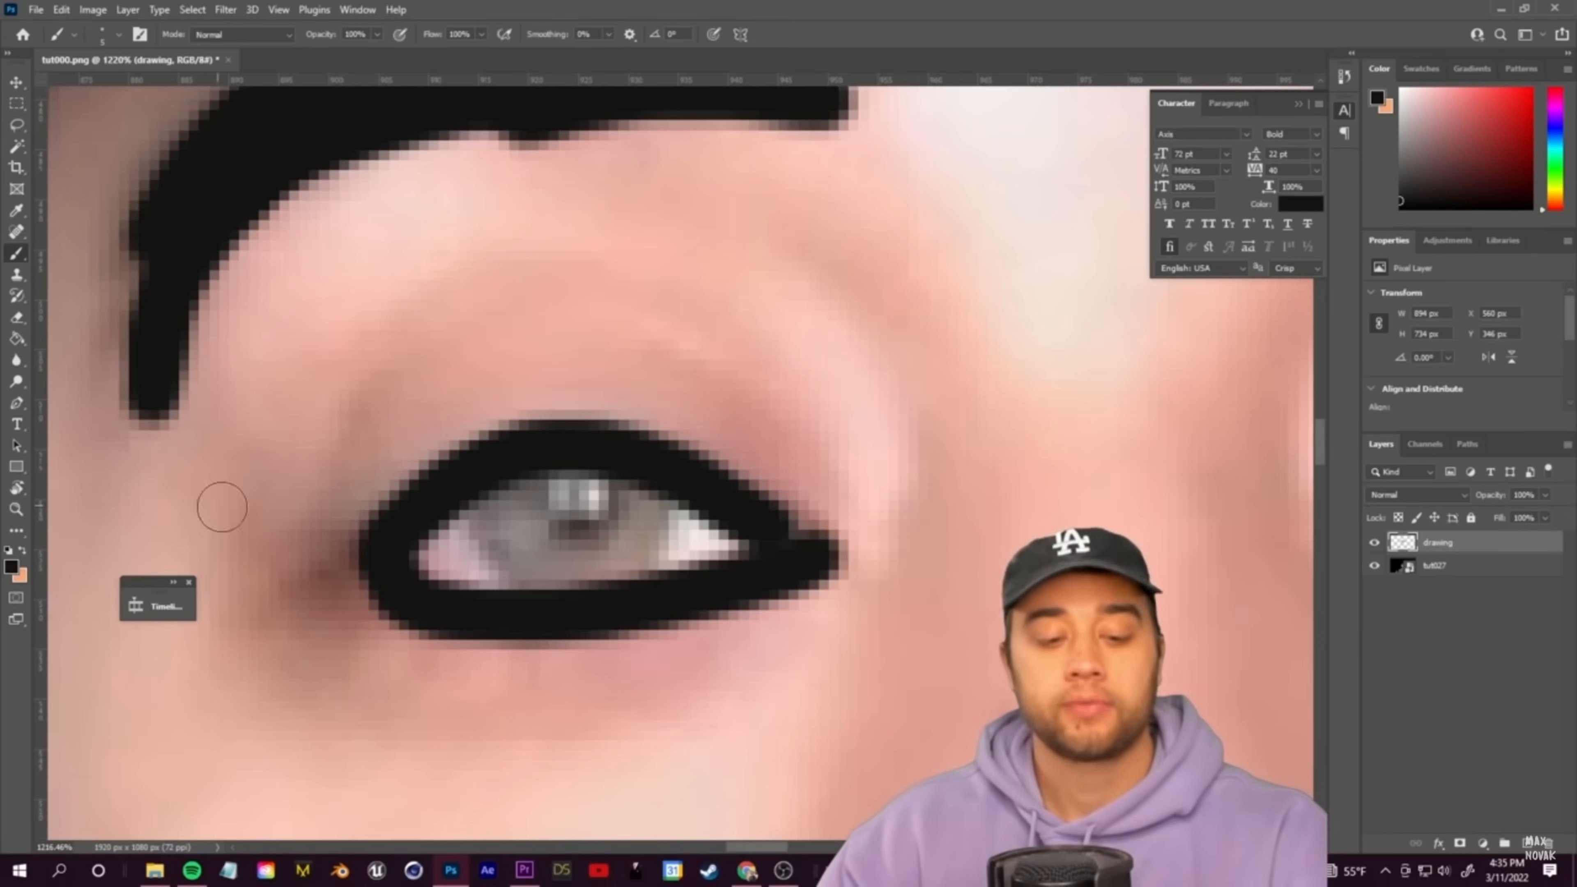
In Photoshop, swap the foreground and background colours and pick green 37ff82 as the foreground colour
key("x")
left_click(11, 566)
left_click(531, 528)
left_click(1199, 396)
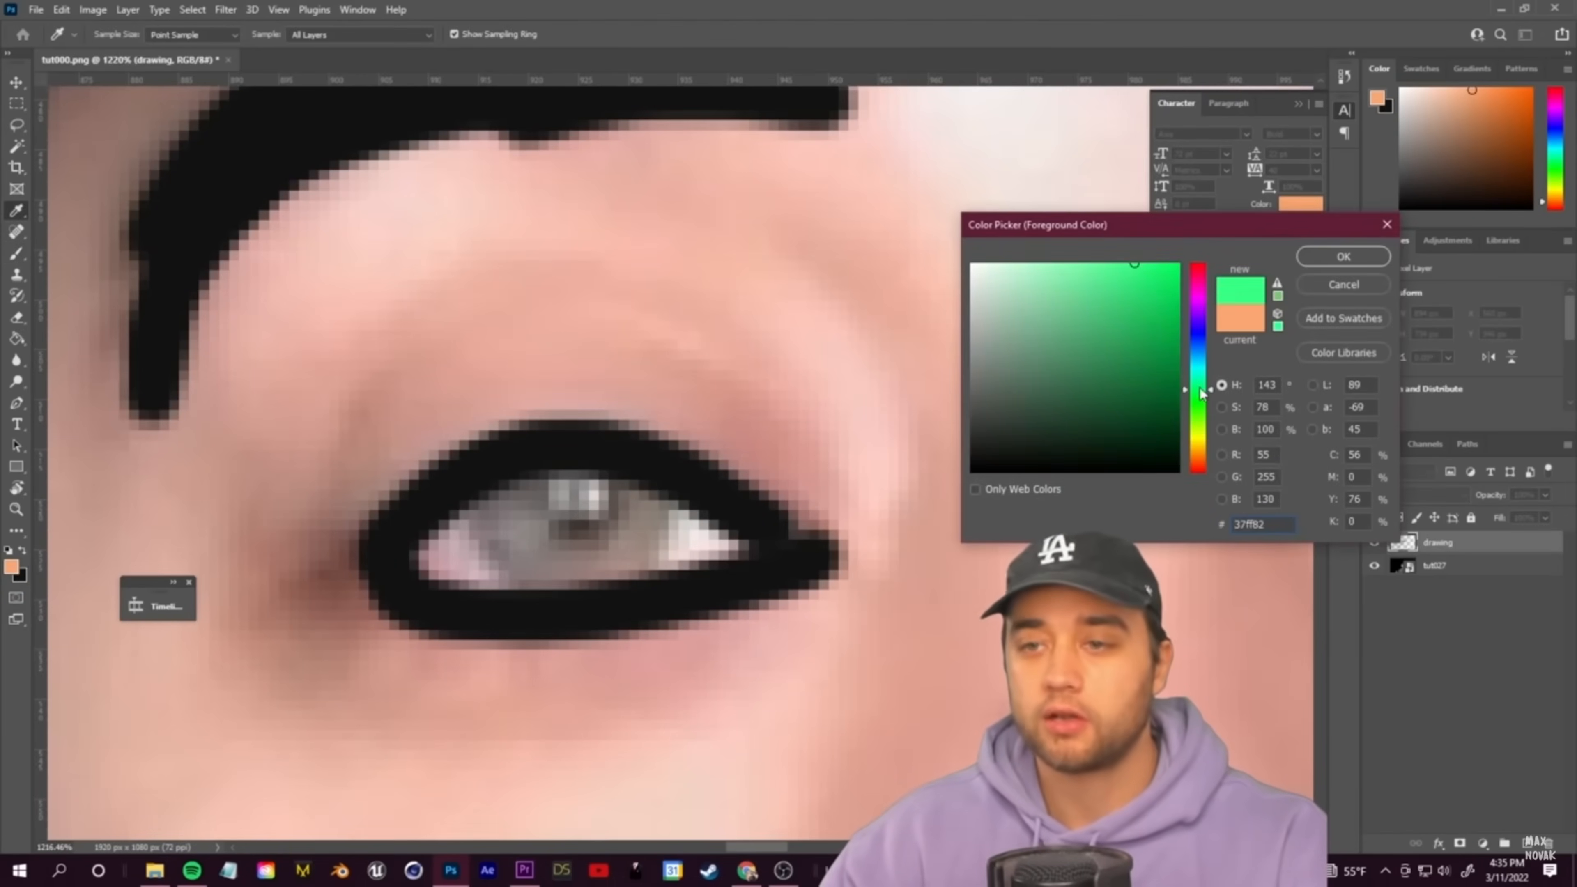
key("x")
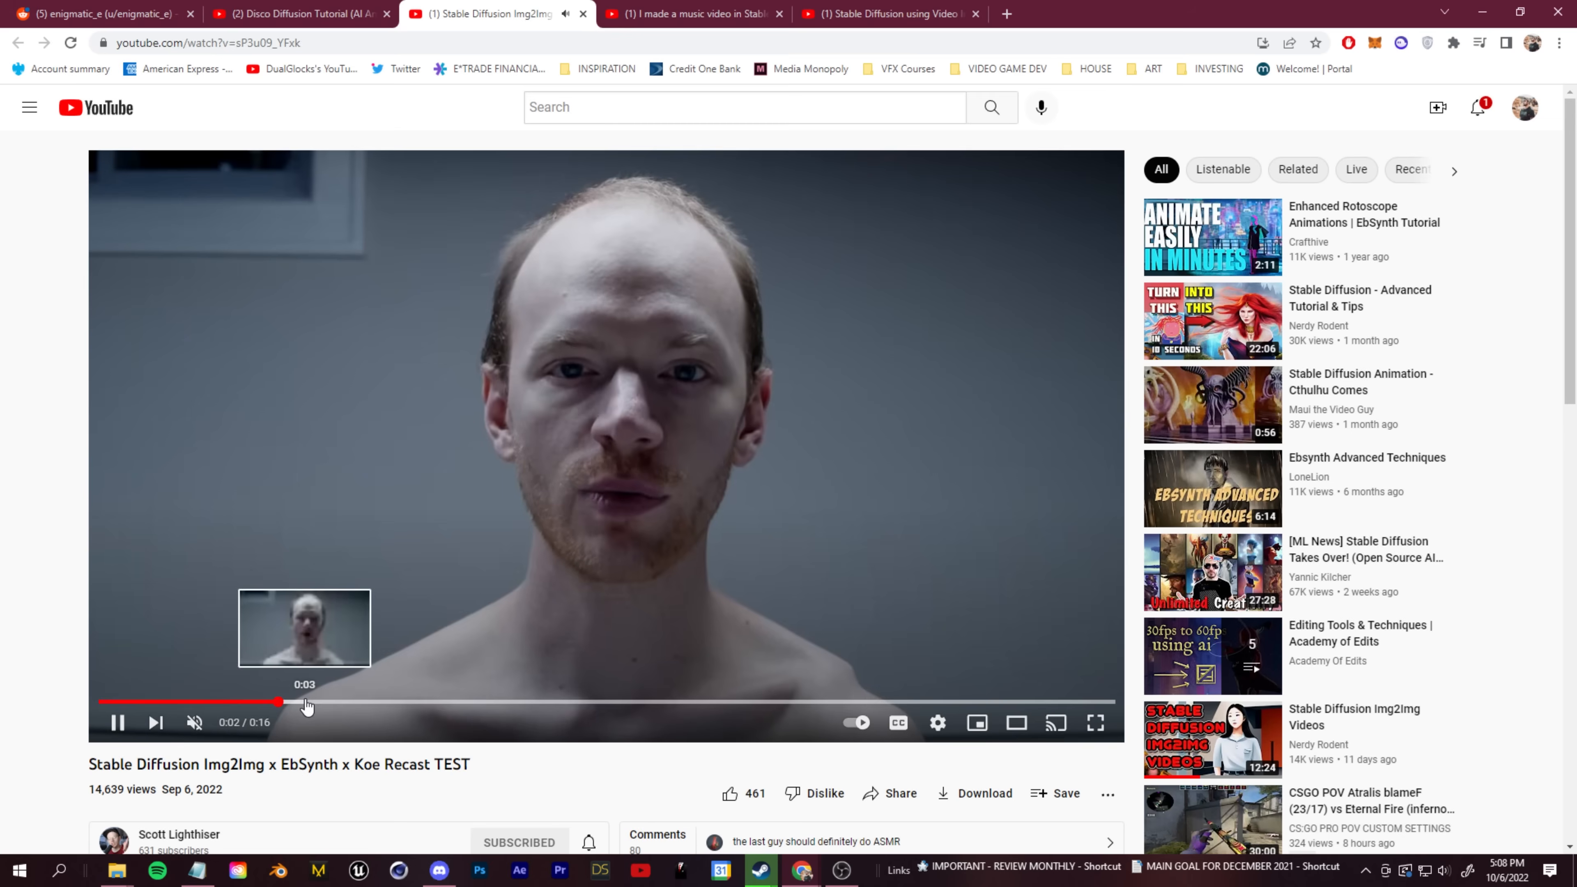
scroll(177, 683, "down", 3)
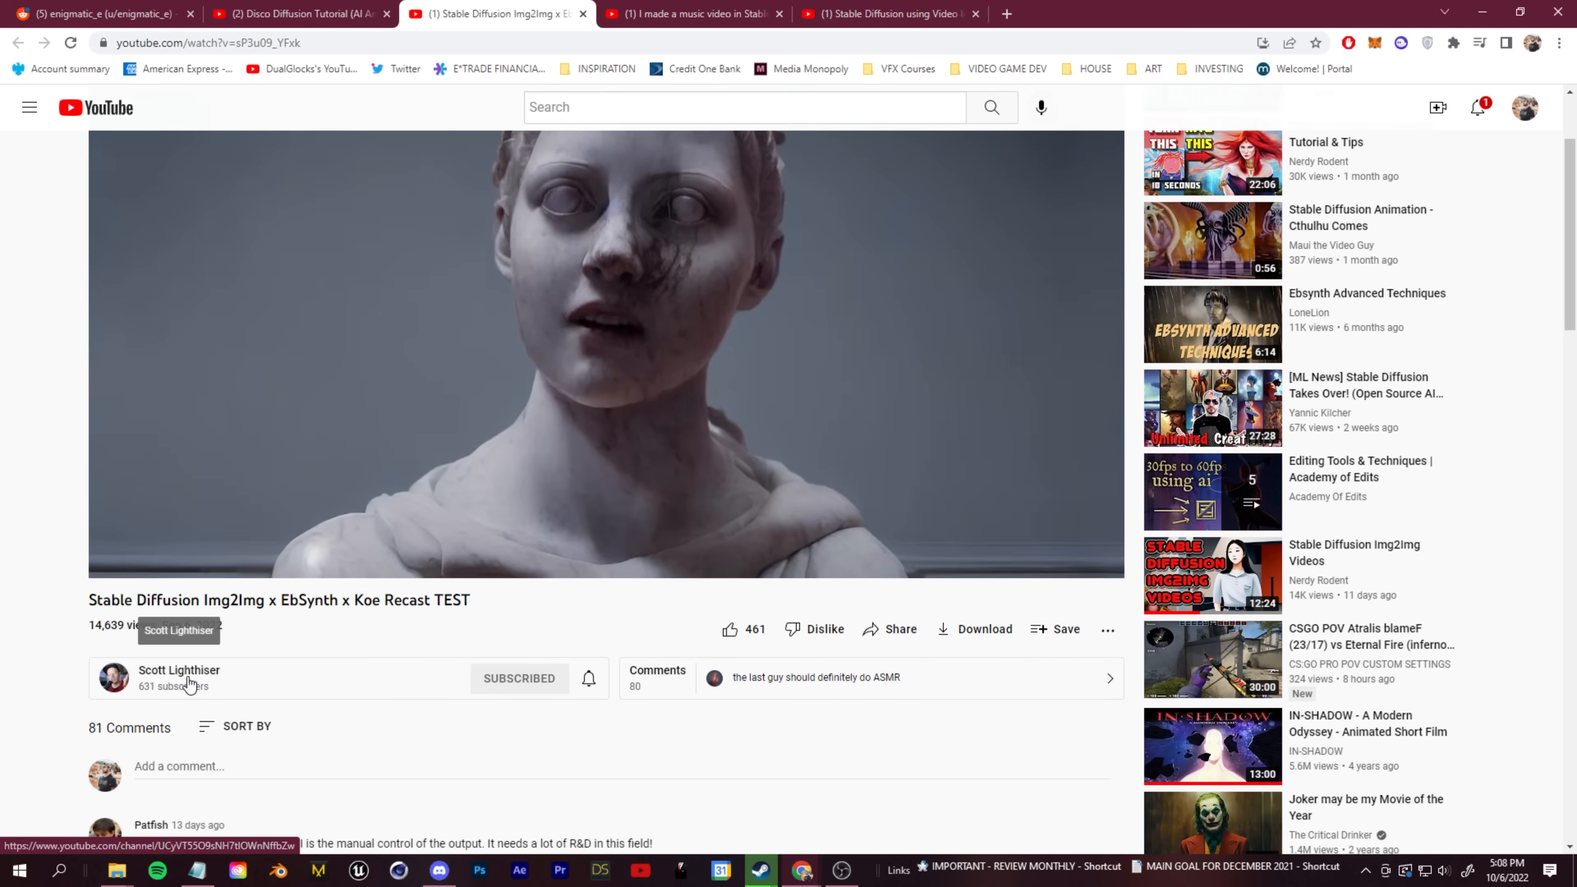
scroll(357, 699, "up", 3)
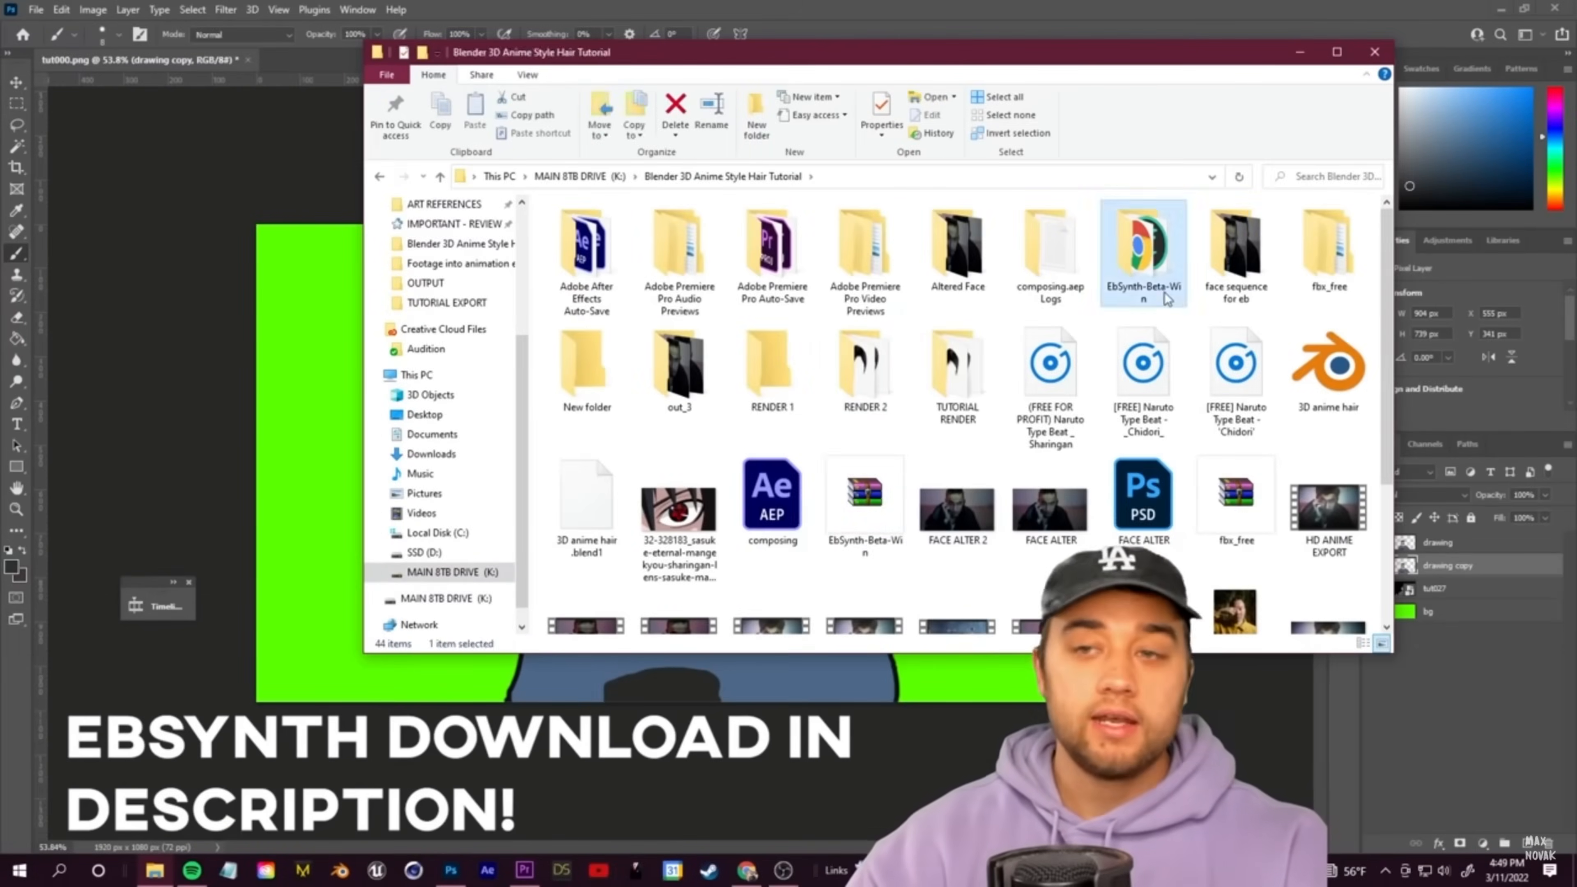
Open EbSynth, create a folder named OUTPUT in "Footage into animation easily tutorial" and set it as the output location
double_click(1167, 298)
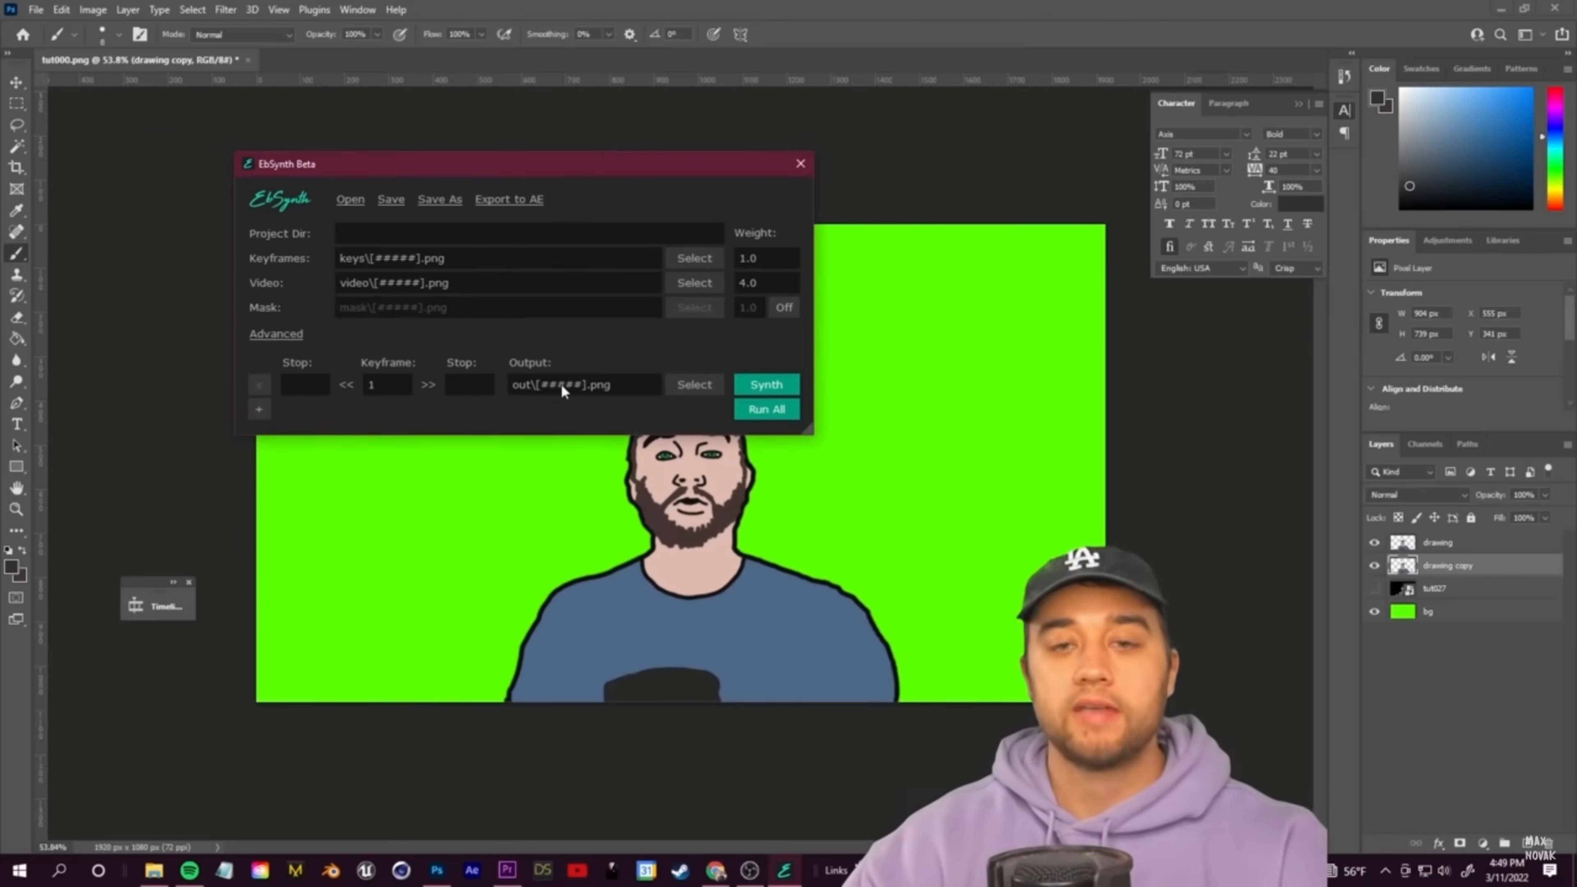
left_click(695, 385)
right_click(839, 421)
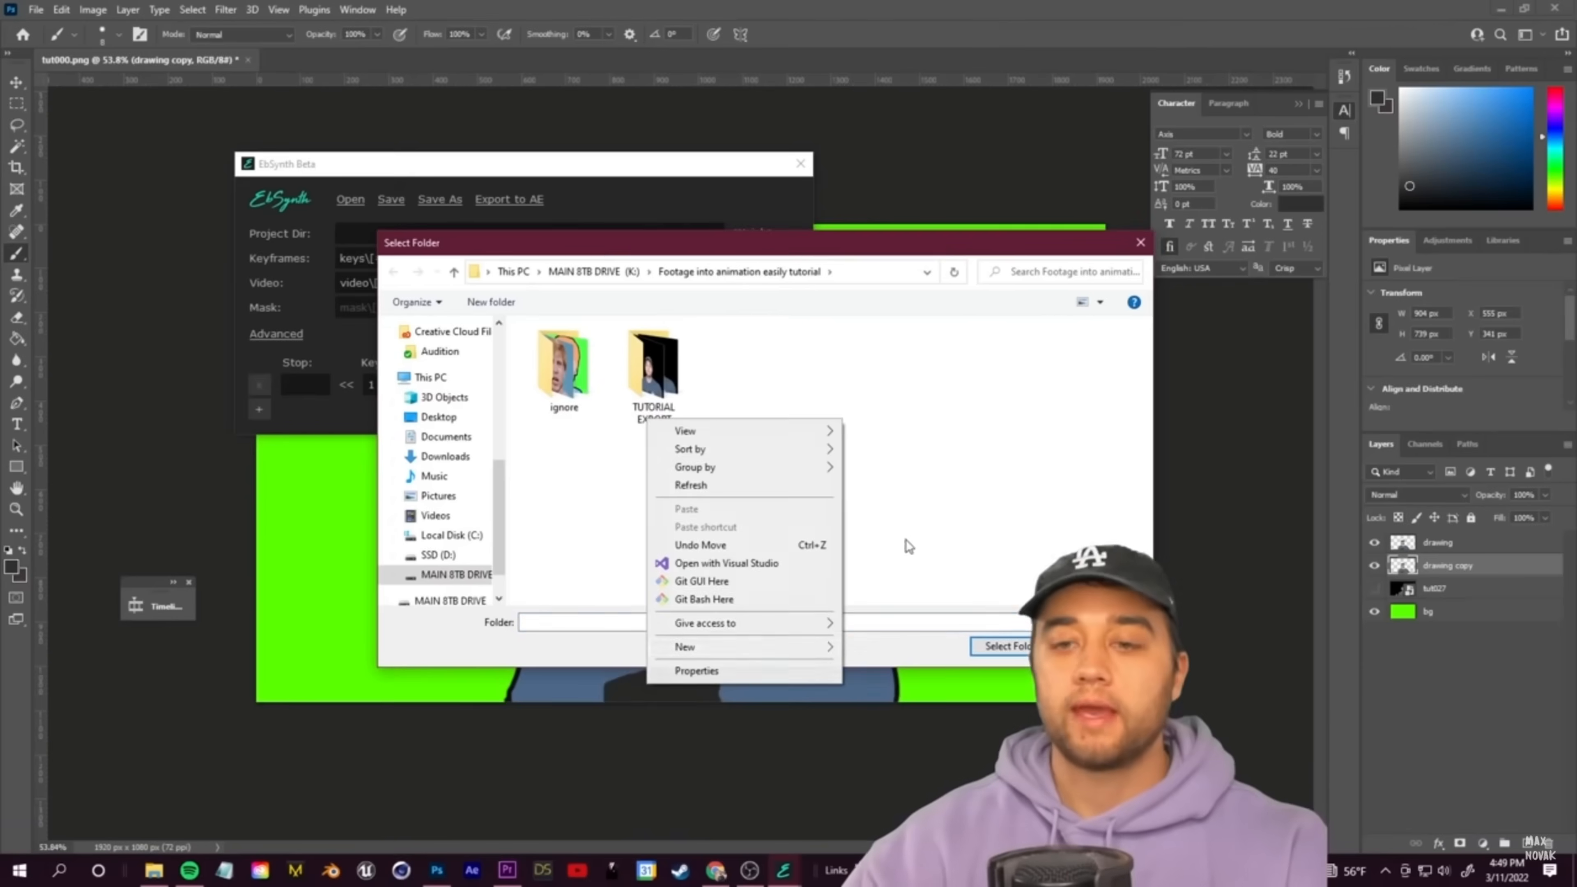
mouse_move(801, 650)
left_click(964, 520)
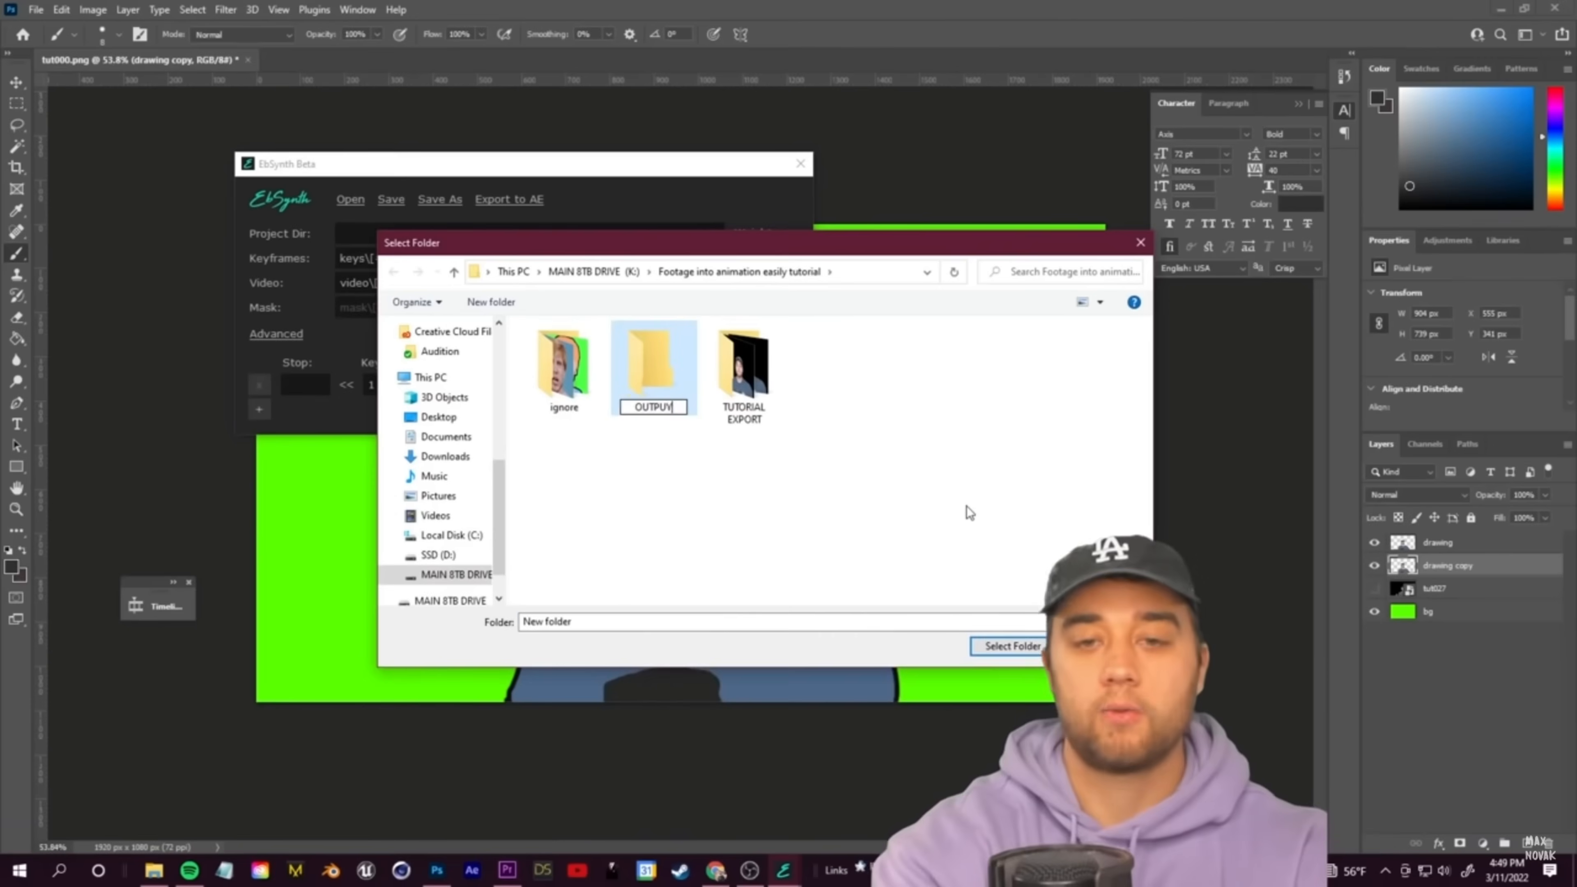
left_click(1007, 646)
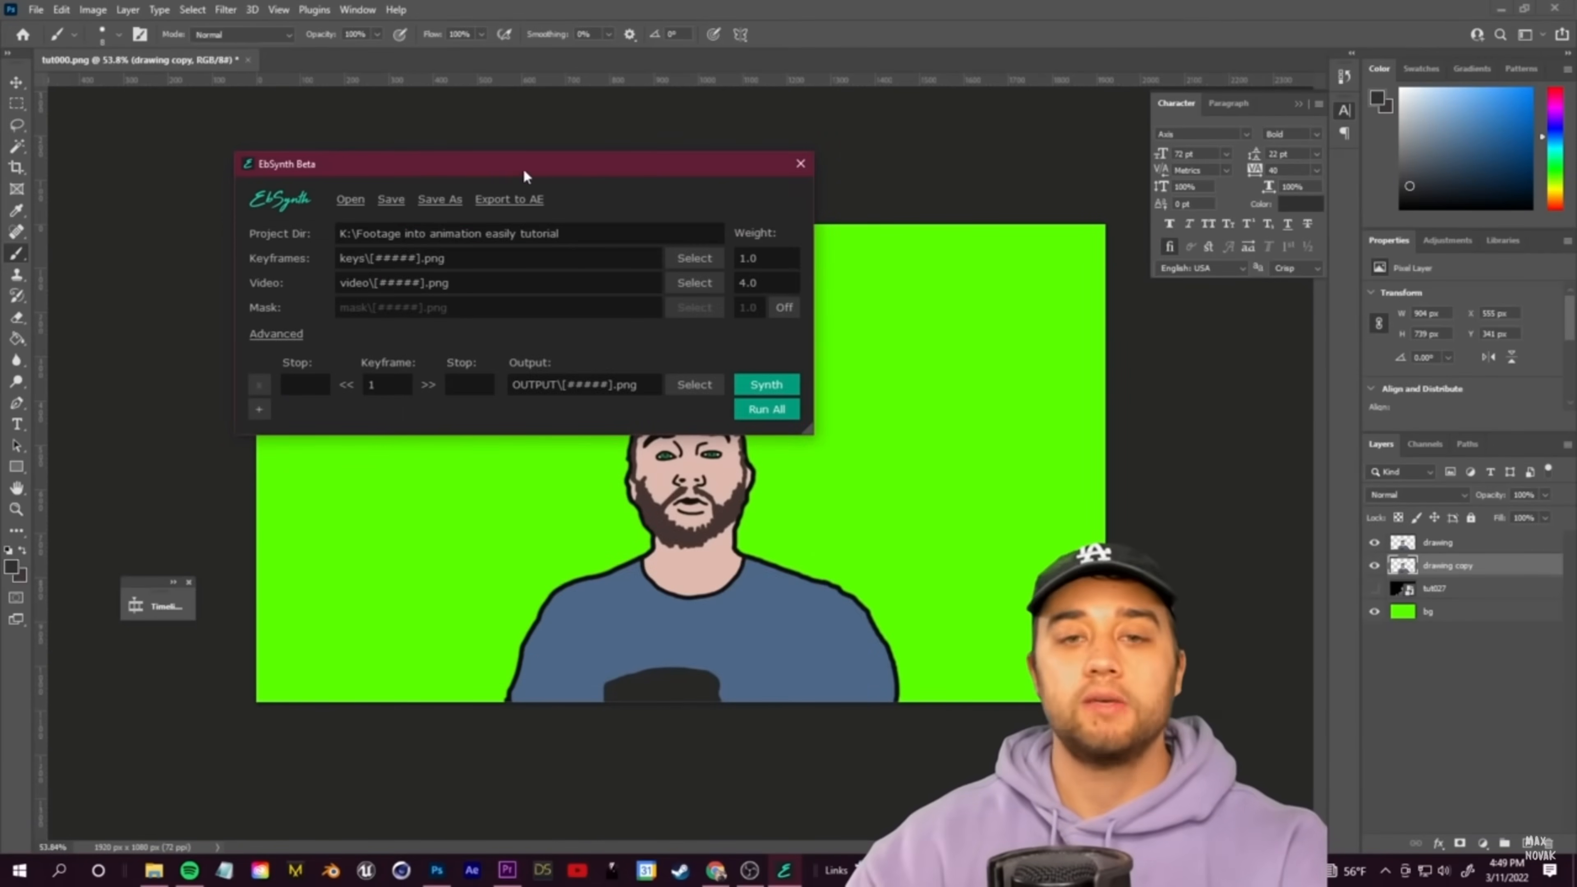
Move the EbSynth window aside and load the image "key 27" as the keyframe
left_click_drag(523, 176, 335, 134)
left_click(506, 217)
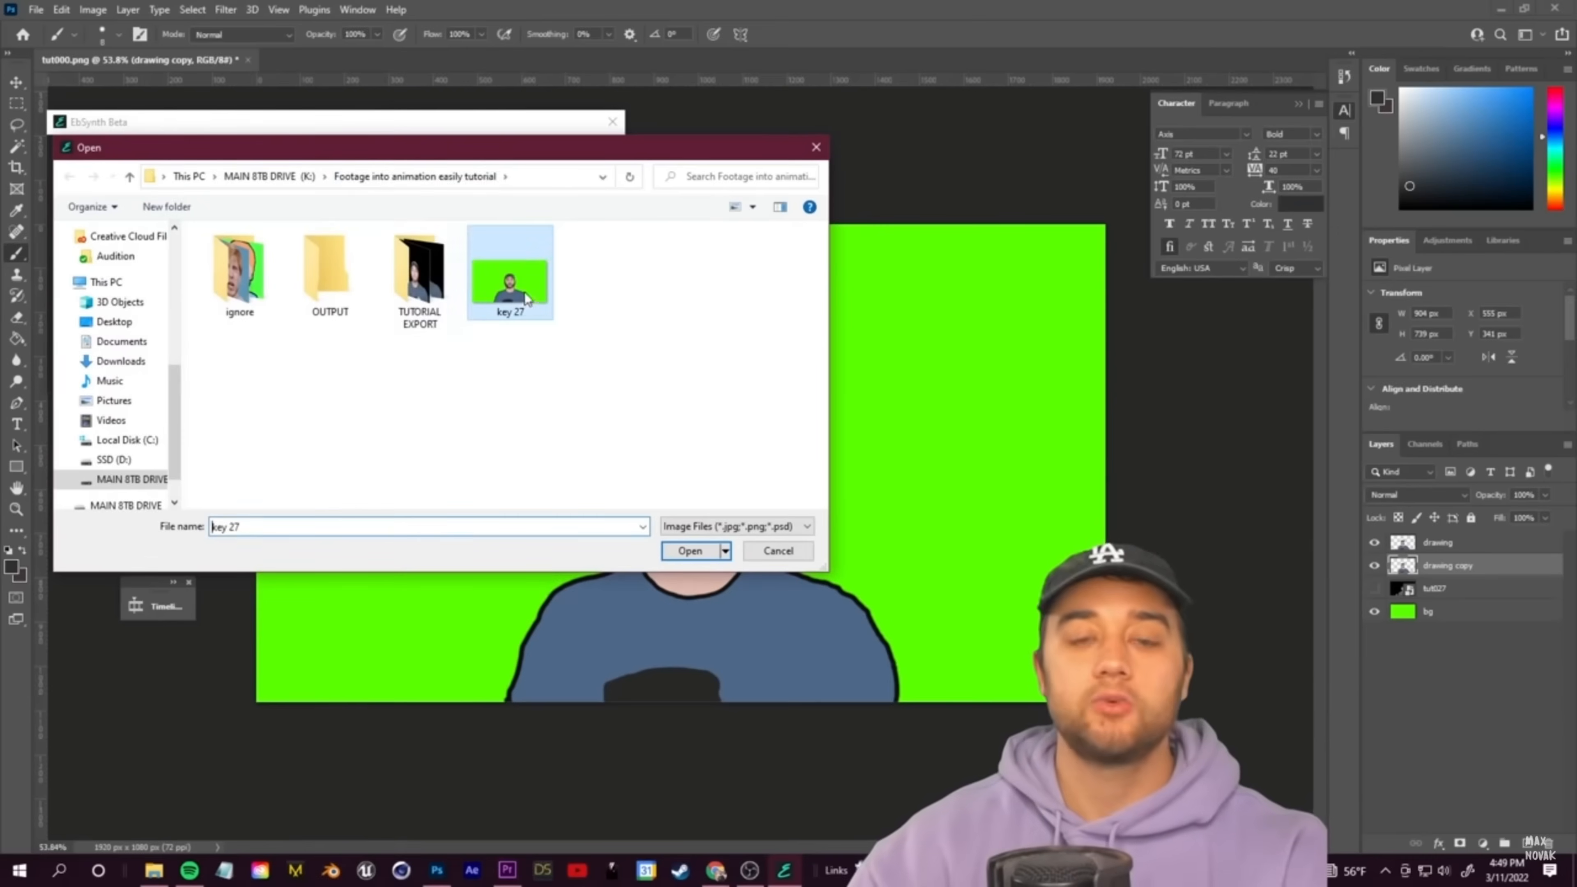
double_click(527, 297)
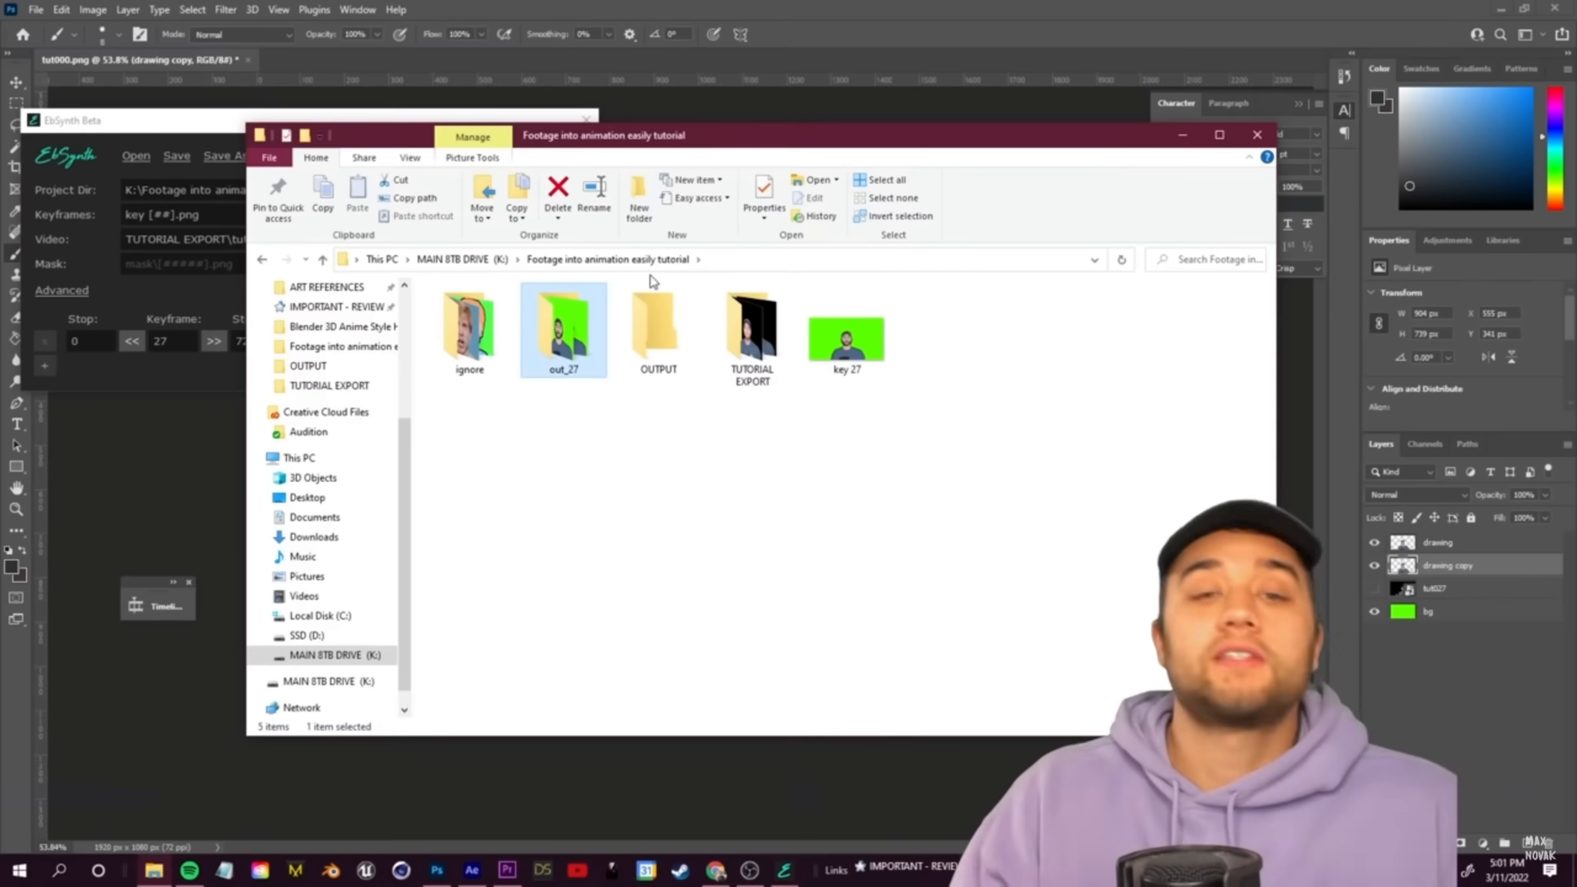
Look through the frames in the out_27 folder, and play the animated result in Premiere Pro with the Program monitor maximized
double_click(555, 329)
scroll(584, 510, "down", 10)
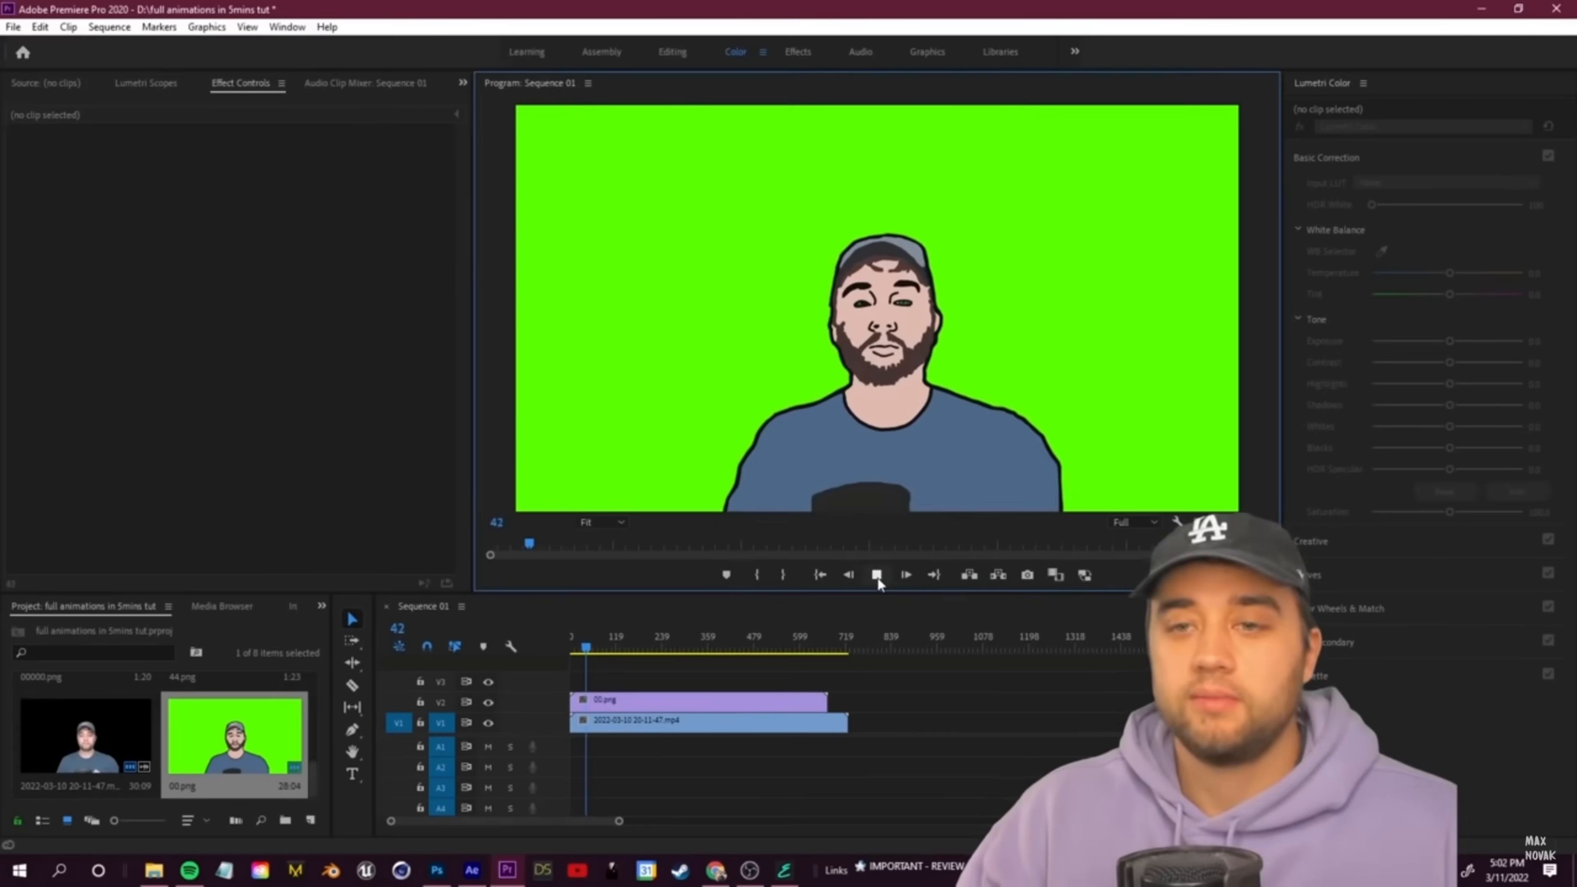
key("grave")
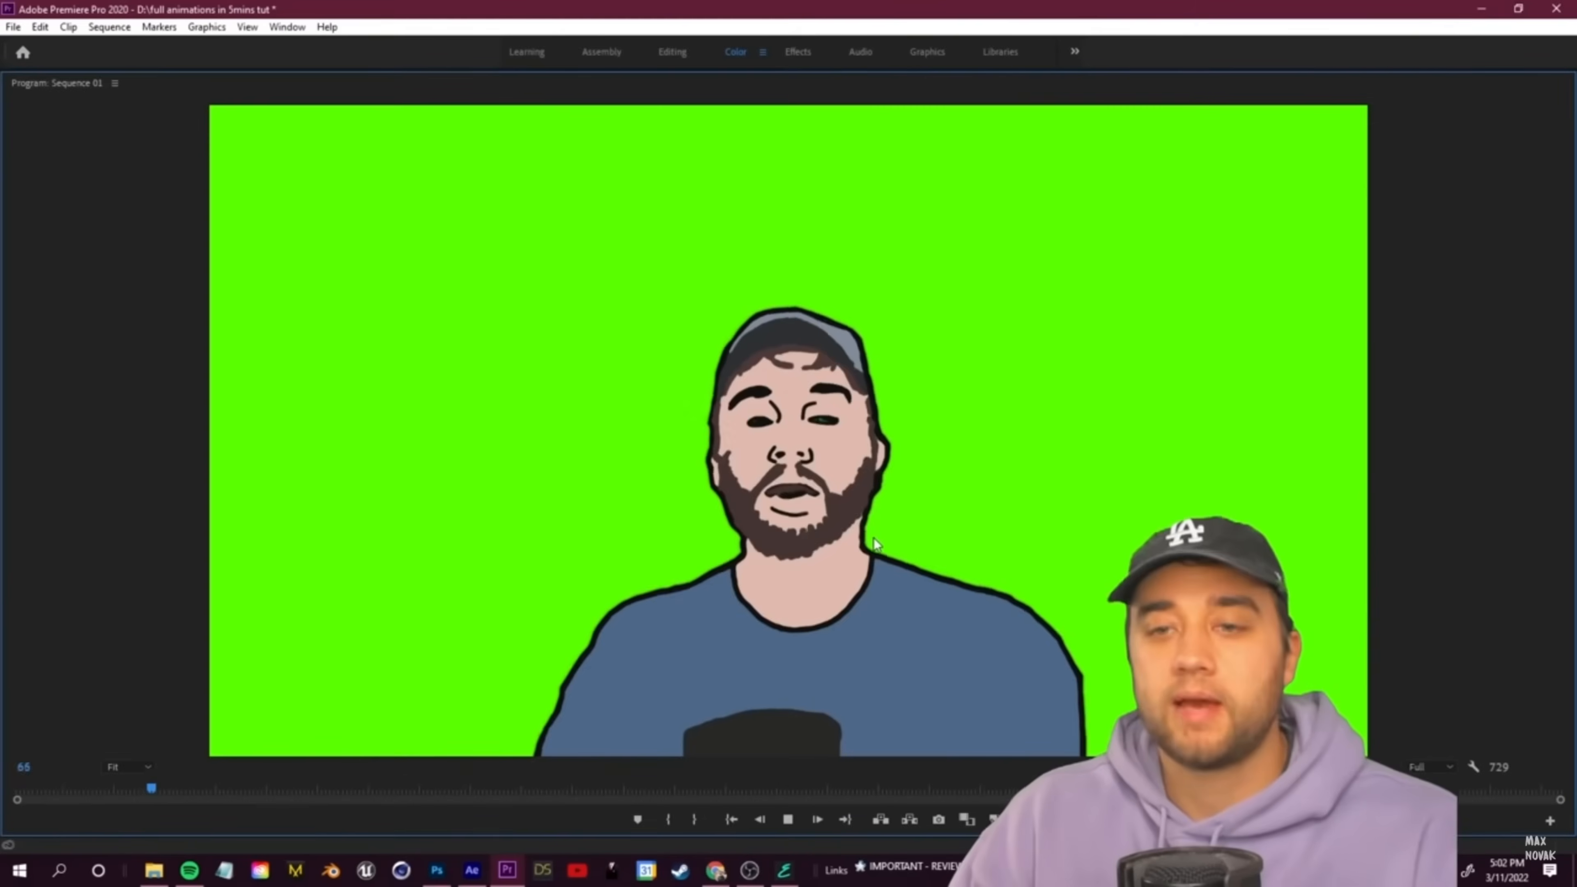